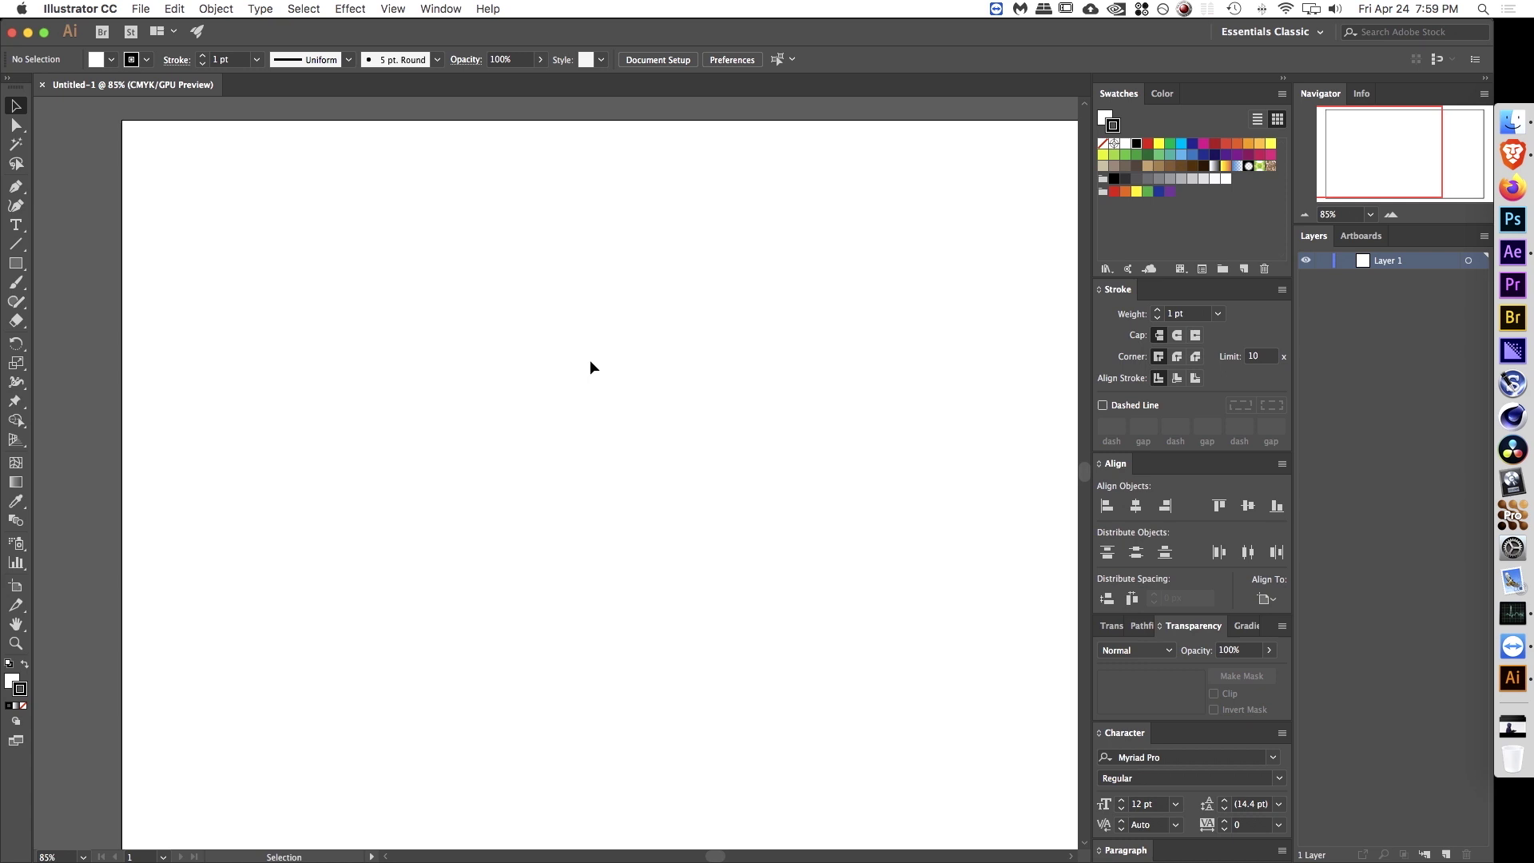
Step: Add a second layer and draw a rectangle about 1831 × 1080 px from the artboard's upper-left corner
key(z)
drag(666, 415, 635, 421)
key(space)
drag(639, 421, 534, 400)
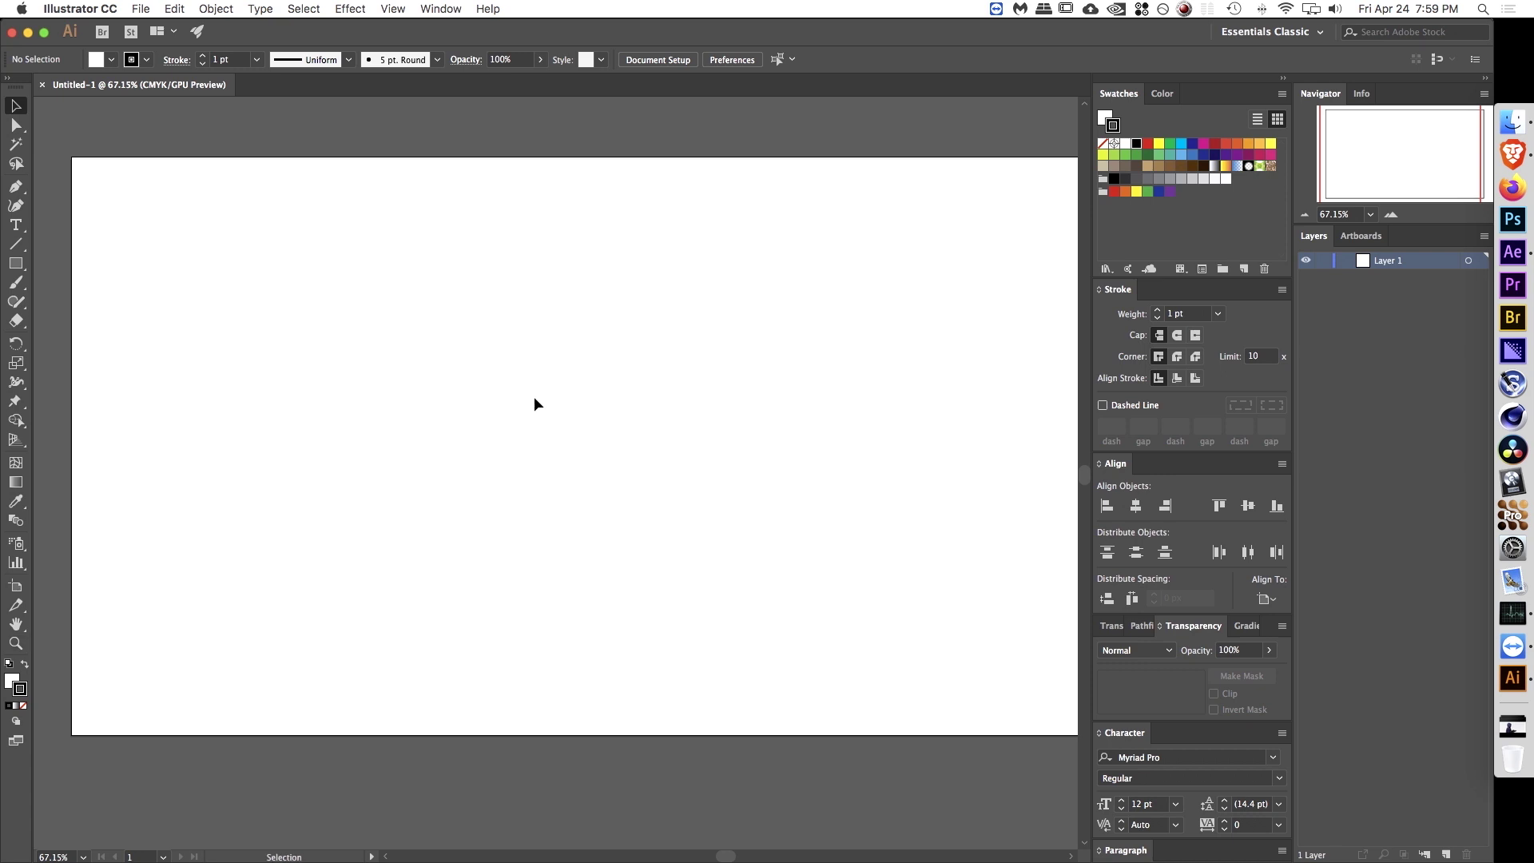
drag(399, 311, 371, 321)
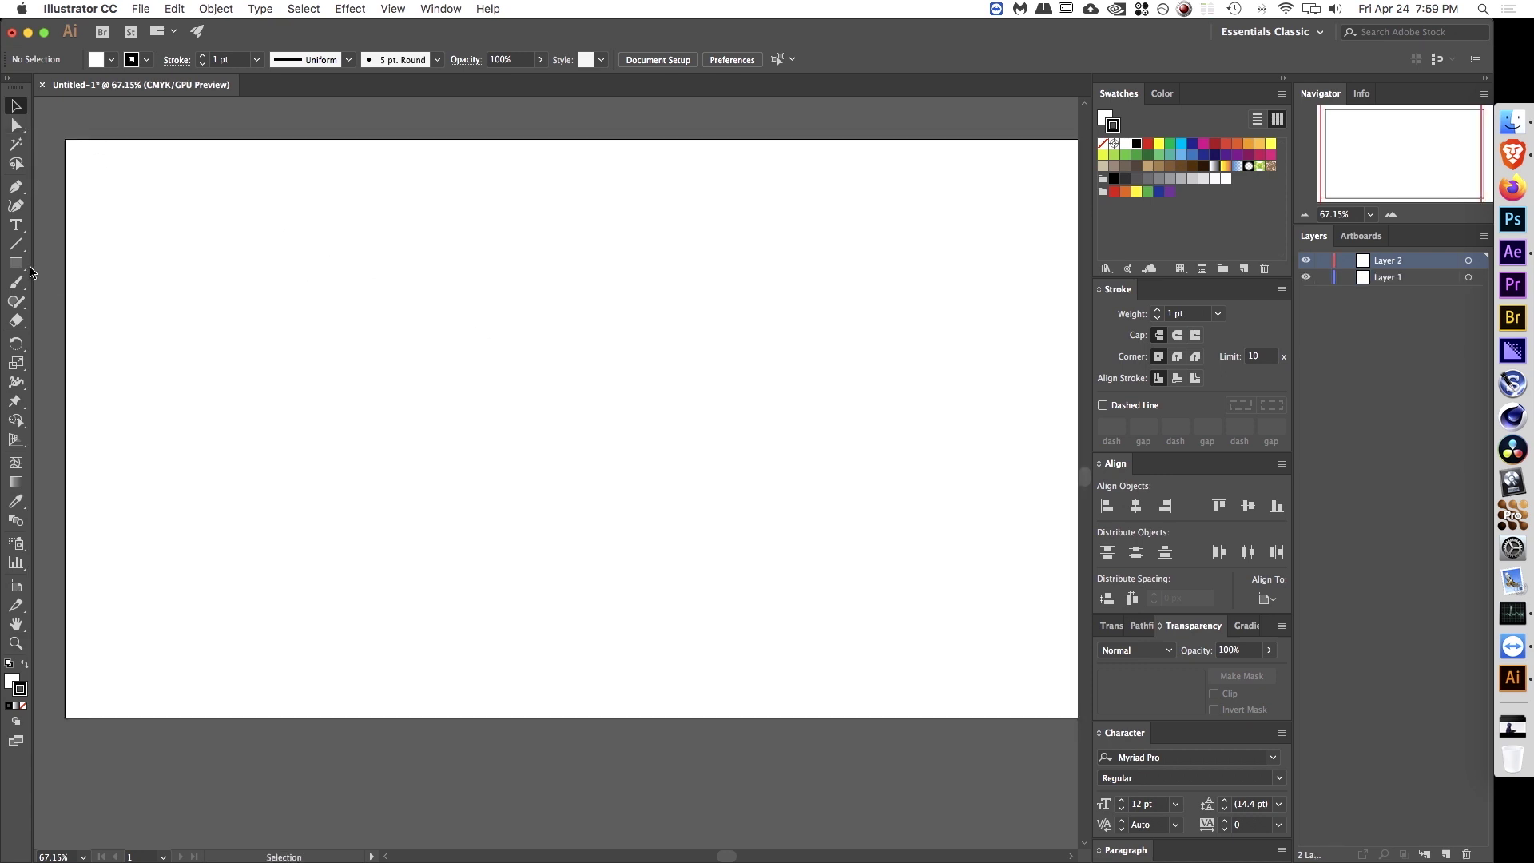
drag(62, 140, 1047, 718)
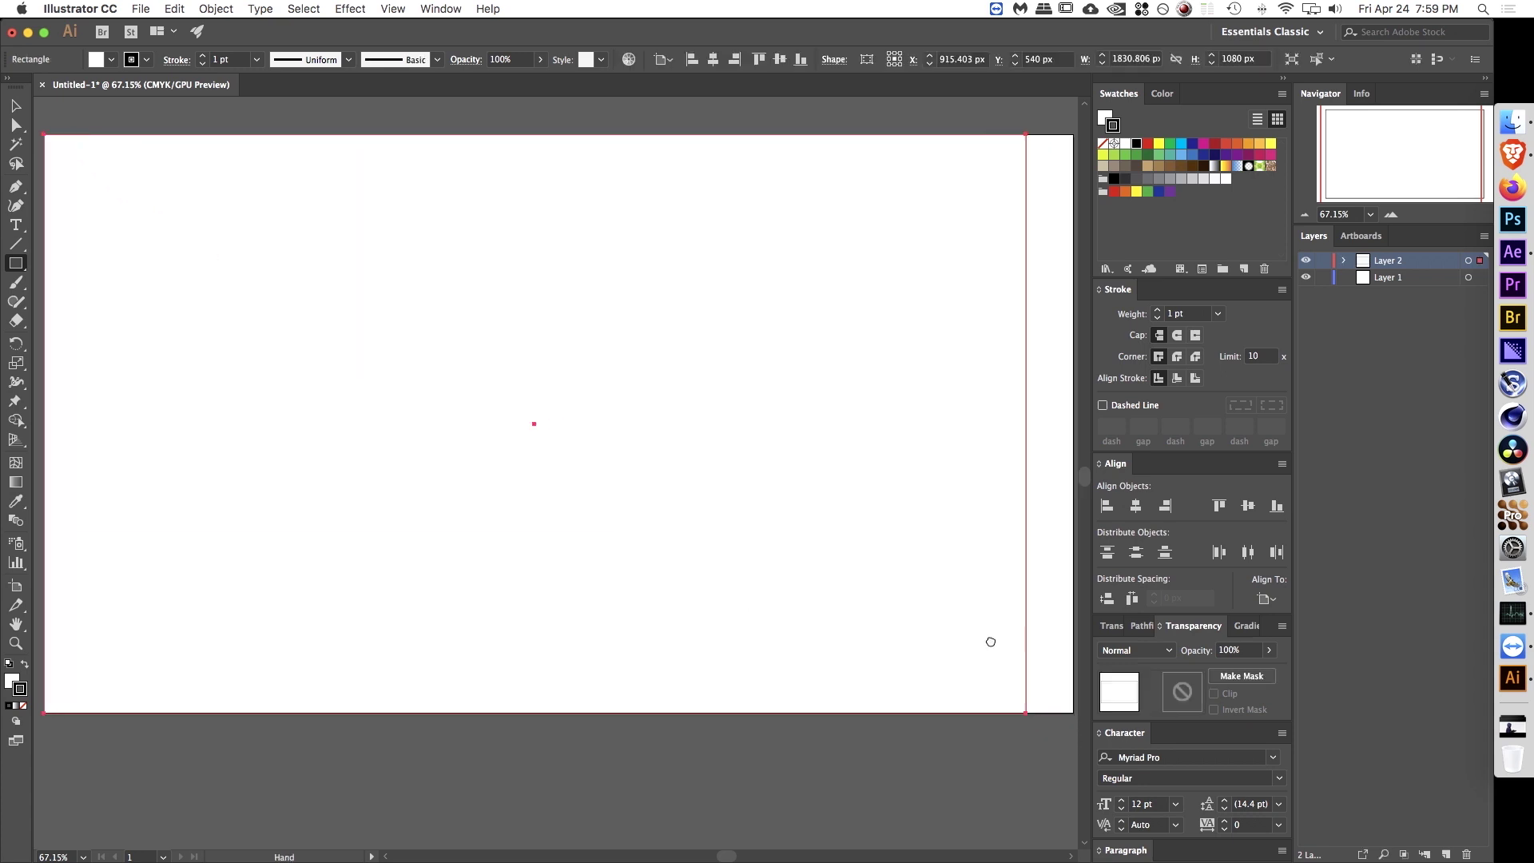
Step: Widen the rectangle to cover the full 1920 × 1080 px artboard and give it a black fill with no stroke
drag(991, 641, 799, 624)
key(v)
drag(844, 697, 883, 697)
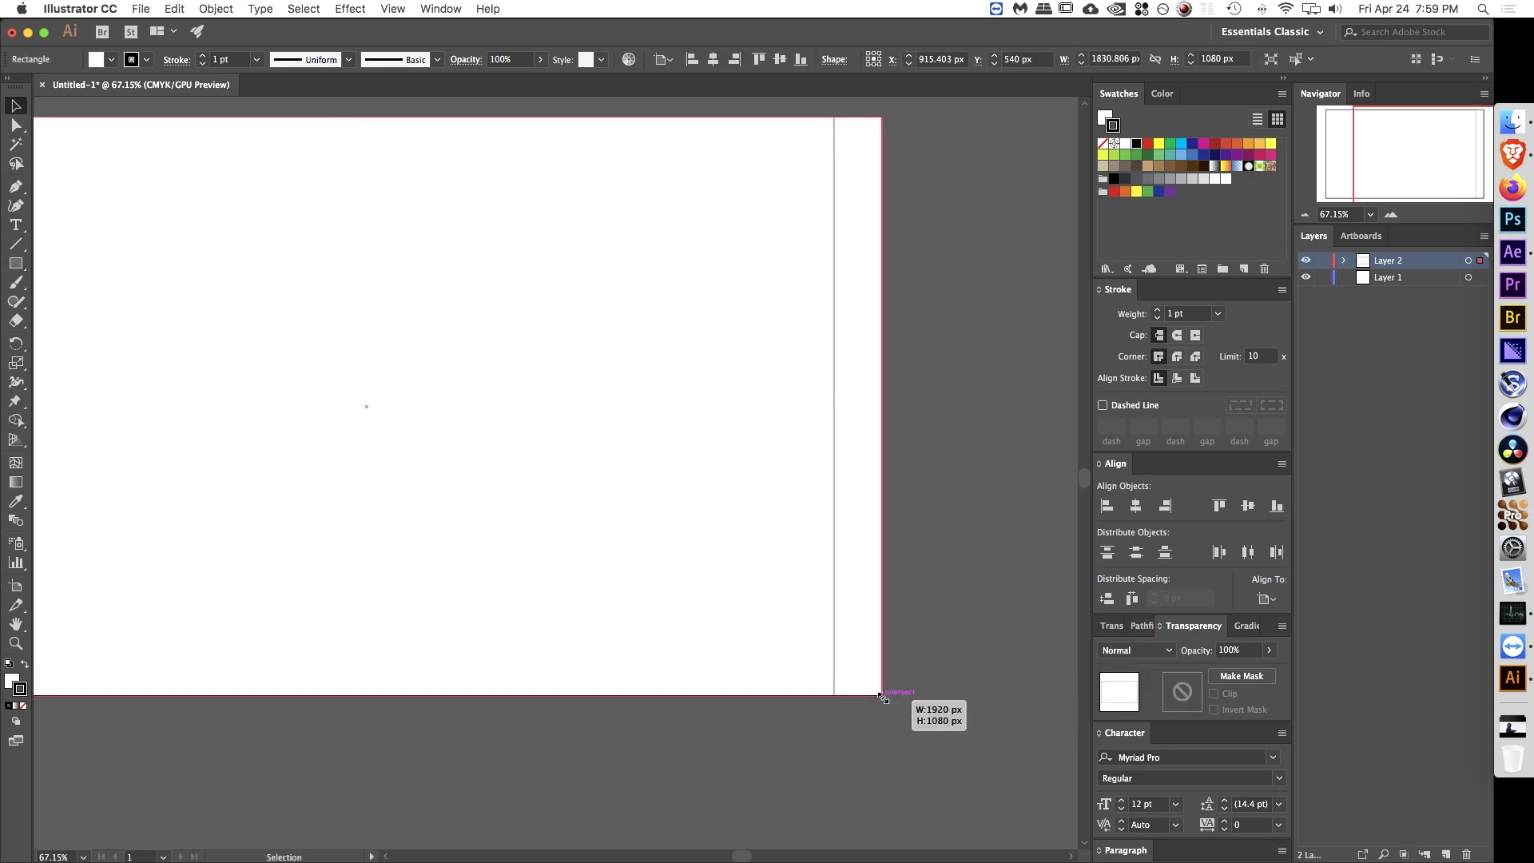
drag(387, 311, 595, 352)
drag(489, 343, 467, 331)
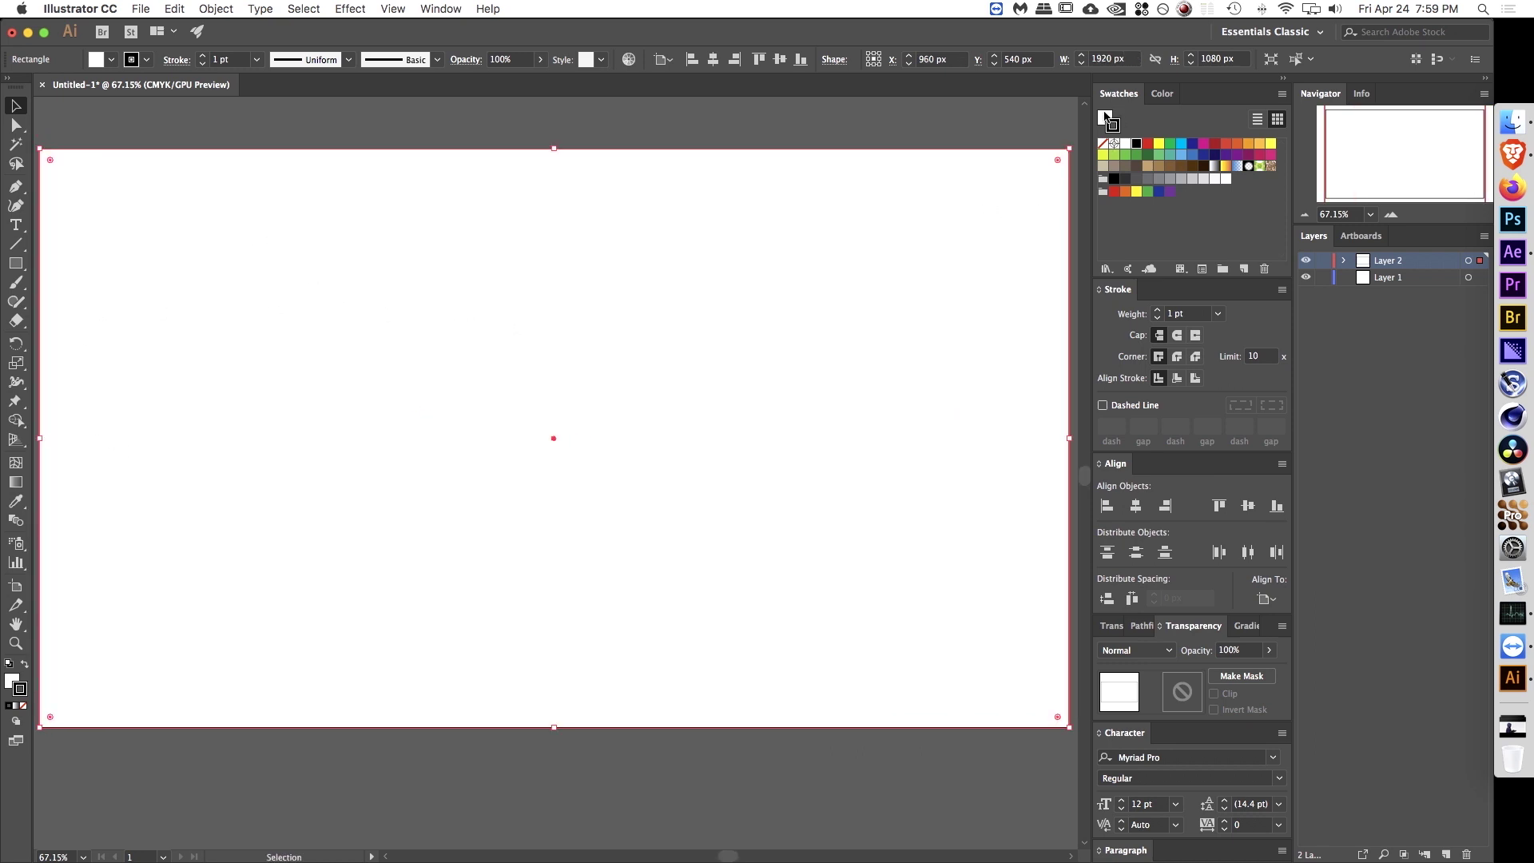
click(1103, 143)
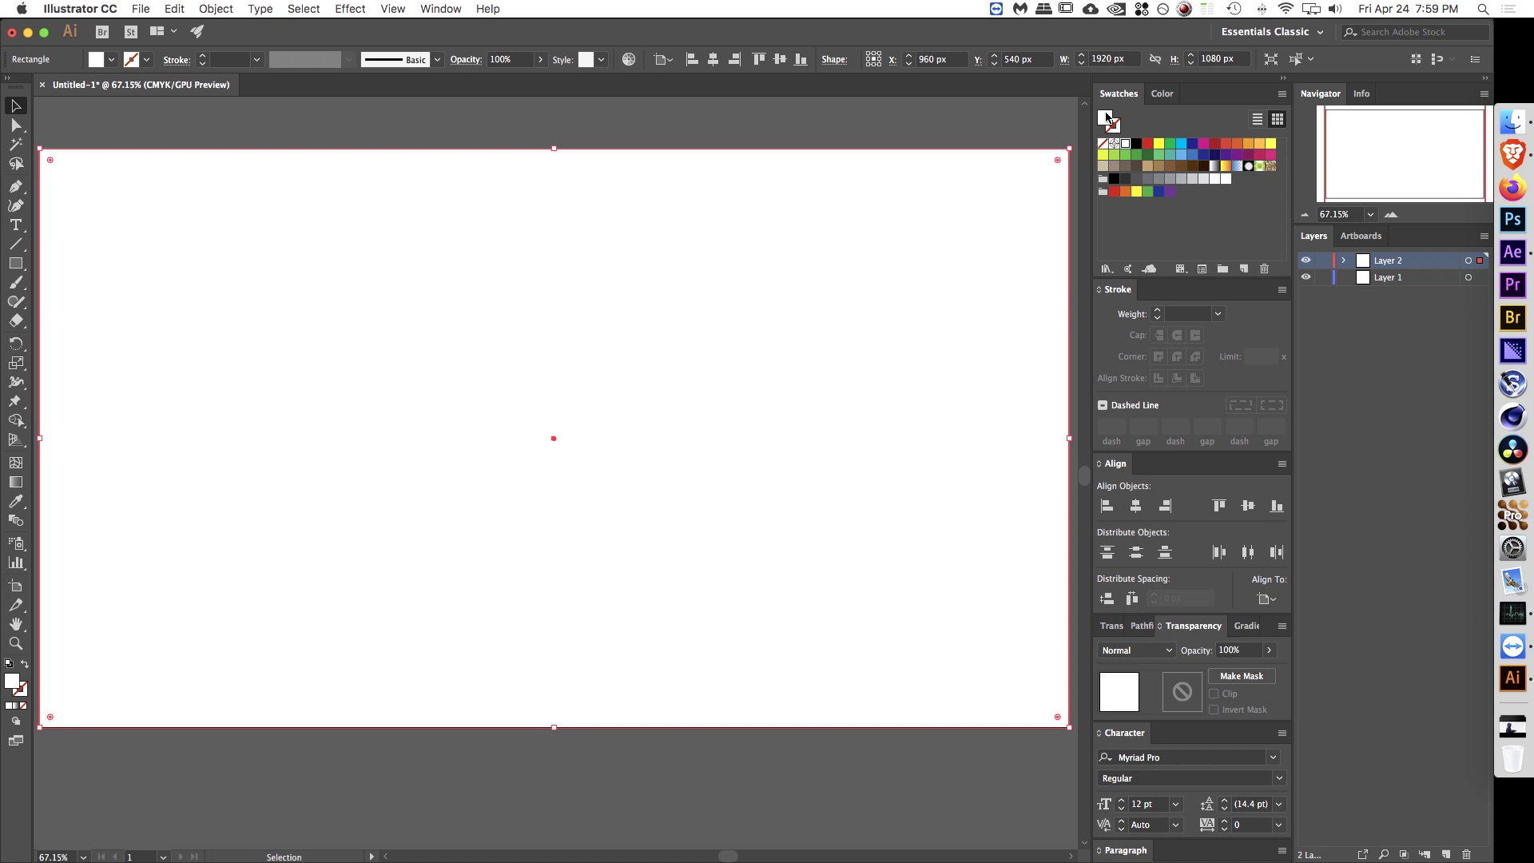
click(1137, 145)
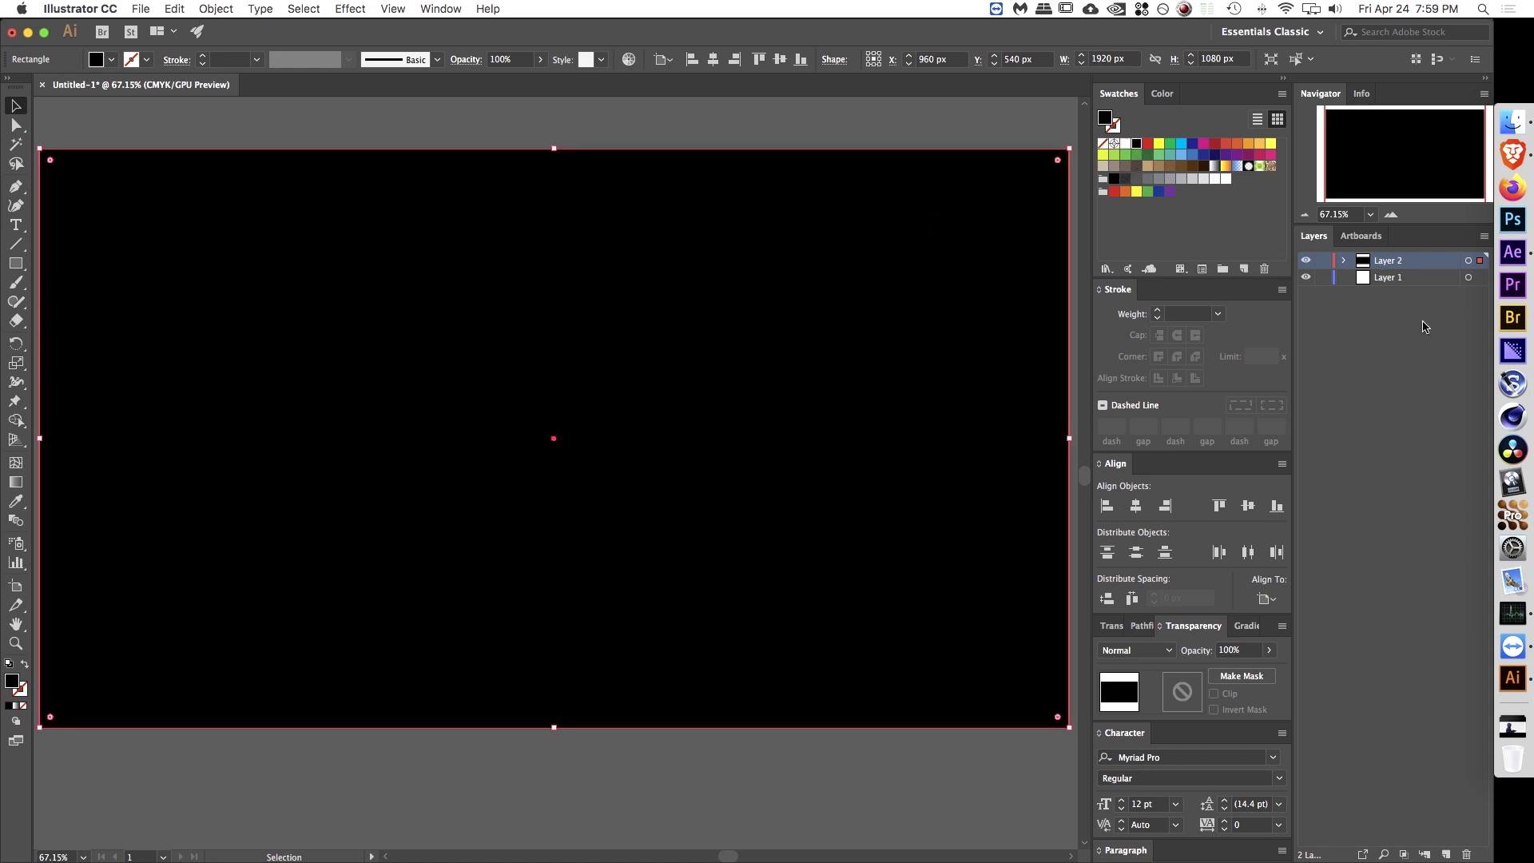
Step: Lock the layer holding the black background and add another new layer
click(1323, 262)
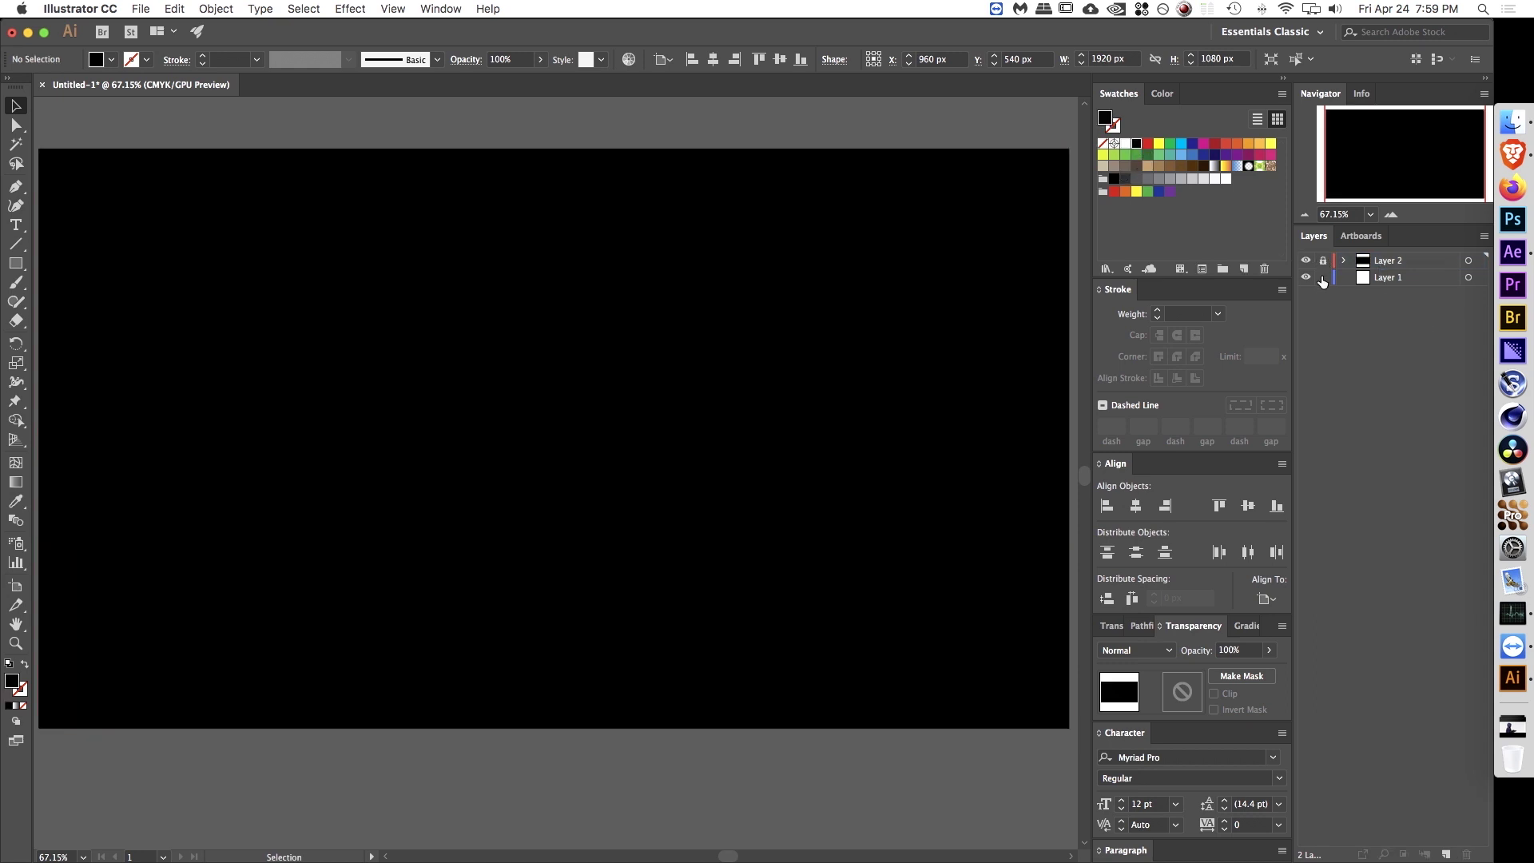
click(1436, 851)
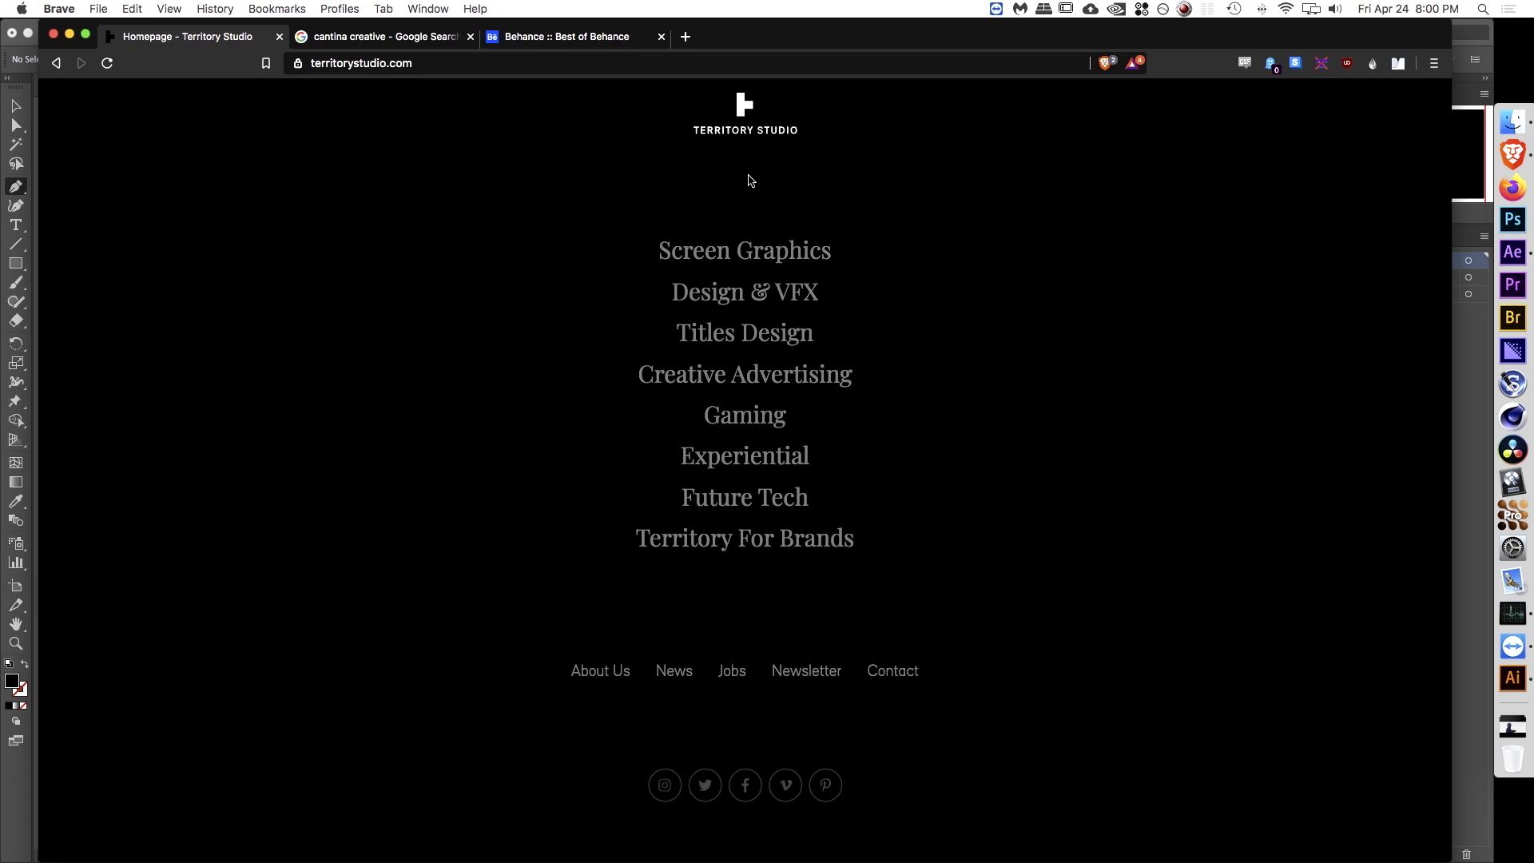
Step: In the Brave browser, open Territory Studio's Screen Graphics category and look through the featured film projects
click(752, 240)
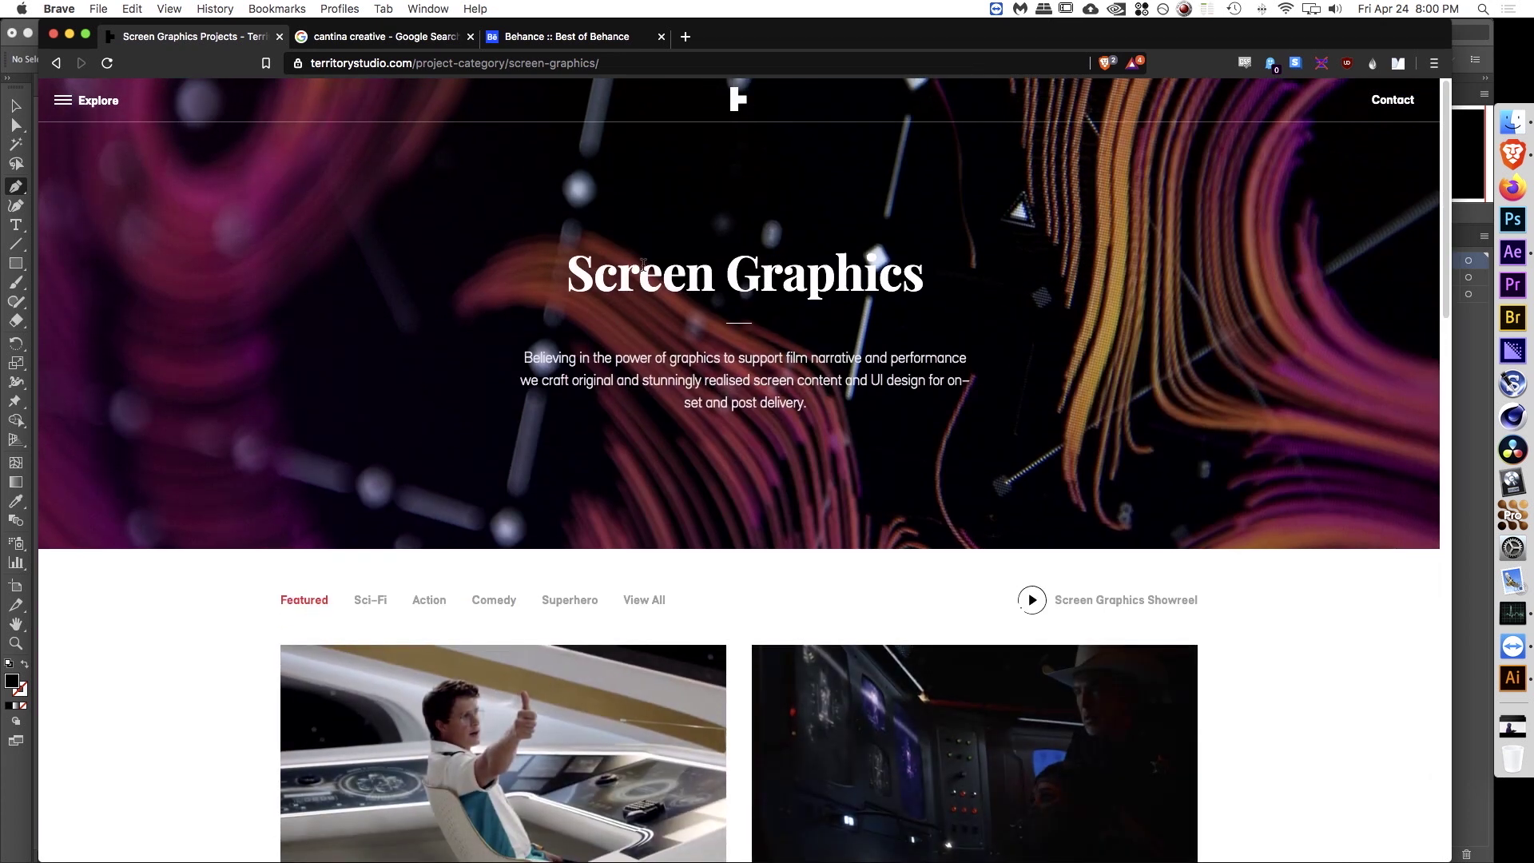
scroll(644, 264, down, 2)
scroll(643, 264, down, 5)
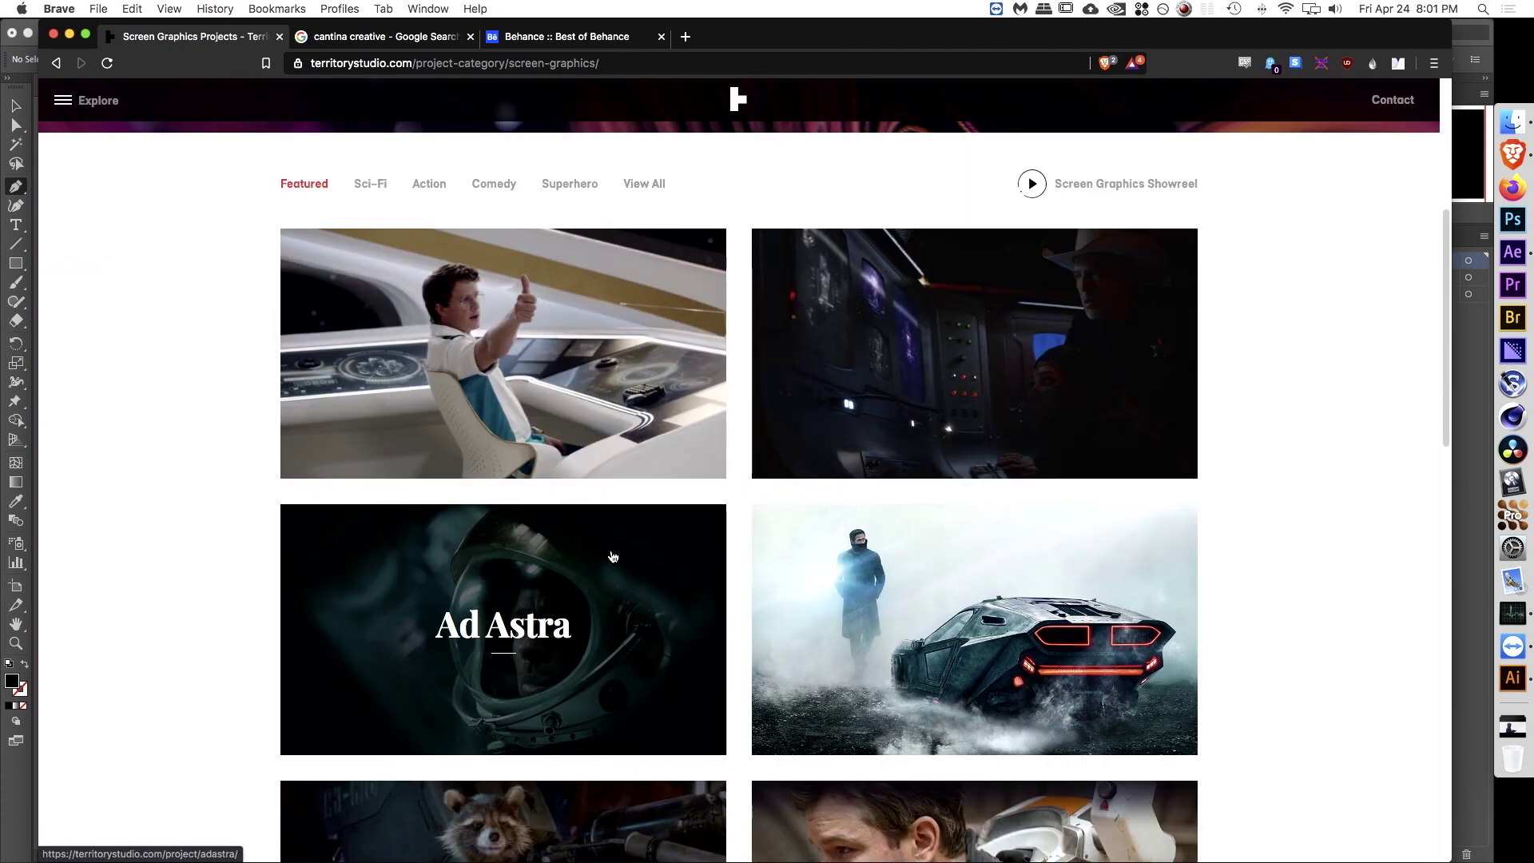
scroll(927, 394, down, 3)
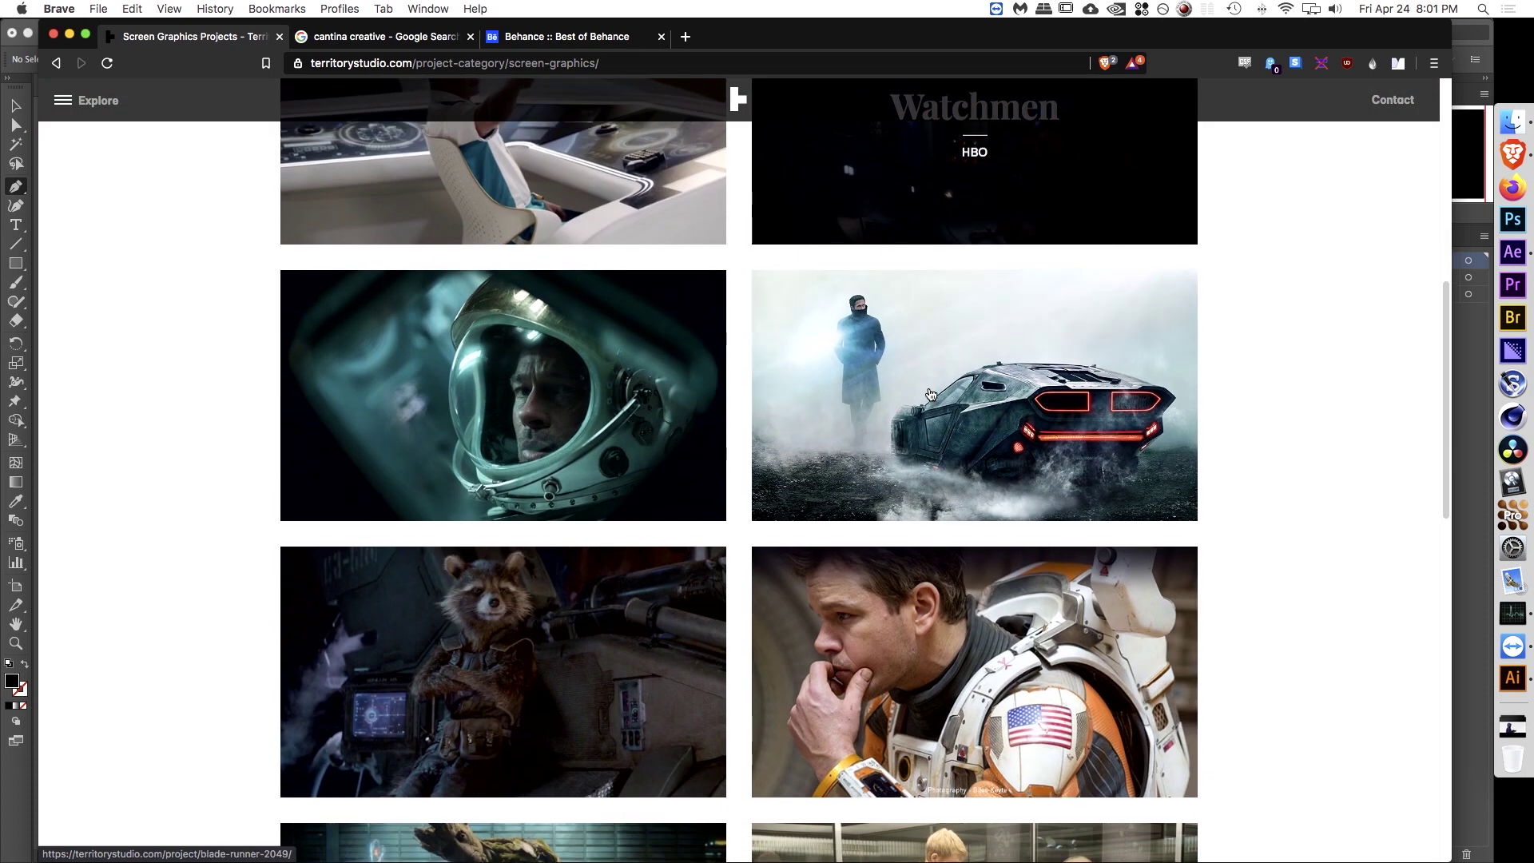
scroll(929, 393, up, 2)
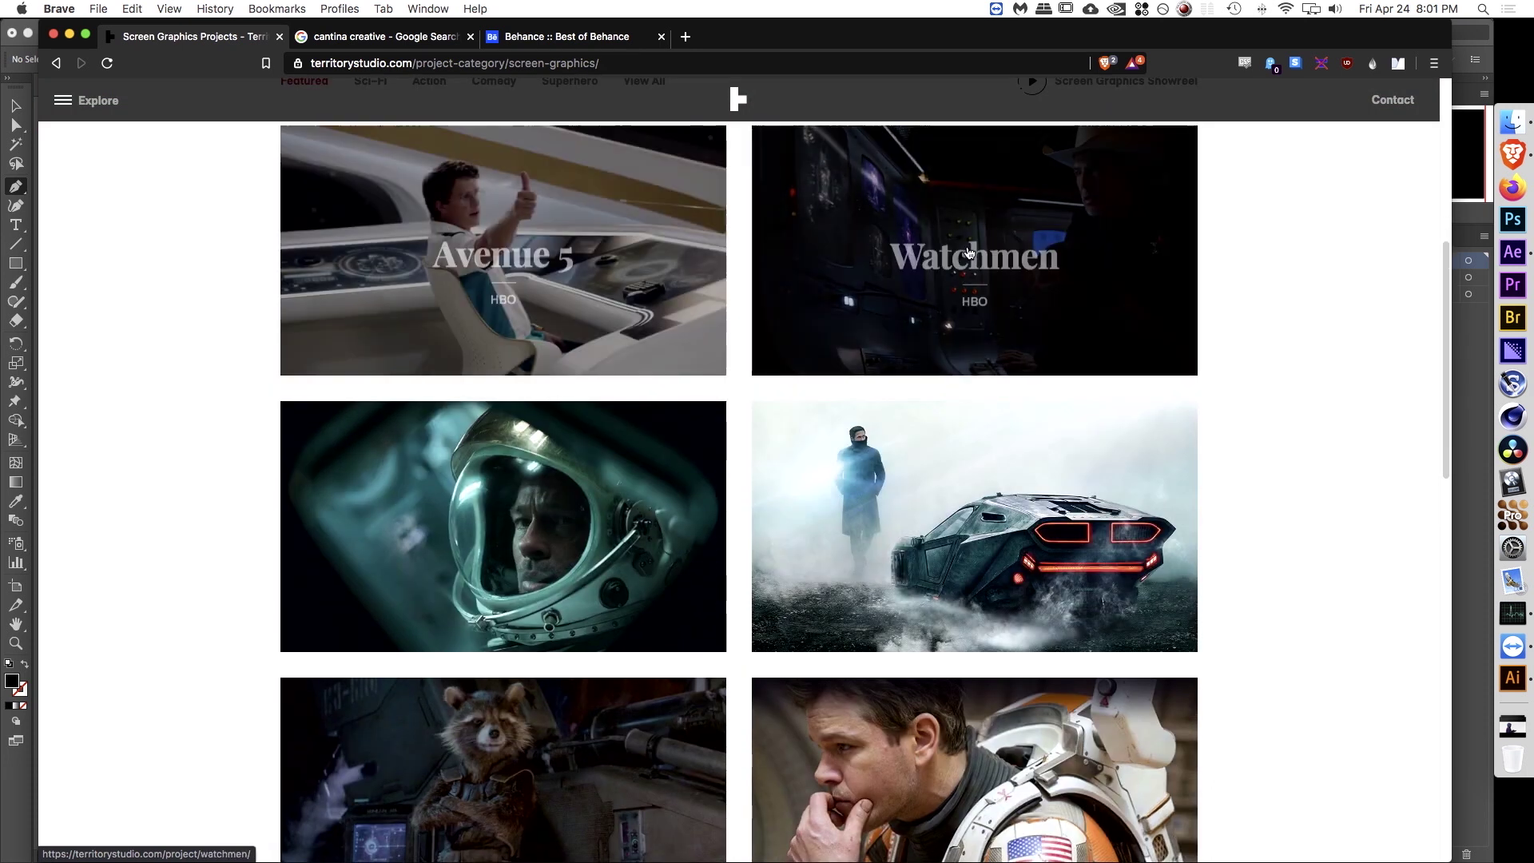
scroll(729, 336, down, 3)
Step: Open the Marvel's Avengers: Infinity War project and examine its on-screen interface designs, including the Quads section
click(664, 505)
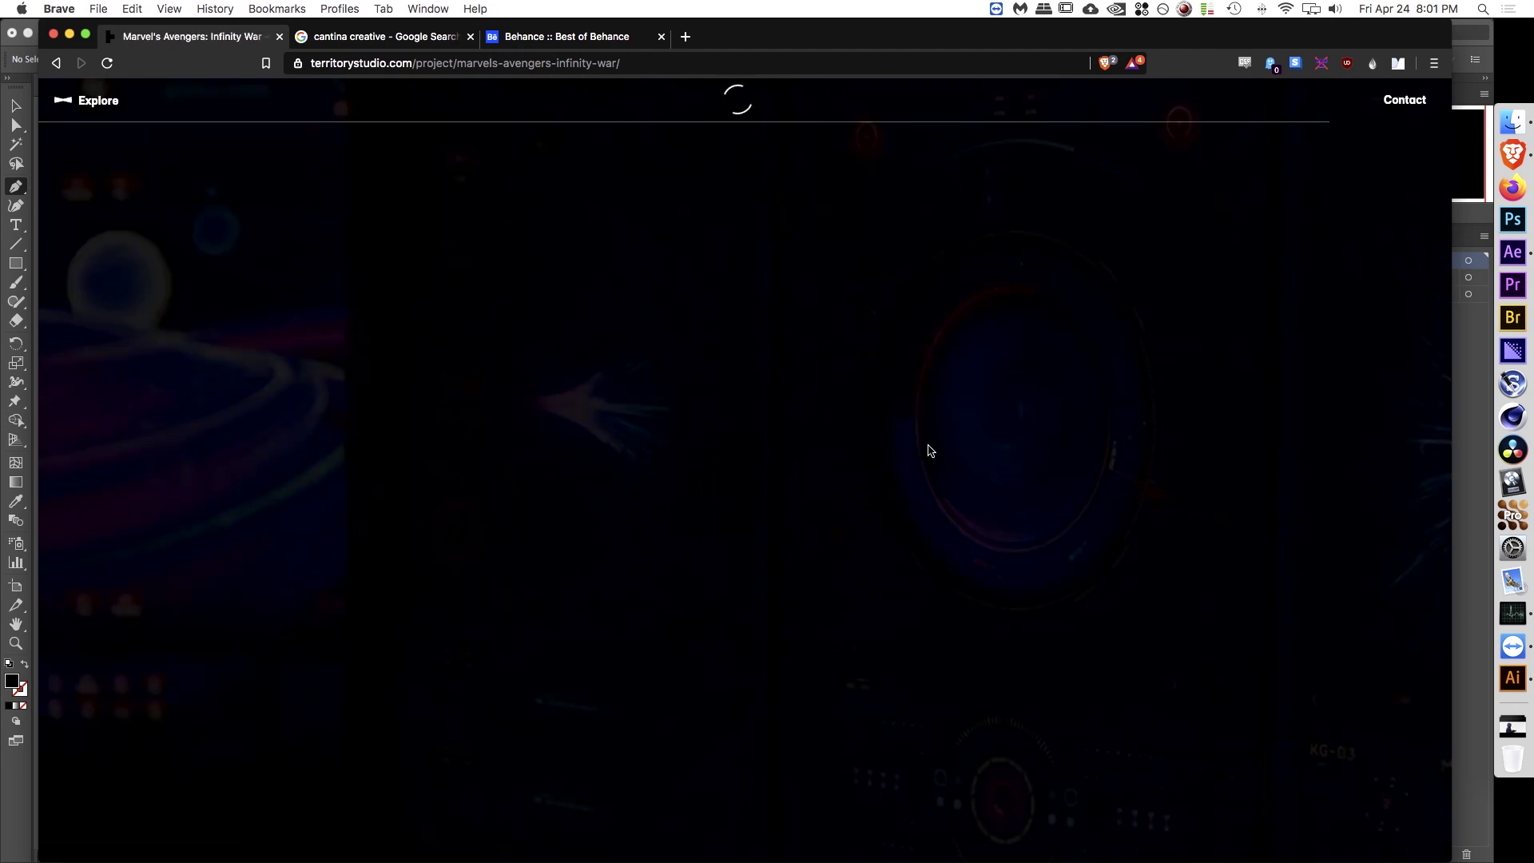
scroll(850, 442, down, 15)
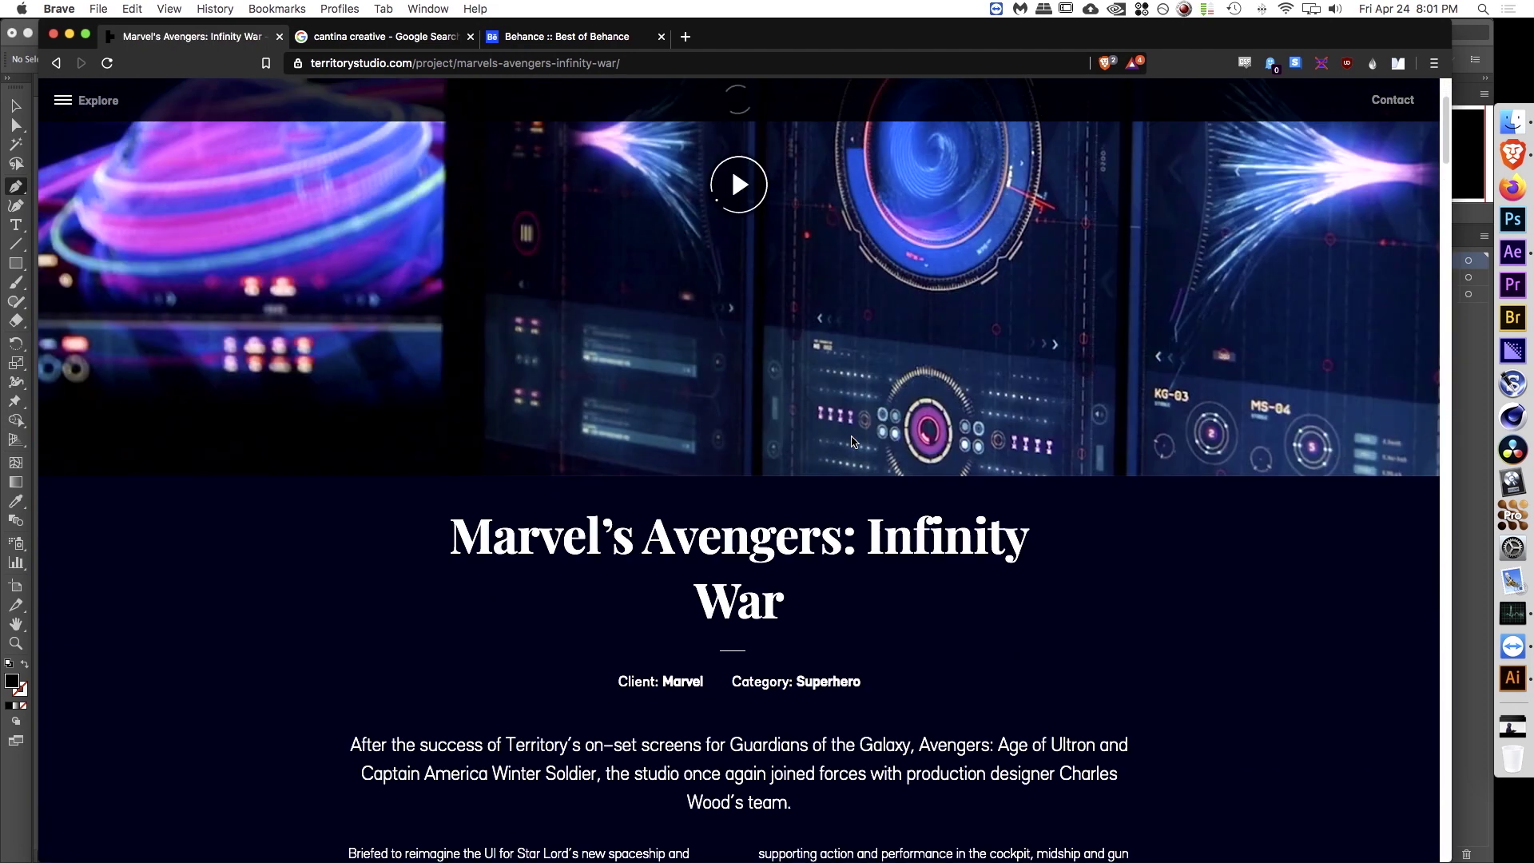
scroll(851, 442, down, 15)
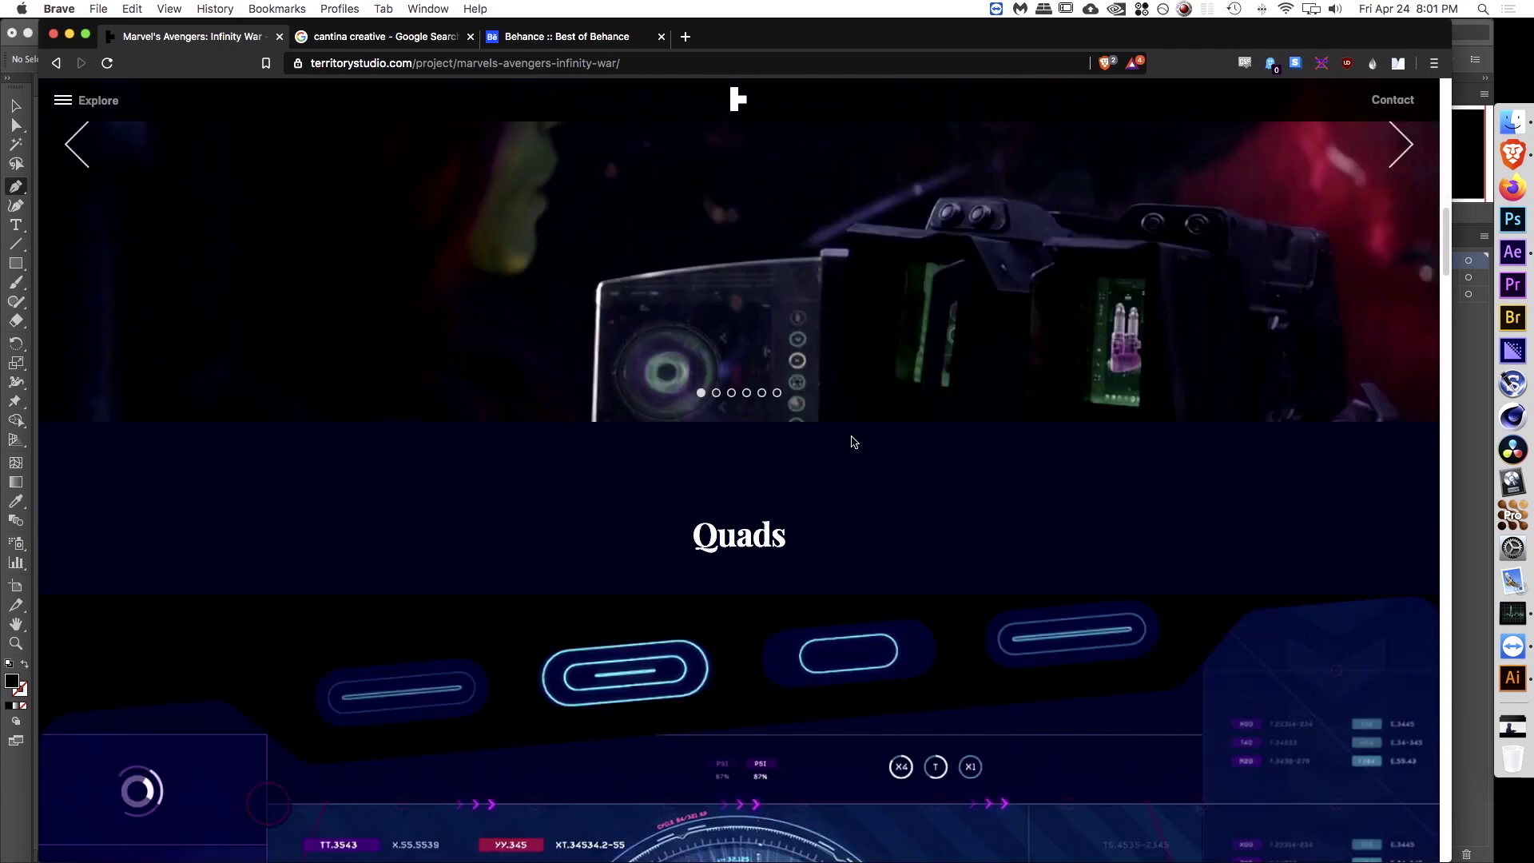
scroll(850, 441, down, 10)
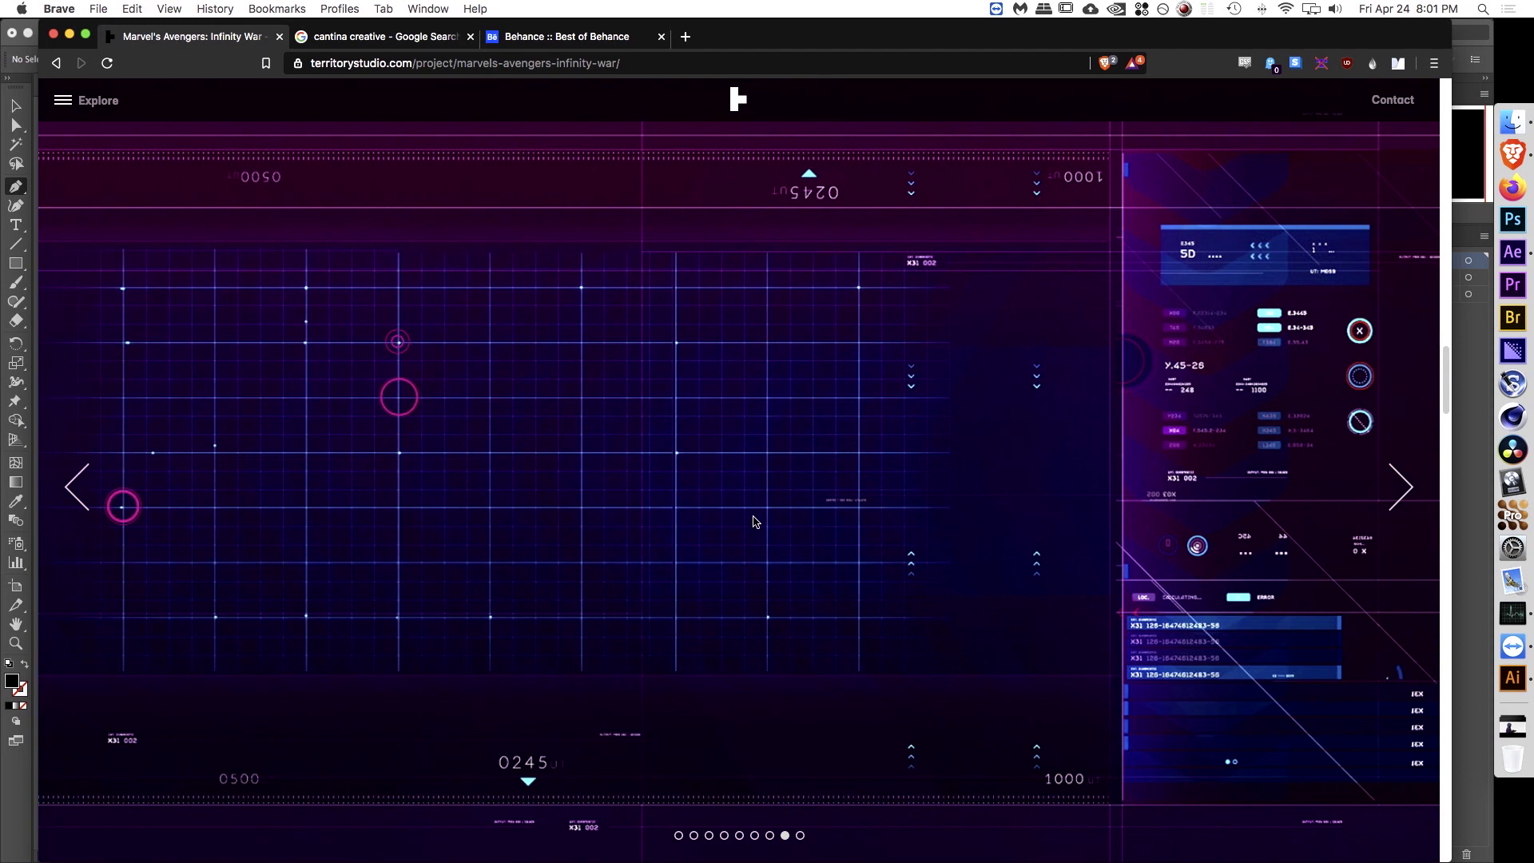
scroll(750, 529, down, 10)
scroll(753, 521, down, 3)
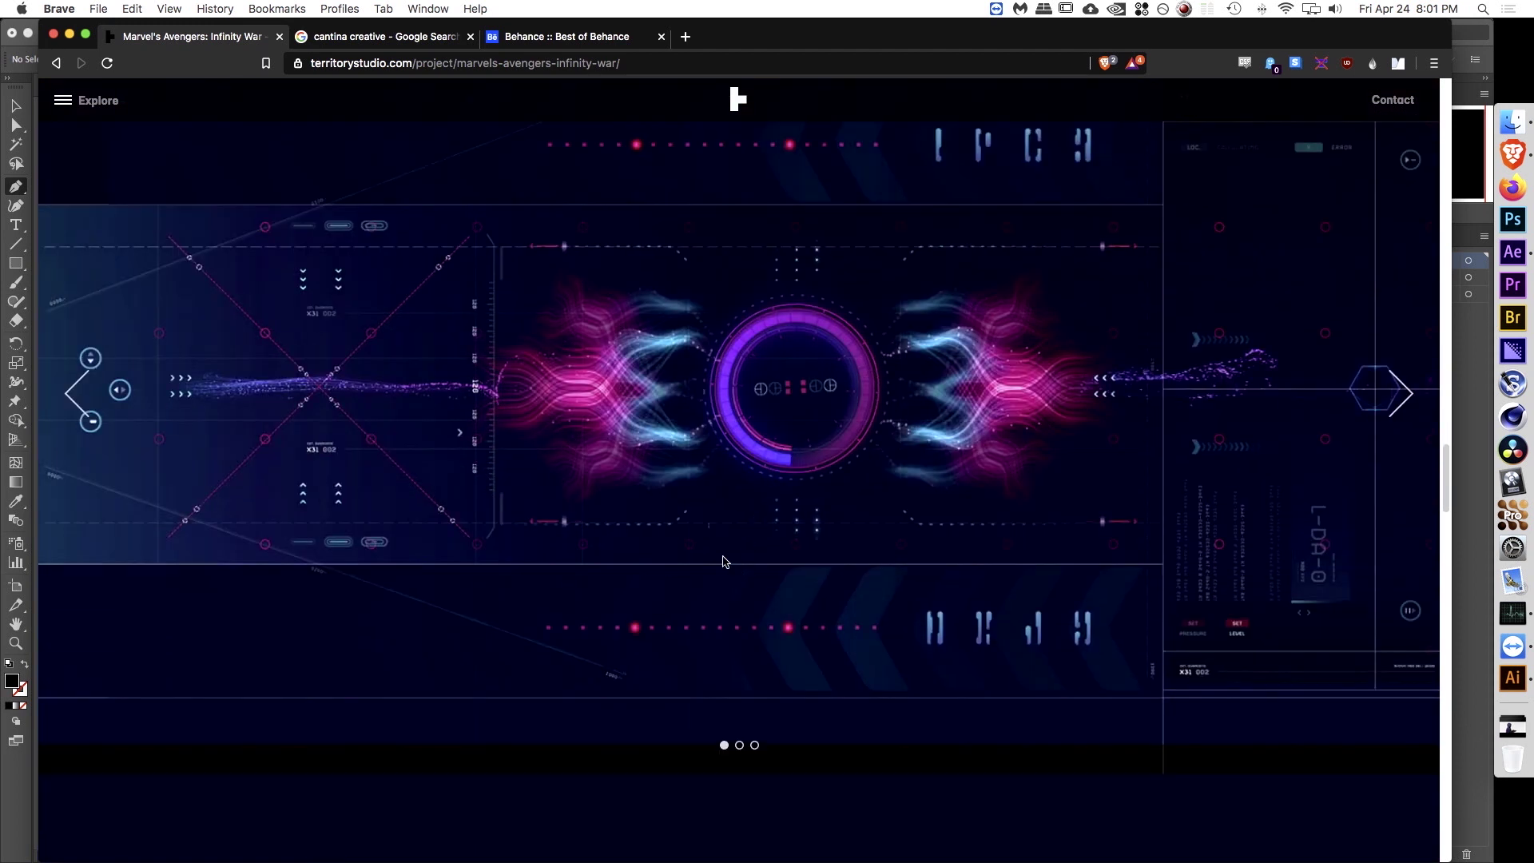
Step: Switch to the Cantina Creative site, look over its Studio page and open the Avengers: Endgame project
click(371, 40)
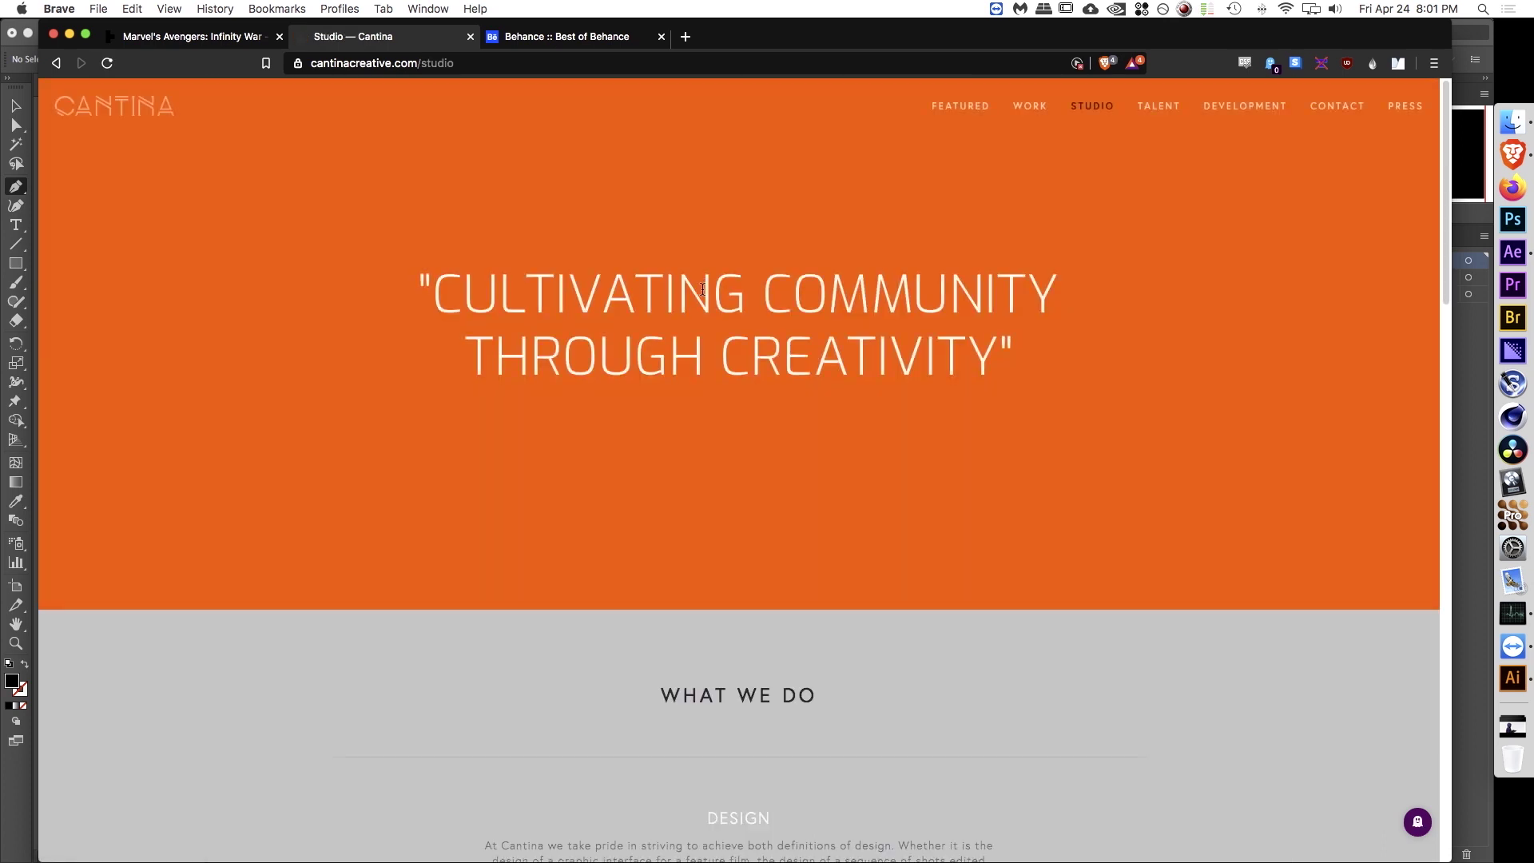
scroll(796, 367, down, 10)
scroll(1003, 248, up, 3)
scroll(1003, 248, up, 7)
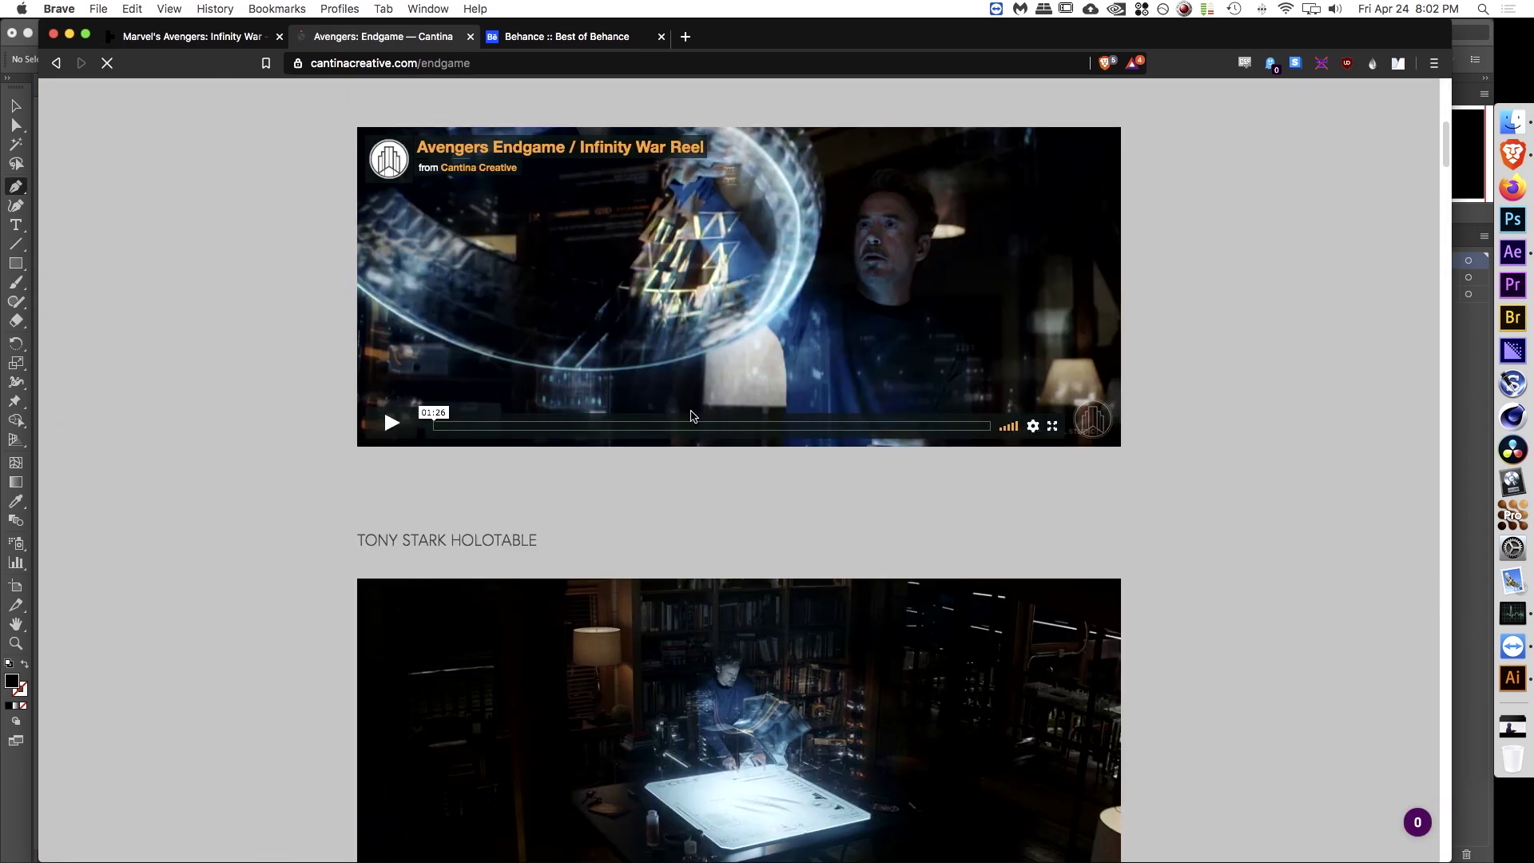
Step: Examine the Avengers: Endgame interface work, from the Tony Stark Holotable through the Q-Ship Holograms to Avengers HQ
scroll(692, 417, down, 4)
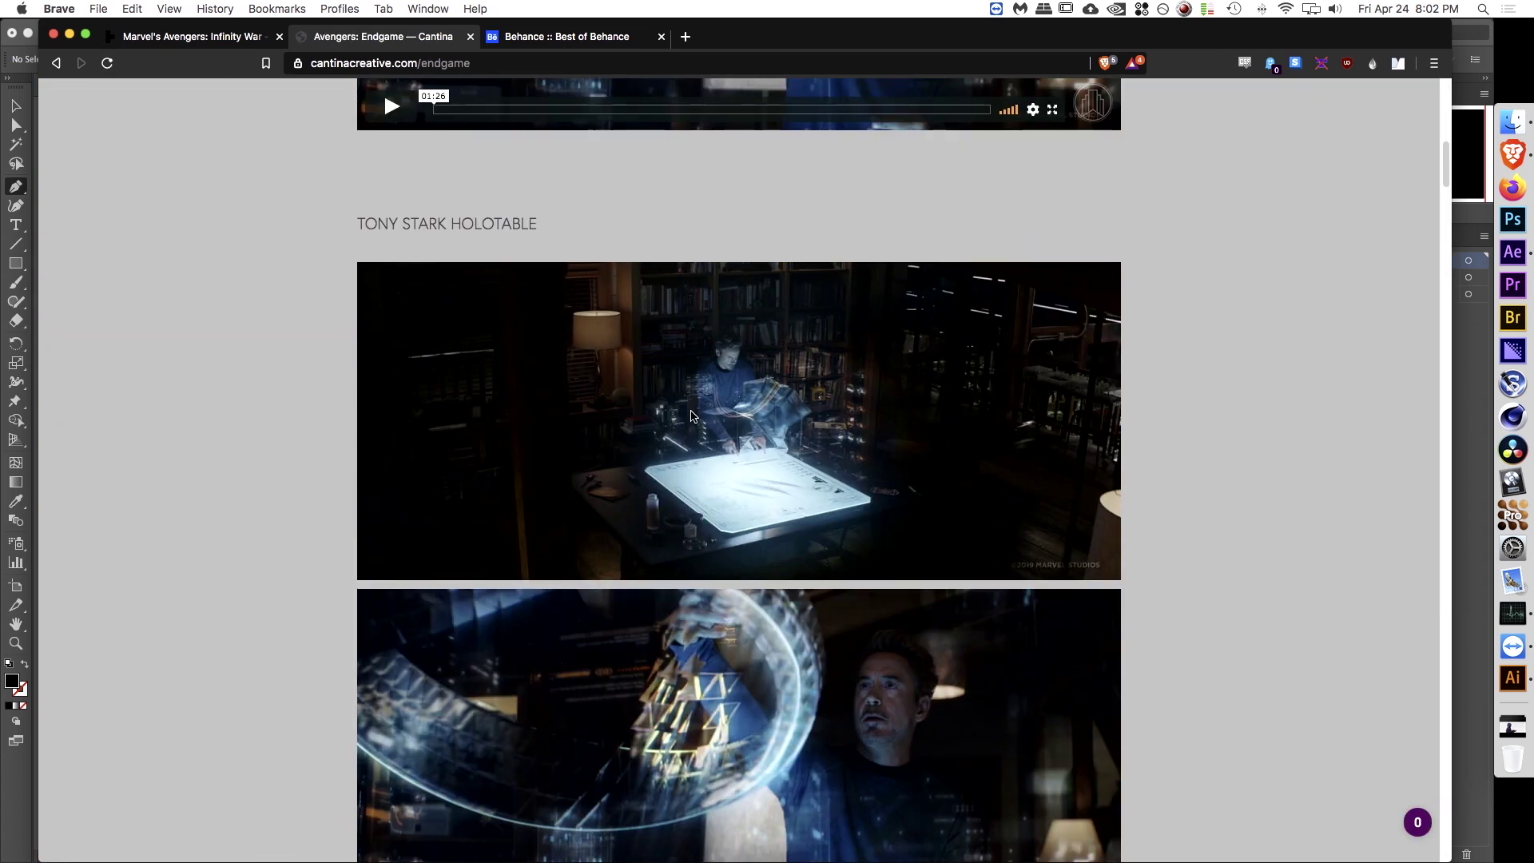
scroll(693, 416, down, 2)
scroll(691, 416, down, 15)
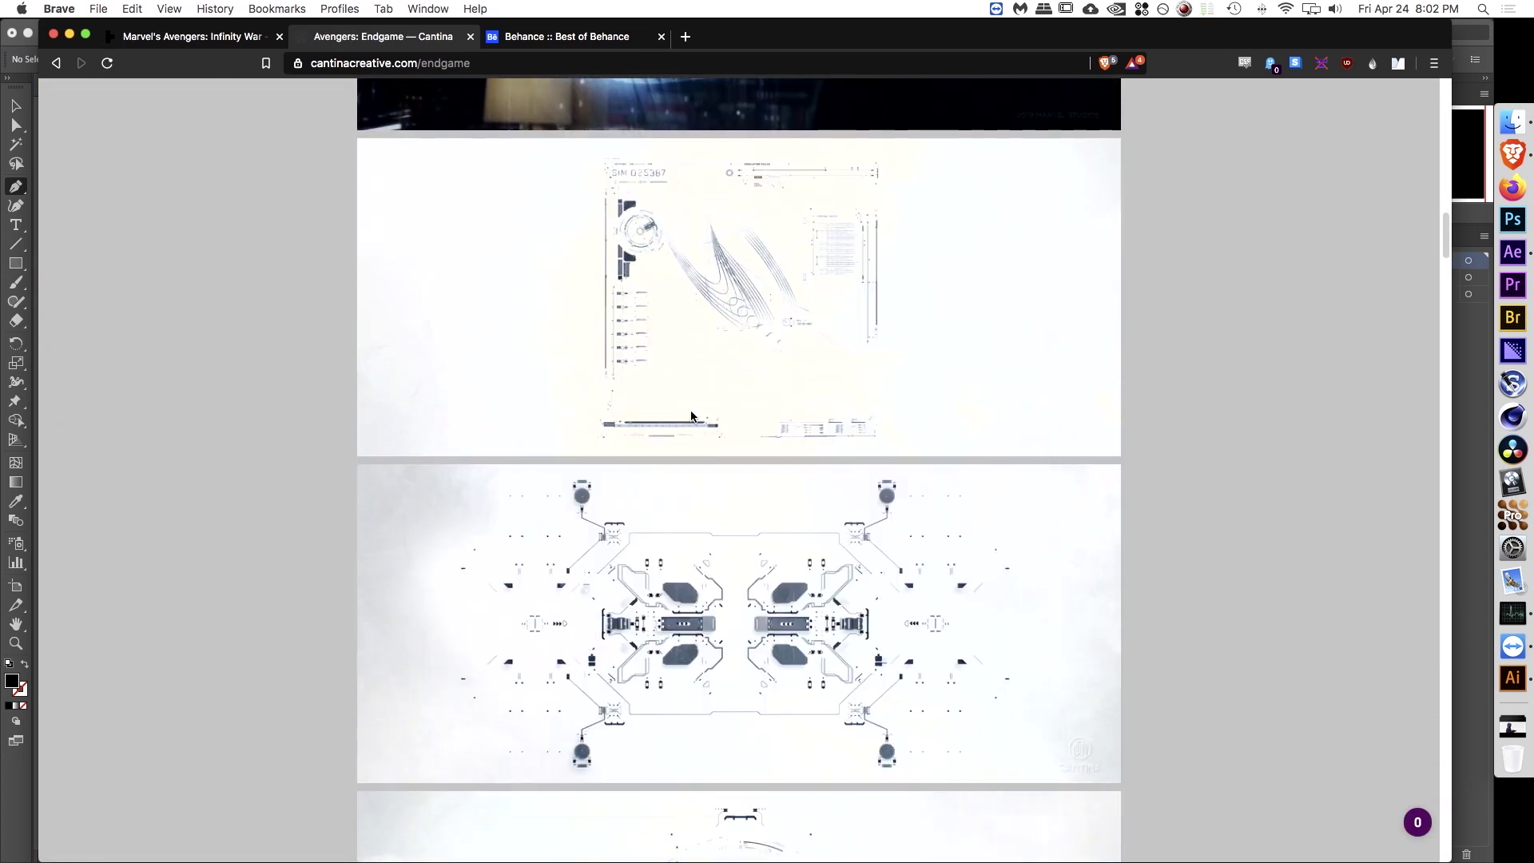
scroll(691, 416, down, 3)
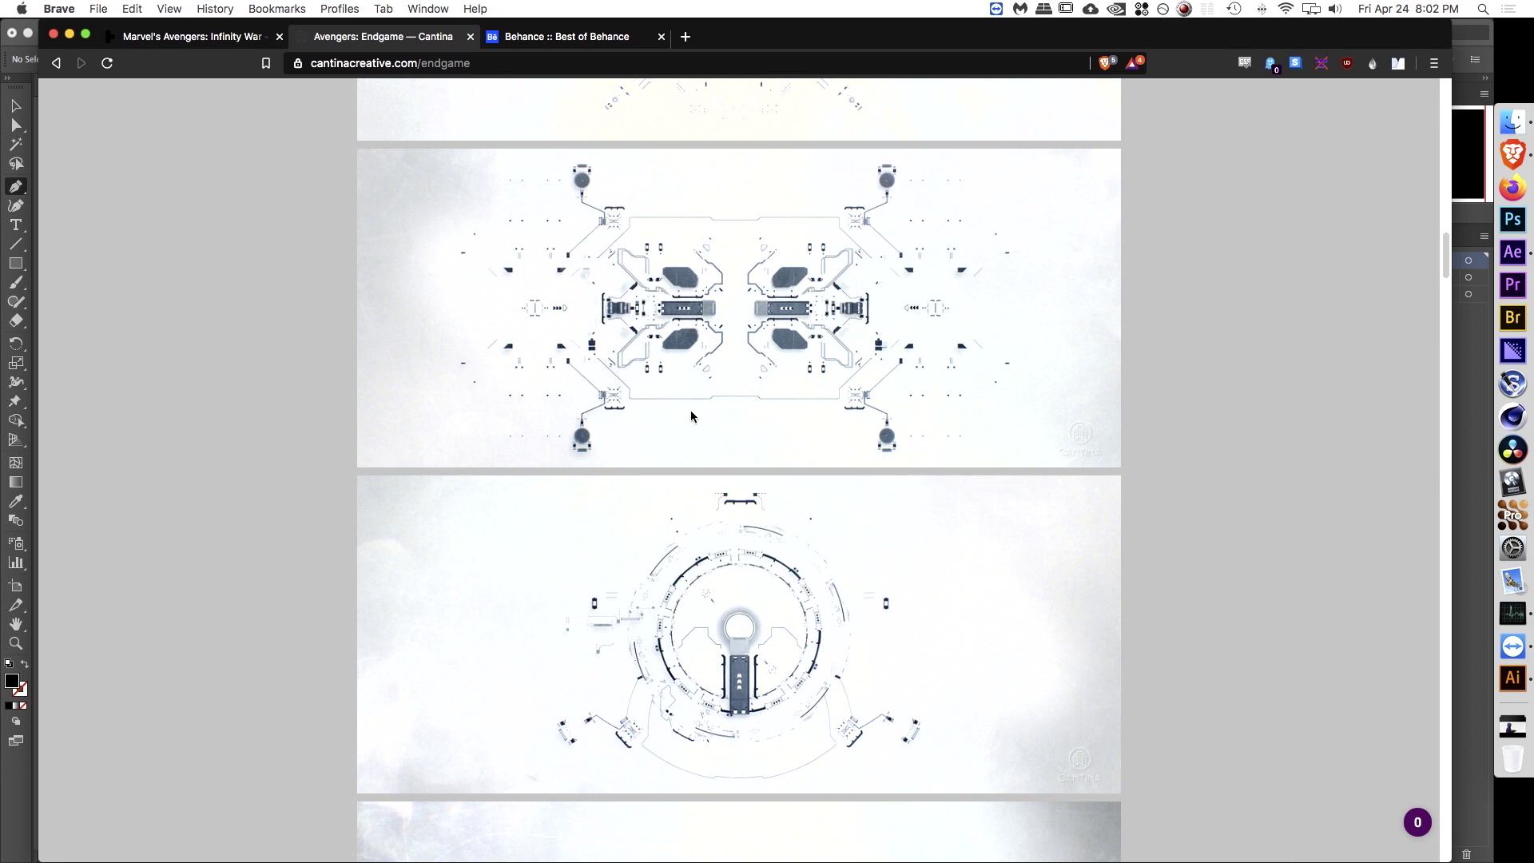
scroll(691, 416, down, 8)
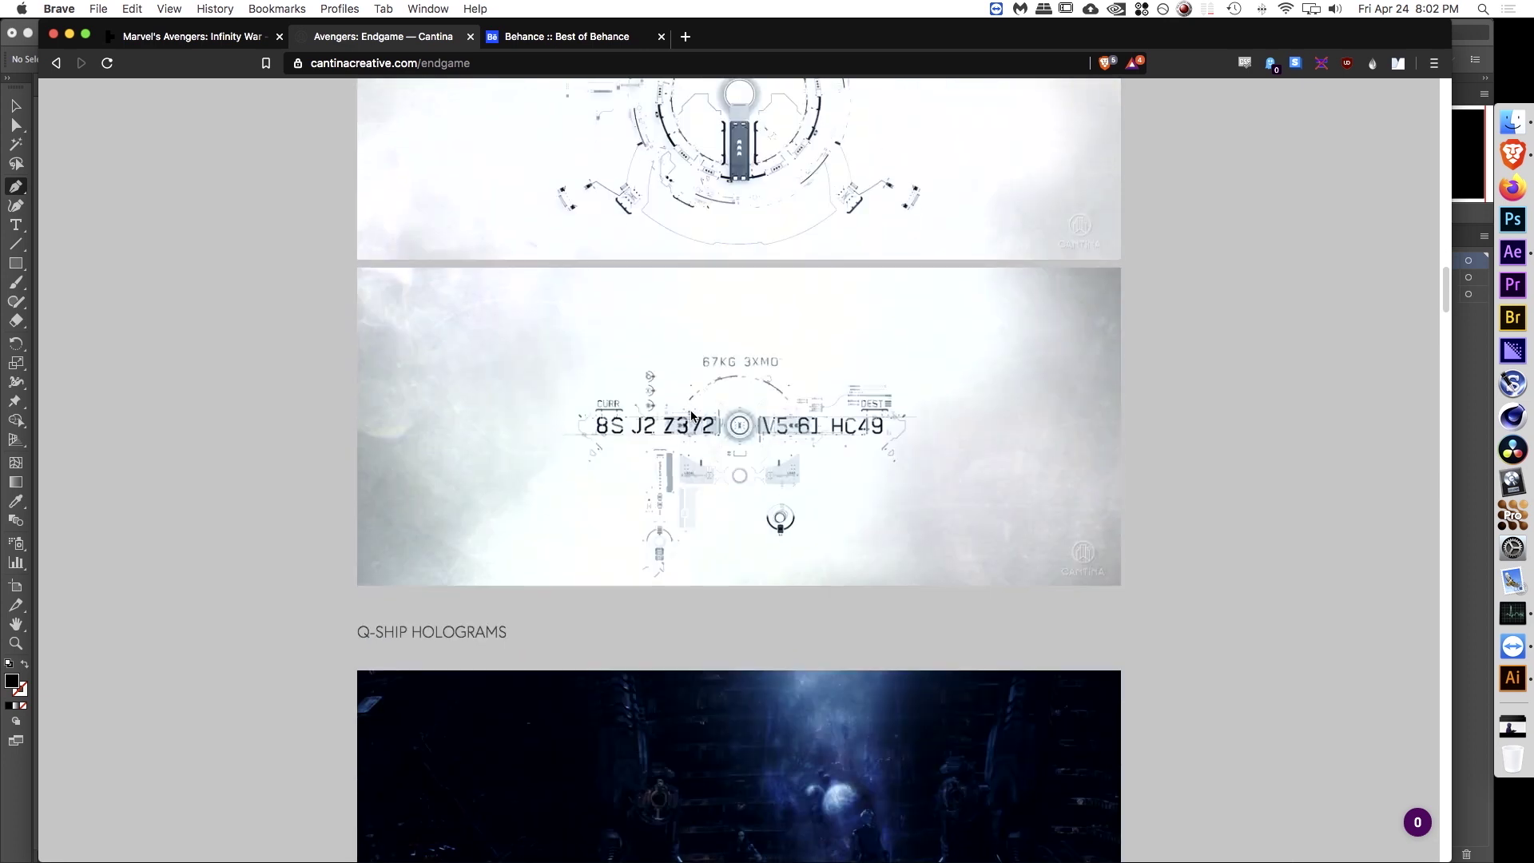
scroll(692, 416, down, 10)
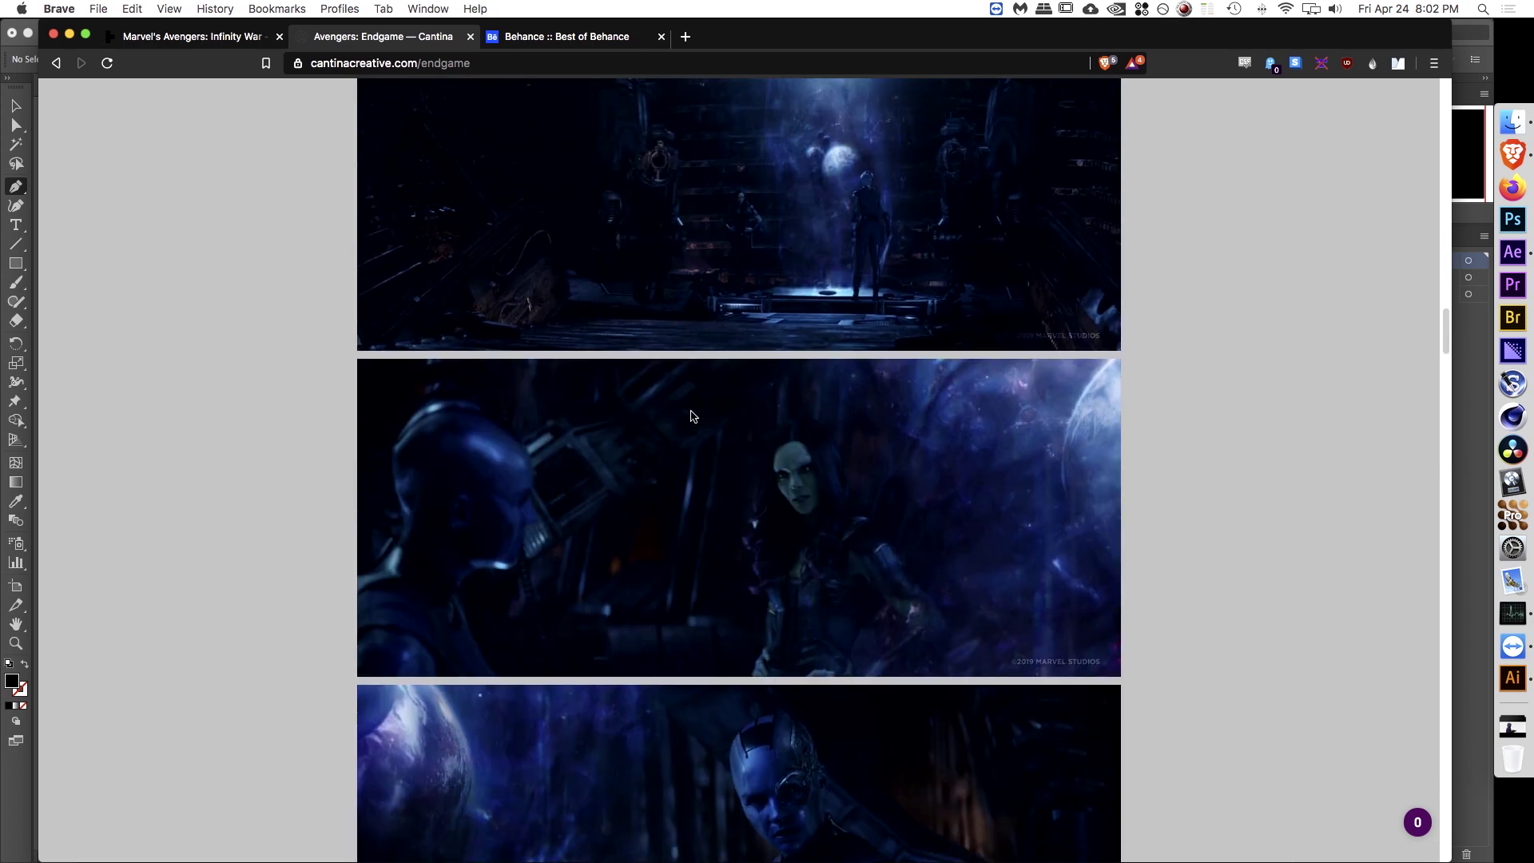
scroll(691, 416, down, 12)
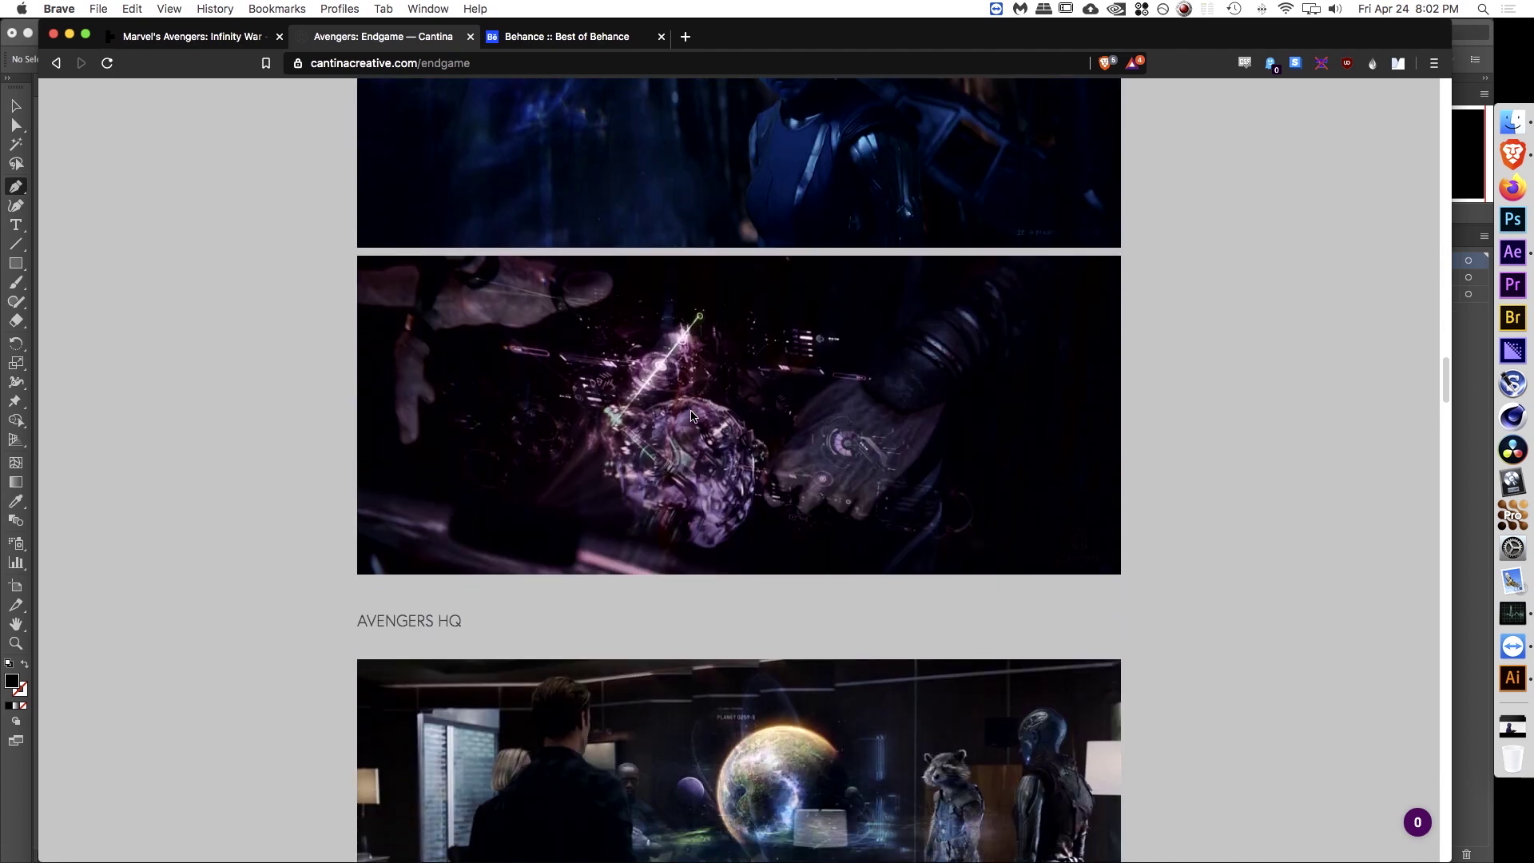
scroll(898, 458, down, 8)
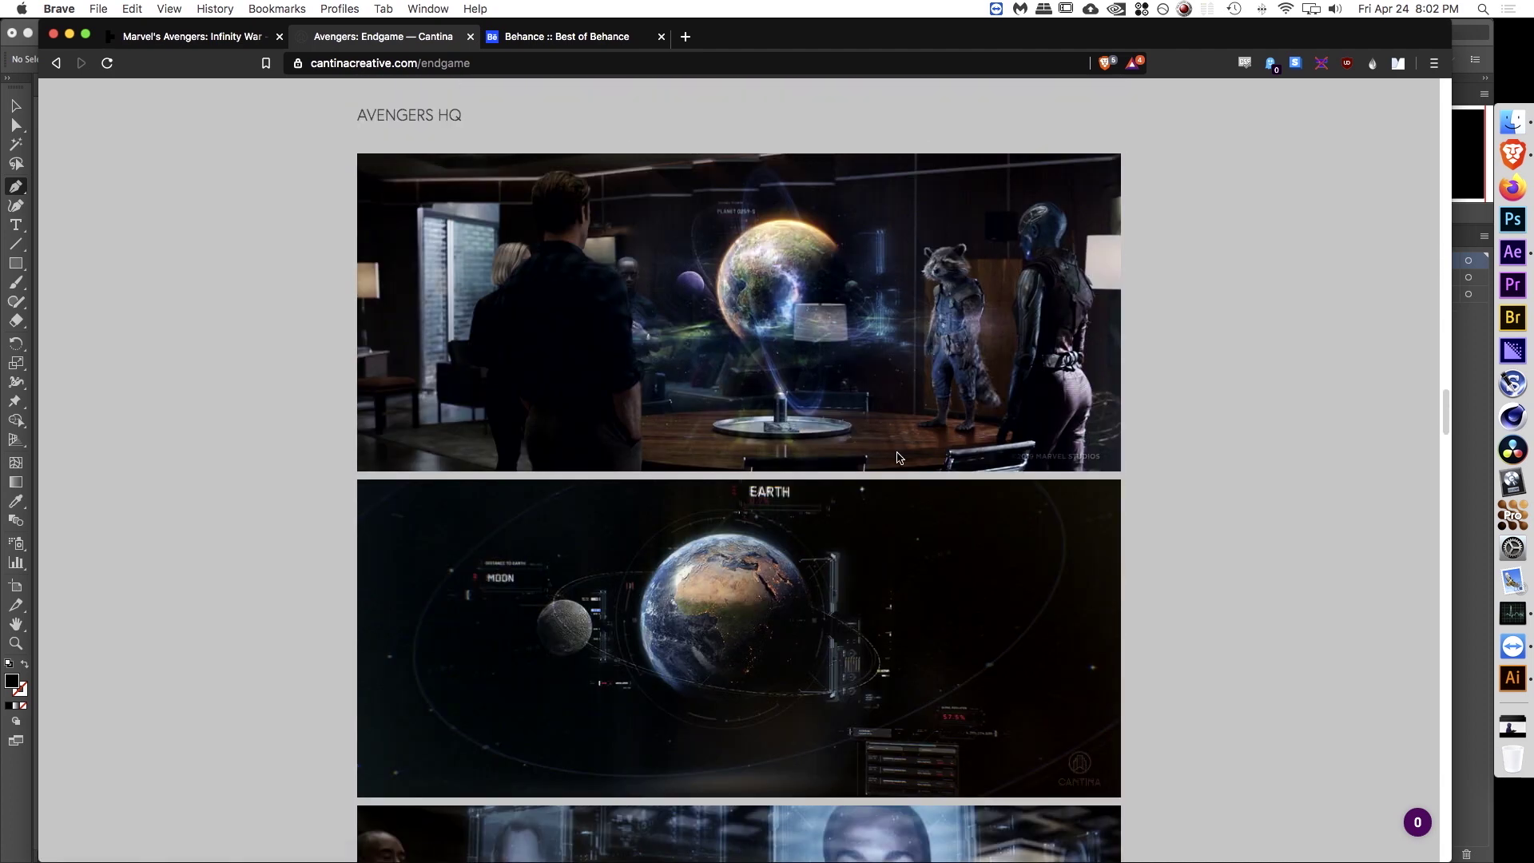
scroll(898, 459, down, 12)
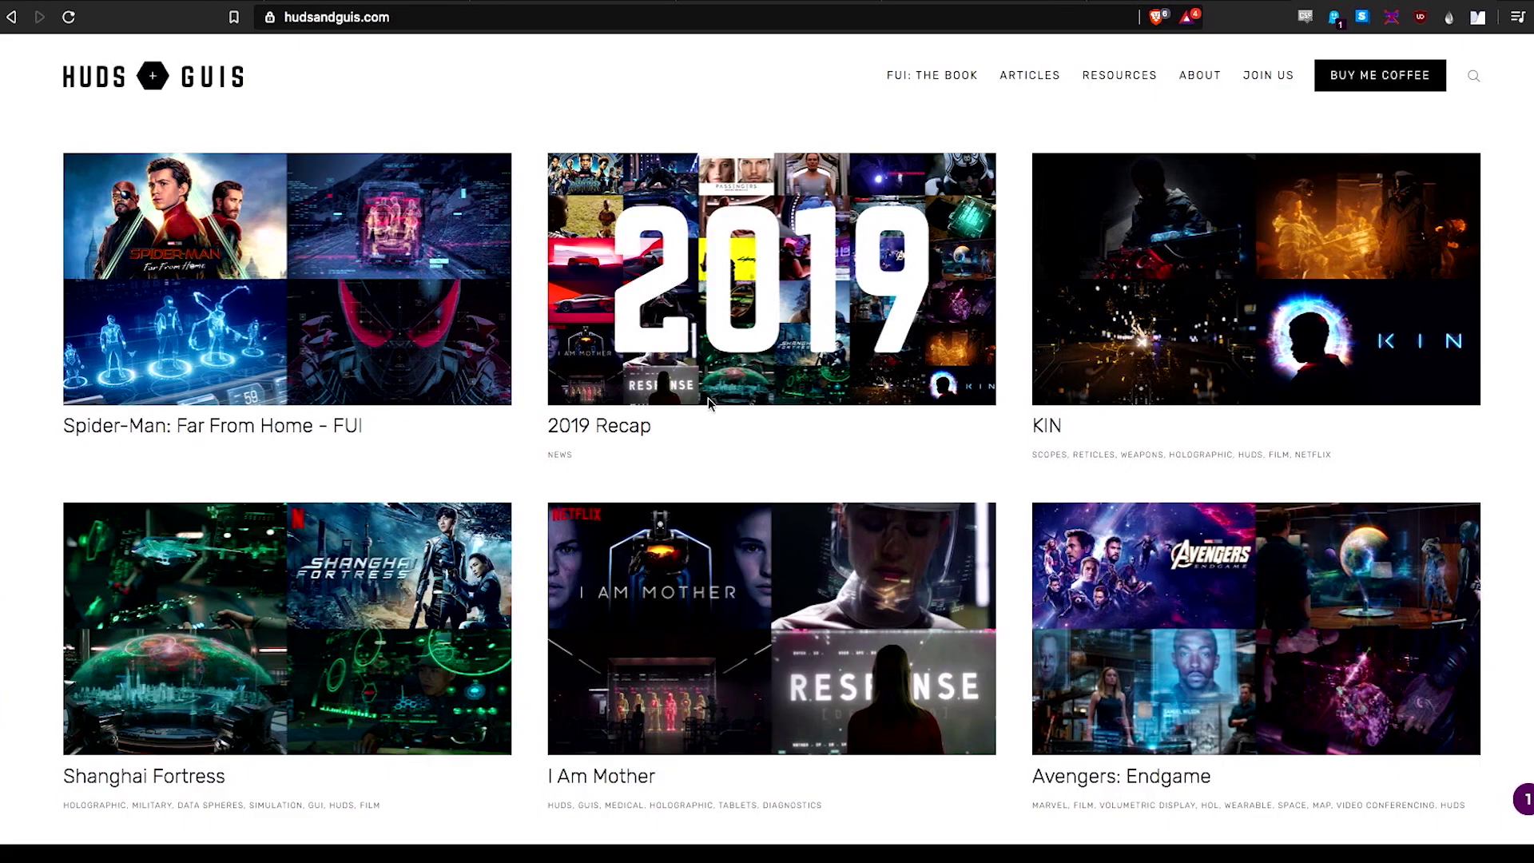
Step: Browse the film interface articles on HUDS+GUIS and open the Pacific Rim Uprising entry
scroll(707, 418, down, 6)
scroll(727, 405, down, 10)
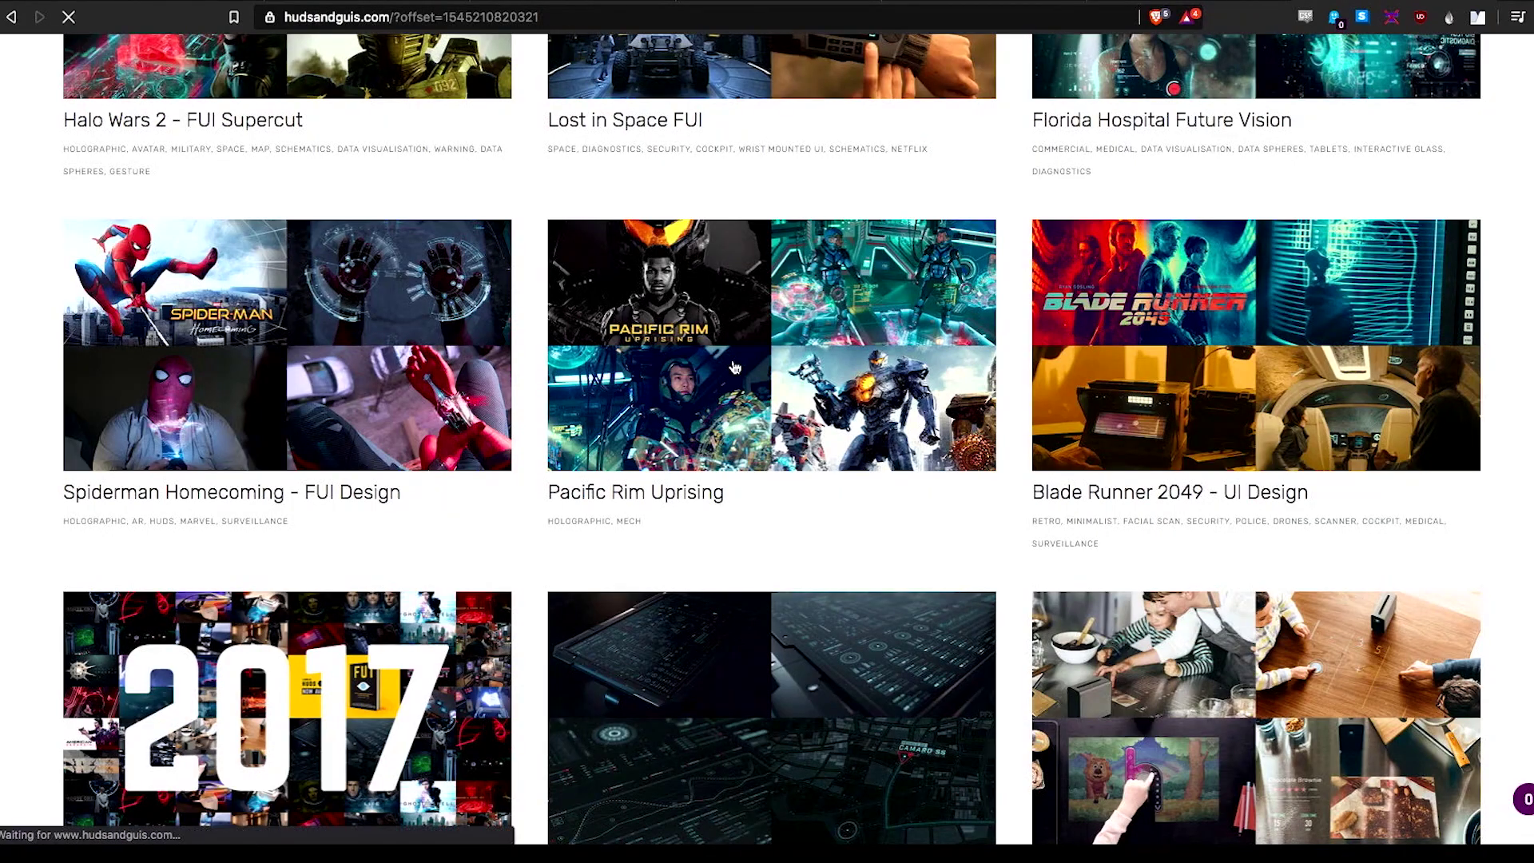
click(734, 367)
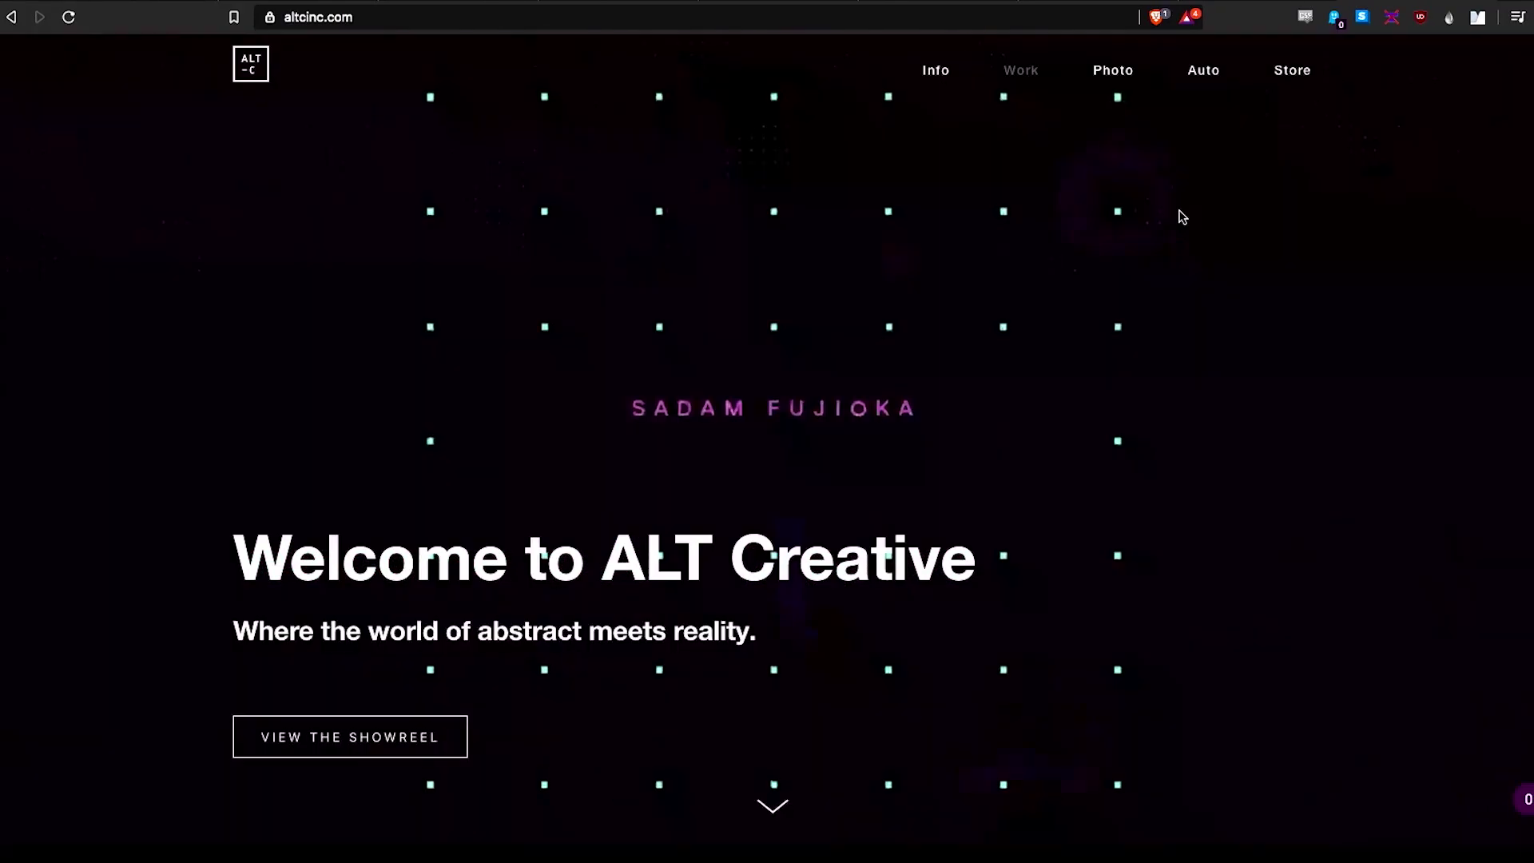
Step: Look through the project showcase on the ALT Creative home page, including Underwater, Awaken Akira and Captain Marvel
scroll(1179, 211, down, 15)
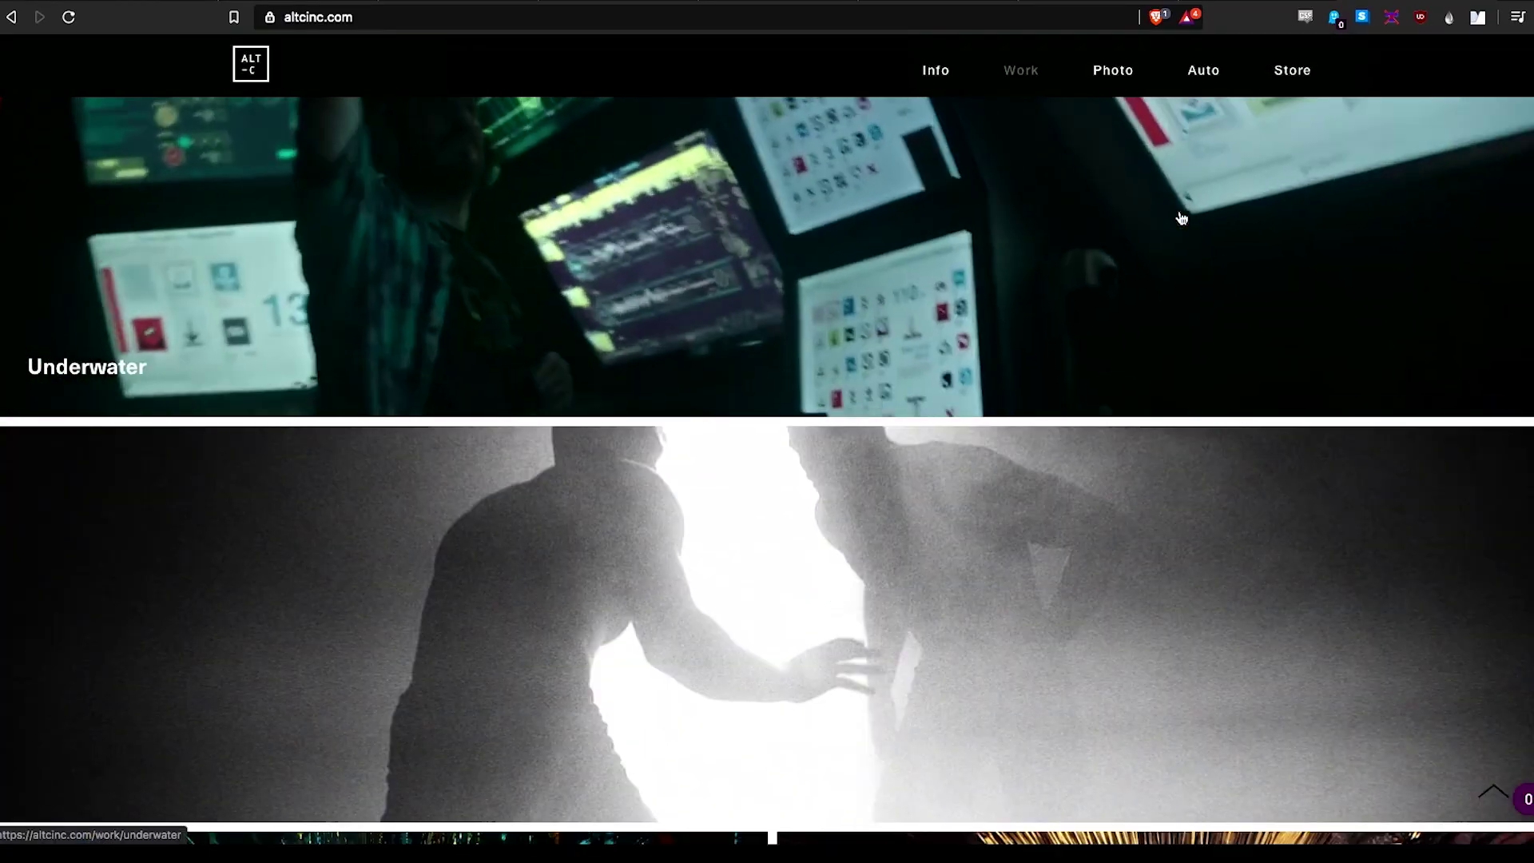
scroll(1181, 217, down, 5)
scroll(1180, 217, down, 5)
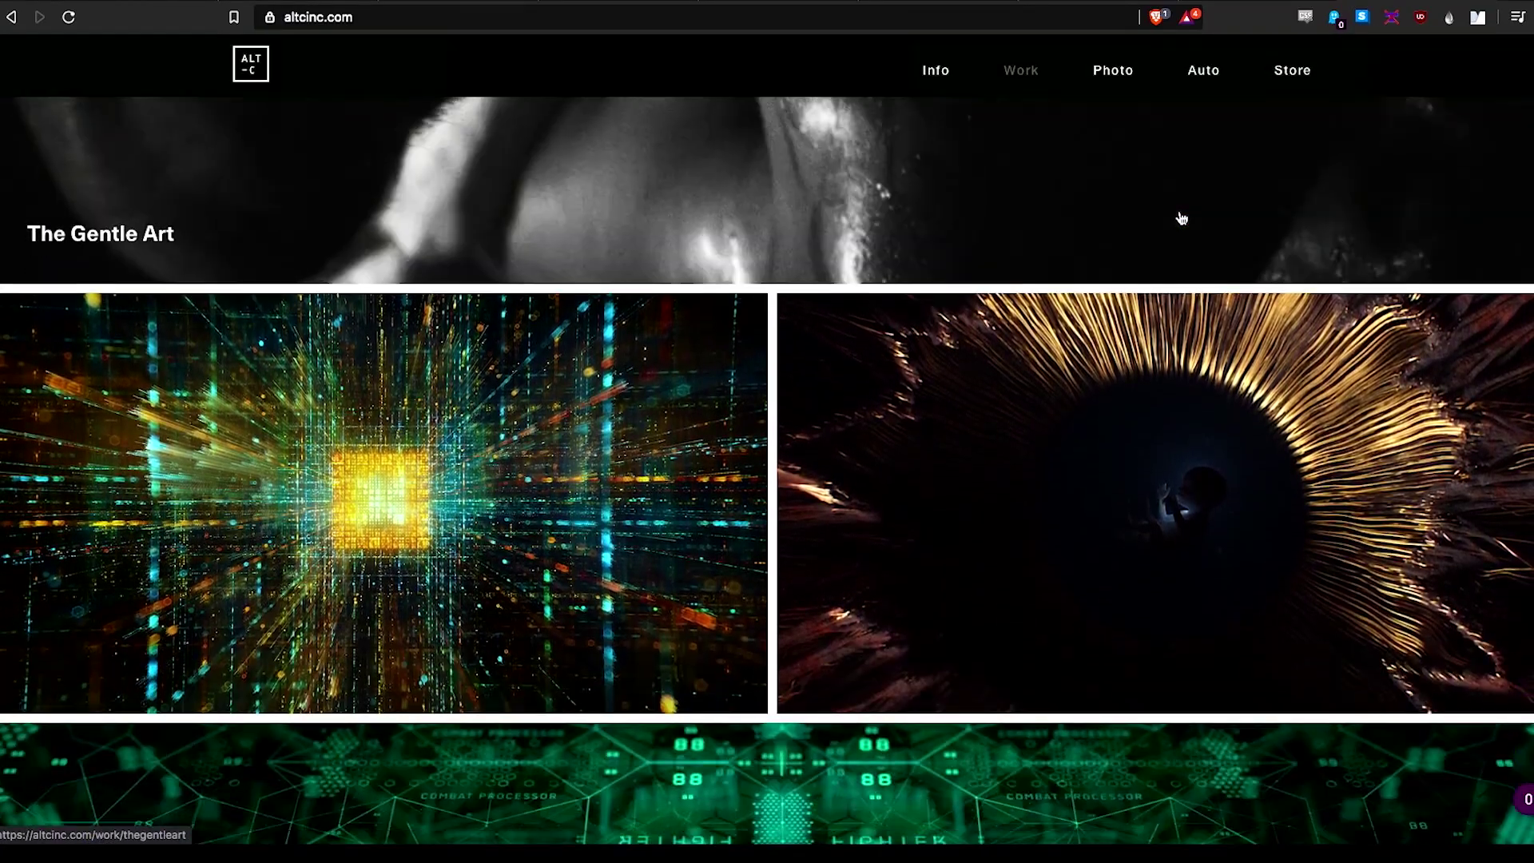
scroll(1180, 217, down, 8)
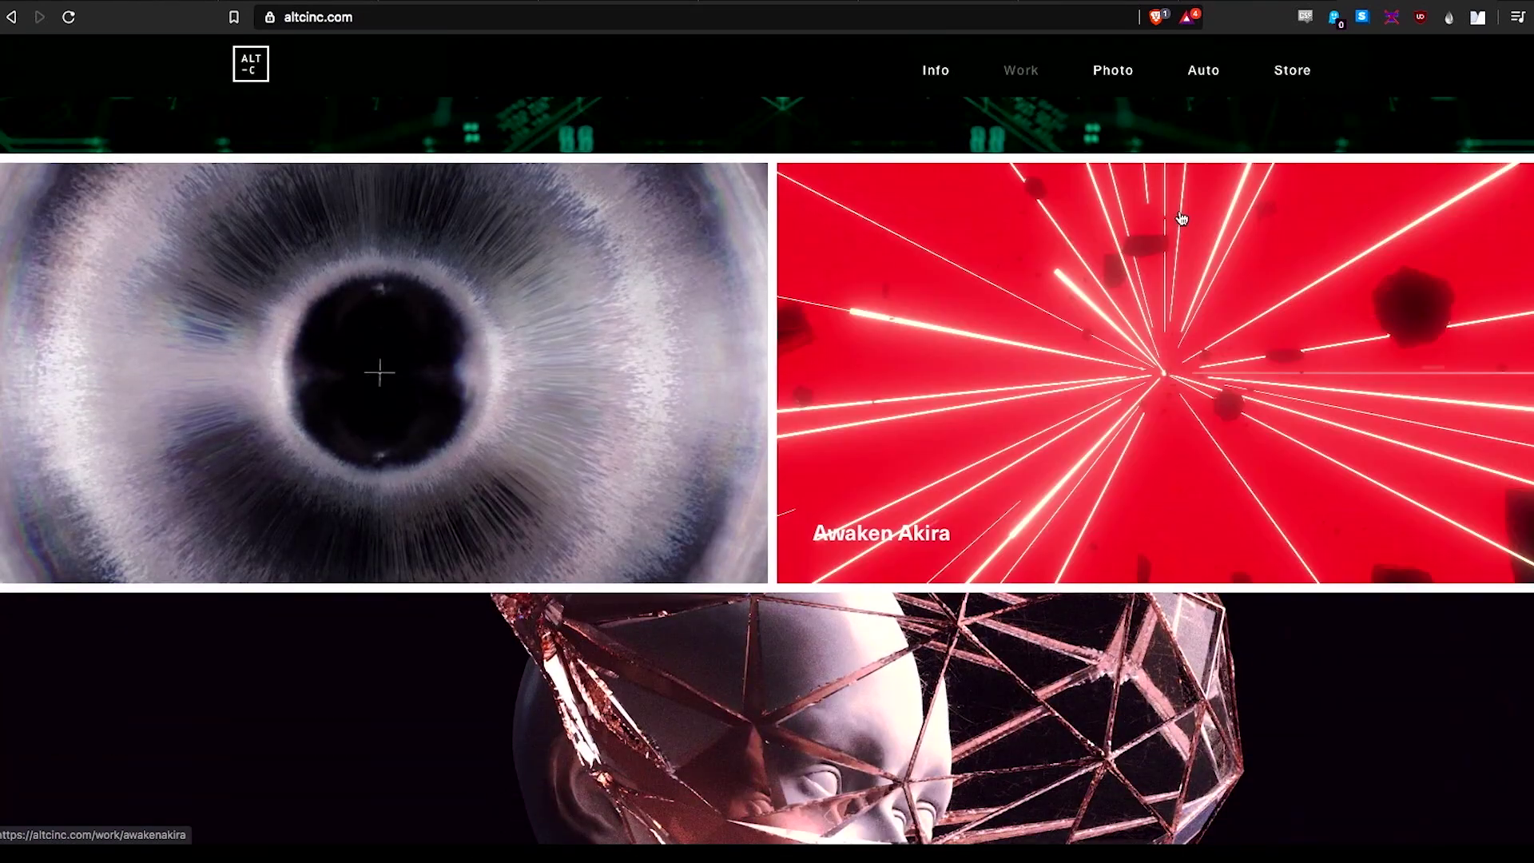
scroll(1180, 217, down, 5)
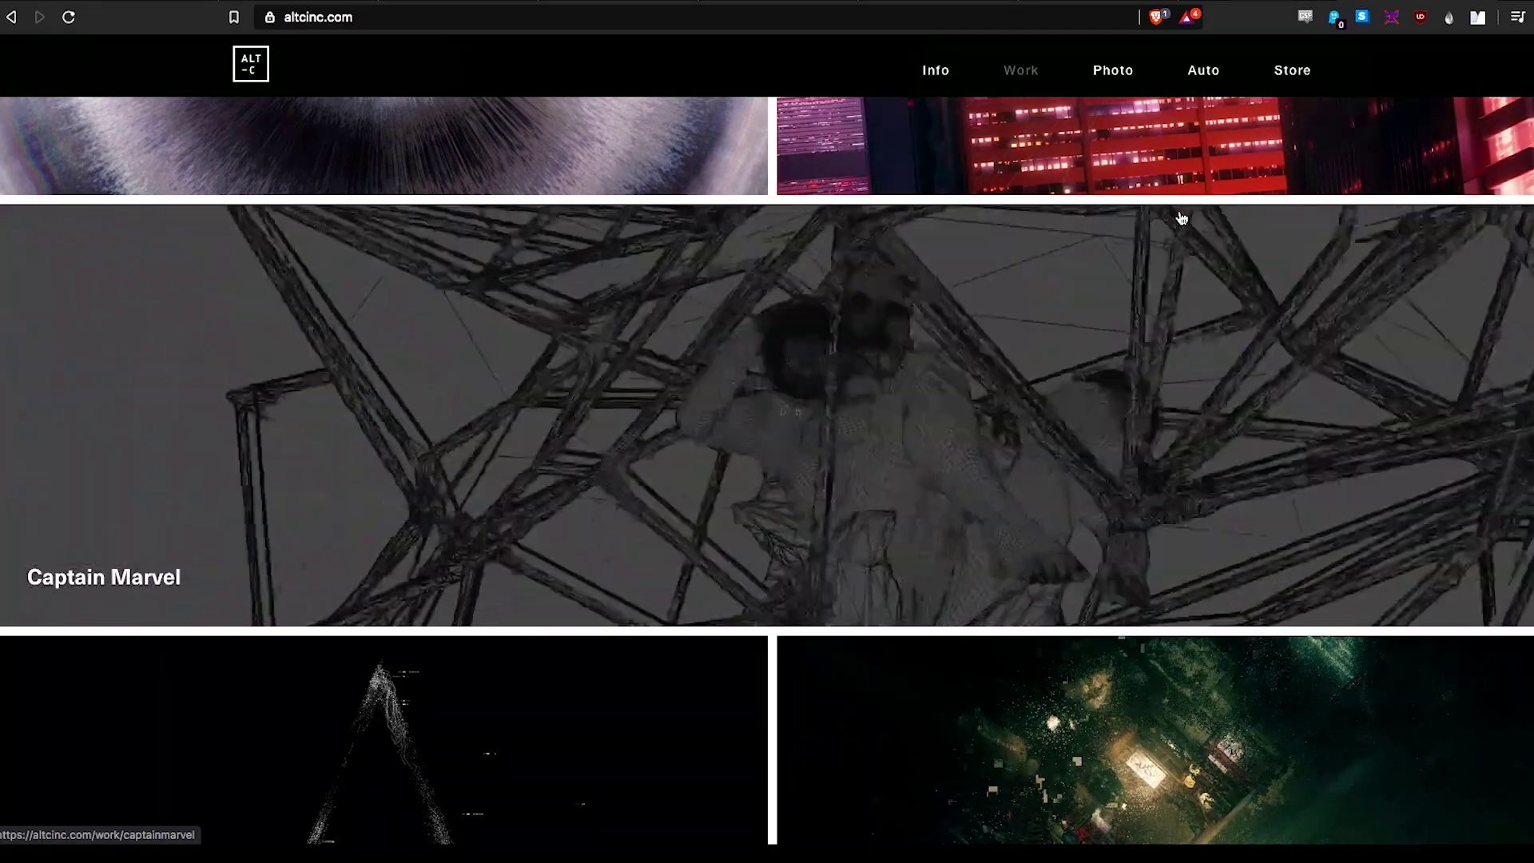
scroll(1180, 217, down, 6)
scroll(1181, 217, down, 3)
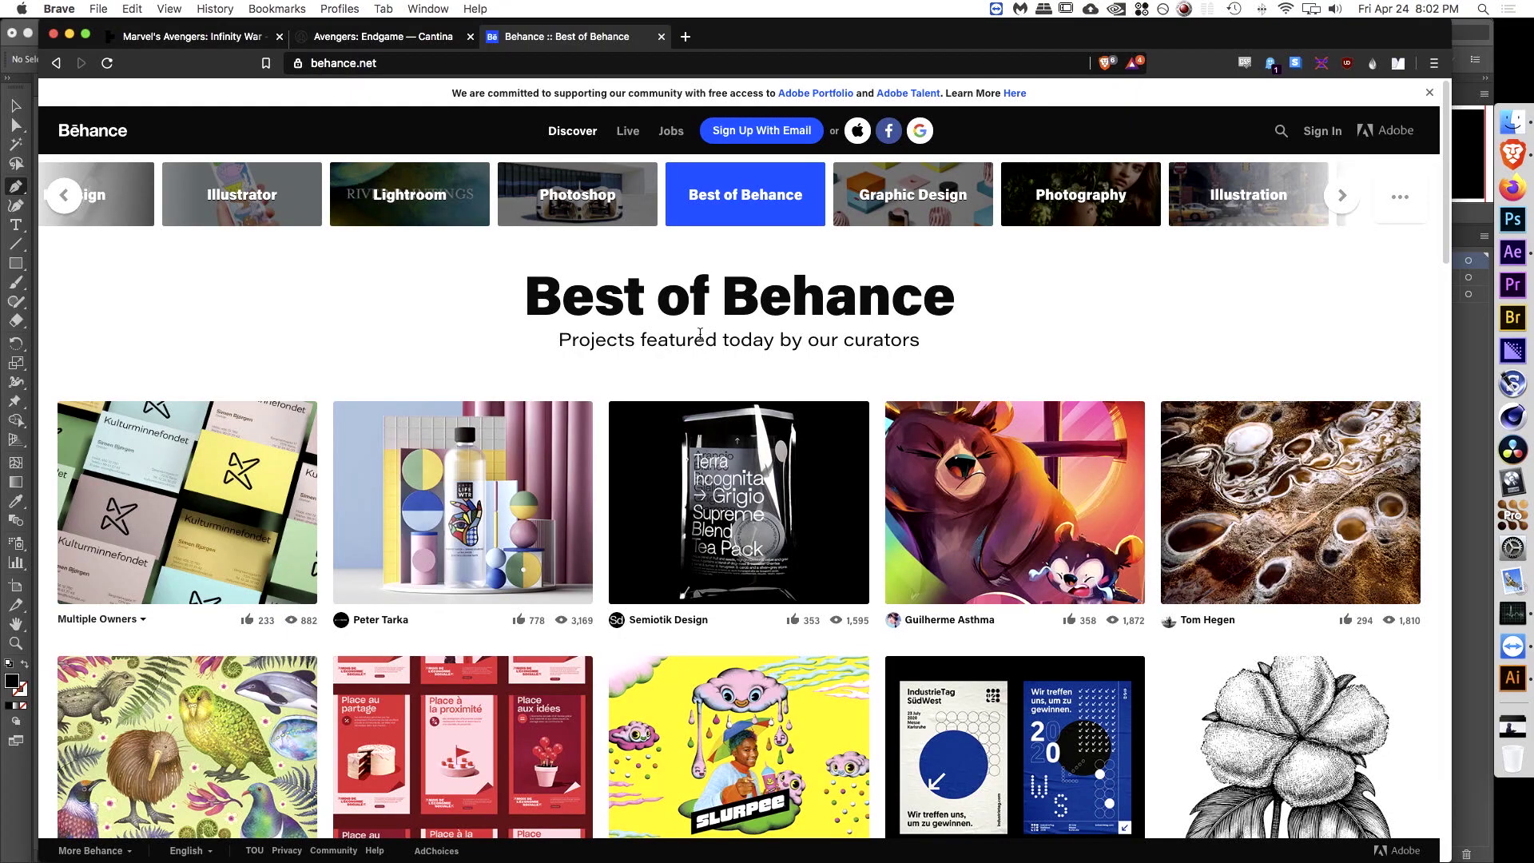
Step: Look through the Best of Behance project gallery for design references
scroll(705, 334, down, 8)
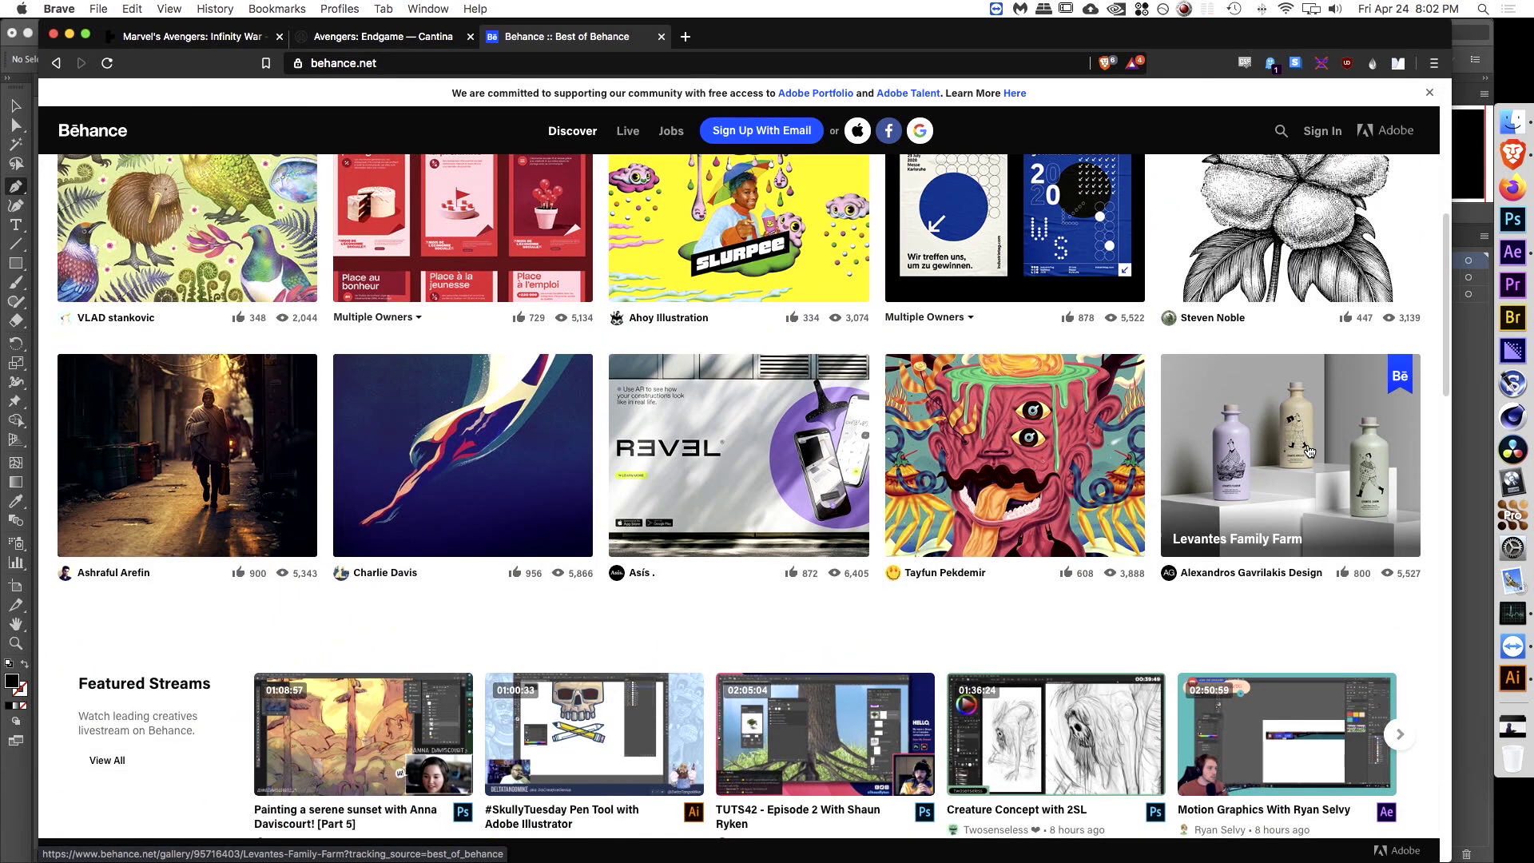
scroll(1134, 519, down, 3)
scroll(942, 414, down, 6)
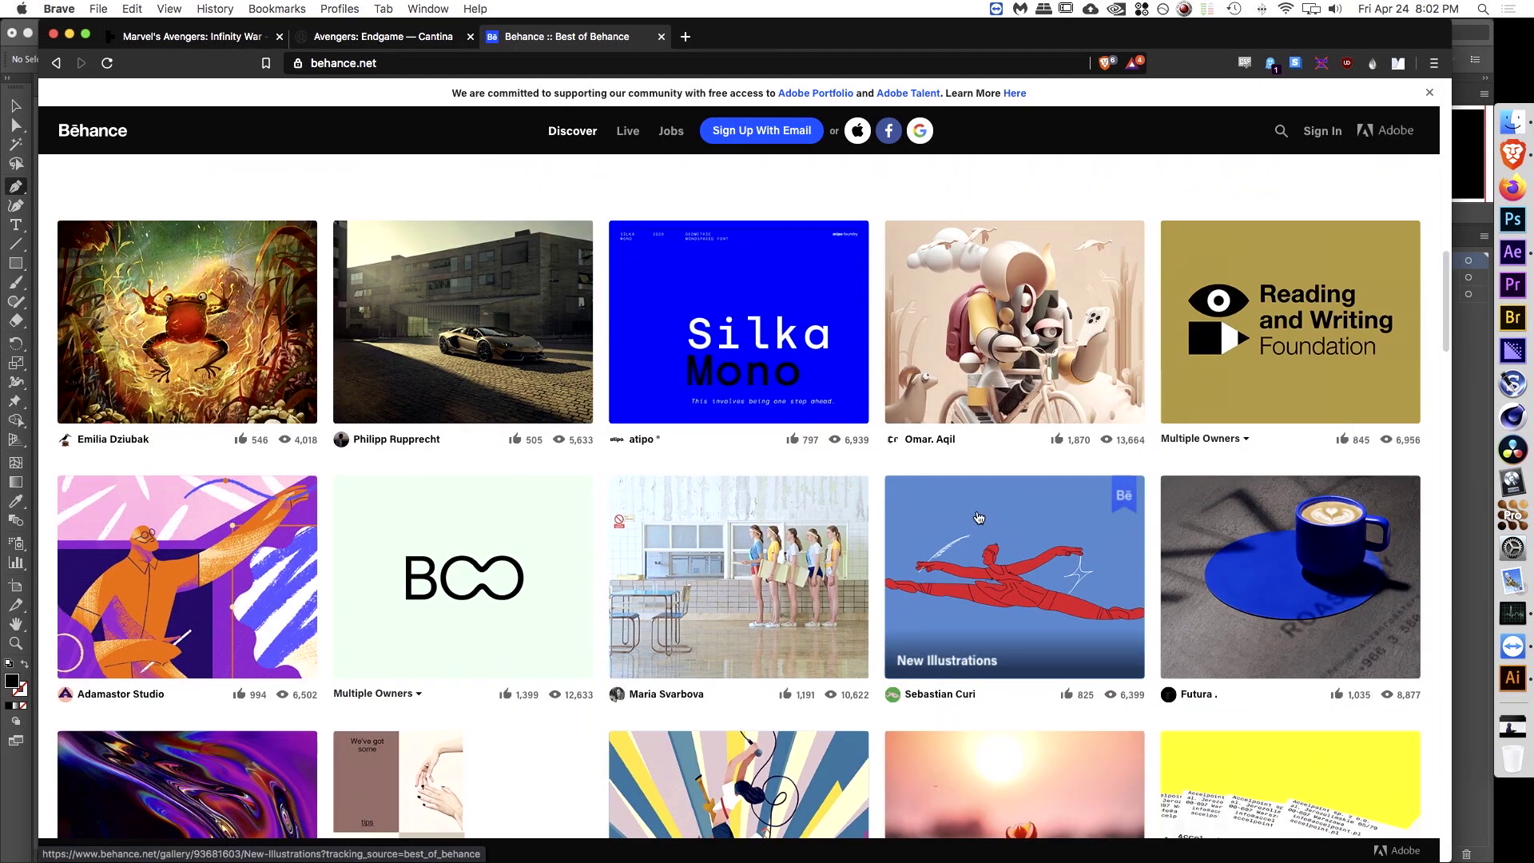
scroll(984, 505, down, 5)
scroll(990, 504, down, 3)
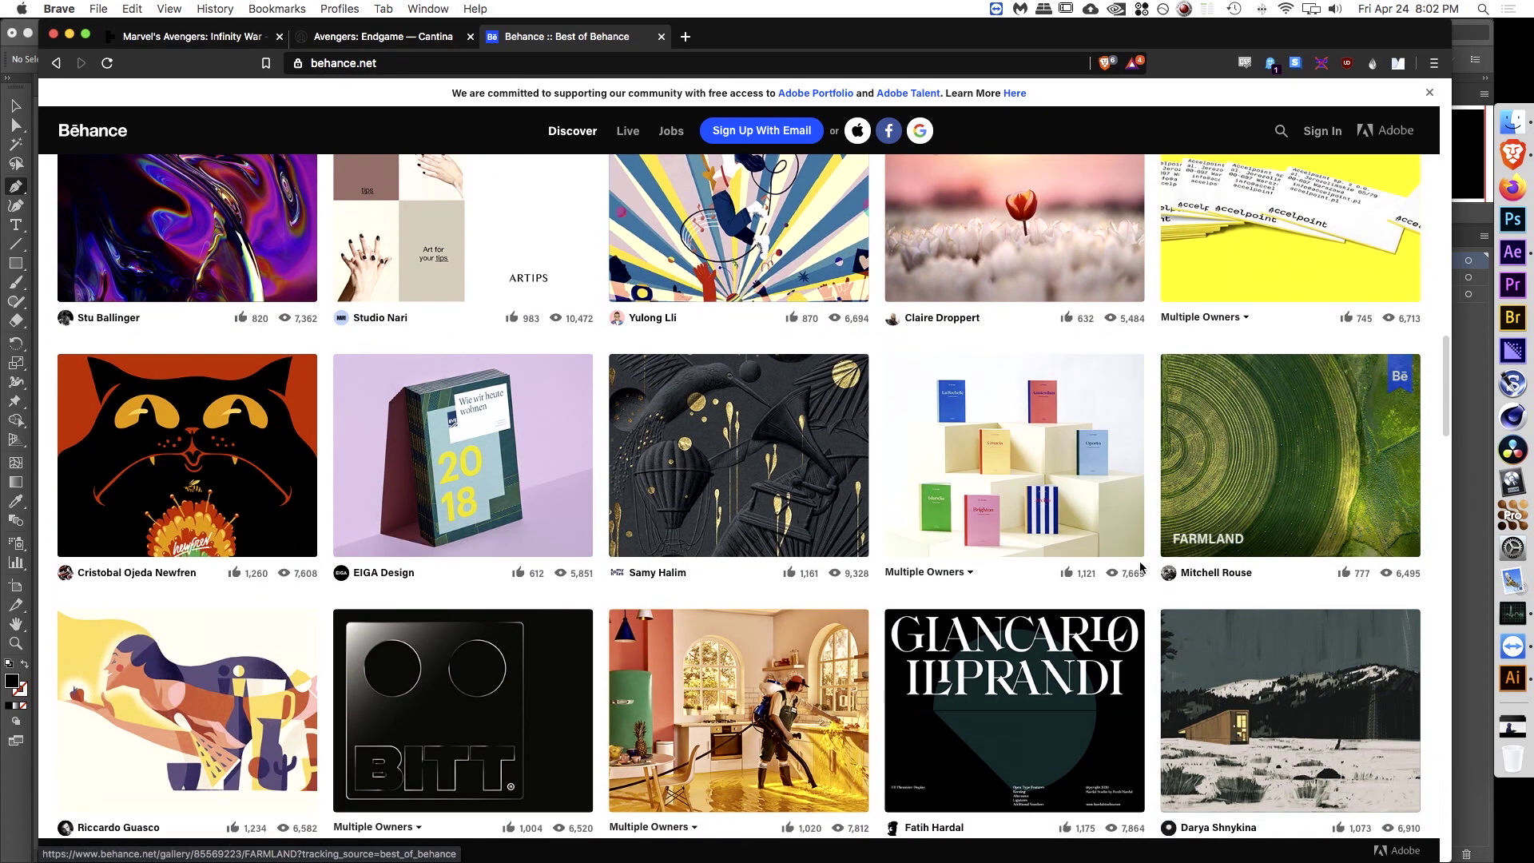
scroll(1140, 567, down, 4)
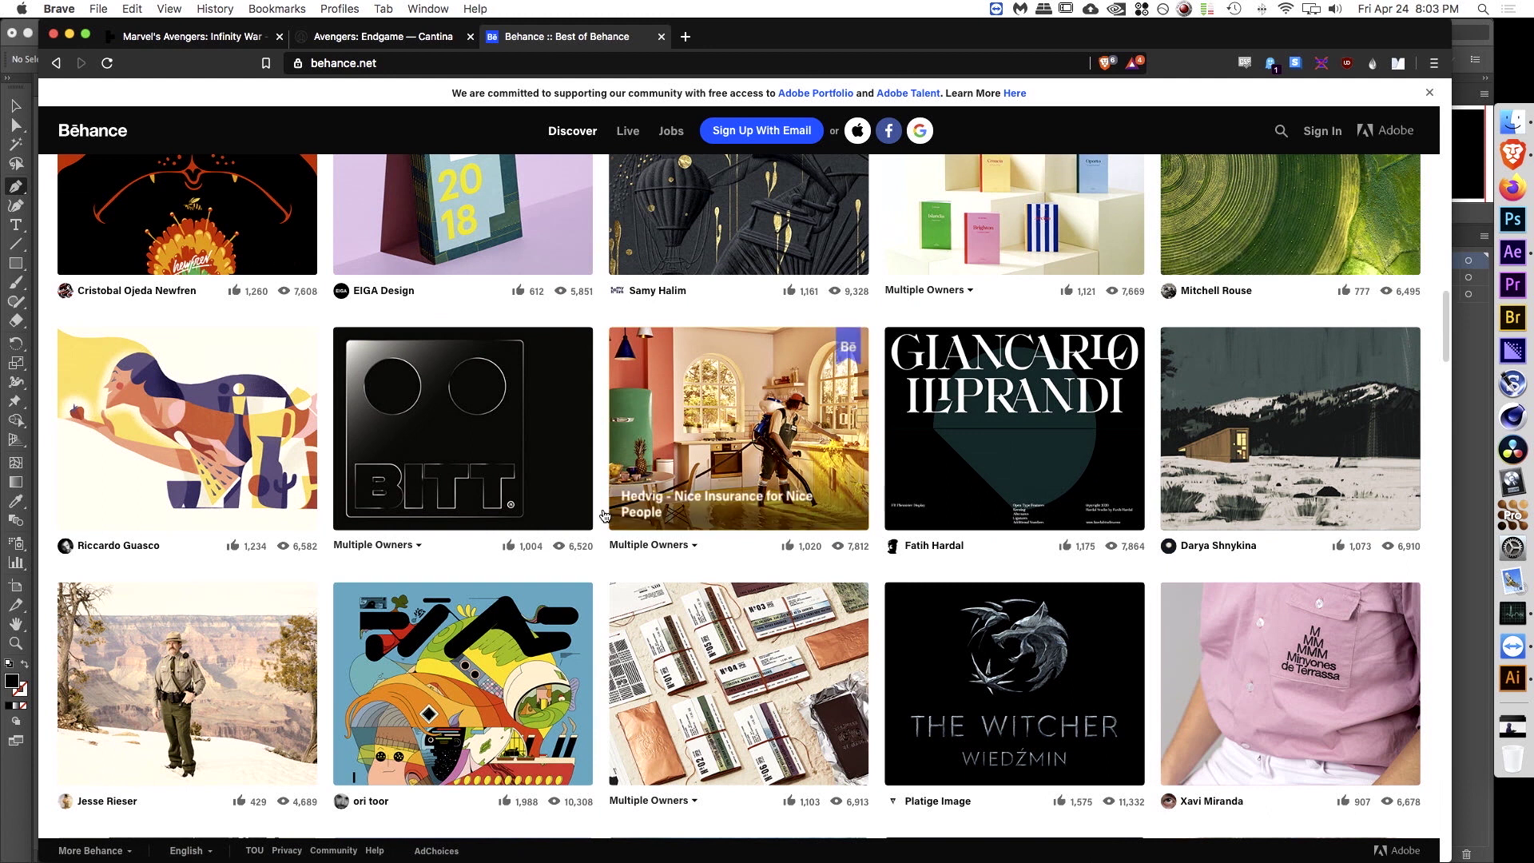
scroll(605, 515, down, 4)
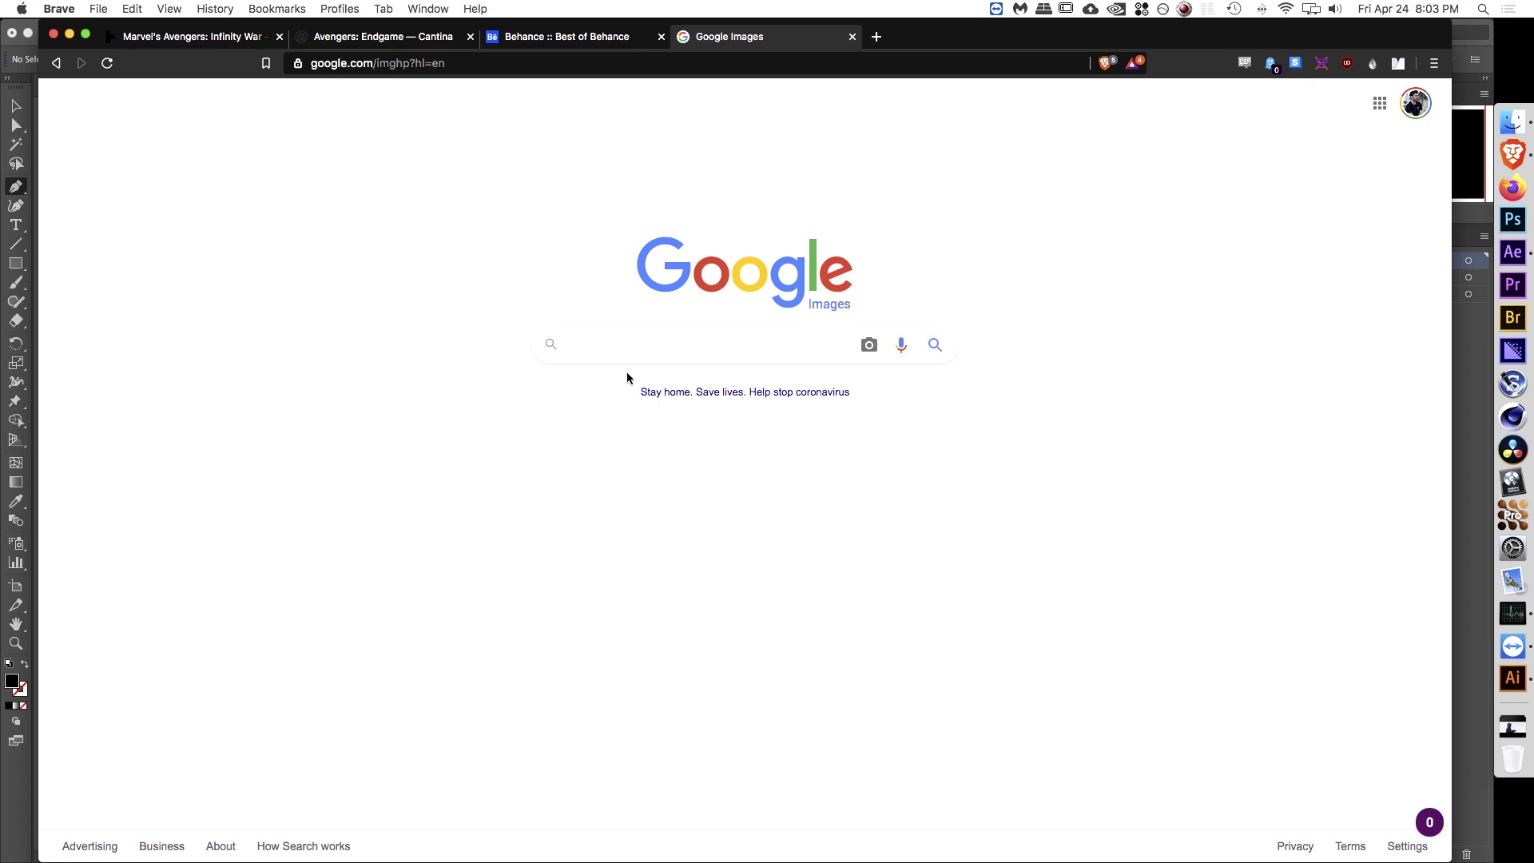
Step: Search Google Images for "mouthwash bottle" and open the preview of the blue Alamy bottle on a white background
text(hwash bottle)
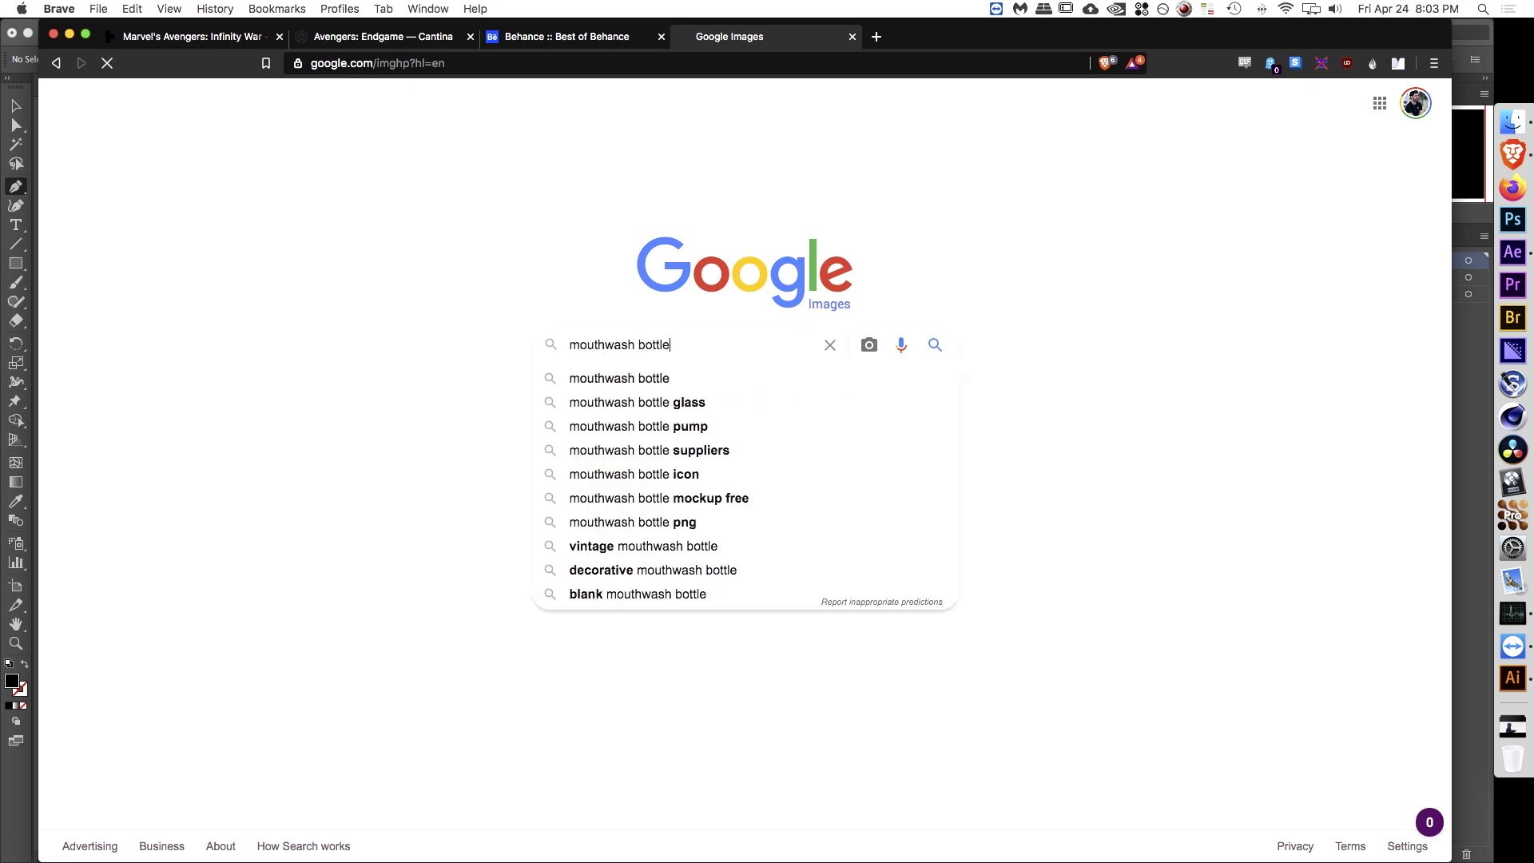
key(Return)
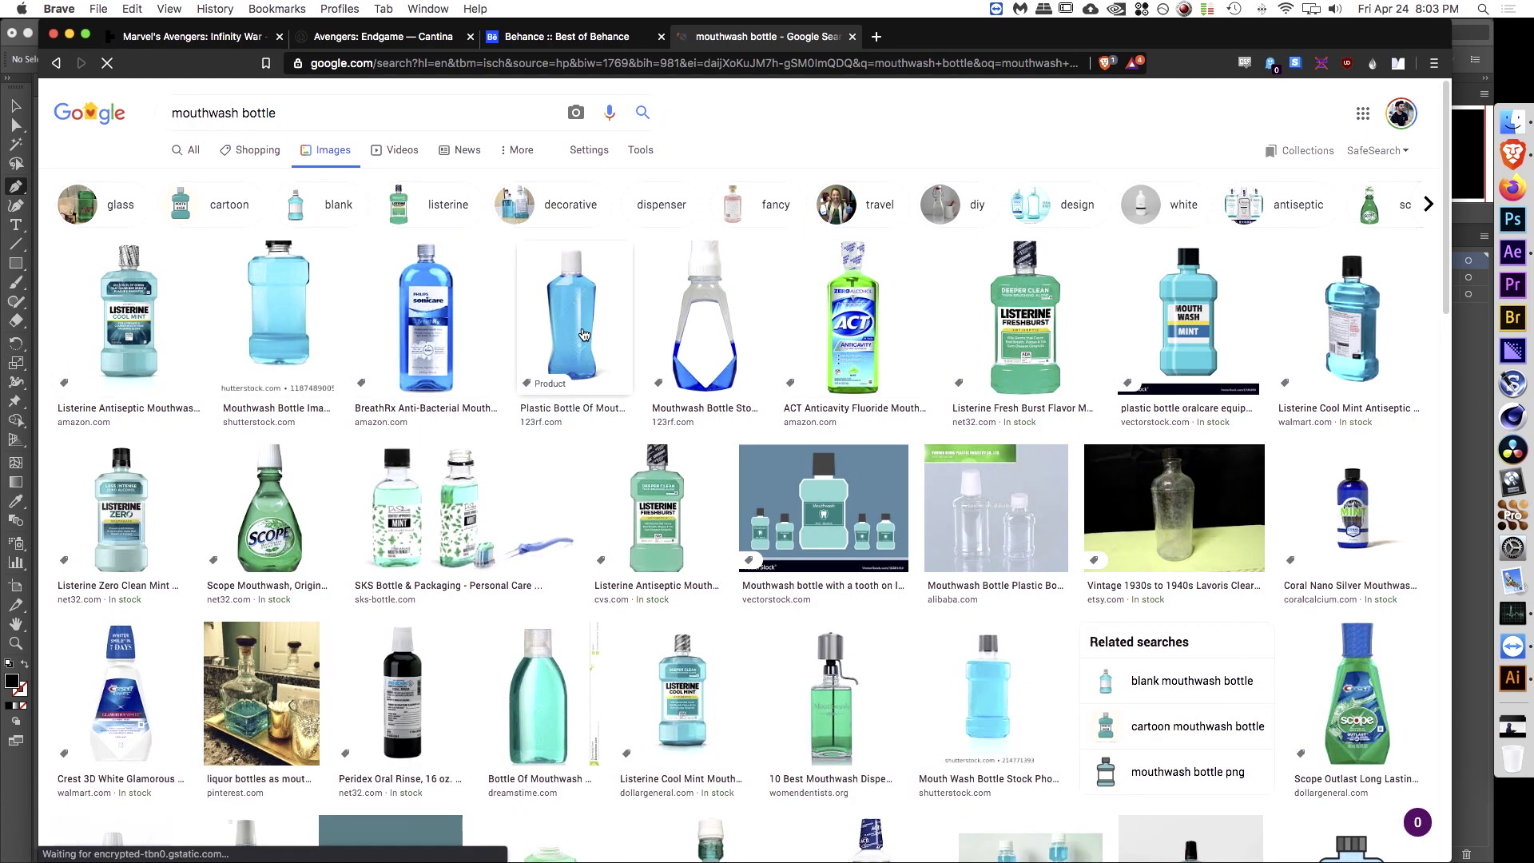
click(560, 329)
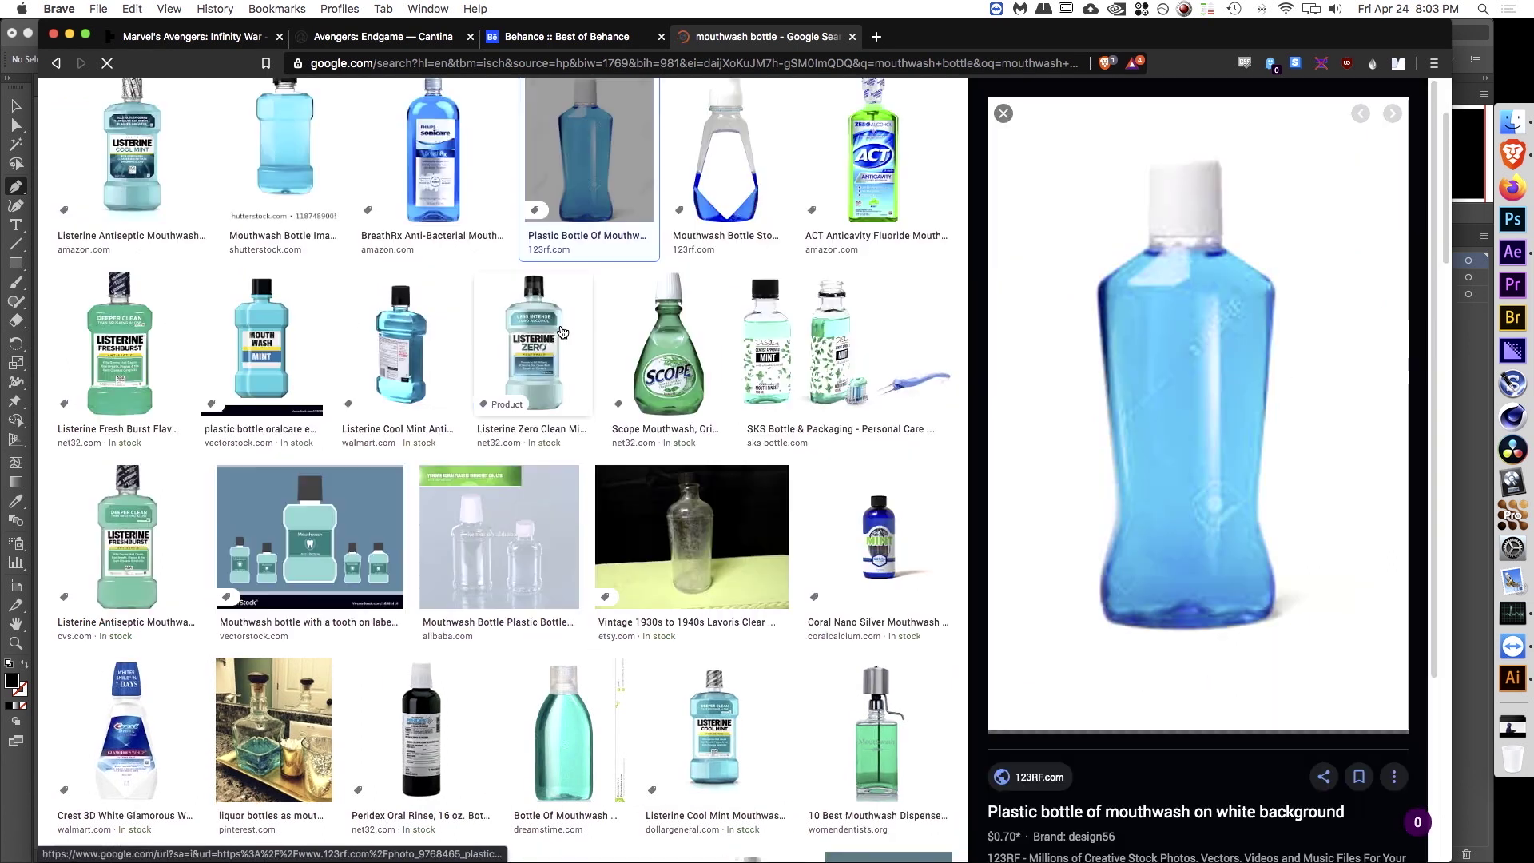
scroll(508, 440, down, 5)
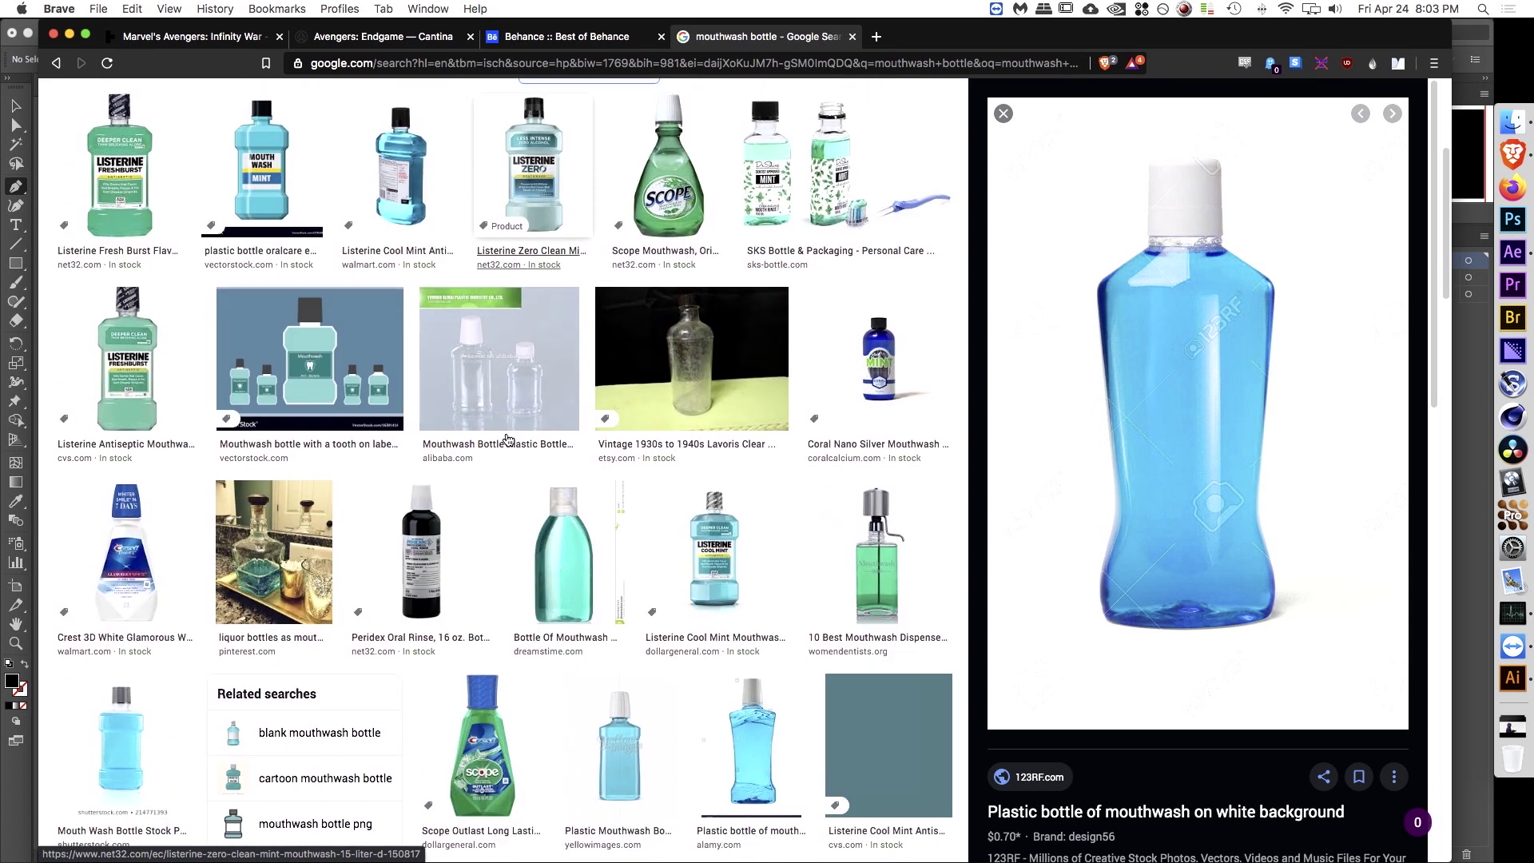
scroll(508, 439, down, 3)
click(757, 431)
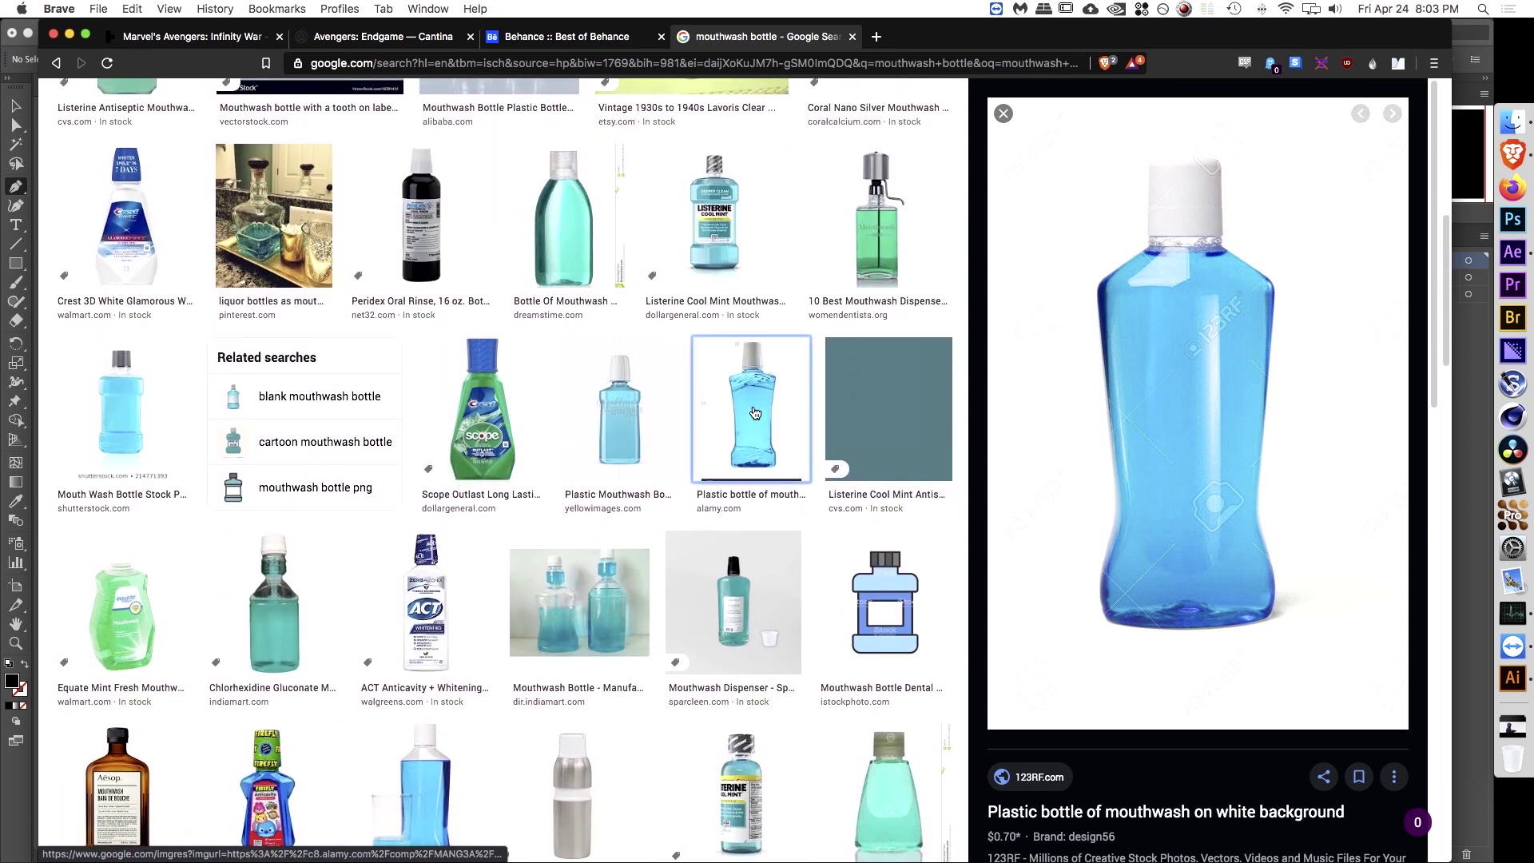
Step: Copy the Alamy bottle image, switch to Illustrator and paste it into the document
right_click(1102, 370)
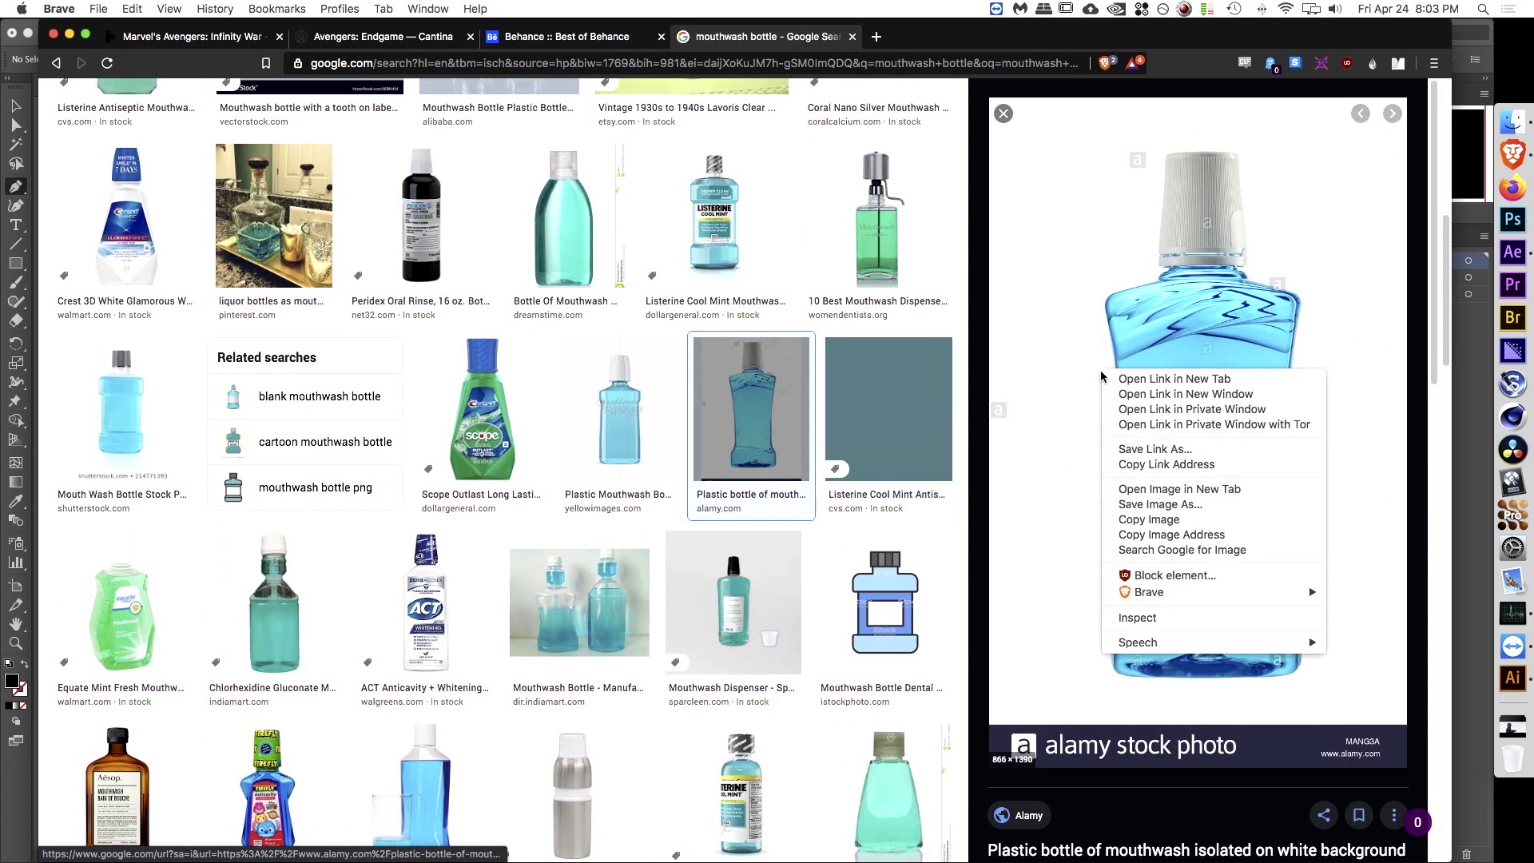
click(1148, 519)
key(super+Tab)
key(super+v)
key(super+z)
Step: Rotate the bottle image 90° counterclockwise so the cap points left, then scale it down around its center
key(v)
drag(789, 816, 921, 202)
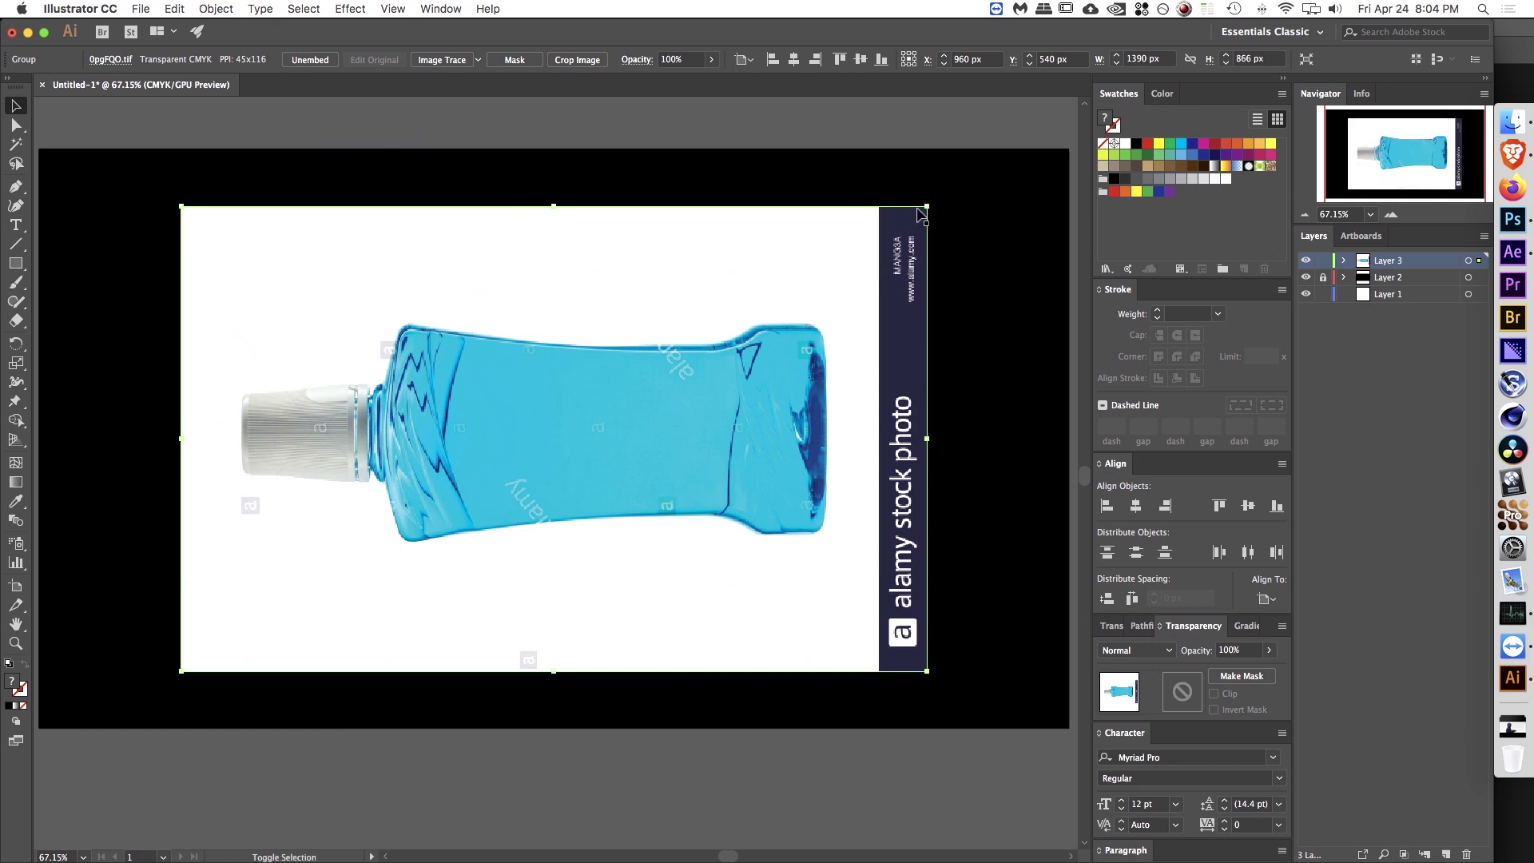
drag(909, 216, 790, 292)
key(shift+super+a)
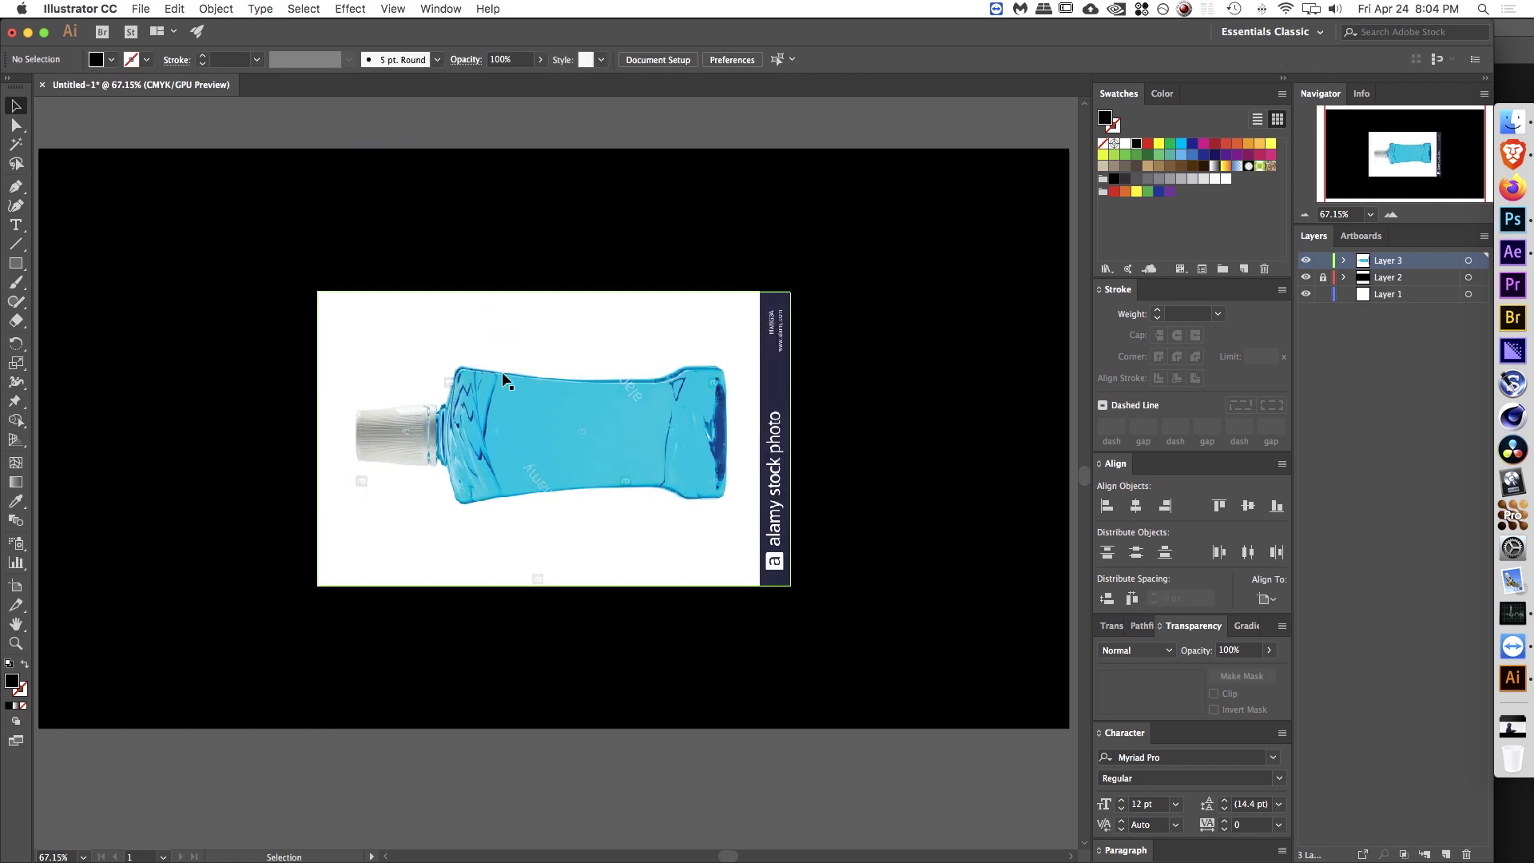
Step: Add a new layer above the bottle image and lock the image's layer
key(p)
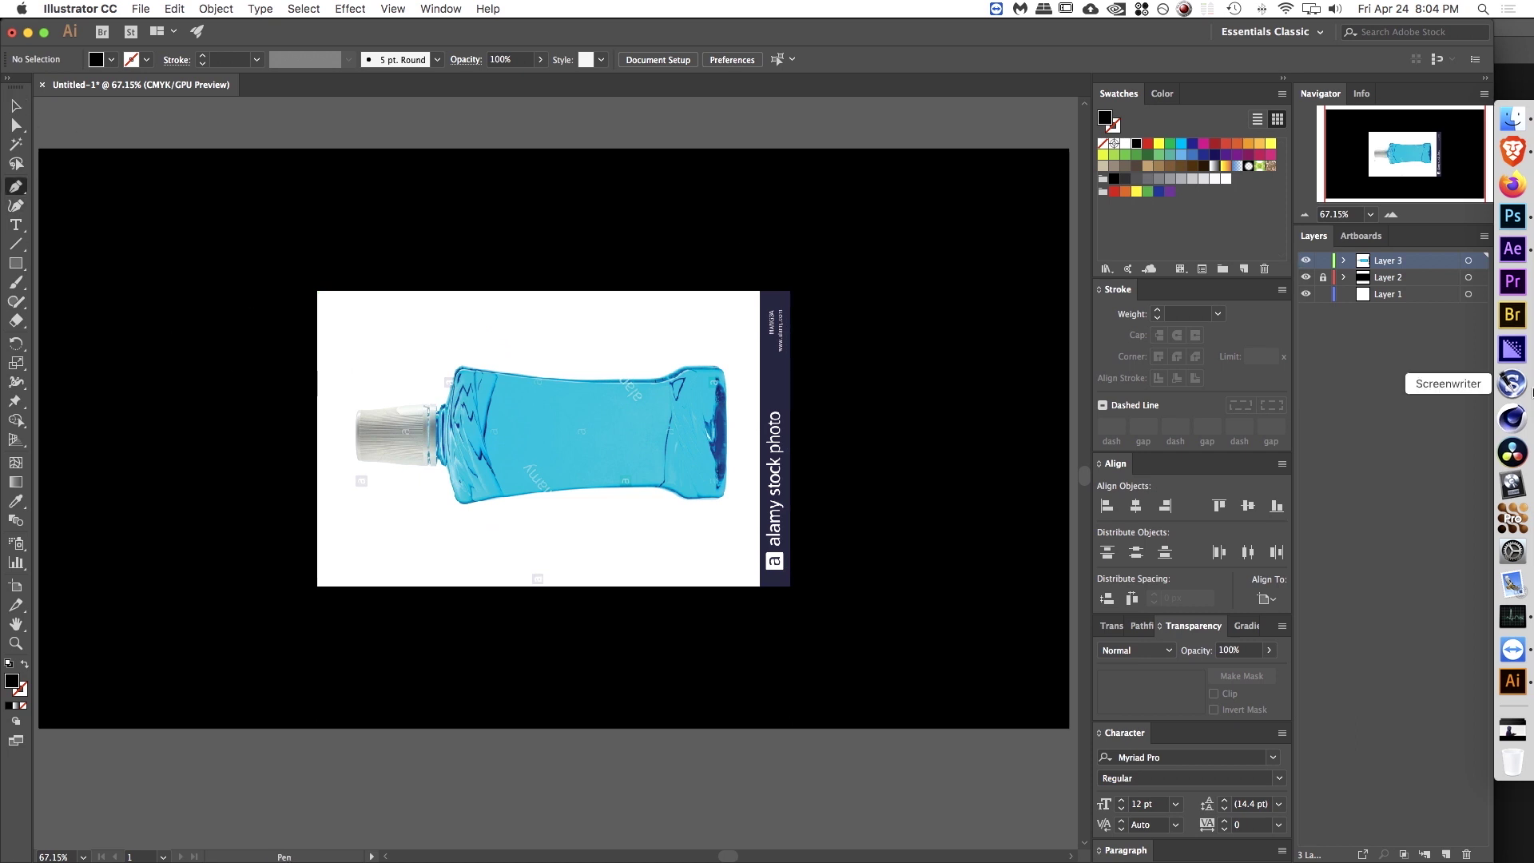
click(1447, 855)
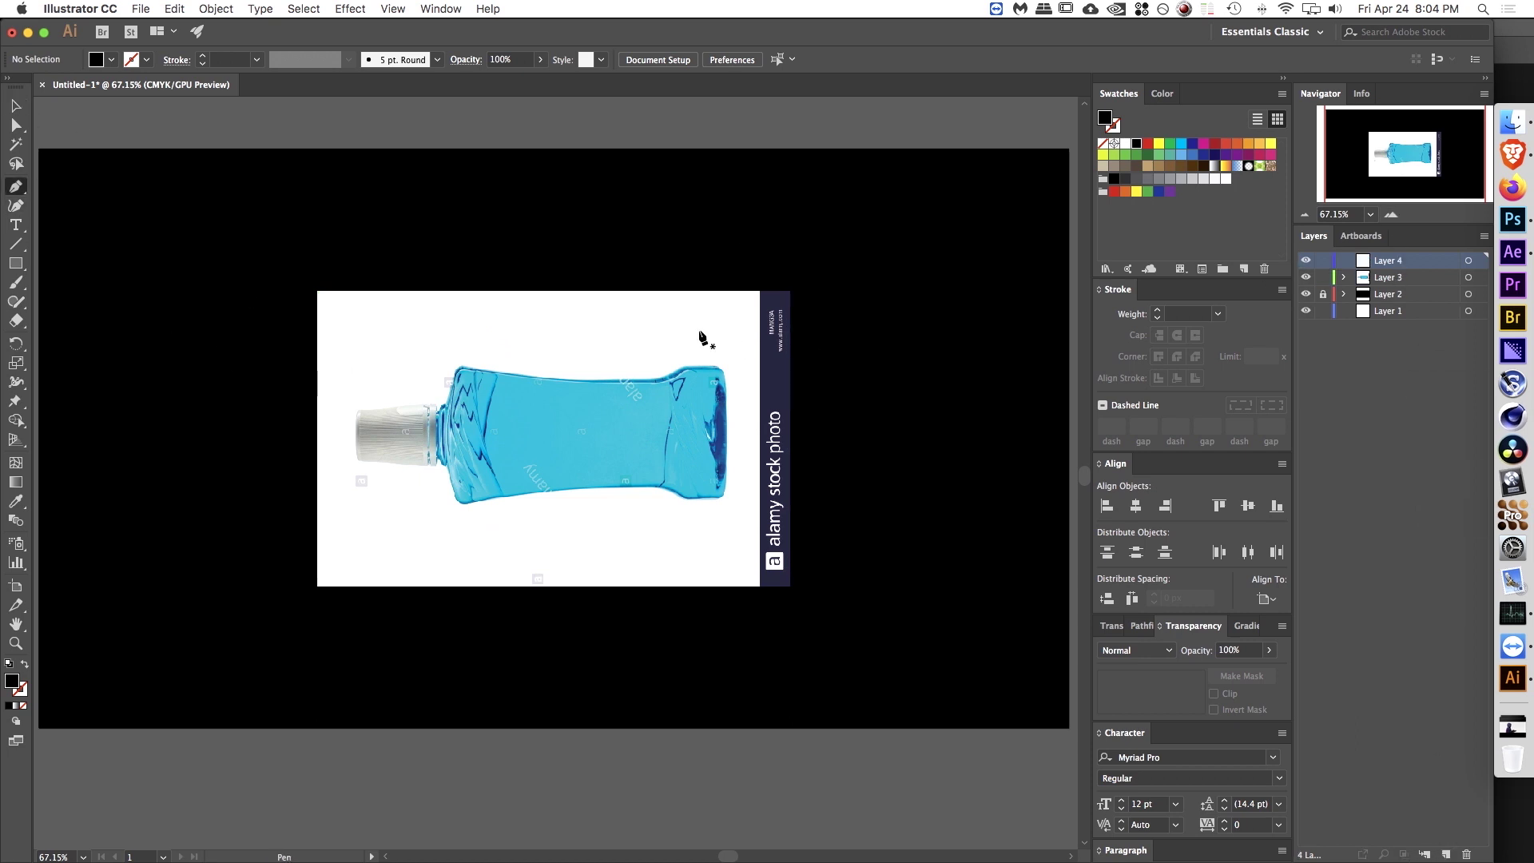
key(z)
drag(439, 373, 633, 332)
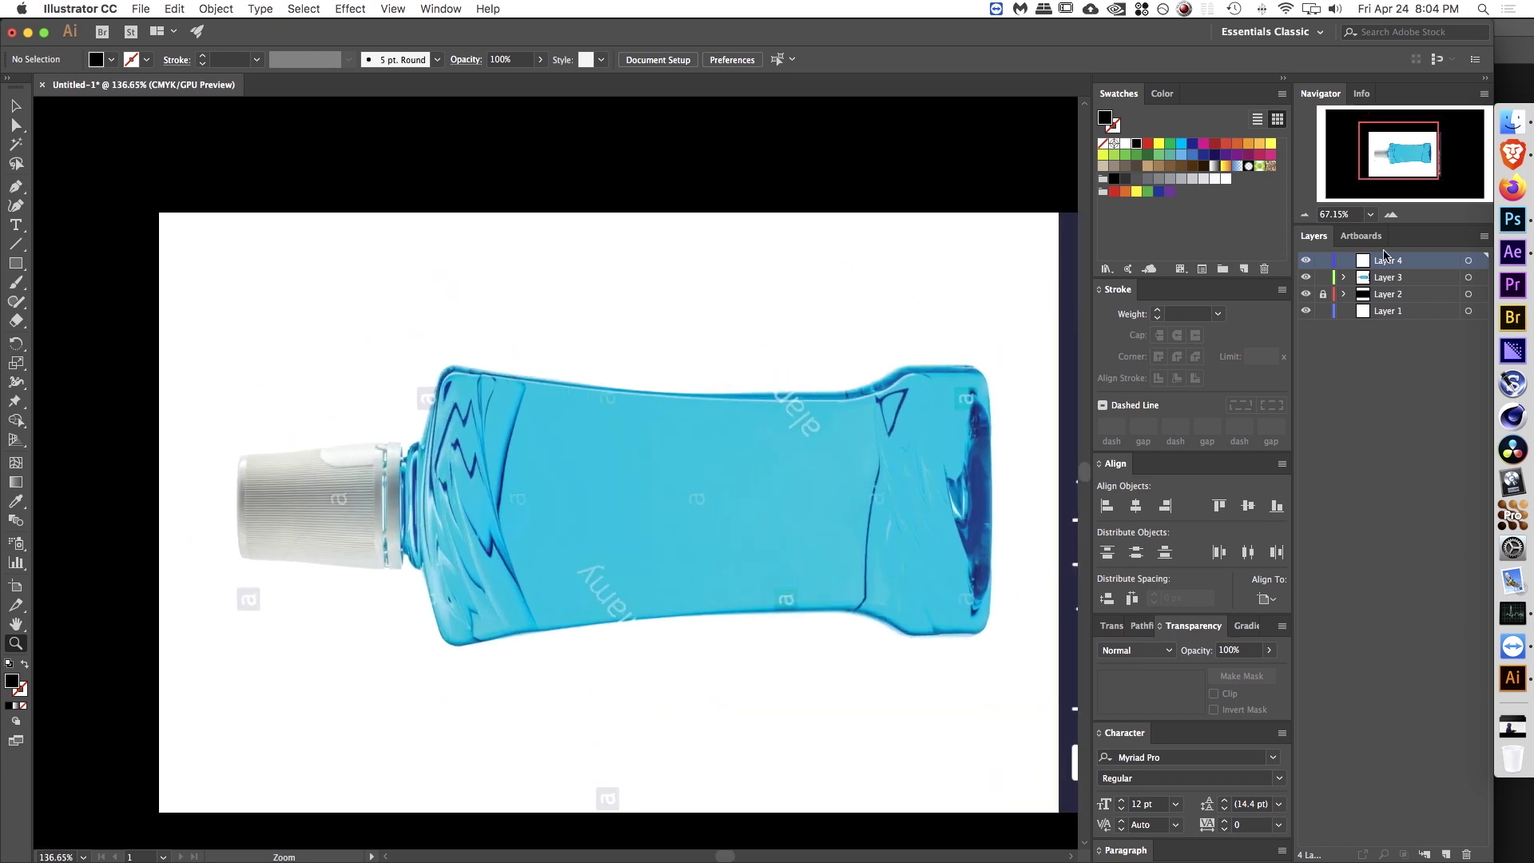
Step: Trace the bottle's upper edge with the Pen tool, from the shoulder along the curved side and up the flare to the base corner
key(p)
click(450, 365)
drag(817, 392, 958, 381)
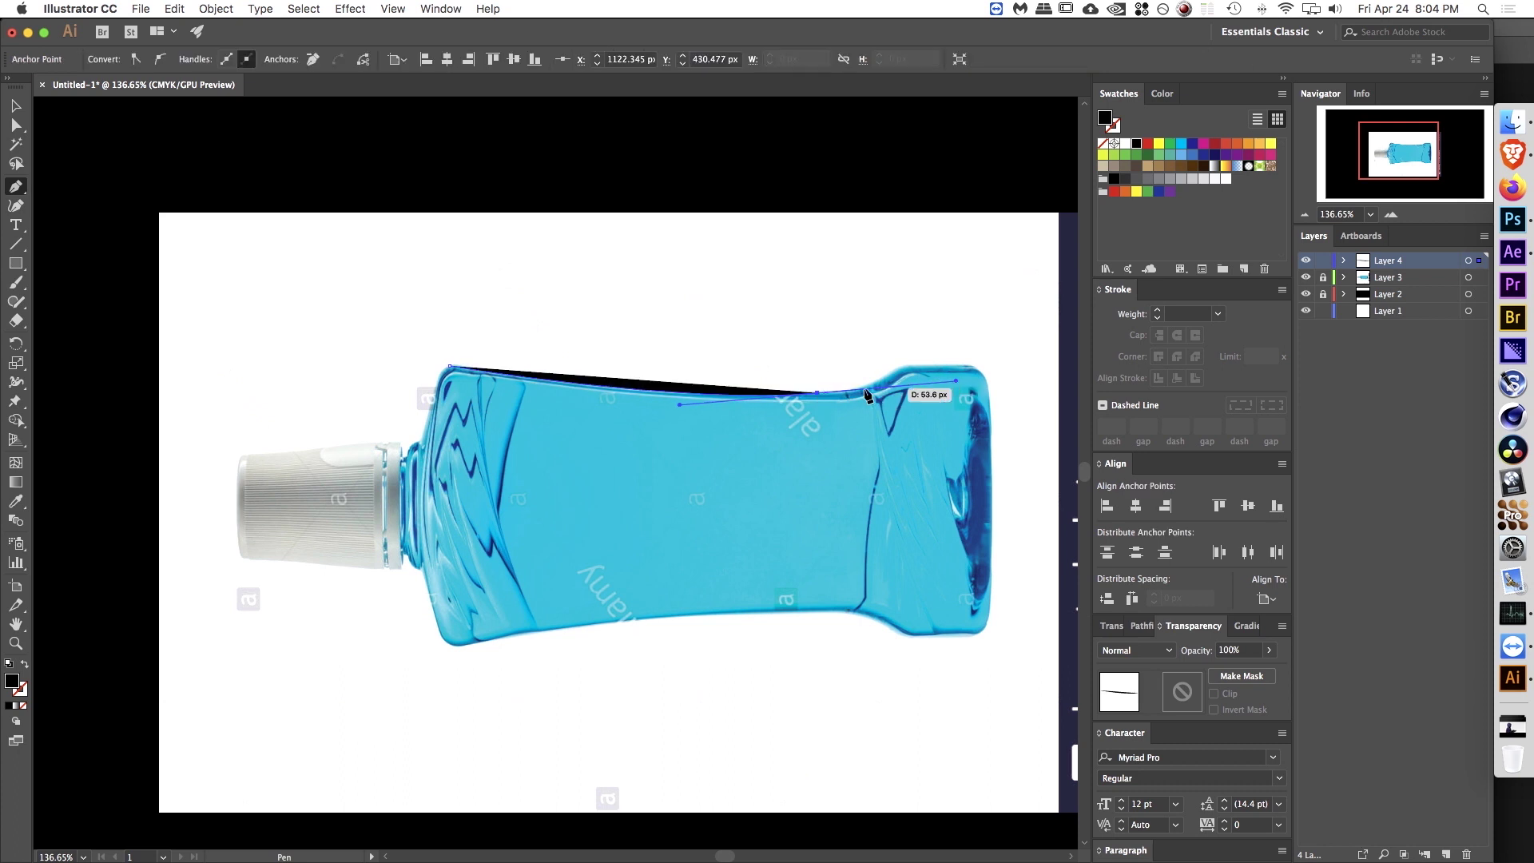
click(816, 392)
drag(813, 392, 817, 392)
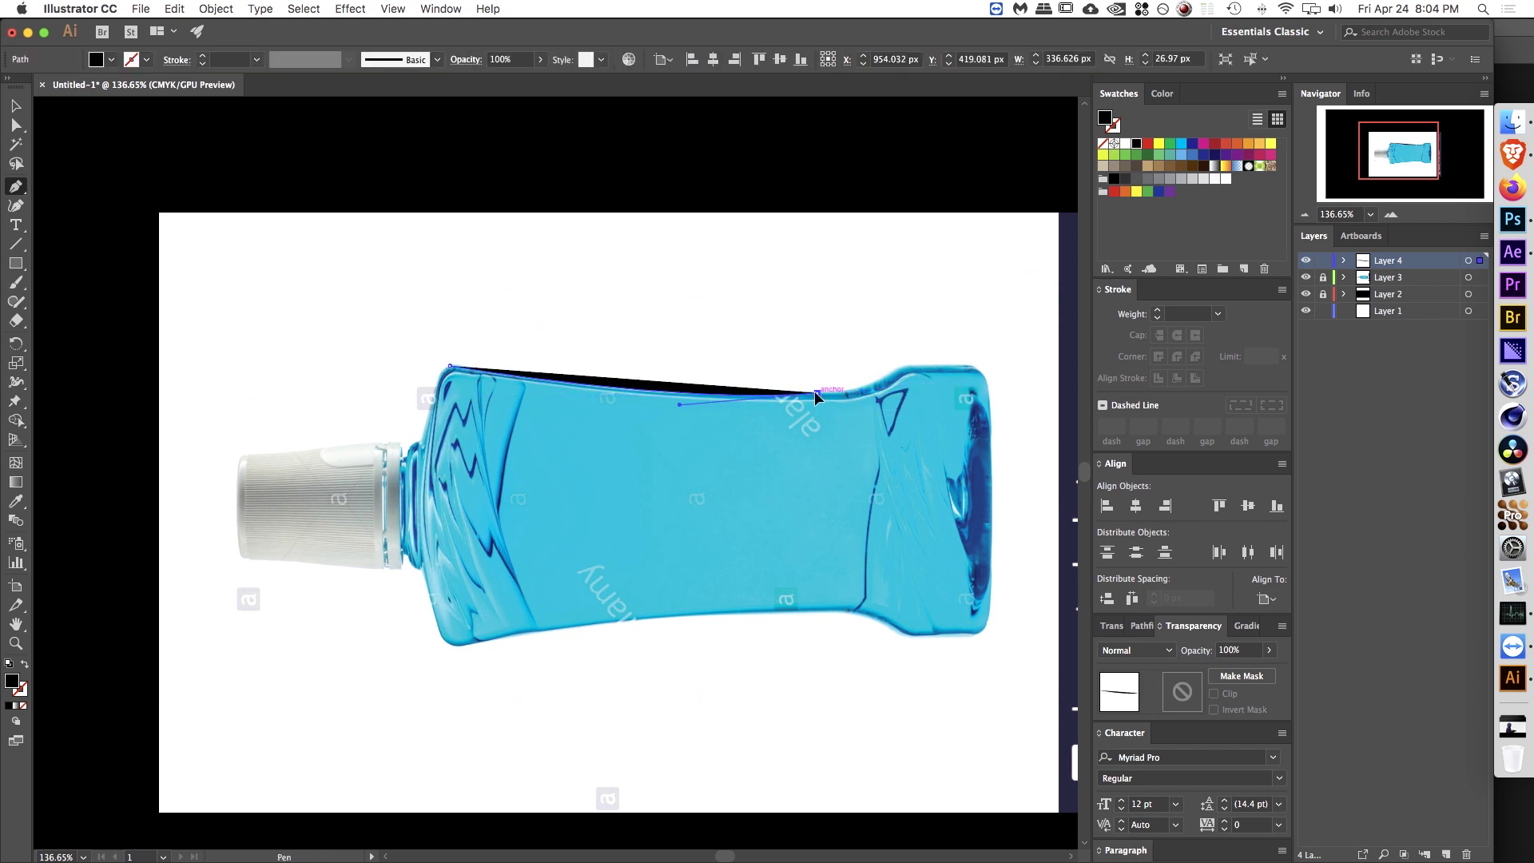
drag(898, 368, 938, 333)
click(899, 367)
click(967, 366)
key(v)
click(948, 347)
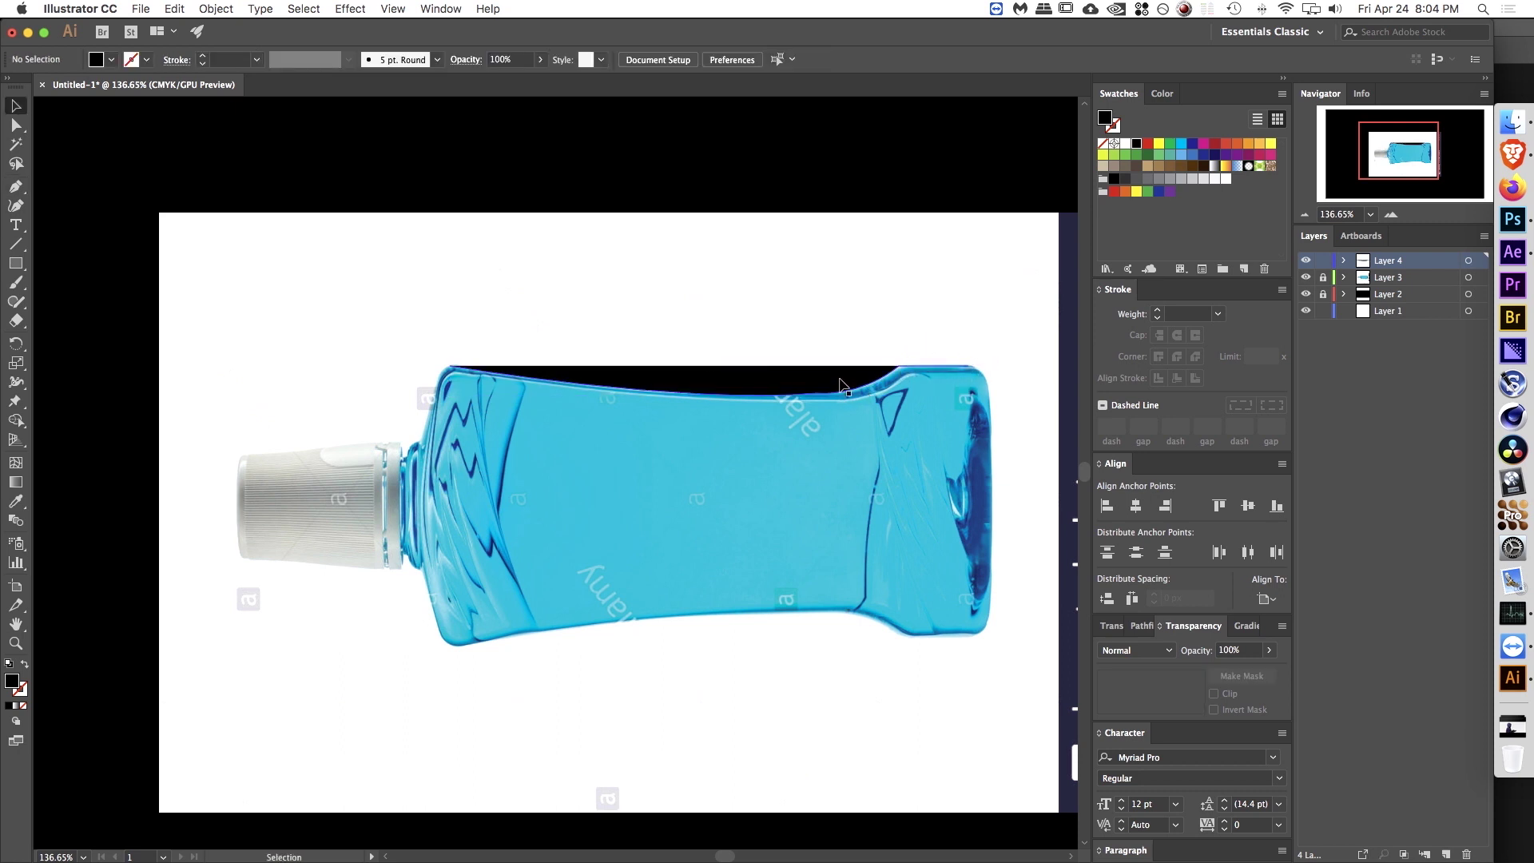
Step: Give the traced path no fill and a white stroke
click(839, 379)
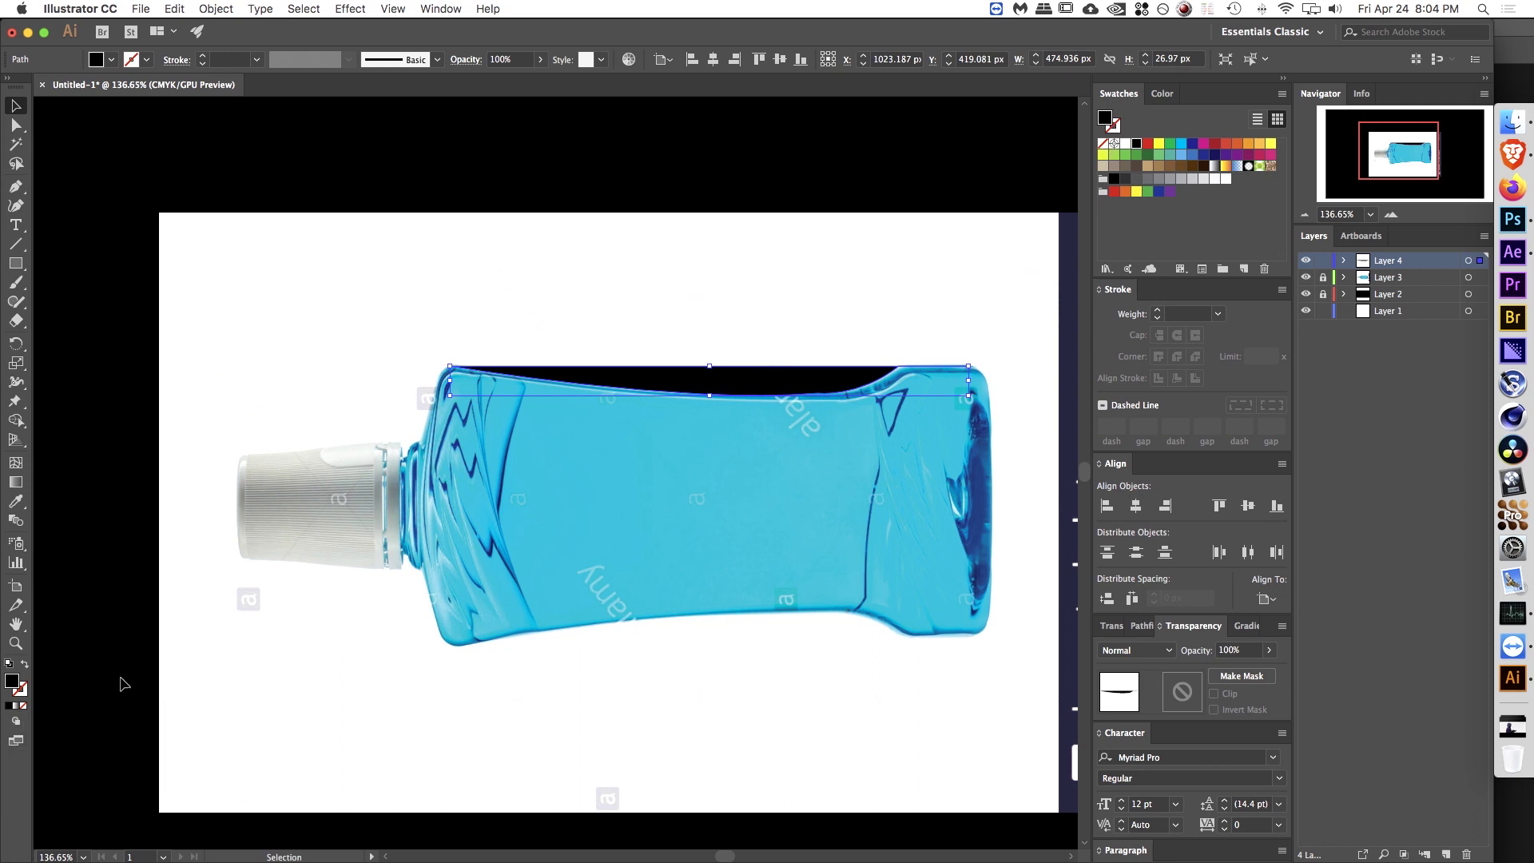
click(25, 664)
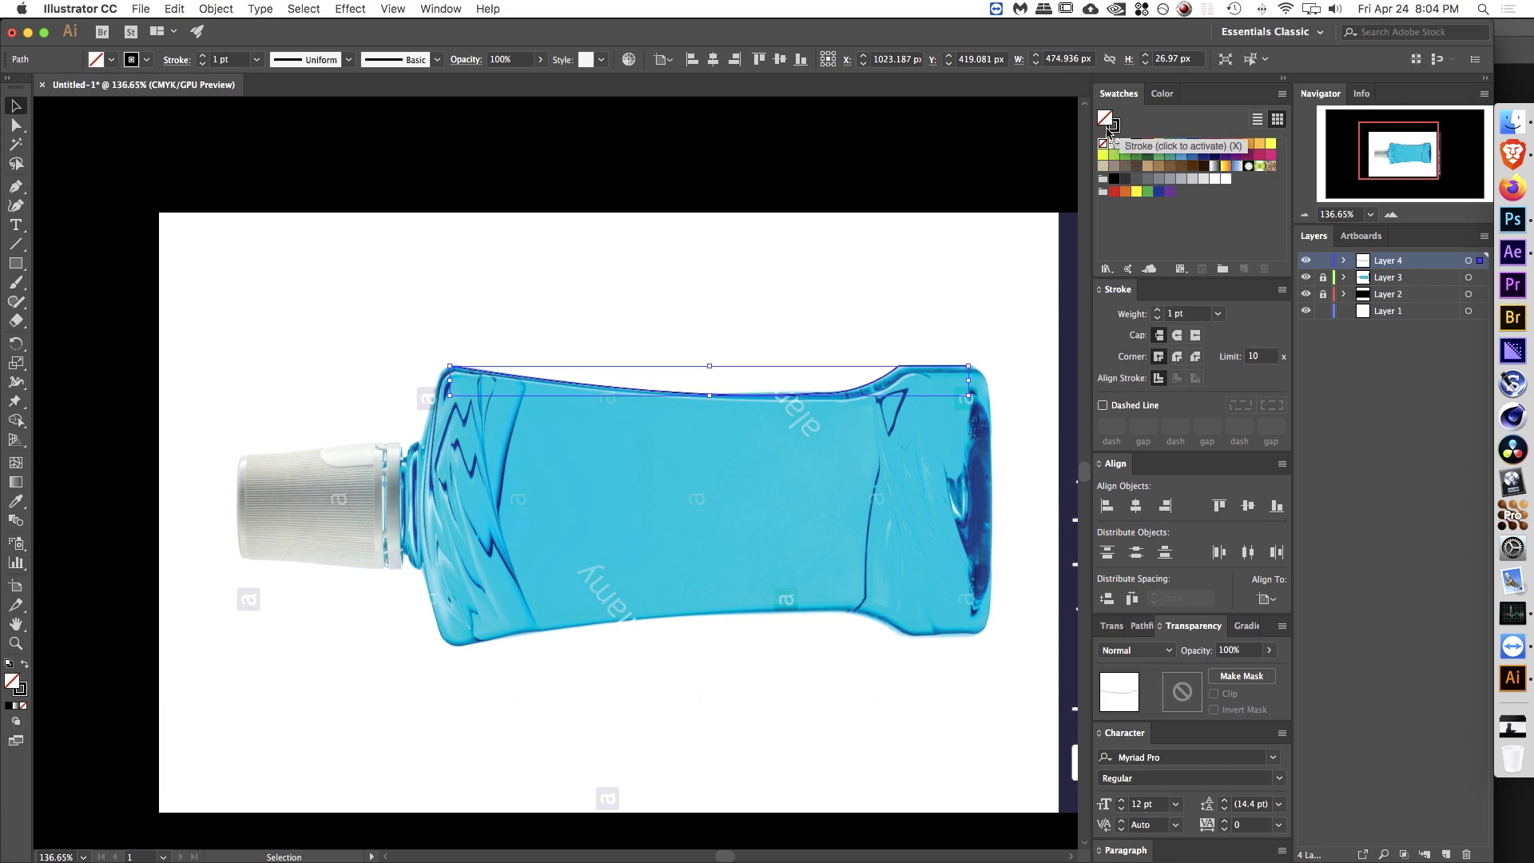
click(1126, 143)
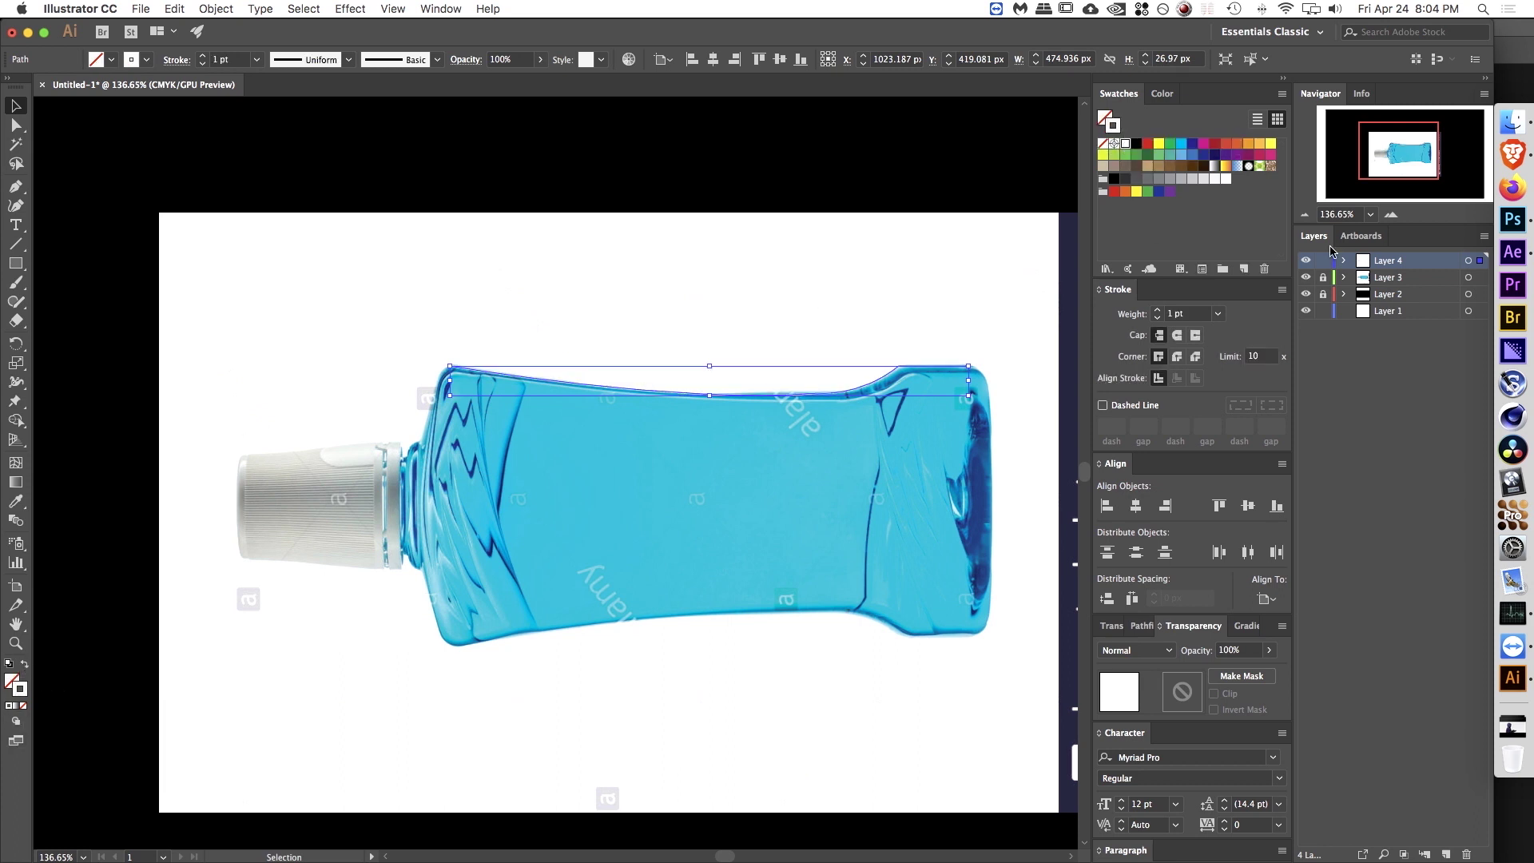
click(1374, 417)
Step: Hide the bottle image layer and move the traced path horizontally to the left part of the artboard
click(1305, 277)
drag(565, 387, 392, 417)
click(517, 441)
scroll(471, 414, down, 3)
drag(495, 413, 320, 415)
scroll(320, 416, up, 6)
Step: Flatten the path's long curve by raising the left handle of the anchor just before the flare
key(a)
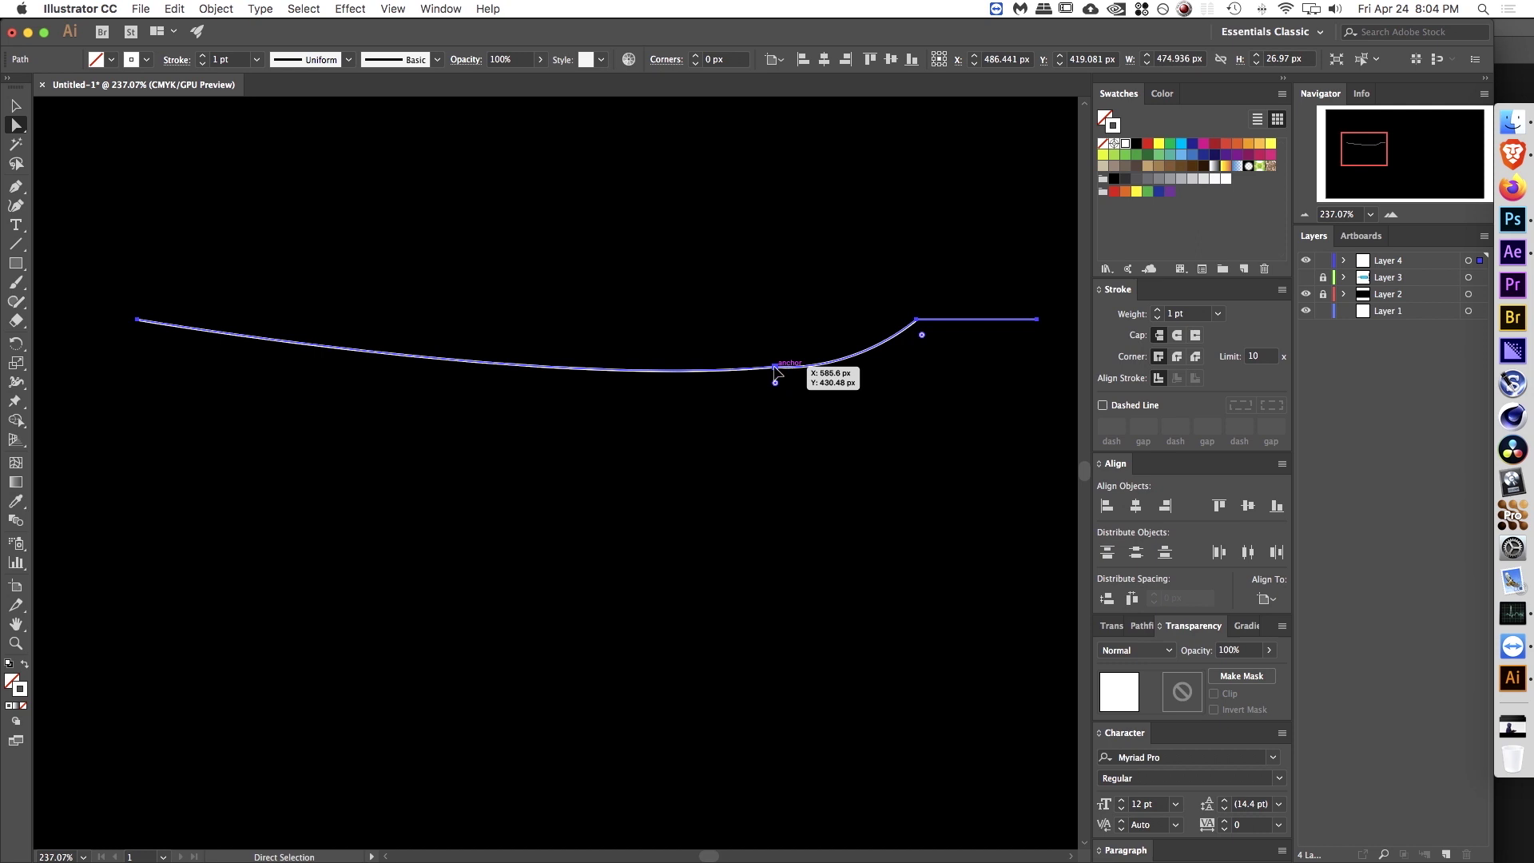
click(775, 367)
drag(535, 386, 534, 373)
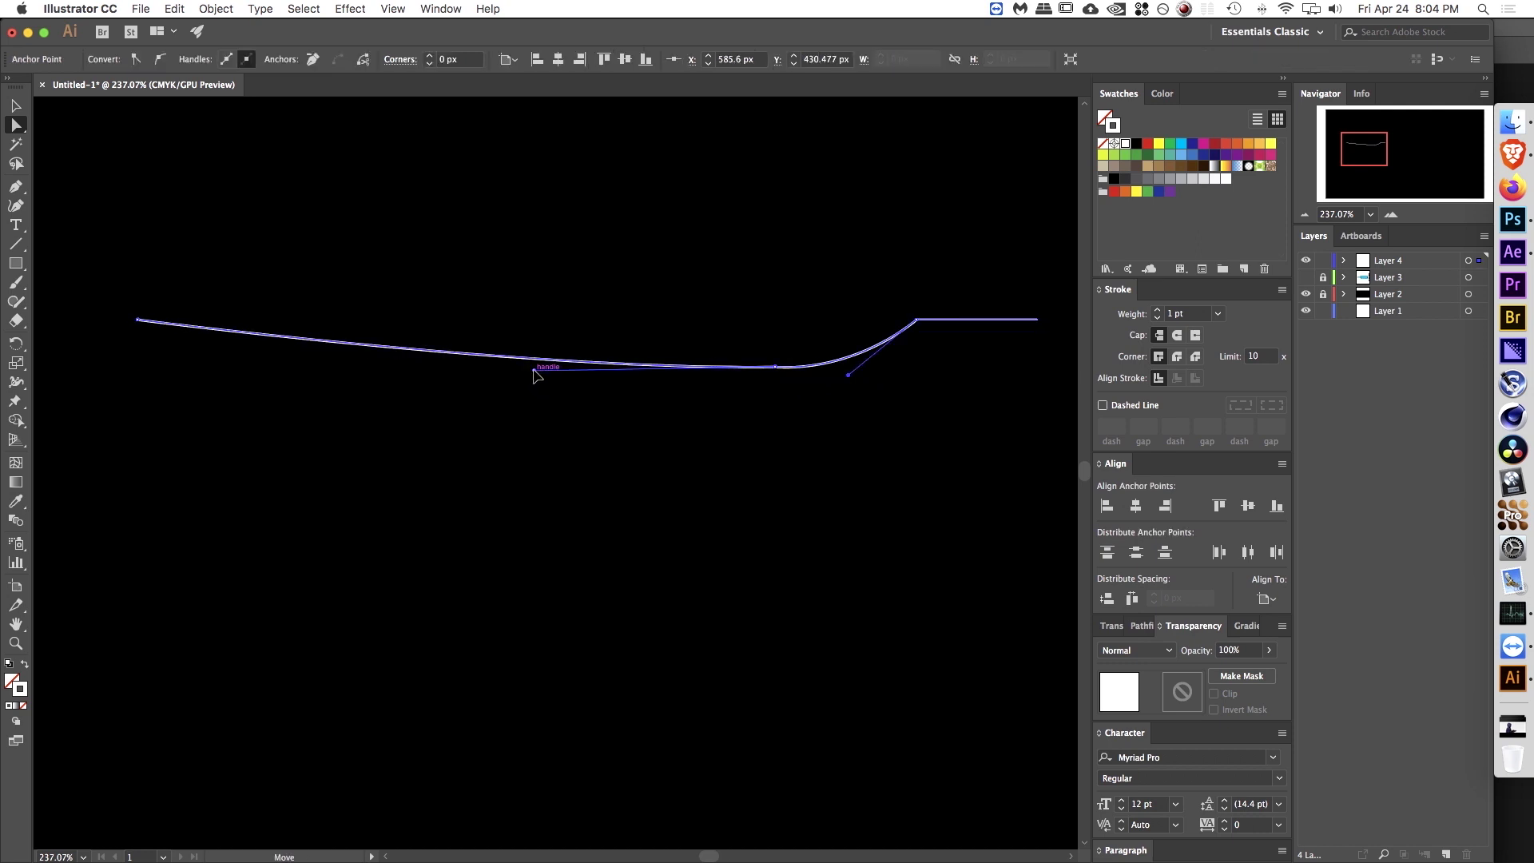
click(767, 388)
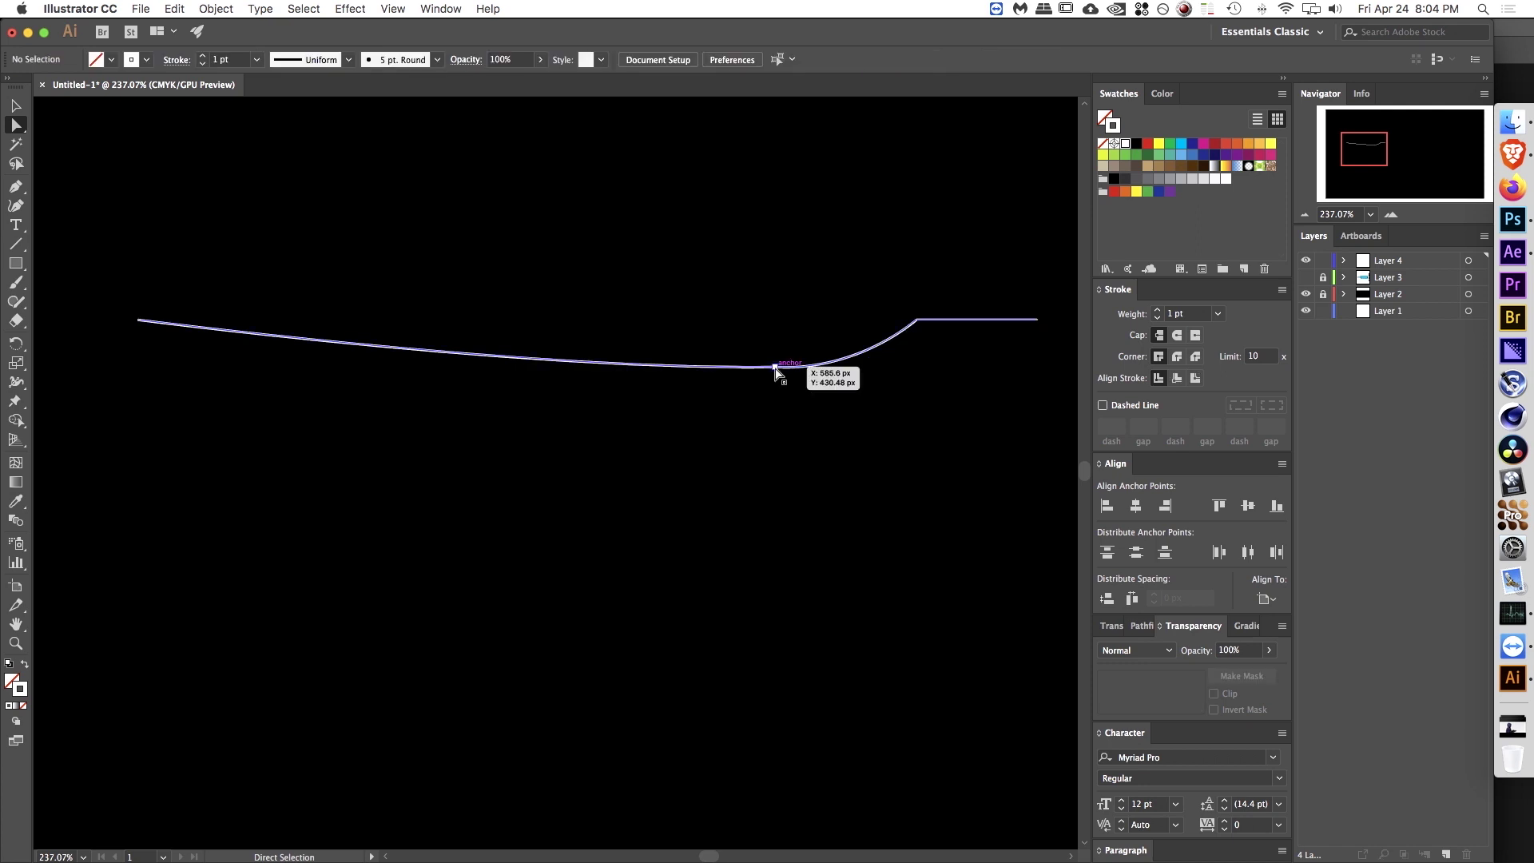
click(775, 368)
click(768, 410)
click(16, 282)
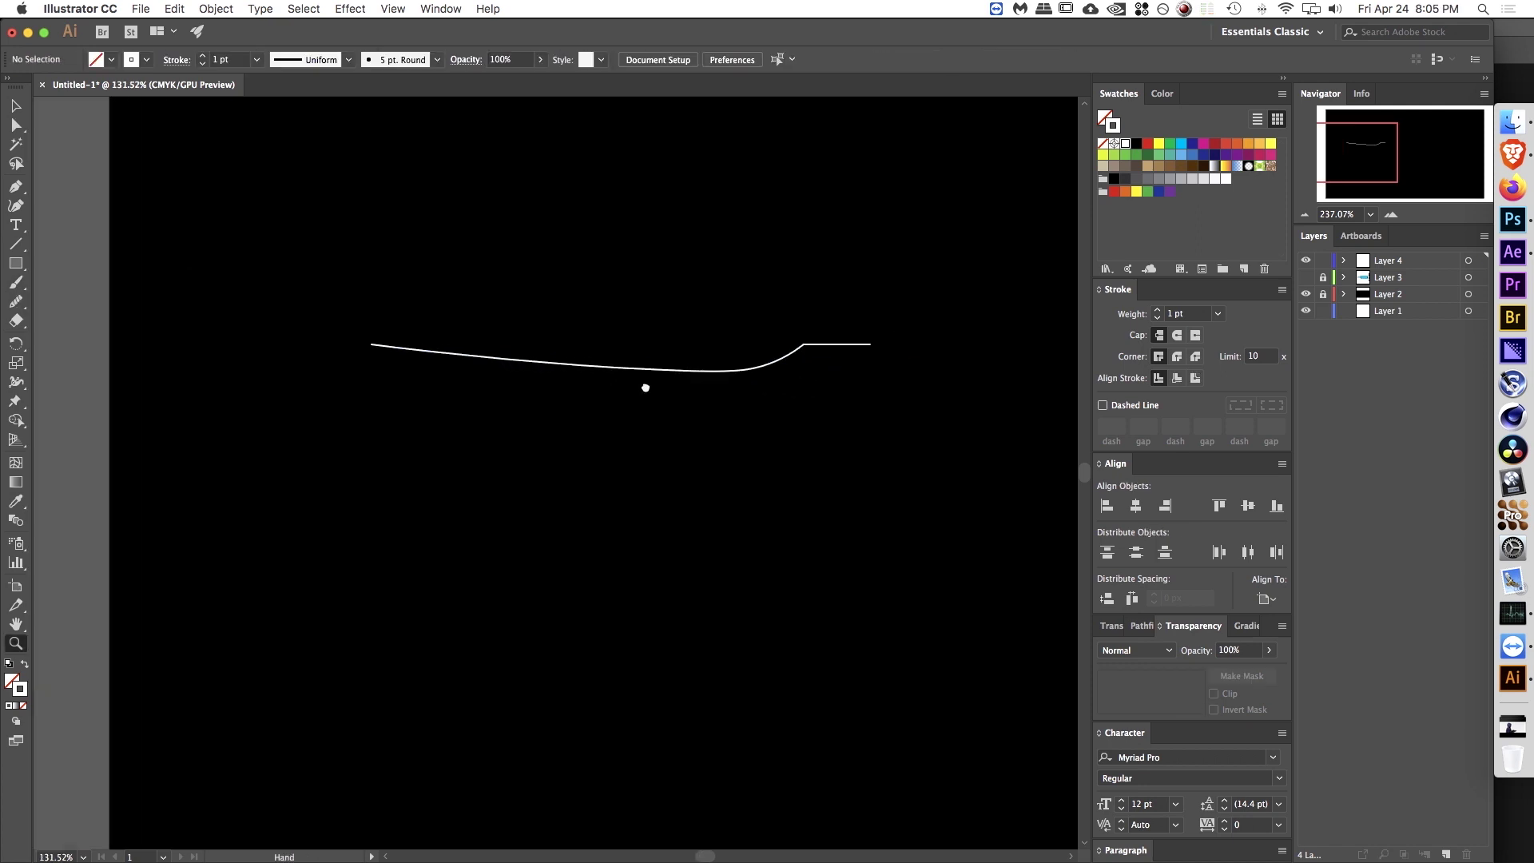
Step: Shift the traced path slightly farther left on the artboard, to about X 454 px
drag(646, 387, 591, 384)
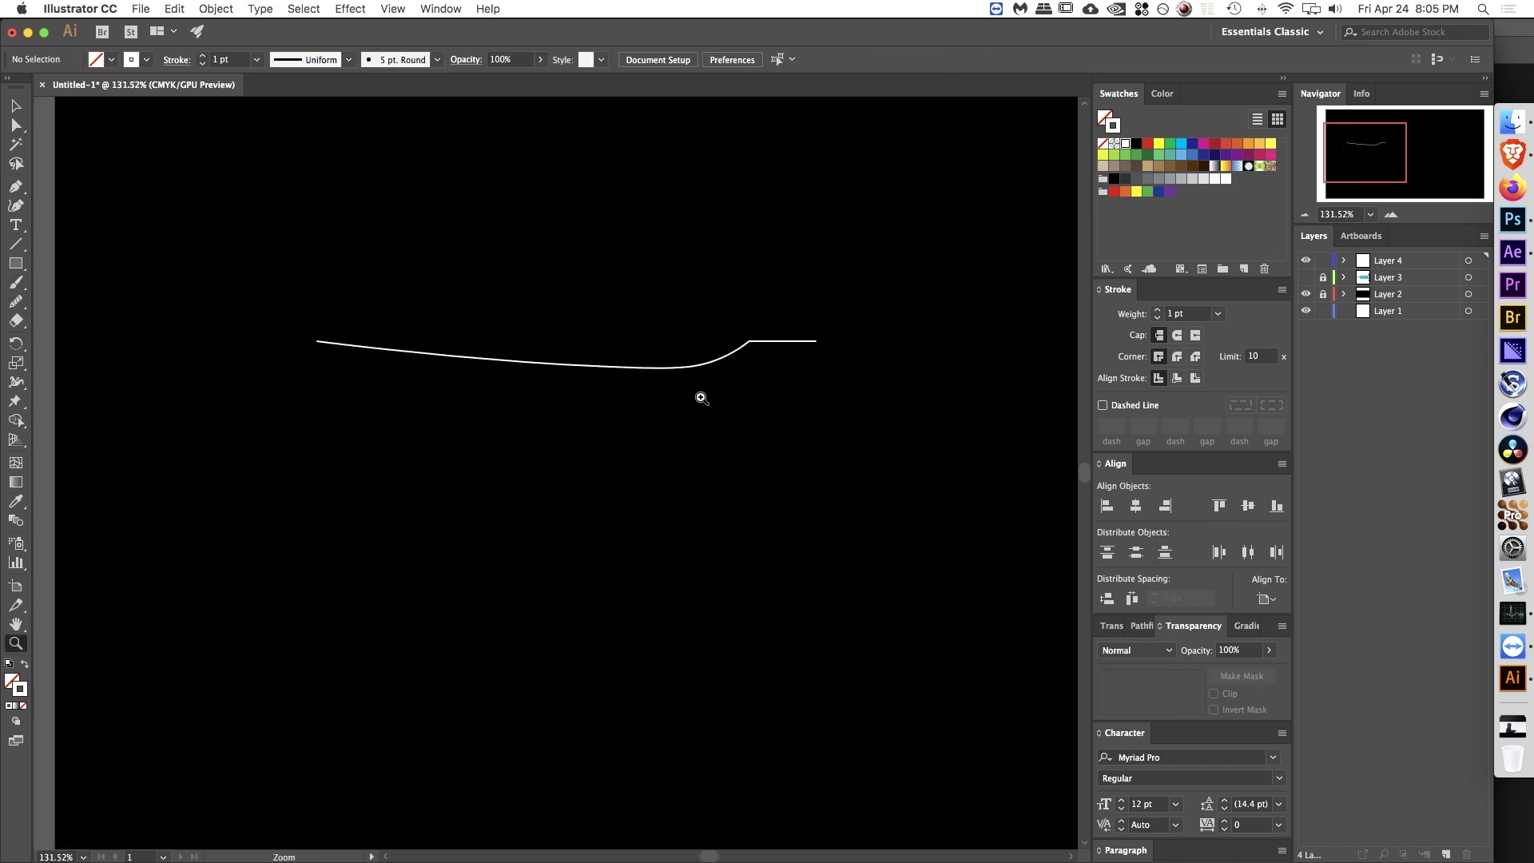
drag(704, 405, 596, 402)
key(v)
scroll(595, 329, down, 3)
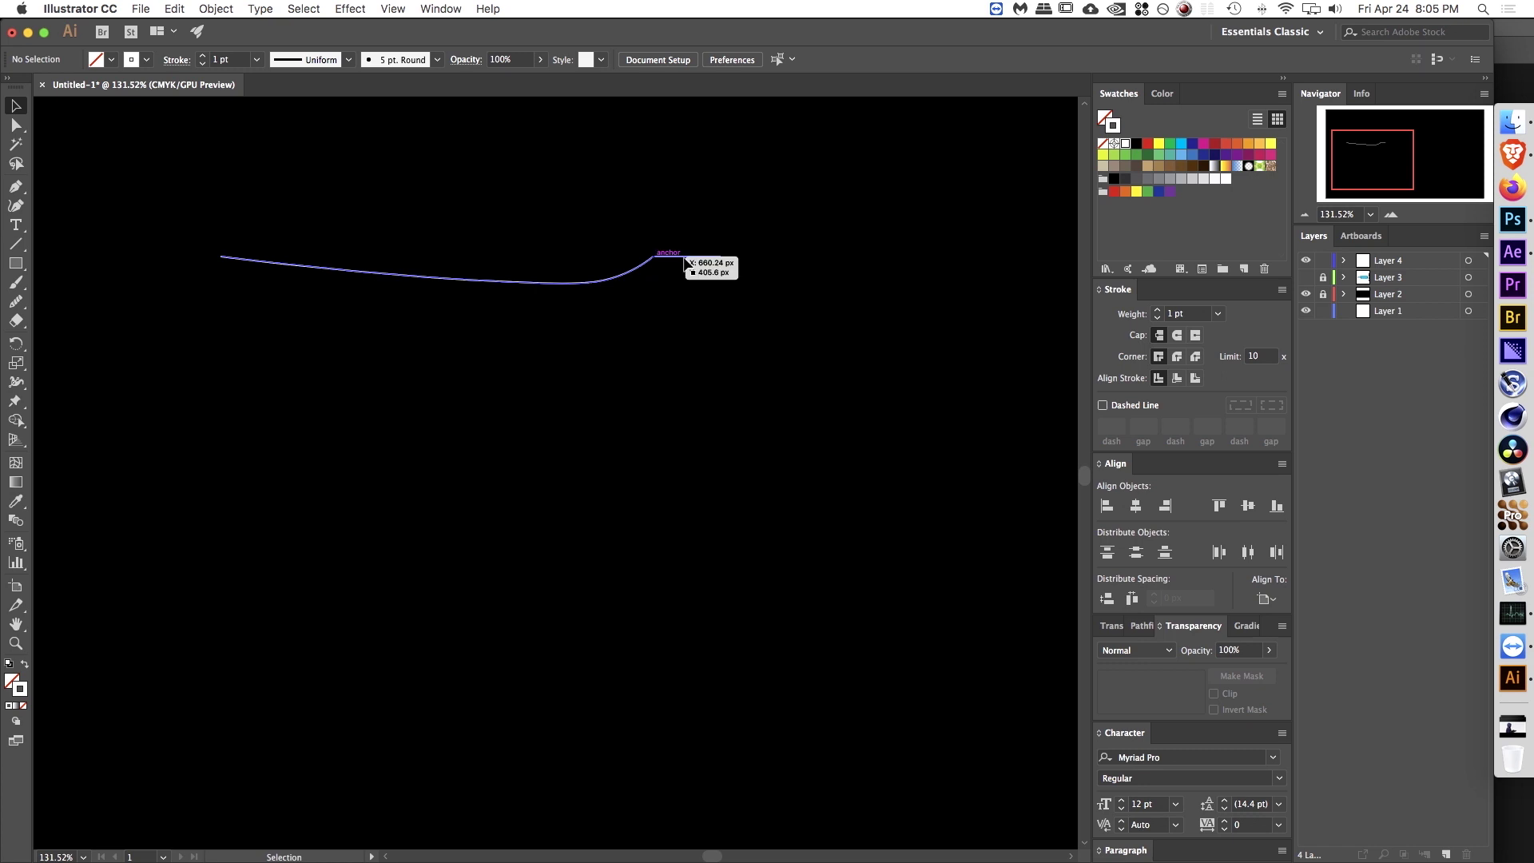
scroll(609, 436, down, 5)
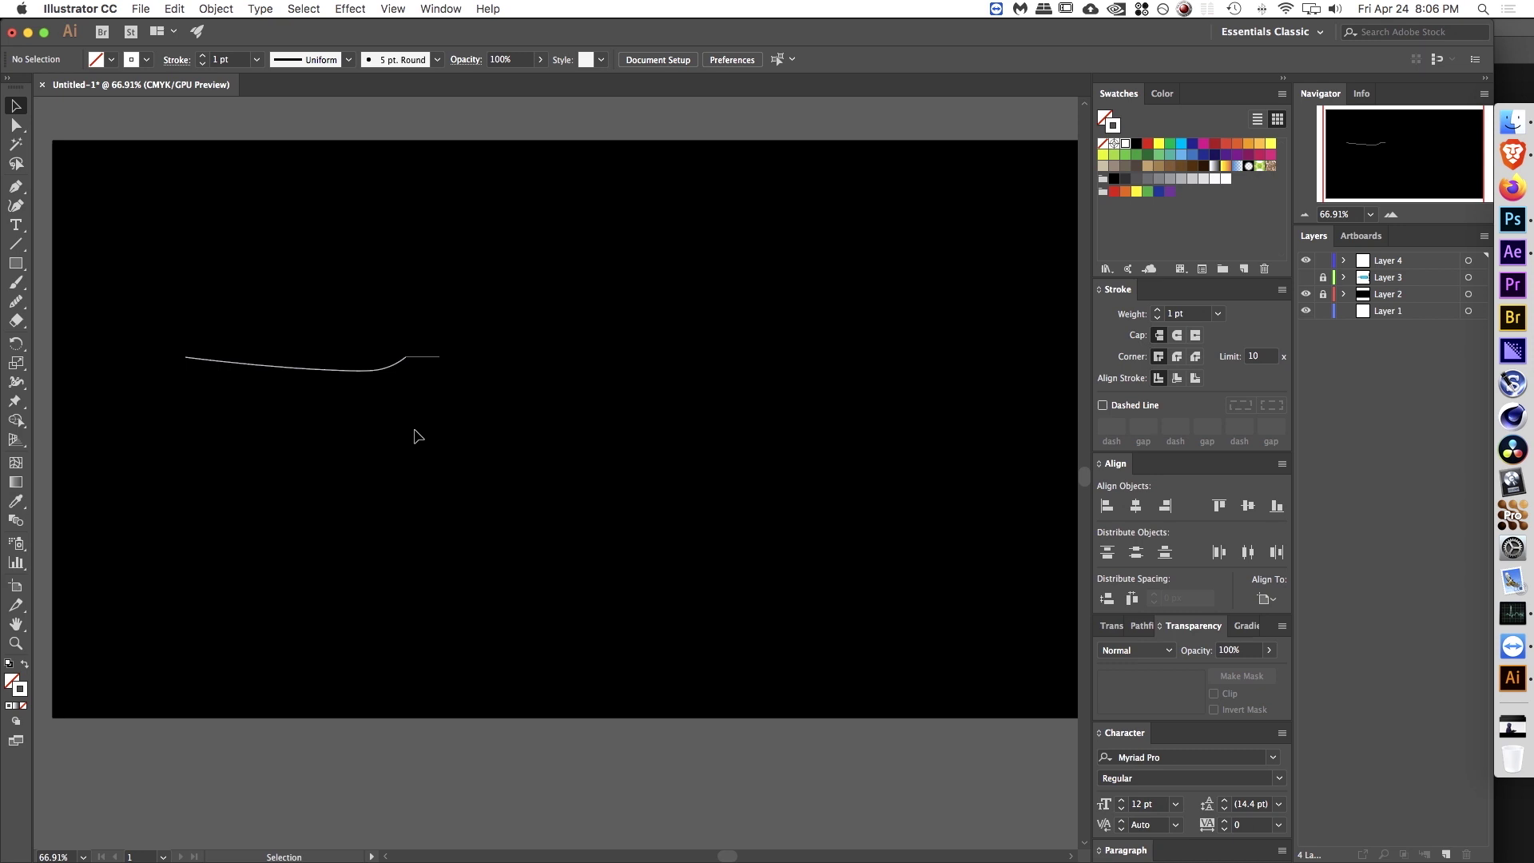
click(380, 371)
click(403, 308)
drag(385, 372, 369, 372)
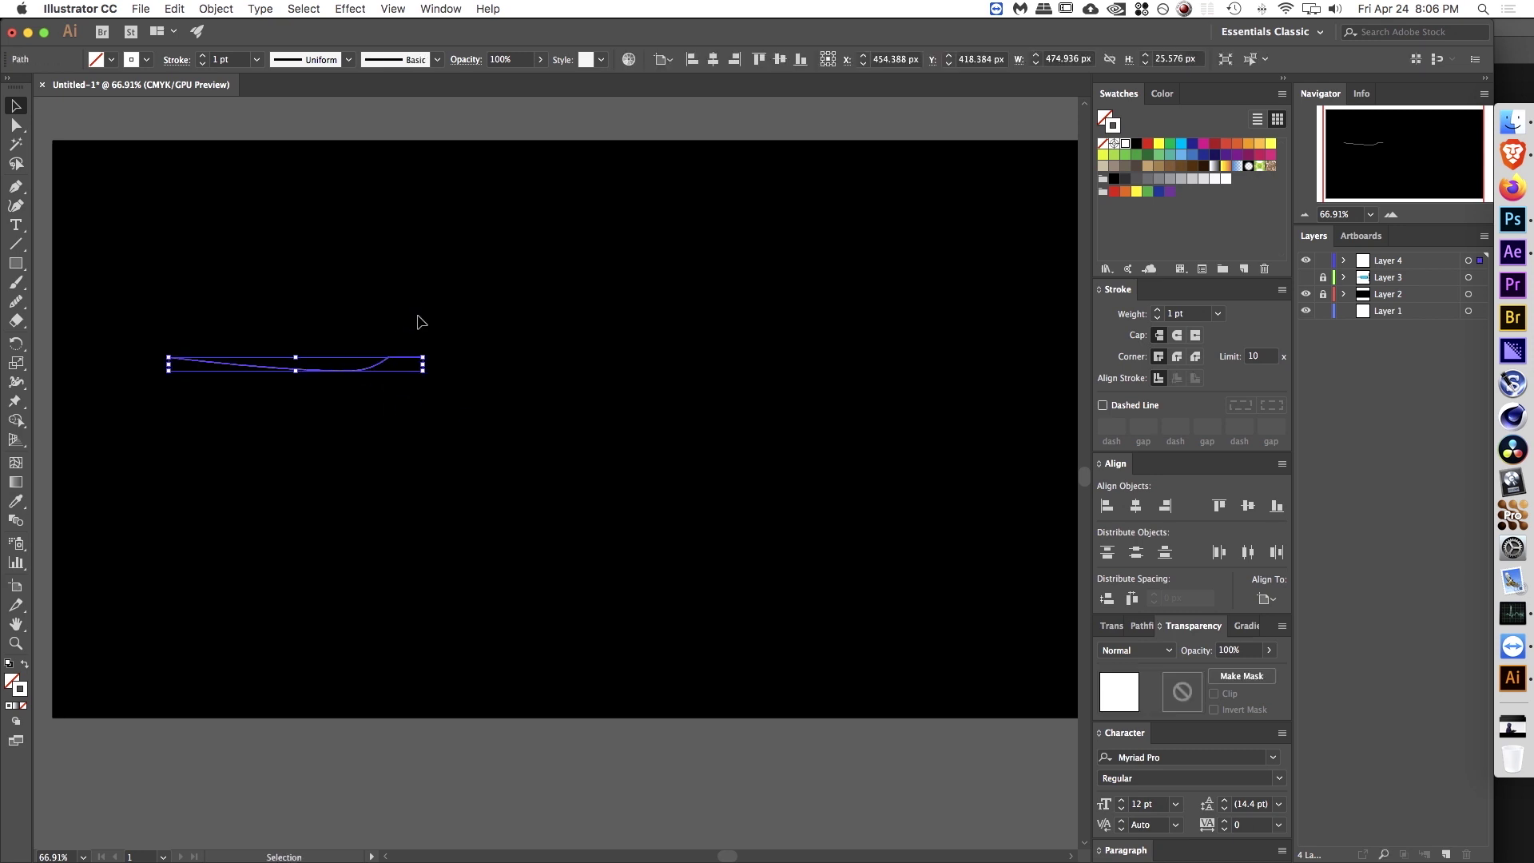
click(412, 374)
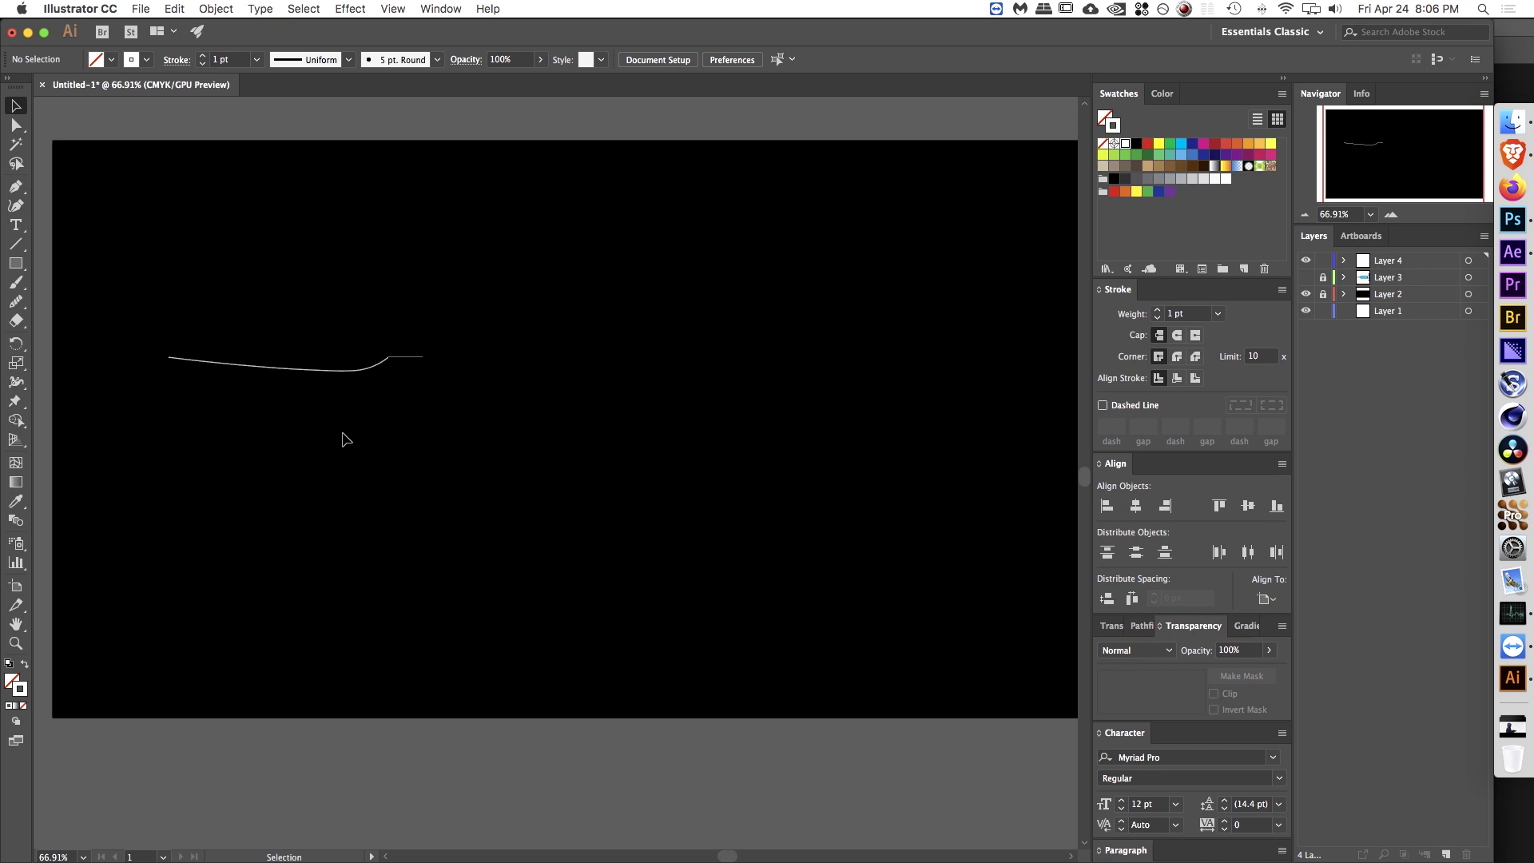
Step: Extend the path's right end with a small rounded corner, a vertical segment up to about Y 205 px and a horizontal line to about X 1549 px
key(p)
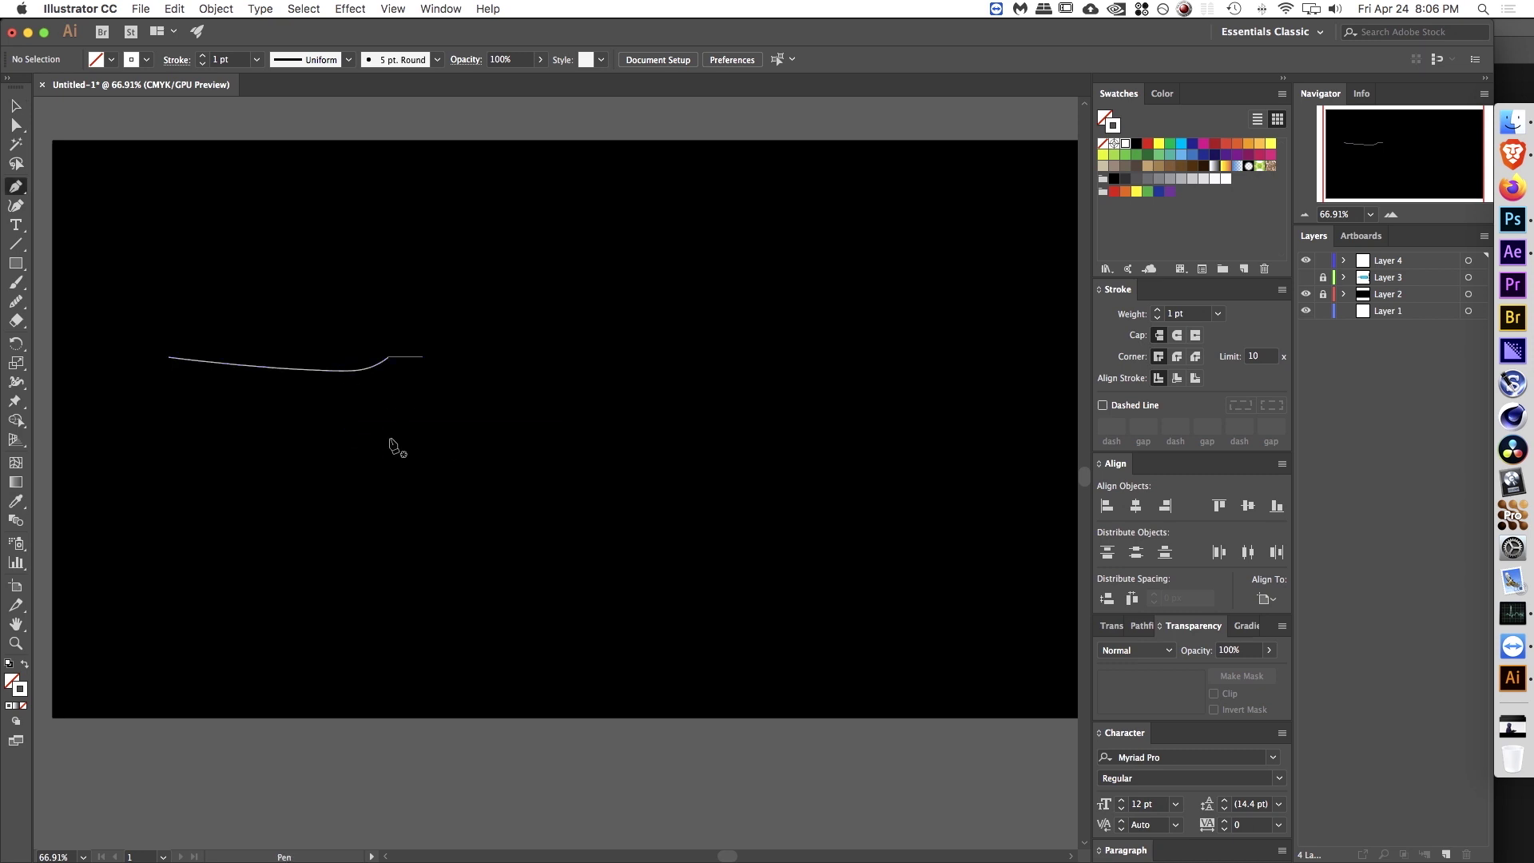
click(423, 357)
drag(436, 343, 439, 329)
click(437, 250)
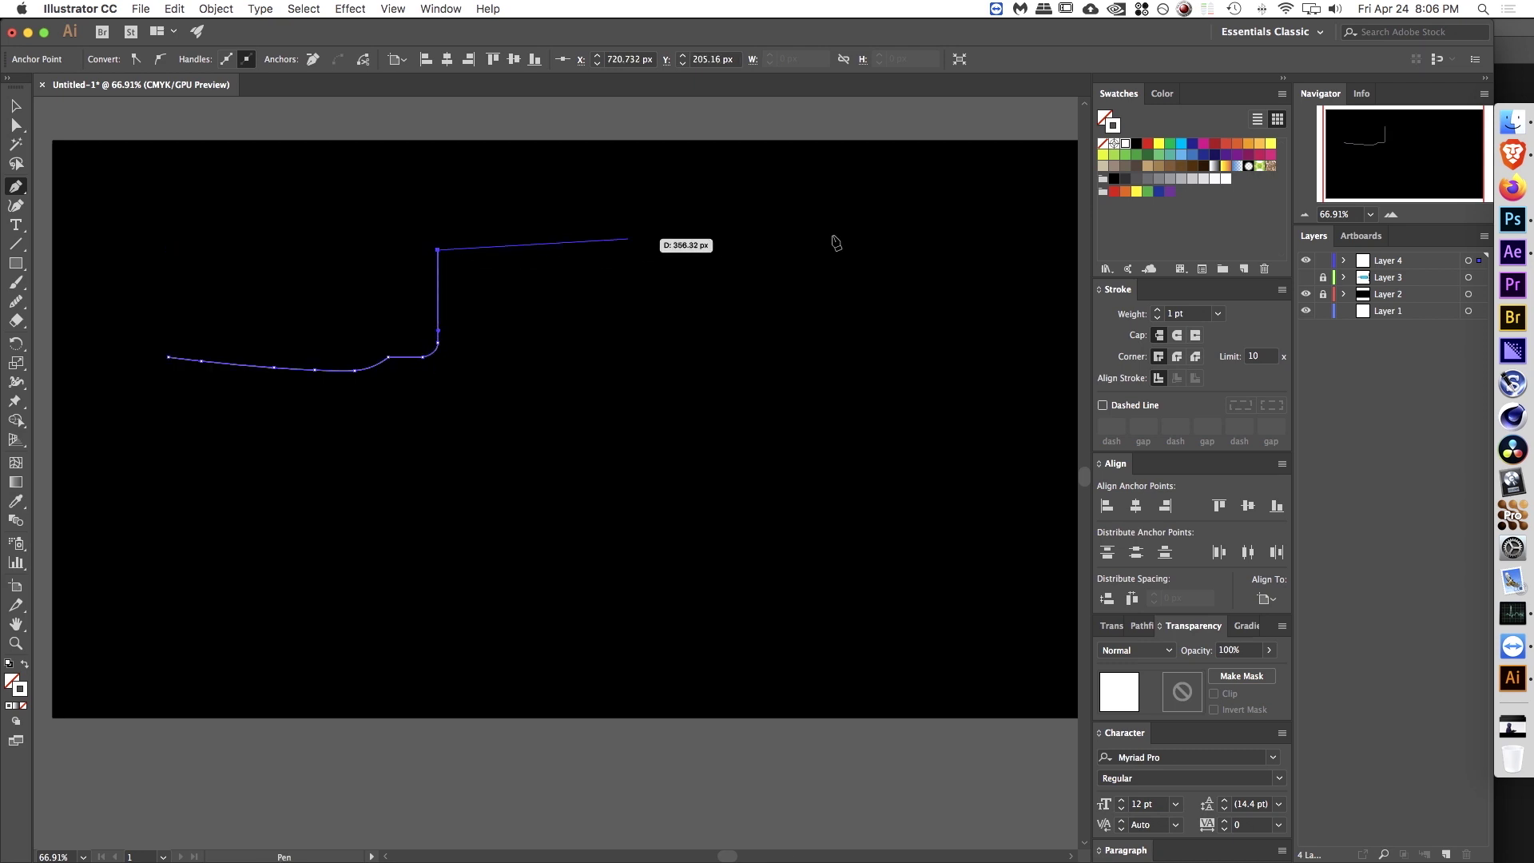
click(880, 250)
Step: Shorten the path's upper horizontal line by moving its right endpoint back toward the vertical segment
key(z)
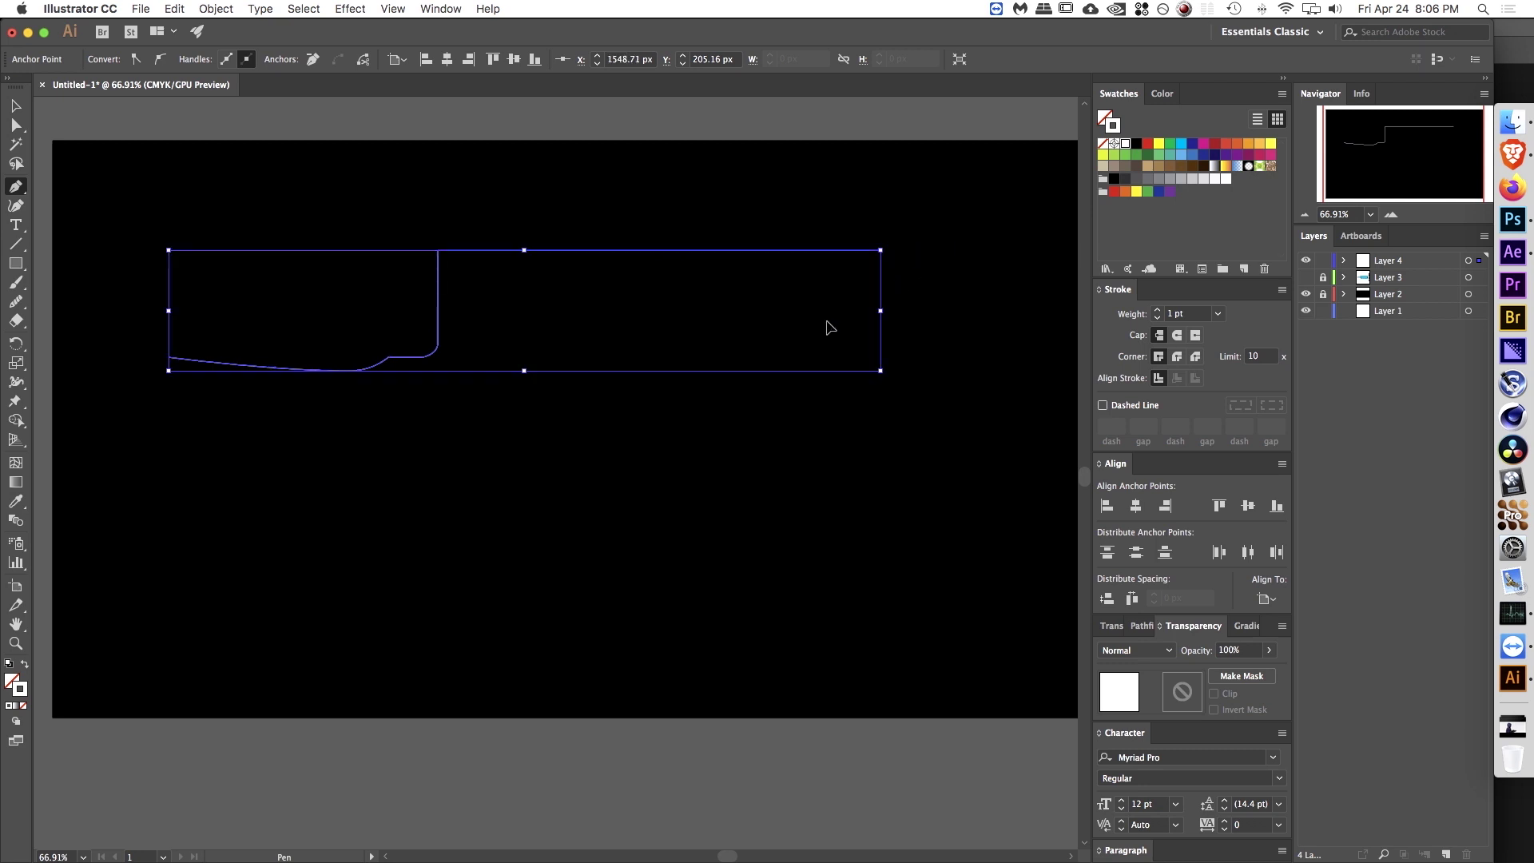
click(626, 226)
scroll(728, 452, down, 2)
drag(625, 447, 559, 318)
key(v)
key(a)
click(740, 356)
drag(761, 349, 532, 350)
key(v)
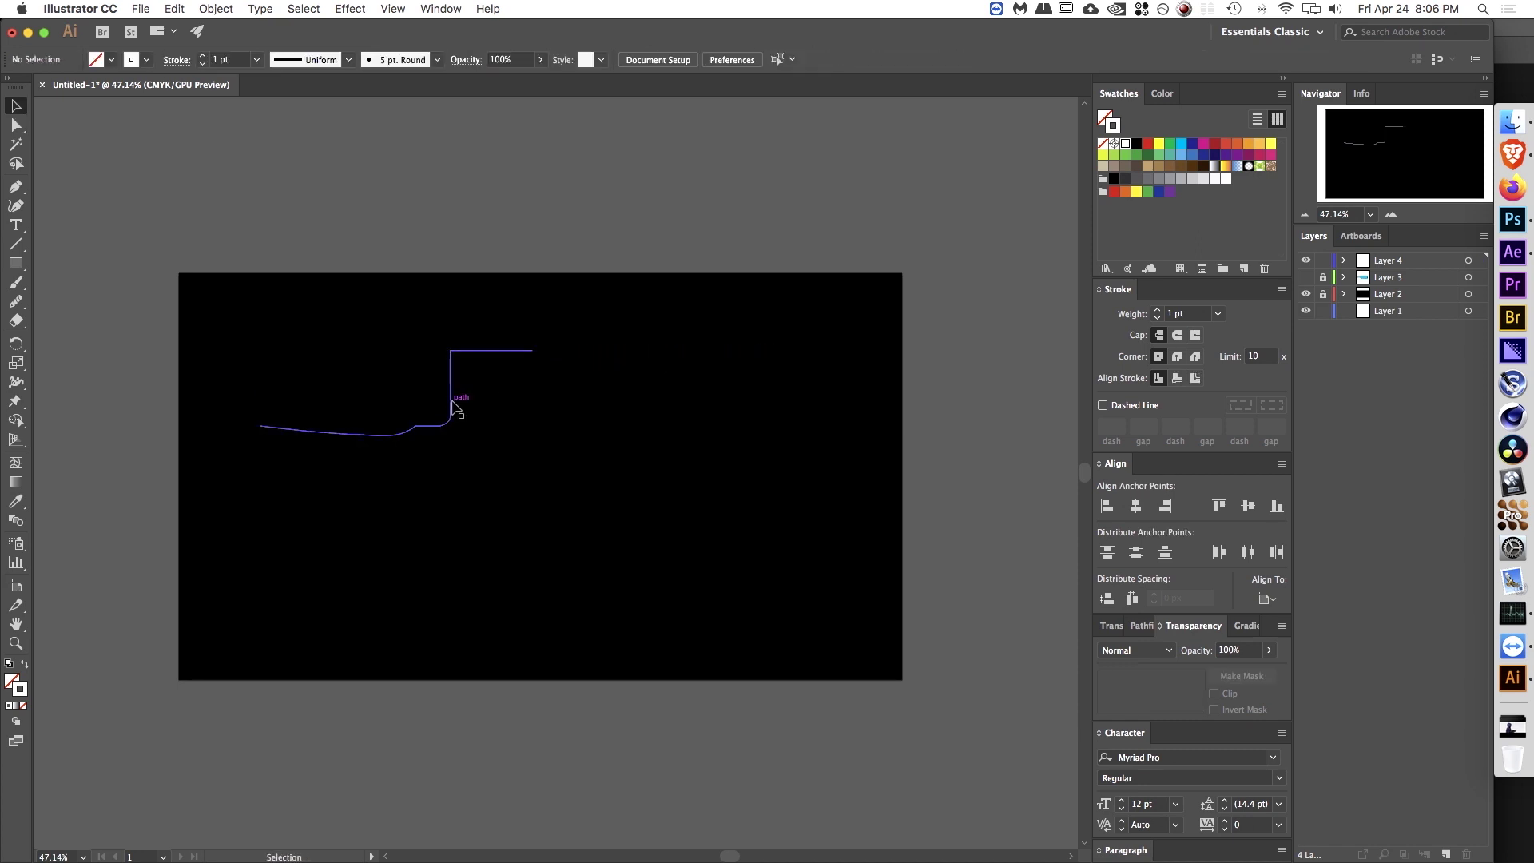
Step: Duplicate the traced path to the right and reflect the copy horizontally so the two halves face each other
click(451, 405)
drag(460, 406, 771, 397)
key(o)
key(v)
drag(614, 370, 668, 370)
click(619, 310)
key(z)
drag(571, 348, 751, 334)
key(v)
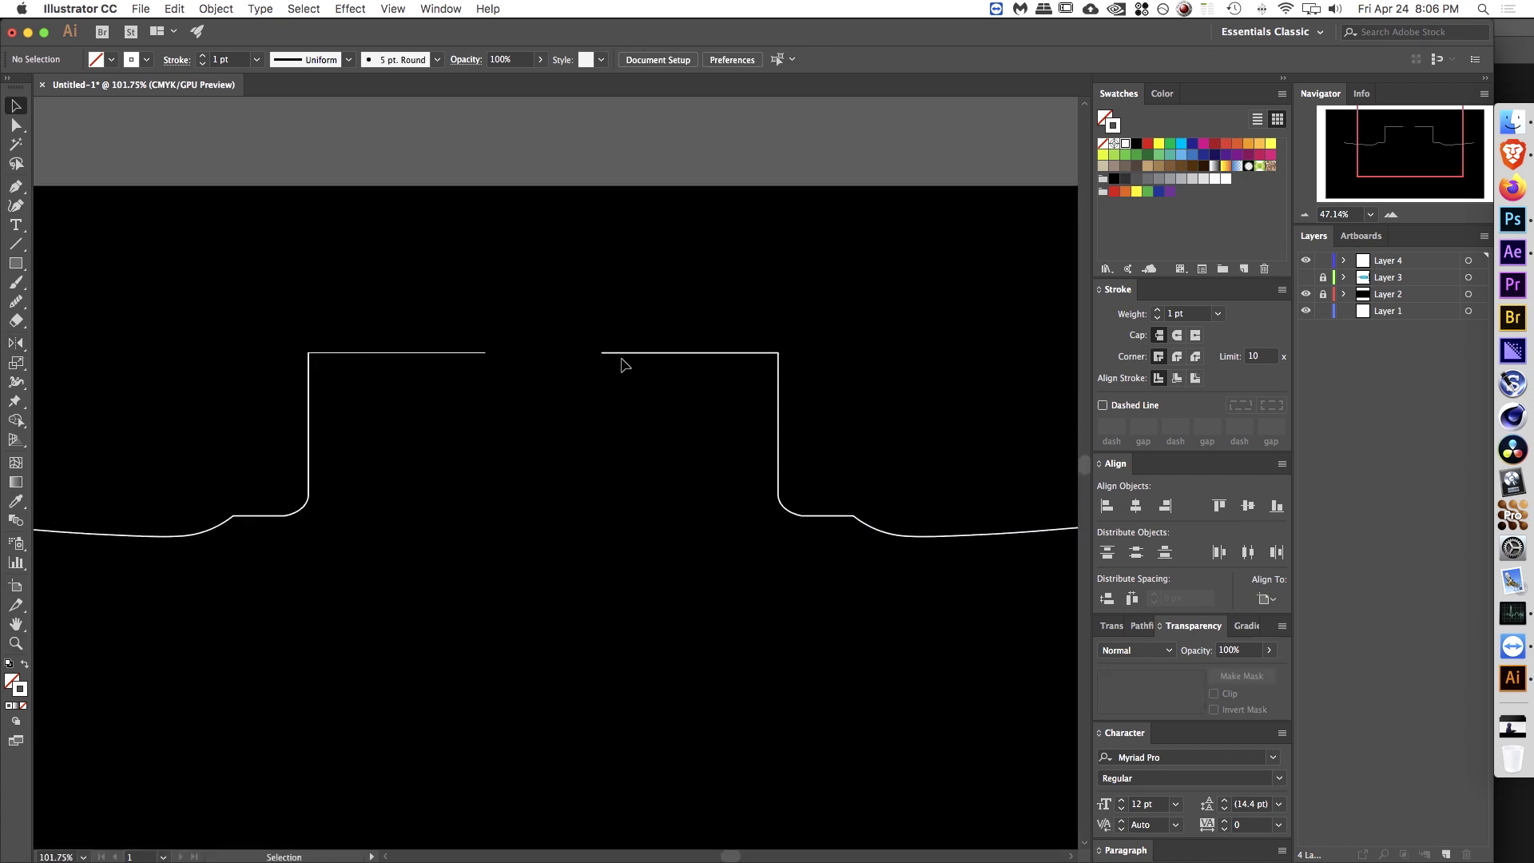
Step: Move the mirrored half closer and join the facing endpoints of the two upper horizontal lines
drag(619, 353, 507, 356)
scroll(719, 327, up, 6)
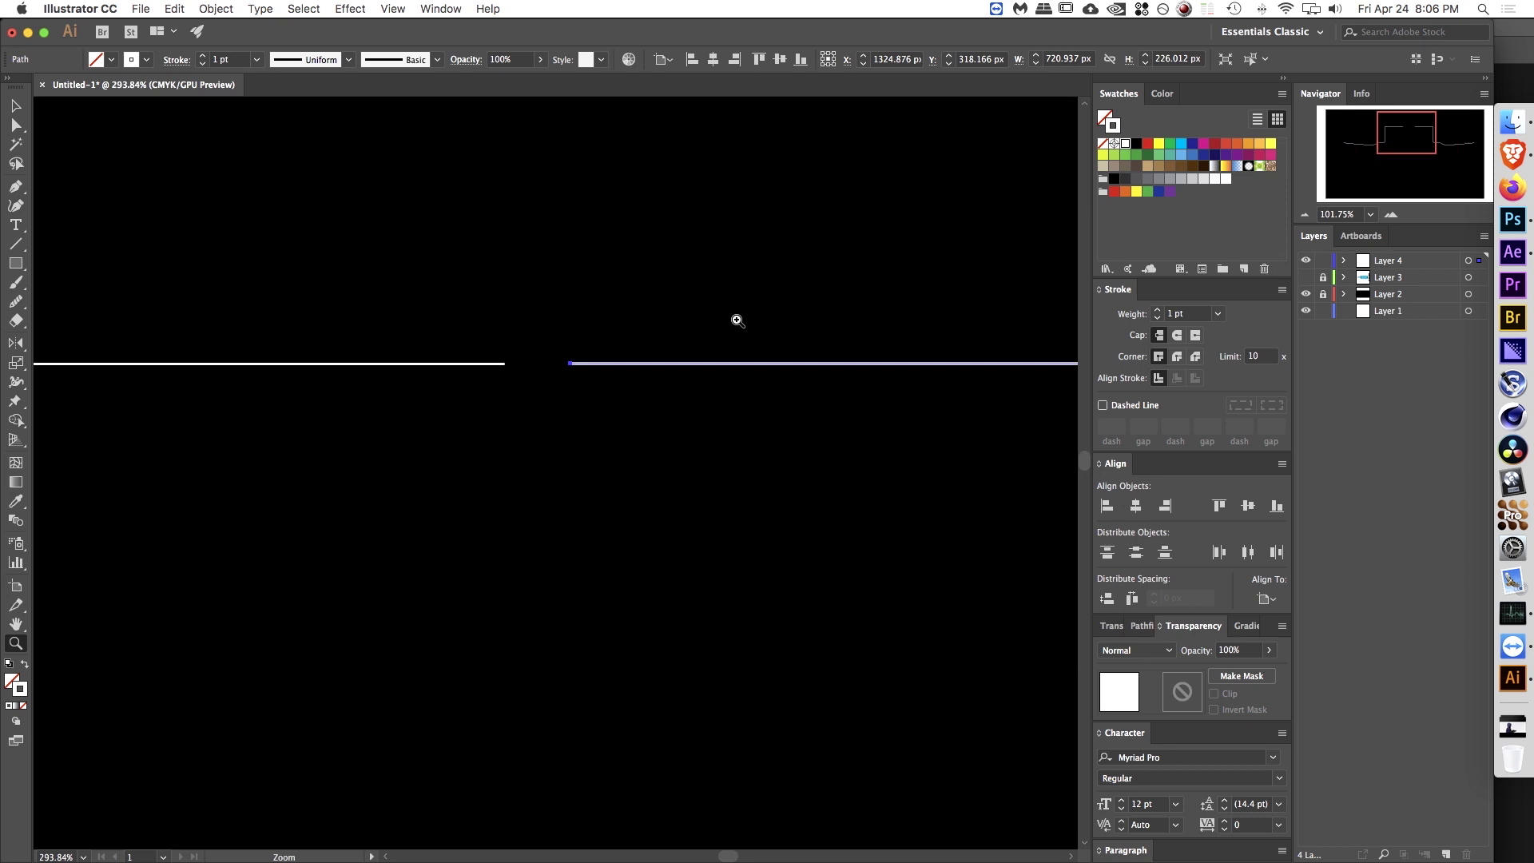
key(a)
click(530, 343)
click(497, 365)
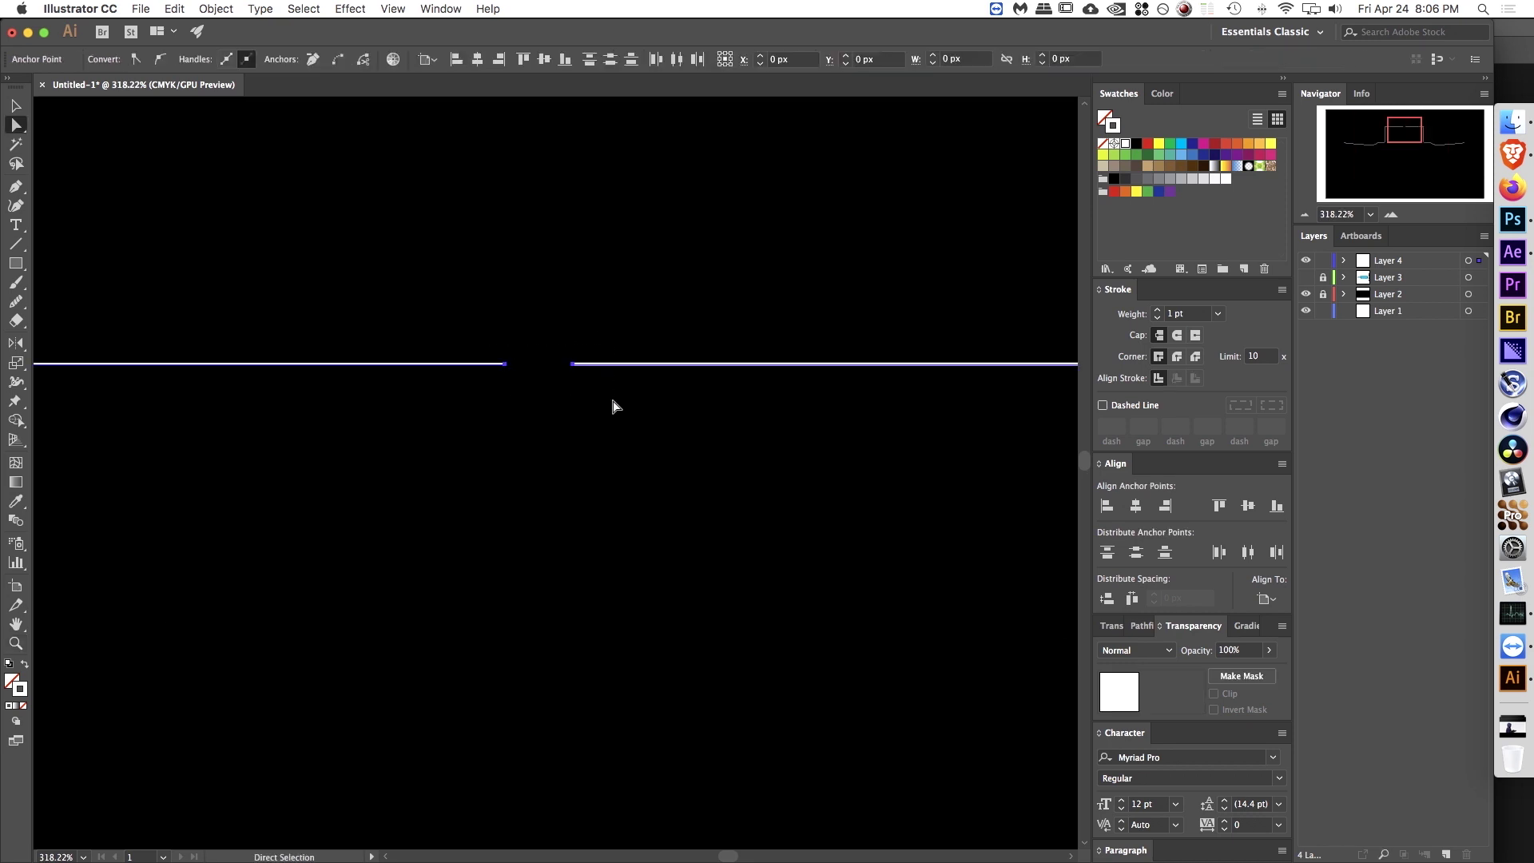
shift+click(573, 365)
key(super+j)
click(703, 395)
Step: Centre the joined outline on the artboard horizontally and vertically
key(z)
drag(736, 400, 643, 398)
key(v)
key(z)
key(v)
key(super+a)
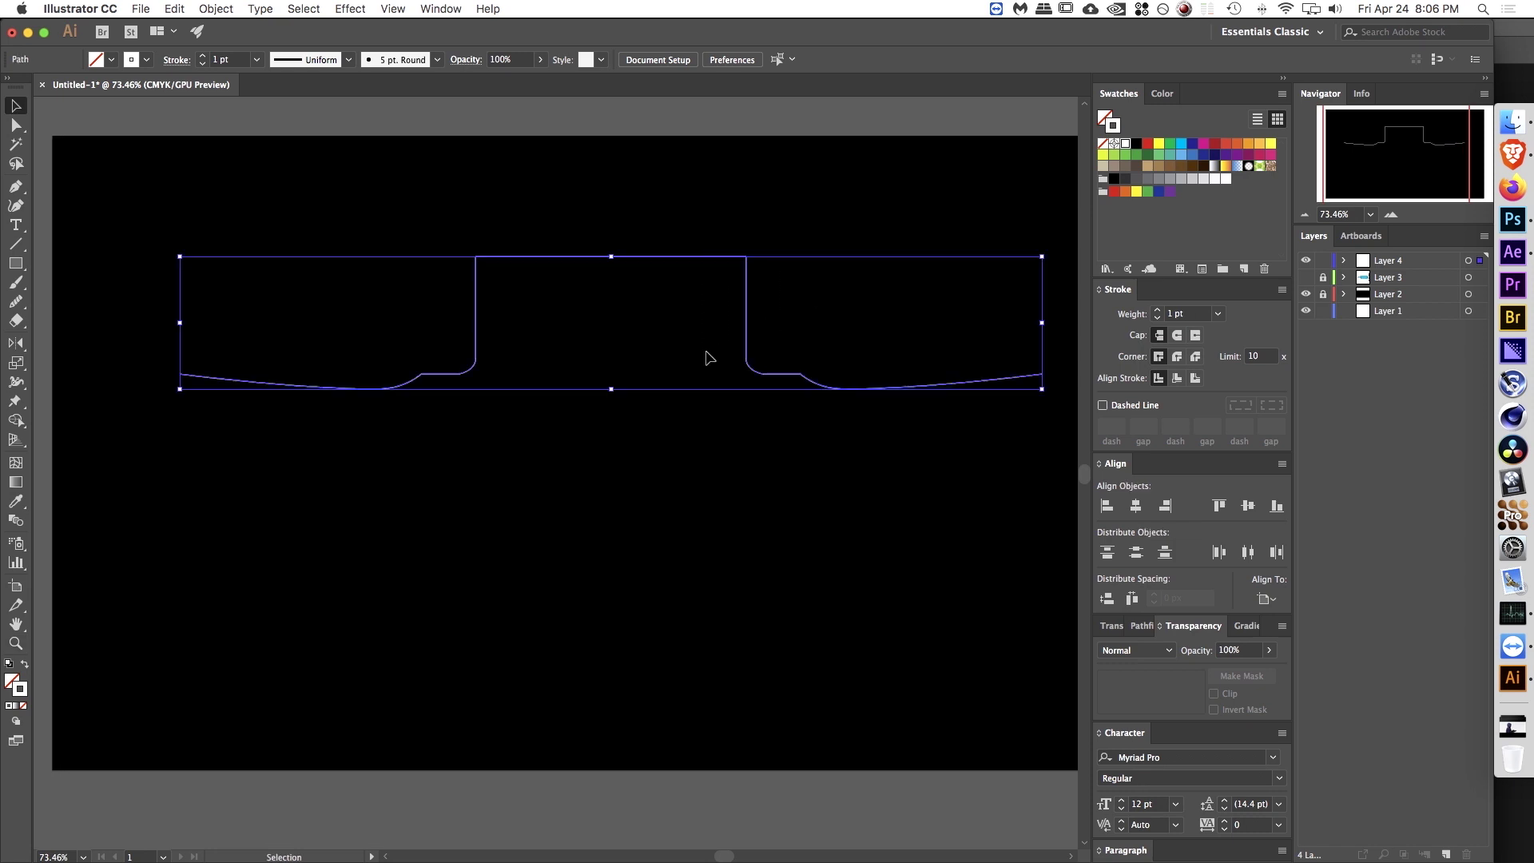
click(1135, 506)
click(1247, 505)
Step: Create a vertically mirrored copy of the outline in the artboard's lower half, leaving an open band between both outlines
drag(656, 387, 637, 472)
click(661, 225)
key(o)
key(super+z)
drag(636, 562, 629, 431)
key(super+z)
drag(613, 551, 620, 448)
key(v)
drag(753, 524, 753, 597)
click(691, 434)
drag(667, 422, 630, 425)
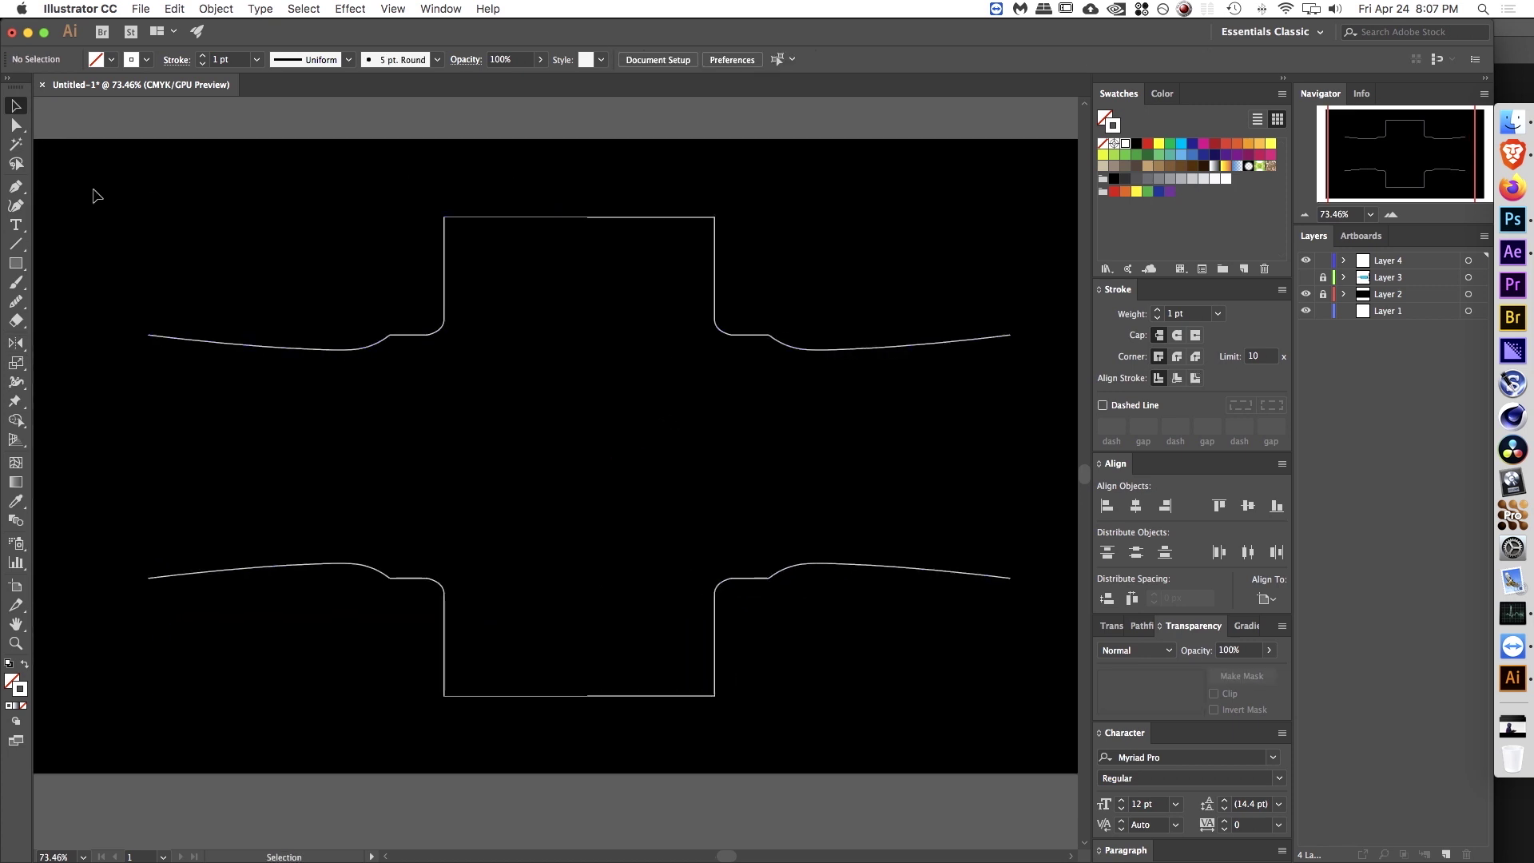
Step: Draw a small open box about 93 px wide with a chamfered upper-right corner below the upper outline's left end
click(15, 185)
key(z)
drag(436, 381, 561, 336)
key(Tab)
scroll(561, 336, left, 5)
key(p)
click(226, 327)
drag(321, 327, 334, 335)
click(333, 336)
click(333, 361)
click(227, 361)
Step: Close the small box with a straight vertical segment on its left side
key(z)
drag(228, 341, 581, 310)
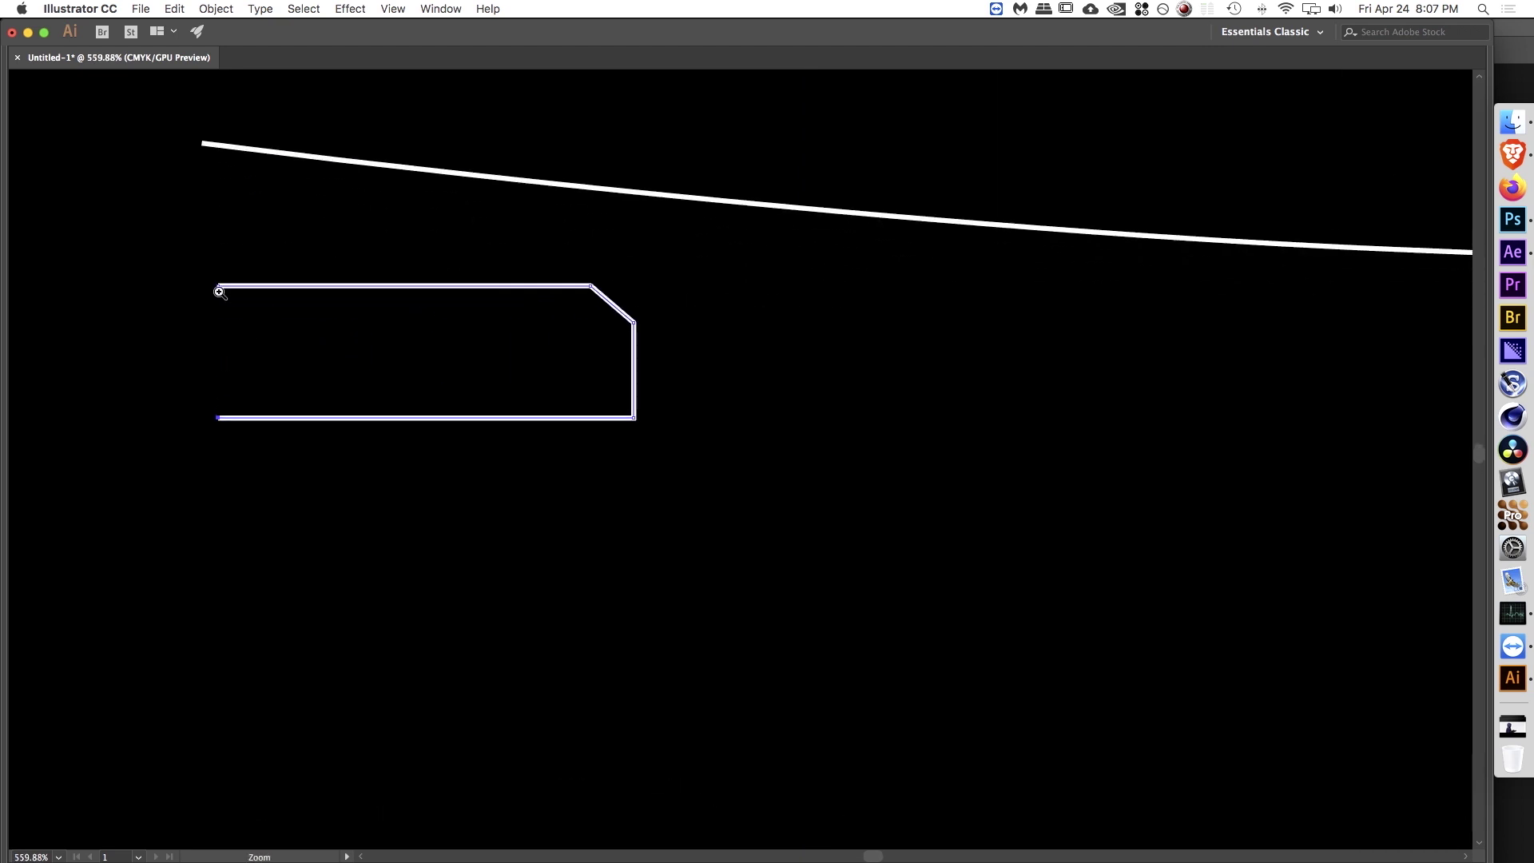
click(218, 286)
click(219, 417)
click(218, 286)
key(c)
Step: Duplicate the chamfered box twice downward at equal spacing and group the three boxes into a stack
key(v)
drag(418, 289, 421, 477)
drag(564, 527, 448, 317)
drag(447, 316, 362, 351)
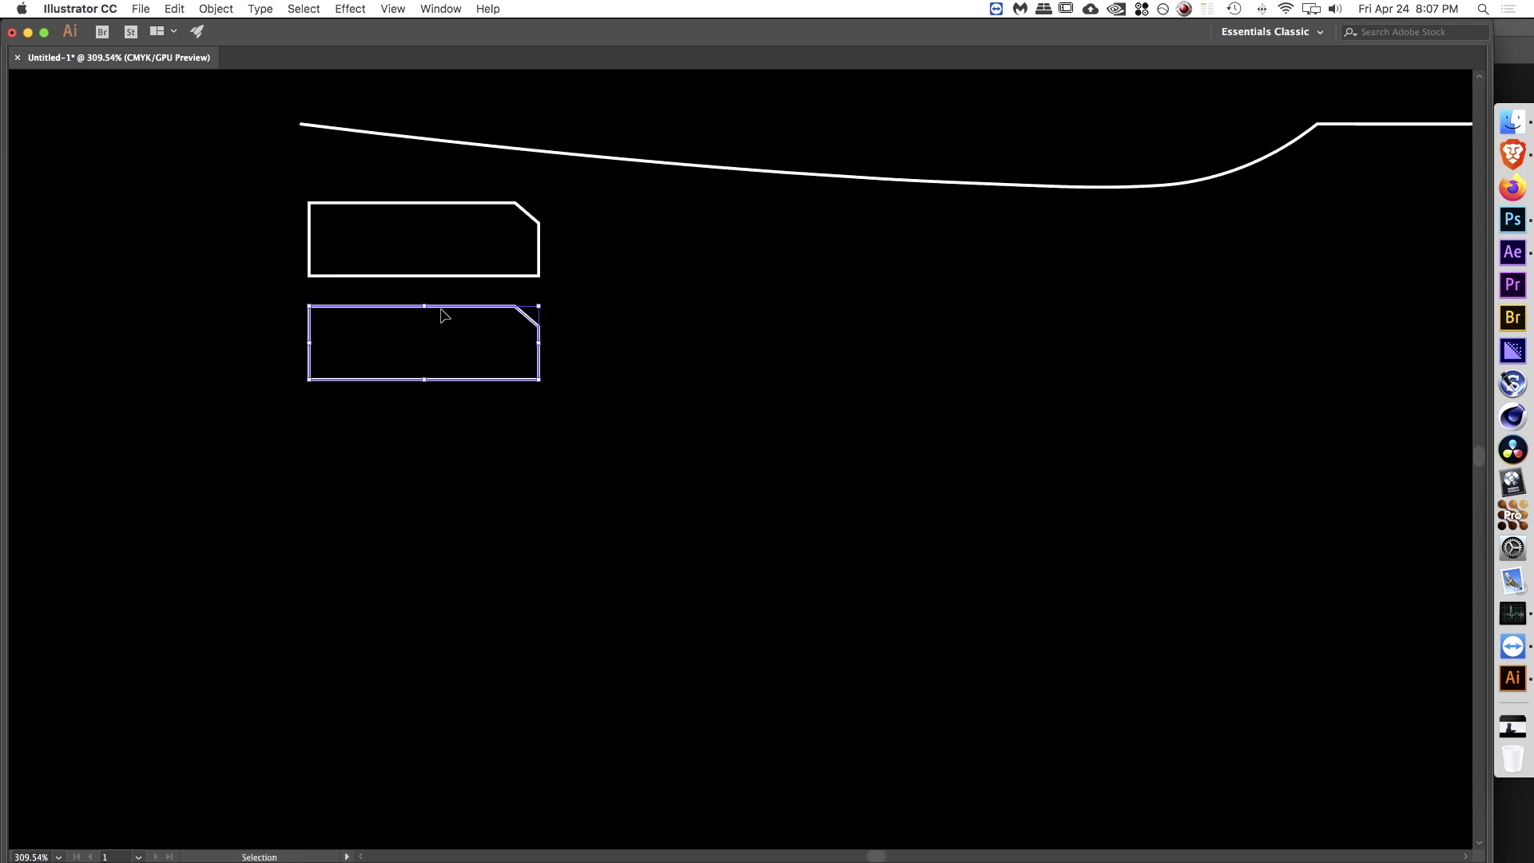
drag(443, 310, 444, 414)
click(637, 367)
drag(474, 294, 475, 188)
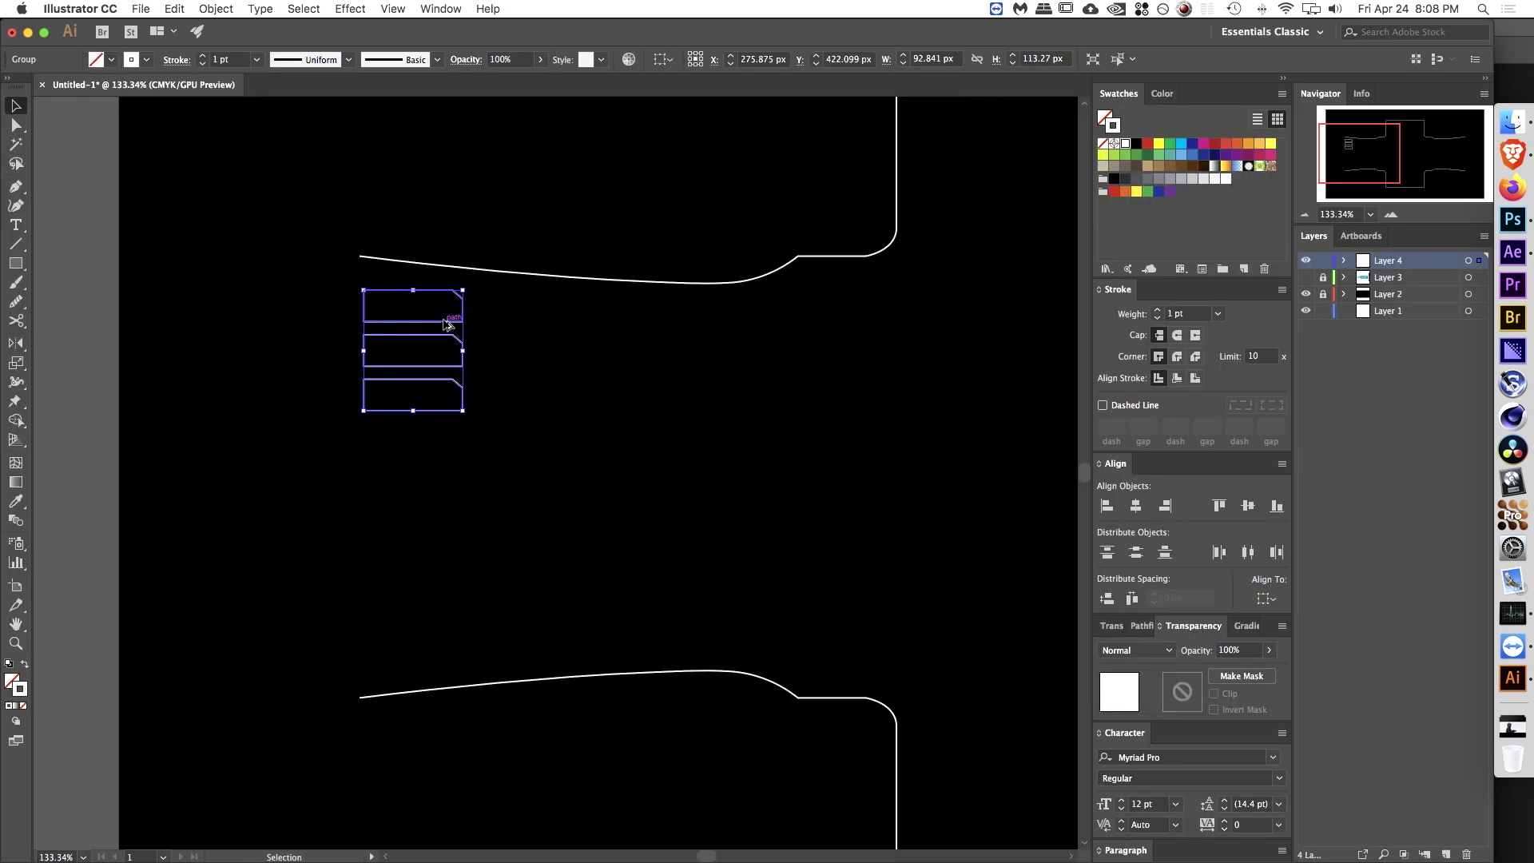
Step: Duplicate the stack of three boxes downward and reflect the copy vertically
drag(440, 336, 438, 526)
key(o)
drag(415, 514, 415, 512)
key(v)
Step: Group both box stacks and align the group to the artboard's vertical centre, keeping it at the left edge of the design
drag(511, 386, 407, 590)
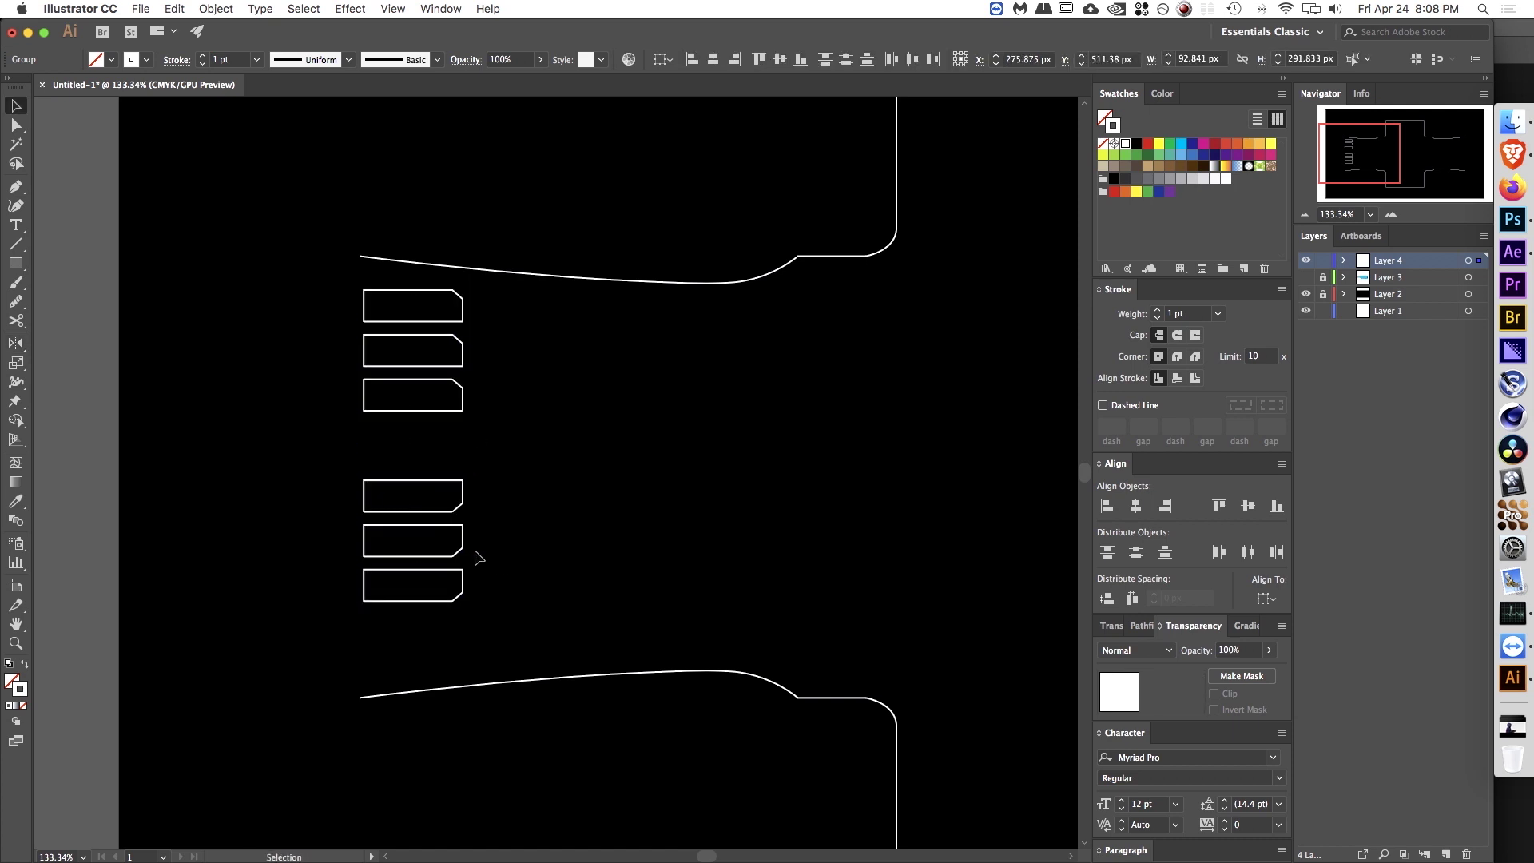
key(super+g)
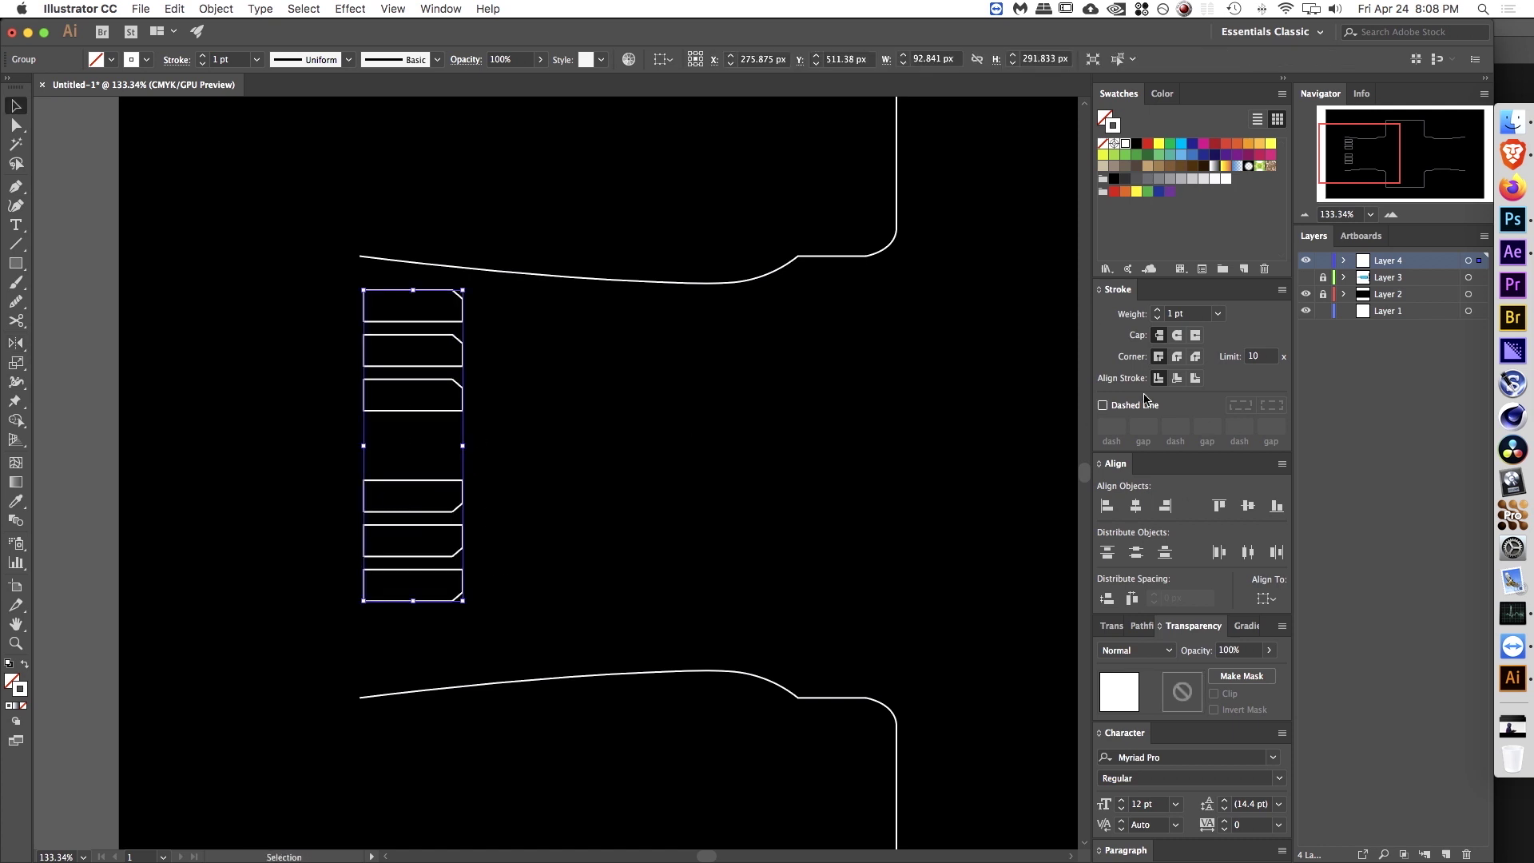
click(1269, 600)
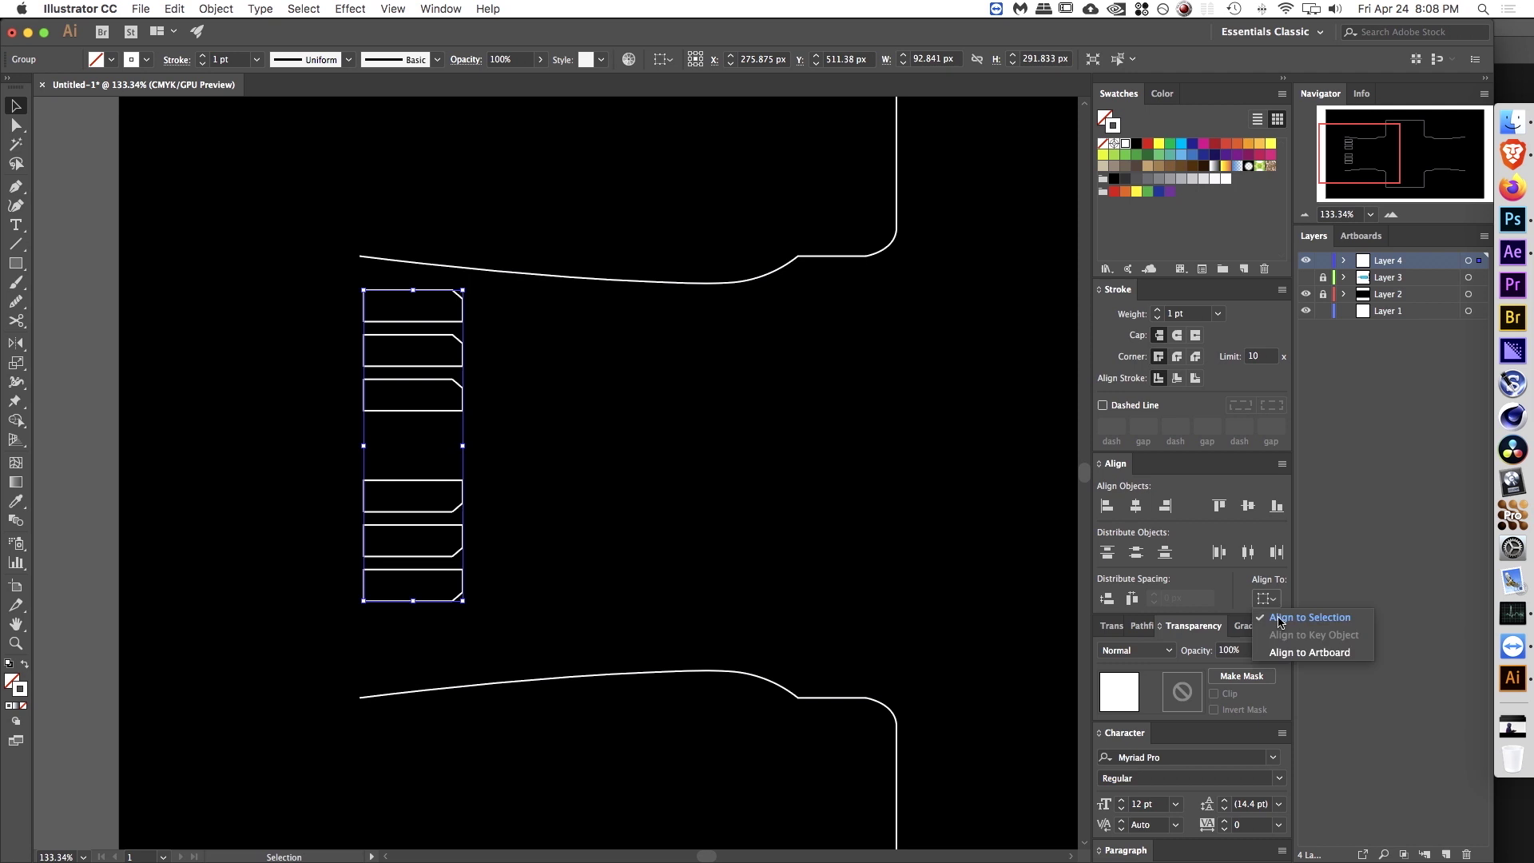
click(1298, 659)
click(1134, 508)
click(1247, 505)
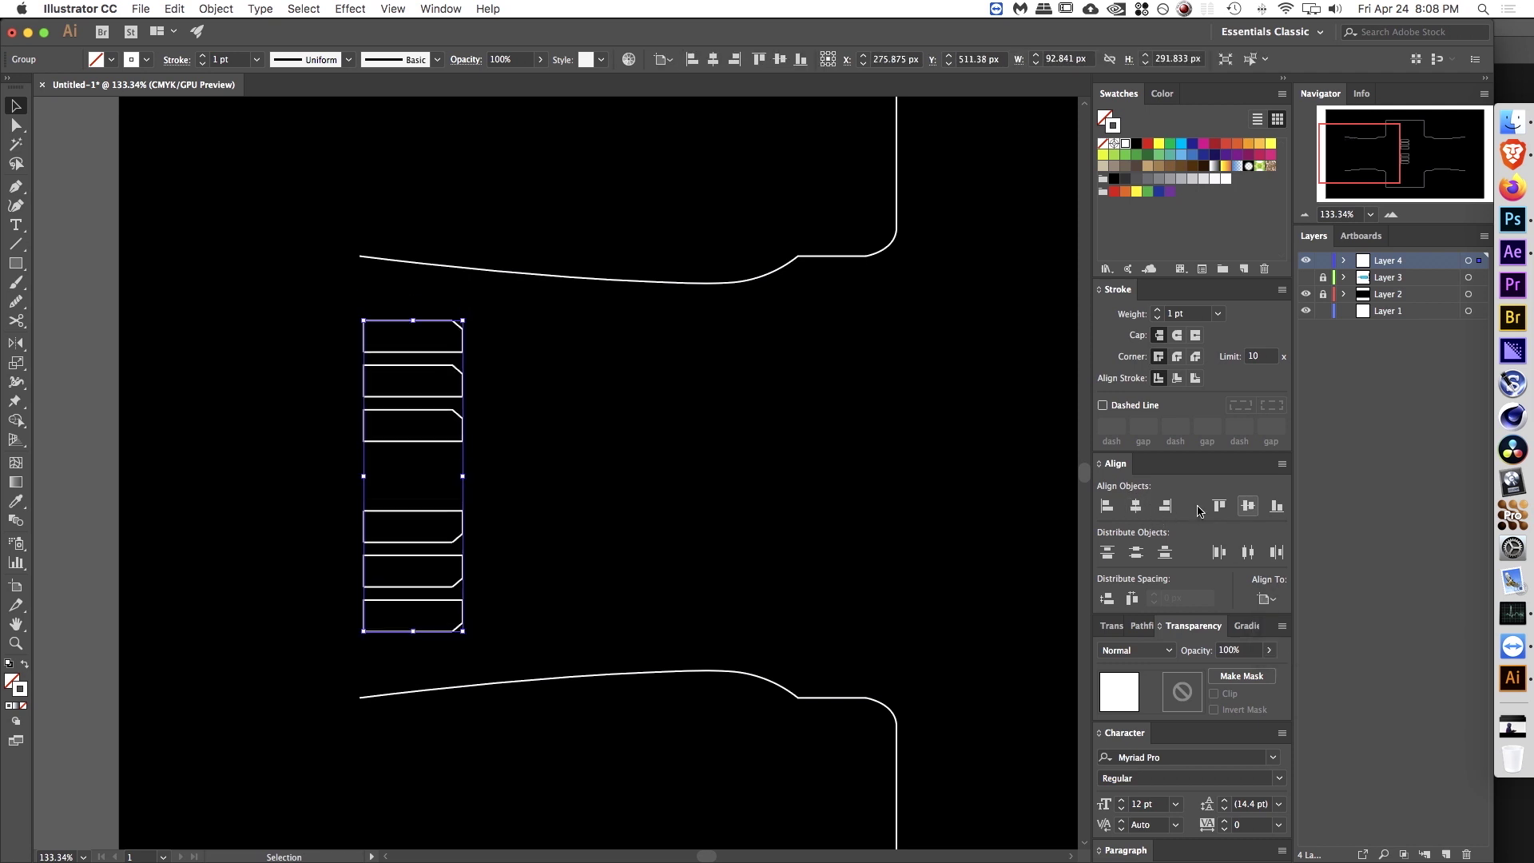
click(667, 455)
Step: Duplicate the group of six boxes to the design's right end and reflect the copy horizontally
key(super+0)
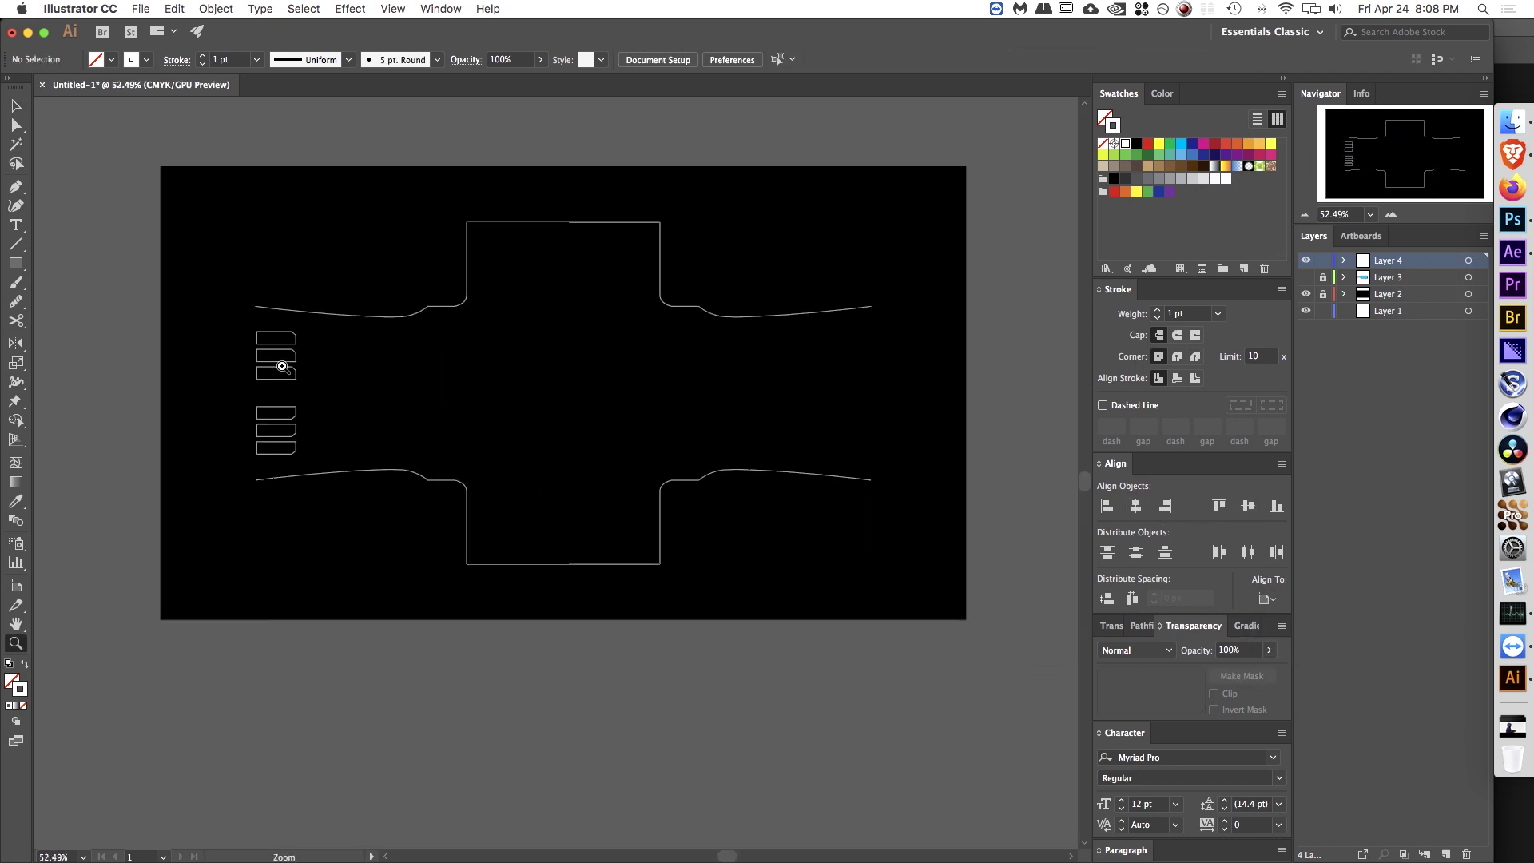
super+click(282, 366)
drag(722, 453, 630, 439)
key(Tab)
key(v)
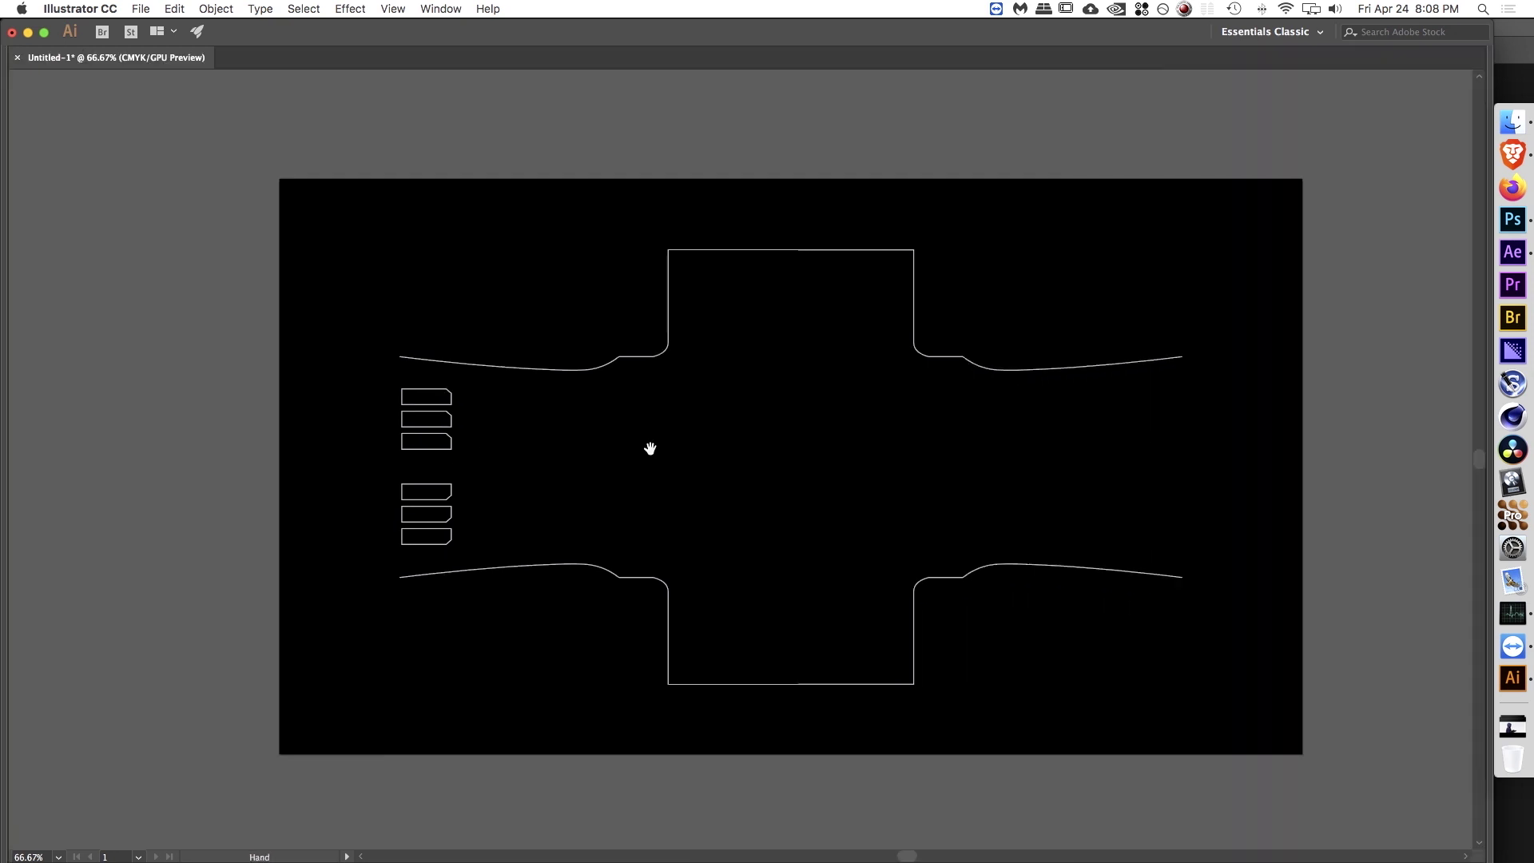
click(323, 351)
drag(324, 352, 1054, 408)
key(o)
key(v)
click(828, 429)
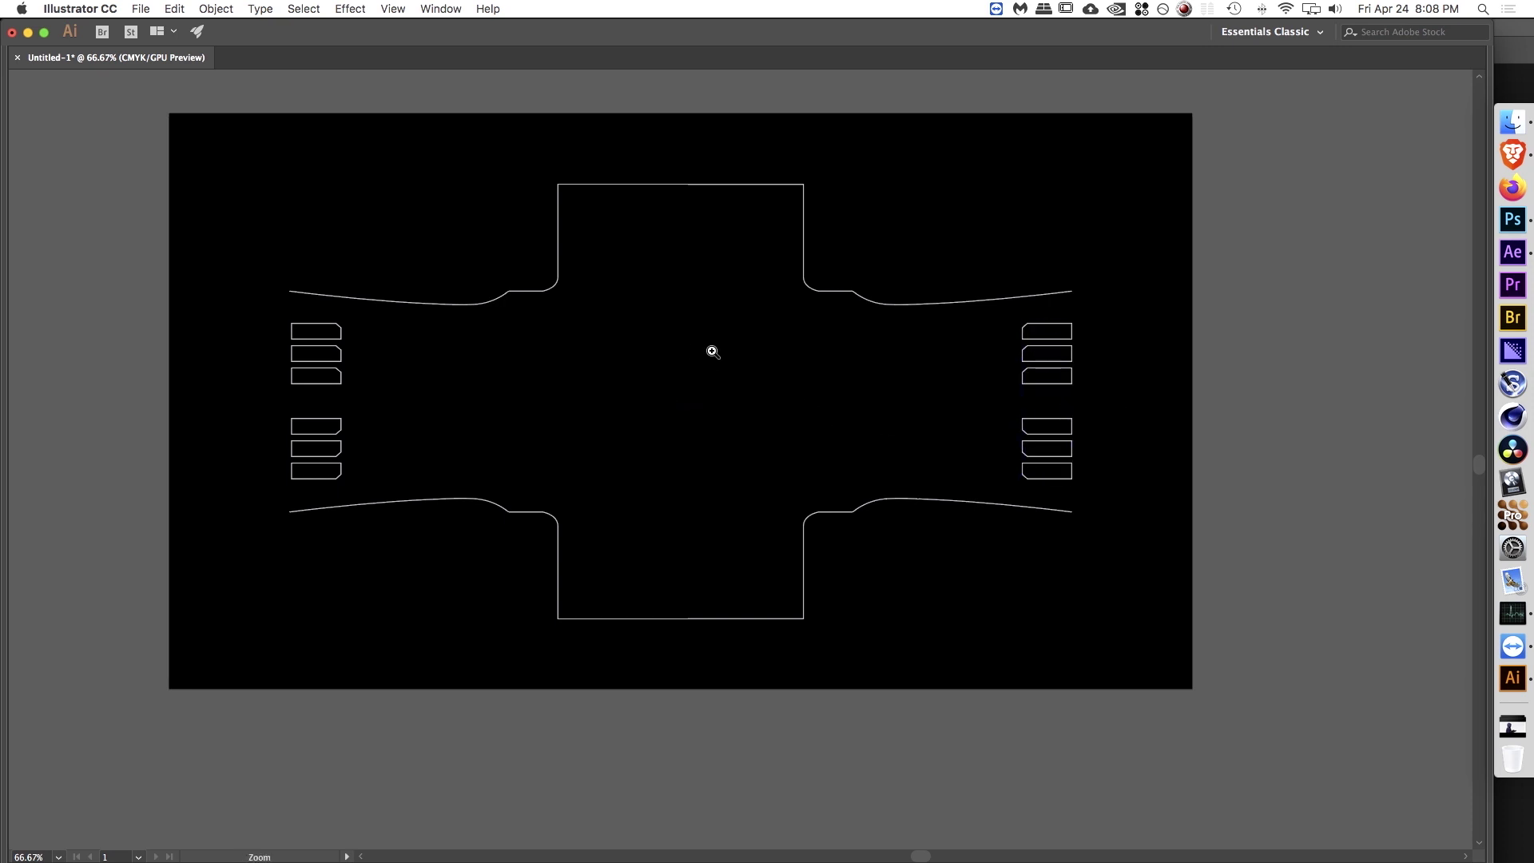
Step: Draw a shallow downward-bowed curve with the Pen tool between points just above the upper outline's left and right ends
key(m)
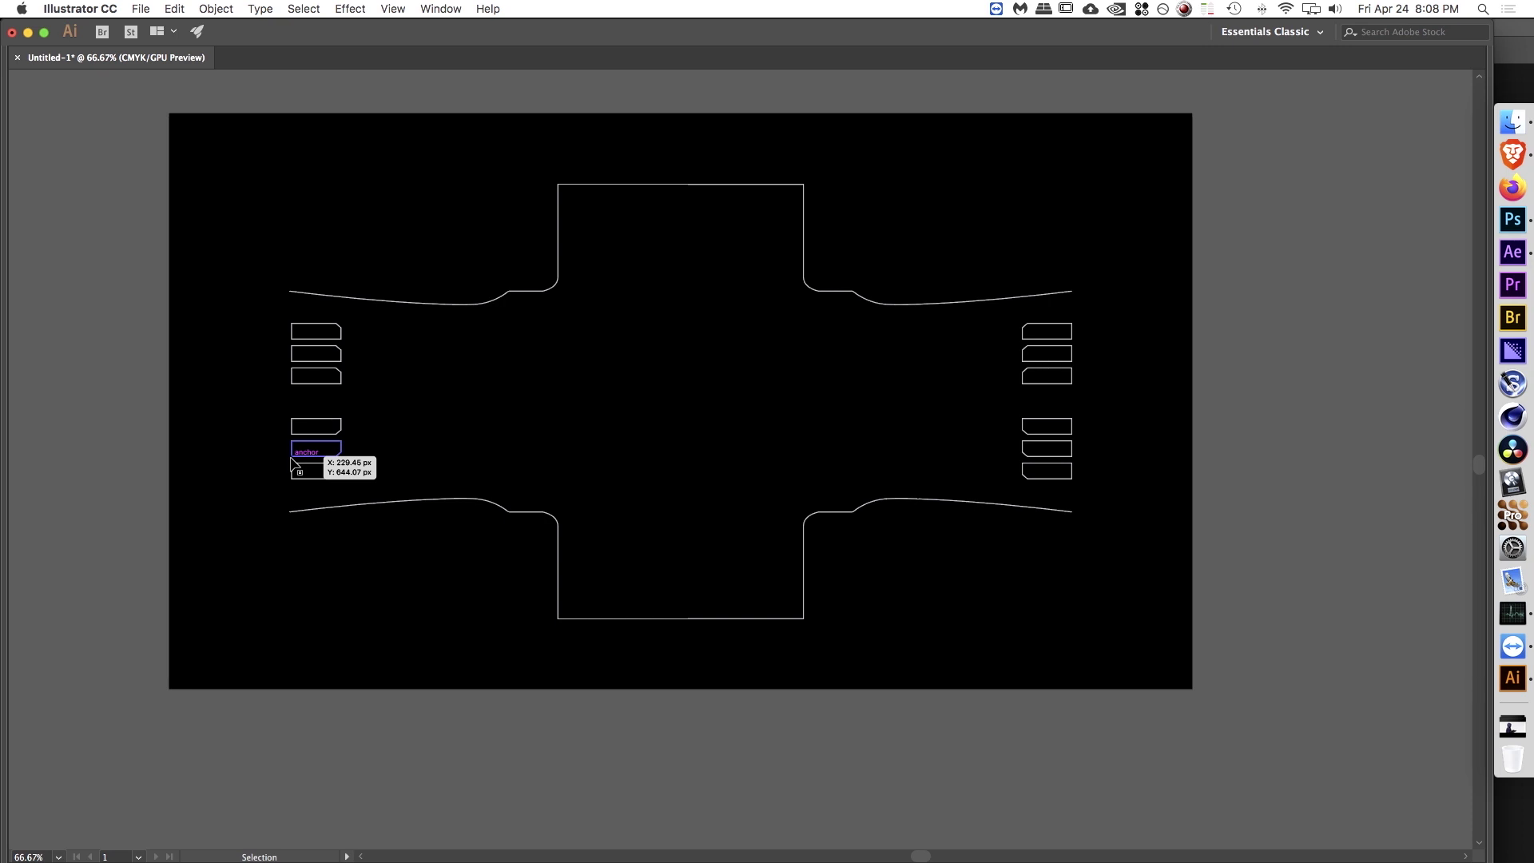
drag(291, 460, 291, 461)
key(p)
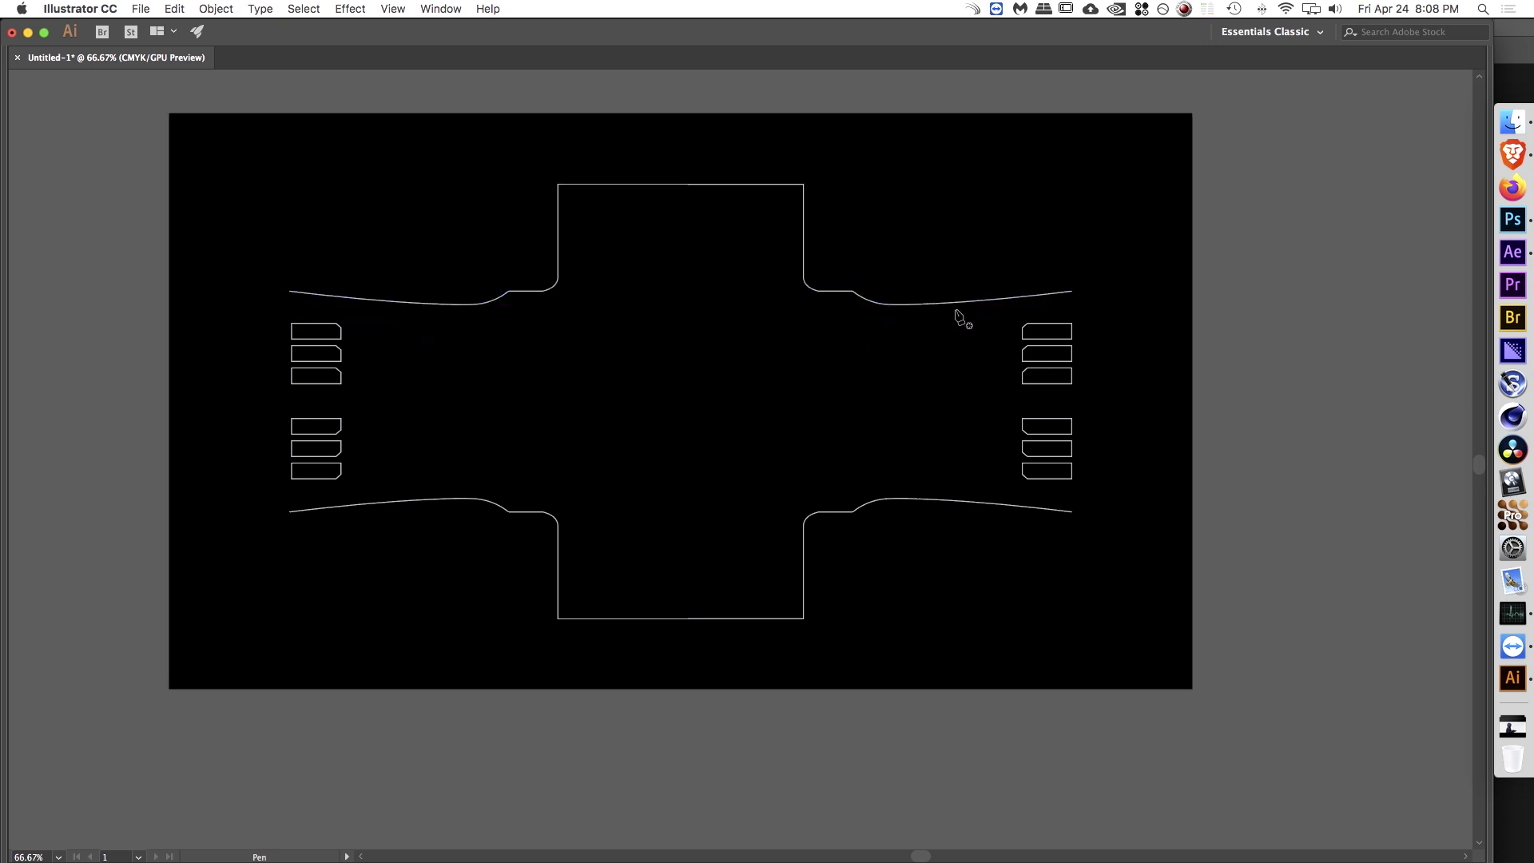
click(289, 279)
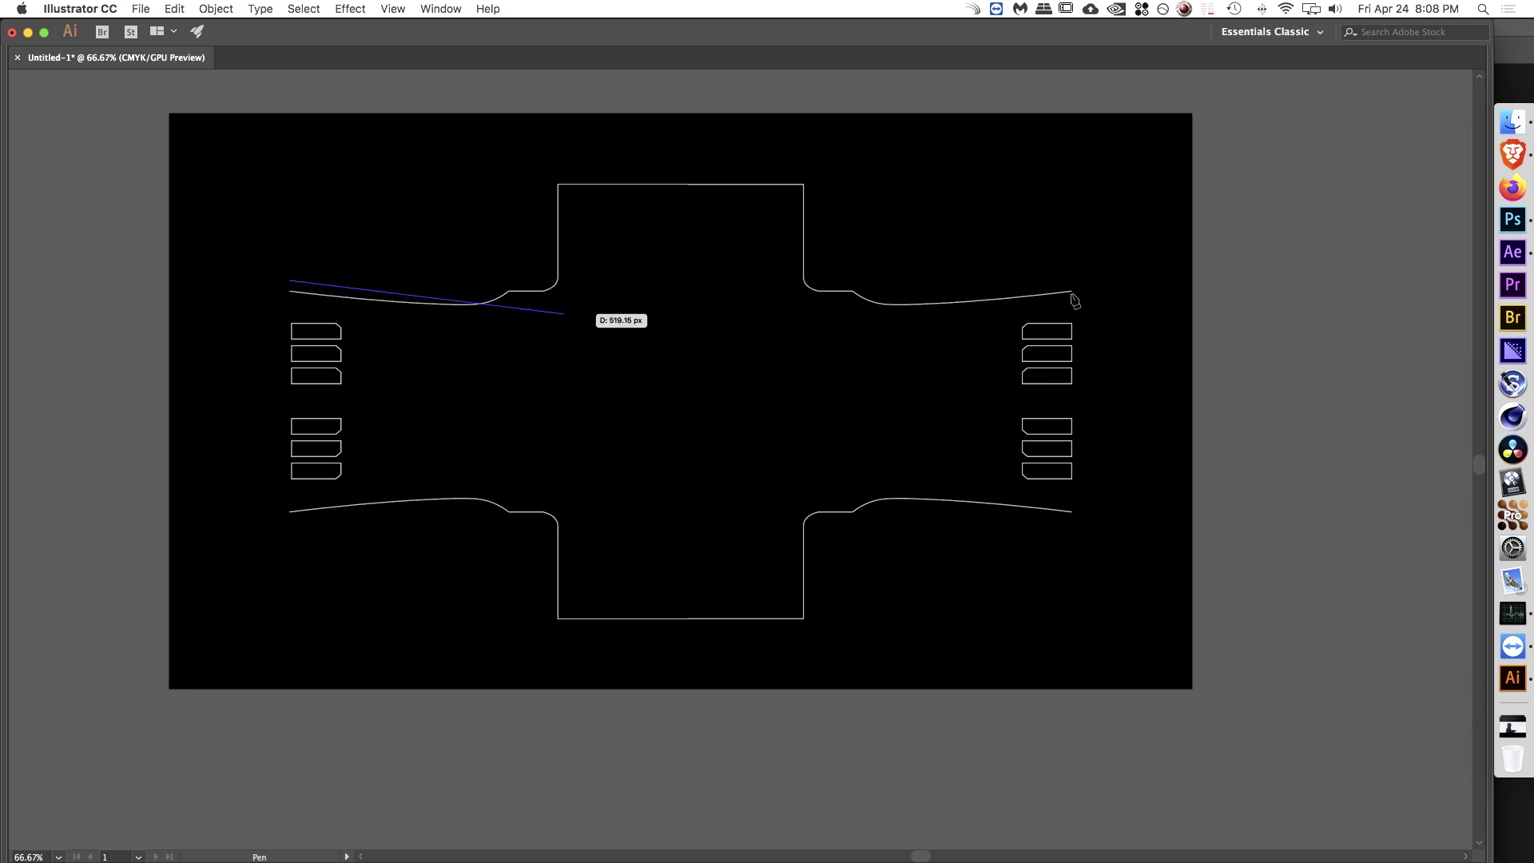
click(1071, 279)
drag(1074, 282, 1407, 233)
key(v)
Step: Nudge the shallow curve down until its ends meet the upper outline's outer ends
click(710, 237)
click(688, 301)
drag(689, 301, 689, 320)
key(super+z)
key(Down)
key(Down)
key(Down)
key(Down)
key(Down)
key(Down)
key(Down)
key(Down)
key(Down)
key(Down)
key(Down)
key(Down)
key(Down)
key(Down)
key(Down)
key(Down)
key(Down)
key(Down)
key(Down)
key(Down)
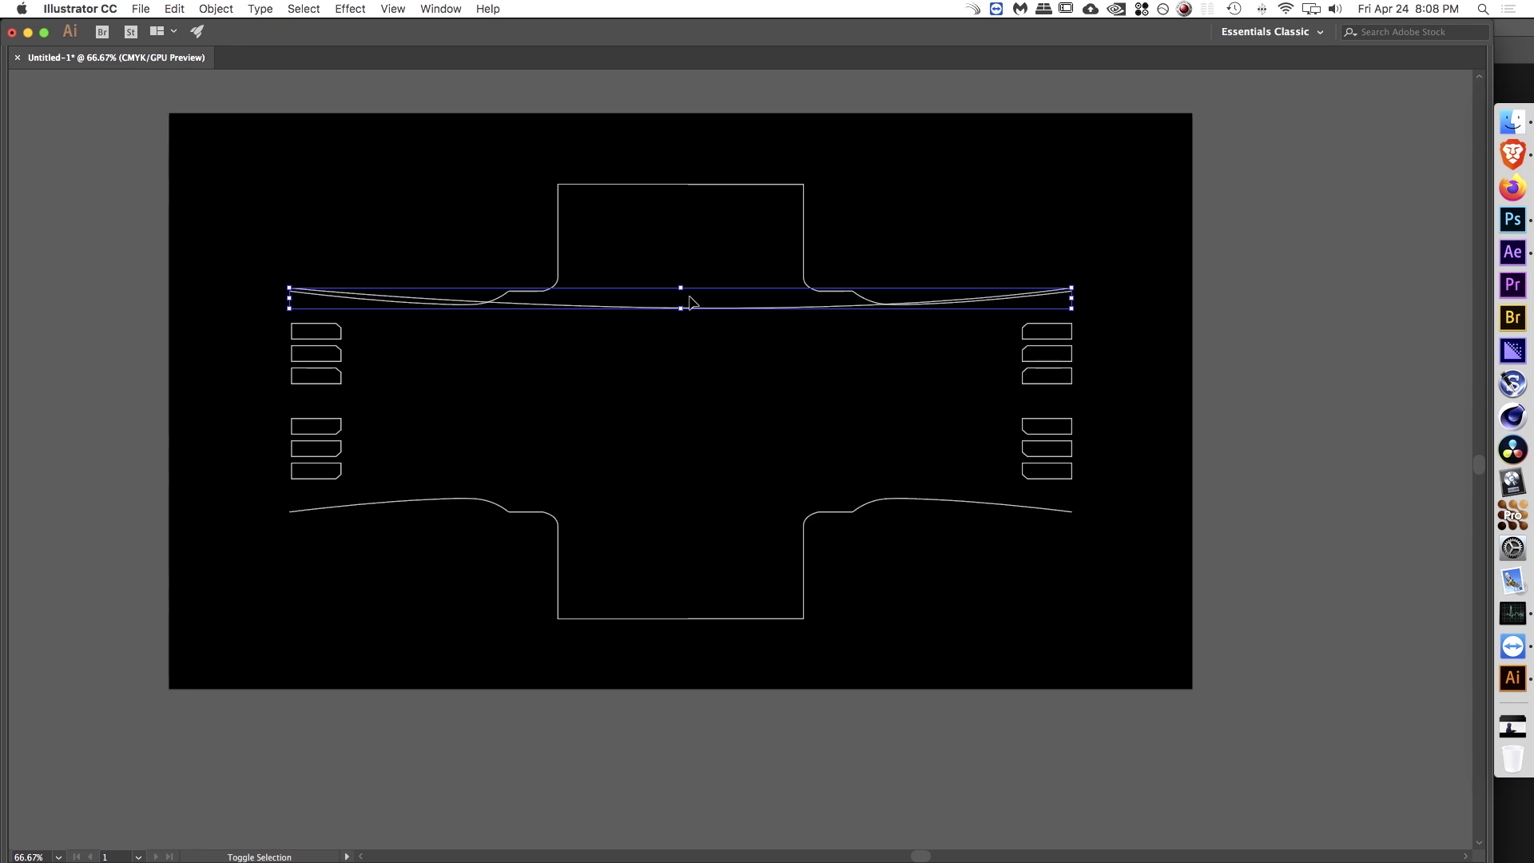
key(Up)
key(Up)
key(Up)
key(Up)
key(Up)
key(Up)
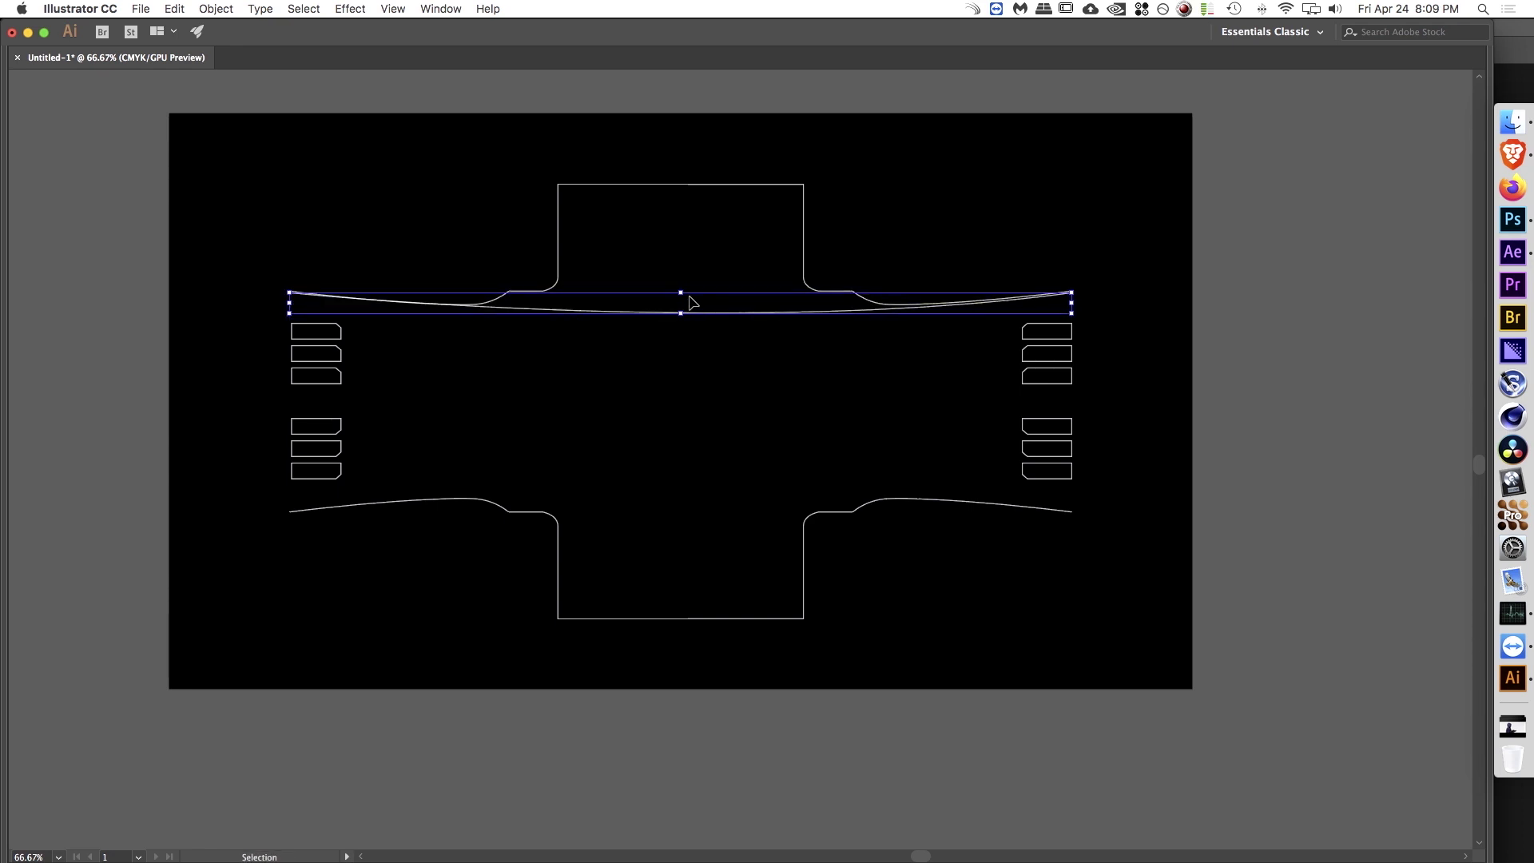
click(693, 354)
Step: Cut the shallow curve beneath the outline's flares with the Scissors tool and delete the excess section on the right
click(702, 311)
click(432, 245)
drag(509, 317, 671, 337)
click(404, 327)
click(452, 367)
drag(630, 285, 580, 336)
key(c)
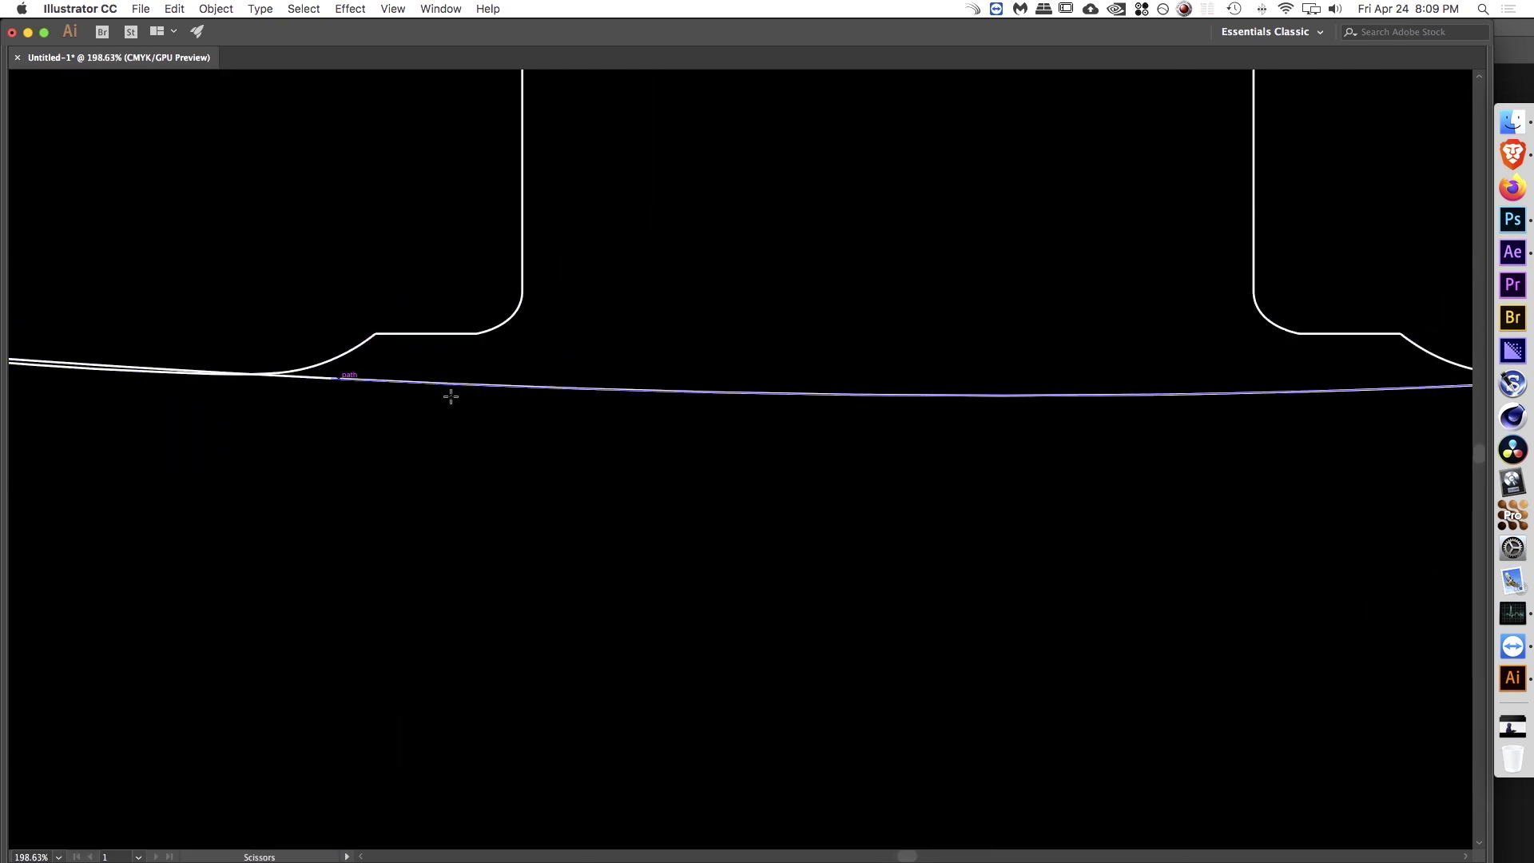
scroll(1339, 394, right, 4)
scroll(1340, 394, up, 1)
click(1204, 397)
key(Delete)
drag(864, 435, 995, 427)
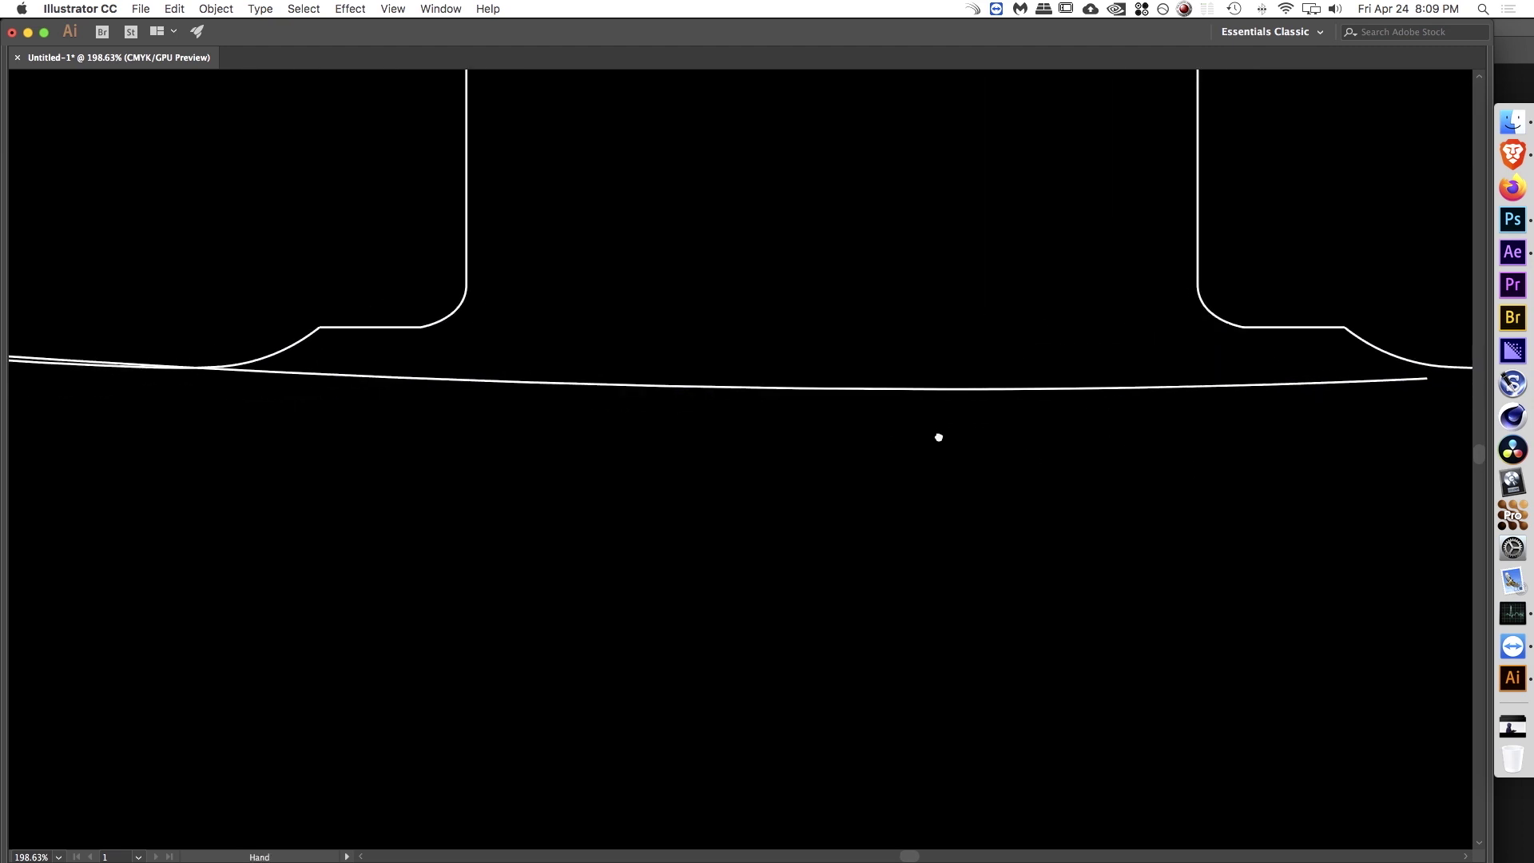
Step: Delete the excess section of the shallow curve beyond the left flare
scroll(994, 427, left, 5)
scroll(995, 427, down, 1)
key(v)
click(377, 363)
key(Delete)
drag(1026, 314, 873, 325)
drag(1075, 325, 832, 328)
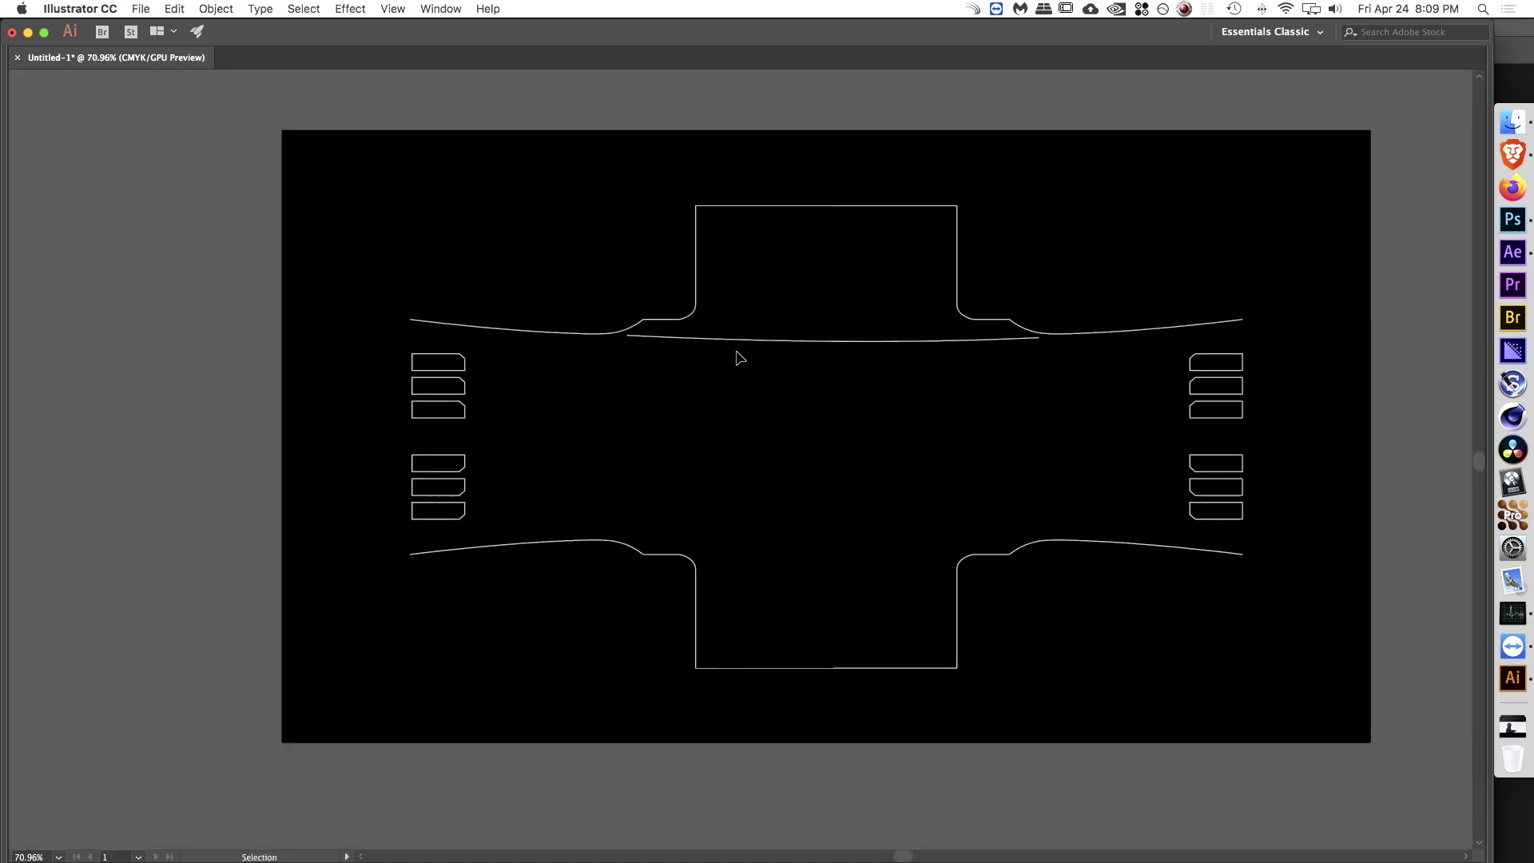
Step: Turn the remaining curve into a dashed line with a 5 pt dash and a 5 pt gap
click(907, 340)
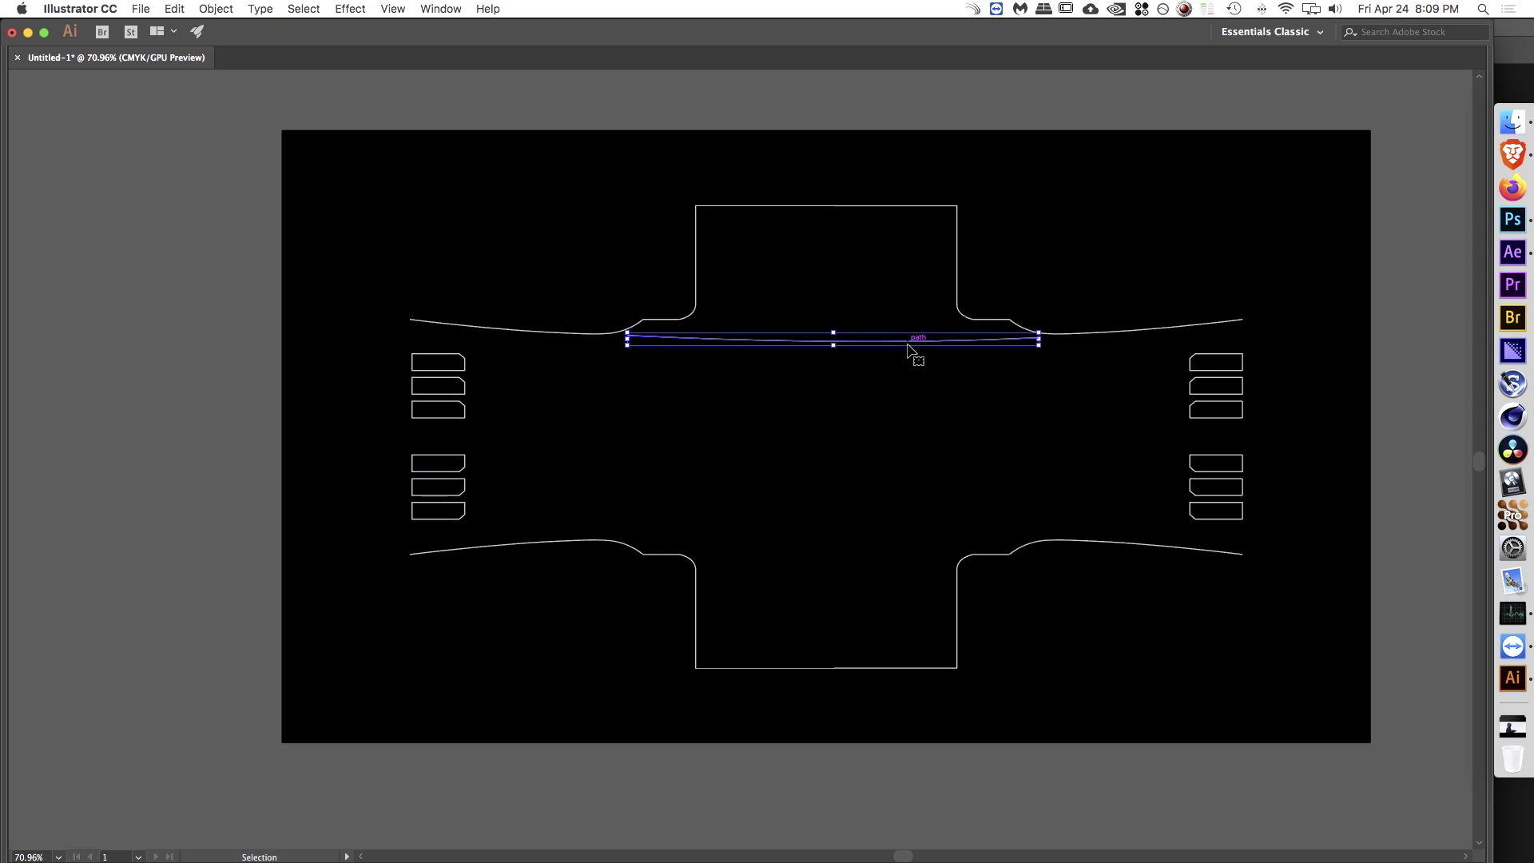
key(Tab)
drag(906, 349, 611, 315)
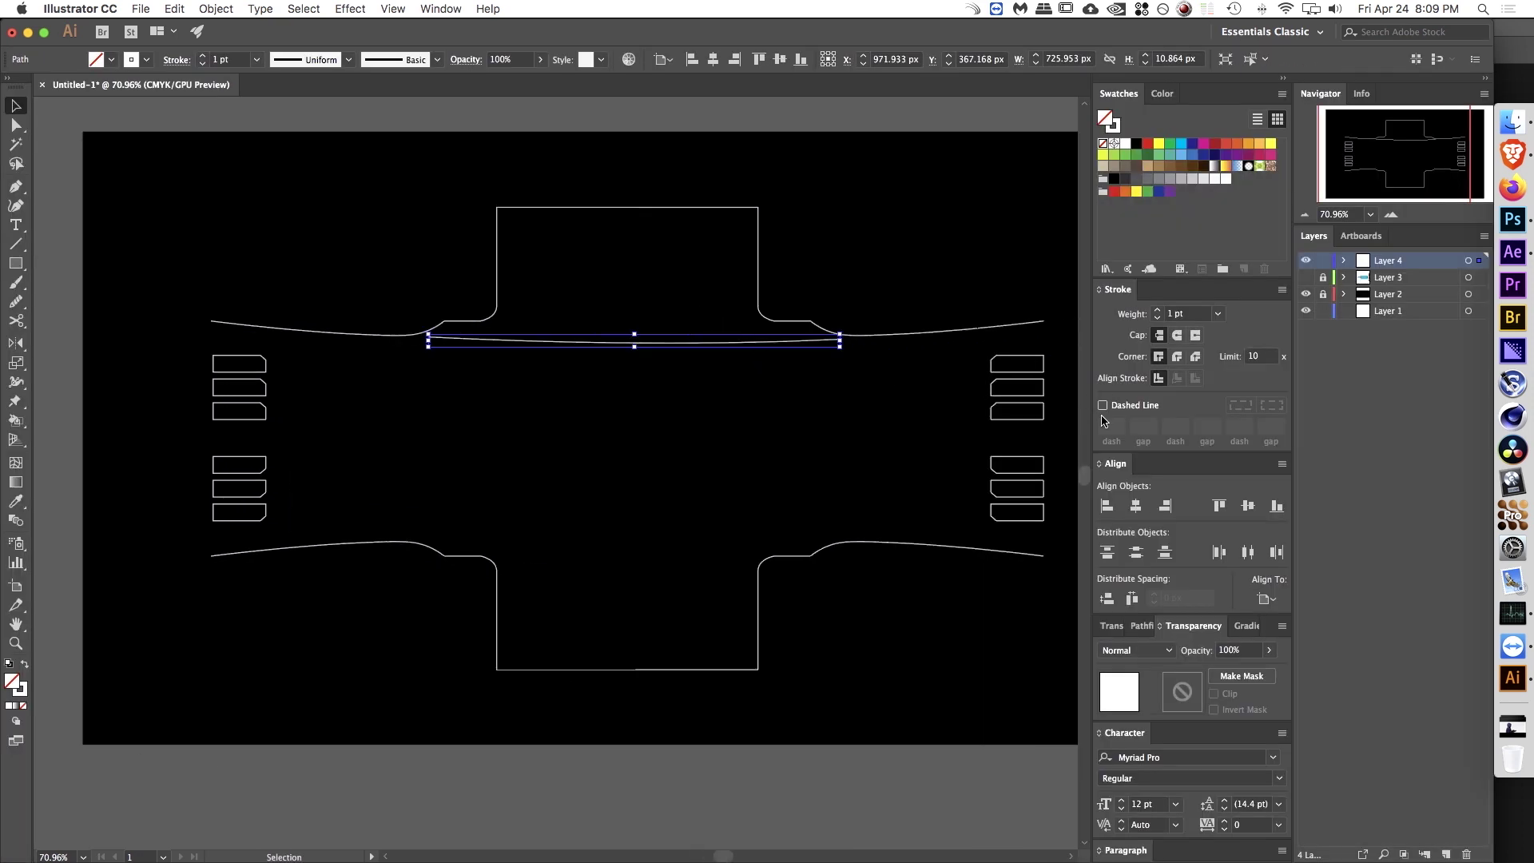
click(1131, 406)
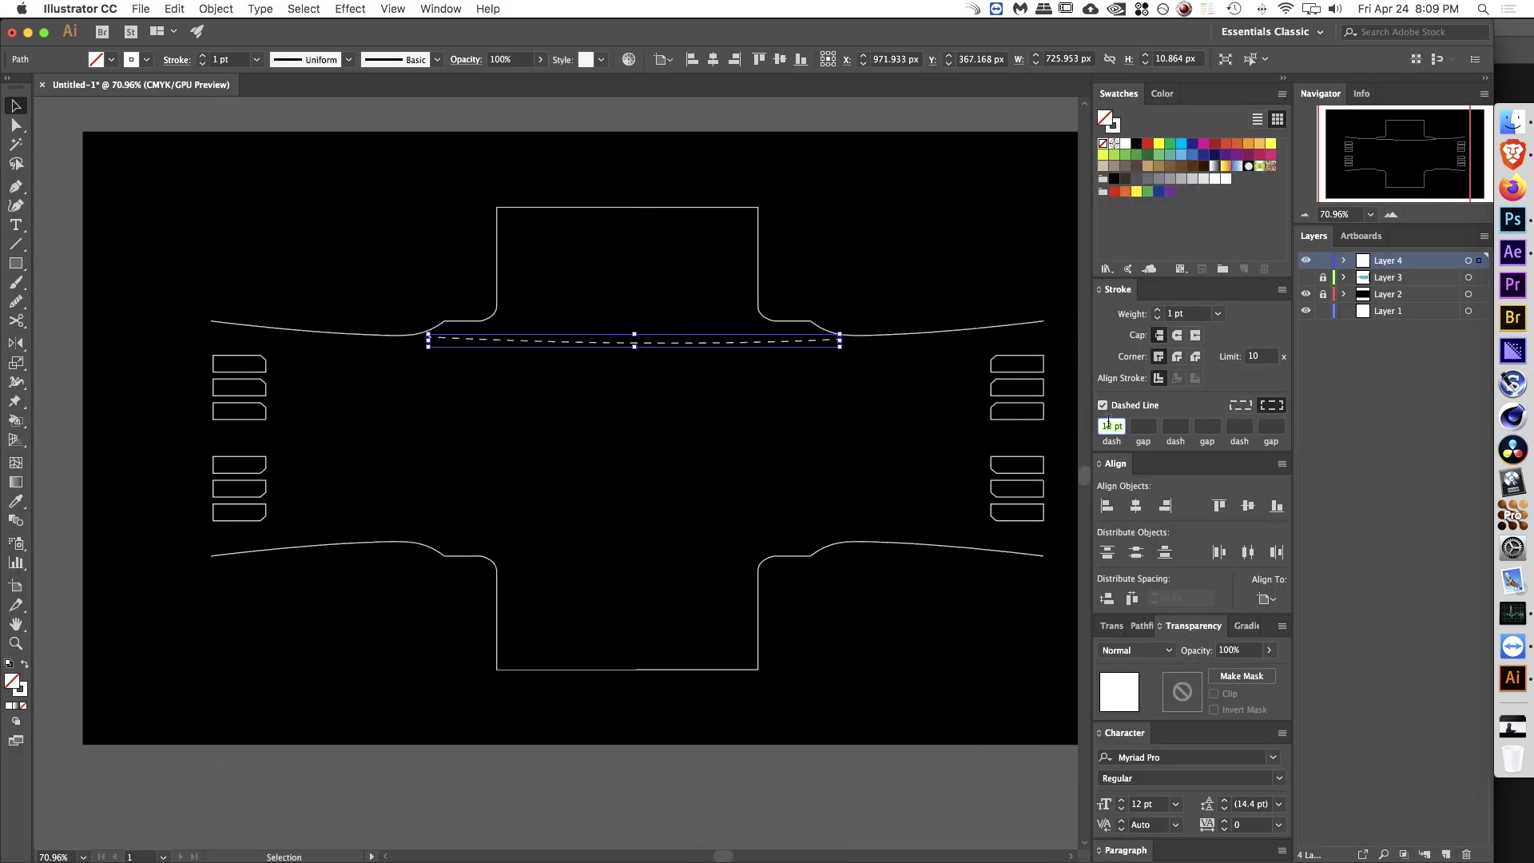
key(Return)
click(1142, 425)
text(5)
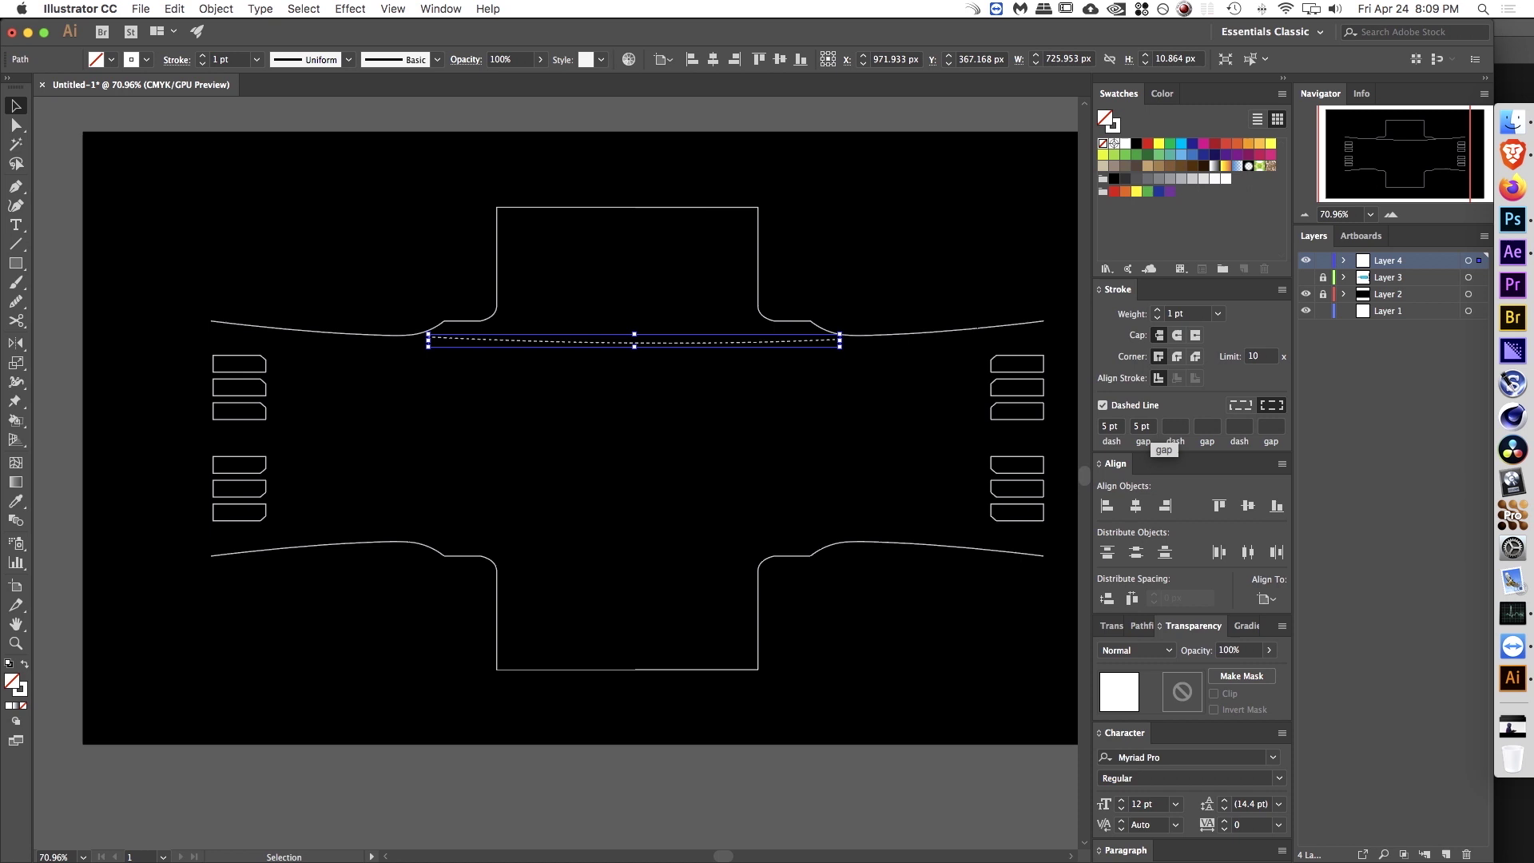
click(733, 378)
Step: Set the dashed curve's gap to 8 pt and its dash to 3 pt
drag(634, 342, 736, 313)
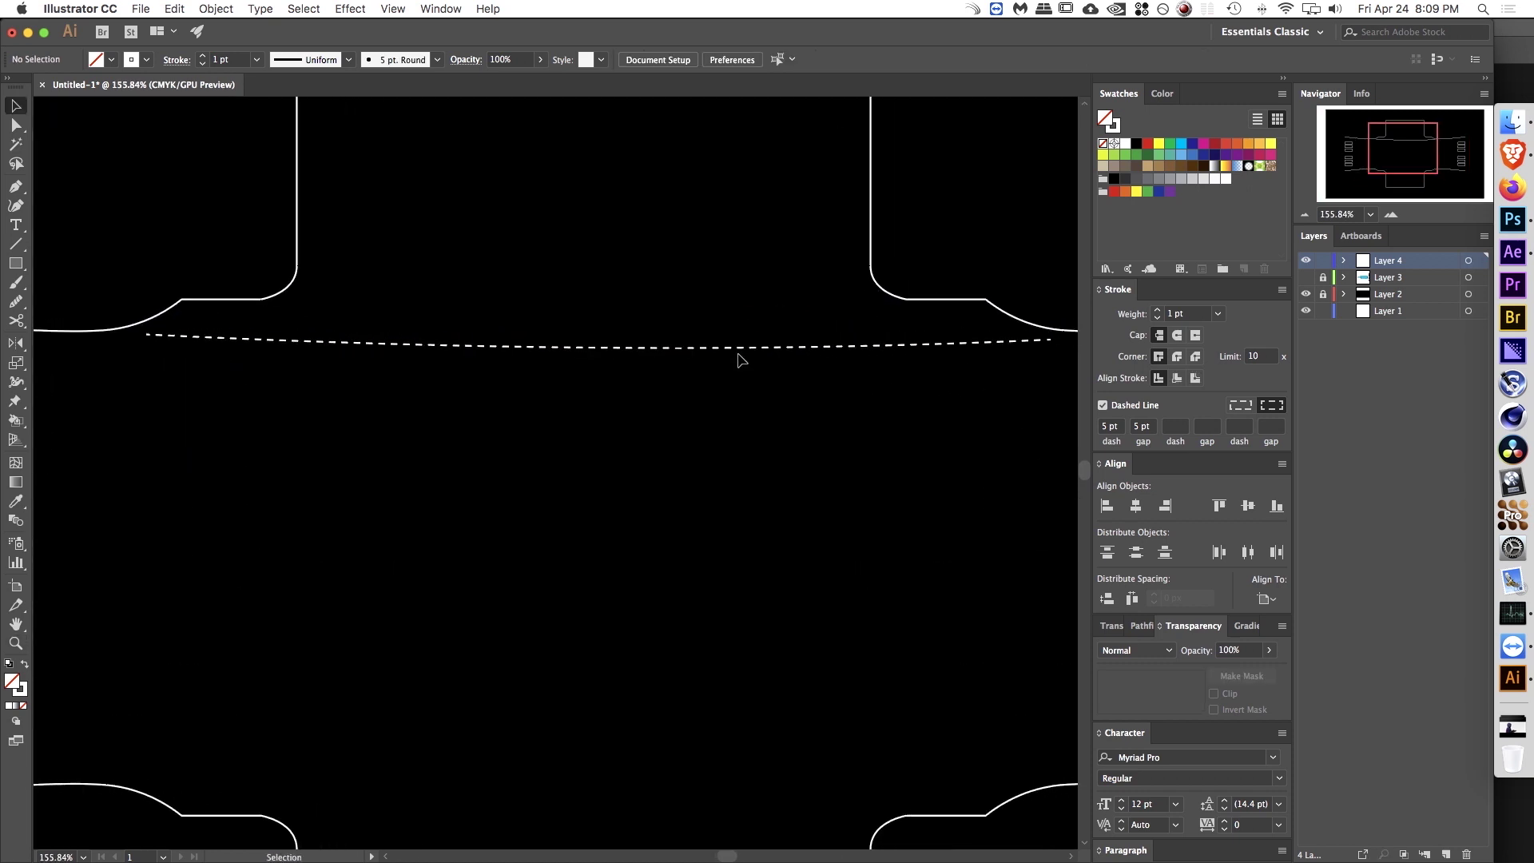
click(743, 349)
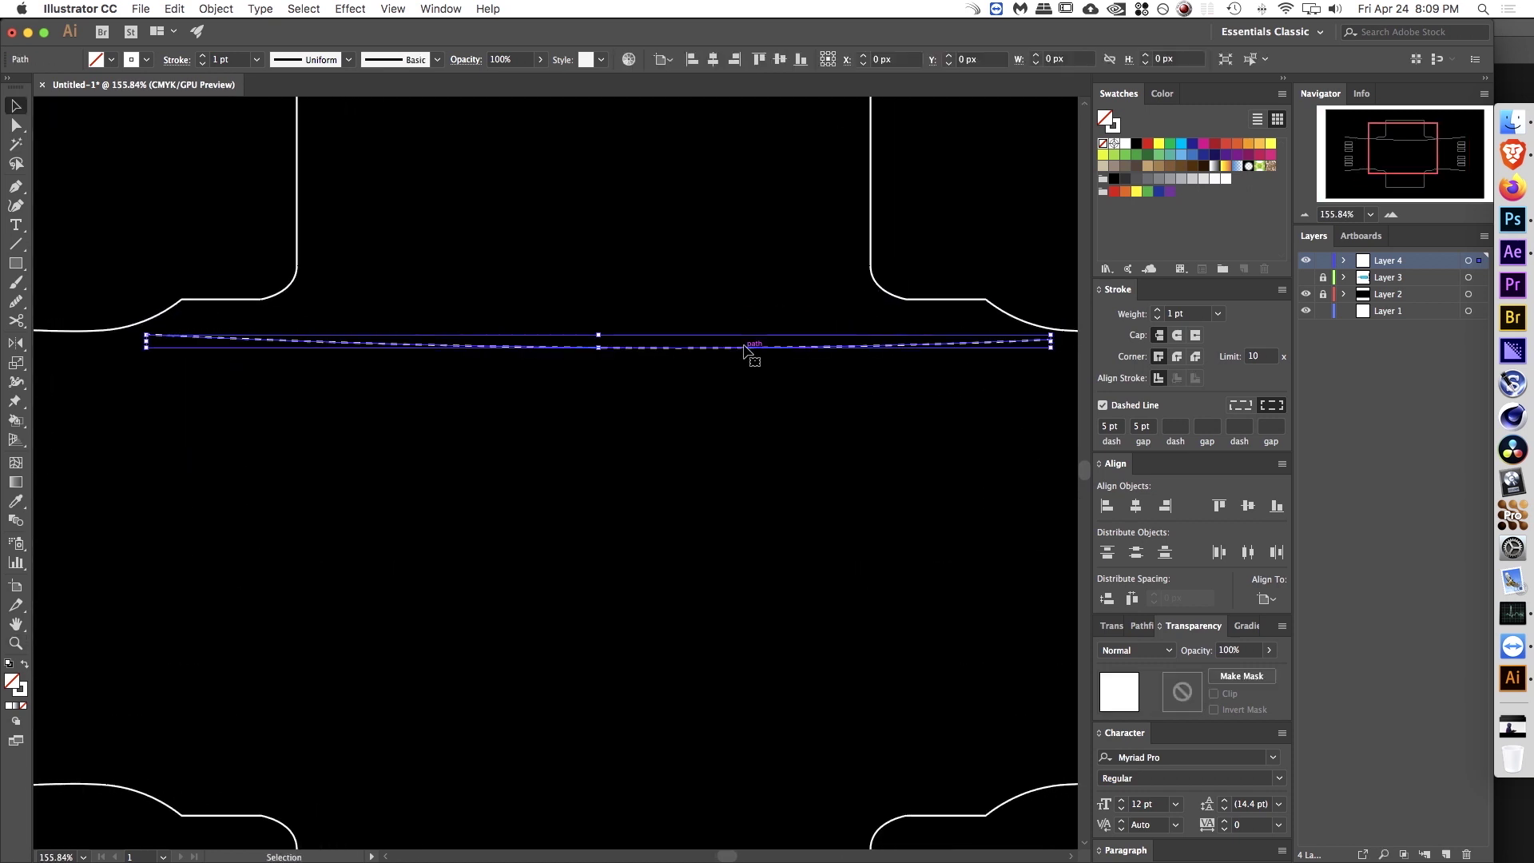
click(1139, 427)
text(8)
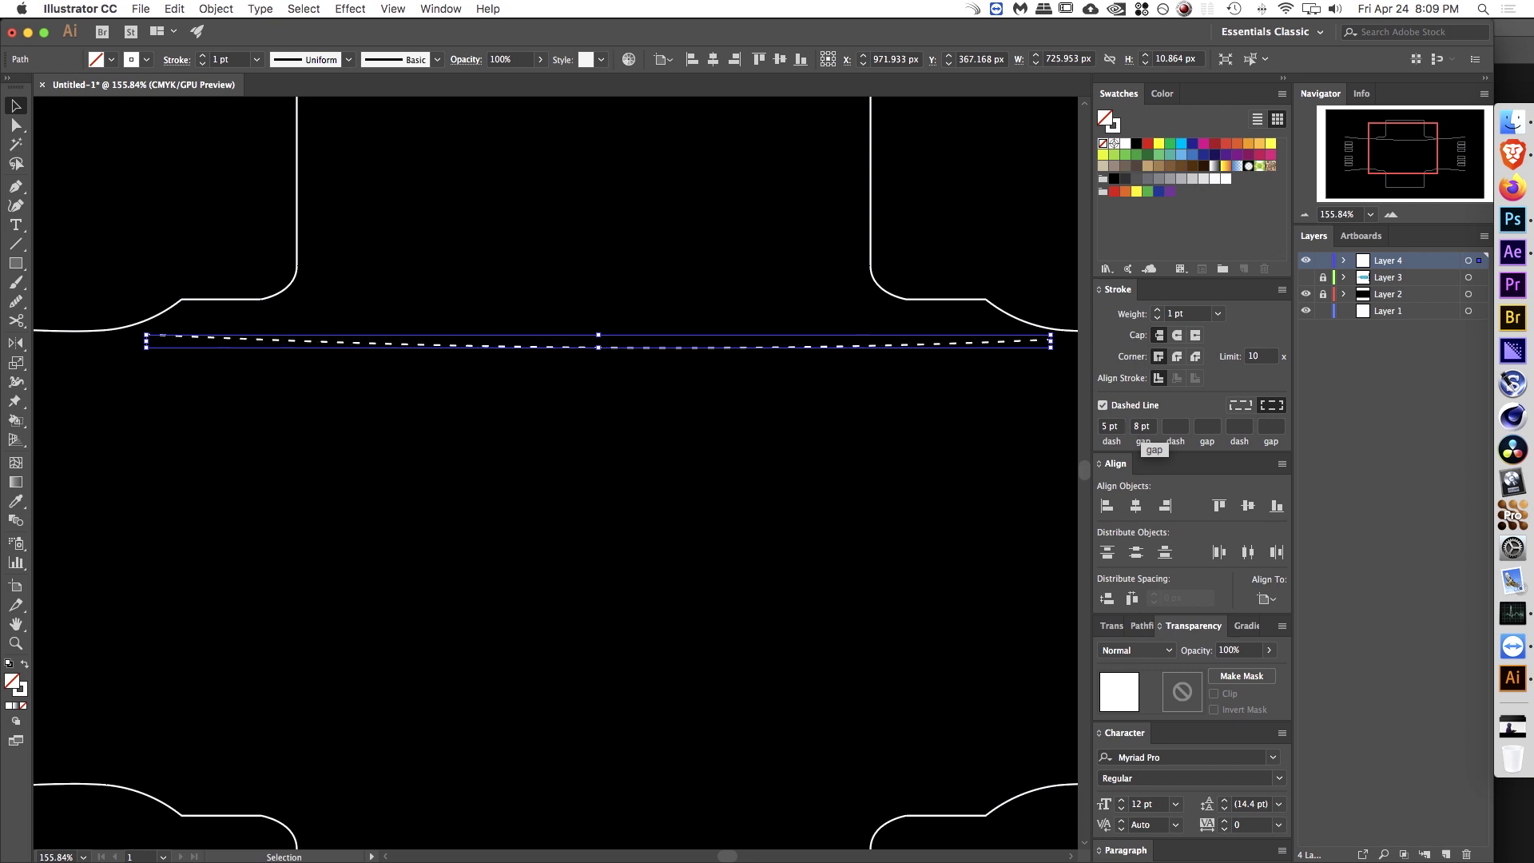
click(910, 415)
click(1108, 426)
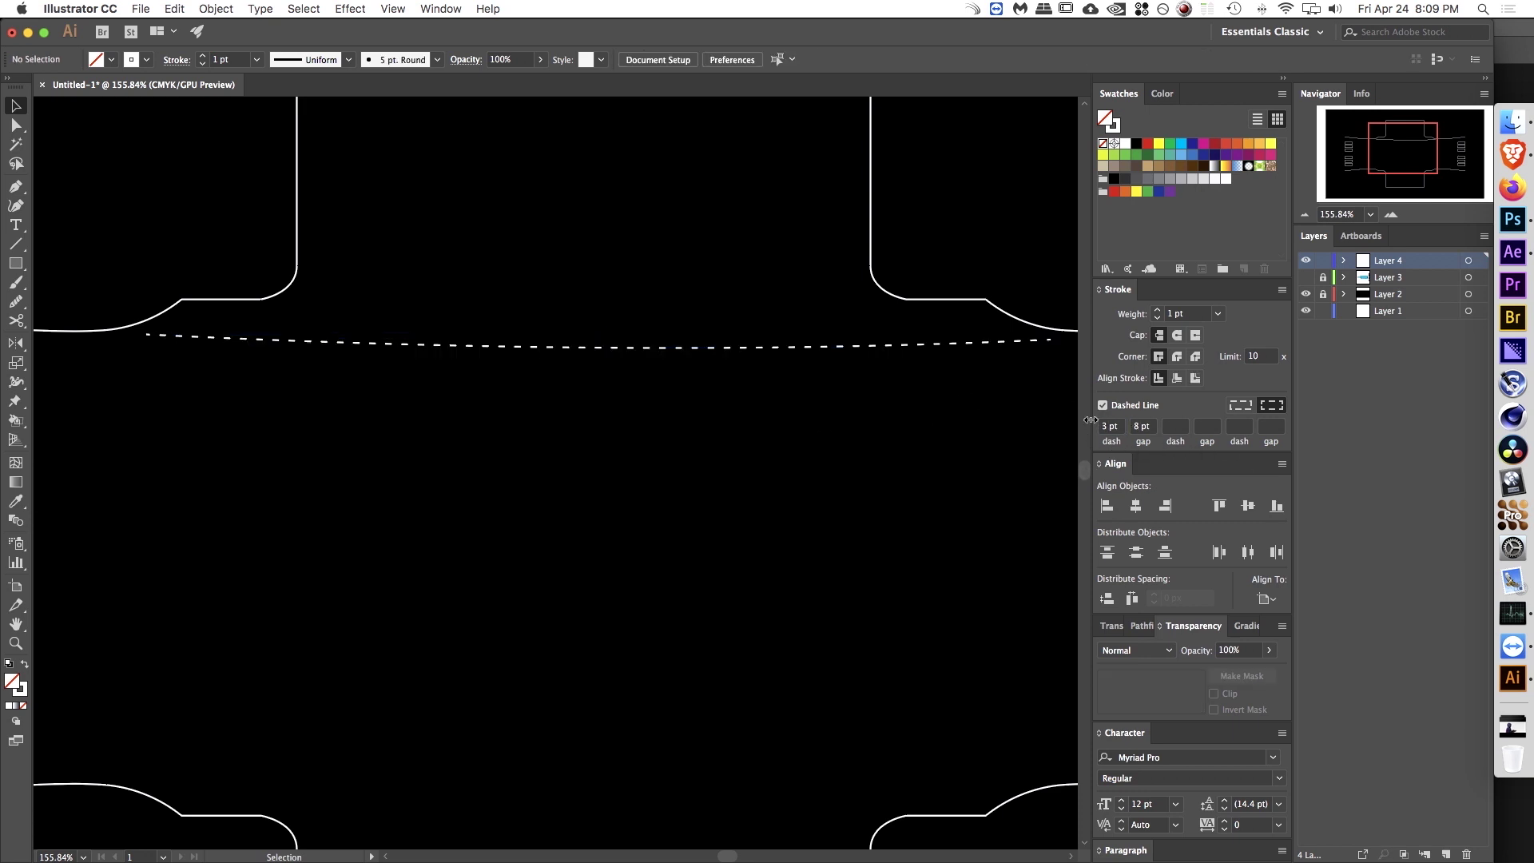
click(765, 347)
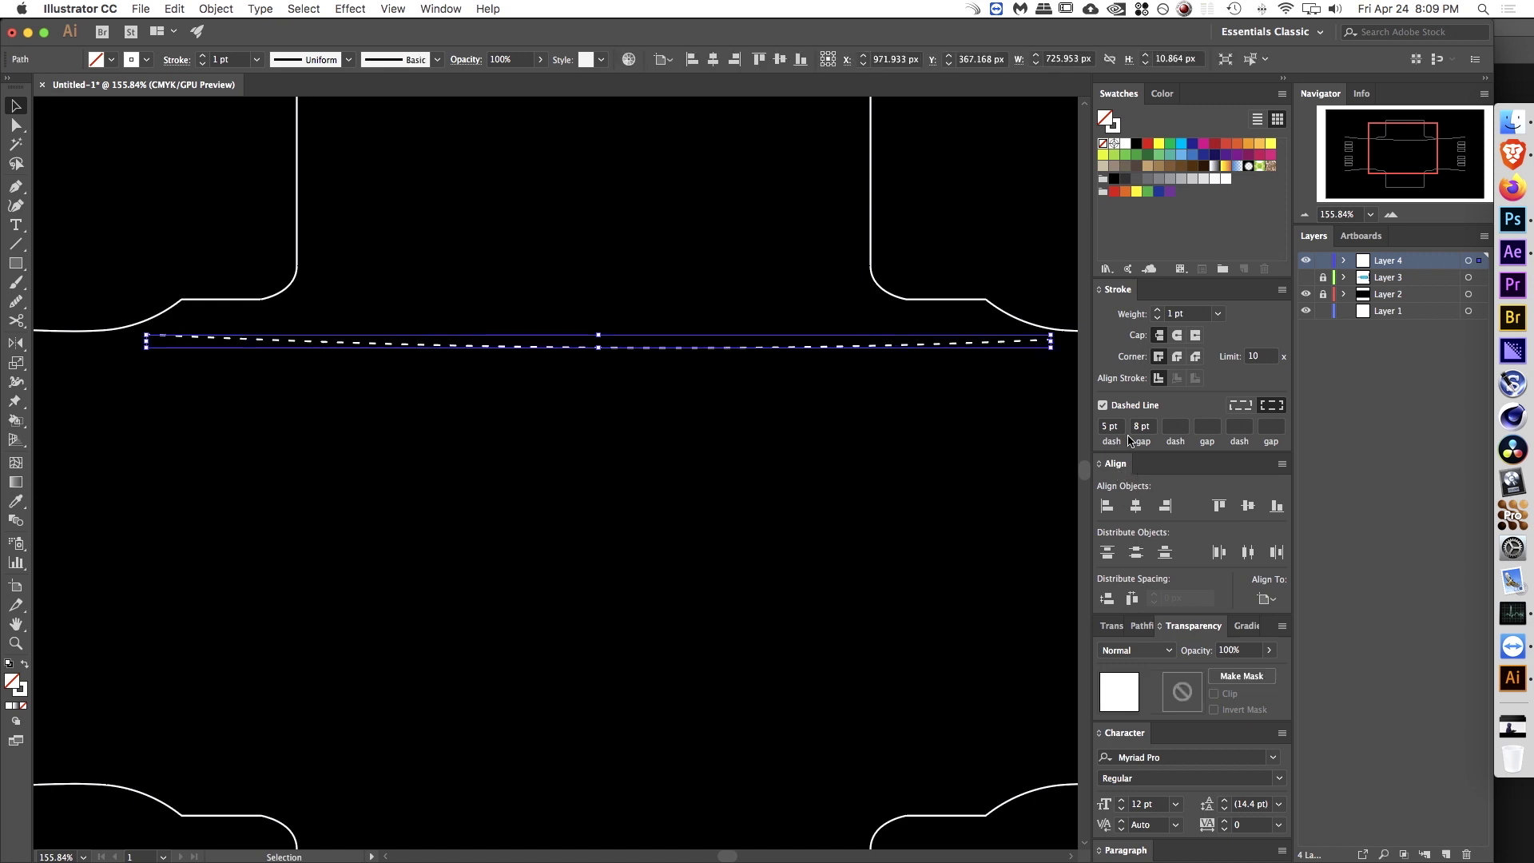
text(3)
key(Return)
Step: Duplicate the dashed curve down to the lower outline and reflect the copy vertically
key(super+0)
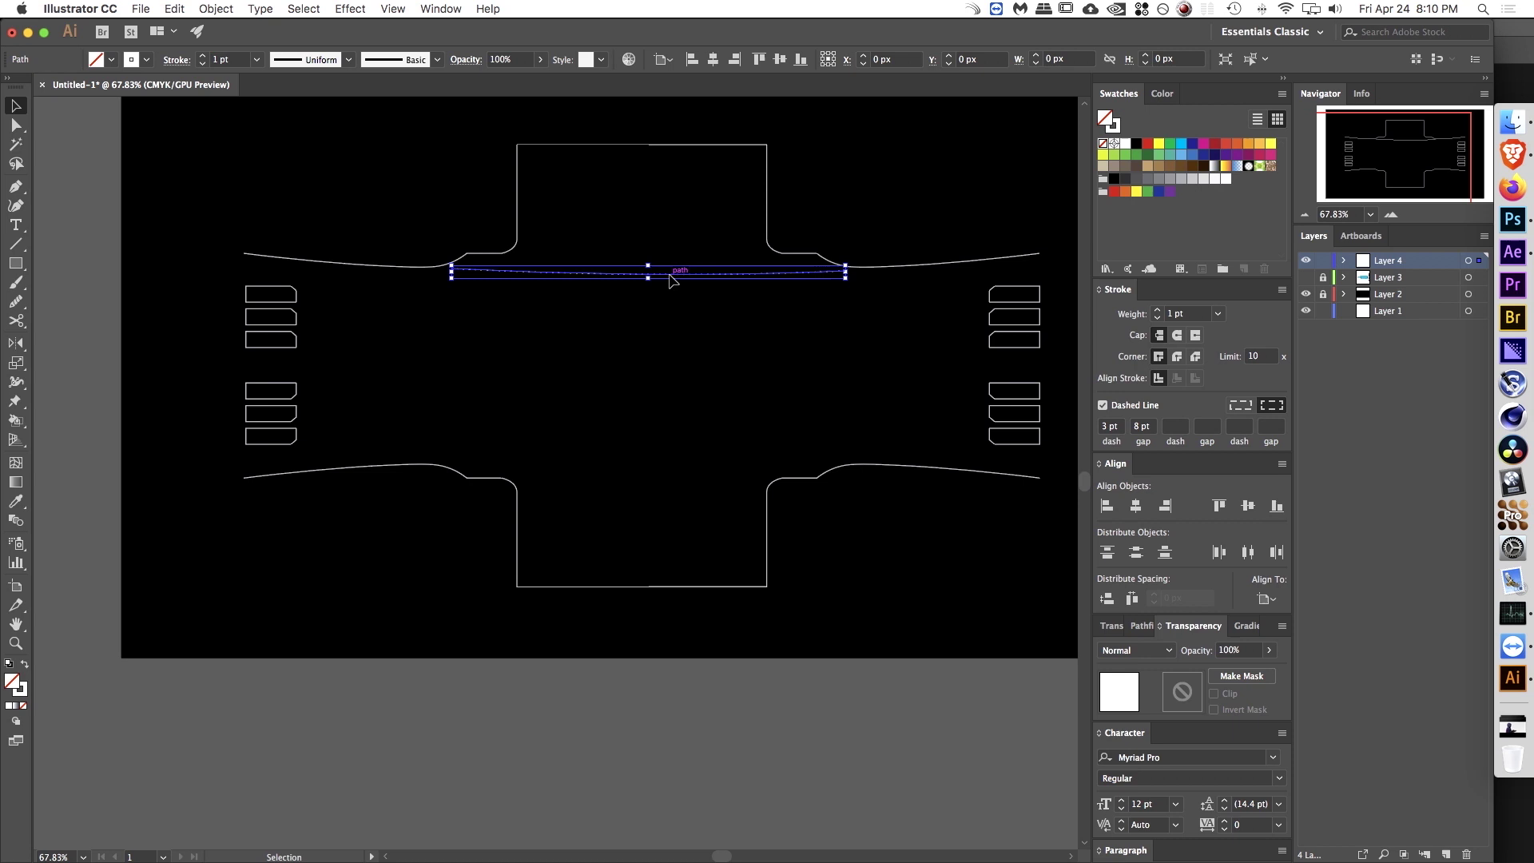
drag(729, 274, 665, 462)
key(o)
key(v)
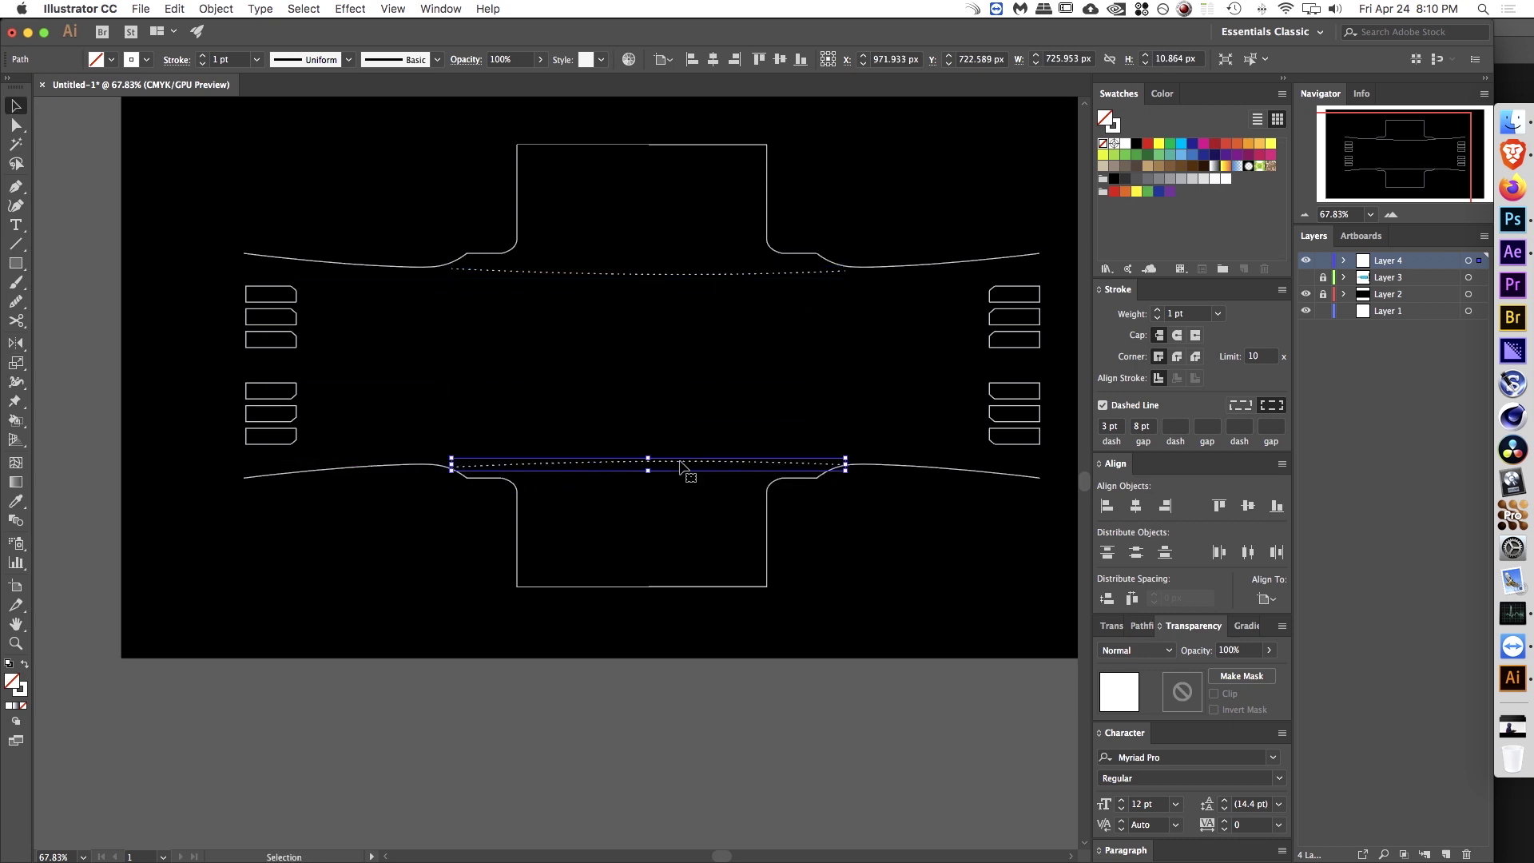
Step: Group the upper and lower dashed curves and align the group to the artboard's centre
shift+click(660, 269)
key(super+g)
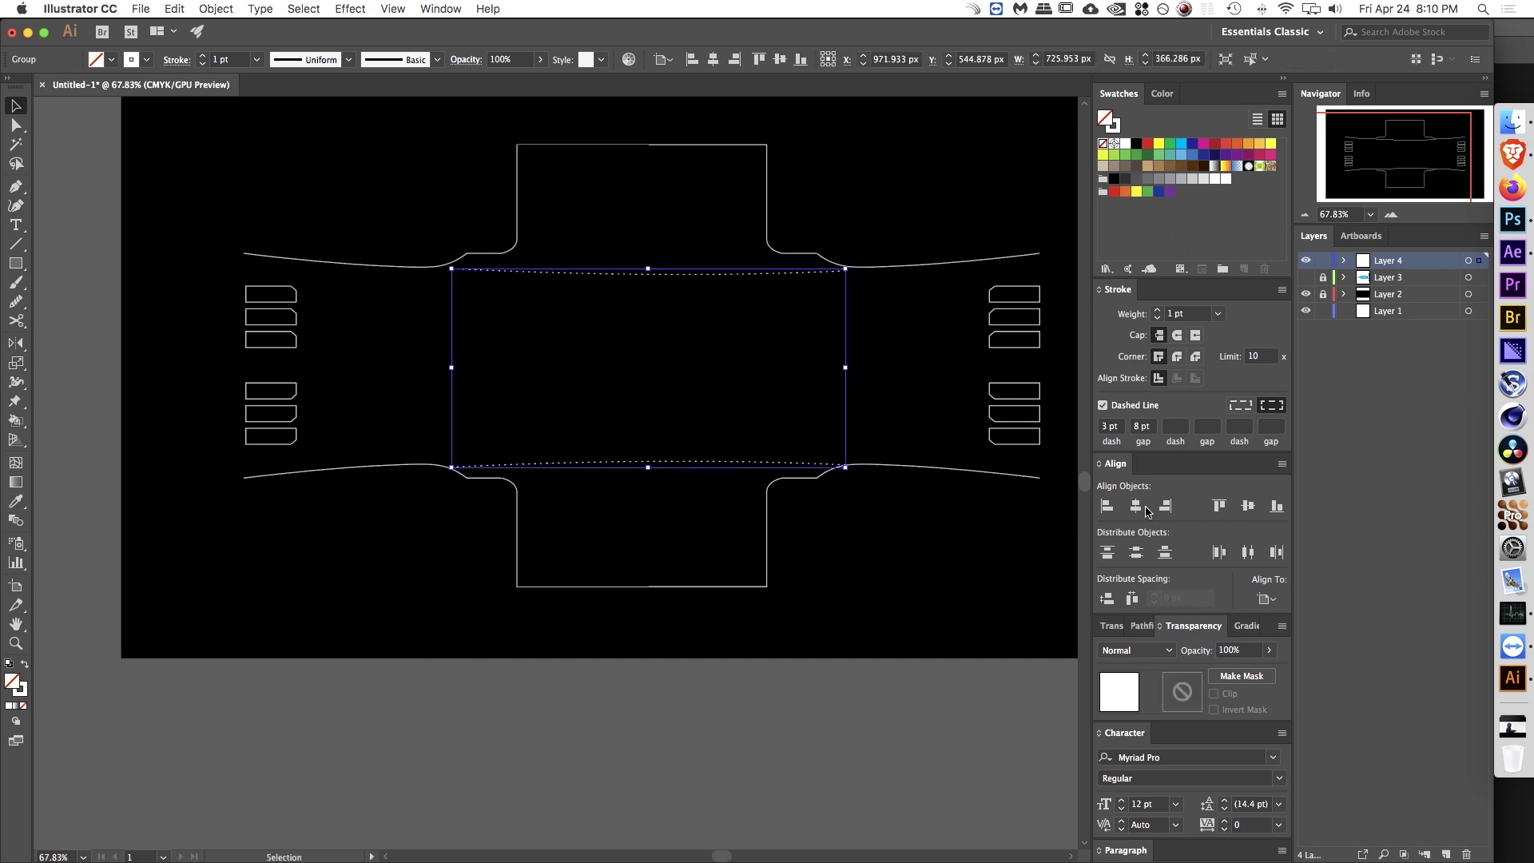
click(856, 216)
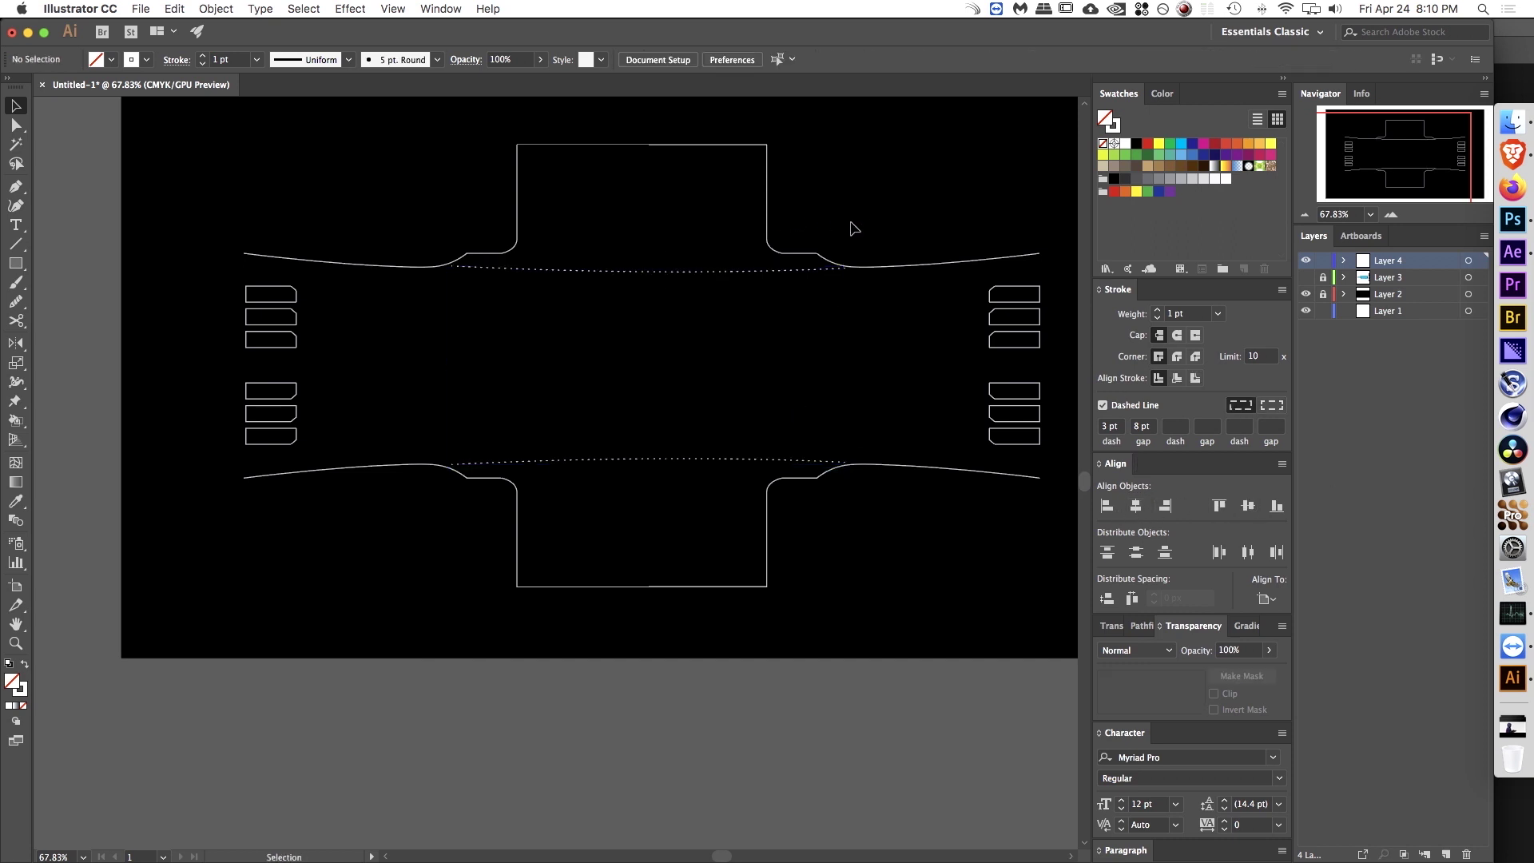
Step: Show the bottle reference image on Layer 3 and bring its cap into close view
key(space)
drag(731, 332, 706, 381)
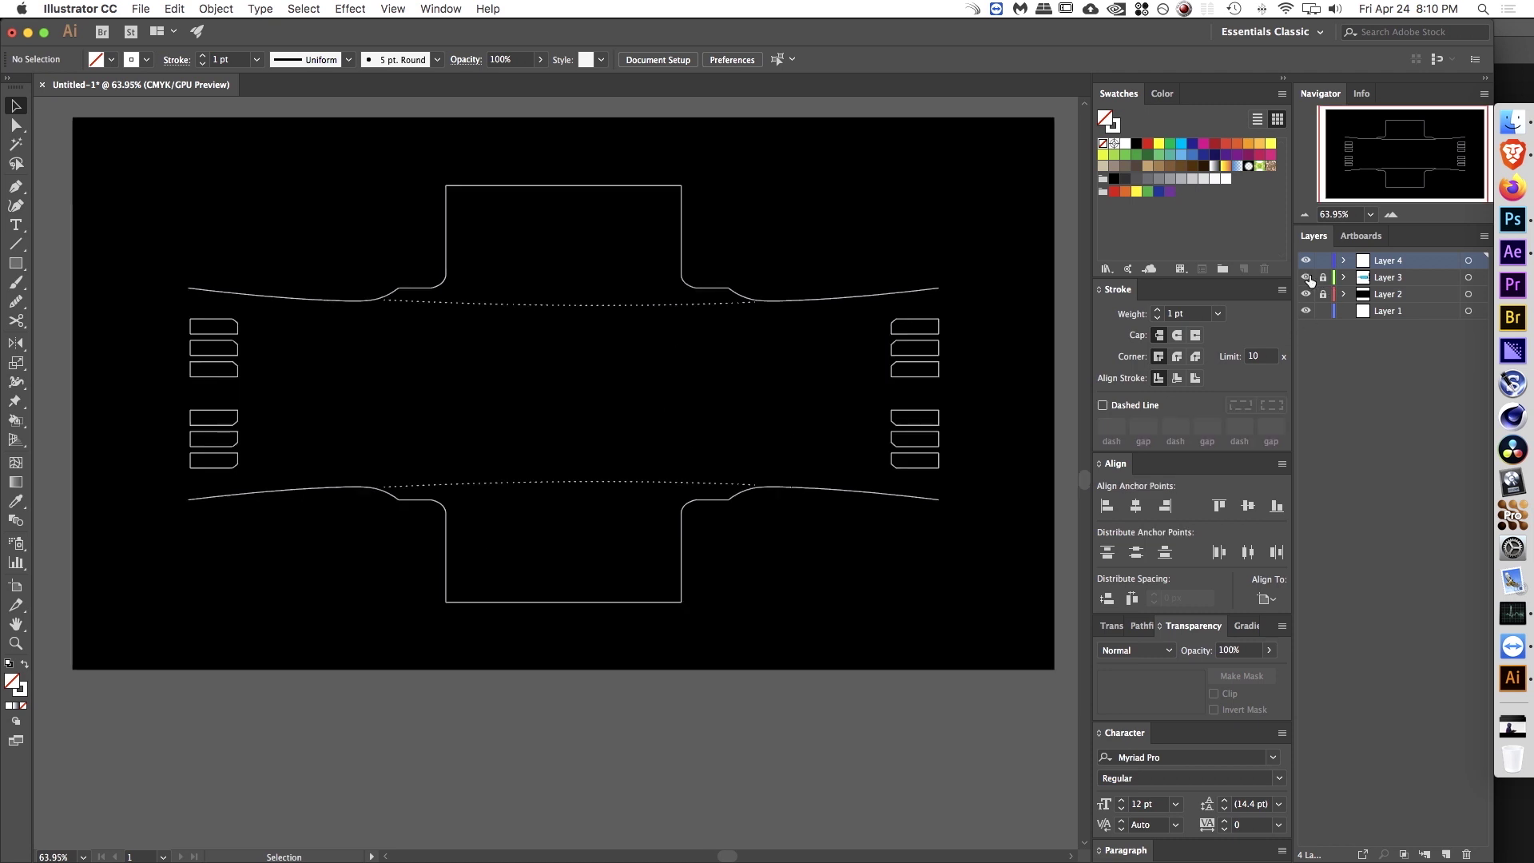
click(1306, 277)
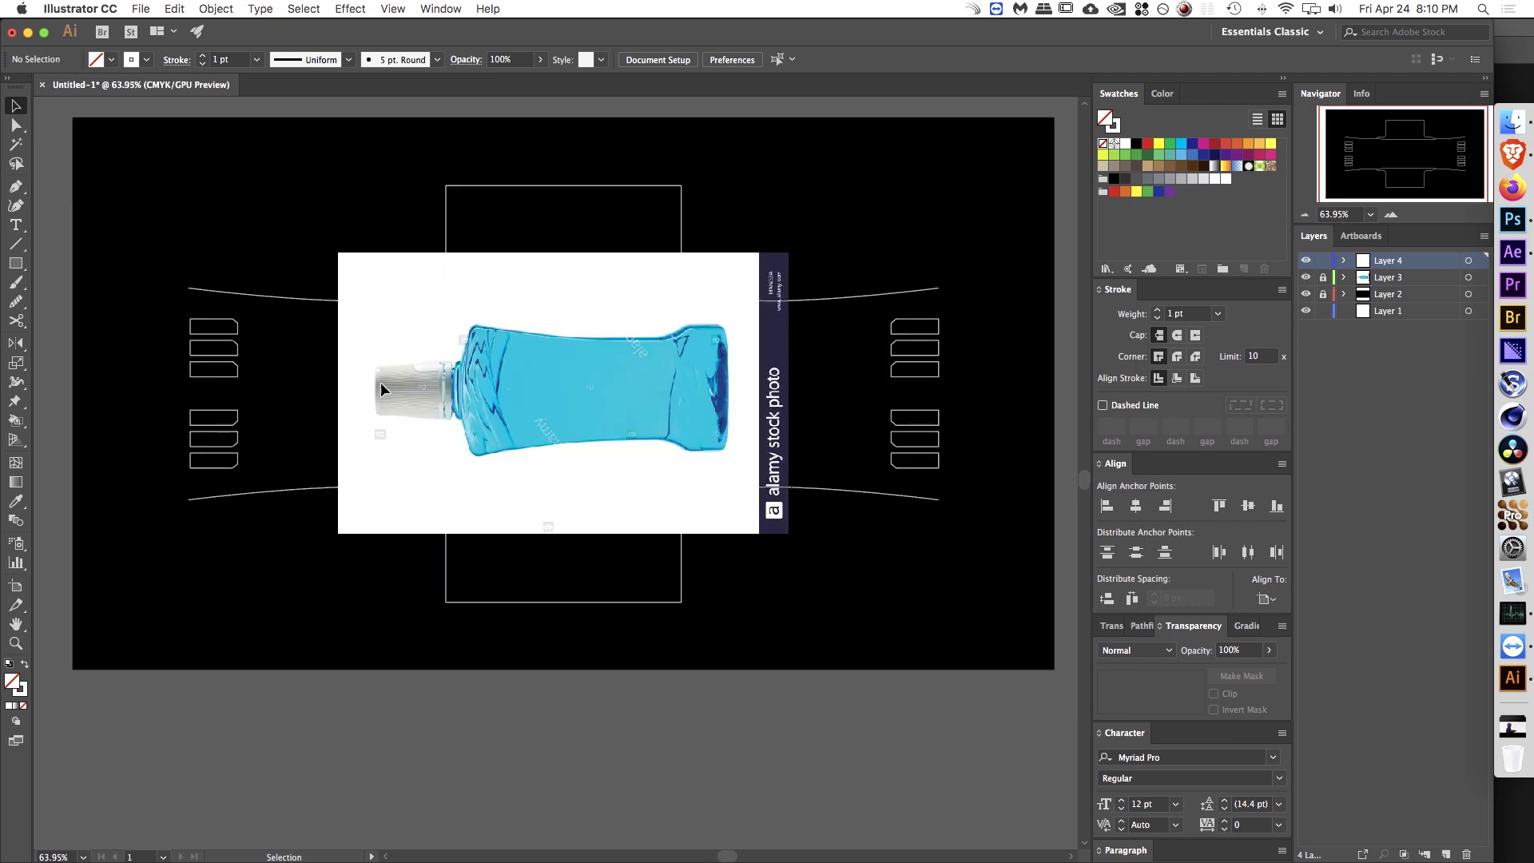
key(z)
drag(394, 393, 543, 387)
drag(515, 461, 611, 456)
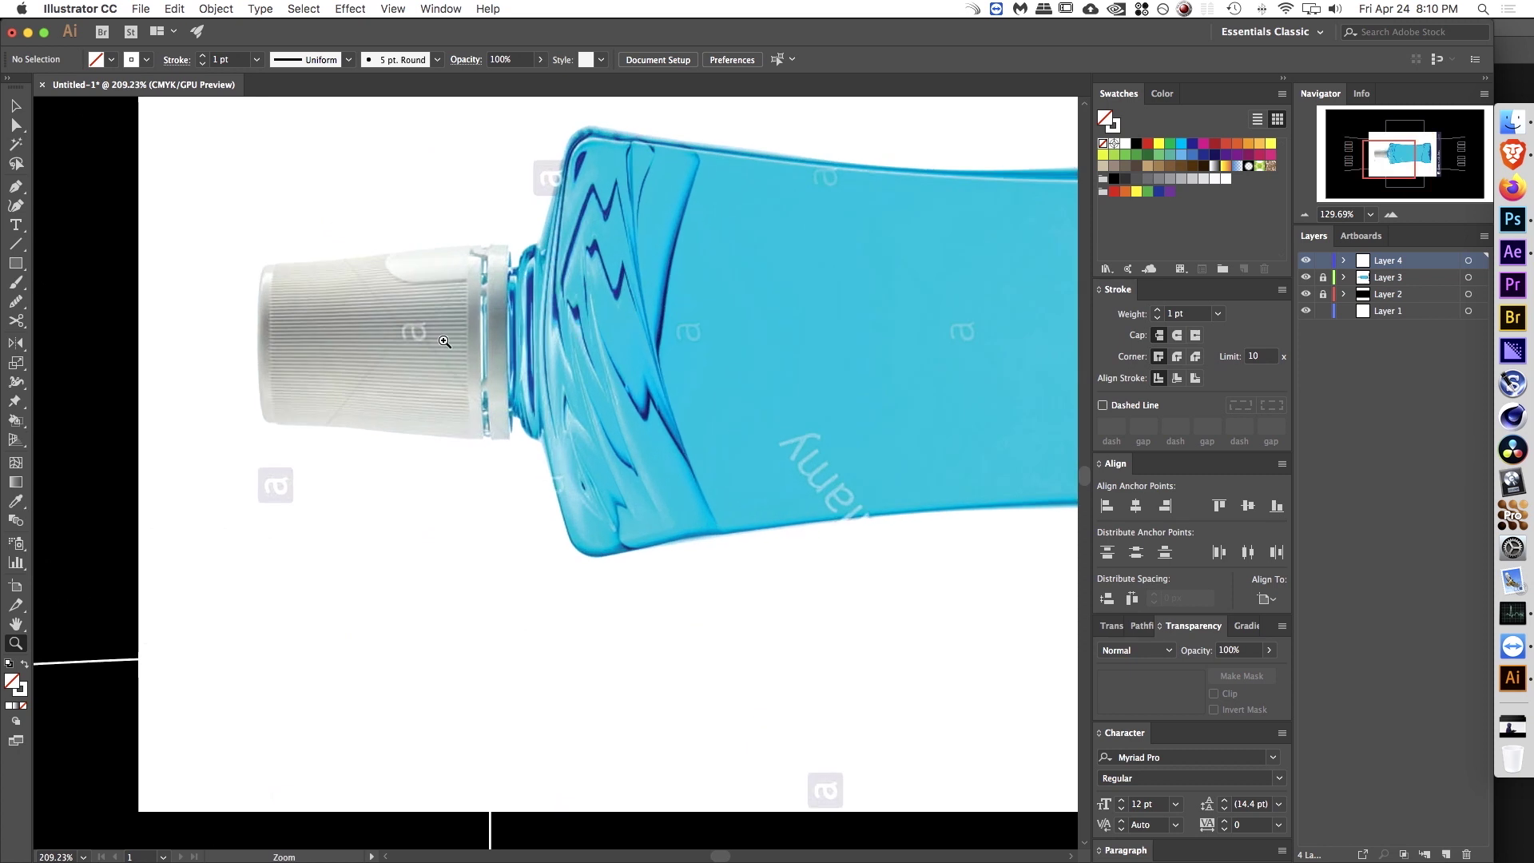
Step: Trace the cap's left side, lower edge and part of its right side as one open Pen path
key(p)
click(265, 264)
drag(265, 416, 281, 500)
click(266, 417)
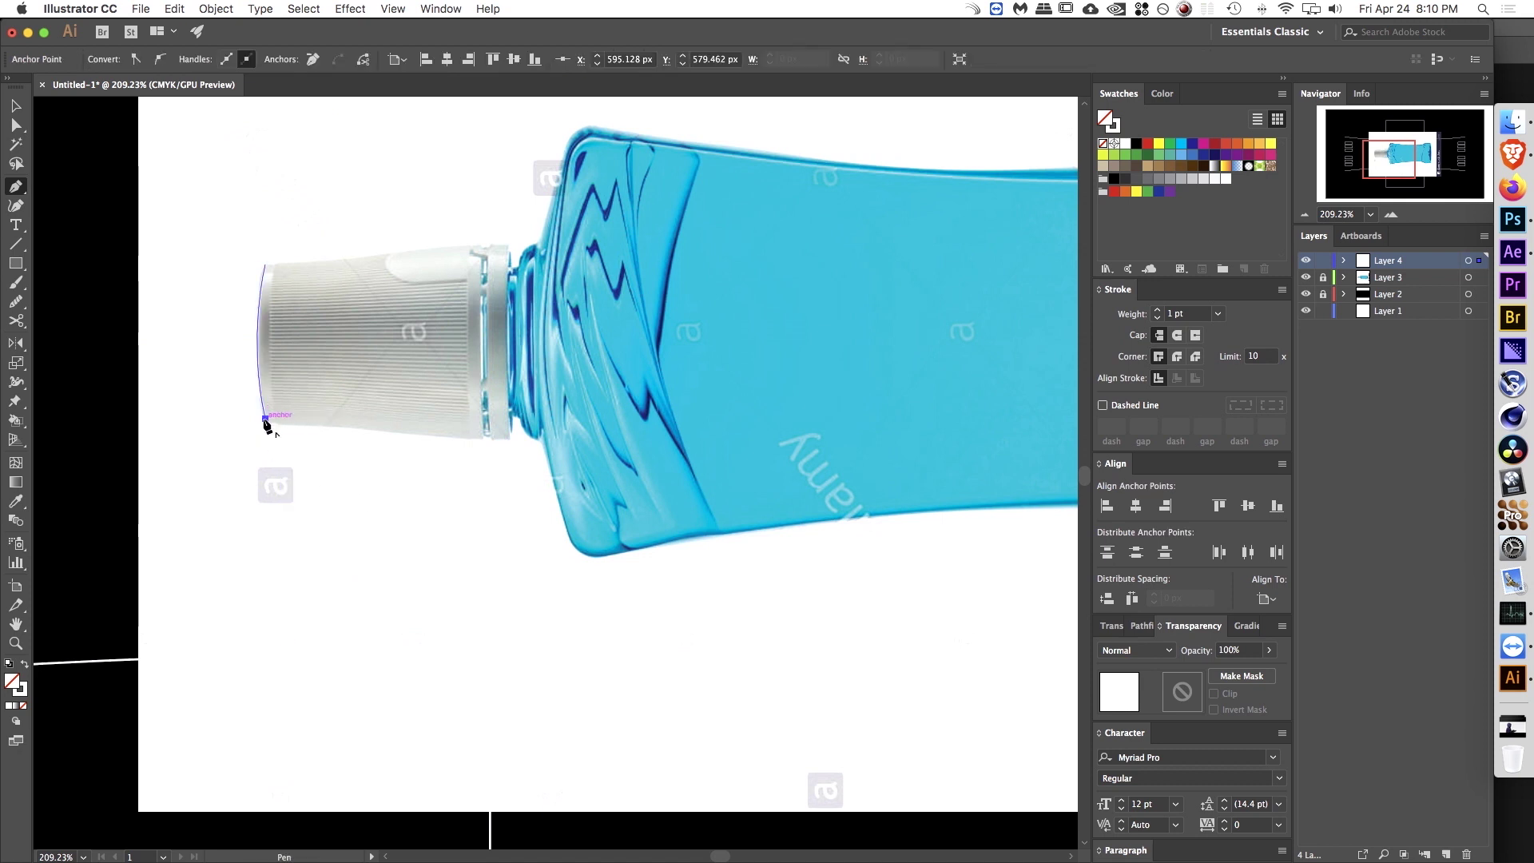
drag(384, 425, 500, 438)
click(329, 426)
click(441, 437)
click(482, 440)
drag(489, 301, 483, 318)
key(v)
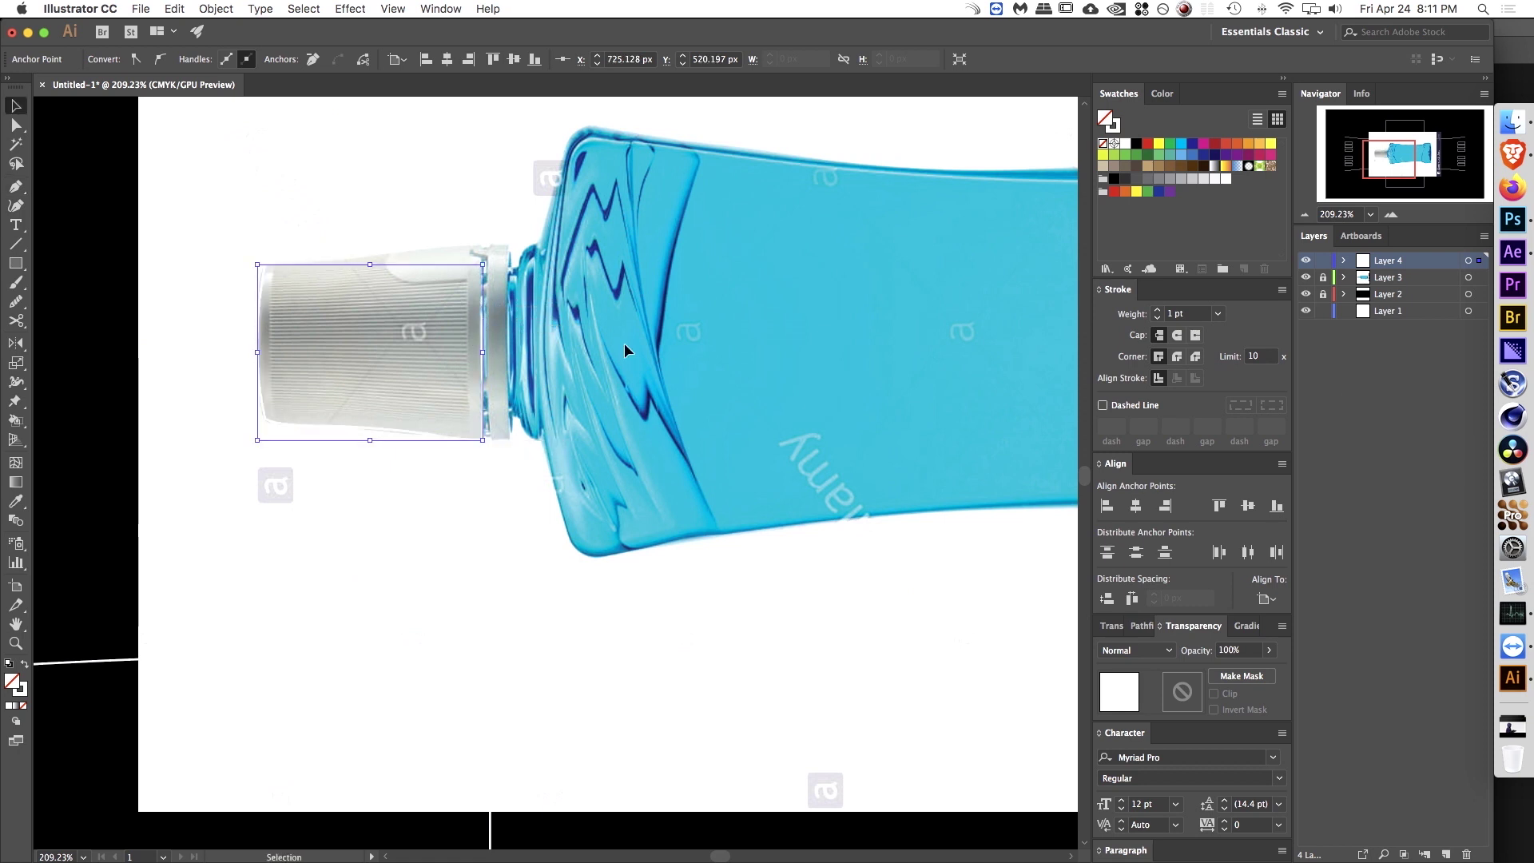
Step: Hide the reference layer, cut the traced cap path halfway up its left side and delete the upper piece
click(1306, 277)
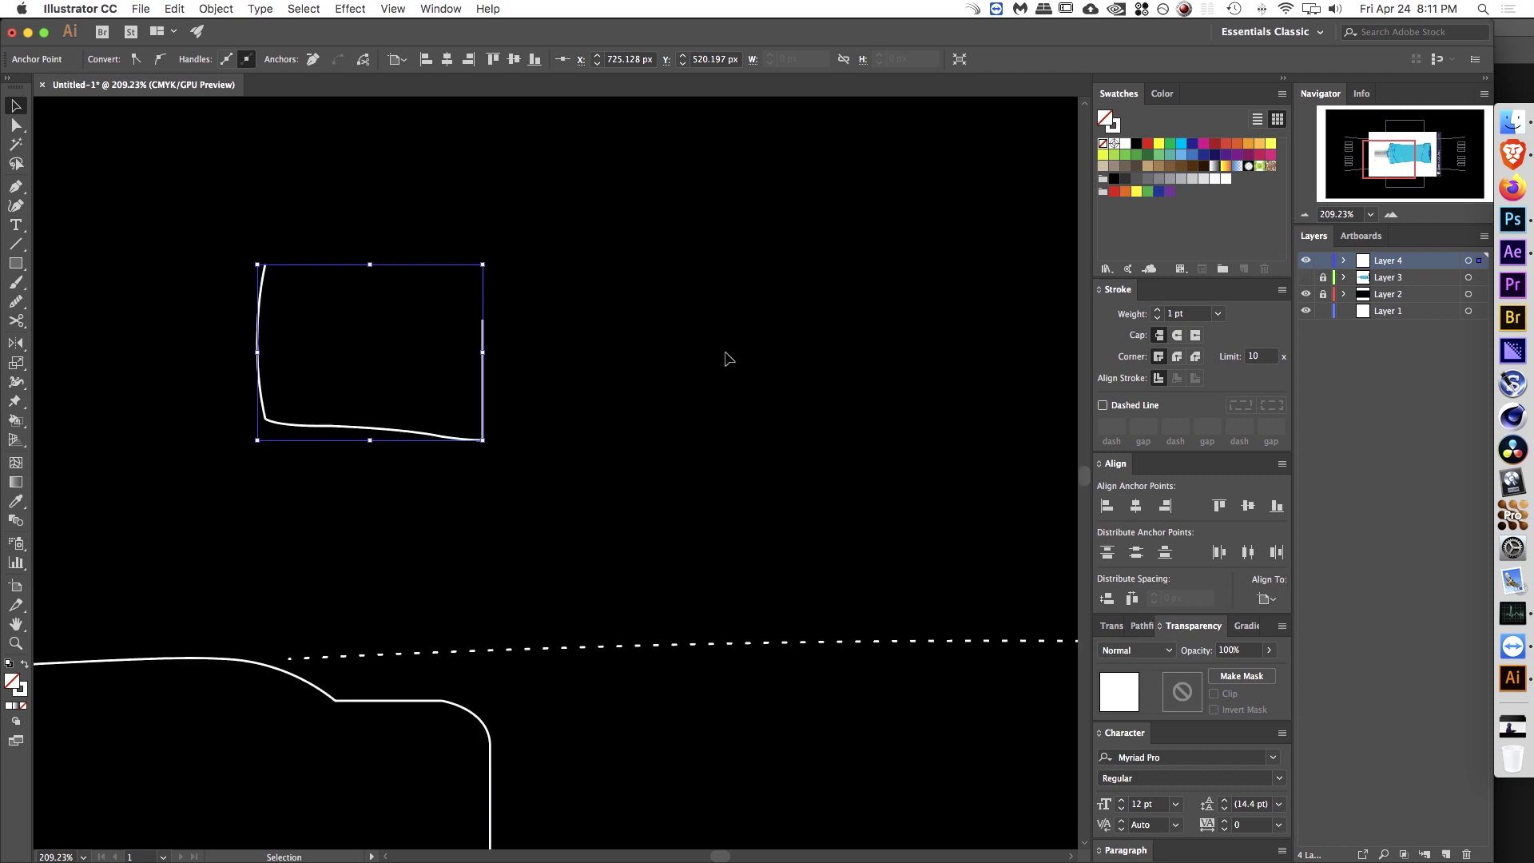
click(264, 272)
key(c)
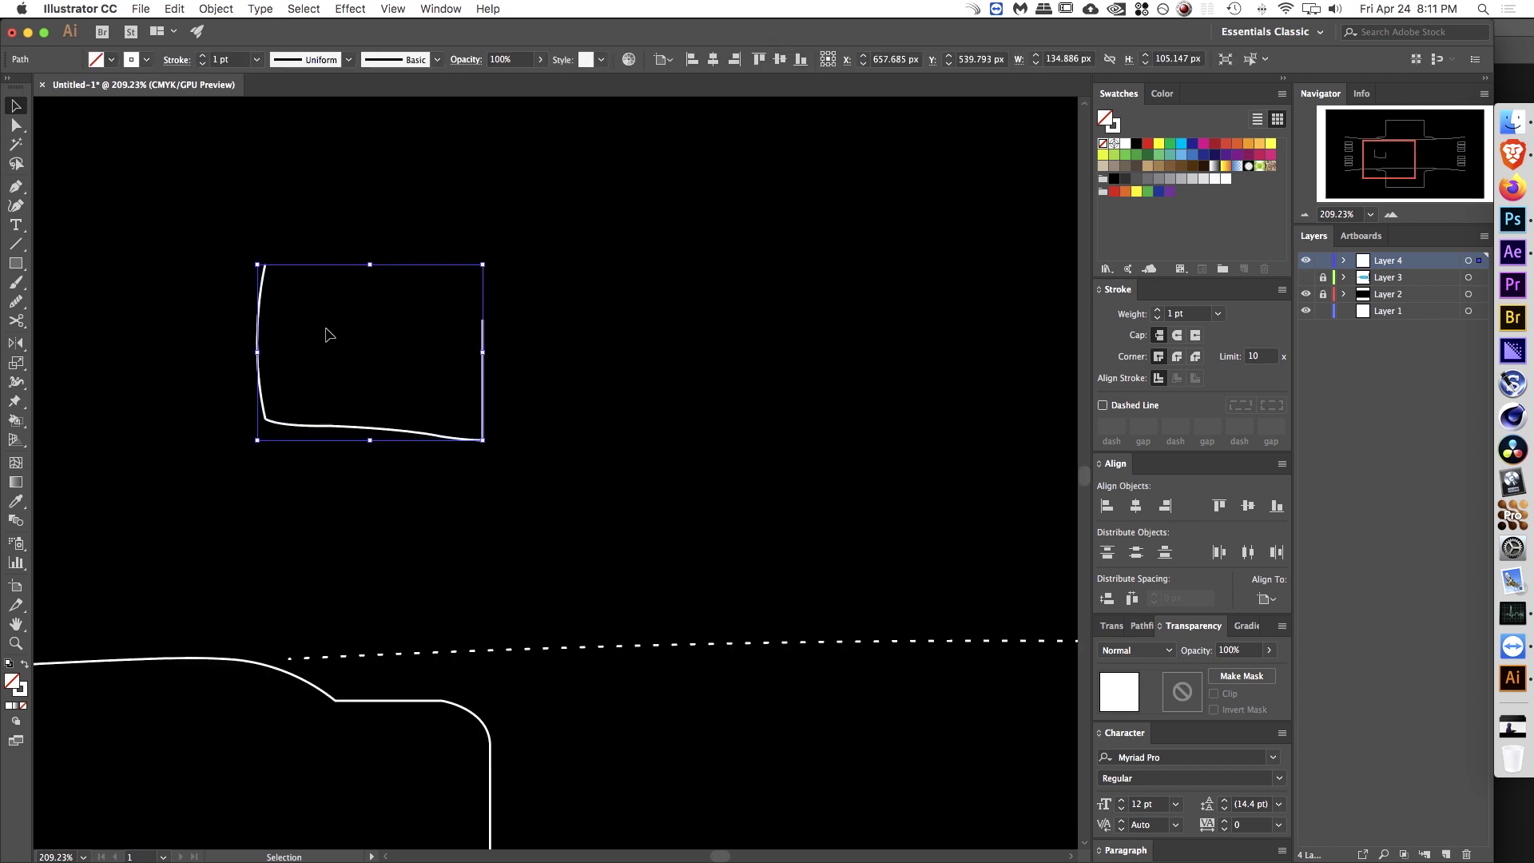
click(261, 341)
key(v)
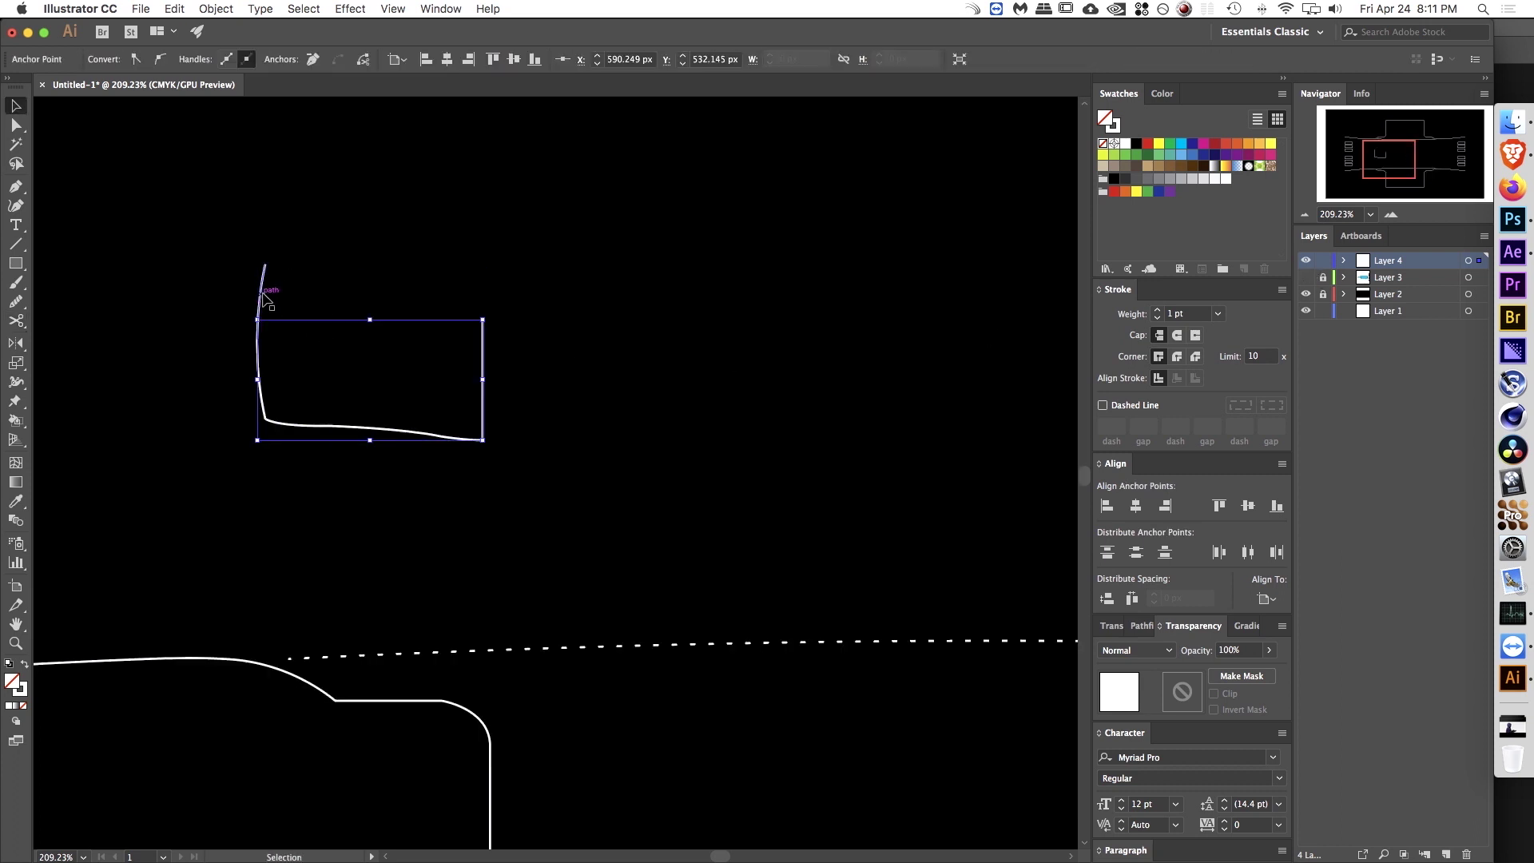
click(264, 299)
key(Delete)
click(258, 350)
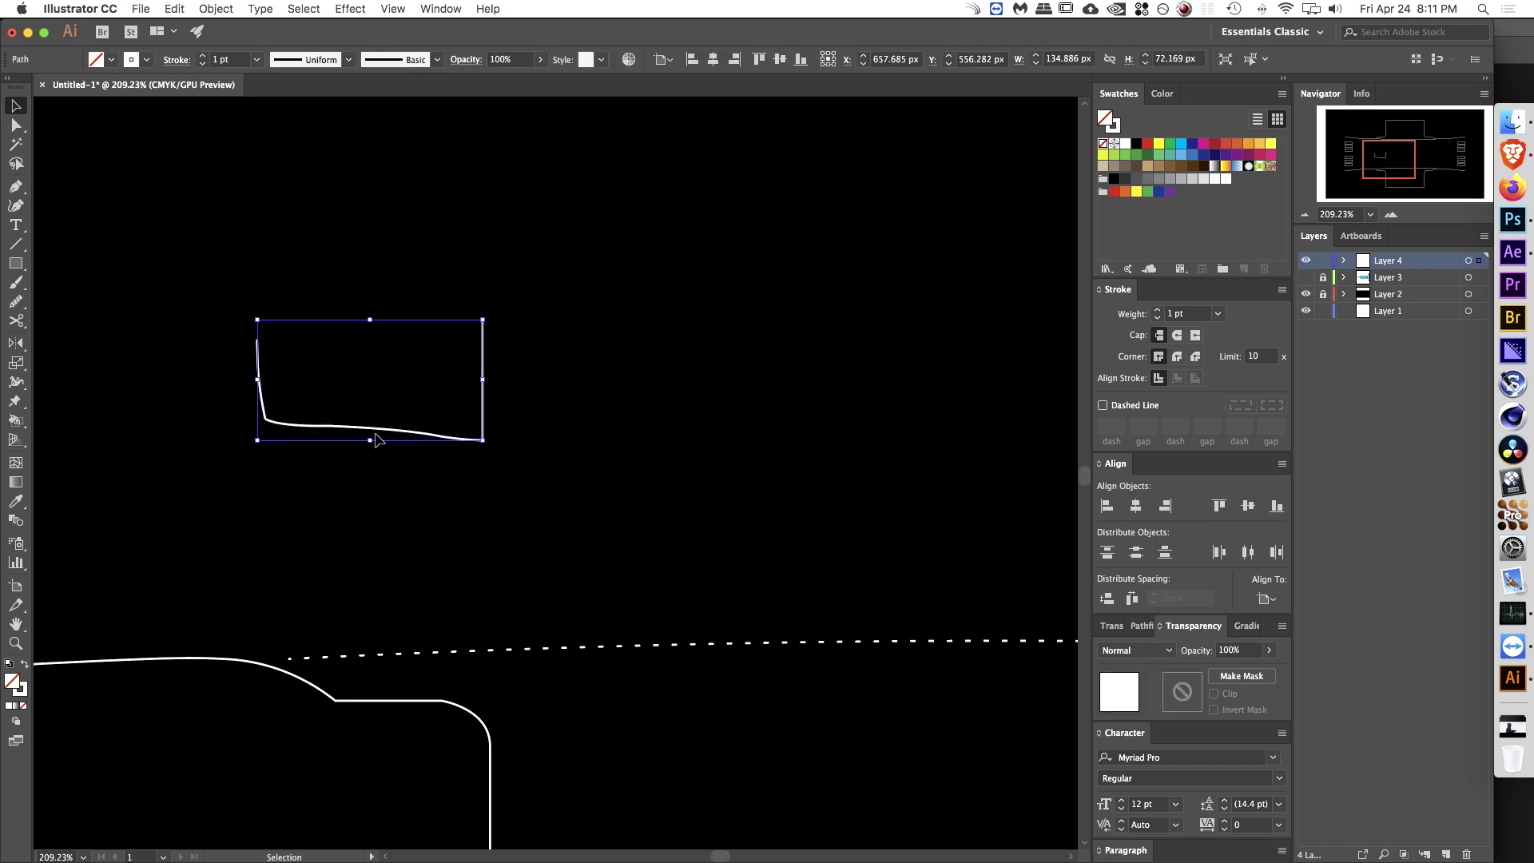
Step: Duplicate the half-cap path upward and reflect the copy vertically to form the upper half
alt+drag(387, 427, 386, 299)
key(o)
drag(368, 353, 366, 239)
key(v)
click(349, 271)
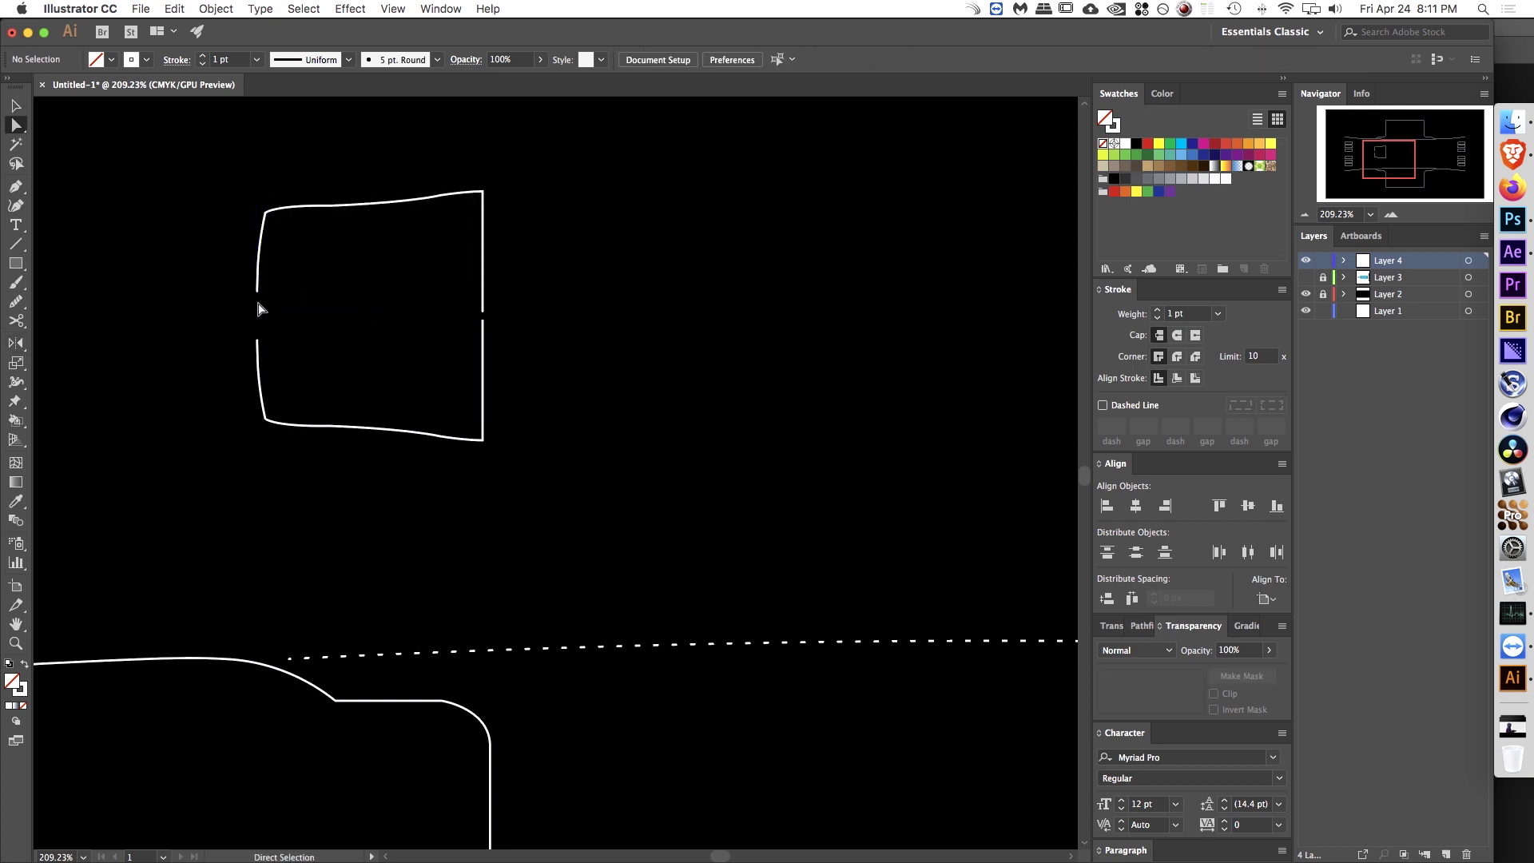
Step: Join the open ends of the two cap halves on both sides into one closed outline
key(a)
click(258, 343)
shift+click(257, 339)
key(super+j)
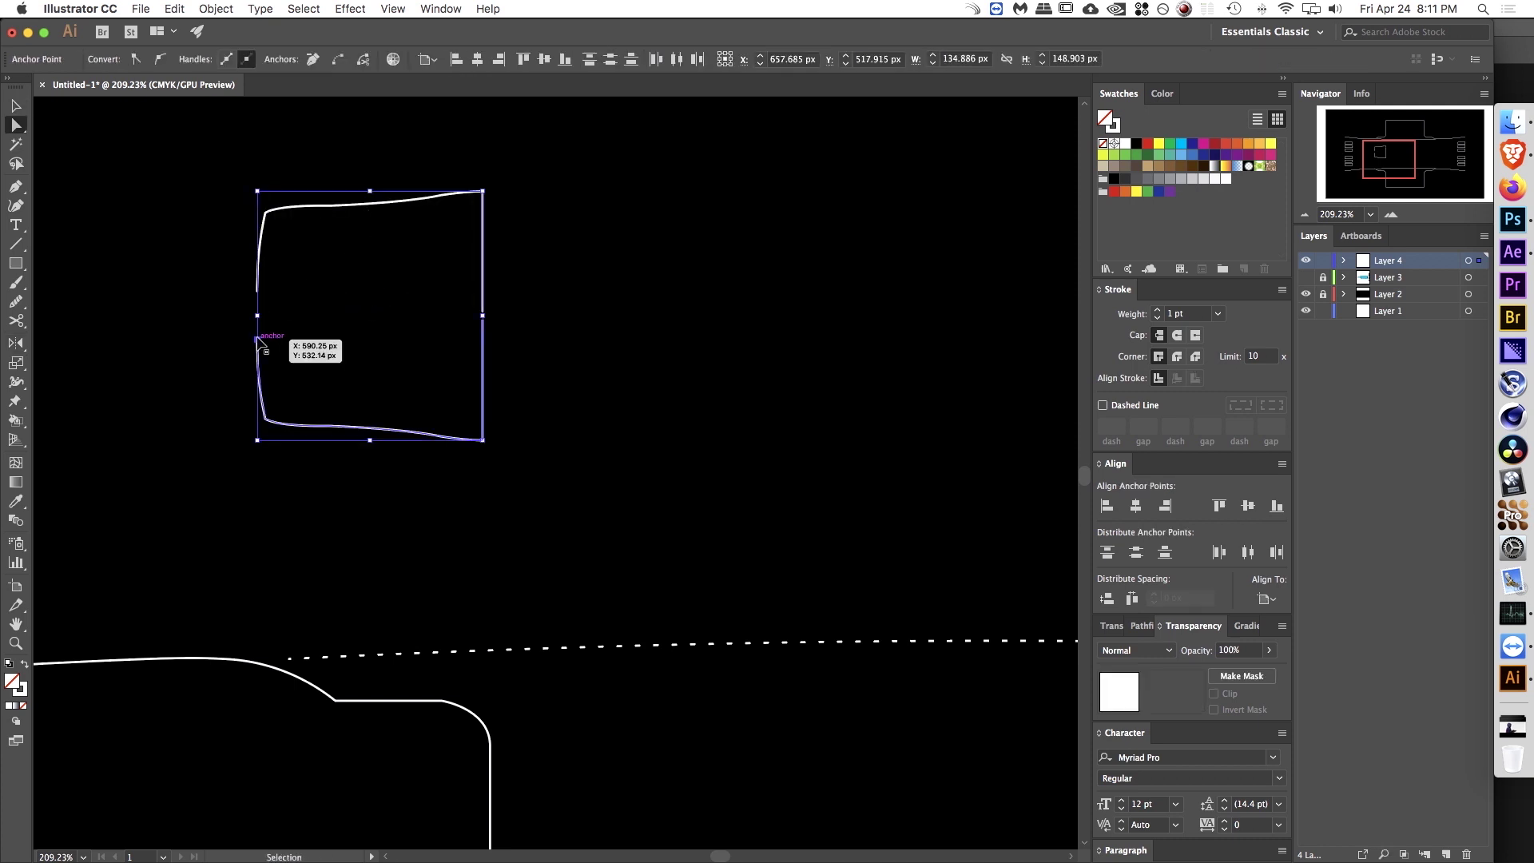
click(421, 281)
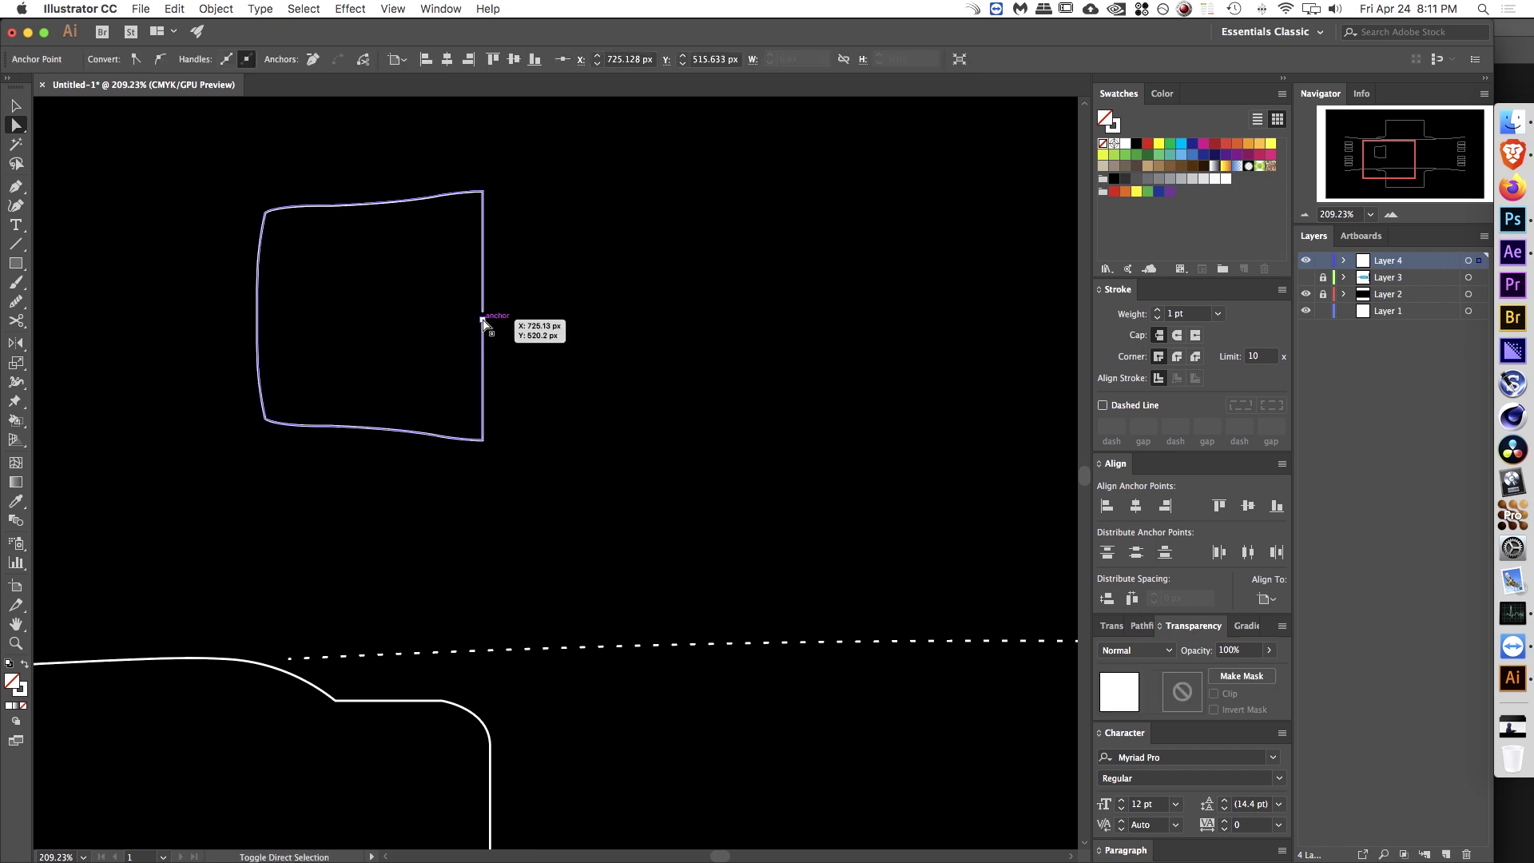
click(482, 314)
click(500, 345)
key(v)
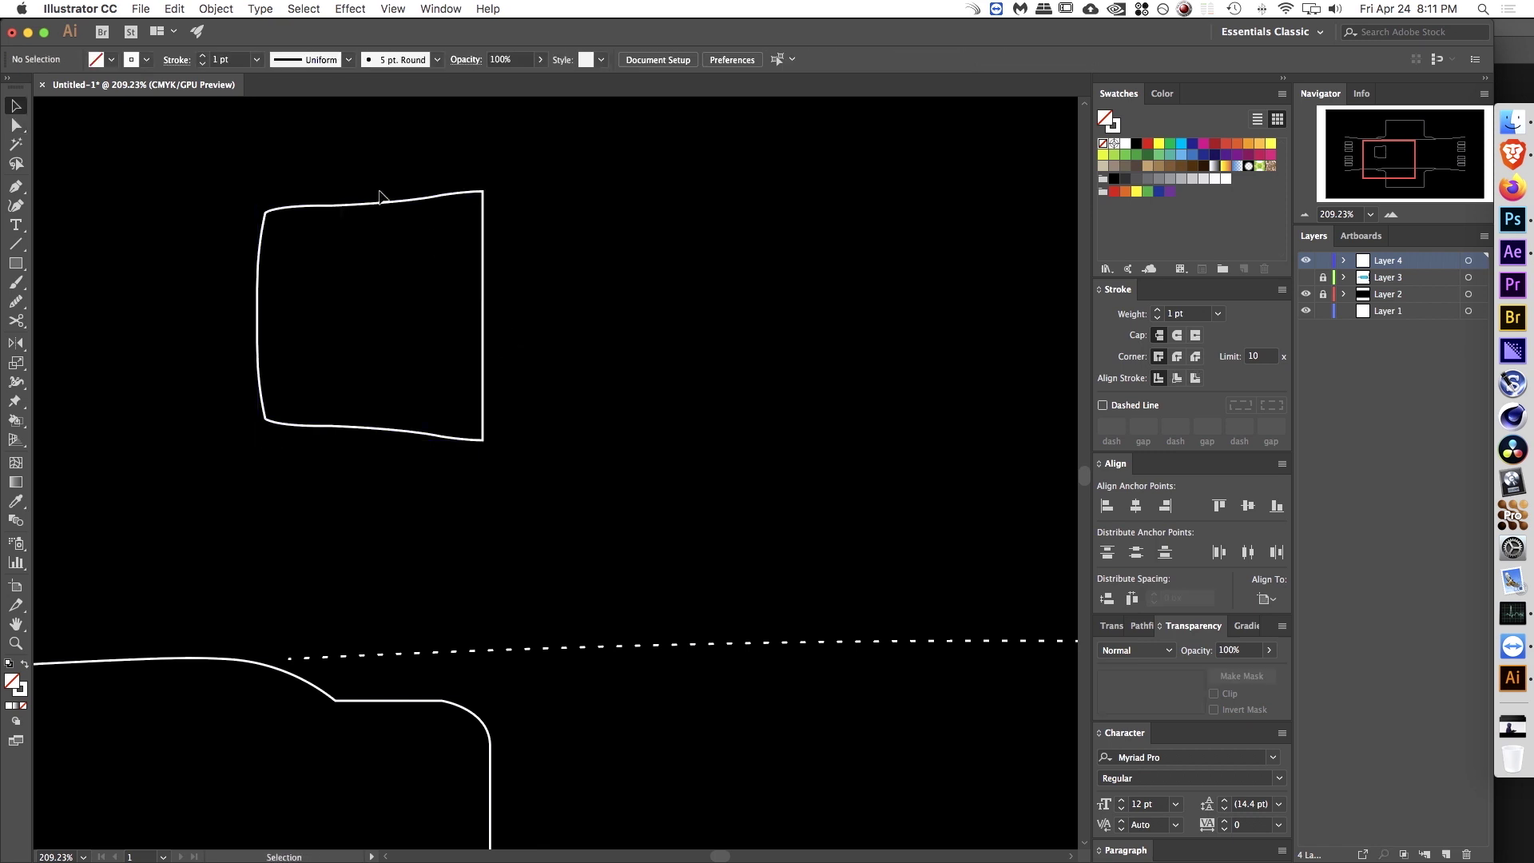
Step: Squash the cap outline vertically to a height of about 77 px, keeping its width
click(378, 203)
drag(370, 193, 370, 251)
click(370, 206)
key(z)
drag(421, 312, 408, 342)
key(v)
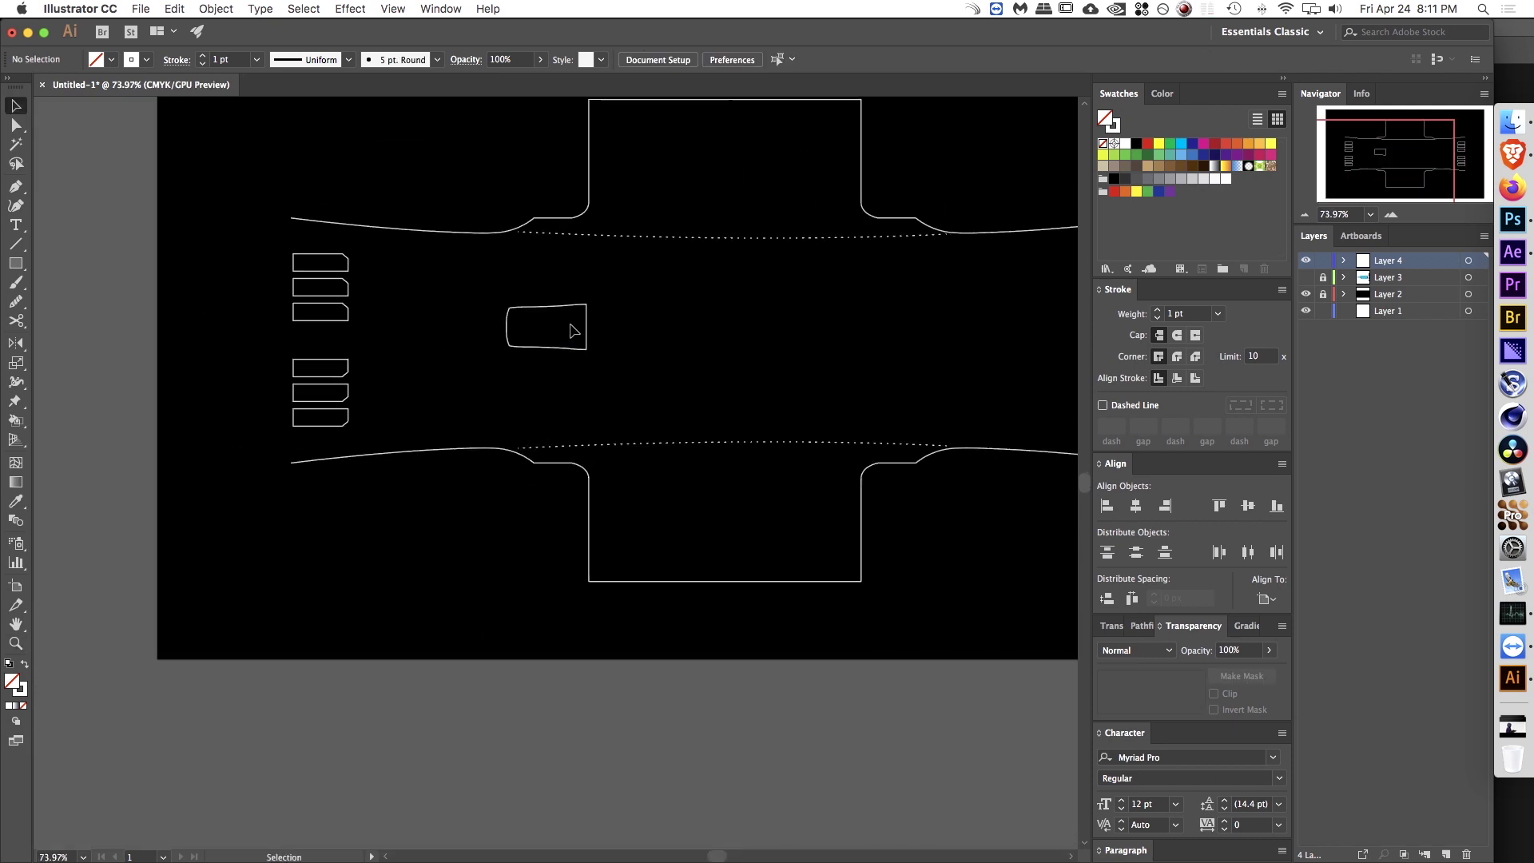
Step: Move the cap outline beside the upper-left chamfered boxes and reflect it horizontally so its wide end faces left
drag(550, 318, 417, 269)
click(420, 206)
click(436, 257)
key(o)
drag(439, 317, 404, 274)
key(v)
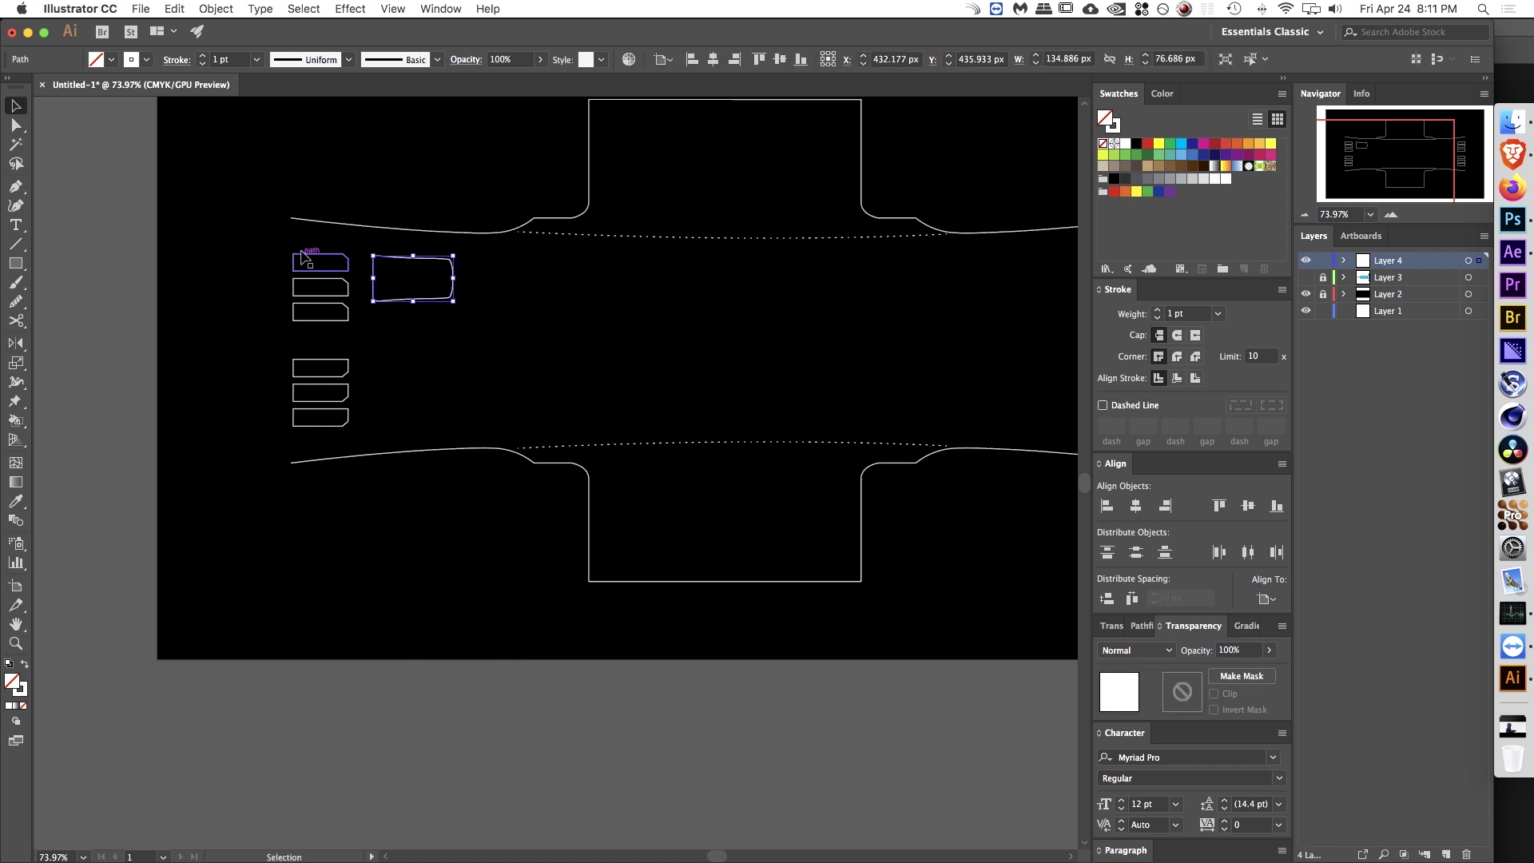
click(313, 265)
click(316, 273)
drag(774, 357, 512, 321)
drag(512, 322, 542, 348)
key(v)
shift+click(881, 307)
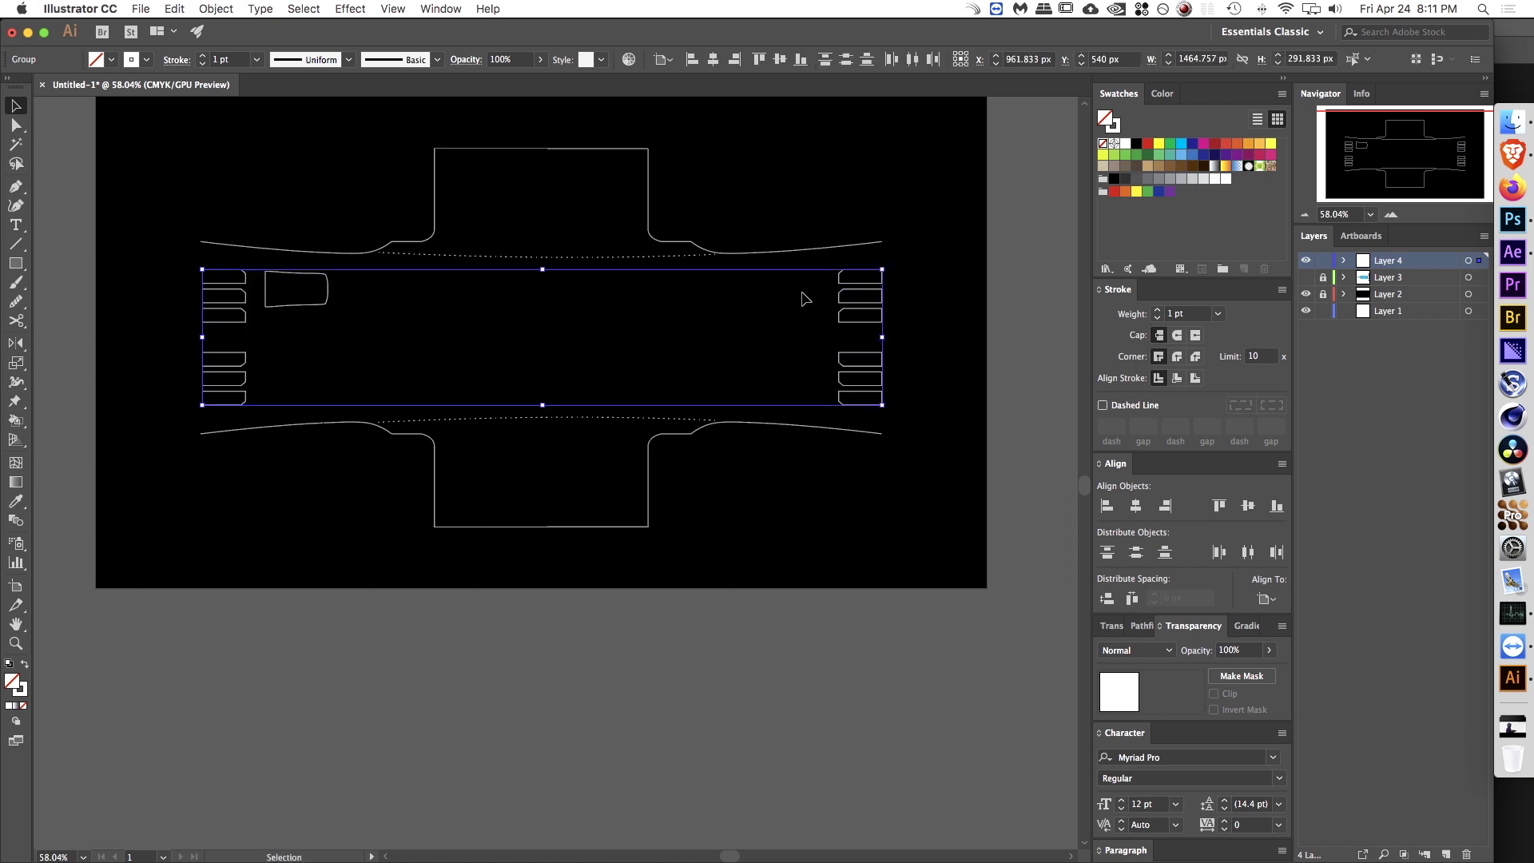
double_click(877, 304)
click(851, 293)
key(Escape)
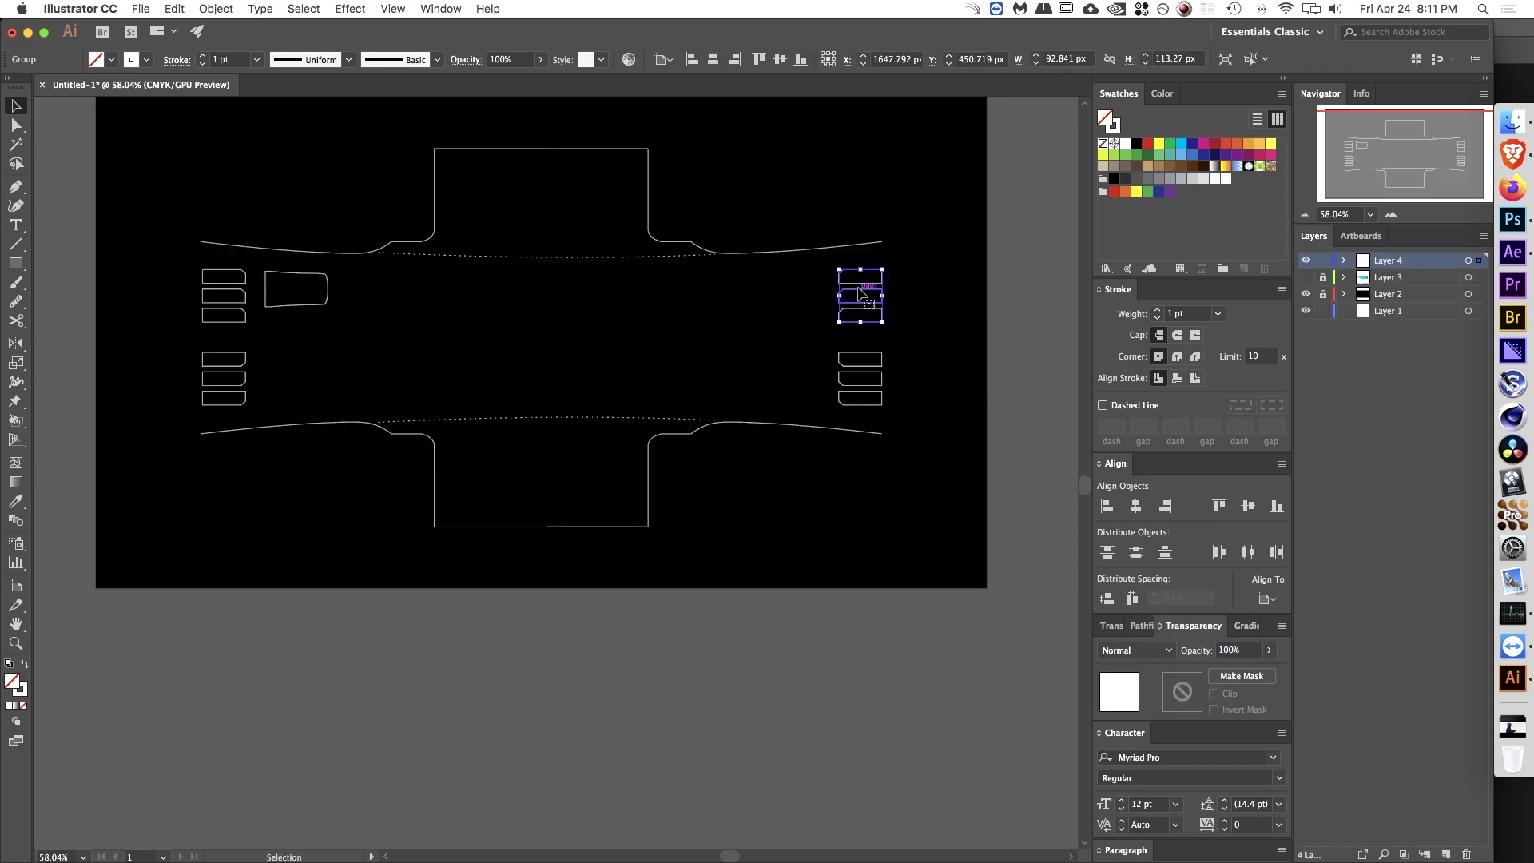
Step: Ungroup the chamfered boxes so that each corner stack can be moved on its own
click(227, 304)
key(super+shift+g)
click(327, 303)
click(864, 301)
click(871, 305)
key(super+shift+g)
click(863, 301)
Step: Group the upper-left and upper-right box stacks and move them straight up above the upper outline
key(v)
click(870, 289)
shift+click(232, 287)
key(super+g)
drag(233, 289, 234, 193)
Step: Move the lower-left and lower-right box stacks straight down below the lower outline
click(238, 376)
click(240, 372)
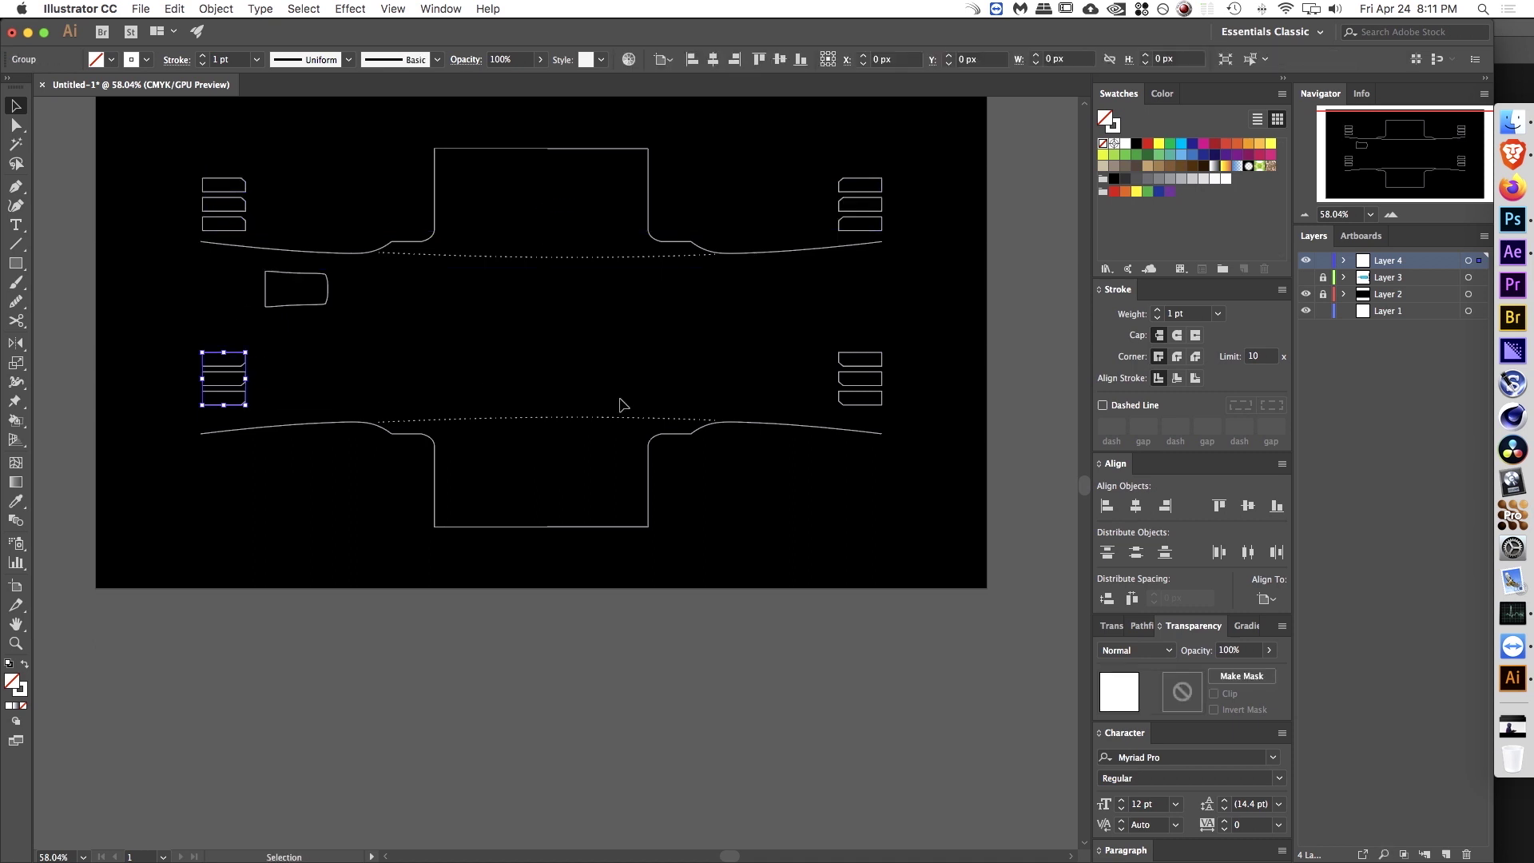
shift+click(853, 377)
drag(853, 377, 853, 486)
Step: Group the upper-right and lower box stacks and centre the group vertically on the artboard
shift+click(854, 219)
key(super+g)
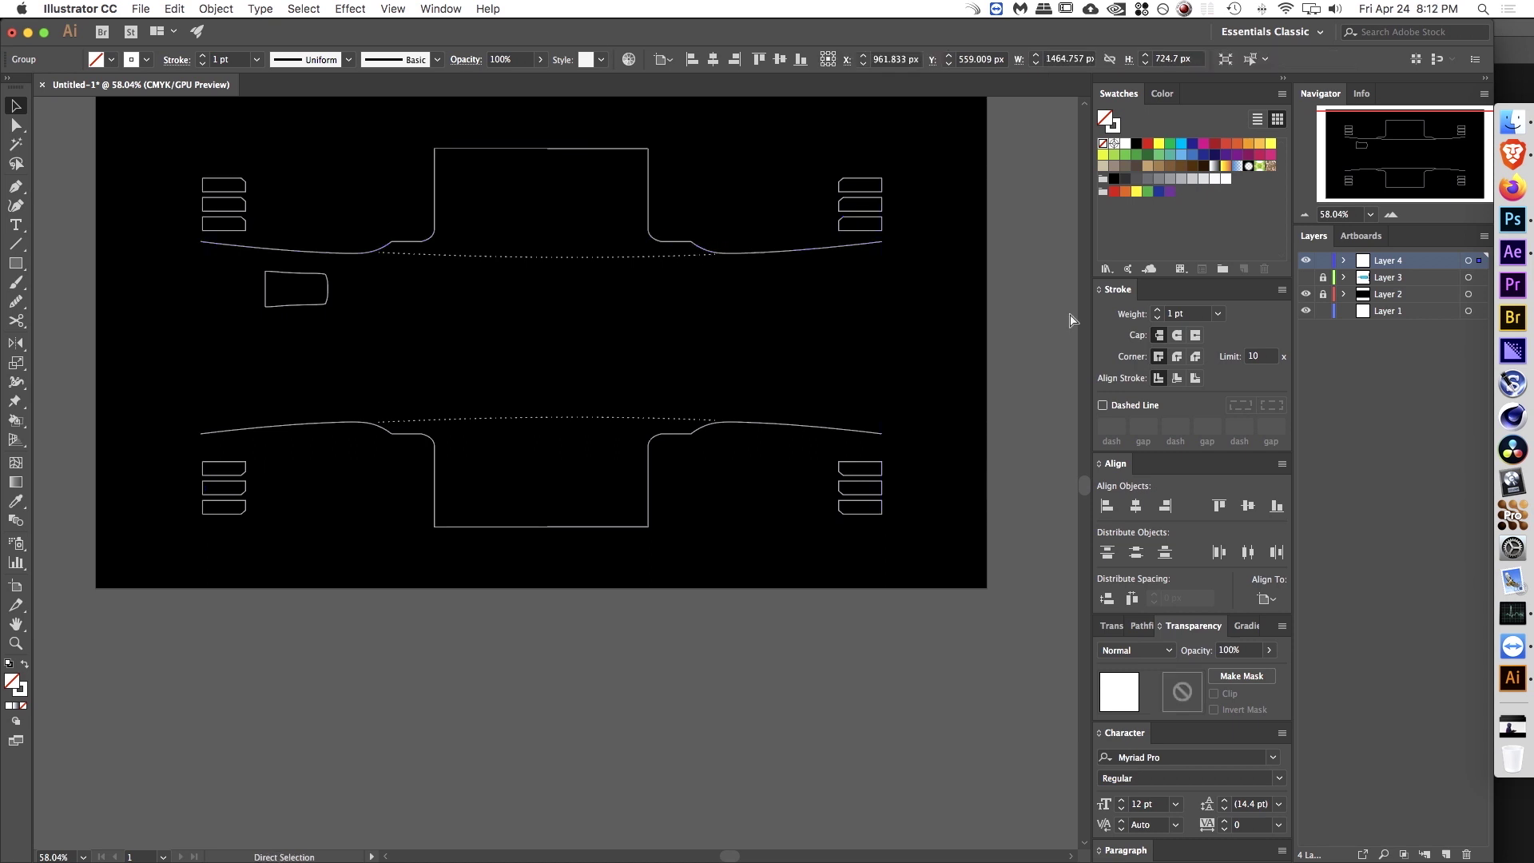
click(1249, 507)
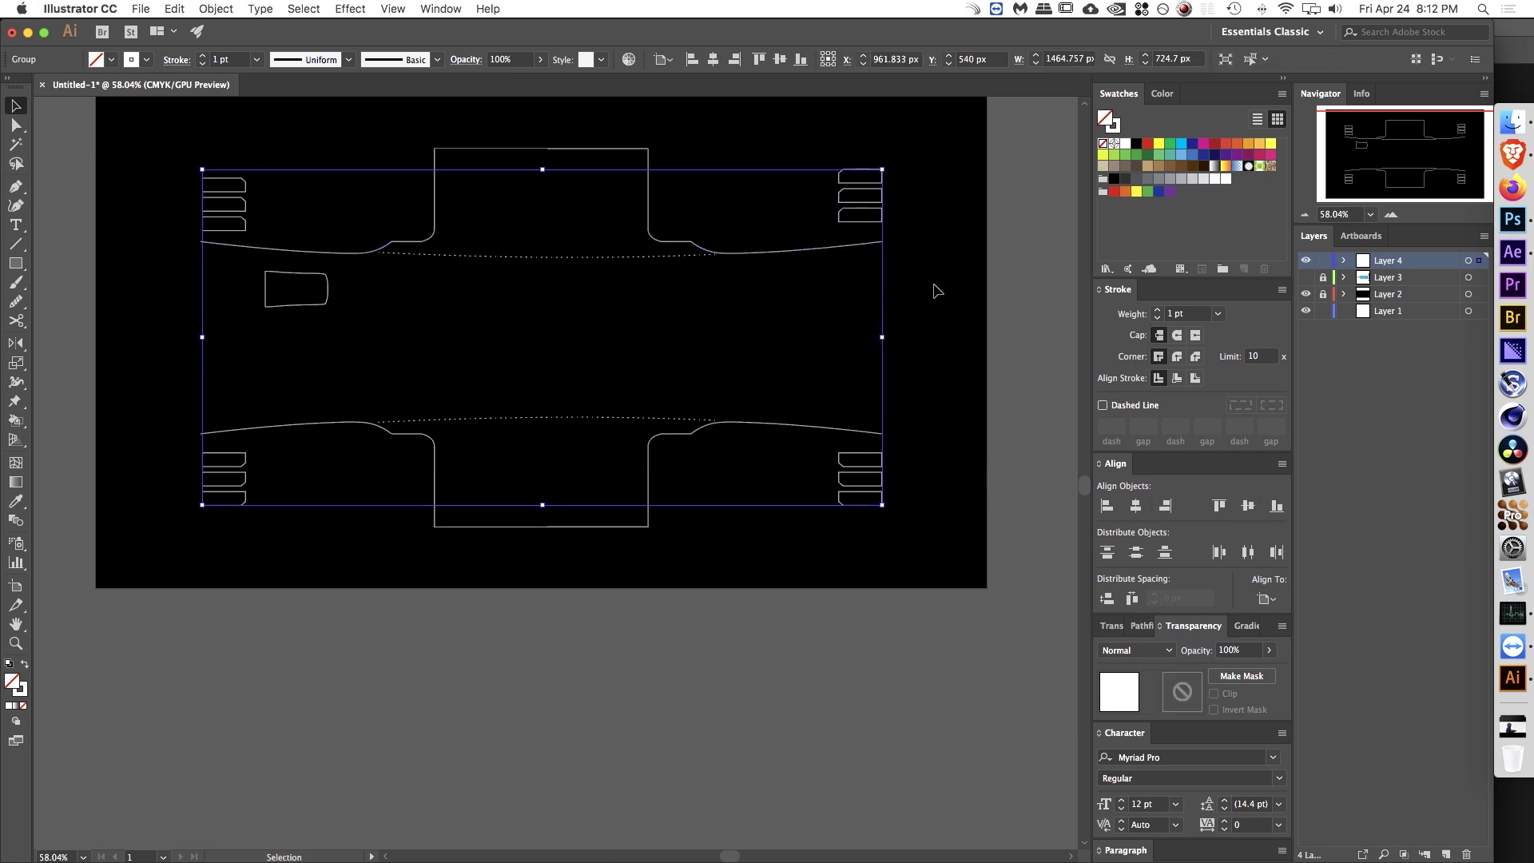
click(535, 310)
Step: Move the cap outline to the far left between the two outlines and centre it vertically on the artboard
click(324, 293)
drag(319, 279, 254, 327)
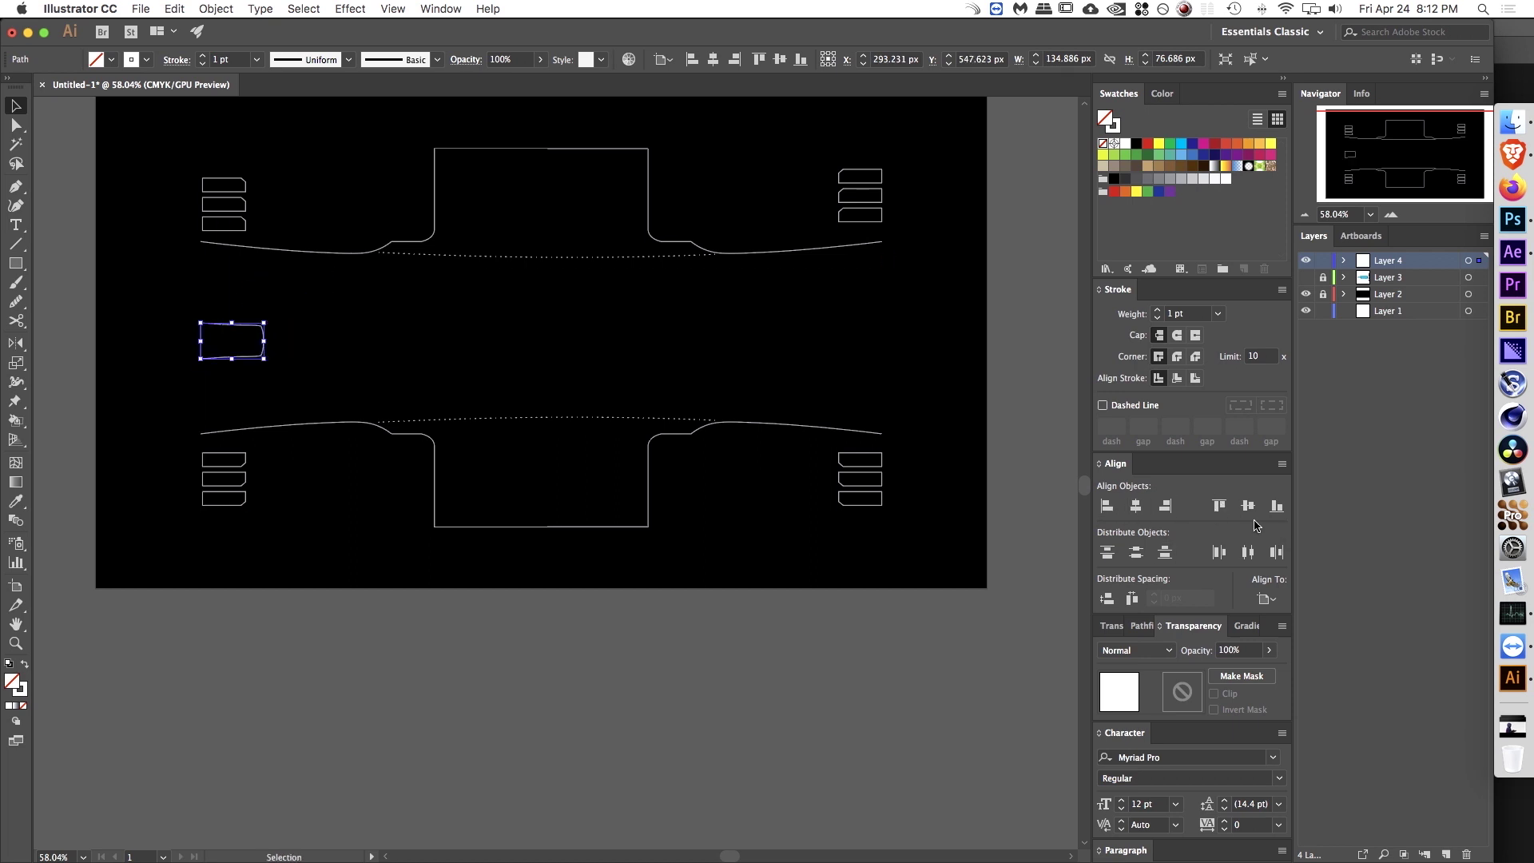
click(313, 304)
Step: Duplicate the cap outline to the far right of the design and reflect the copy horizontally
drag(256, 325, 894, 345)
key(w)
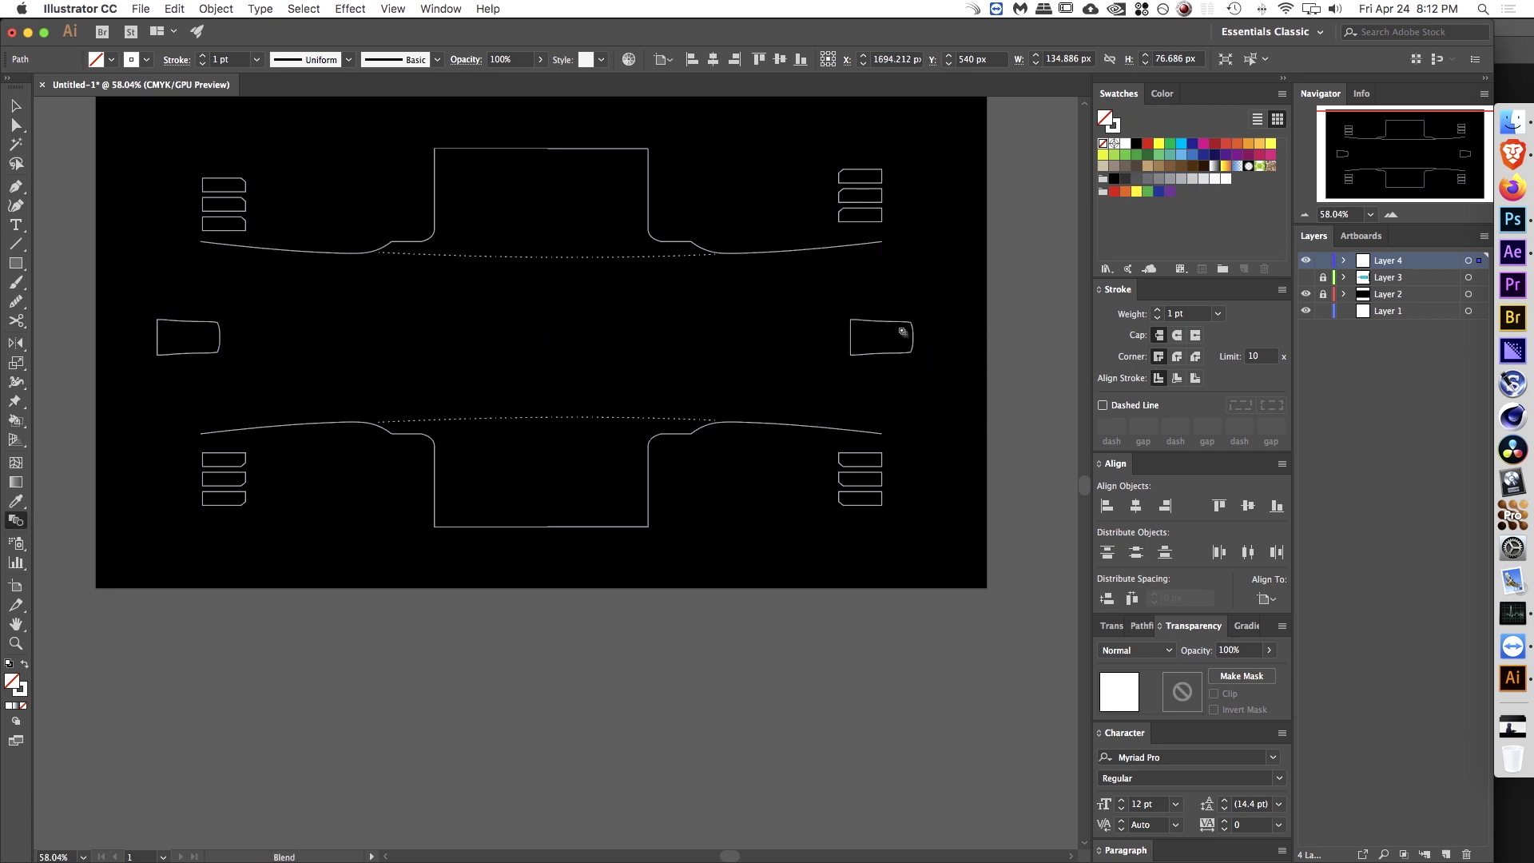
key(v)
click(896, 328)
drag(903, 322, 913, 322)
click(899, 291)
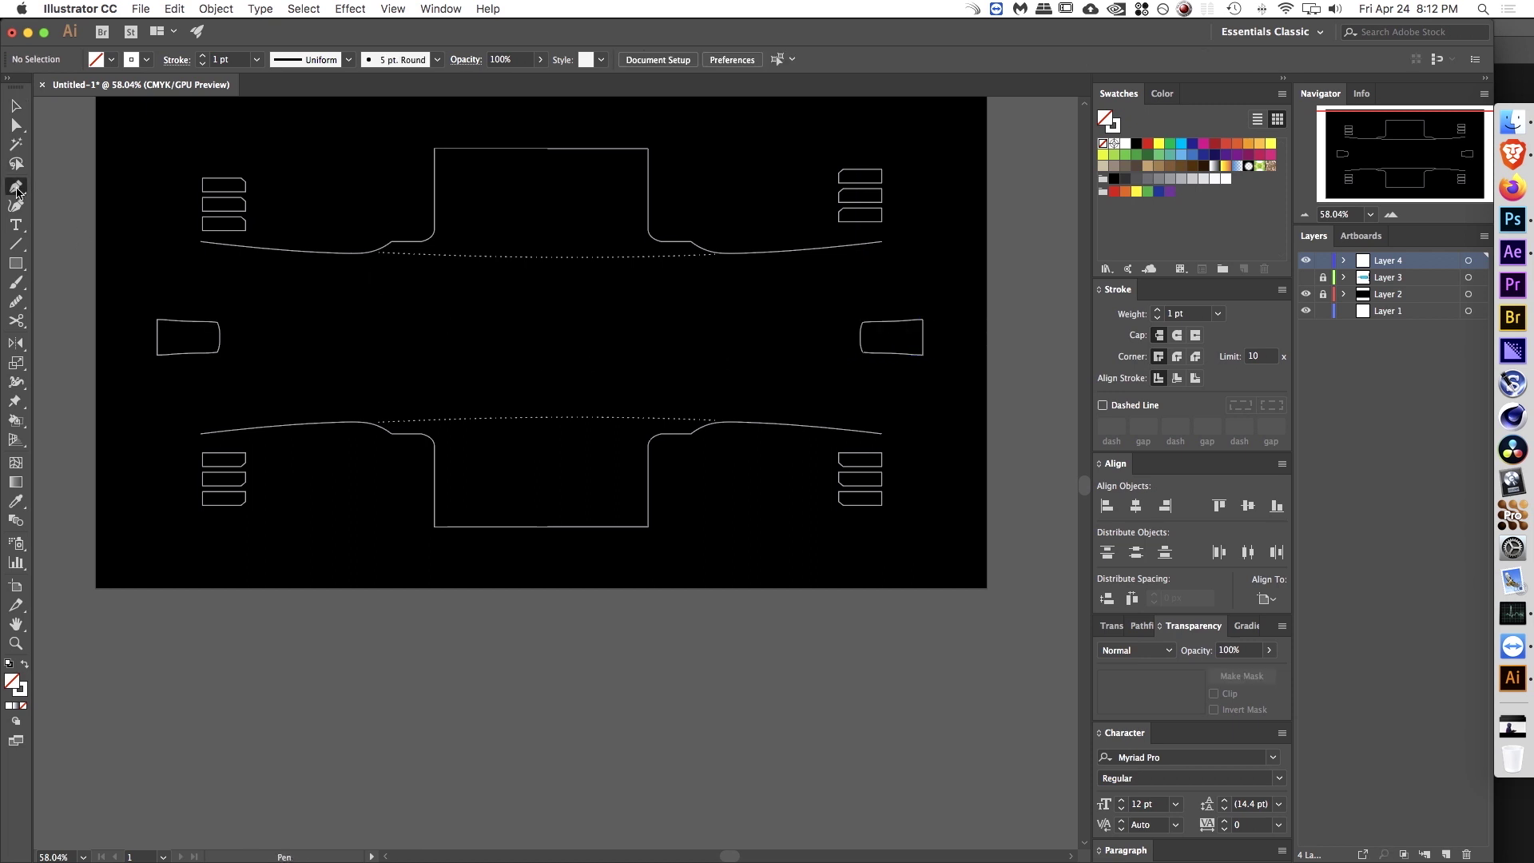
Step: Group the left and right cap outlines and centre the group horizontally on the artboard
key(v)
click(863, 339)
shift+click(218, 323)
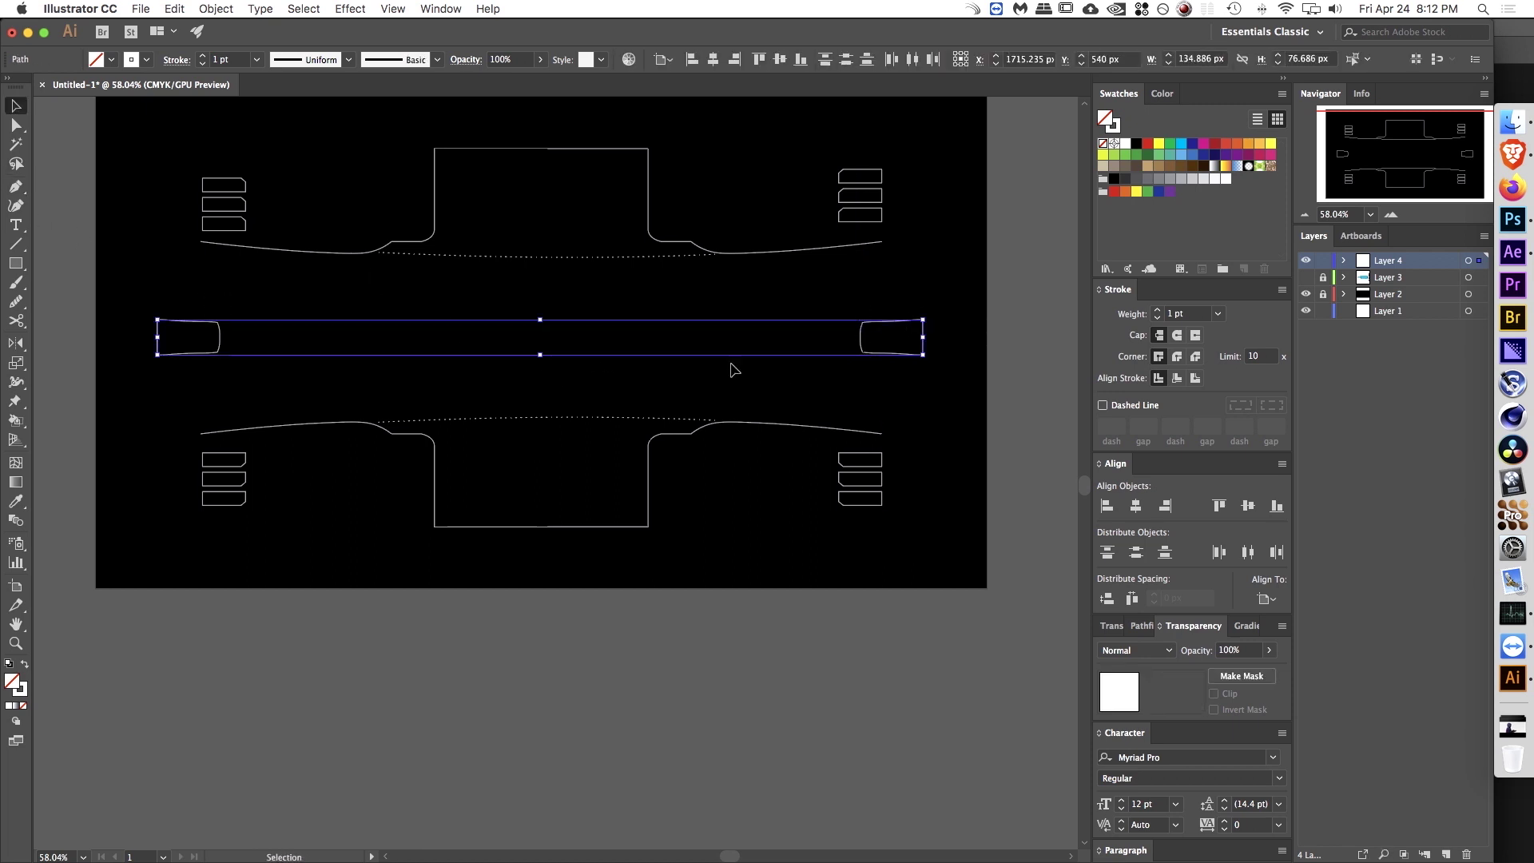
key(super+g)
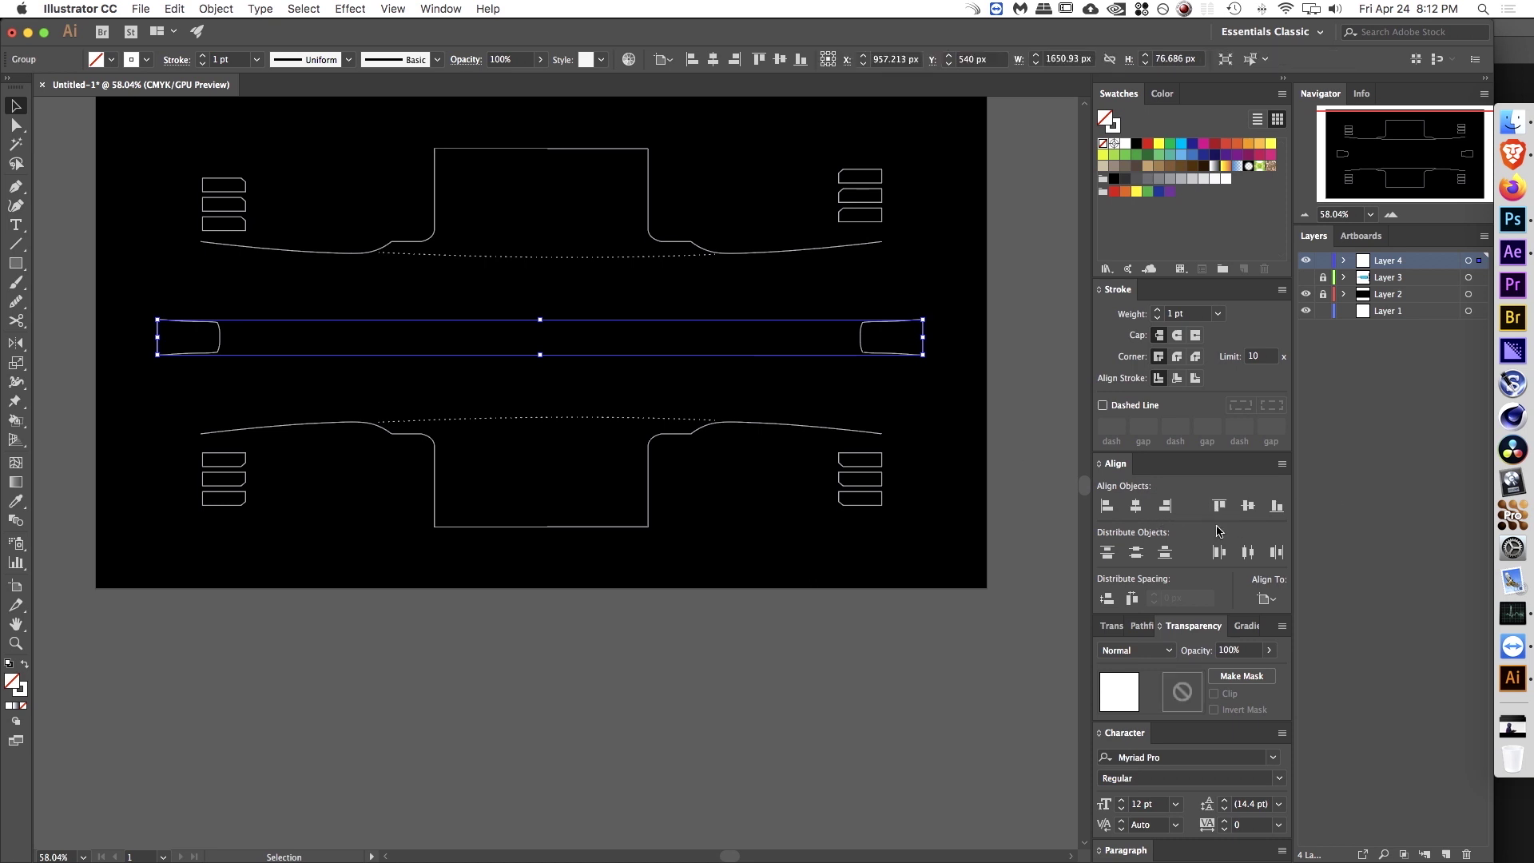
click(812, 299)
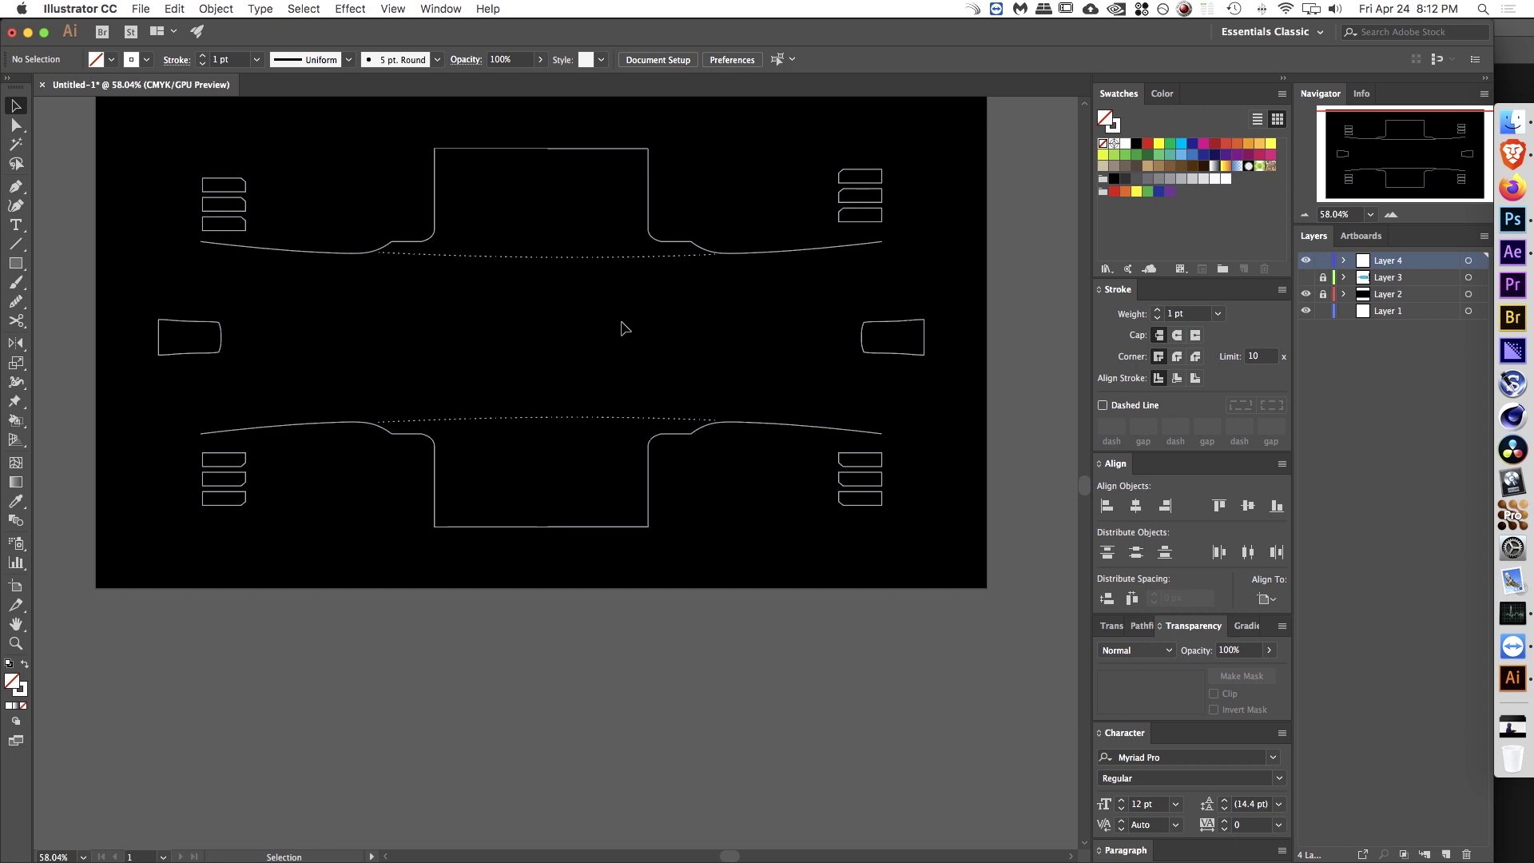
Step: Begin a Pen path above the left cap with a short diagonal to the upper left, a horizontal edge and a shallow curve inward
drag(624, 329, 644, 386)
scroll(571, 411, up, 3)
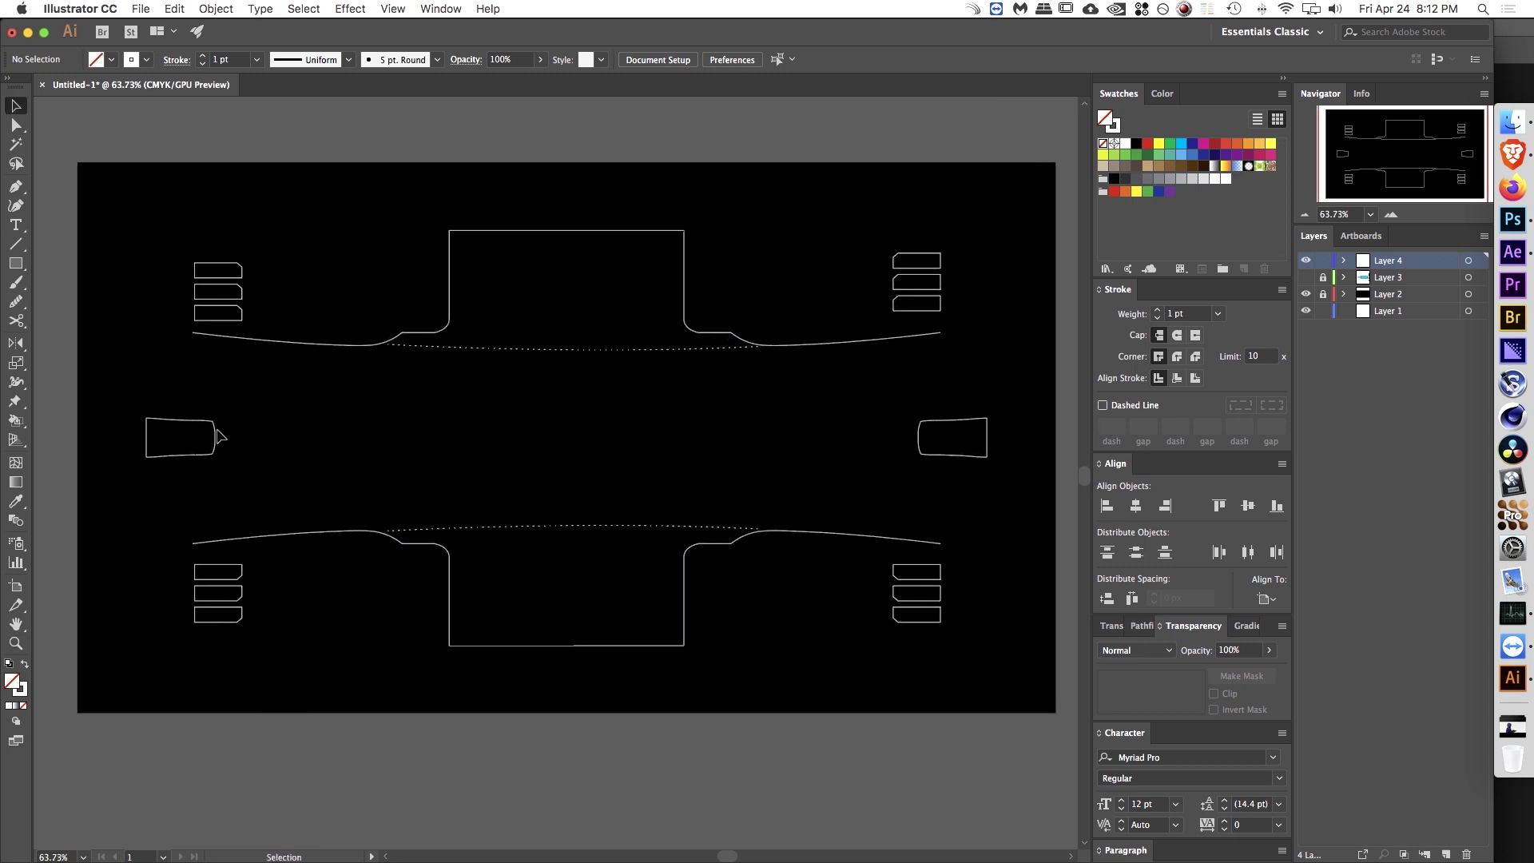
key(p)
click(171, 409)
drag(295, 422, 336, 438)
key(super+z)
drag(171, 409, 125, 384)
click(125, 384)
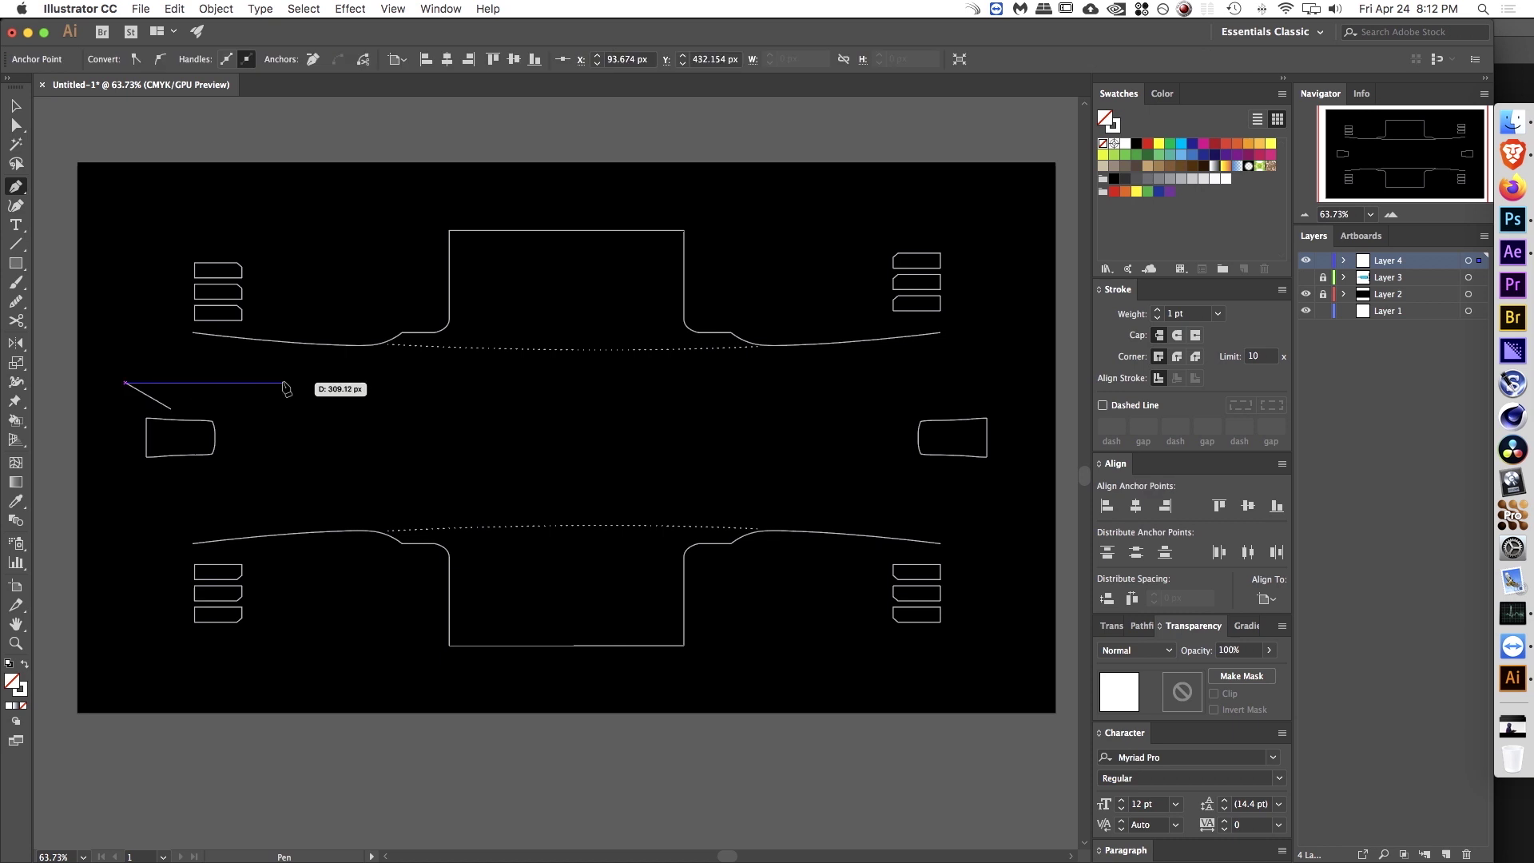
drag(407, 394, 439, 387)
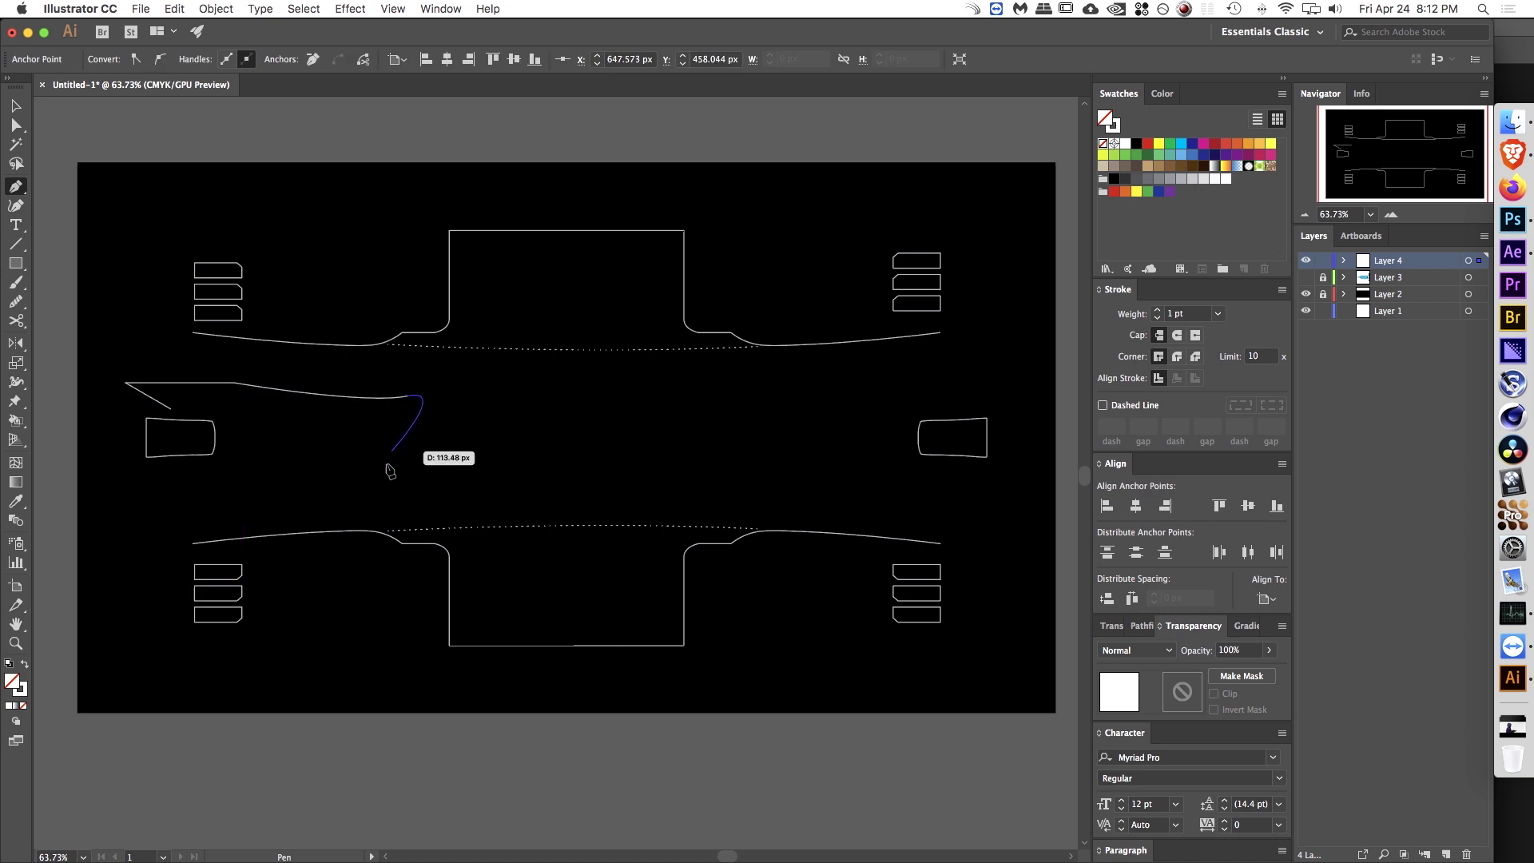
click(407, 394)
Step: Extend the path with a narrow vertical leg about 100 px long and a curved inner edge running back parallel to the upper one
click(408, 446)
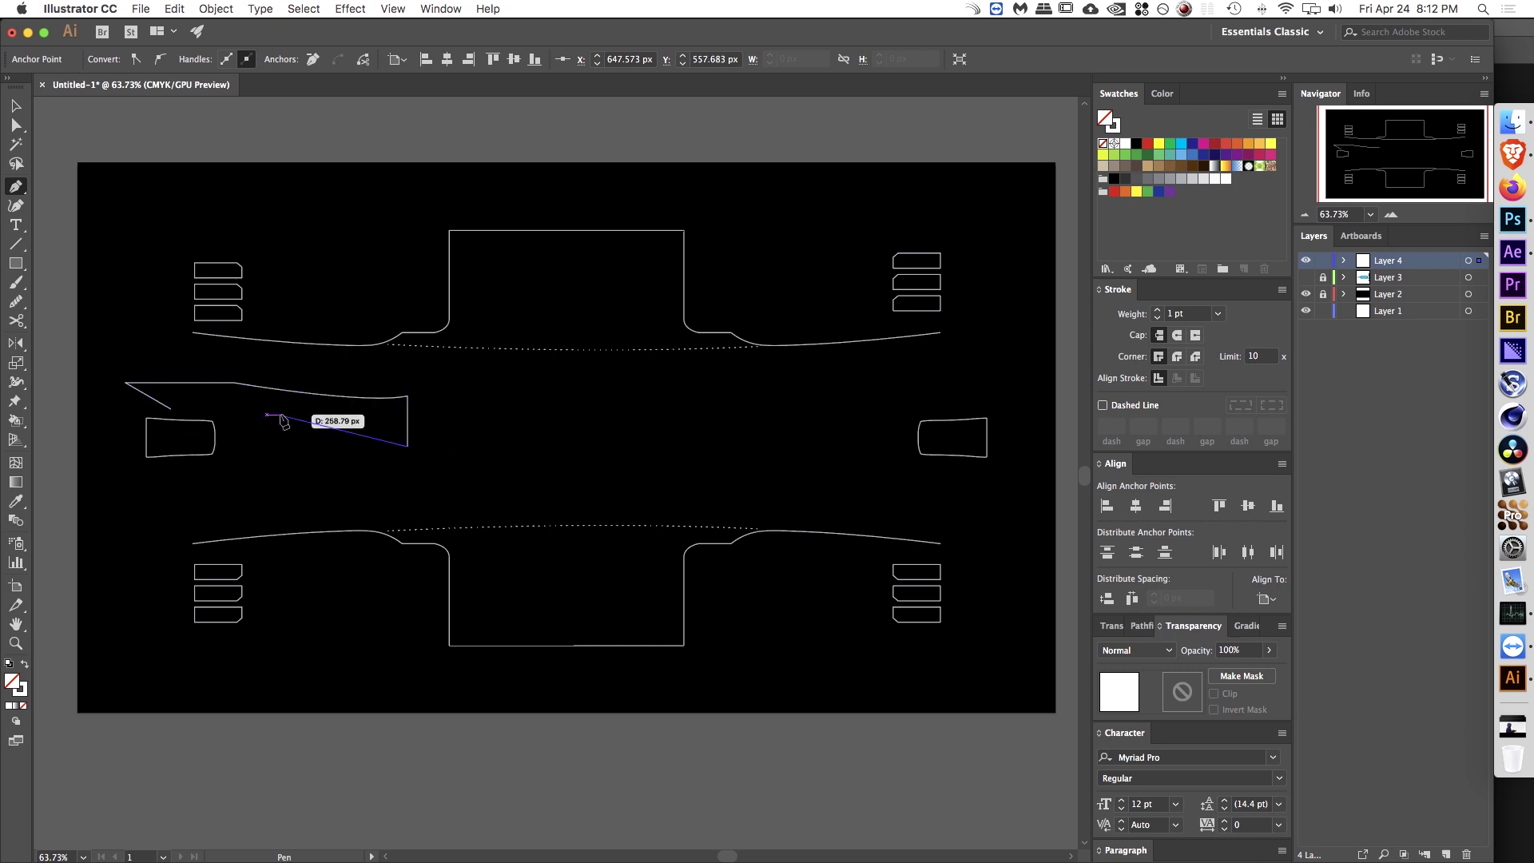
click(390, 446)
click(391, 414)
drag(175, 388, 143, 384)
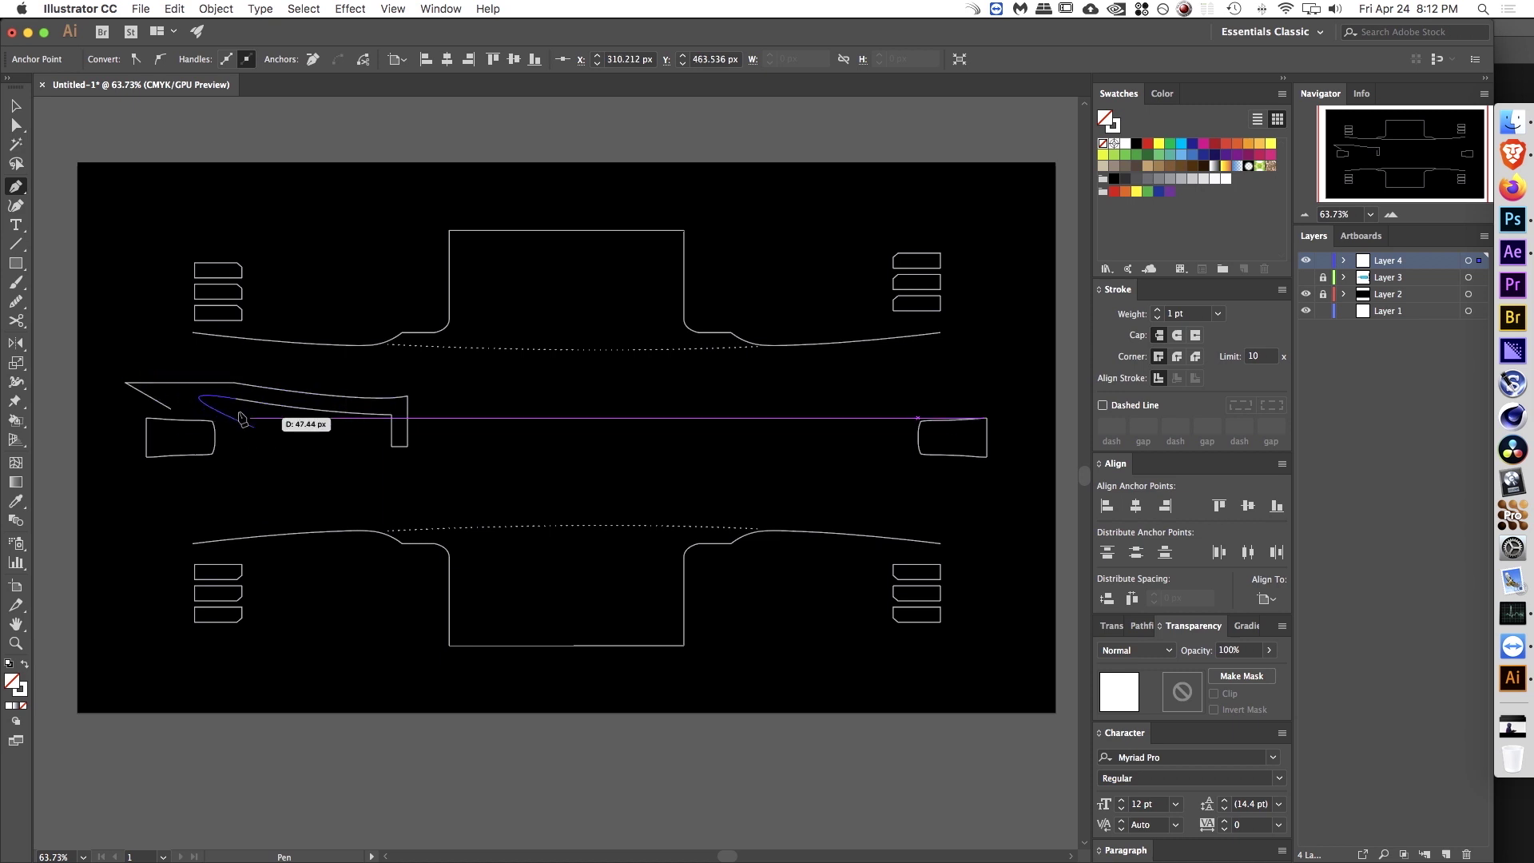
Step: Run the inner edge horizontally back to the left and close the path at its starting point
click(236, 398)
click(178, 398)
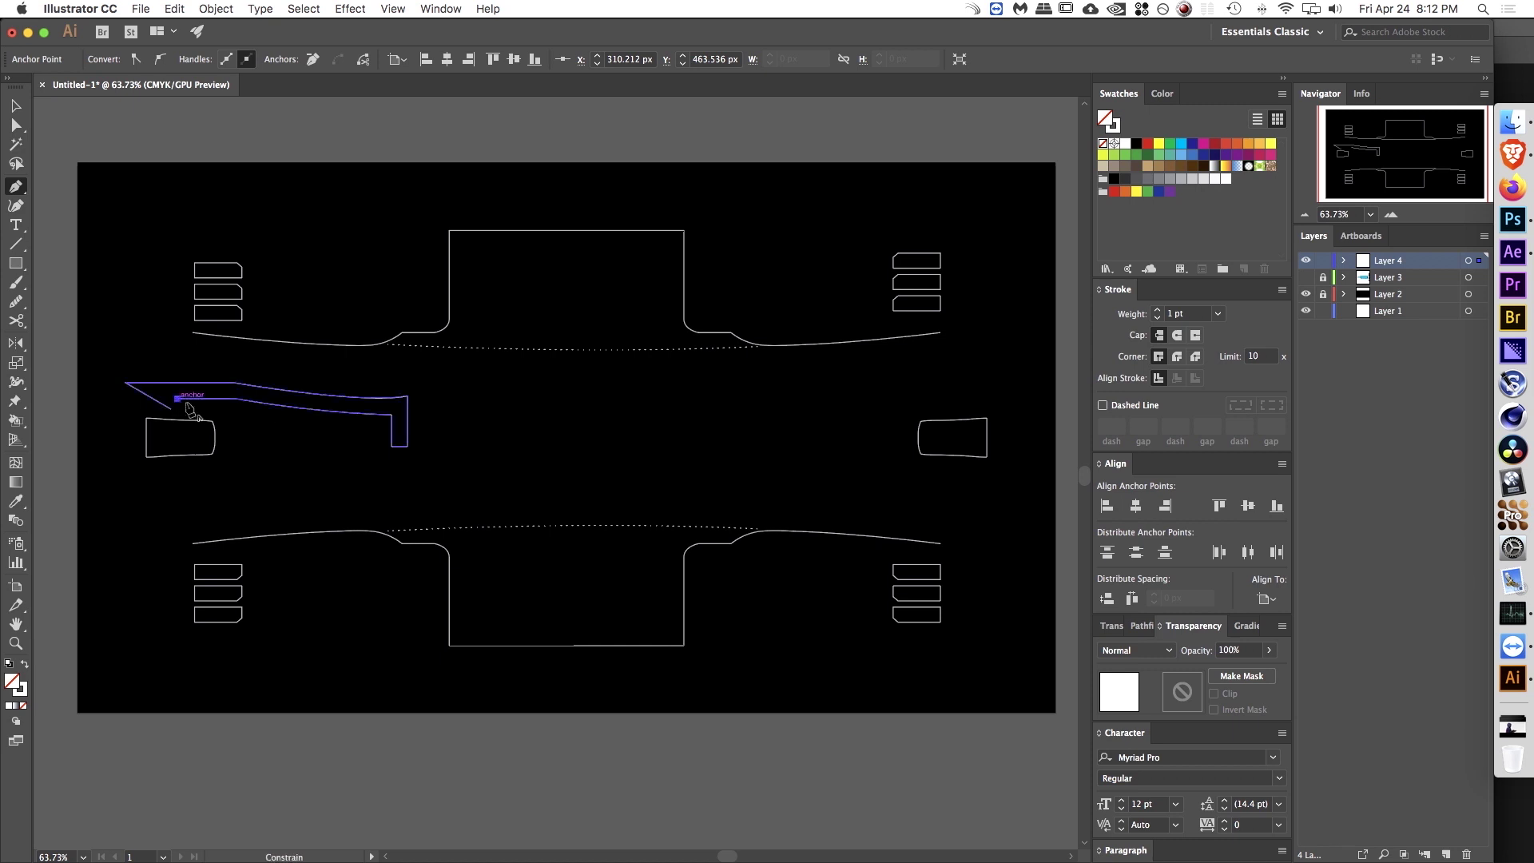
click(208, 410)
click(171, 409)
key(z)
drag(300, 422, 388, 435)
key(space)
drag(387, 435, 694, 445)
key(v)
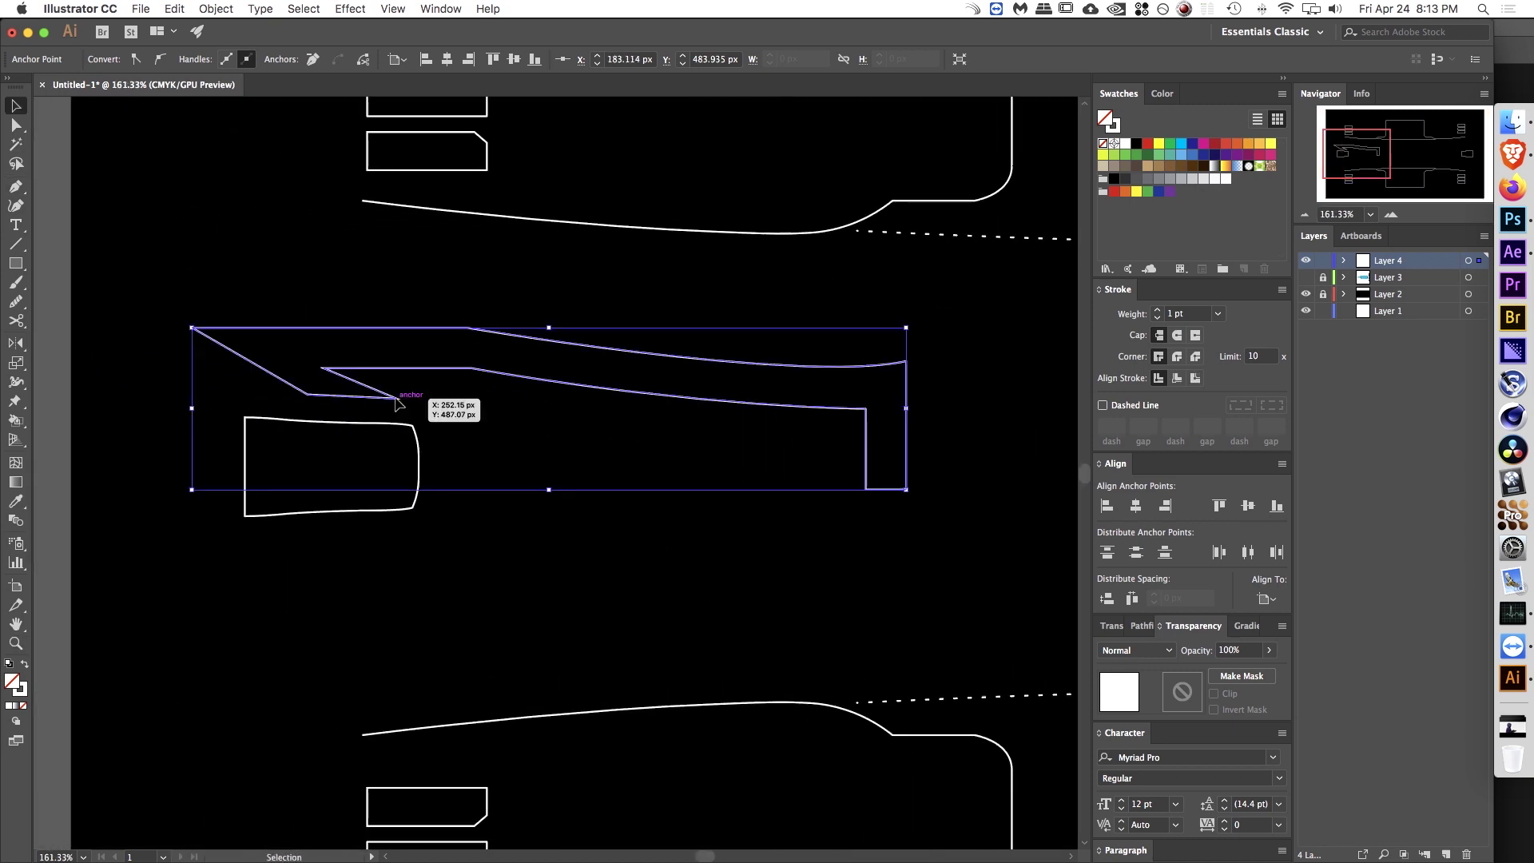
Step: Examine the closed angular shape above the left cap against the outlines, boxes and dashed curves around it
click(450, 408)
key(a)
key(z)
drag(551, 409, 348, 426)
key(space)
drag(516, 427, 379, 392)
key(a)
key(z)
key(space)
alt+click(559, 396)
key(v)
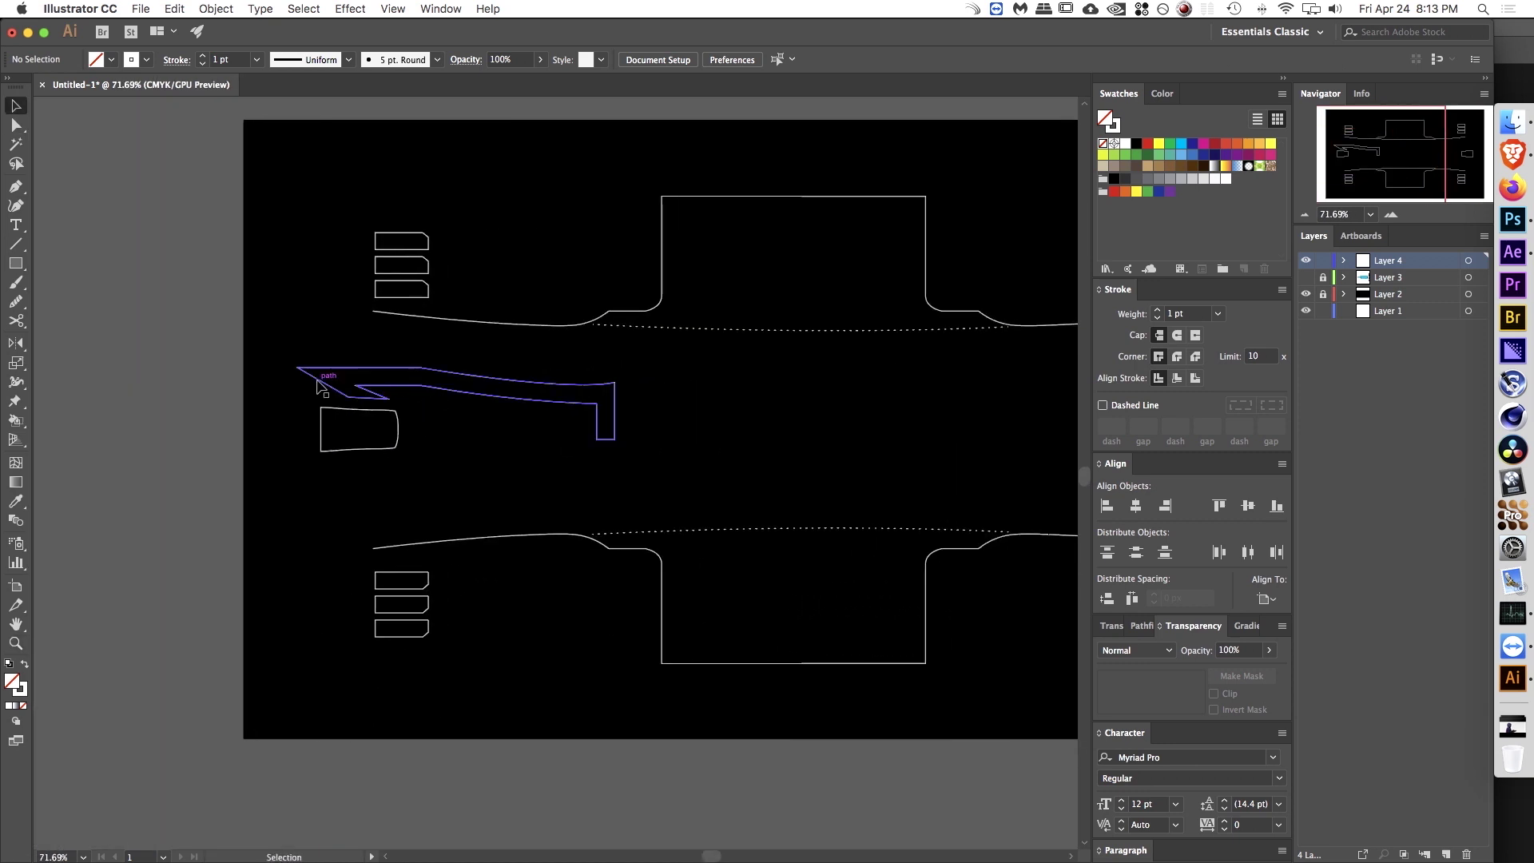
key(z)
drag(300, 368, 443, 340)
key(v)
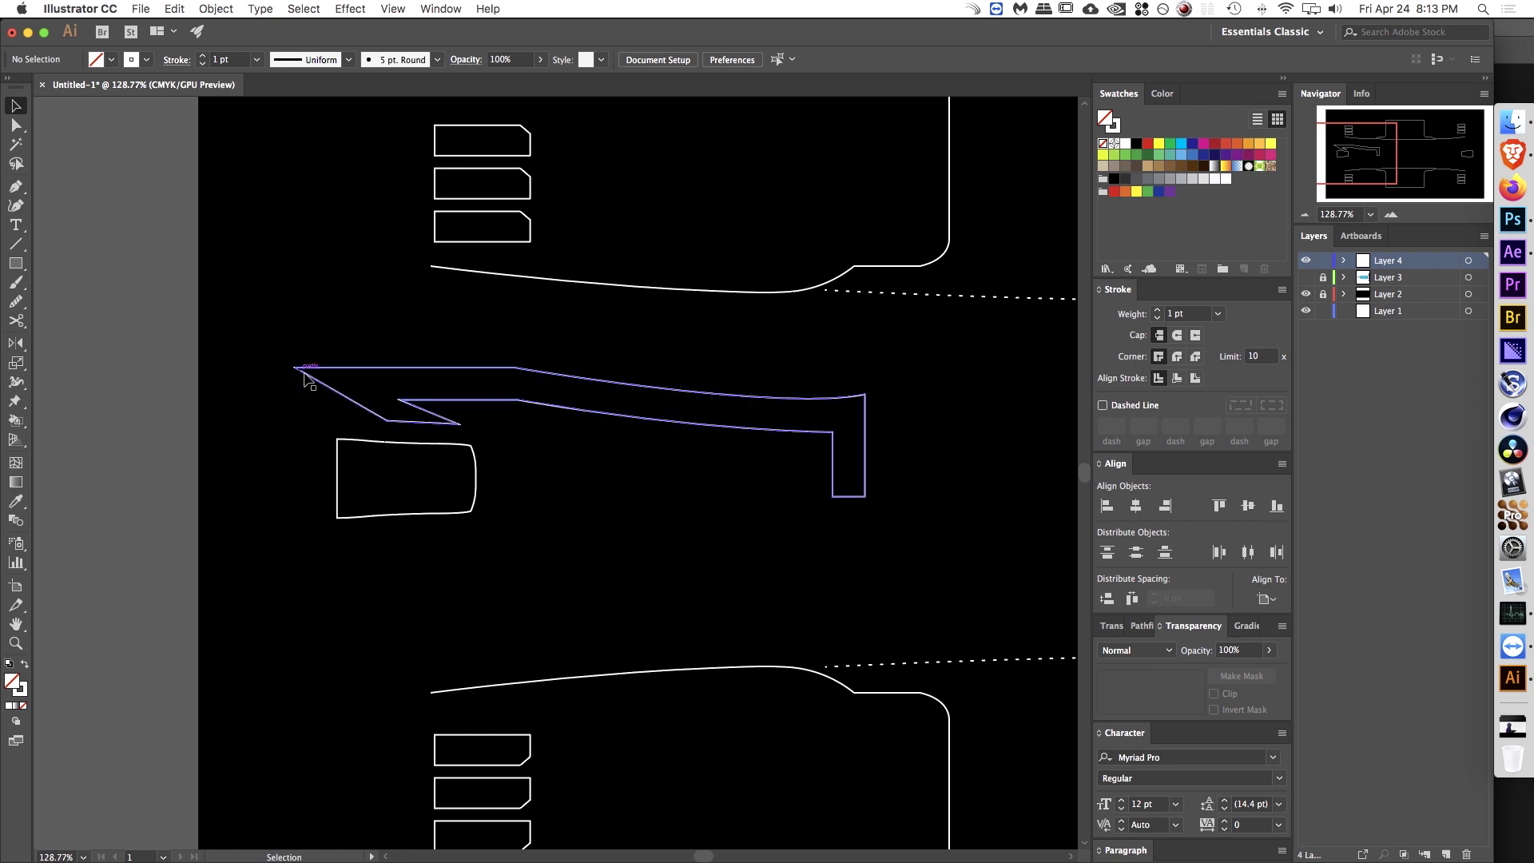
scroll(322, 373, right, 5)
scroll(321, 373, up, 2)
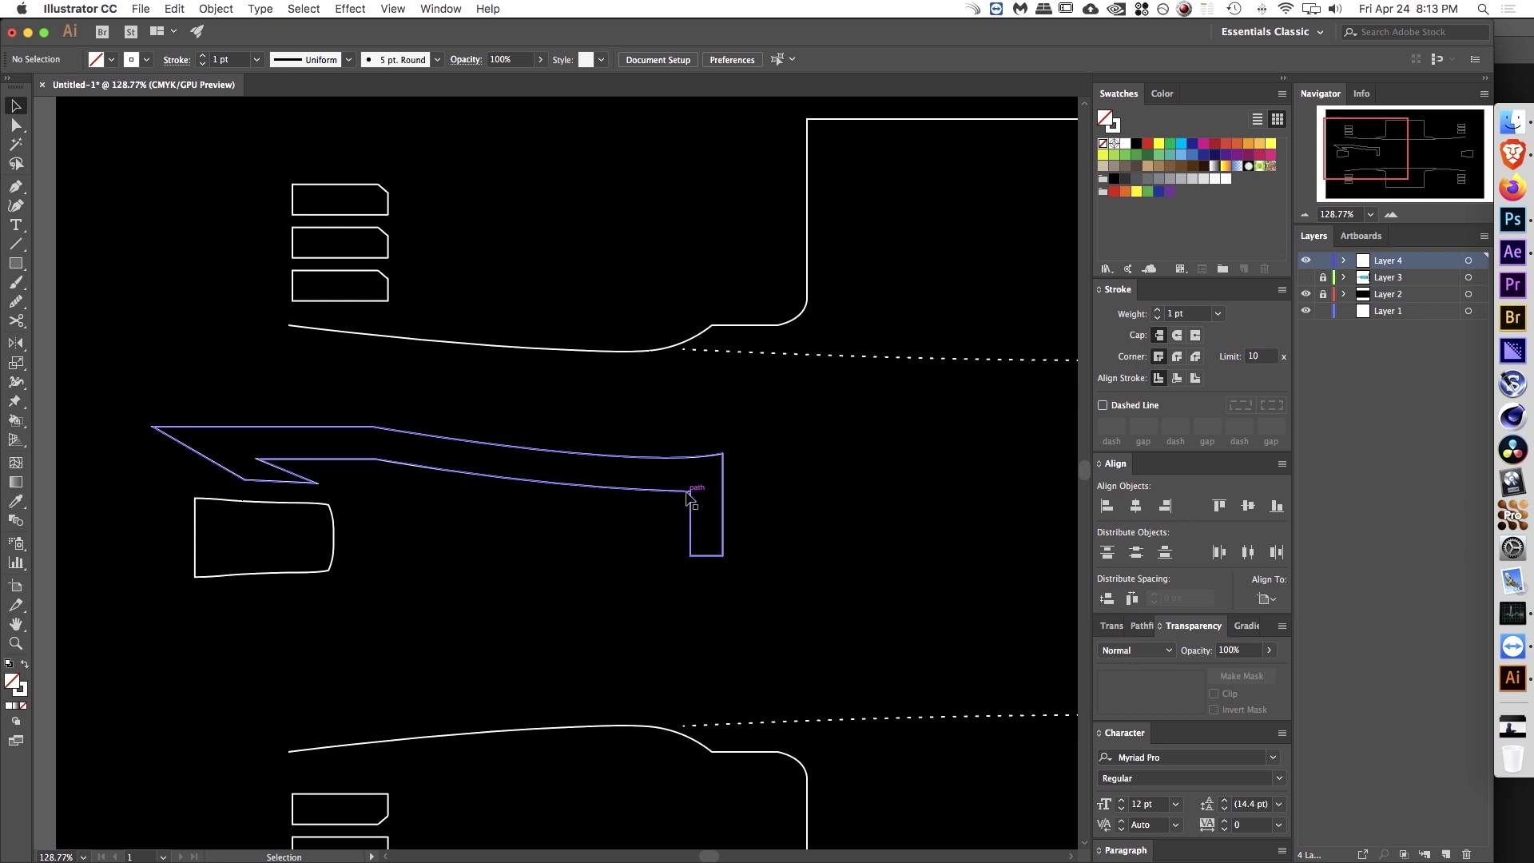
scroll(703, 483, right, 4)
scroll(703, 484, up, 3)
scroll(888, 403, down, 3)
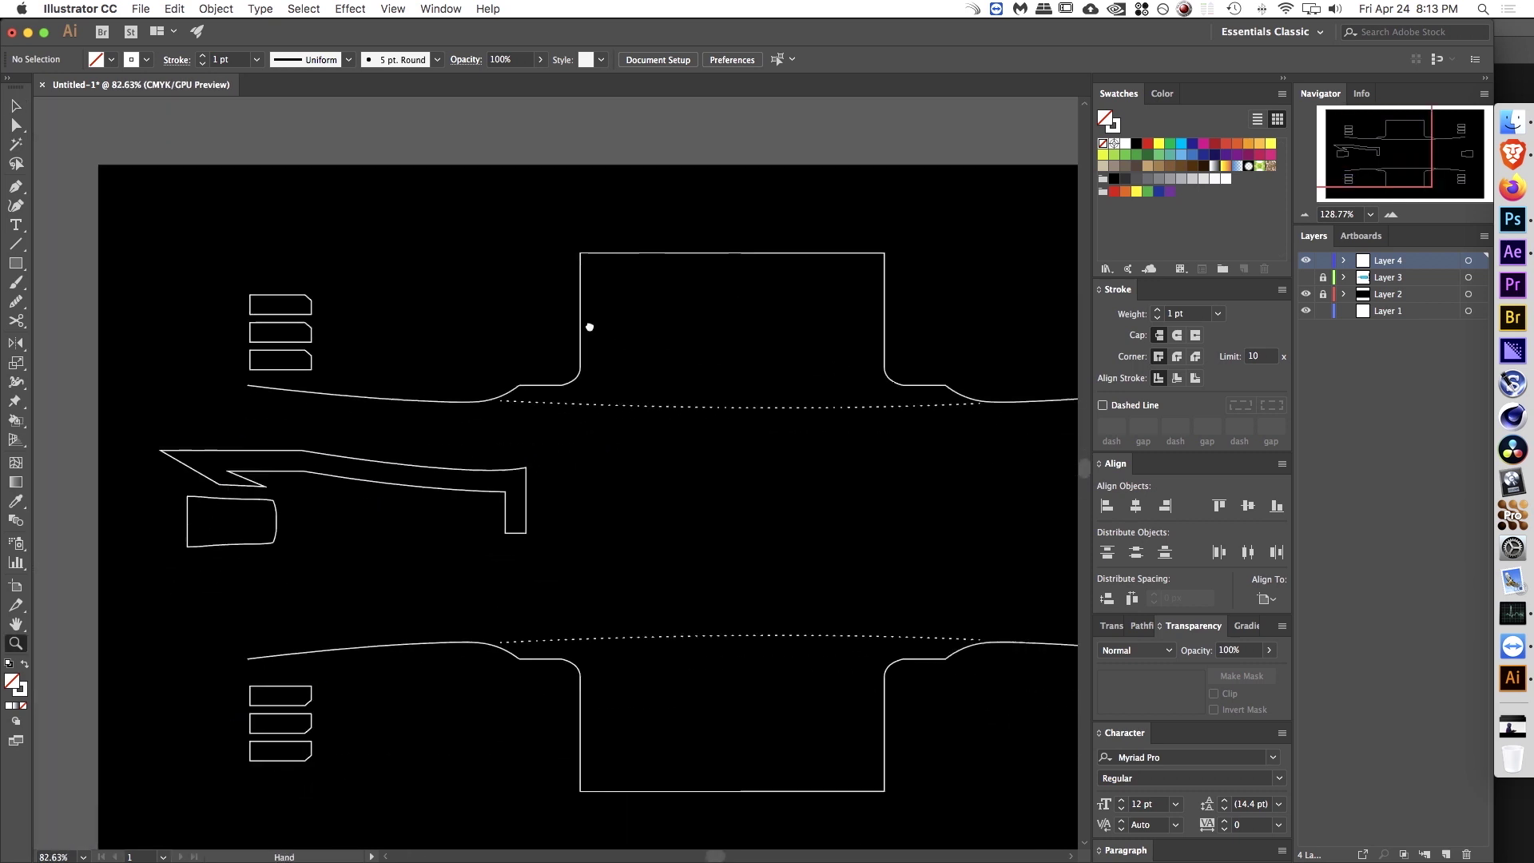
drag(798, 388, 760, 361)
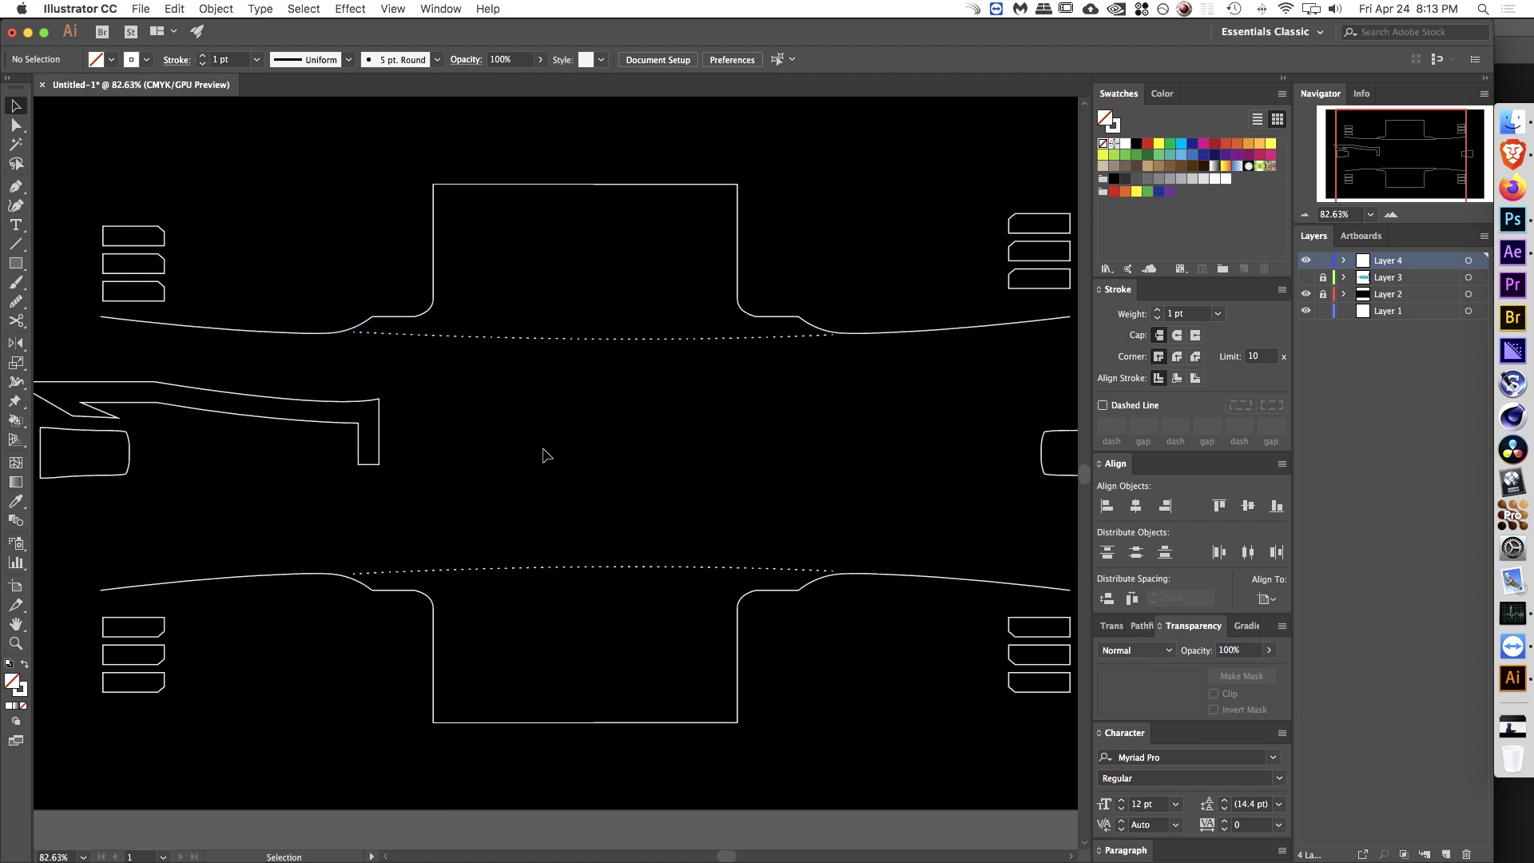
scroll(551, 454, down, 2)
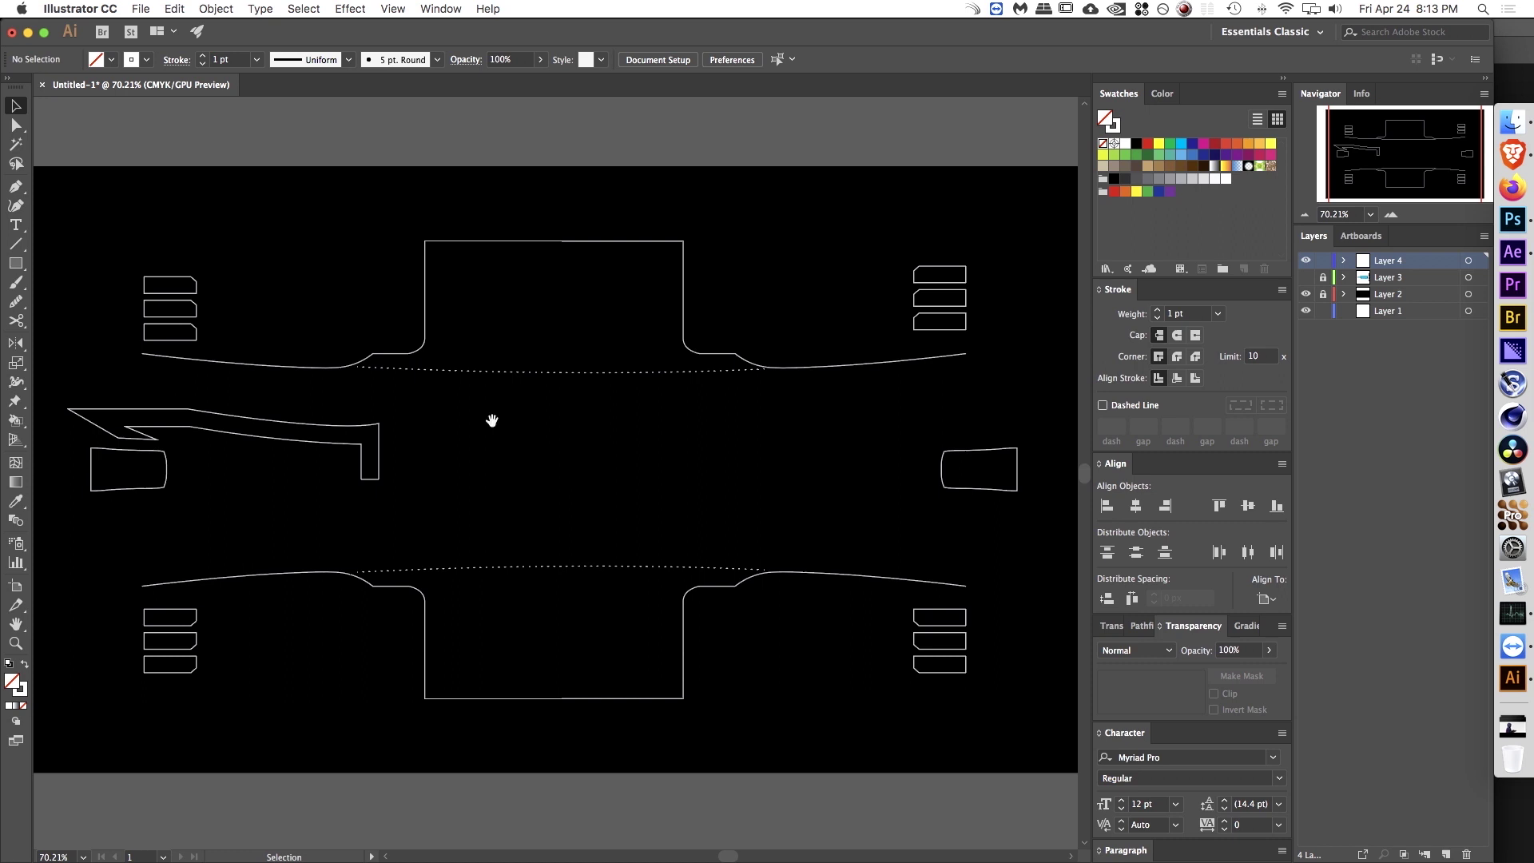
scroll(468, 421, left, 3)
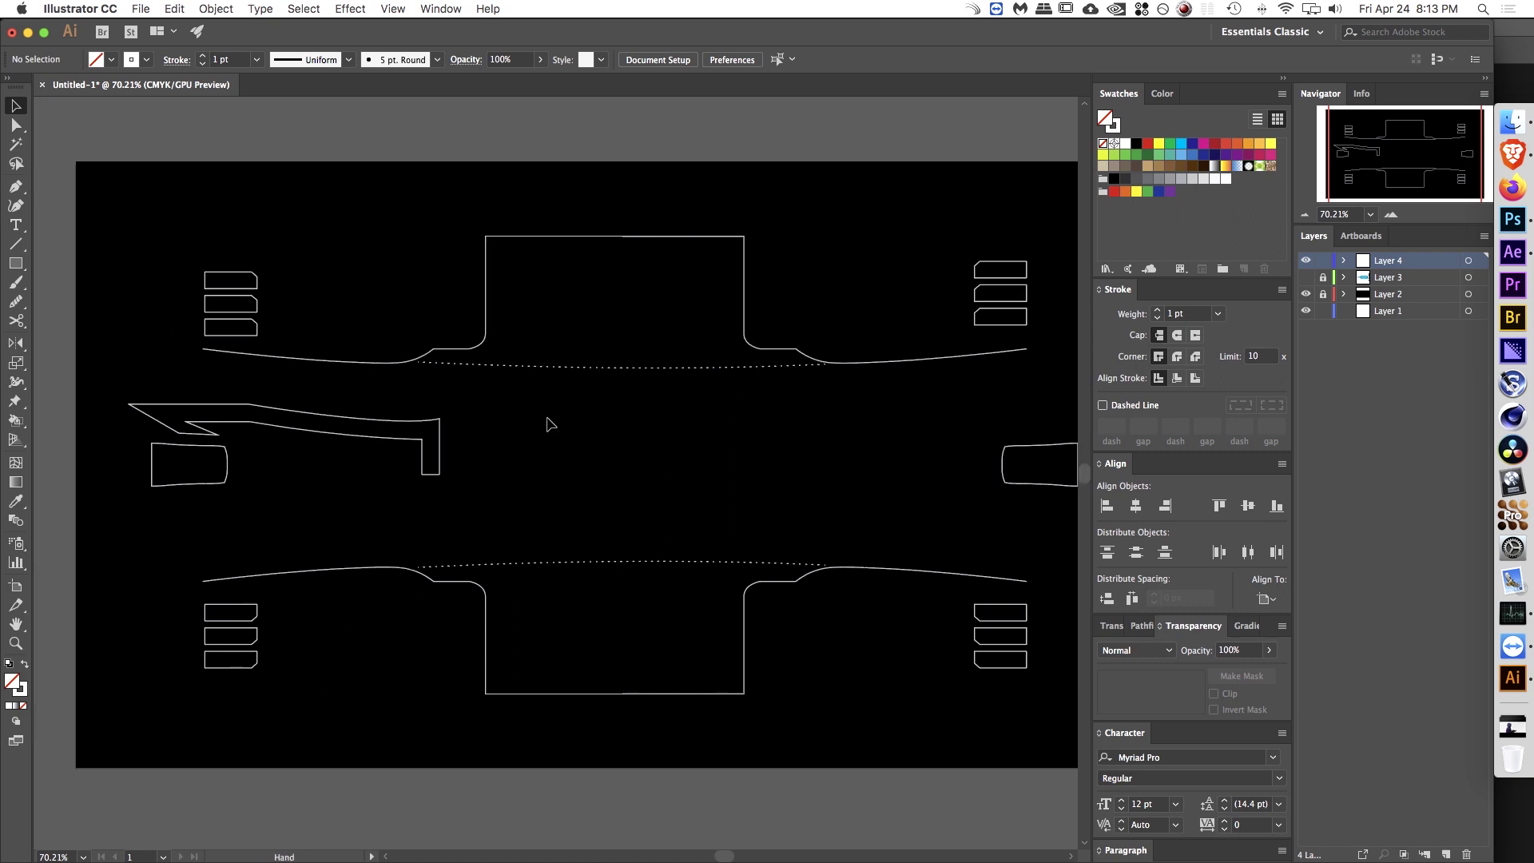
click(132, 407)
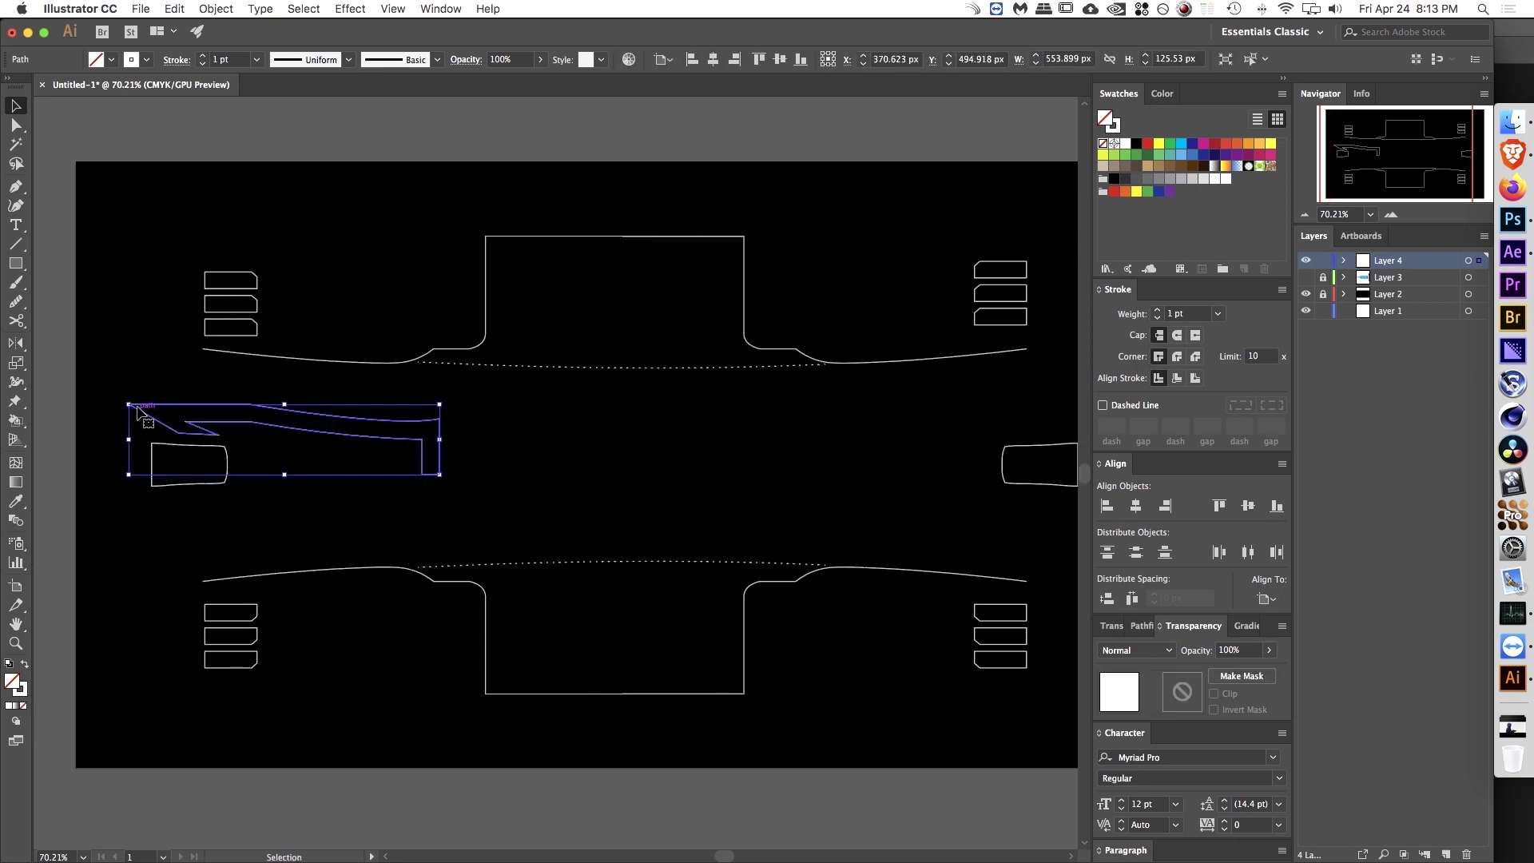
scroll(136, 416, up, 3)
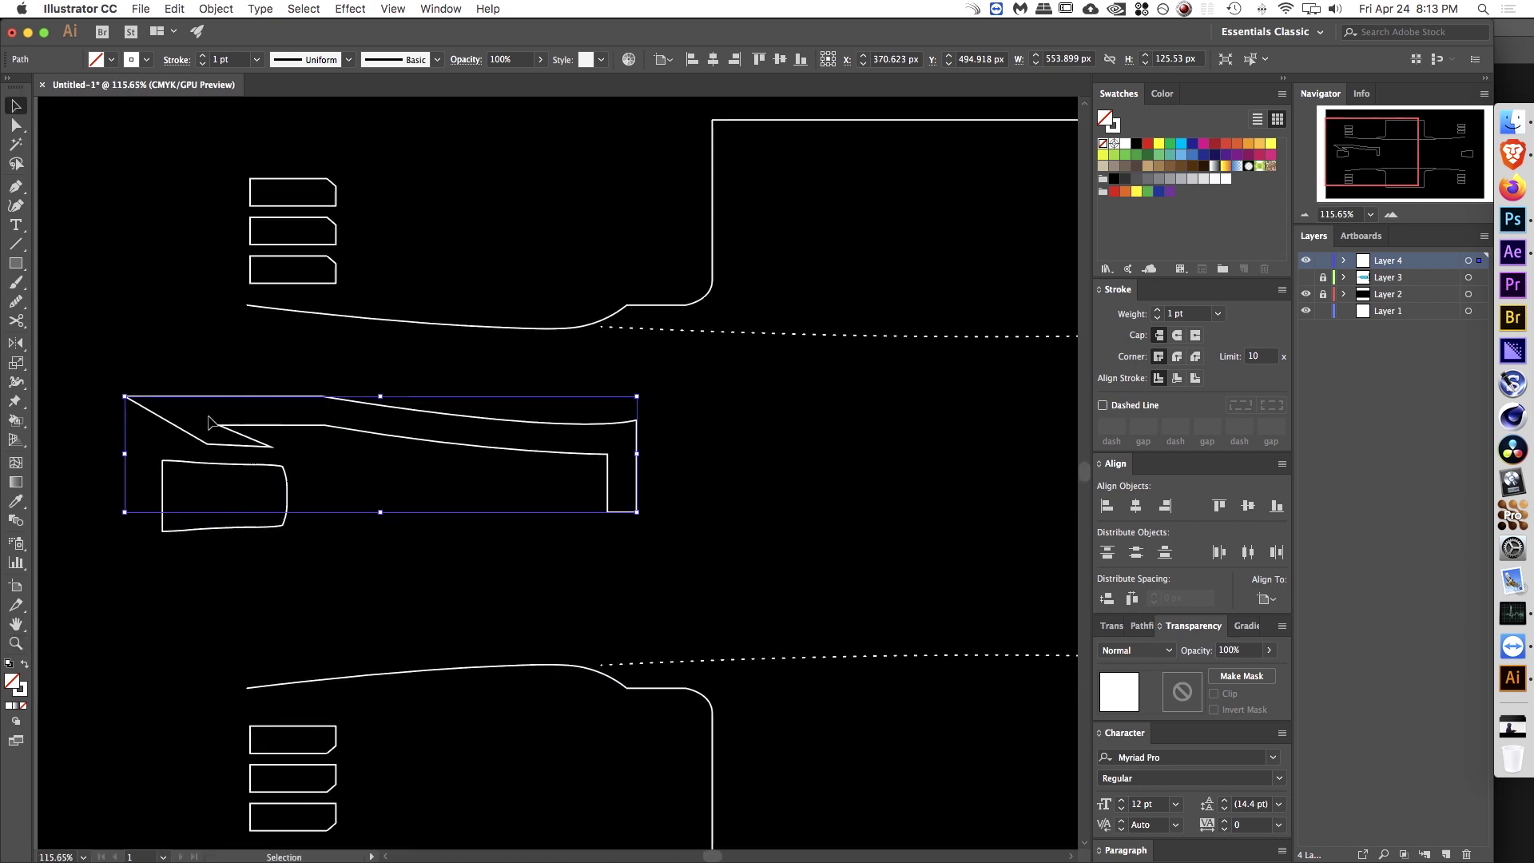
click(124, 379)
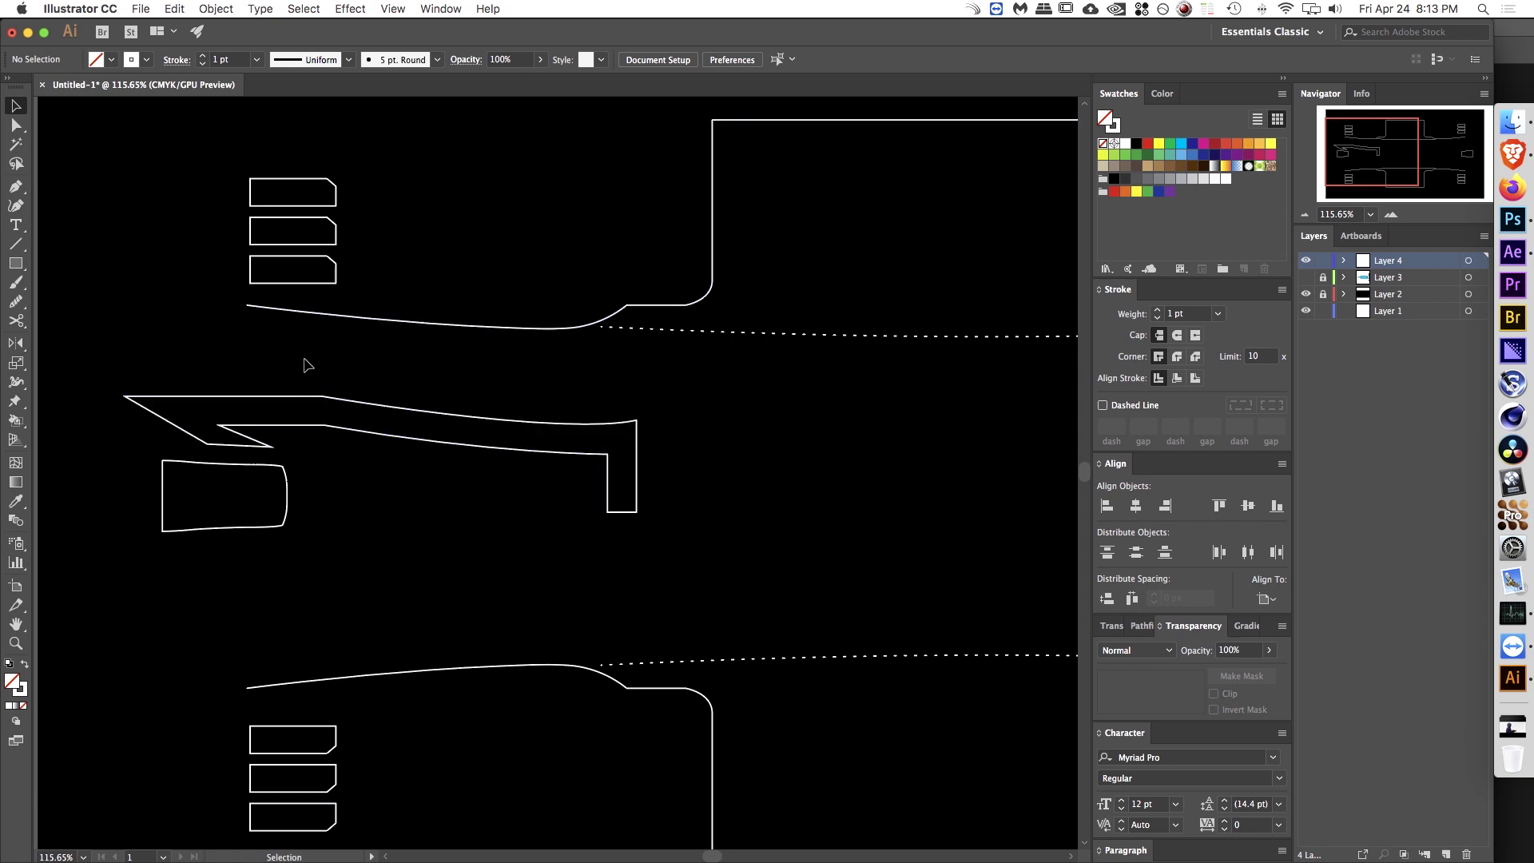
Step: Square off the angular path's left end by moving its pointed tip to about X 182 px and shifting the inner notch anchor to the right
drag(317, 332, 574, 382)
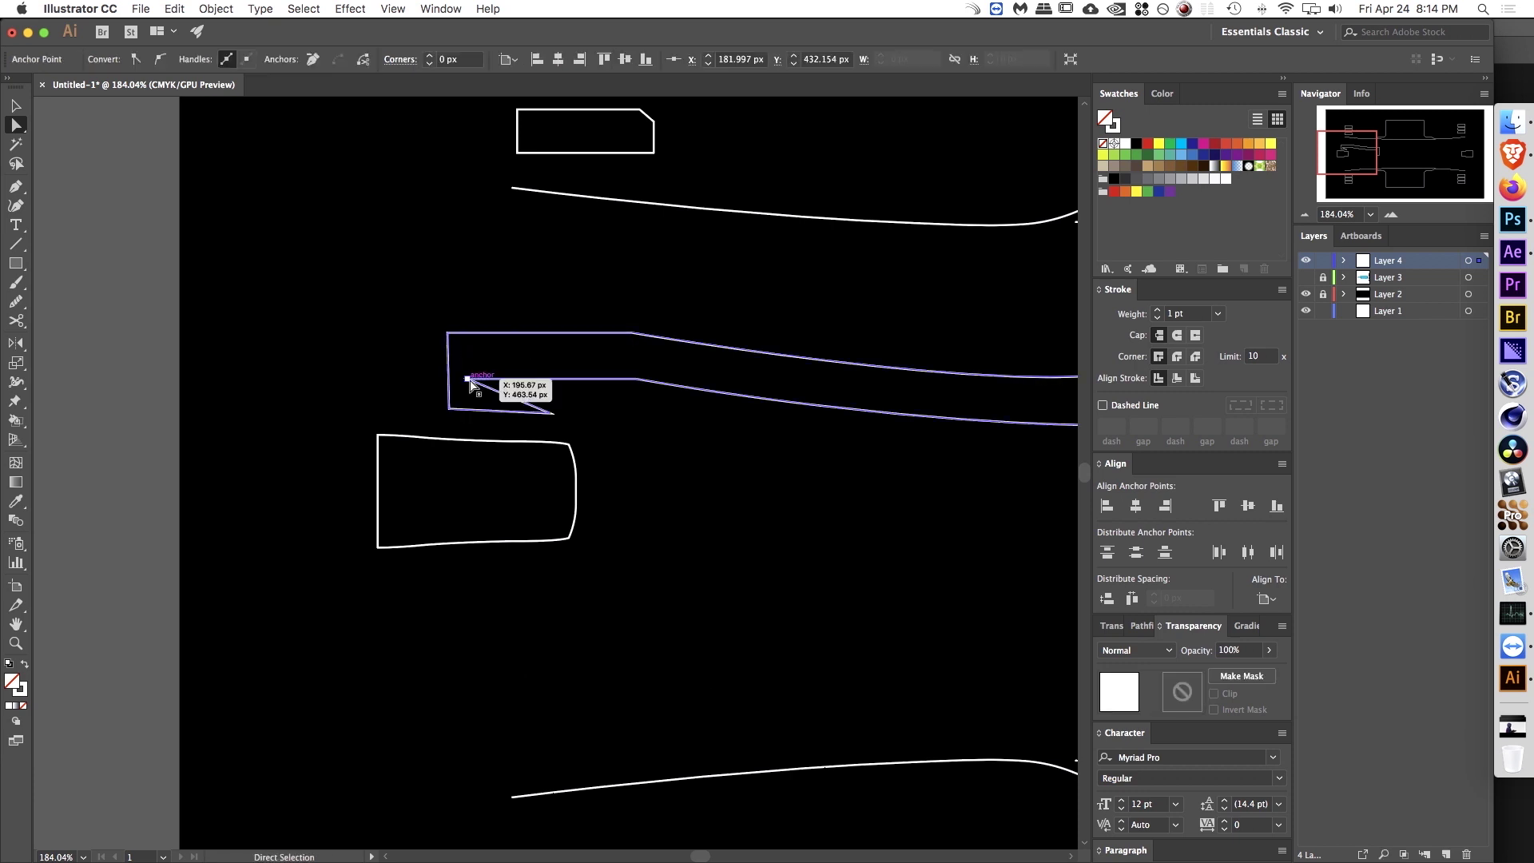
click(605, 432)
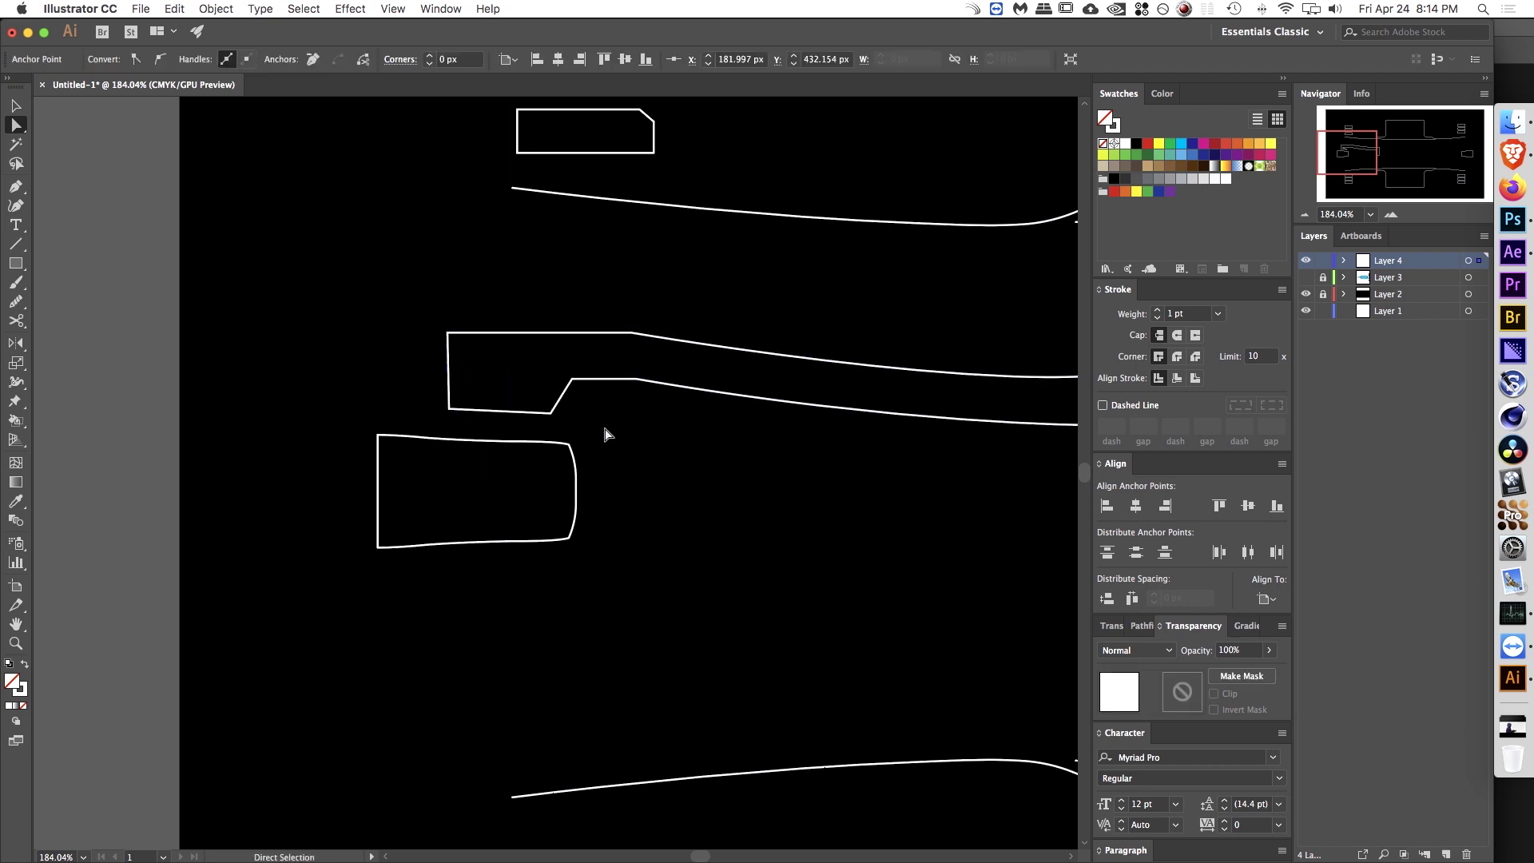
drag(653, 425, 387, 414)
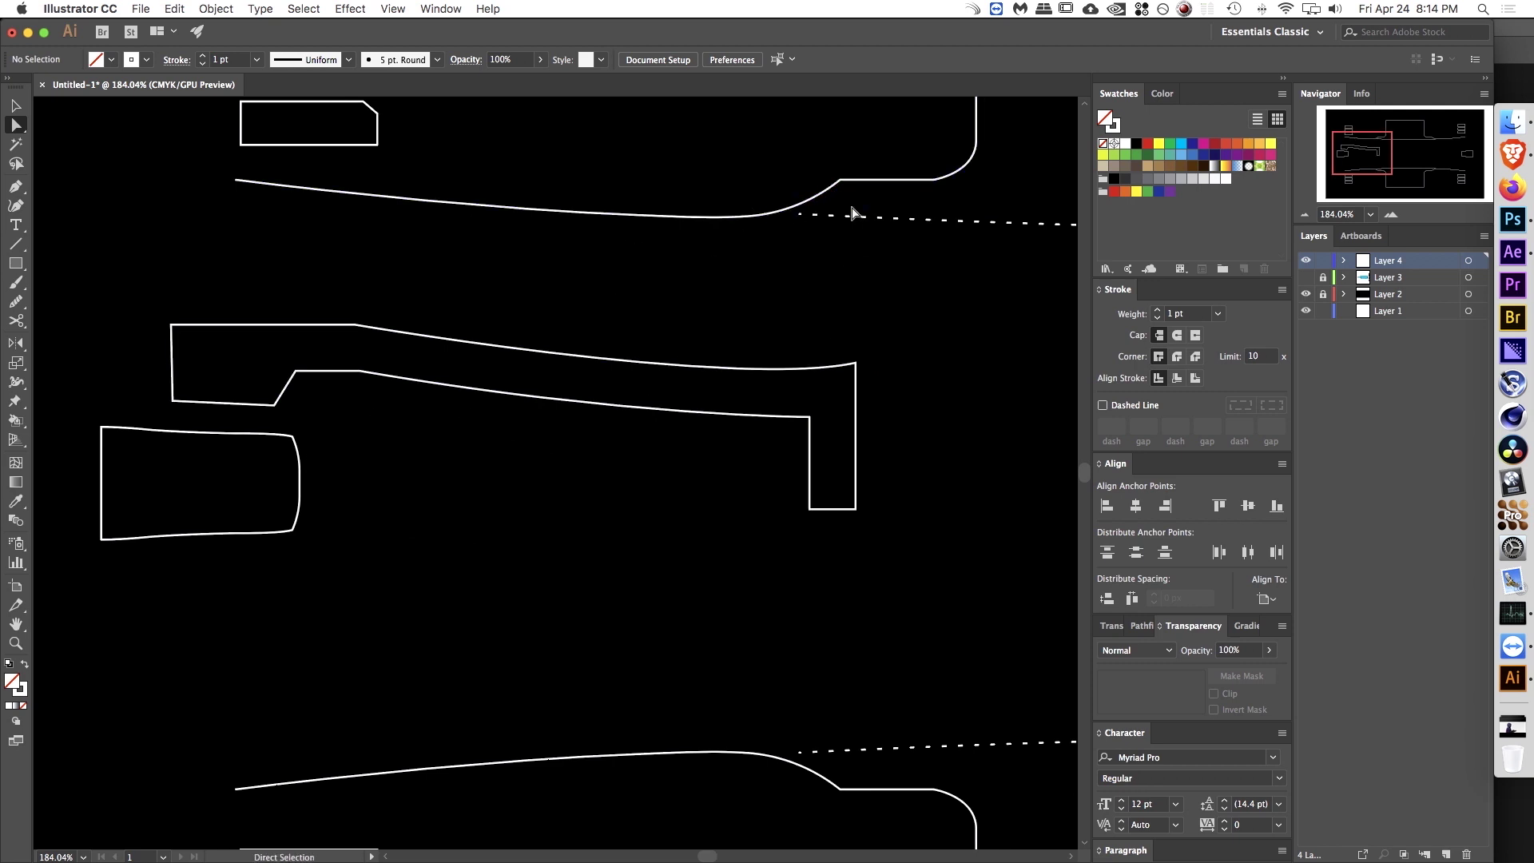
Step: Round the upper-left corner of the angular shape to a radius of about 20.5 px
key(z)
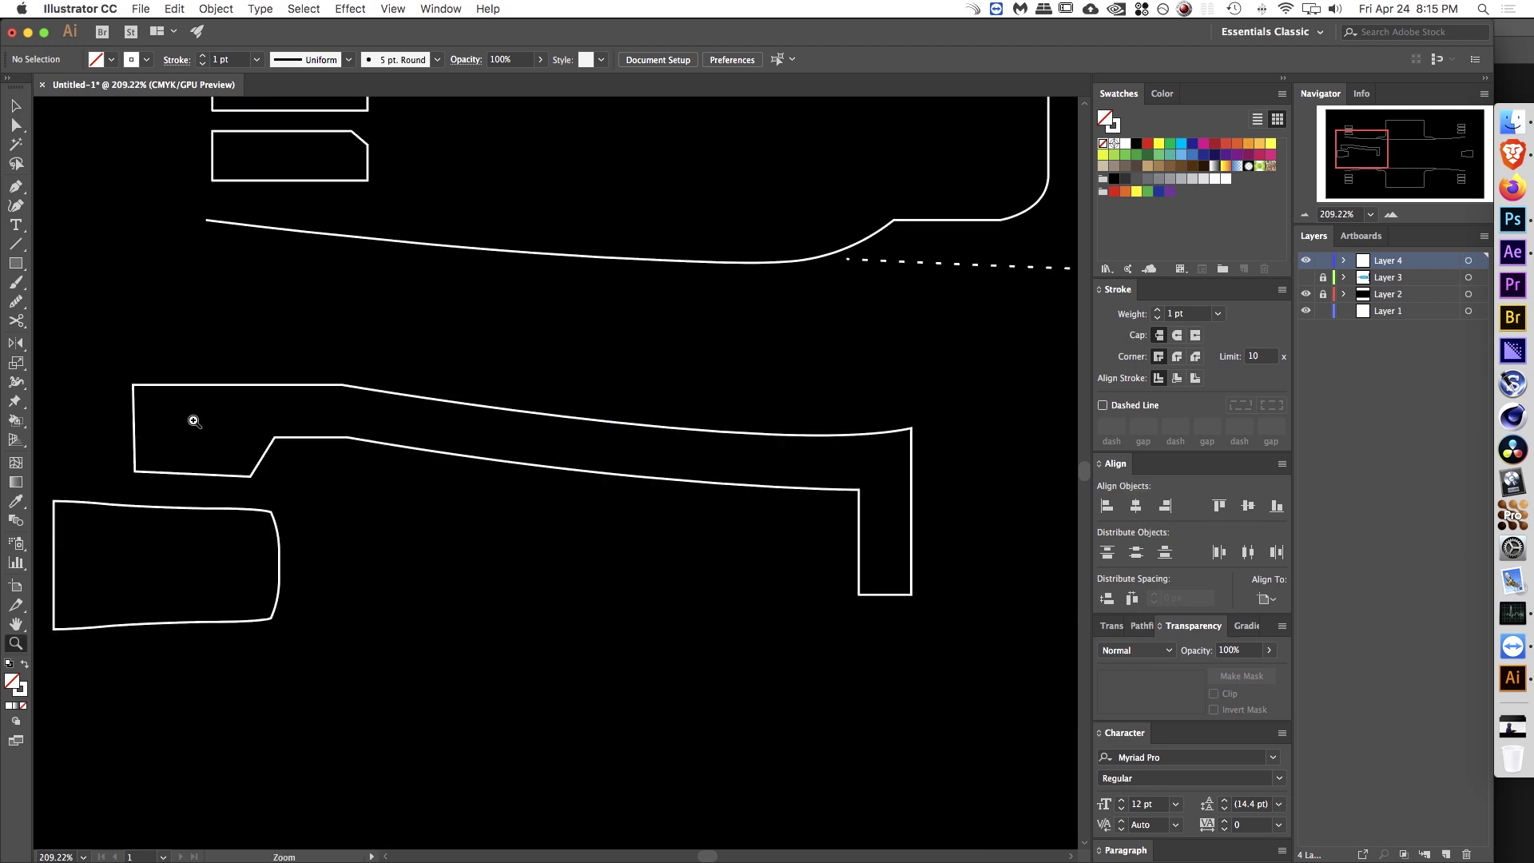
drag(195, 421, 282, 409)
drag(282, 409, 598, 342)
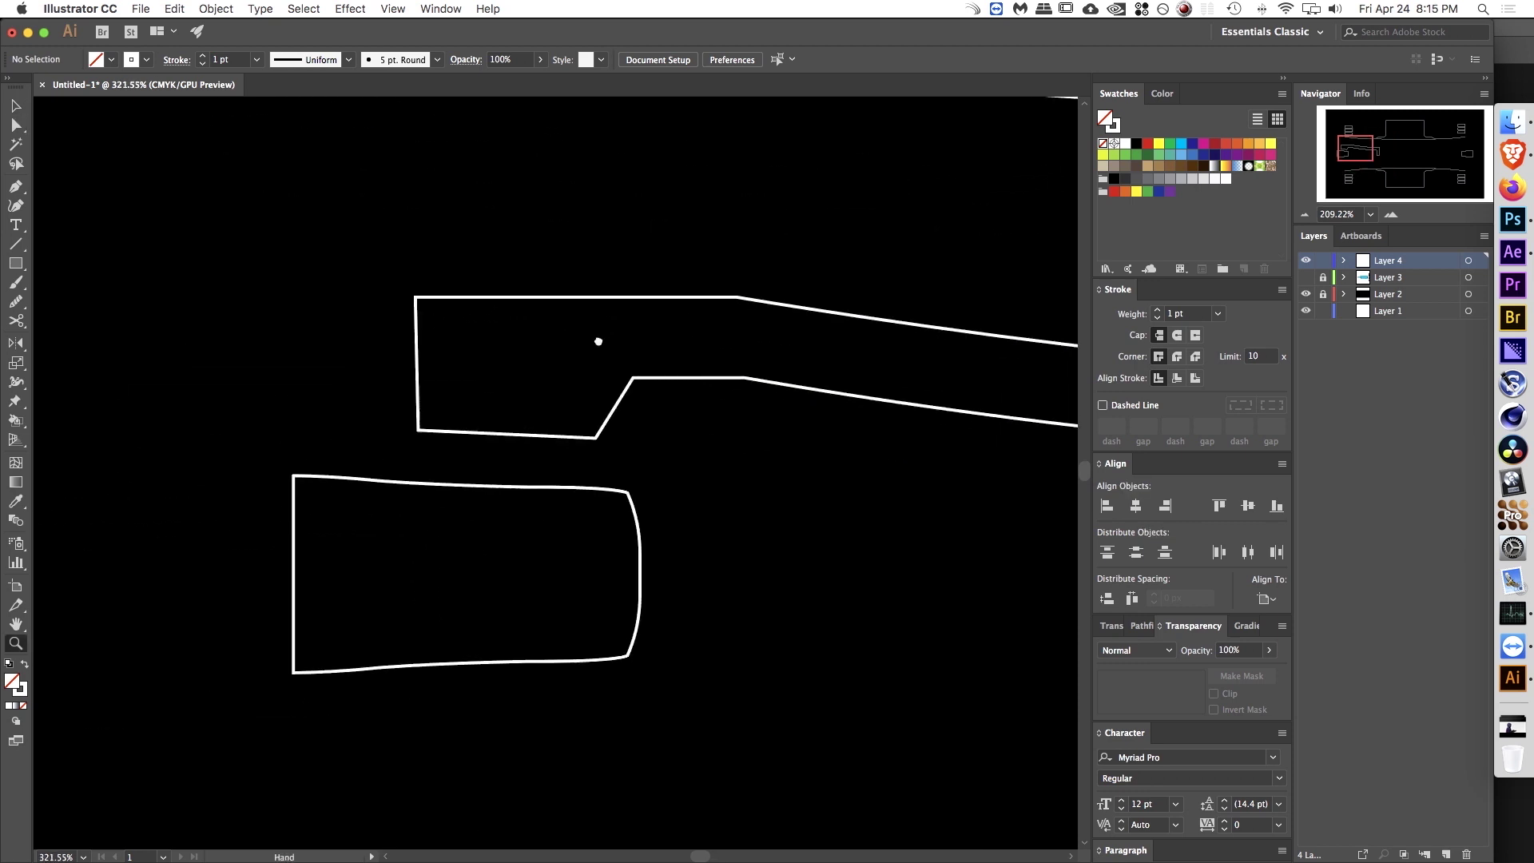
key(a)
click(421, 296)
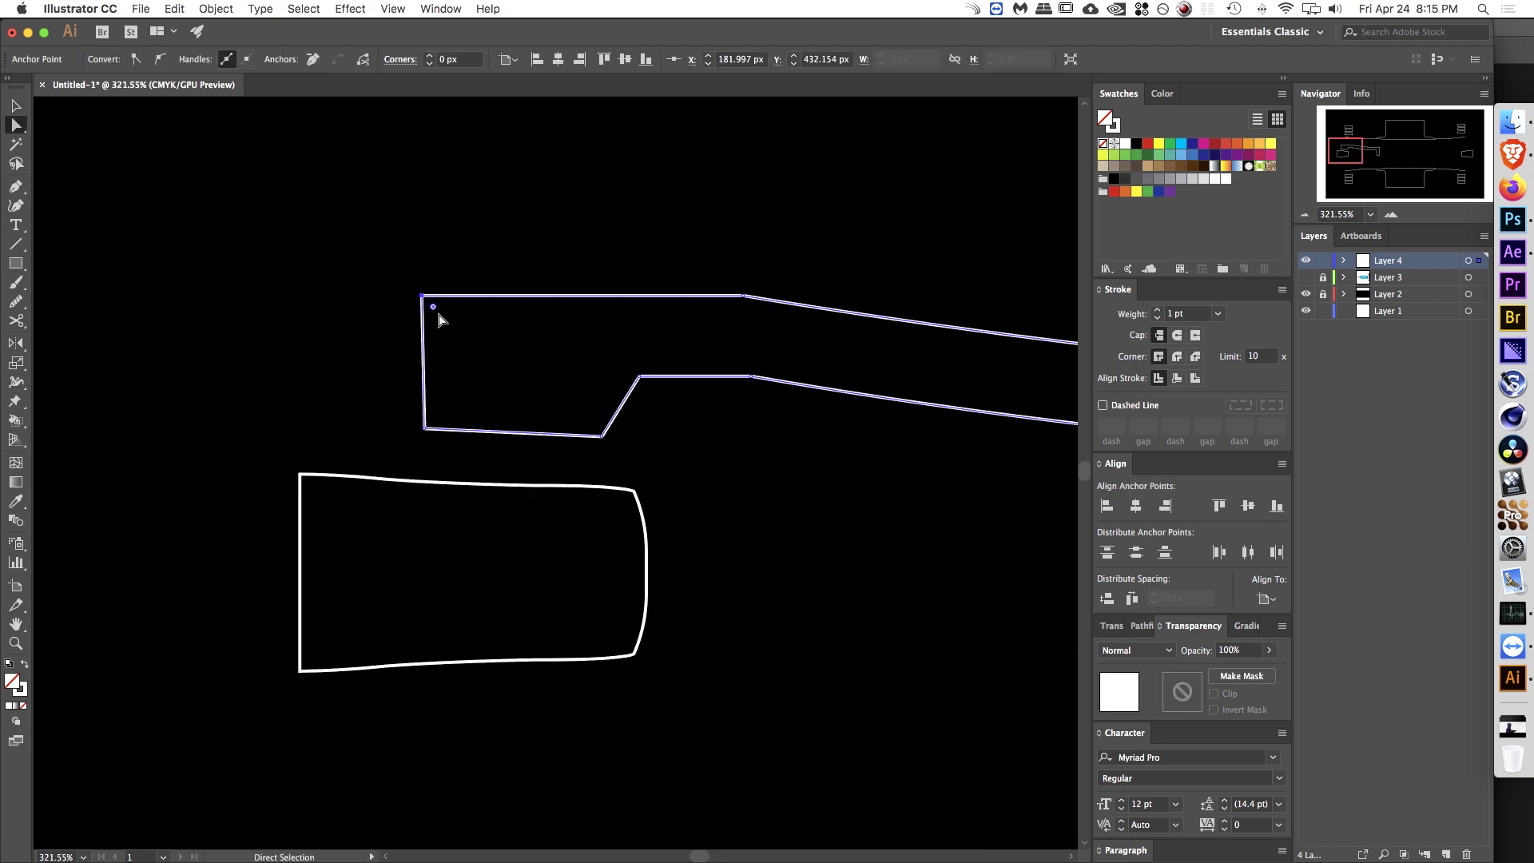
drag(434, 308, 479, 346)
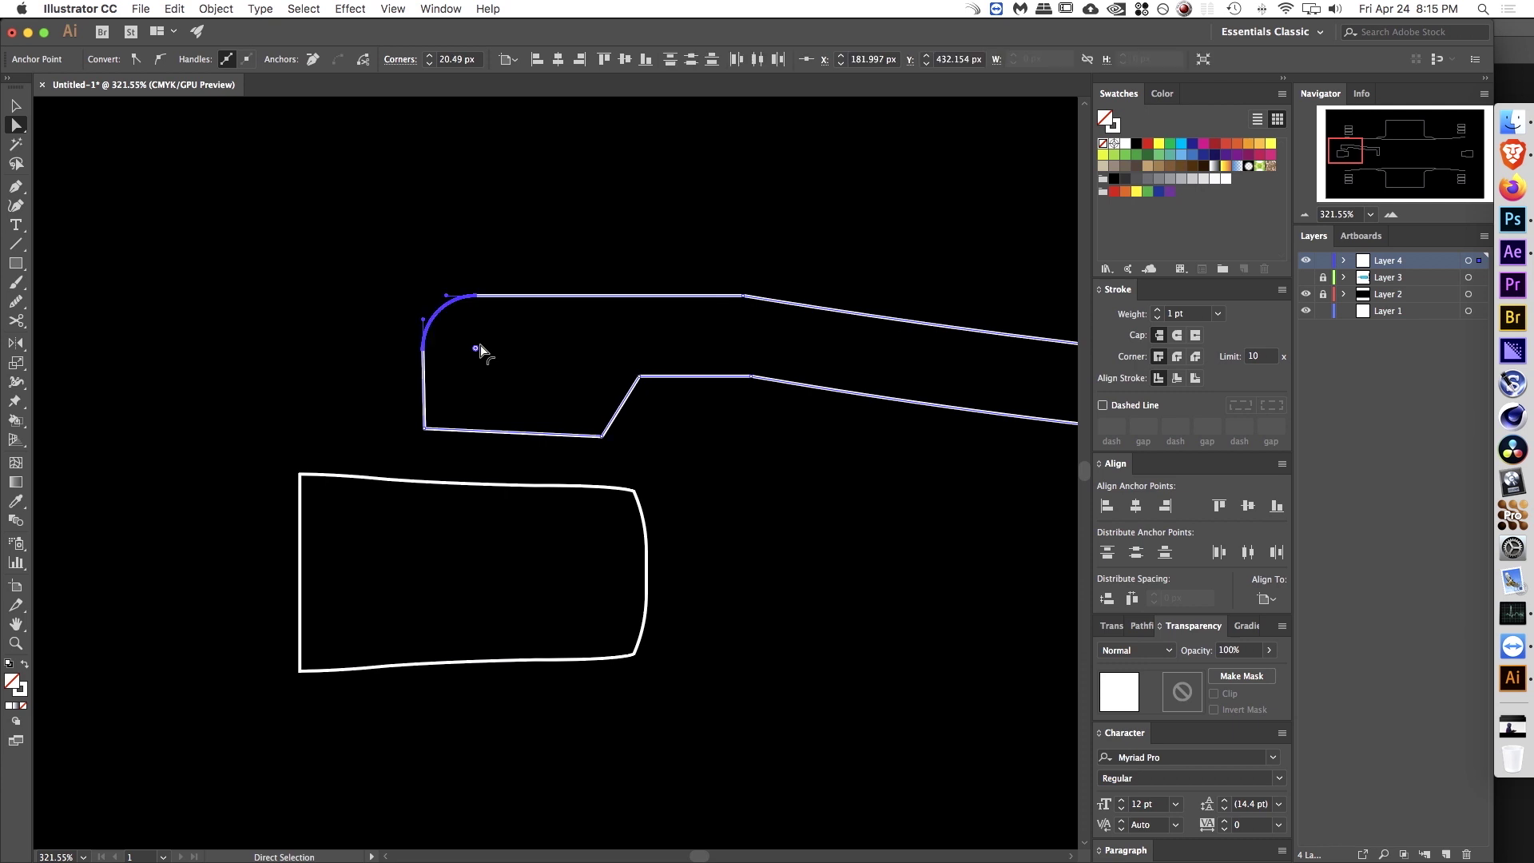
Step: Round the inner corner where the short slanted edge meets the shape's lower horizontal edge
click(641, 378)
drag(644, 394, 701, 434)
drag(799, 437, 511, 439)
drag(615, 435, 330, 431)
key(v)
click(700, 435)
drag(700, 435, 500, 430)
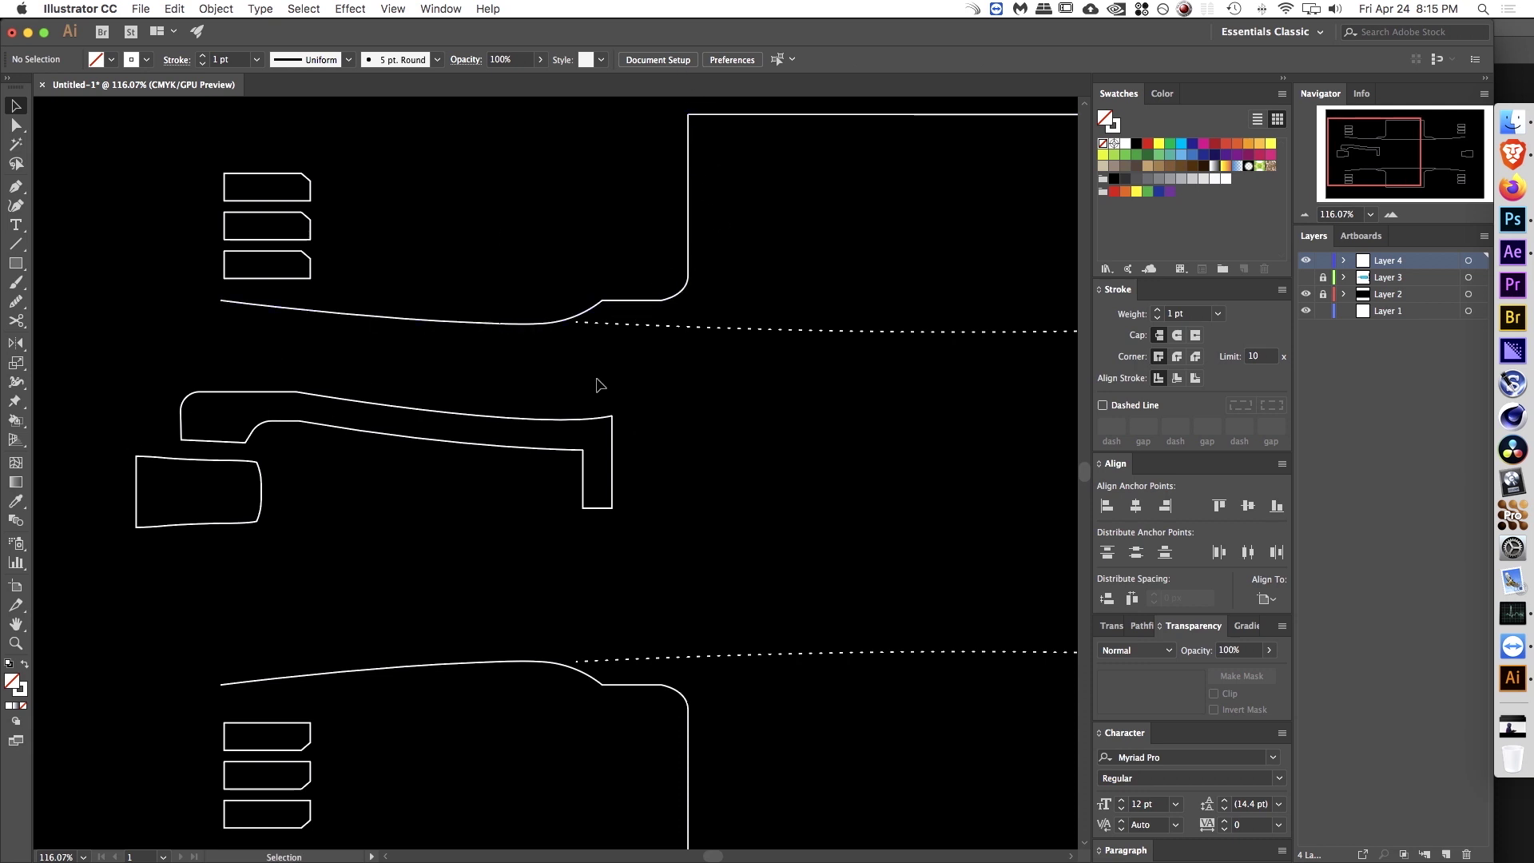
drag(594, 392, 537, 383)
drag(551, 380, 517, 410)
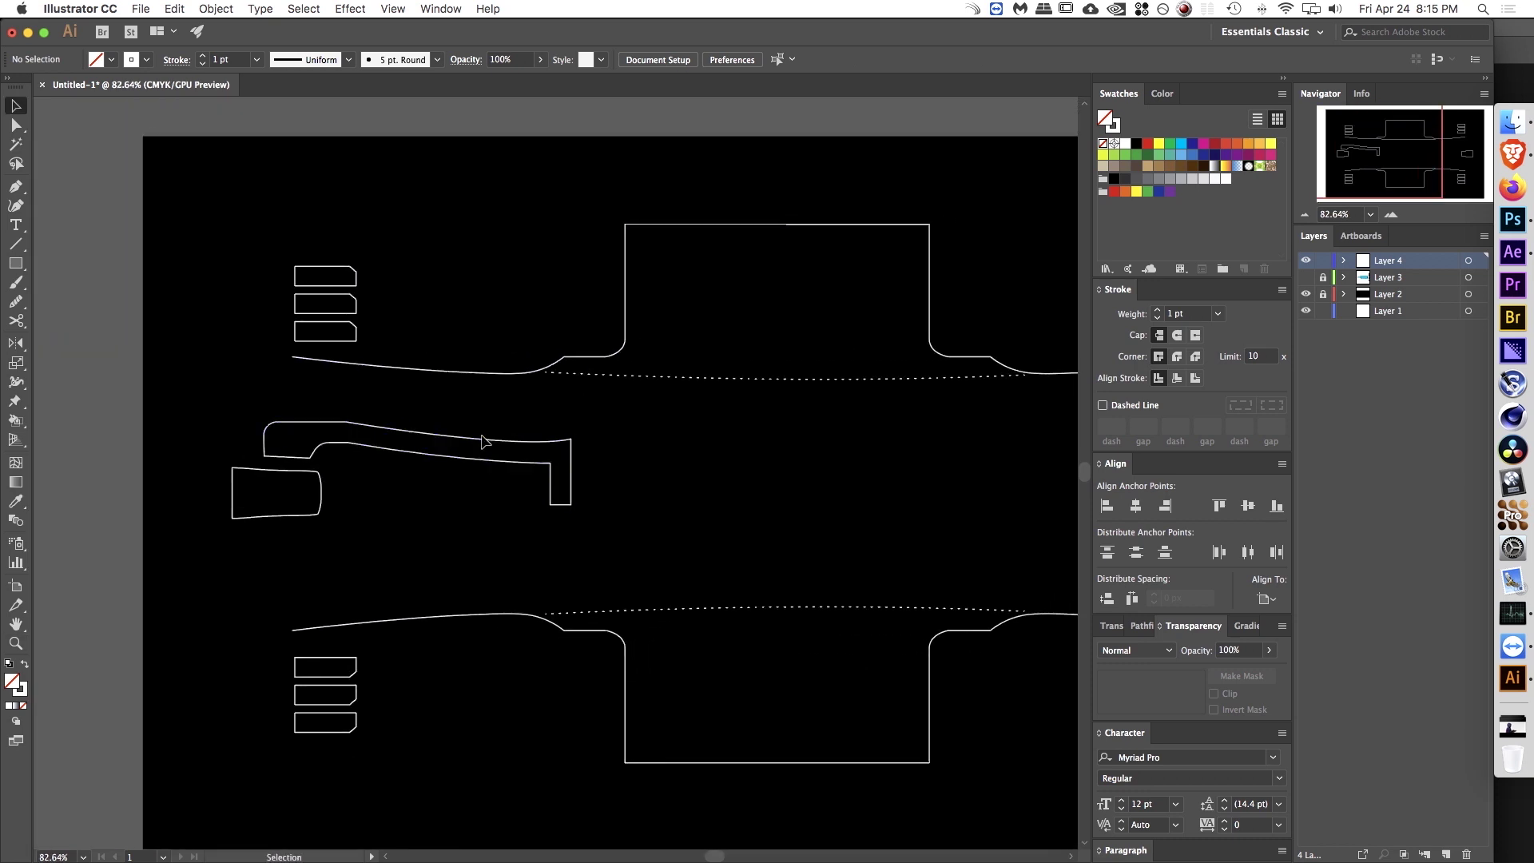
Step: Try to round the outer upper-right corner of the angular shape to about 23 px
drag(432, 440, 578, 410)
scroll(511, 417, left, 3)
key(v)
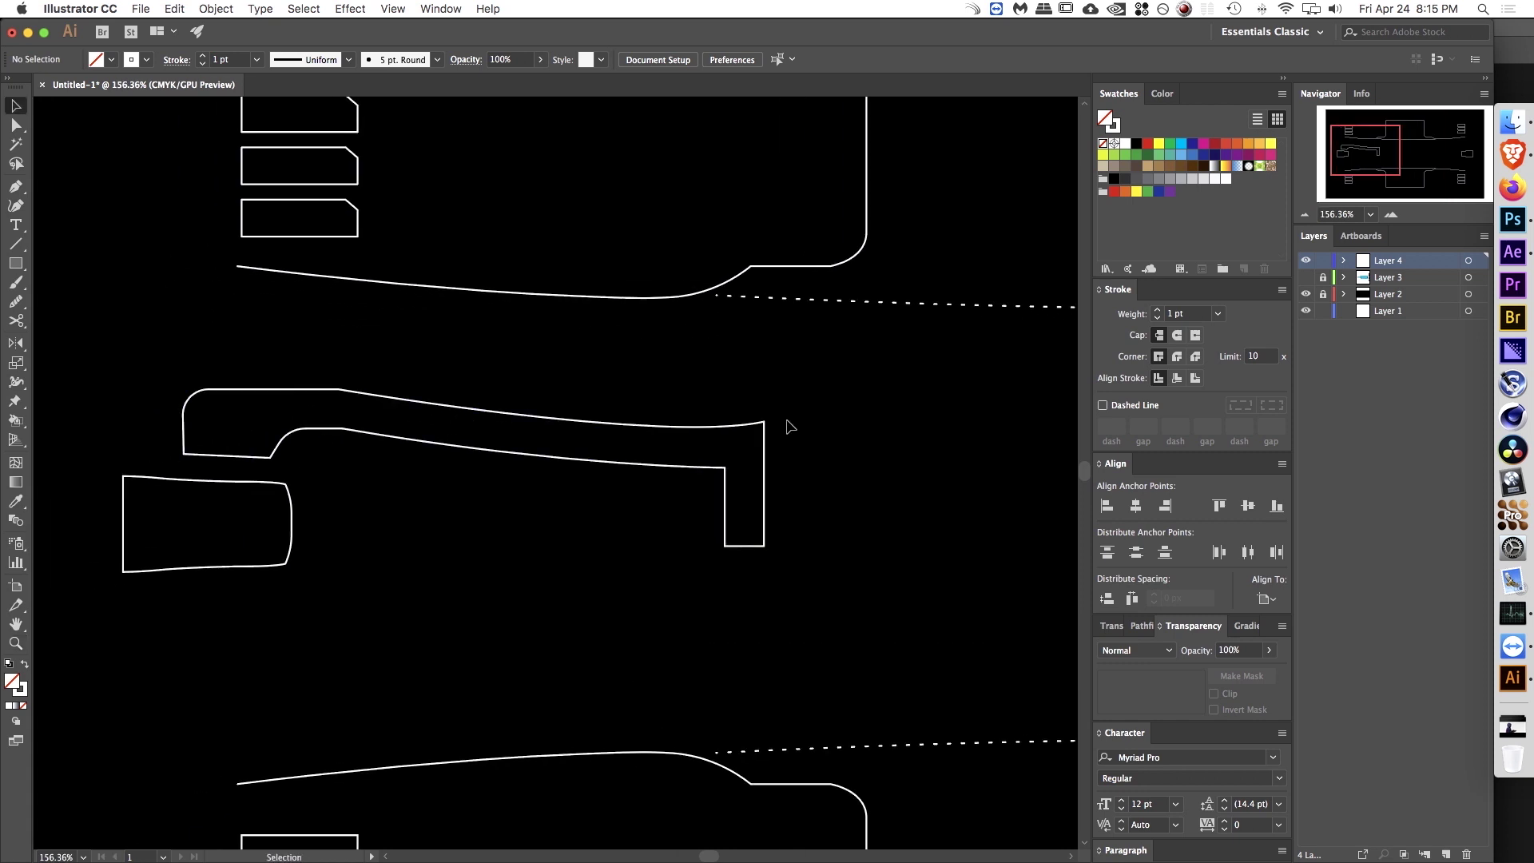
key(a)
click(762, 425)
click(764, 427)
mouse_move(754, 435)
mouse_down()
mouse_move(696, 479)
mouse_move(735, 453)
mouse_up()
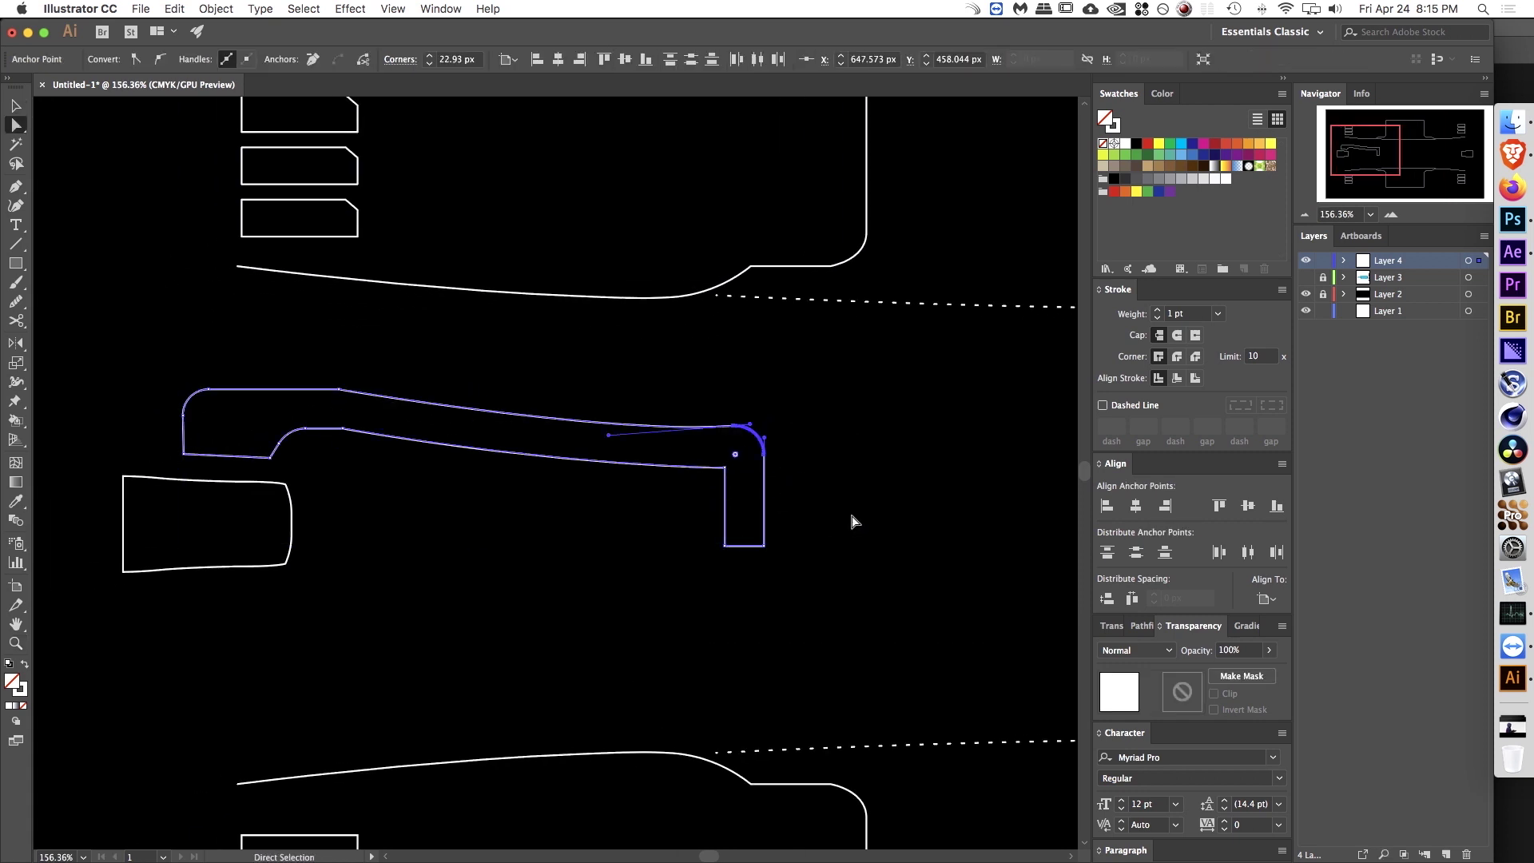
click(856, 468)
key(z)
drag(860, 467, 554, 473)
key(super+z)
key(v)
click(710, 507)
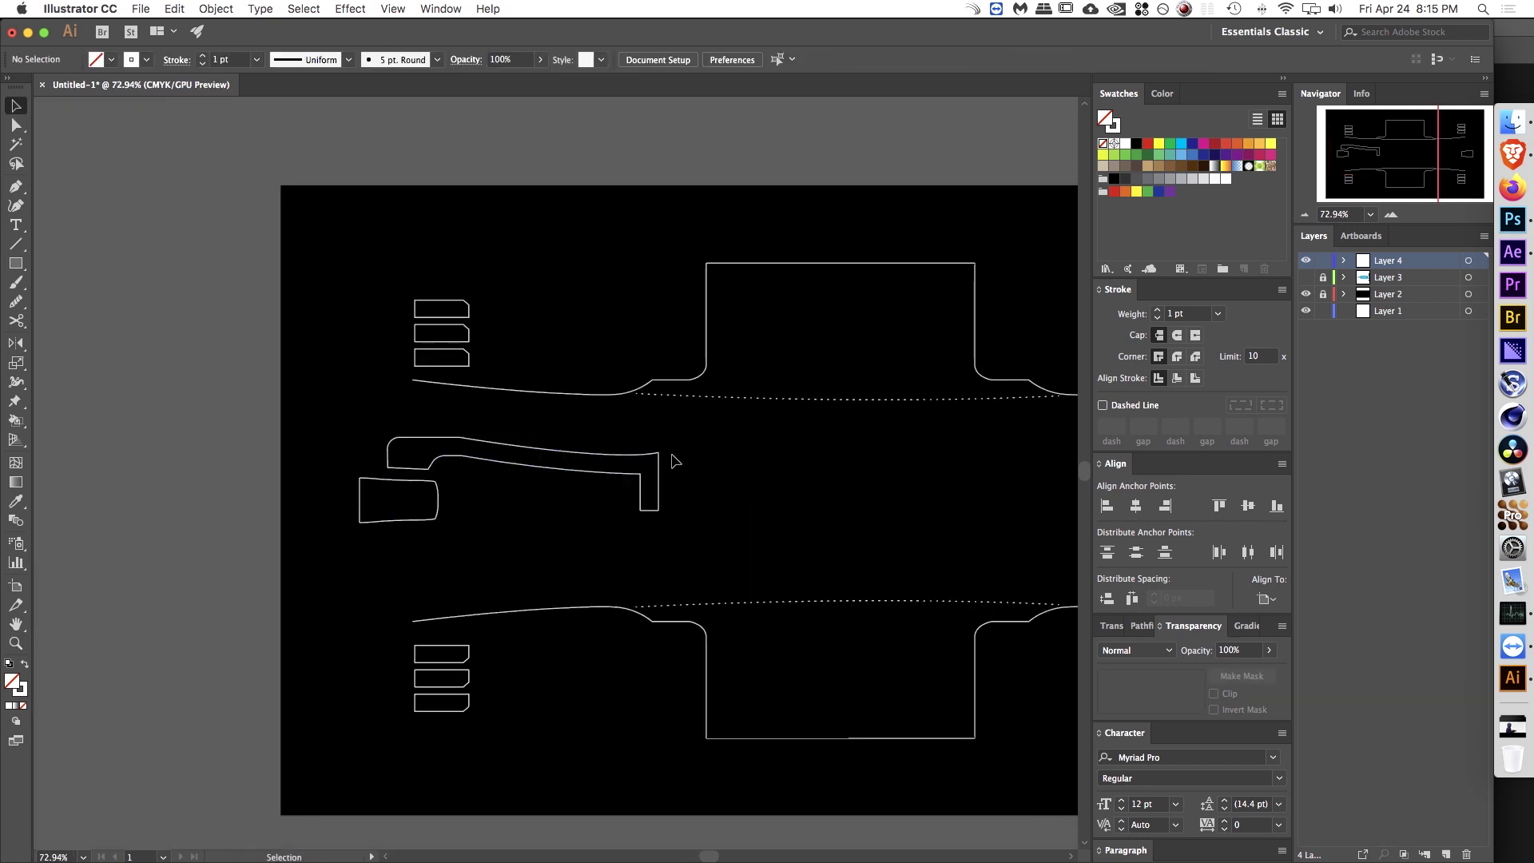
Step: Cut the shape with the Scissors at its lower-left corner and the outer foot of its right leg, and delete the inner section
click(444, 438)
key(c)
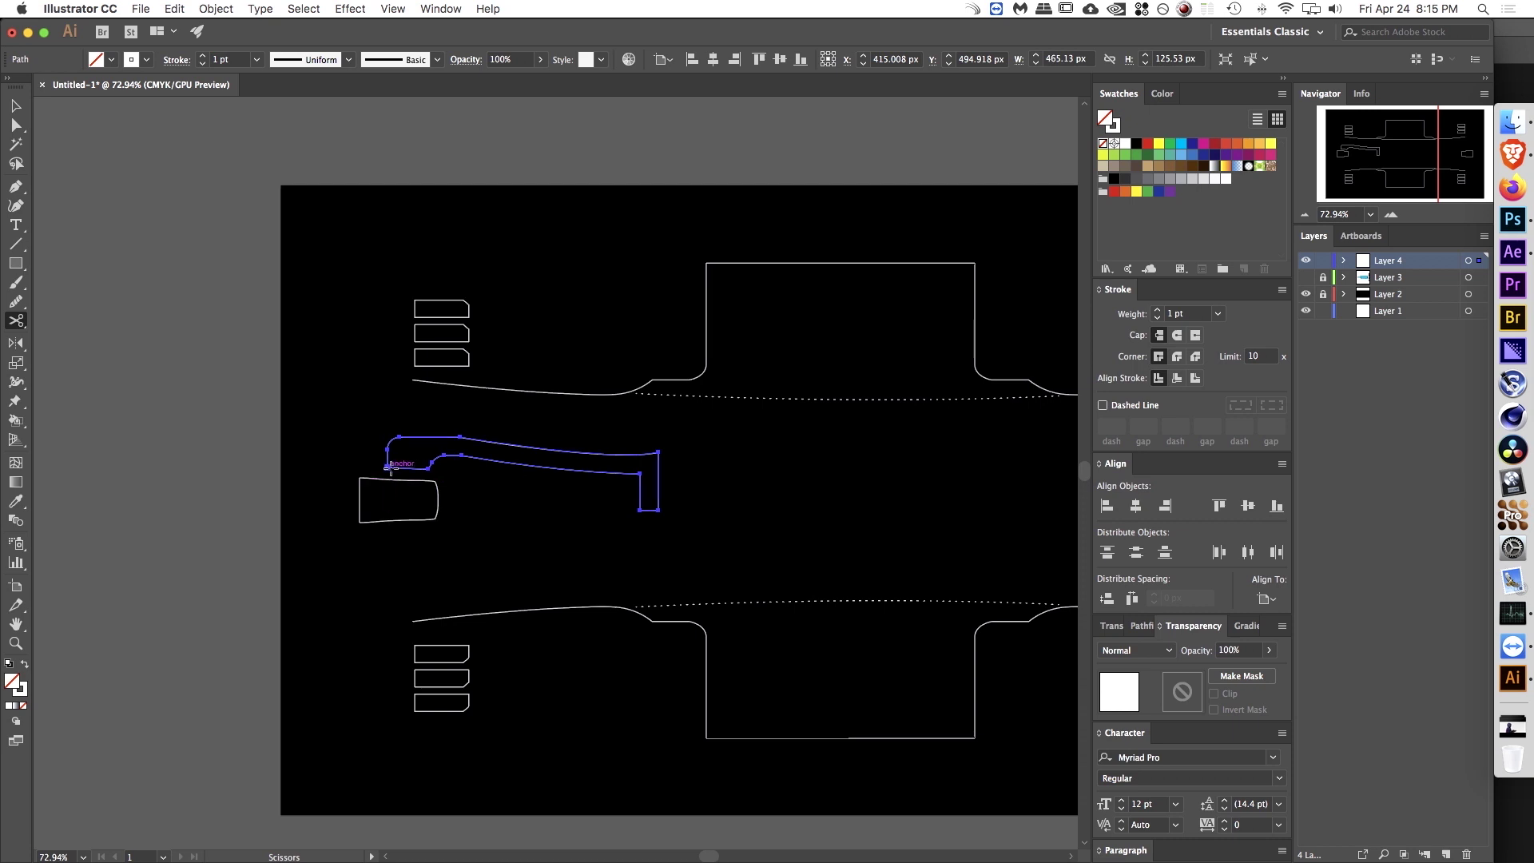
click(388, 468)
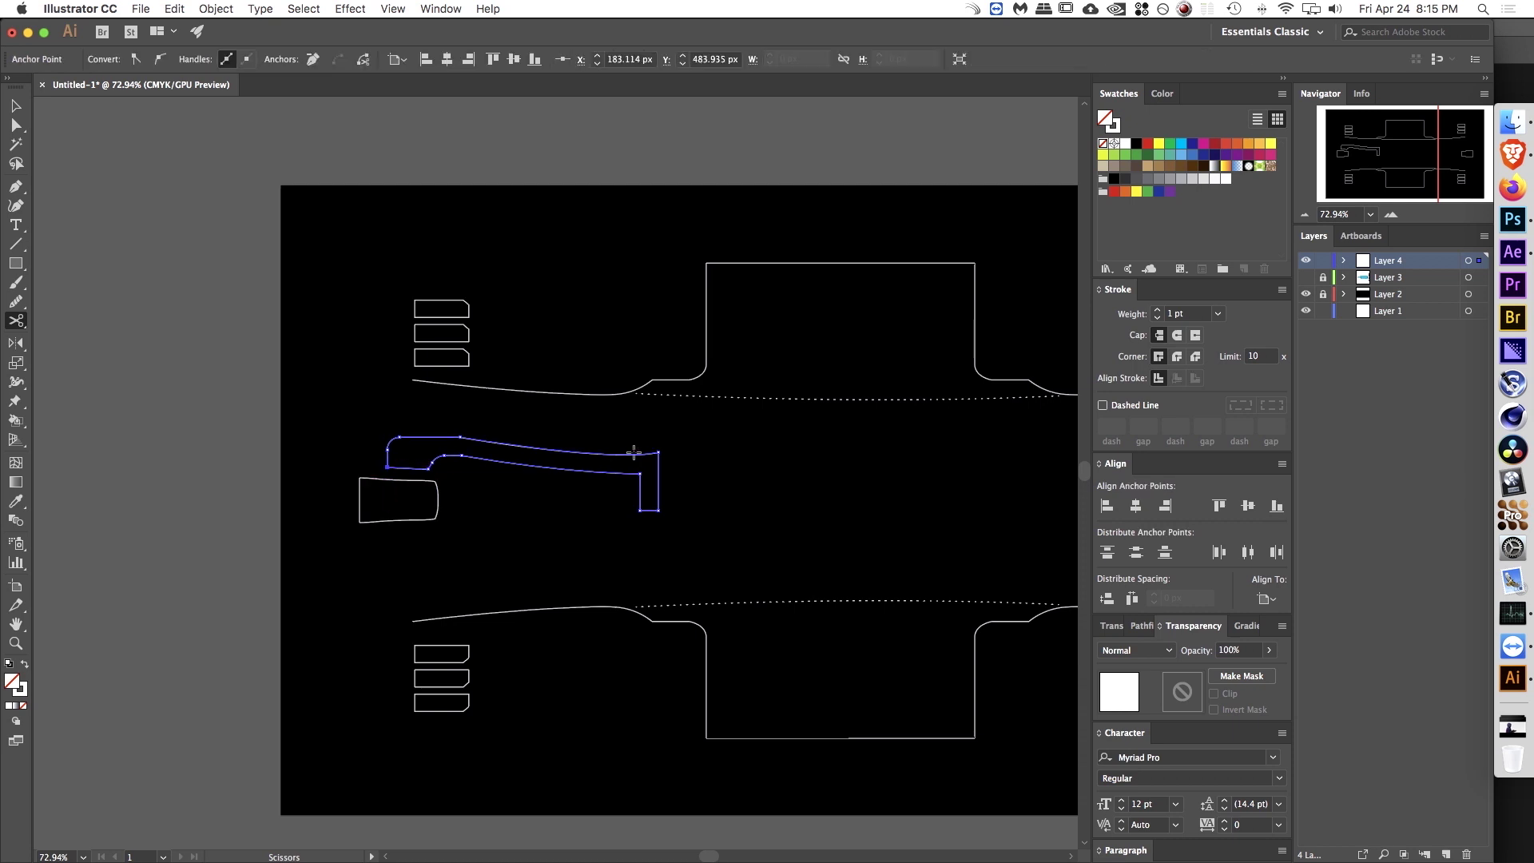
click(658, 509)
key(v)
key(Delete)
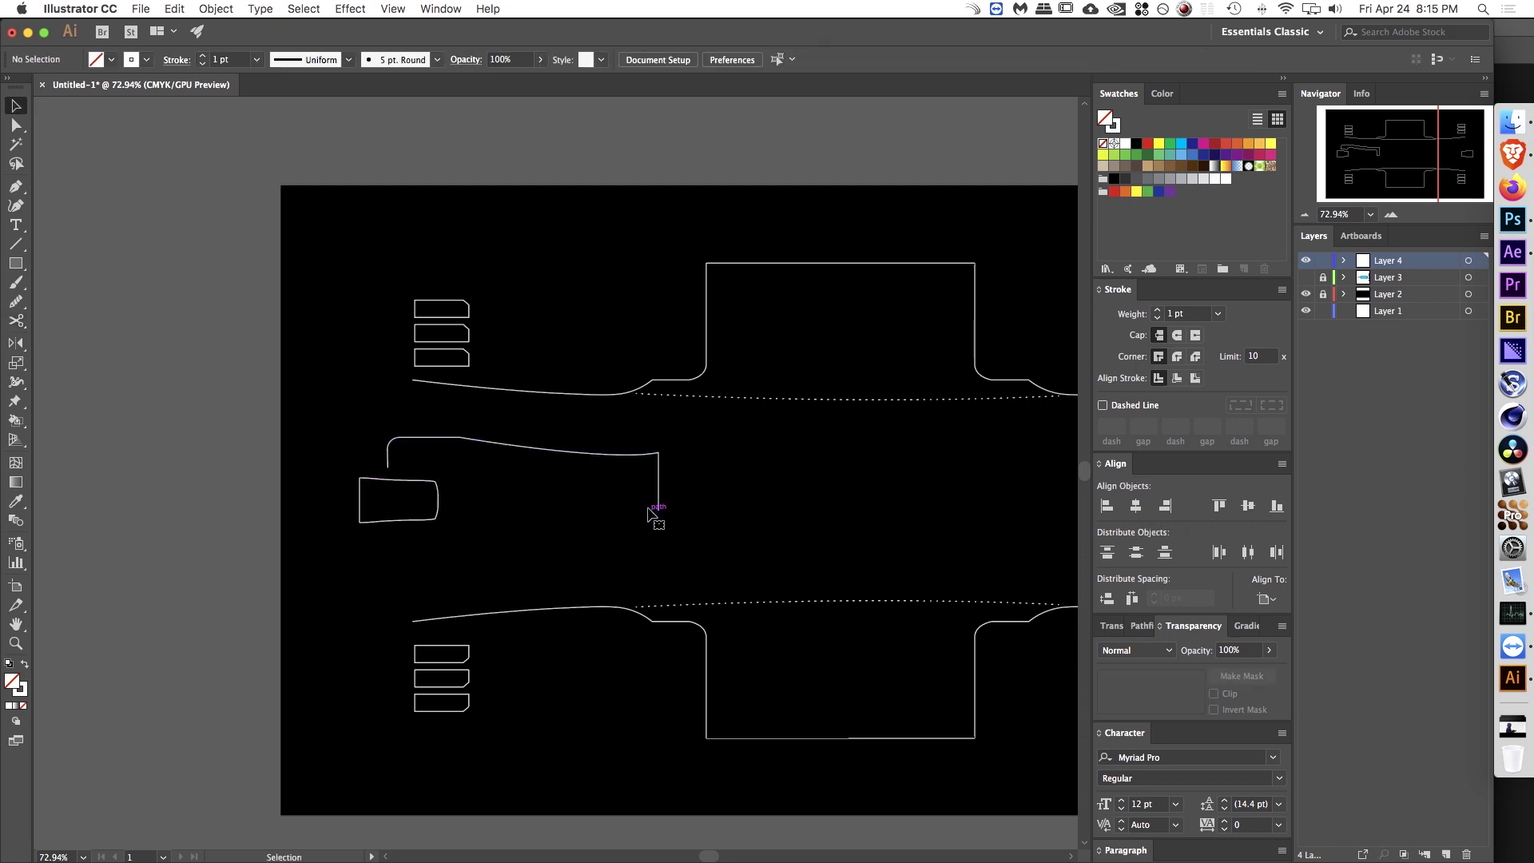
Step: Shorten the open outline's right vertical leg by moving its lower end anchor up
scroll(605, 453, right, 5)
key(a)
drag(489, 506, 491, 471)
click(514, 469)
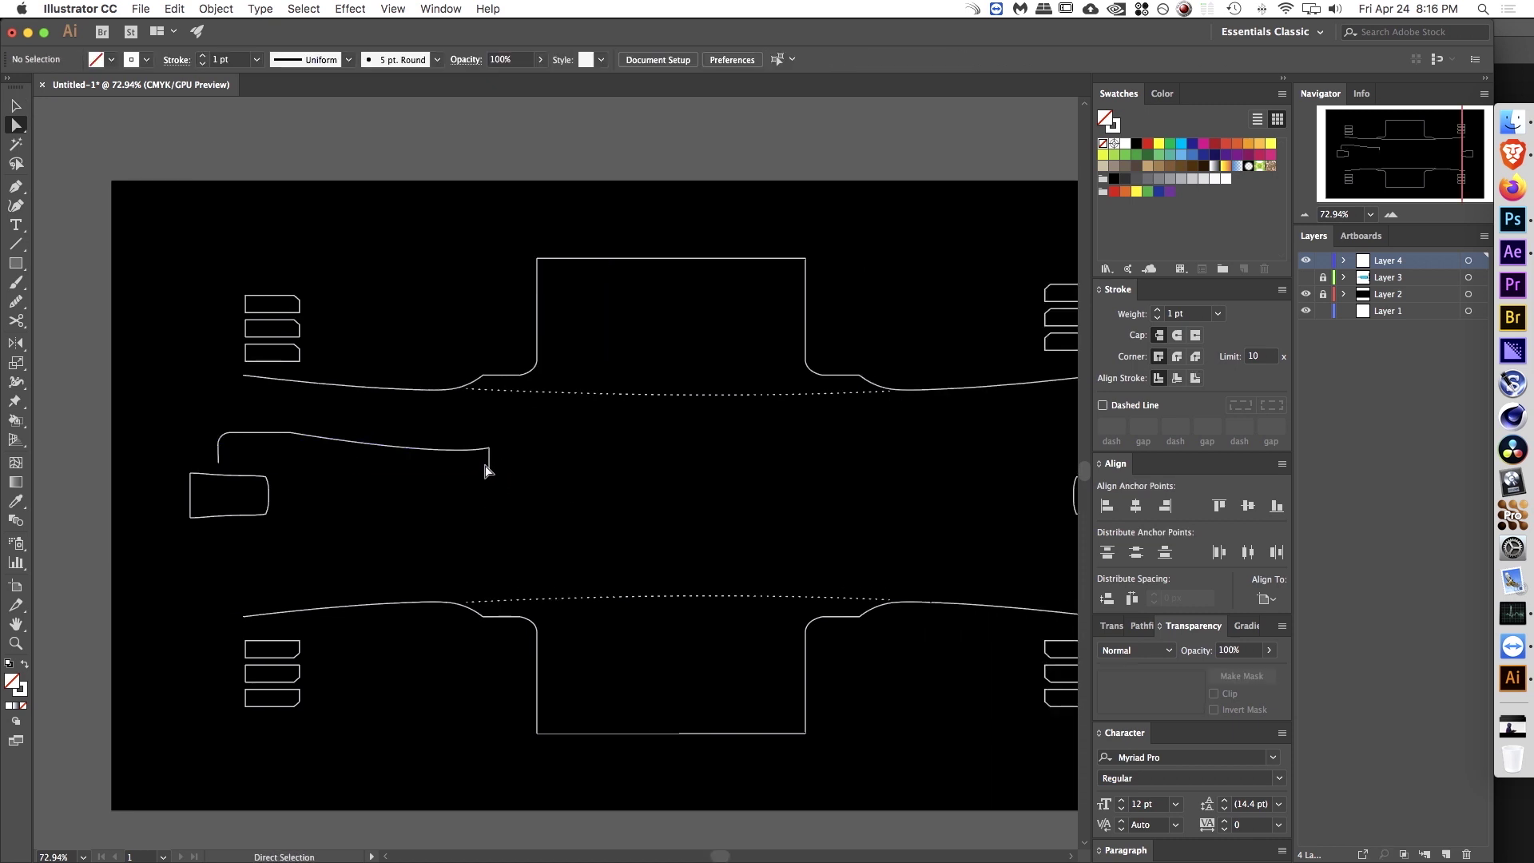
Step: Mirror a copy of the open outline vertically below the left cap and group the two halves into a set about 222 px high
scroll(438, 479, left, 5)
scroll(438, 480, down, 2)
key(v)
click(534, 407)
drag(521, 435, 482, 509)
key(o)
key(v)
drag(357, 542, 357, 520)
click(659, 459)
key(space)
drag(663, 458, 405, 523)
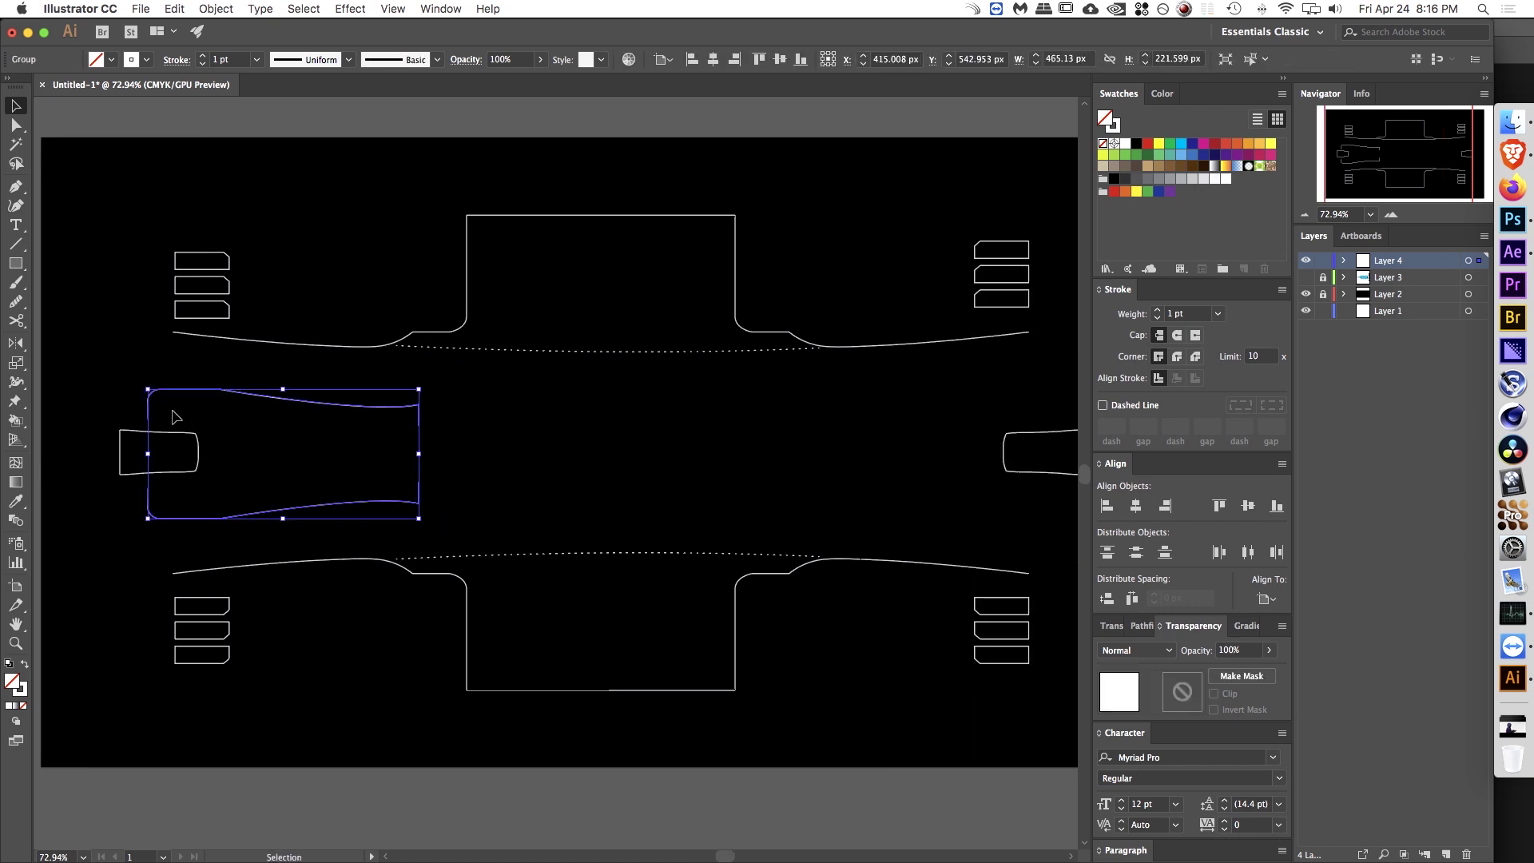
Step: Try to copy the grouped outlines to the right side of the centre
drag(154, 409, 642, 409)
drag(761, 425, 575, 443)
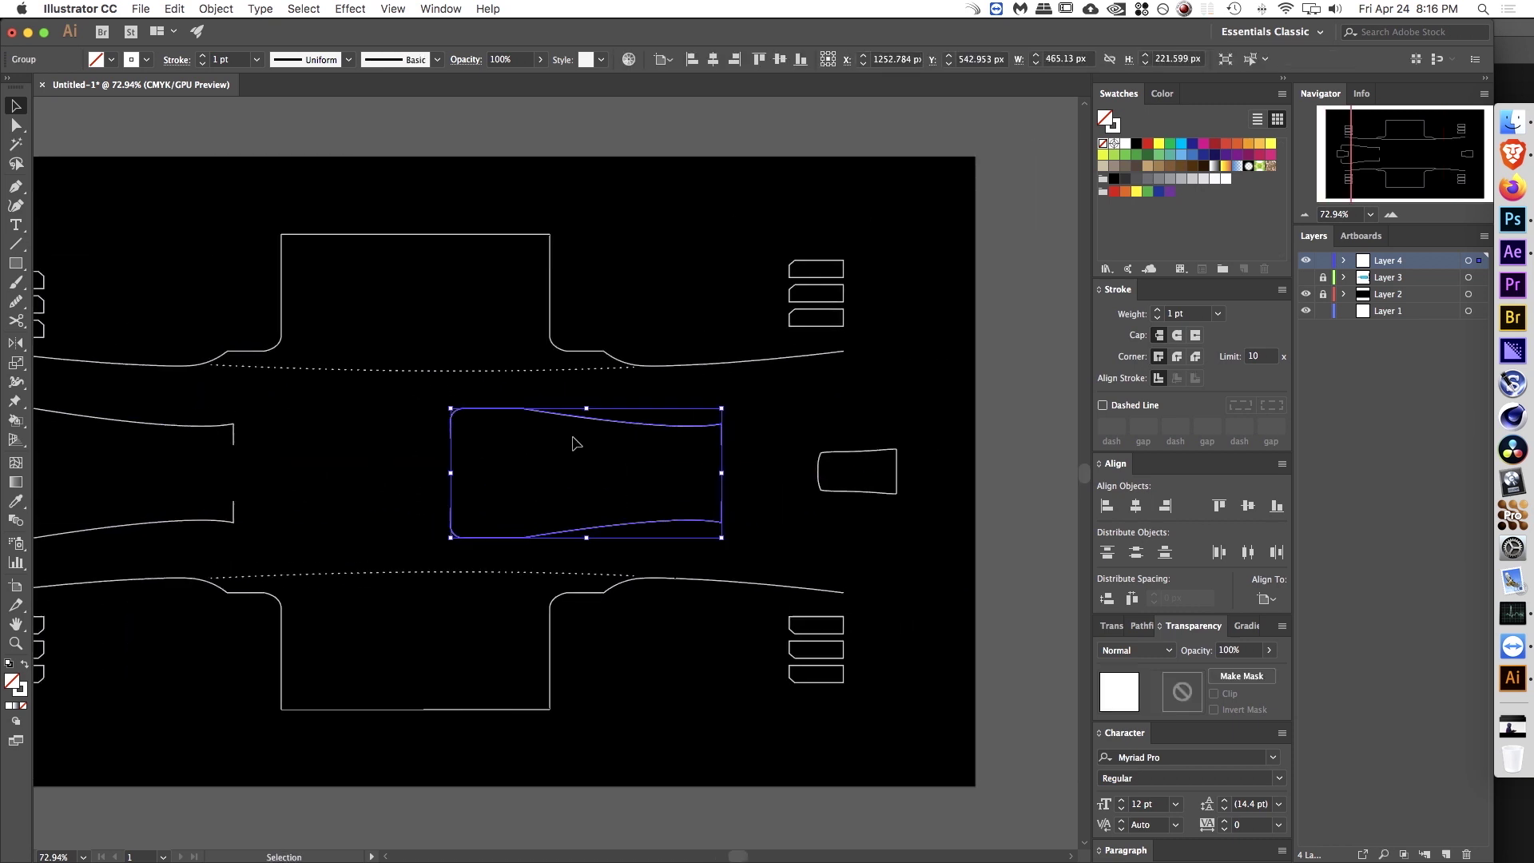
key(super+z)
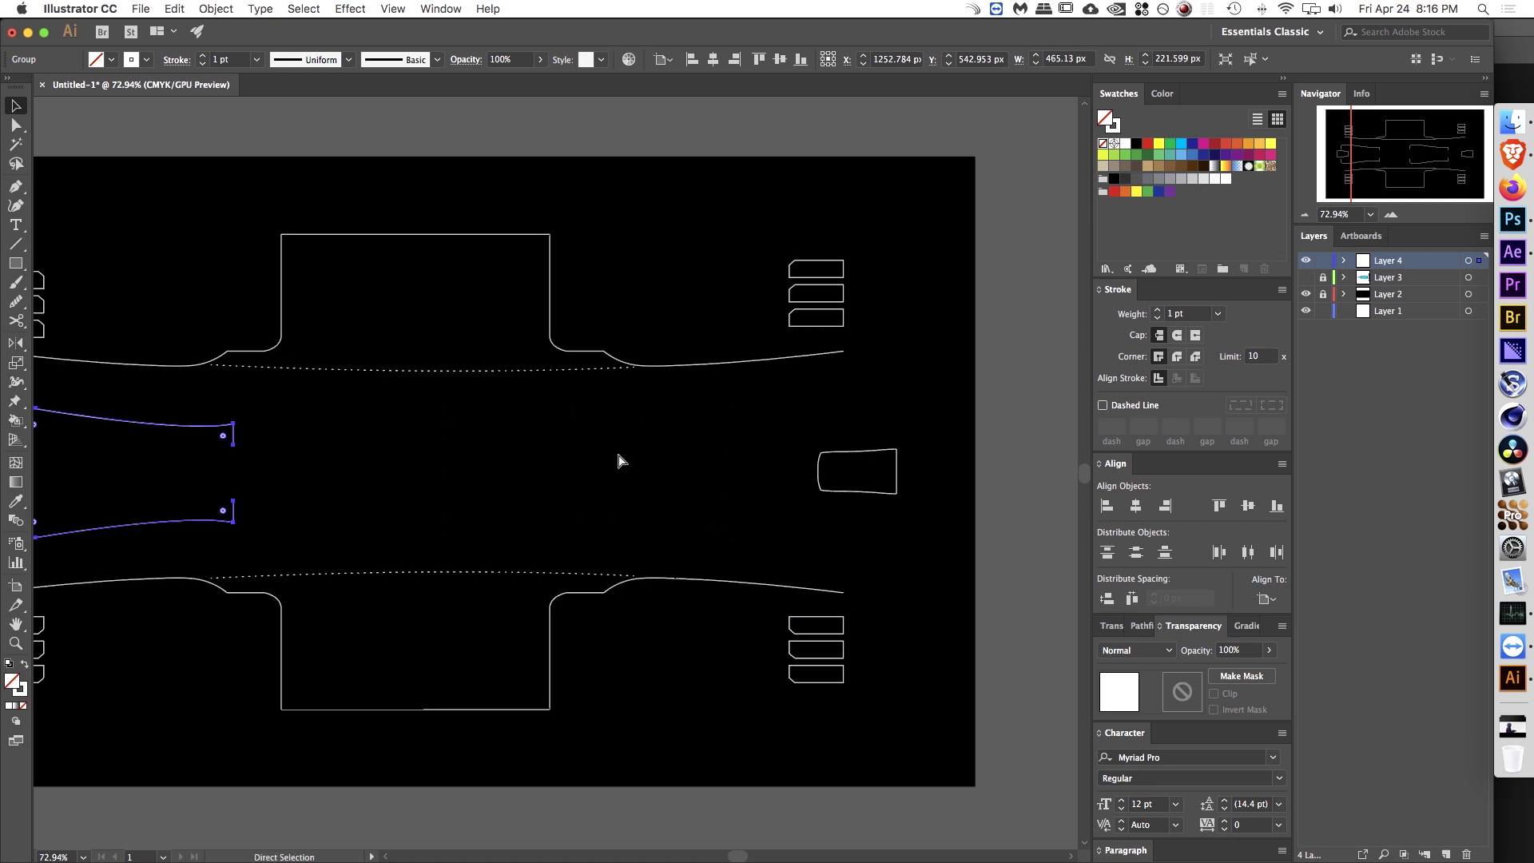
key(super)
Step: Copy the grouped outlines to the right side, centred at about X 1505 px, and reflect the copy horizontally to face the left group
drag(316, 427, 483, 424)
drag(248, 412, 708, 408)
key(o)
drag(692, 462, 841, 393)
key(v)
drag(593, 416, 805, 390)
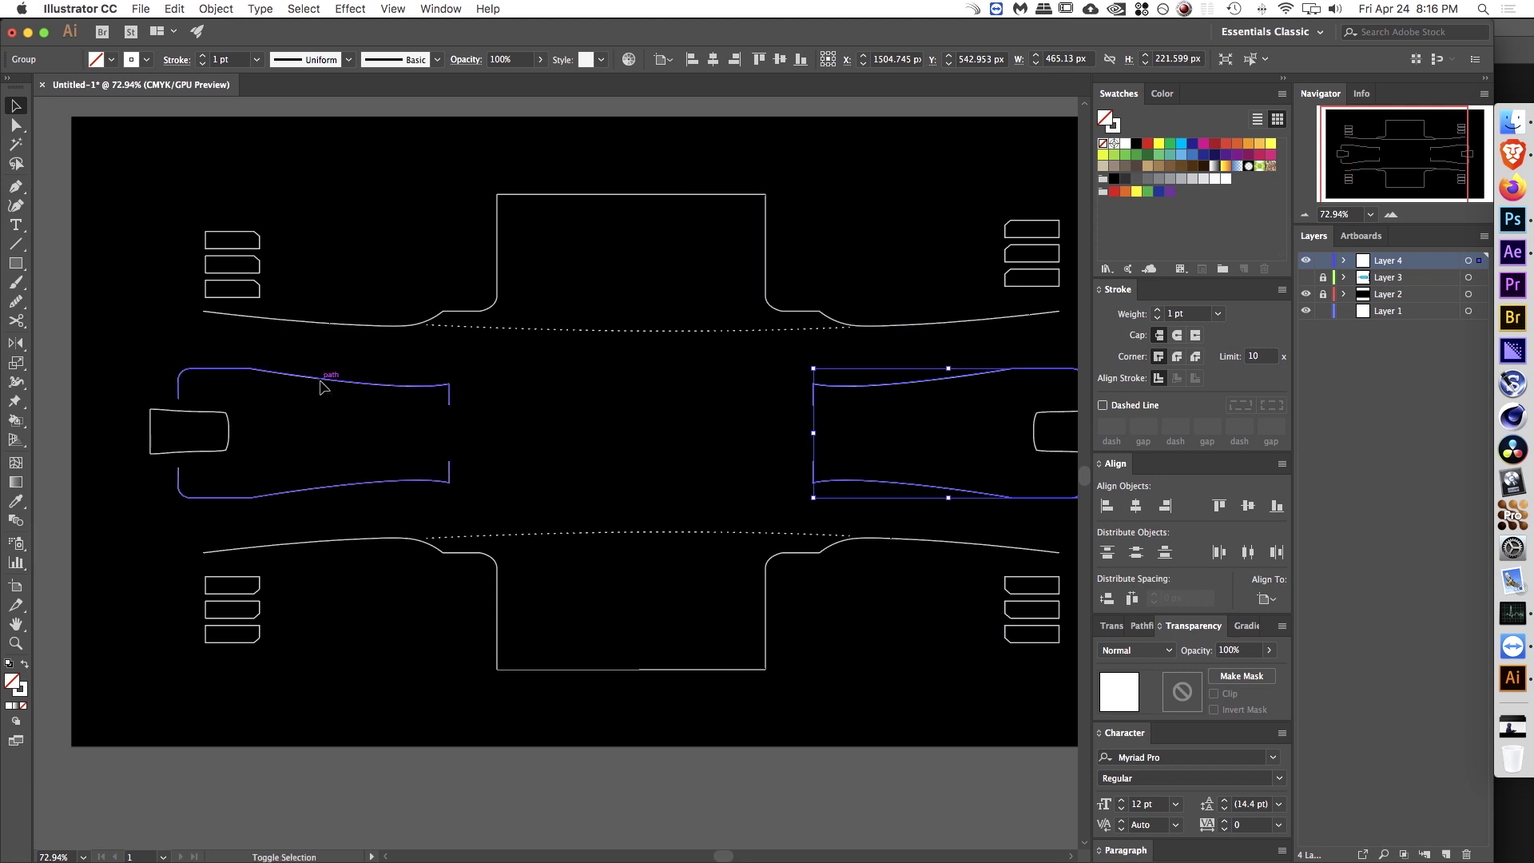
Step: Group the left and right outline sets and centre them horizontally on the artboard
shift+click(323, 388)
key(a)
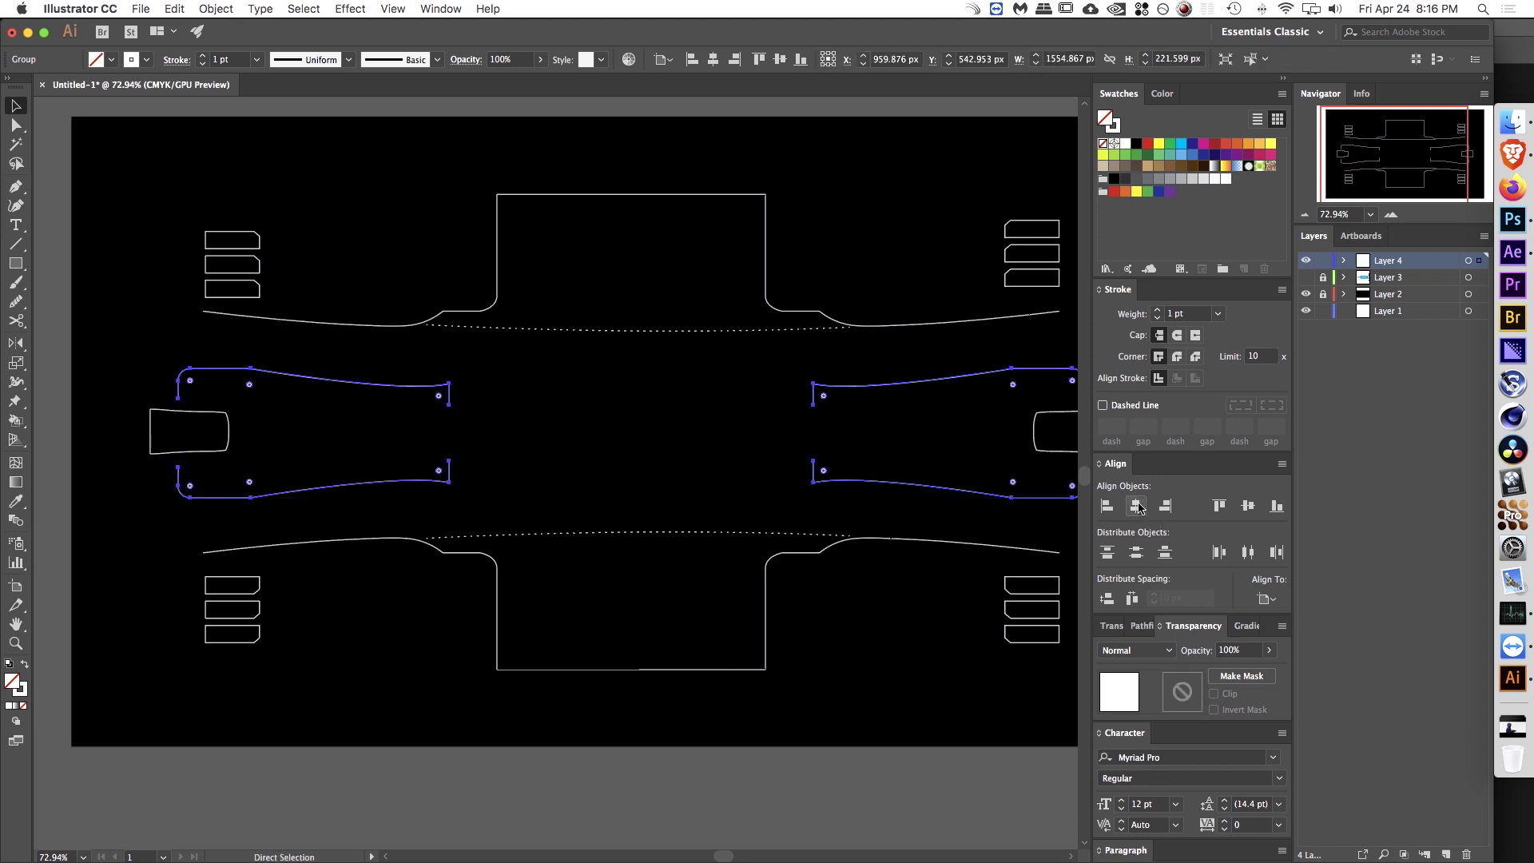
click(1266, 598)
click(1291, 648)
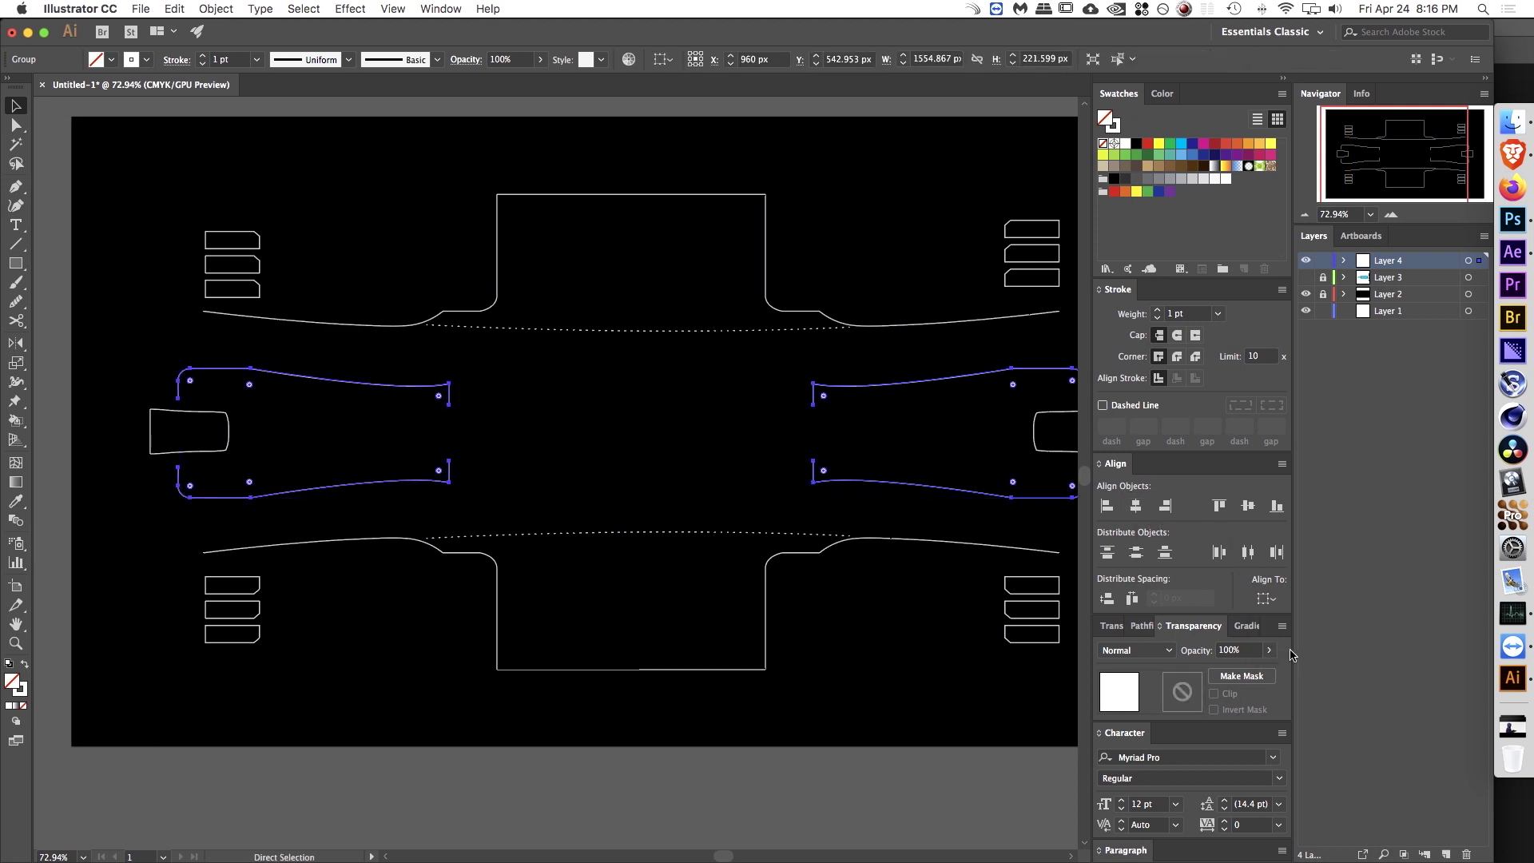
click(1264, 601)
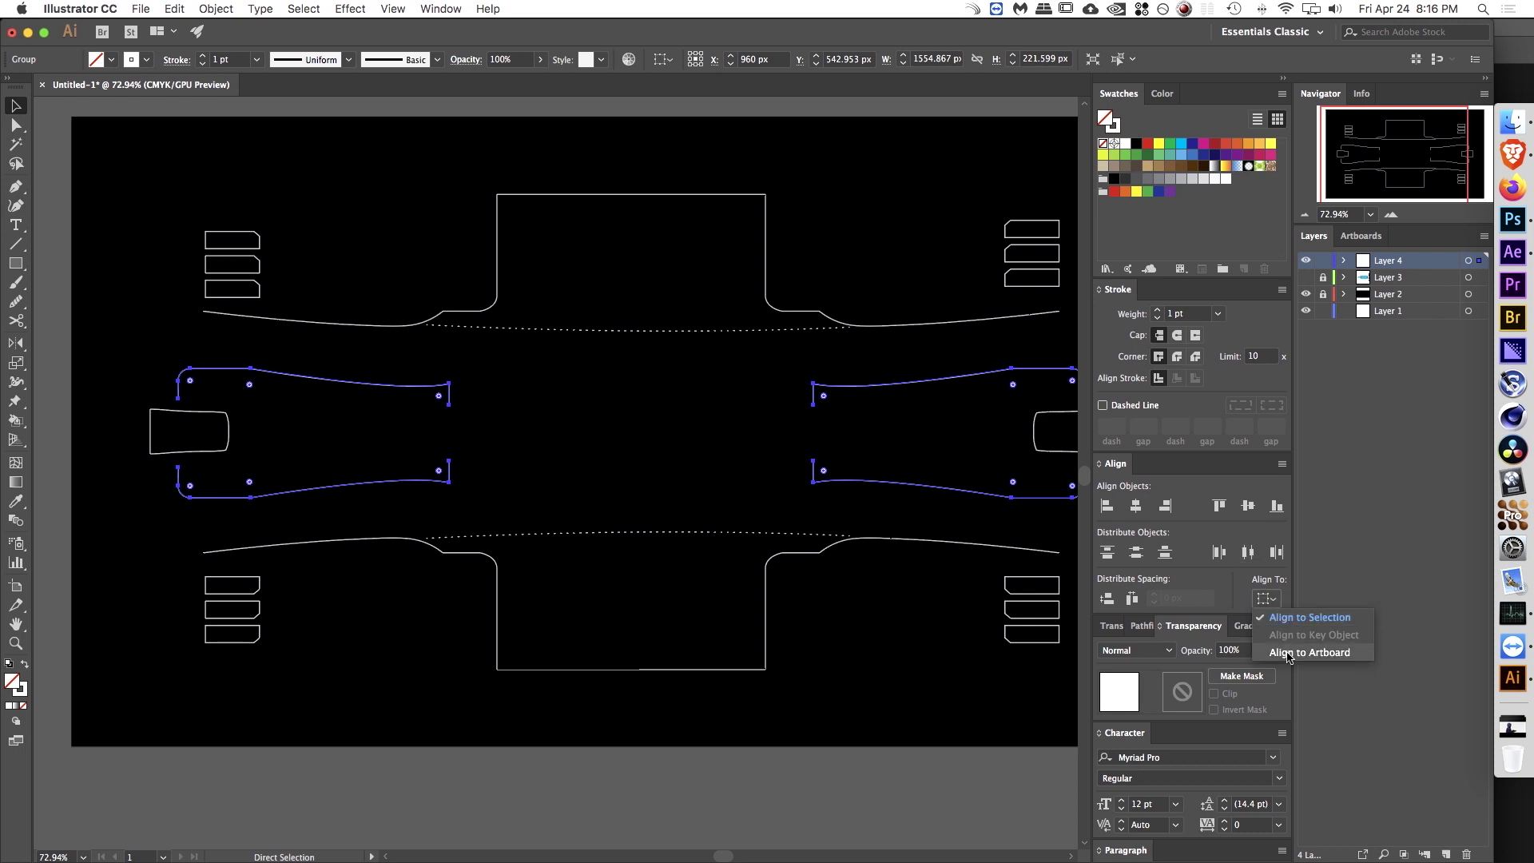
click(1292, 650)
click(1138, 507)
drag(561, 428, 529, 393)
click(556, 464)
drag(564, 391, 616, 386)
drag(616, 386, 562, 359)
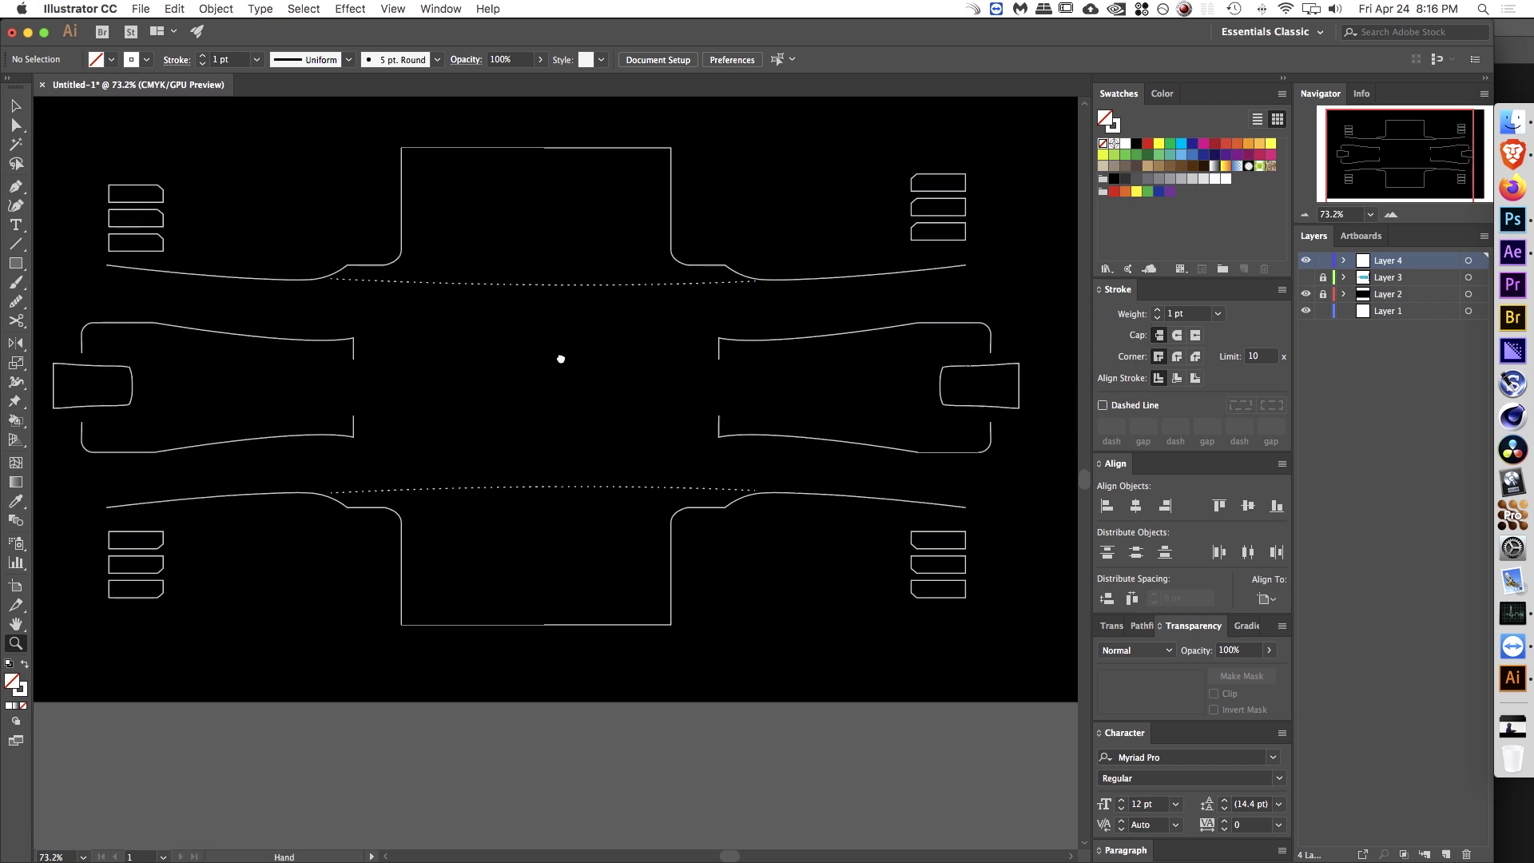
Step: Round the four outer square corners of the top and bottom bottle outlines together with a large radius
click(611, 147)
key(a)
click(671, 149)
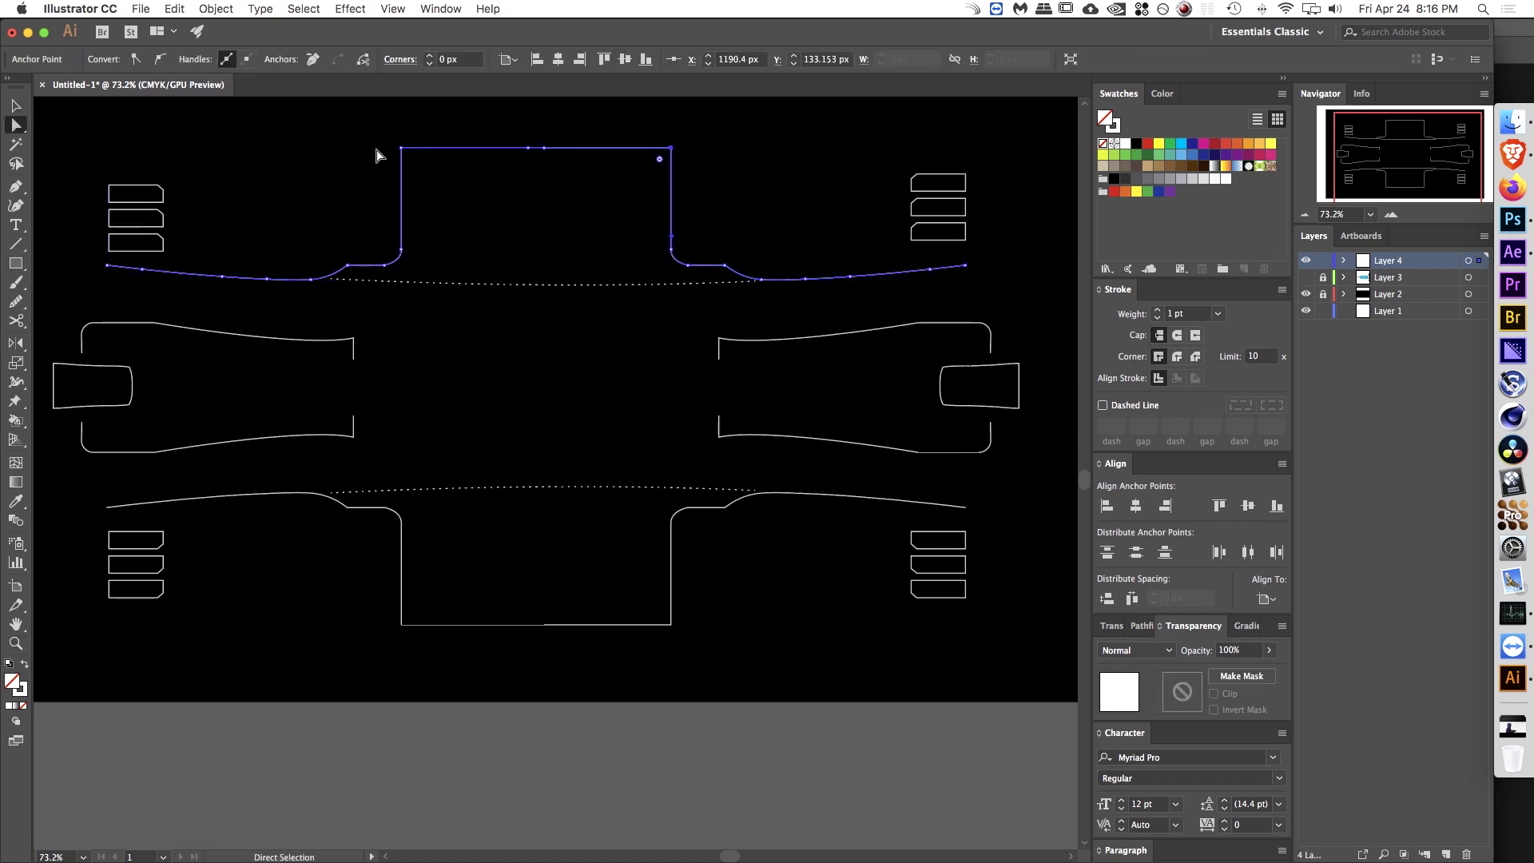
shift+click(401, 148)
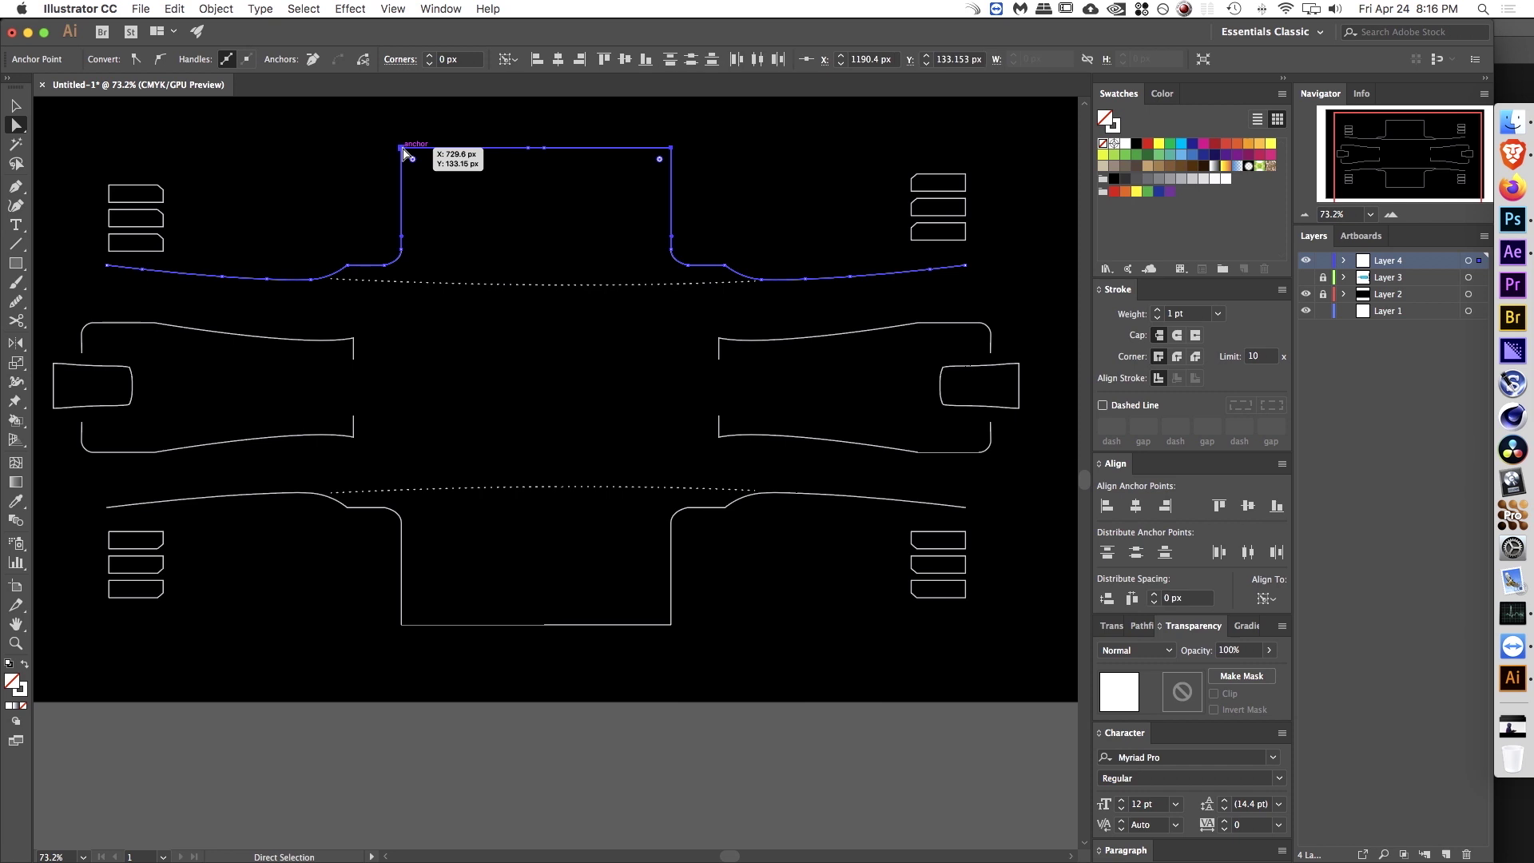
shift+click(401, 624)
shift+click(670, 624)
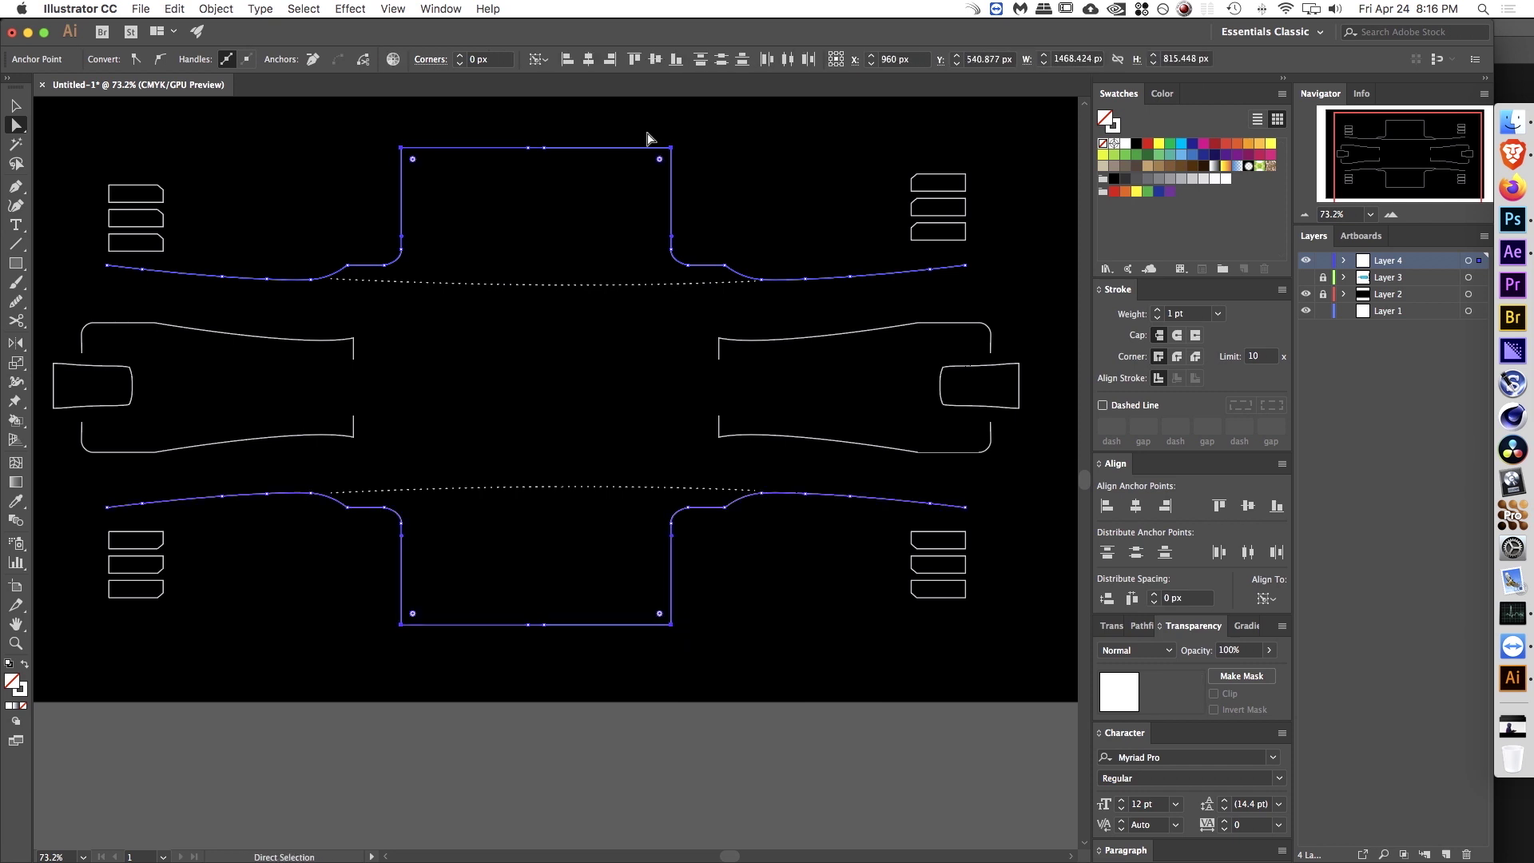
drag(660, 158, 646, 208)
click(364, 188)
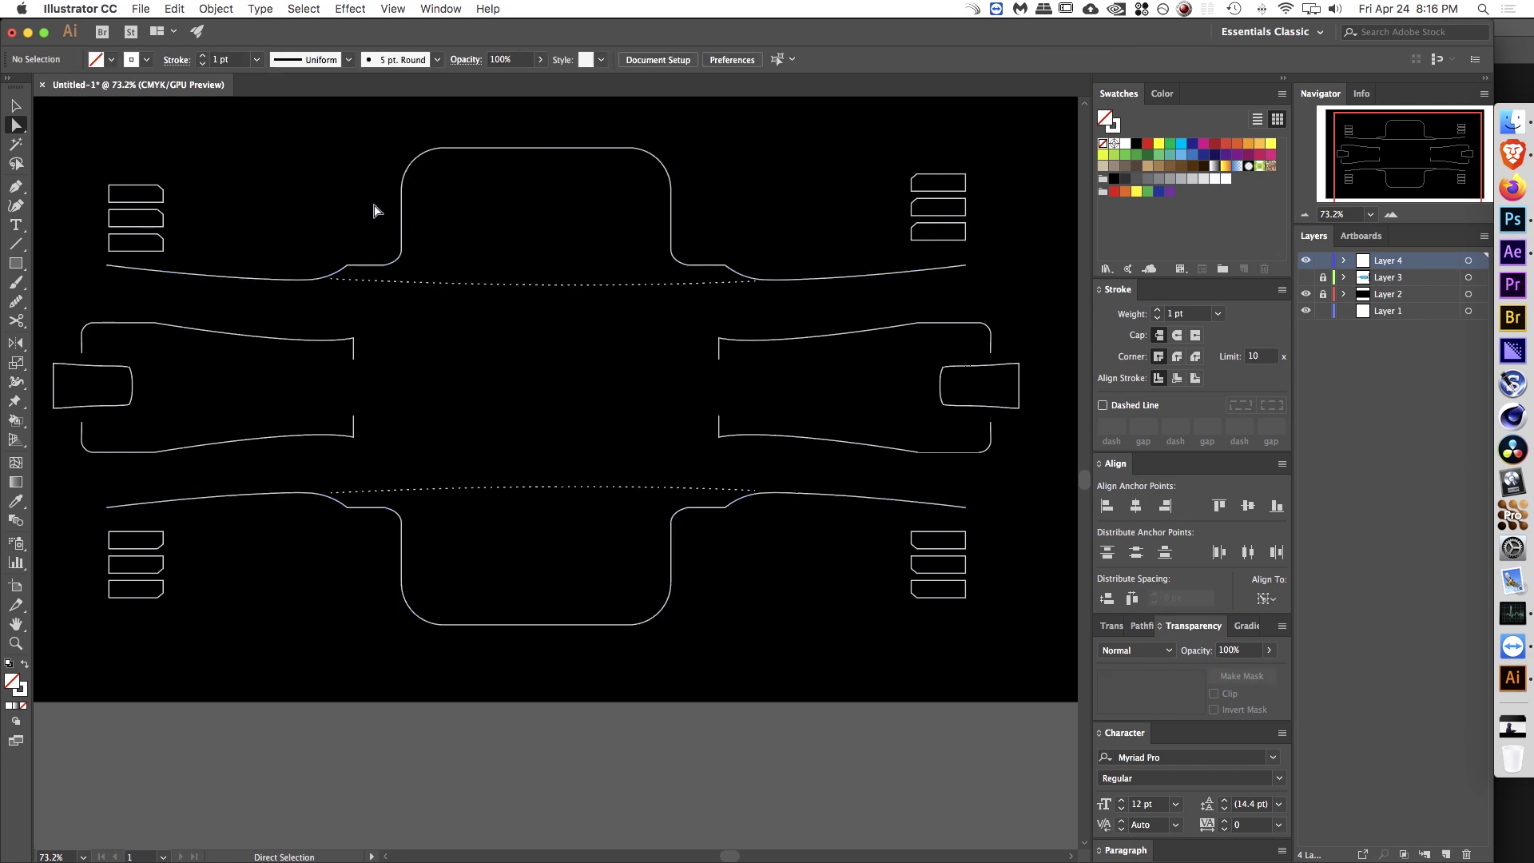
click(466, 148)
click(551, 205)
key(z)
drag(611, 251, 610, 254)
drag(614, 306, 651, 350)
key(v)
key(z)
drag(192, 250, 266, 249)
drag(266, 248, 250, 130)
drag(563, 320, 453, 336)
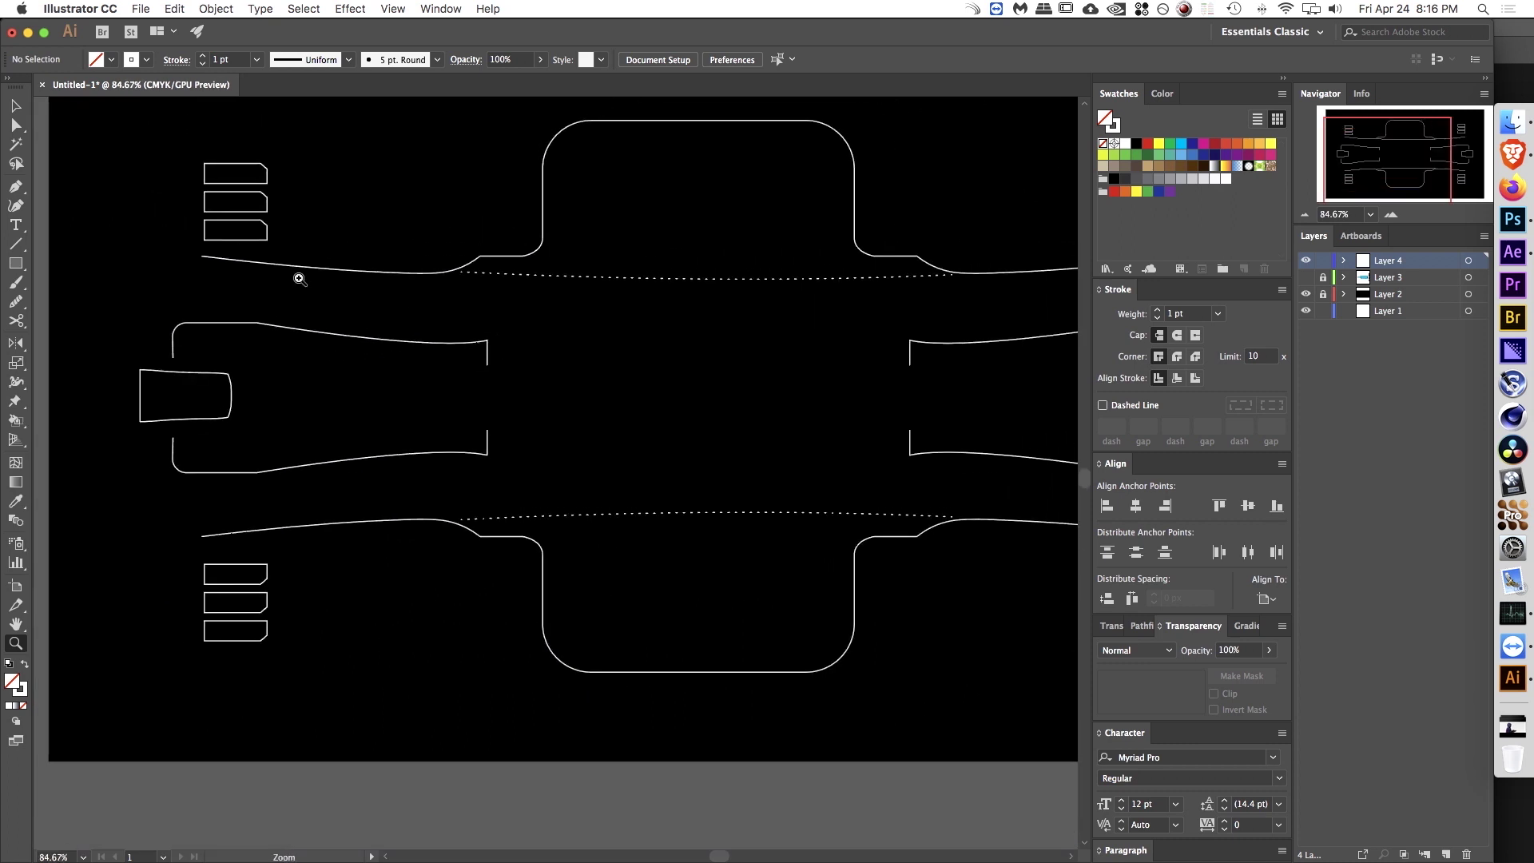
Step: Draw a square of about 11 px beside the lowest upper-left chamfered box and give it a white fill without stroke
drag(248, 267, 322, 246)
click(15, 263)
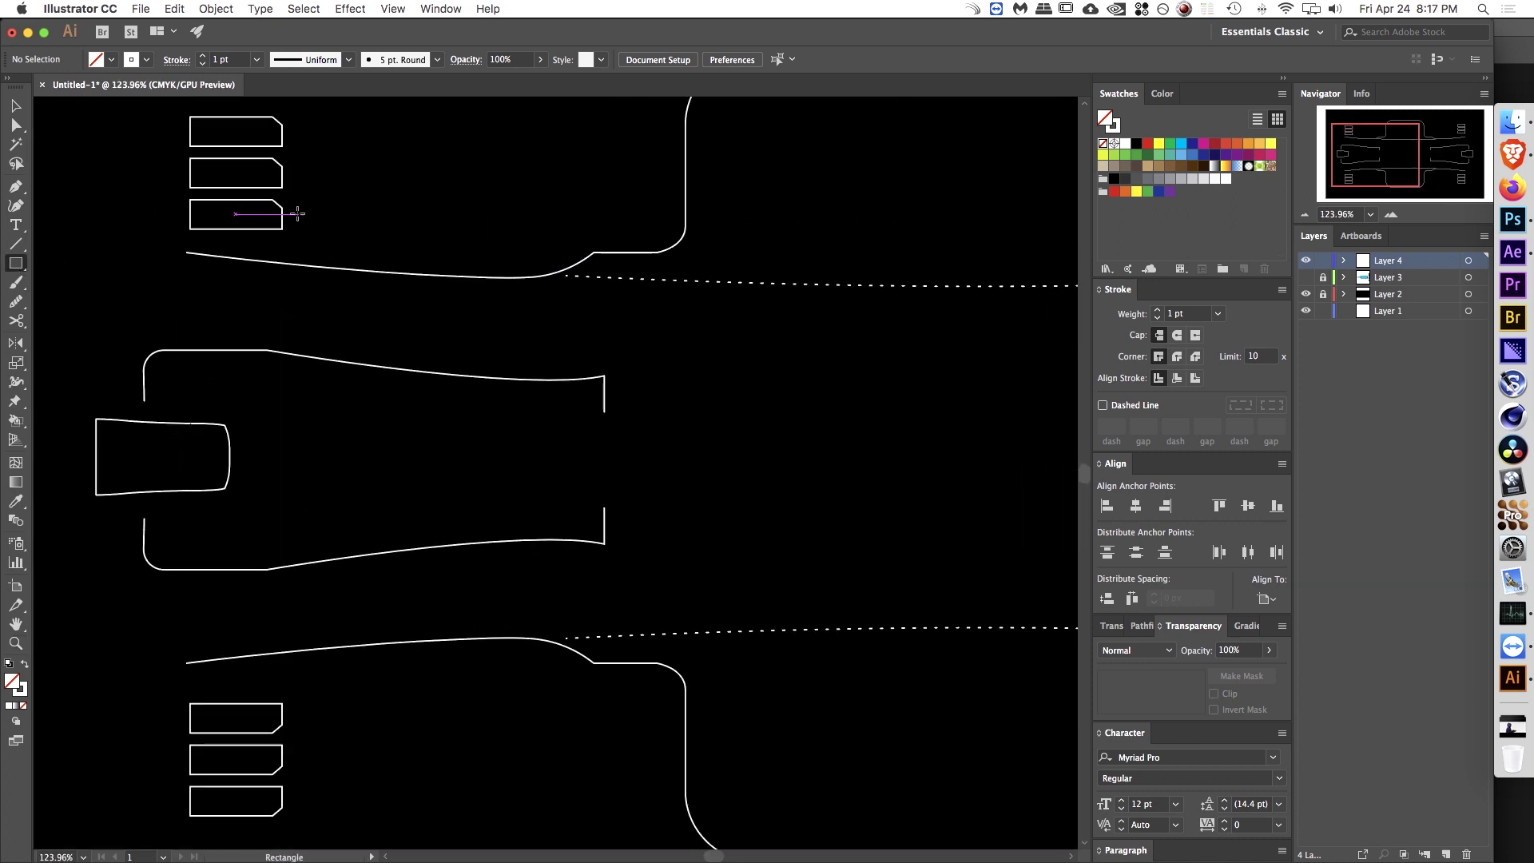
drag(289, 218, 302, 227)
drag(302, 228, 503, 206)
key(z)
key(v)
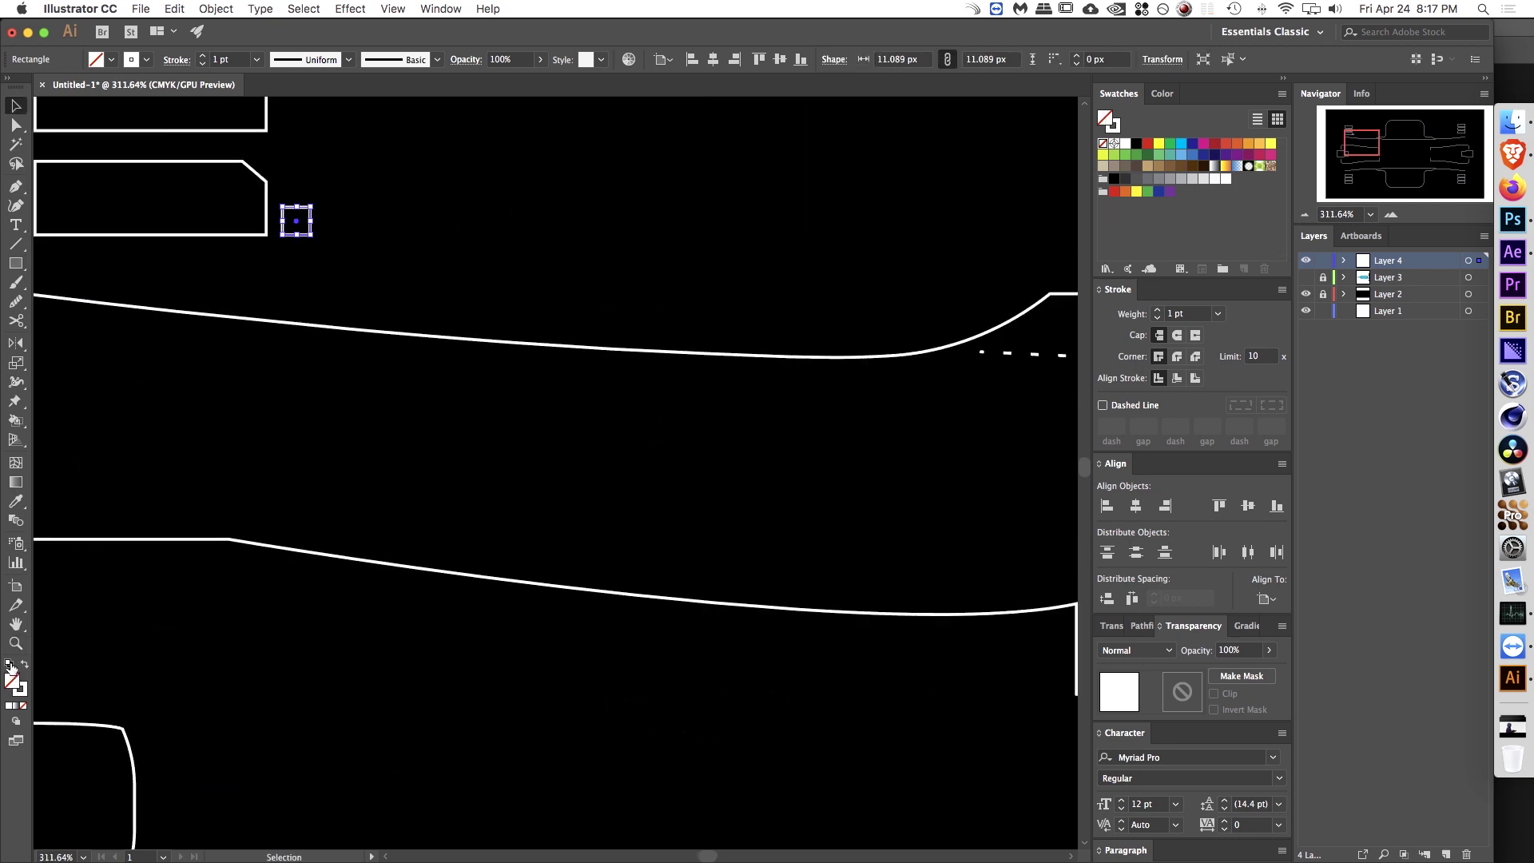
click(25, 664)
Step: Line up the white square with the lower edge of the box and copy it into an evenly spaced row of three
mouse_move(298, 225)
mouse_down()
mouse_move(380, 226)
mouse_move(206, 240)
mouse_move(286, 239)
mouse_up()
key(z)
key(v)
scroll(443, 216, right, 3)
click(377, 285)
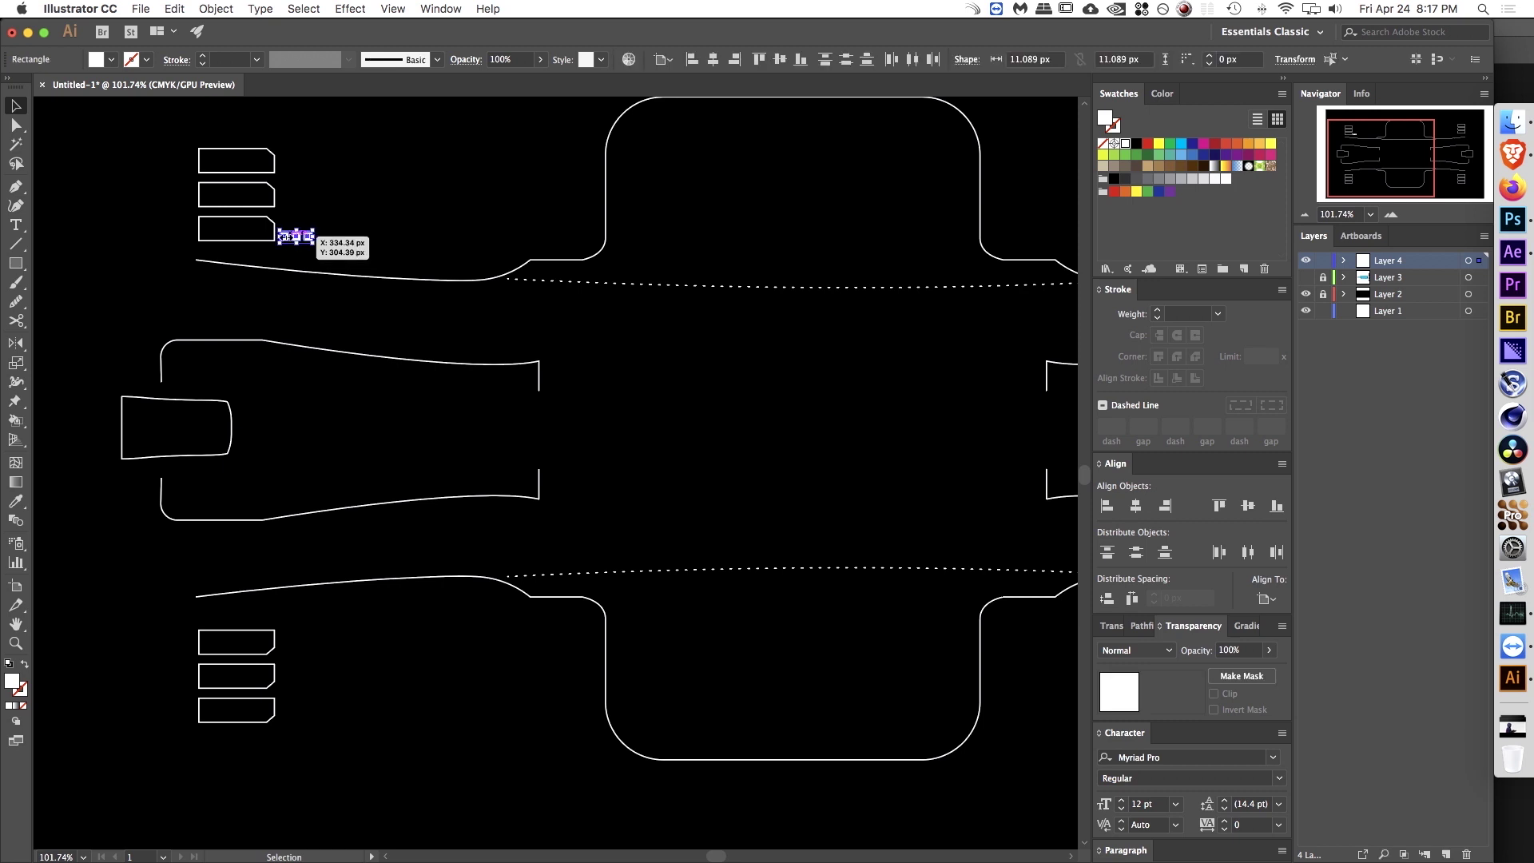
Step: Try to copy the row of three squares down beside the lower-left boxes
drag(287, 239, 281, 679)
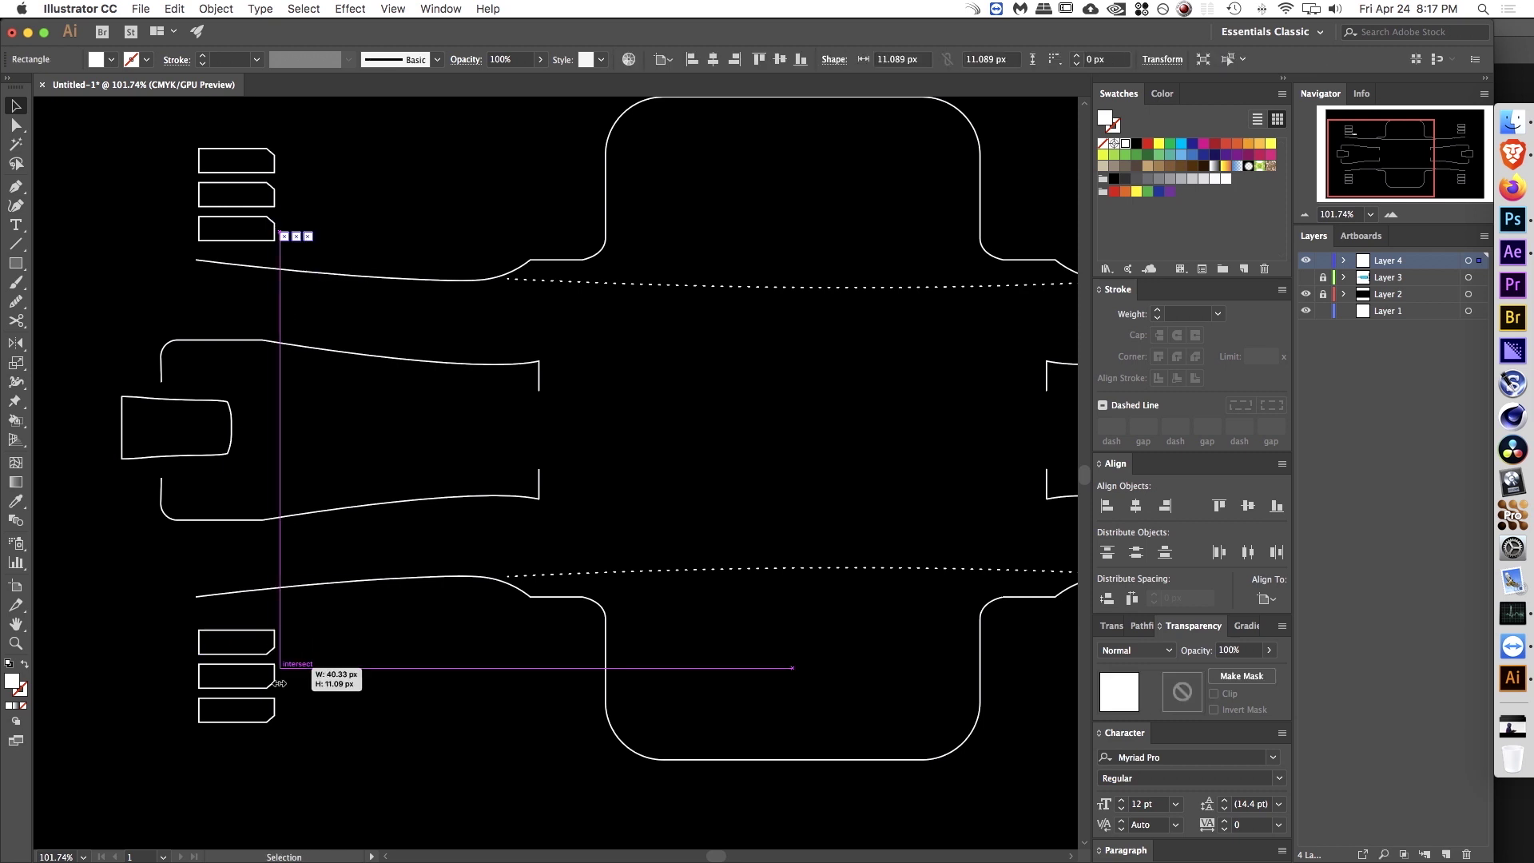
key(super+z)
key(super+z)
Step: Place copies of the three-square row beside the top box of the lower-left stack and beside both right-hand stacks
drag(297, 236, 448, 264)
key(super+space)
key(v)
click(448, 264)
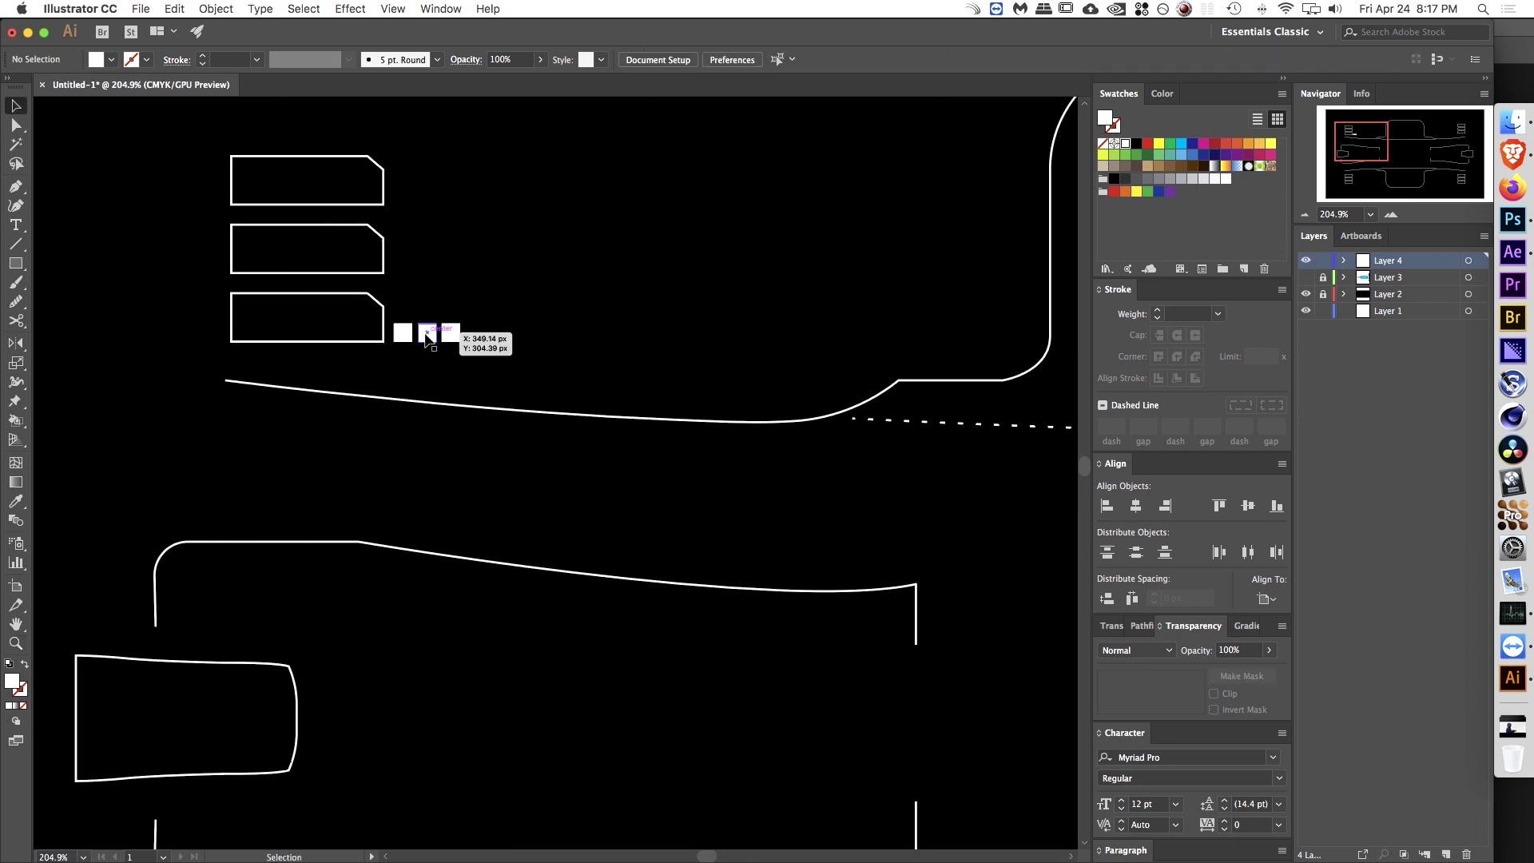
key(super+space)
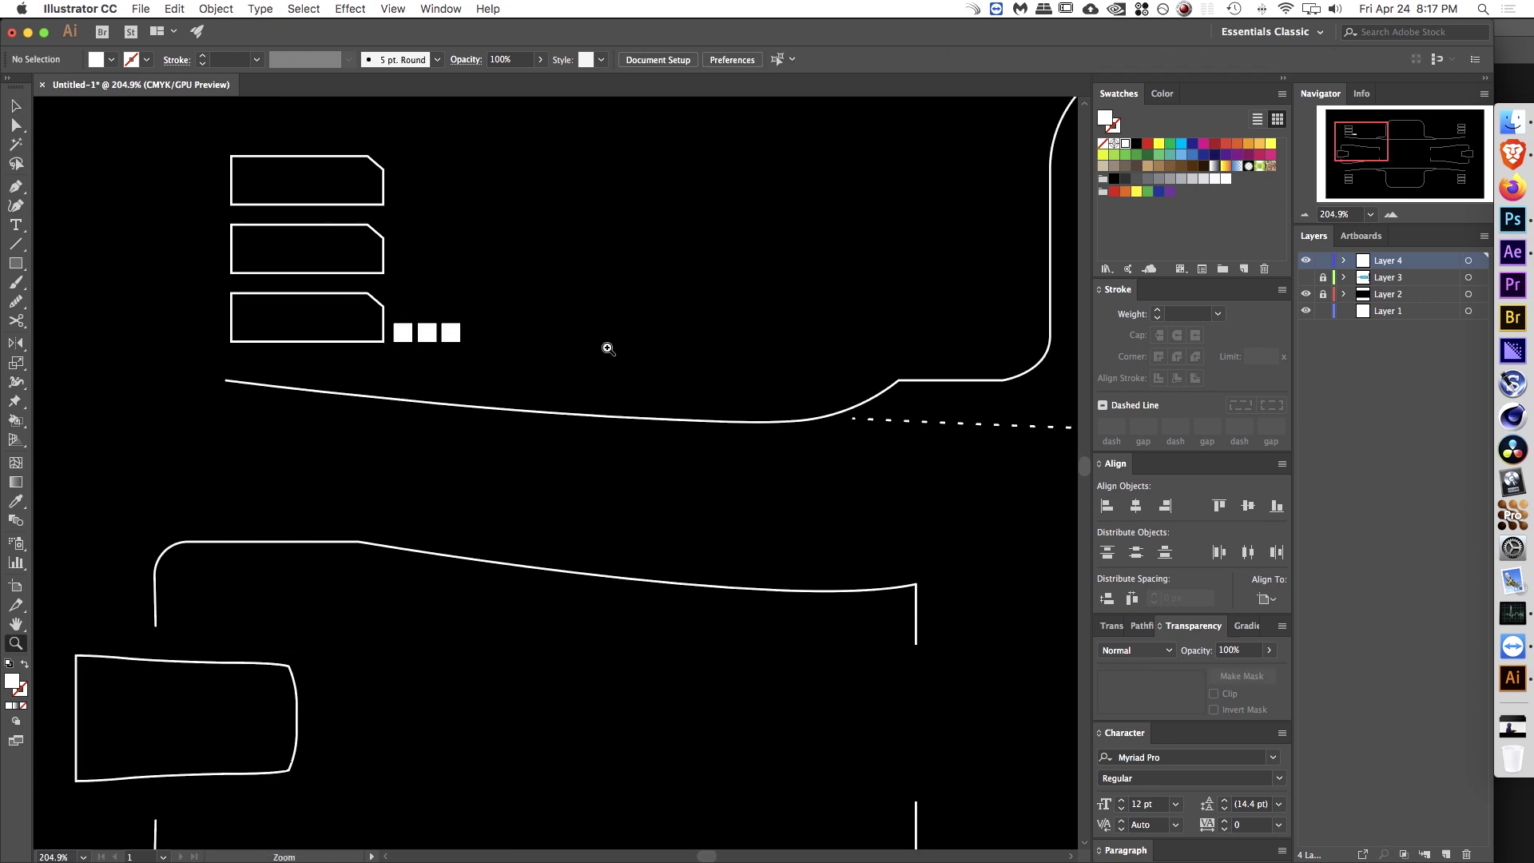
alt+super+click(606, 346)
drag(496, 356, 367, 747)
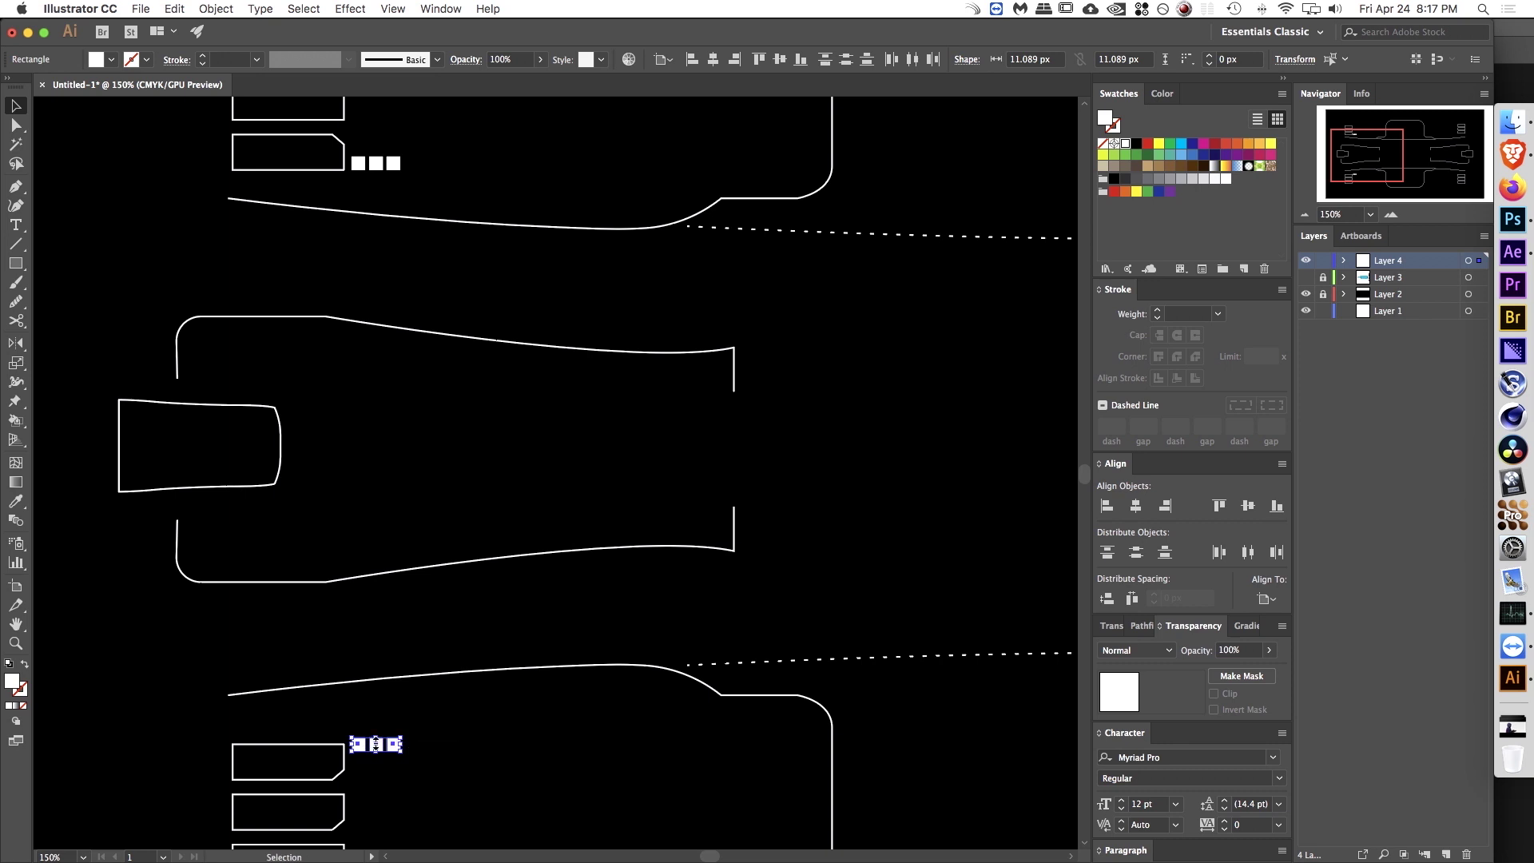
scroll(377, 743, up, 5)
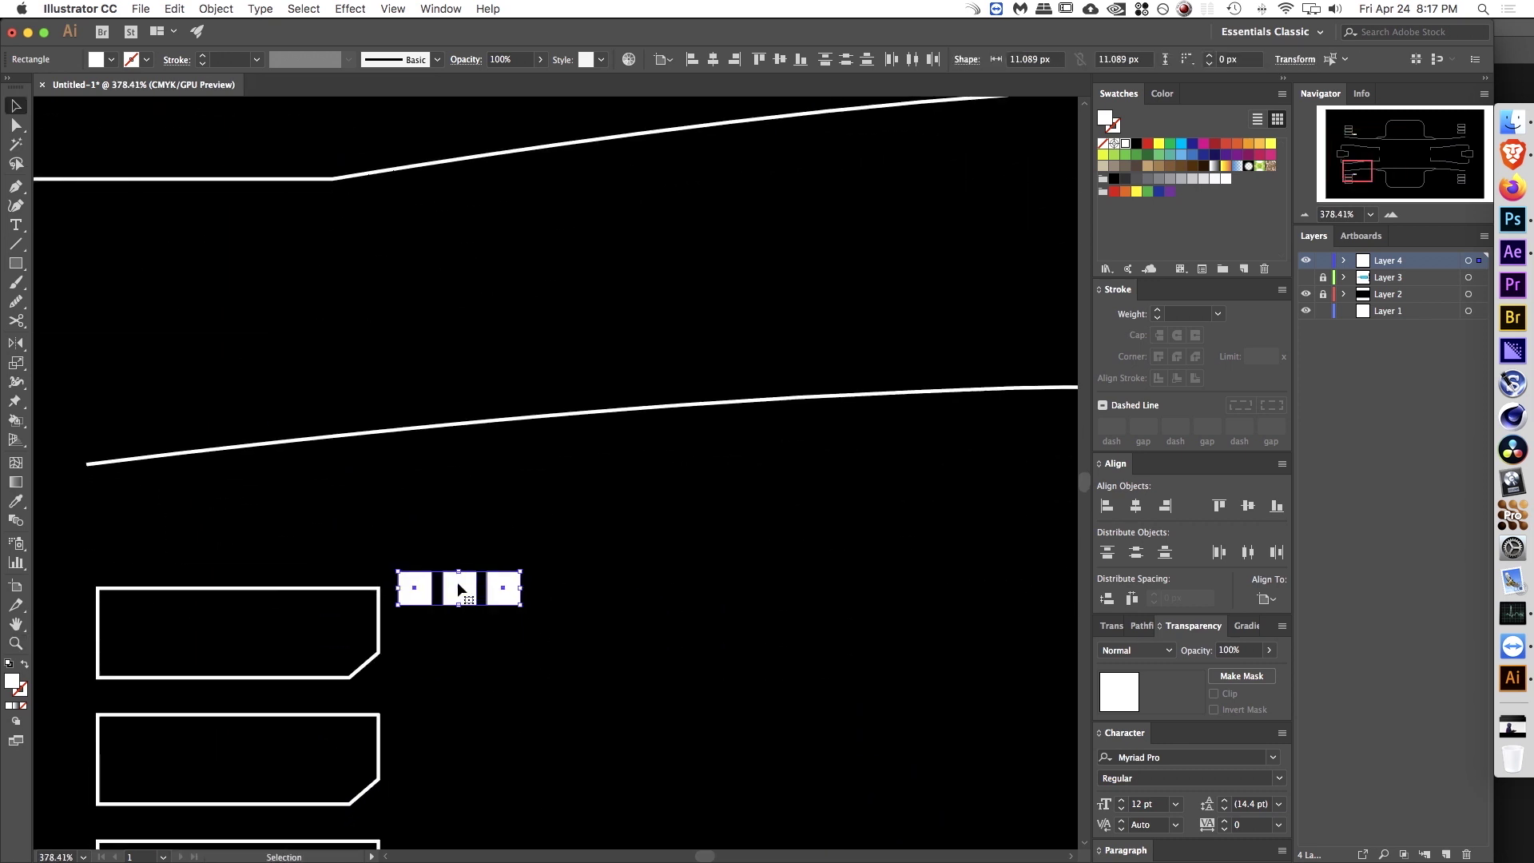
drag(458, 591, 459, 608)
drag(690, 519, 511, 538)
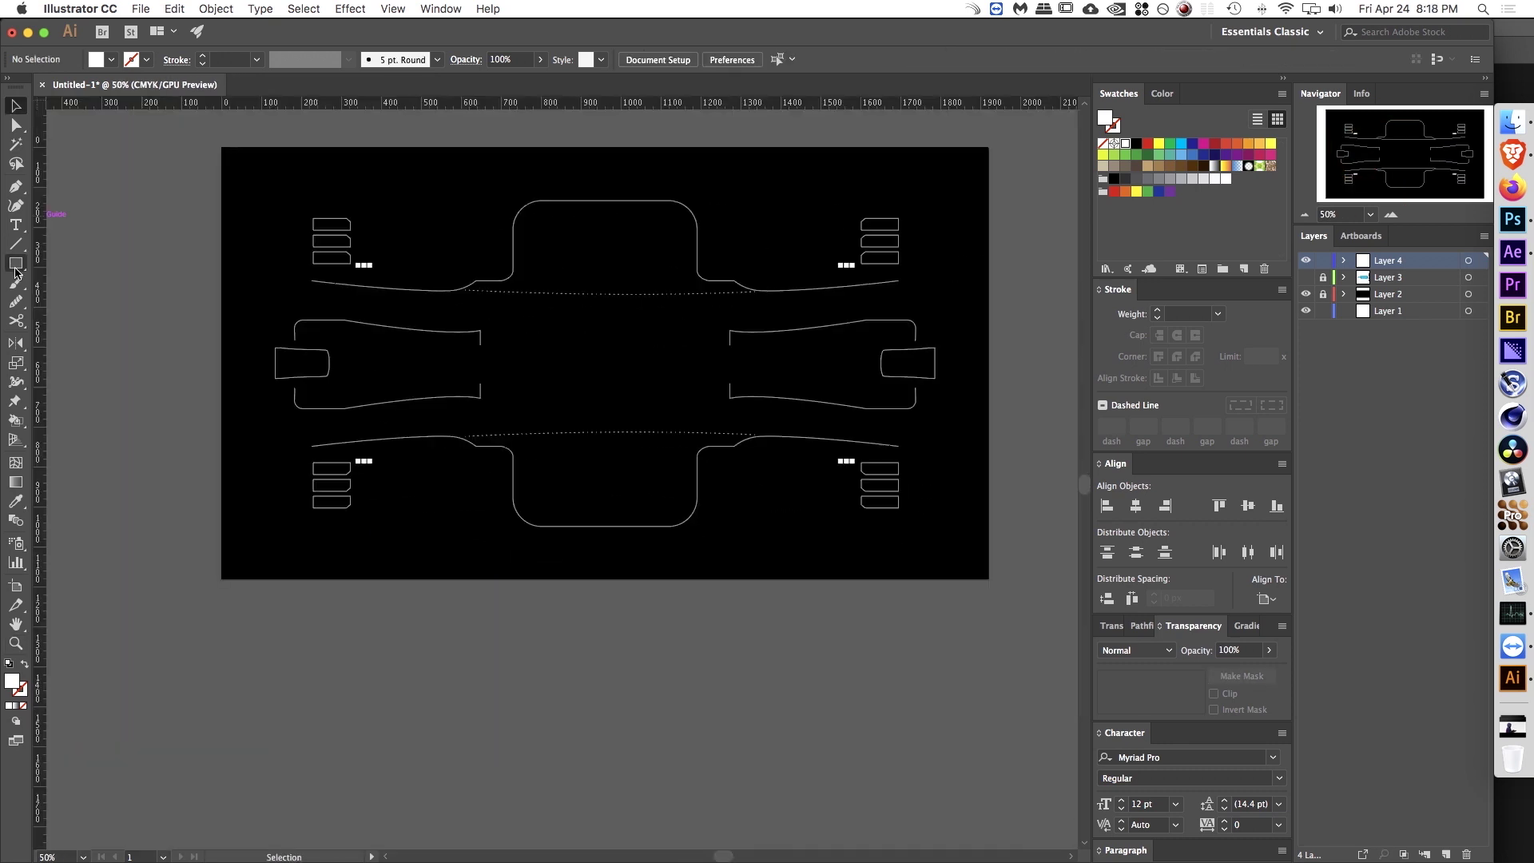
Step: Draw an 836 px circle centred on the artboard, with a white stroke and no fill
drag(16, 264, 78, 301)
drag(436, 230, 770, 553)
key(v)
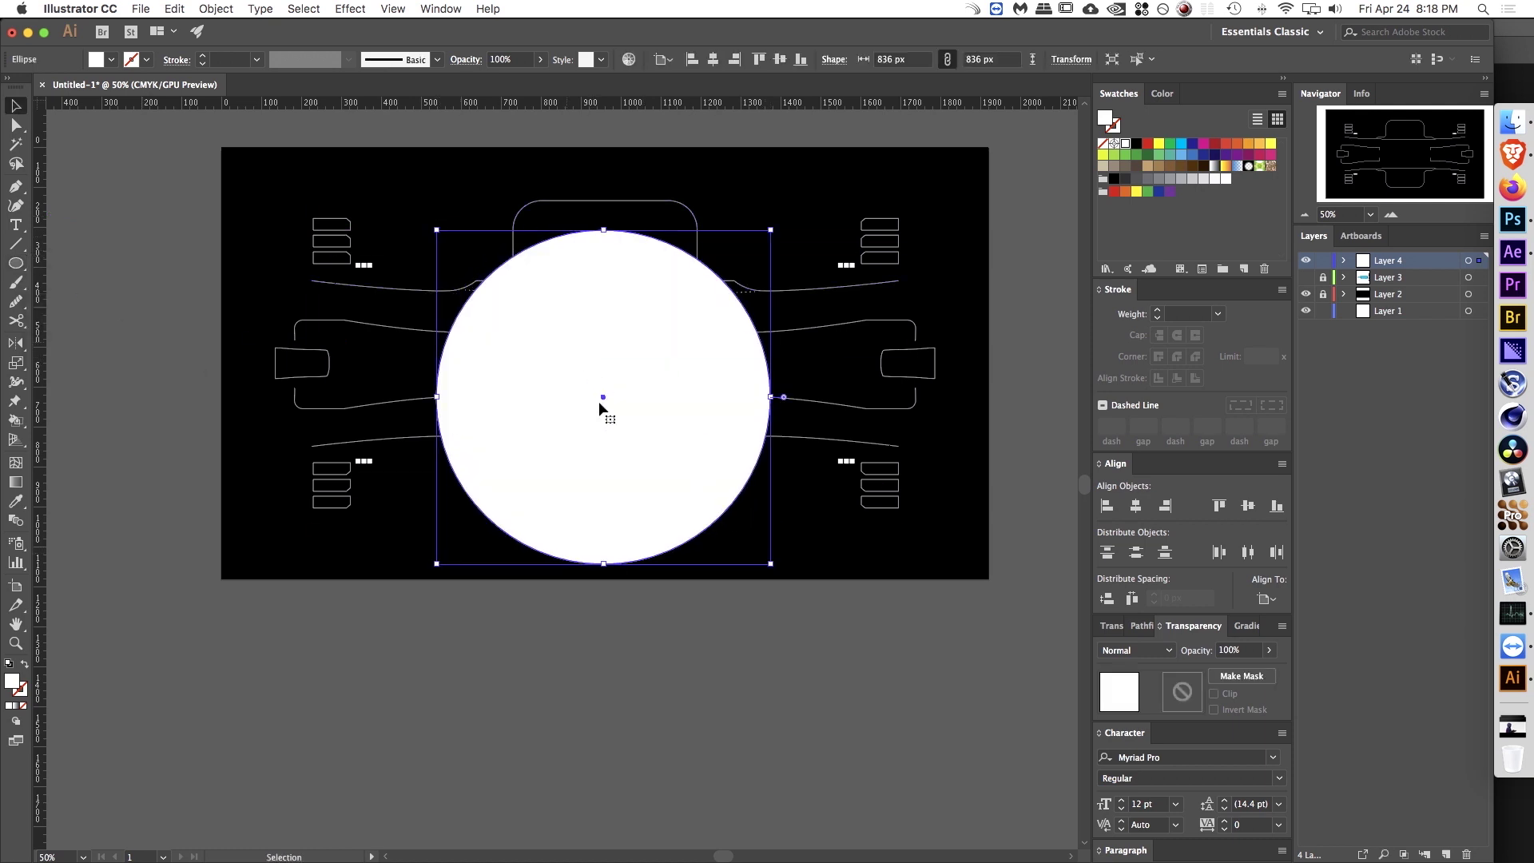
drag(602, 395, 602, 367)
click(1134, 505)
click(1247, 505)
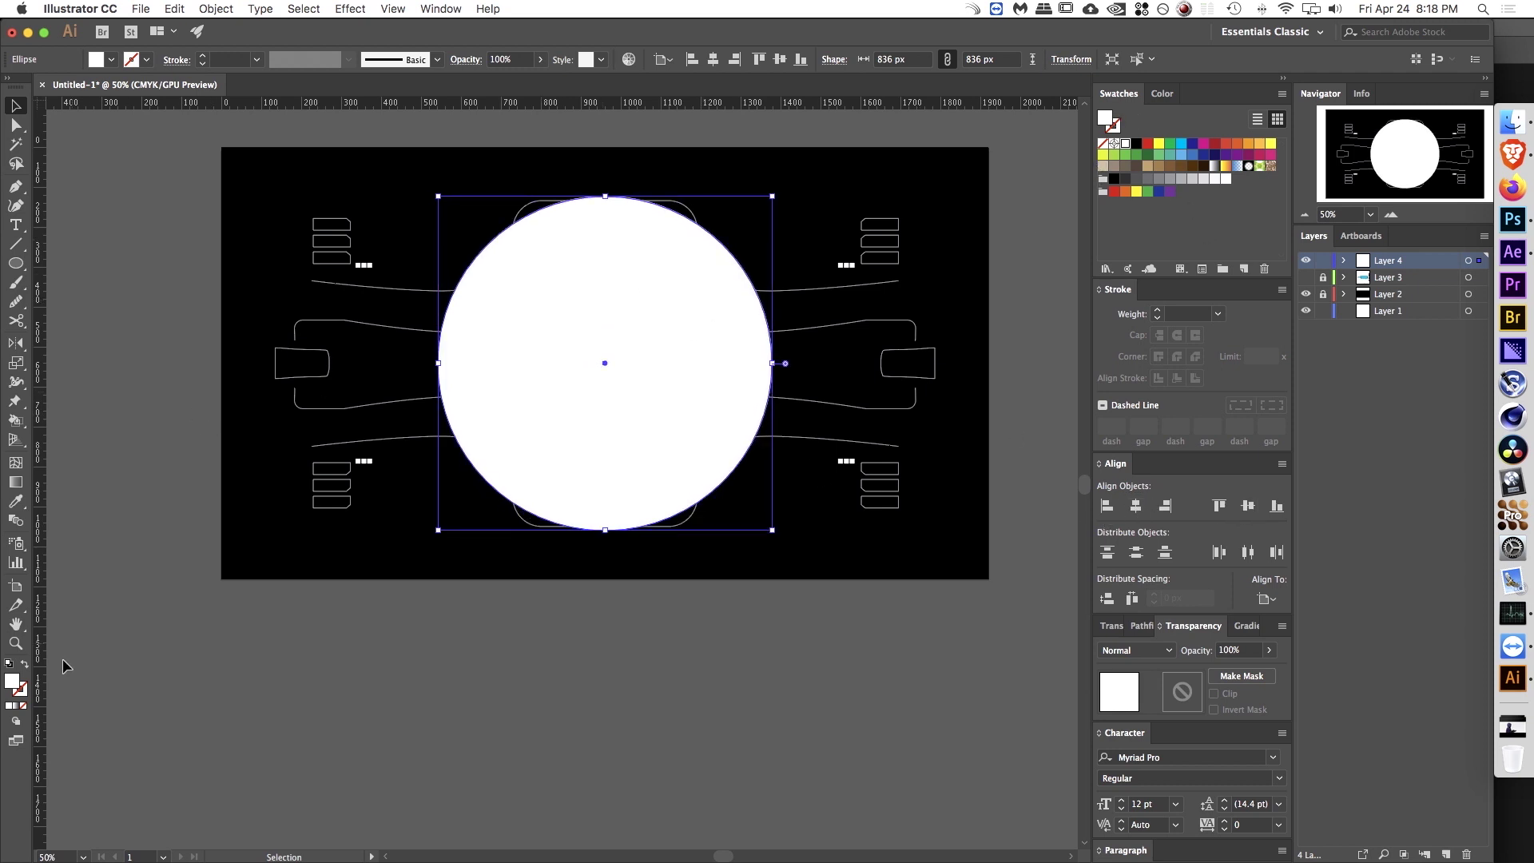
click(24, 665)
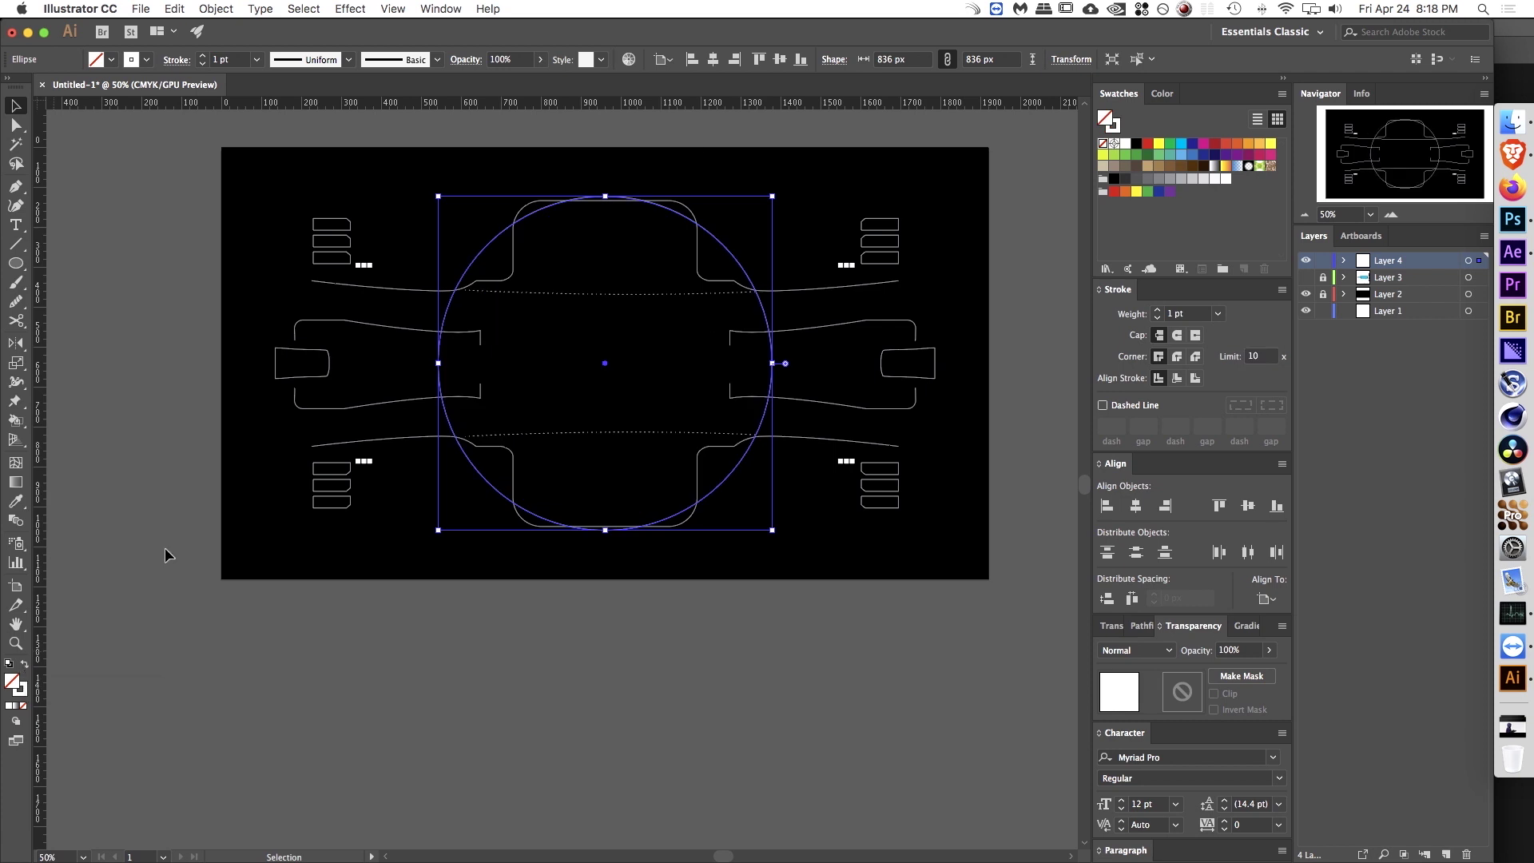
Step: Enlarge the circle from its centre to about 938 px so that it encloses the bottle outlines
scroll(651, 251, up, 3)
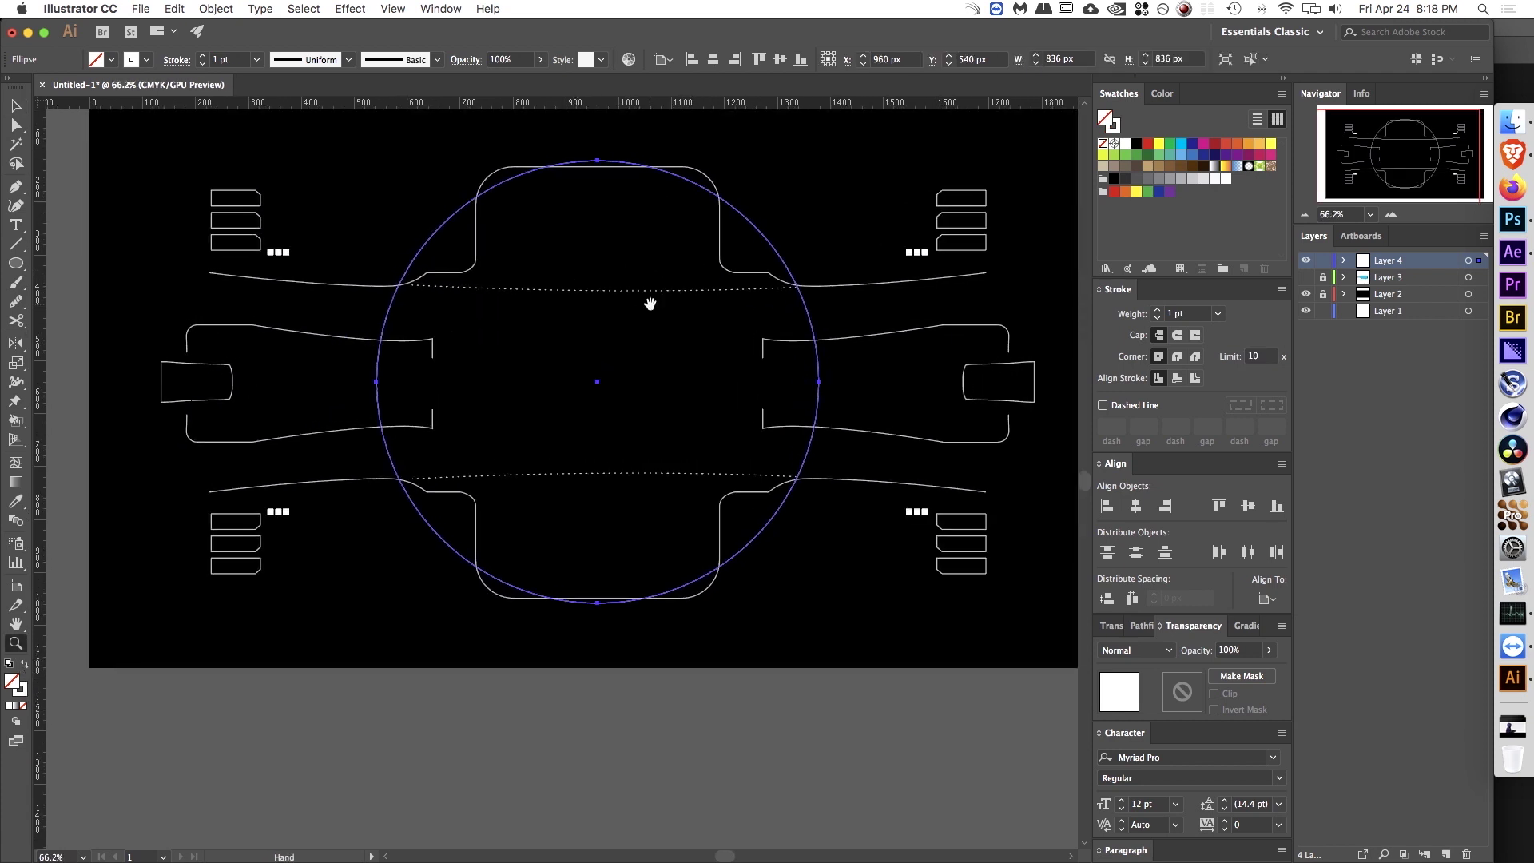
drag(844, 145, 869, 119)
click(891, 203)
scroll(756, 240, up, 3)
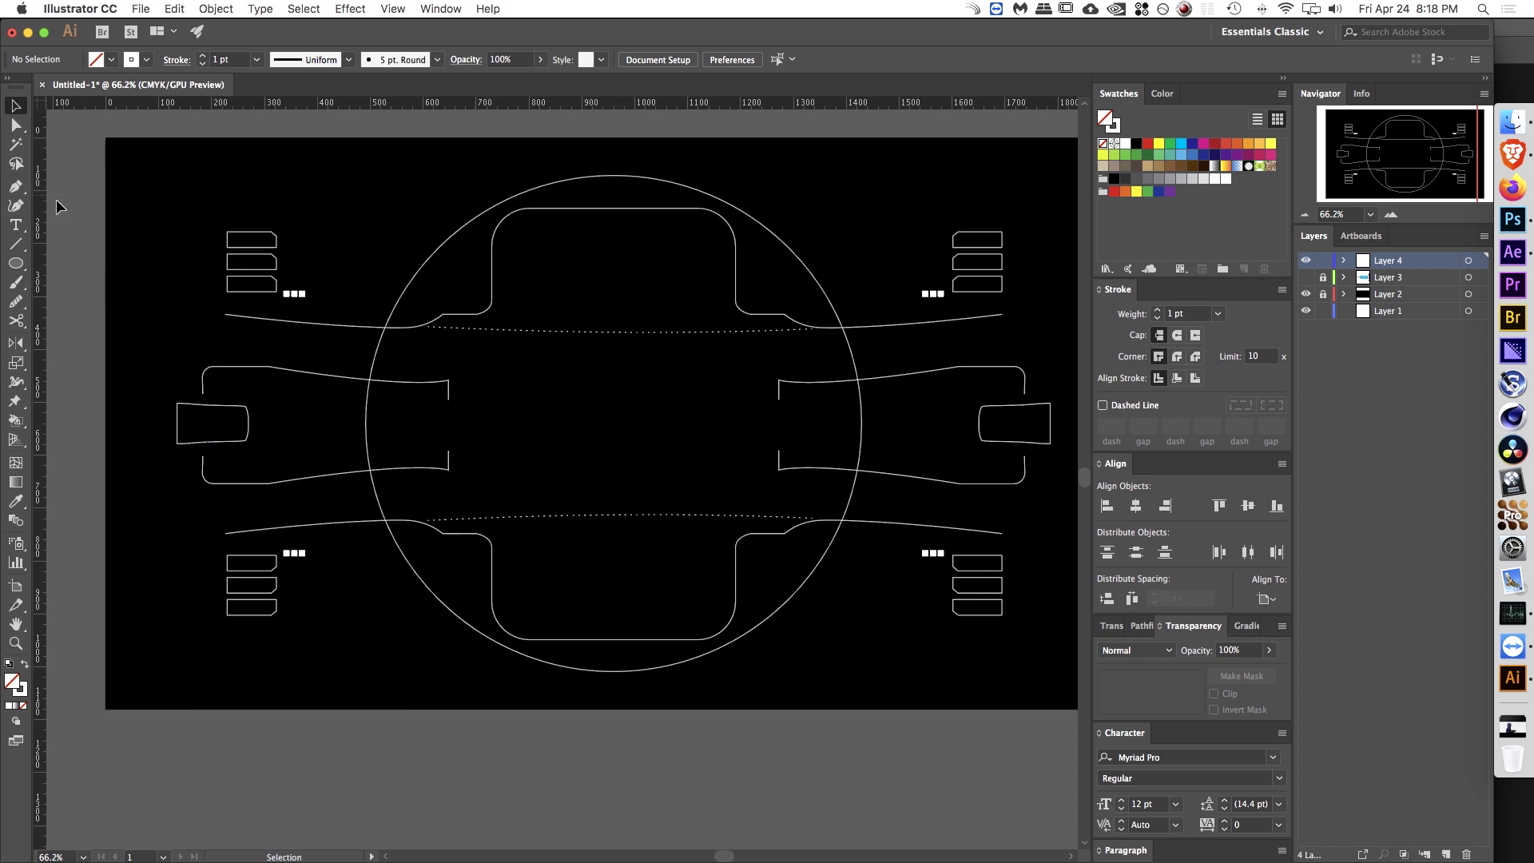
Step: Give the large circle a dashed stroke with a 3 pt dash and an 8 pt gap
click(590, 182)
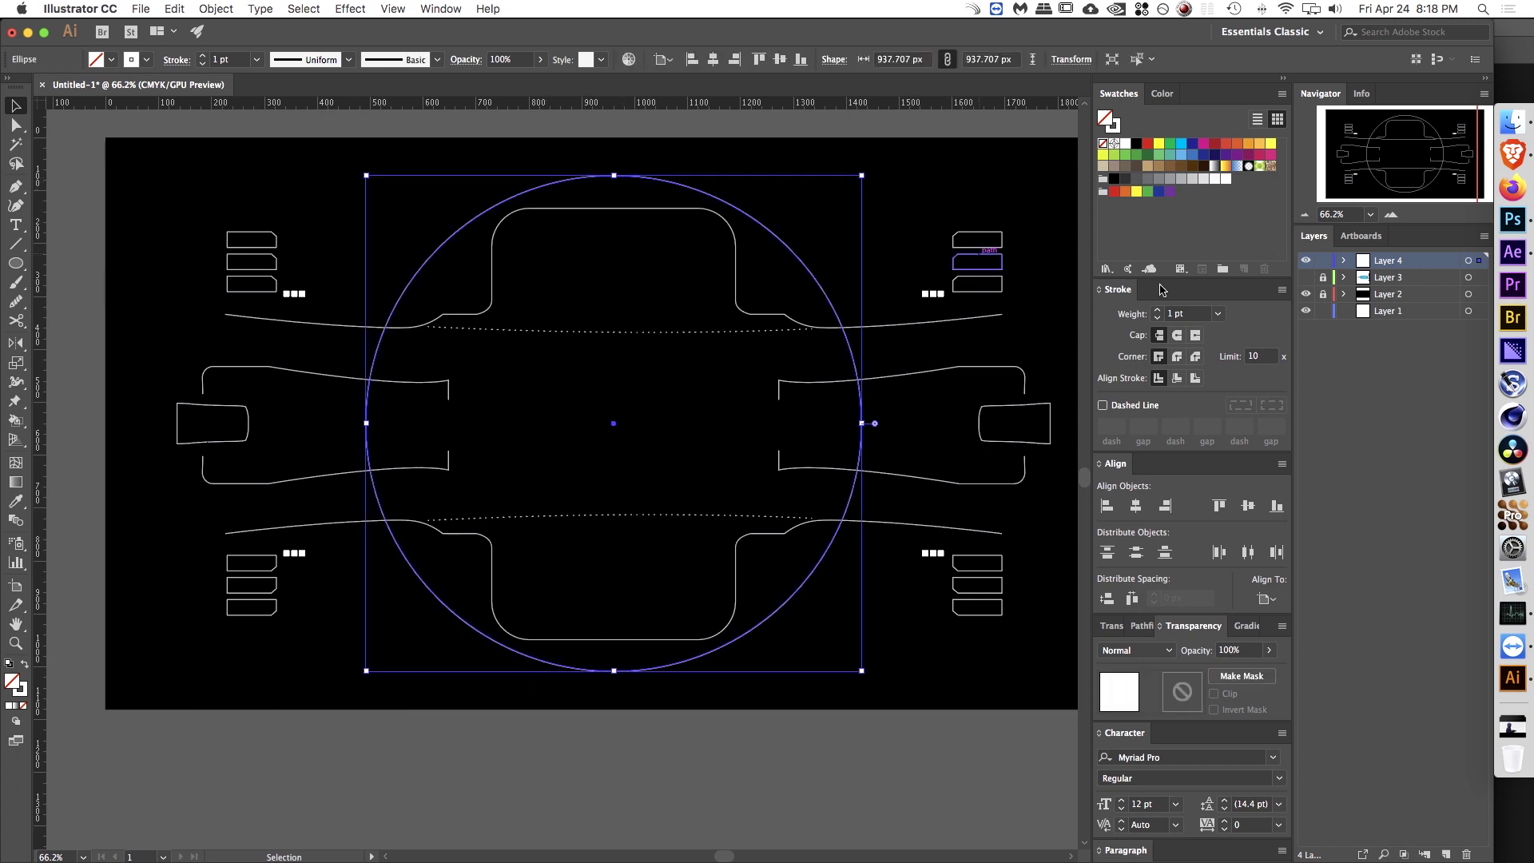
click(1102, 405)
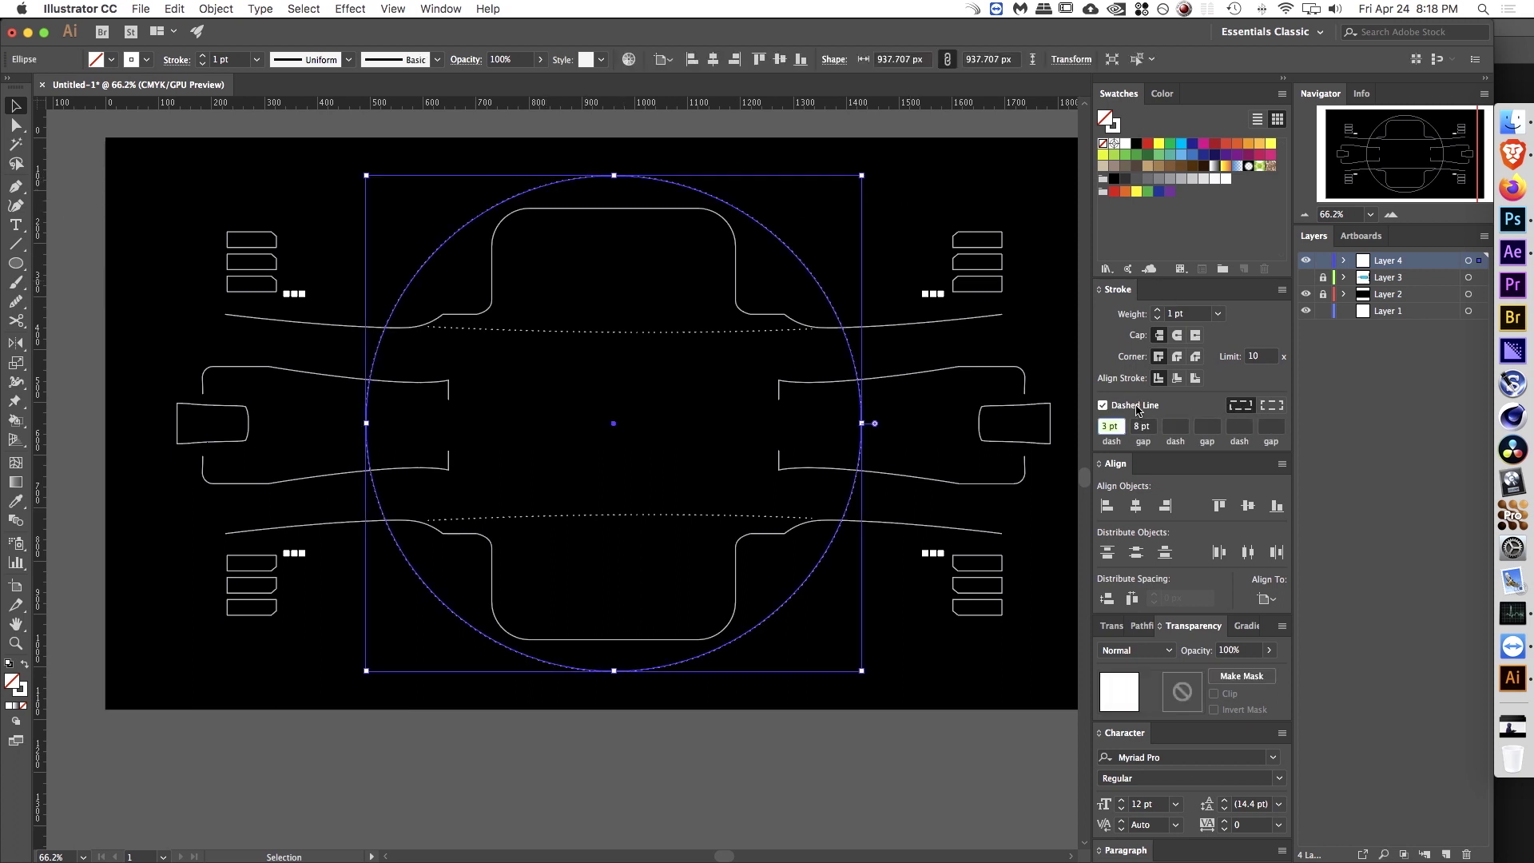
click(903, 233)
Step: Cut the dashed circle with the Scissors tool at four points near where it crosses the upper and lower bottle outlines
key(c)
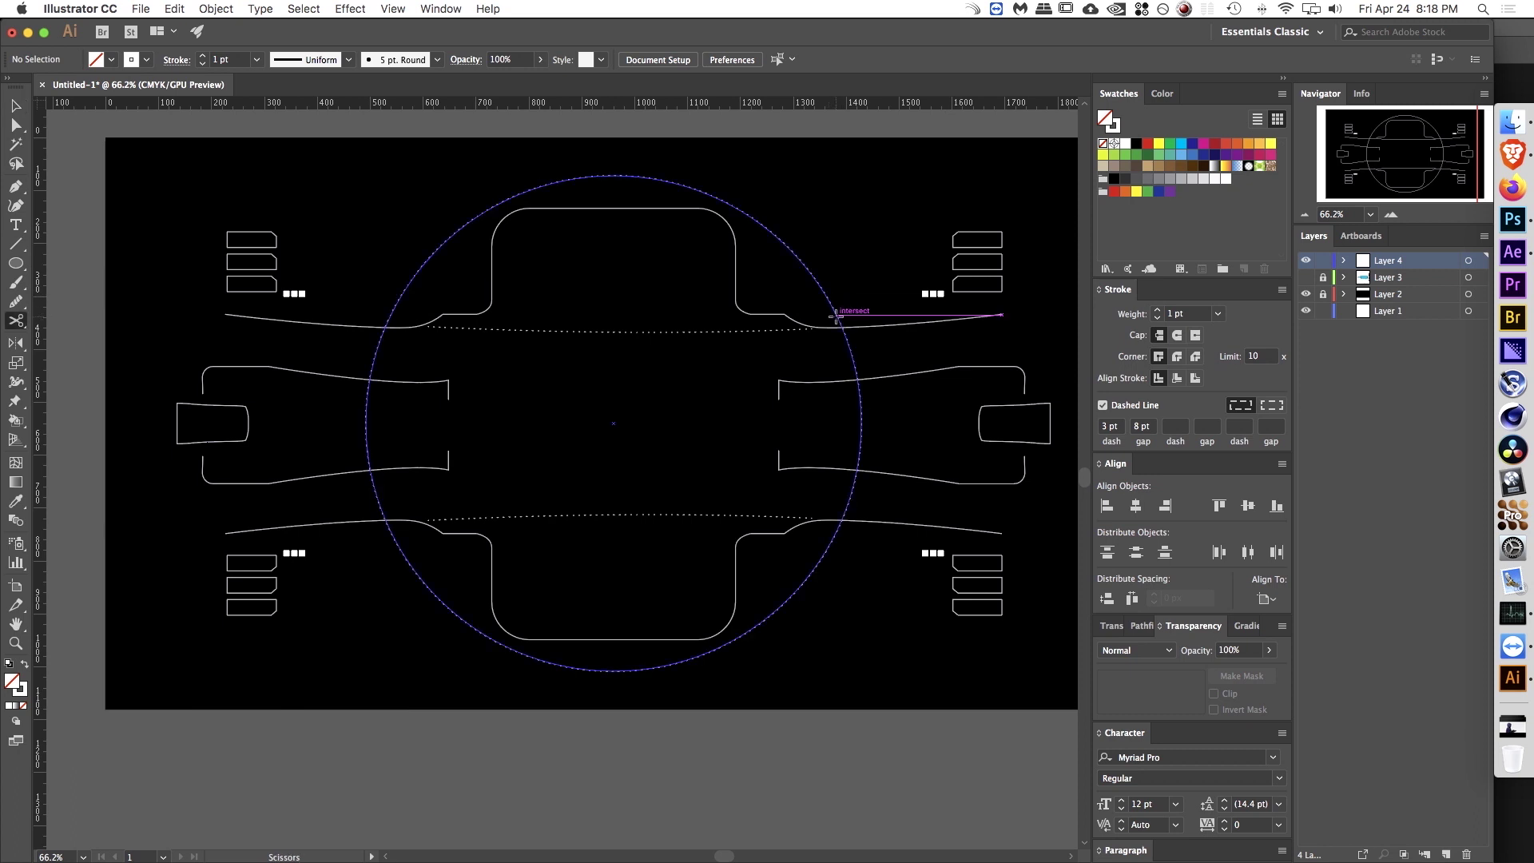
click(835, 316)
click(390, 317)
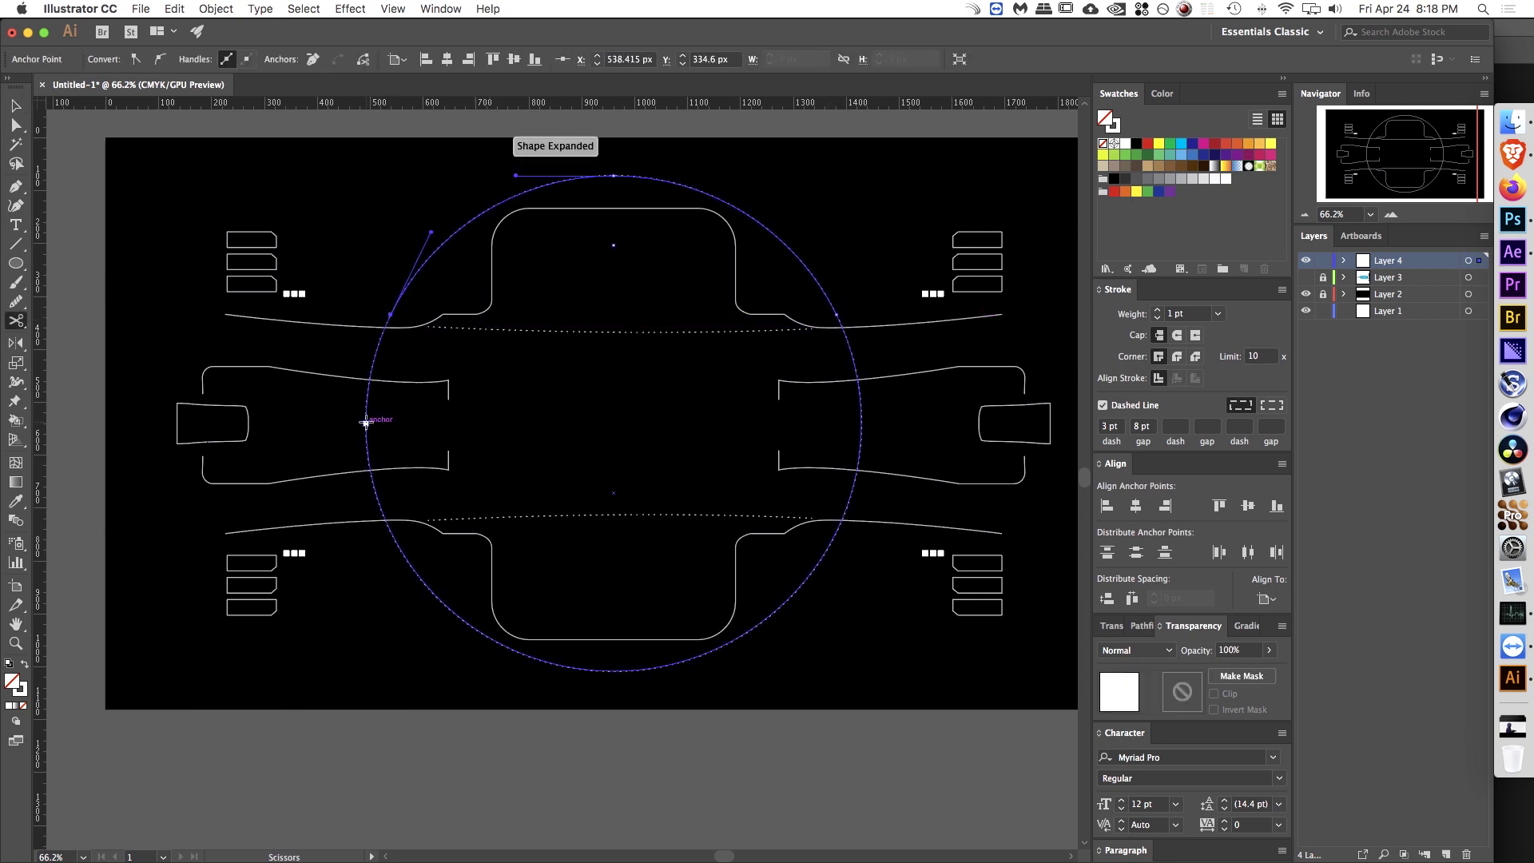
click(389, 531)
click(833, 532)
Step: Delete the right and left arcs of the cut circle, keeping the top and bottom dashed arcs
key(v)
click(861, 406)
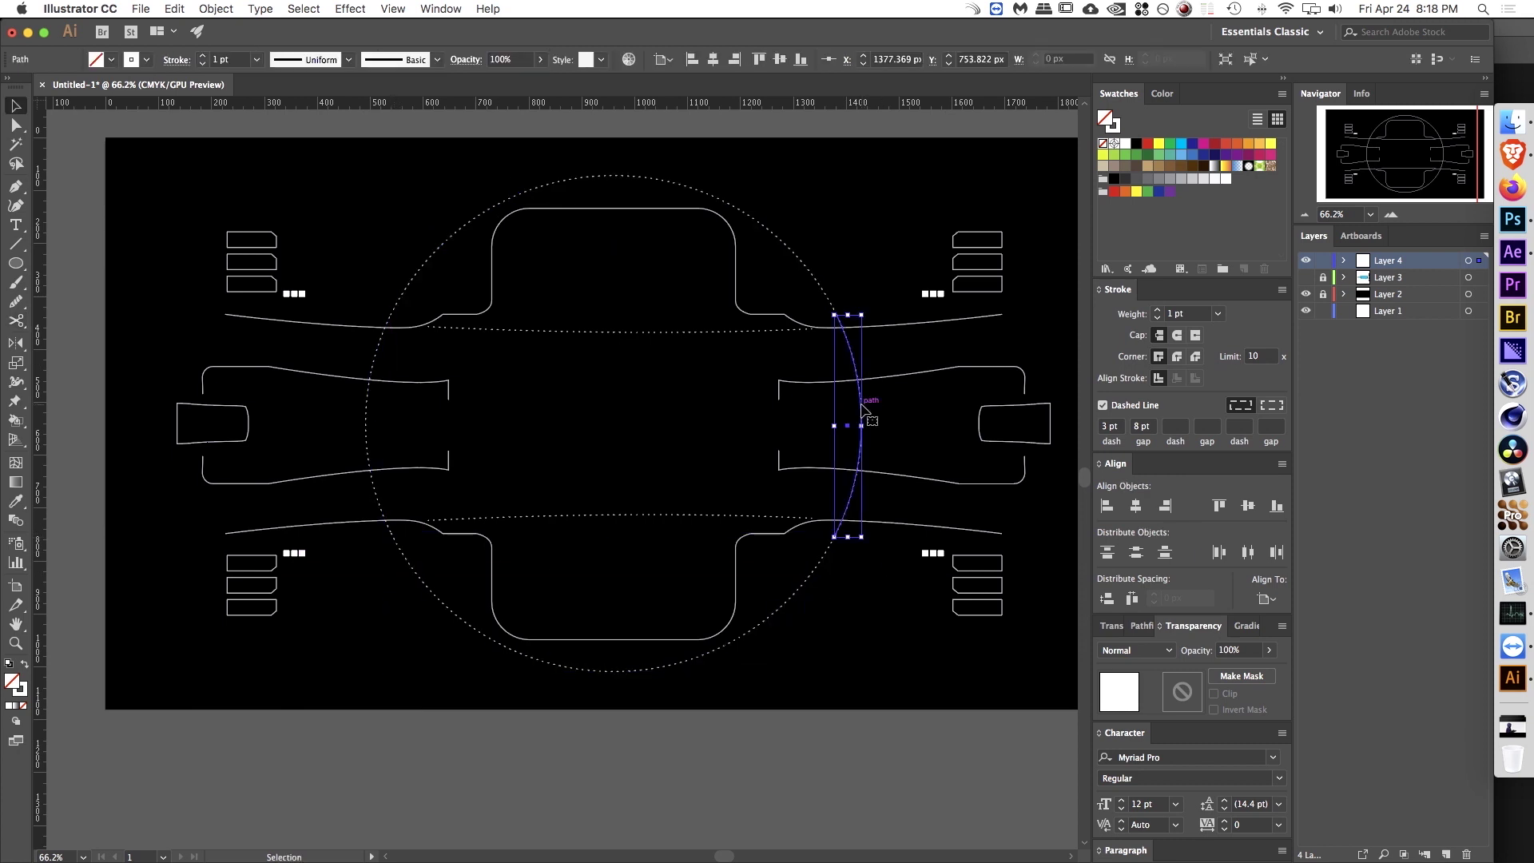
key(Delete)
click(369, 414)
key(Delete)
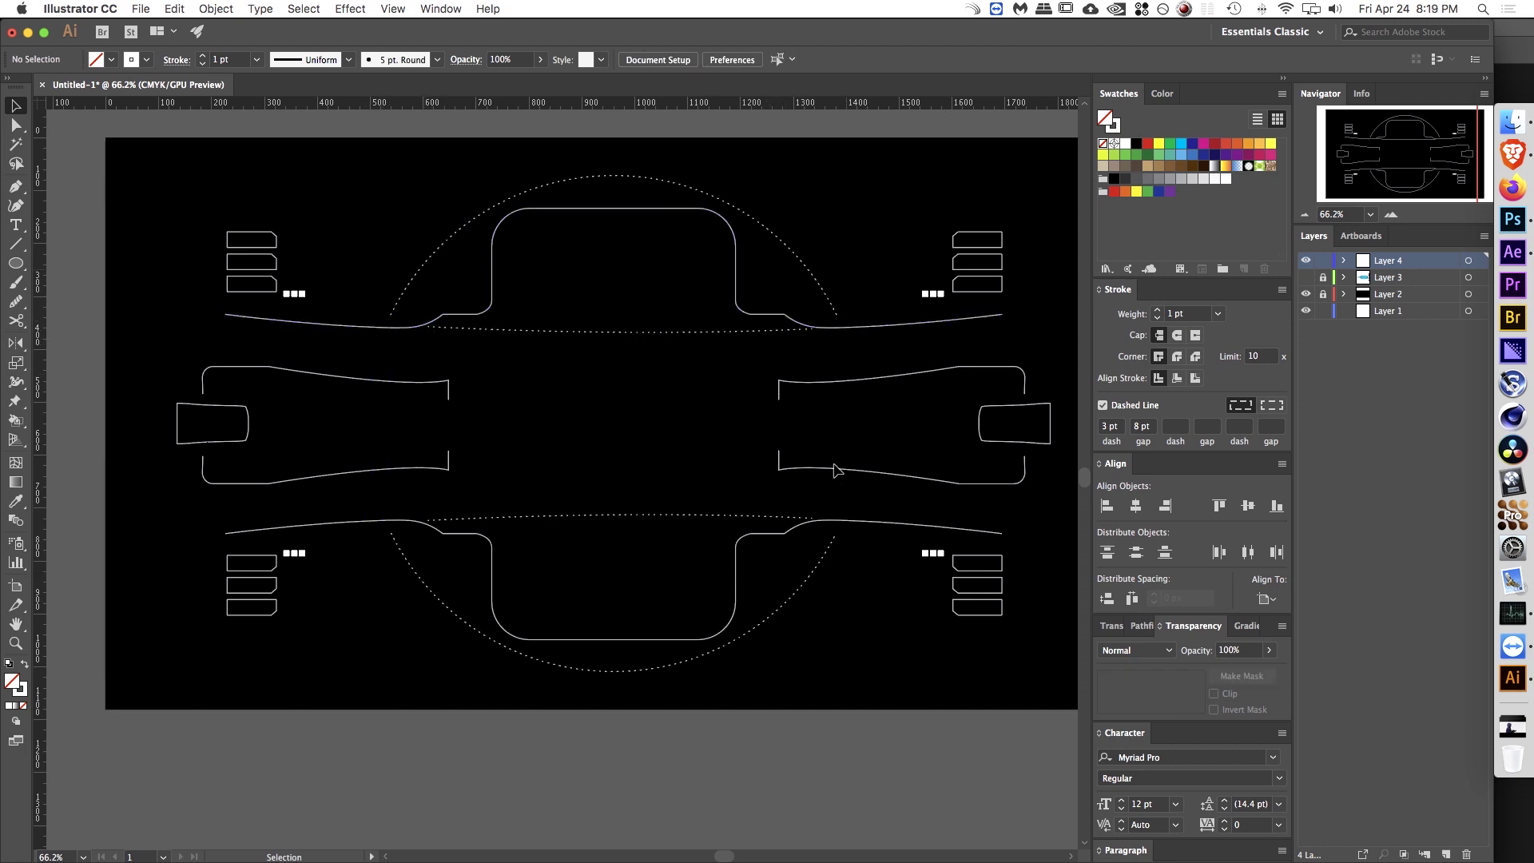
Step: Group the upper and lower dashed arcs
click(827, 561)
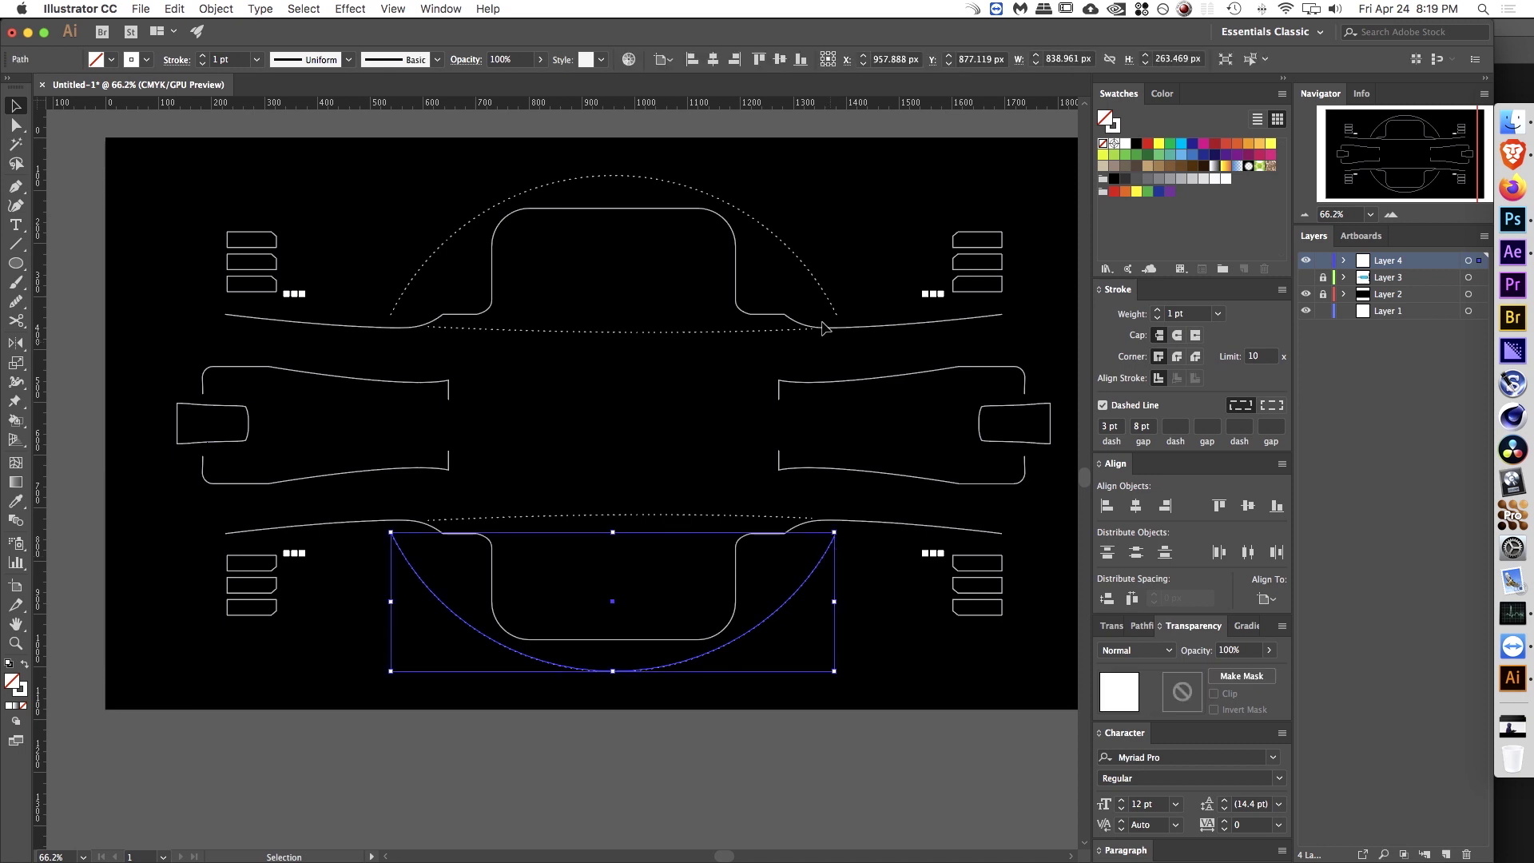
shift+click(827, 301)
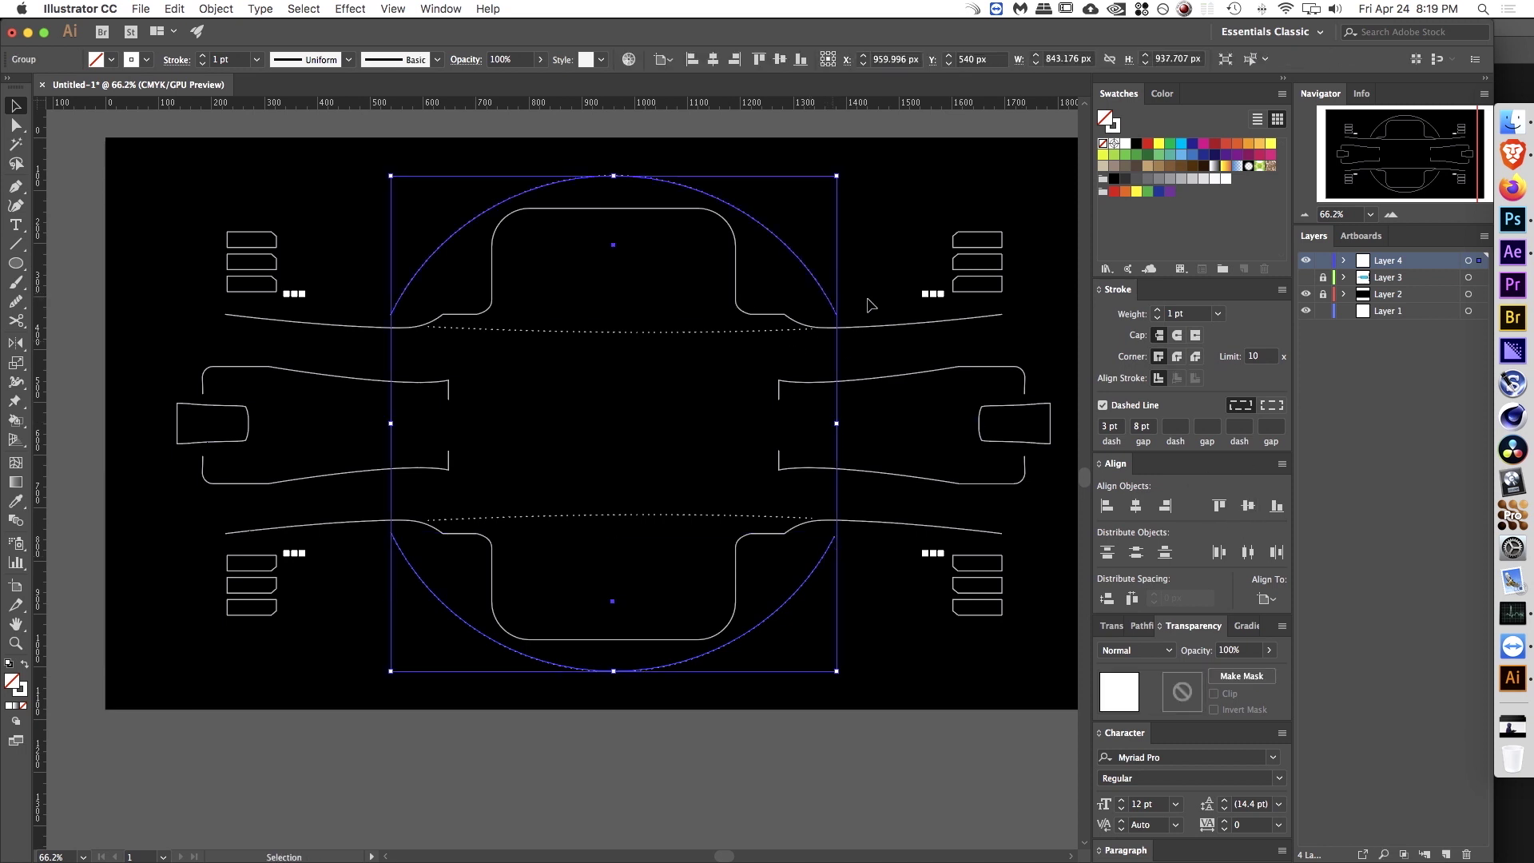
click(895, 257)
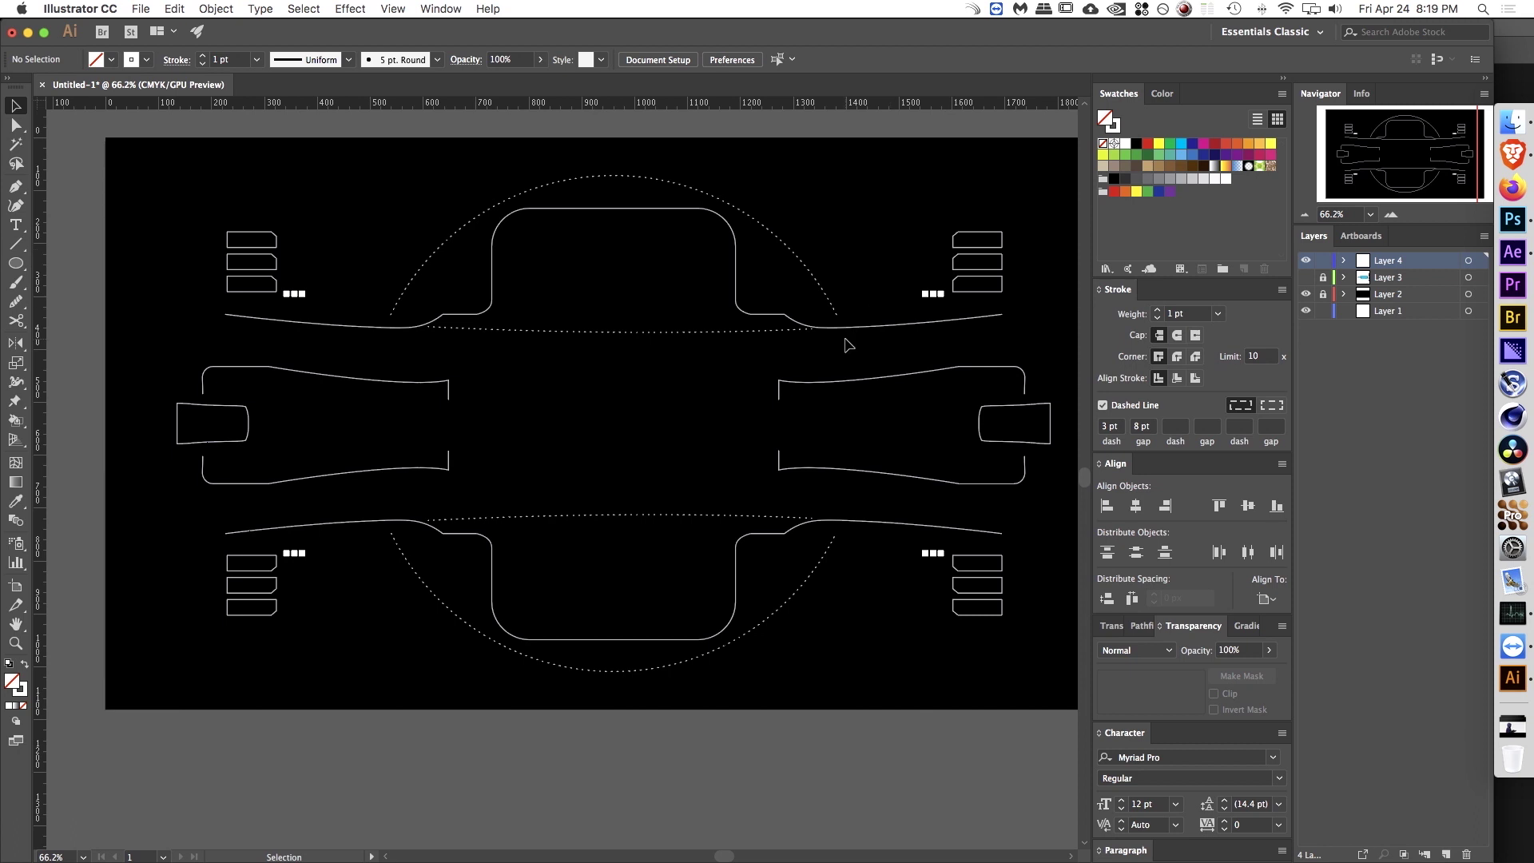
Step: Draw a solid 45° line about 229 px long outside the upper-right part of the dashed arc
scroll(695, 383, right, 2)
scroll(687, 380, up, 1)
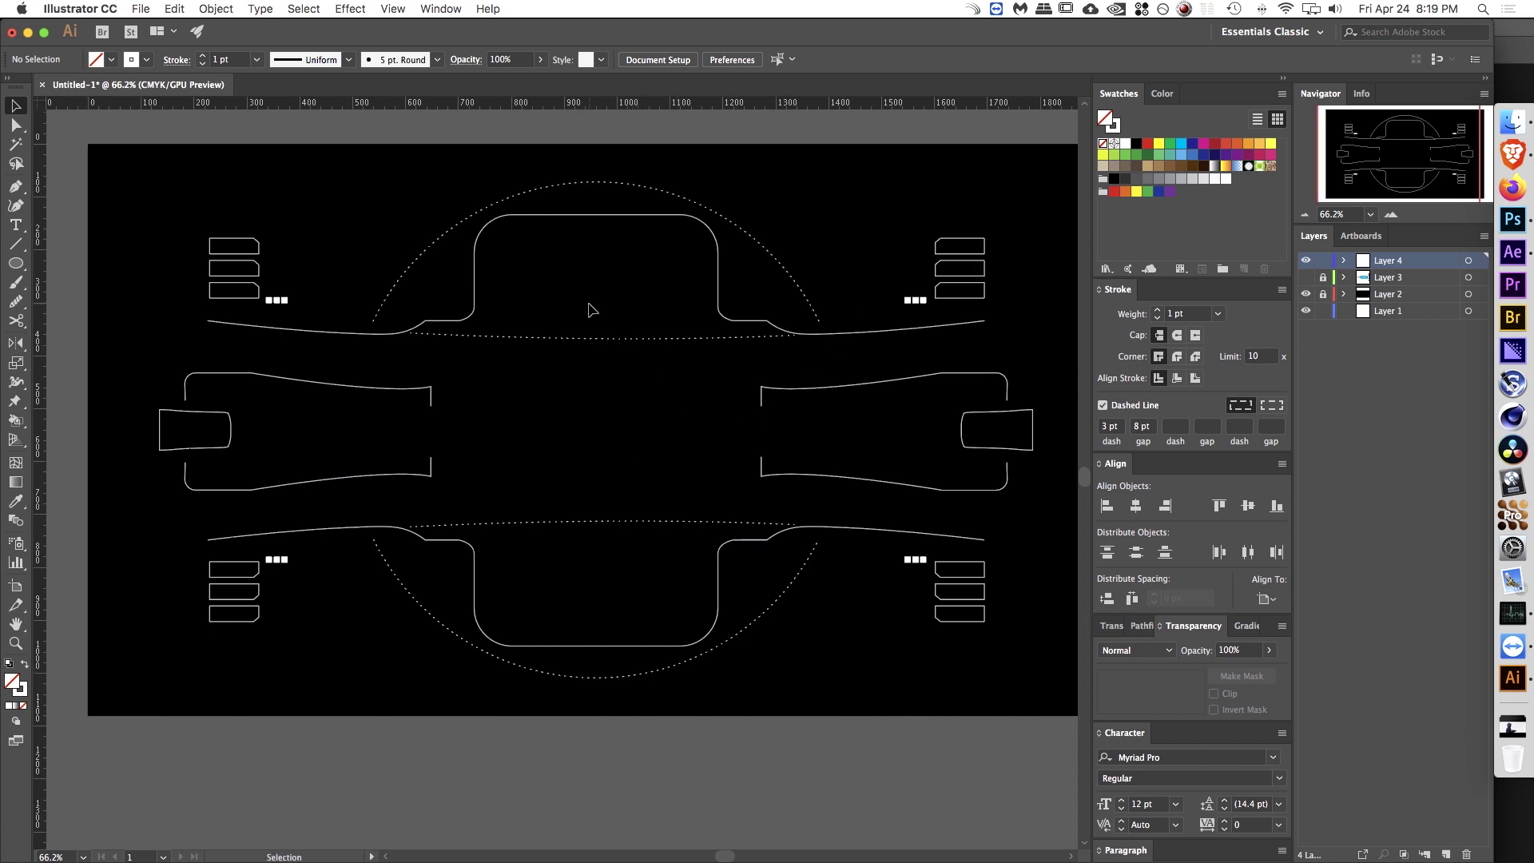
mouse_move(591, 453)
mouse_down()
mouse_move(695, 387)
mouse_move(730, 317)
mouse_move(841, 204)
mouse_up()
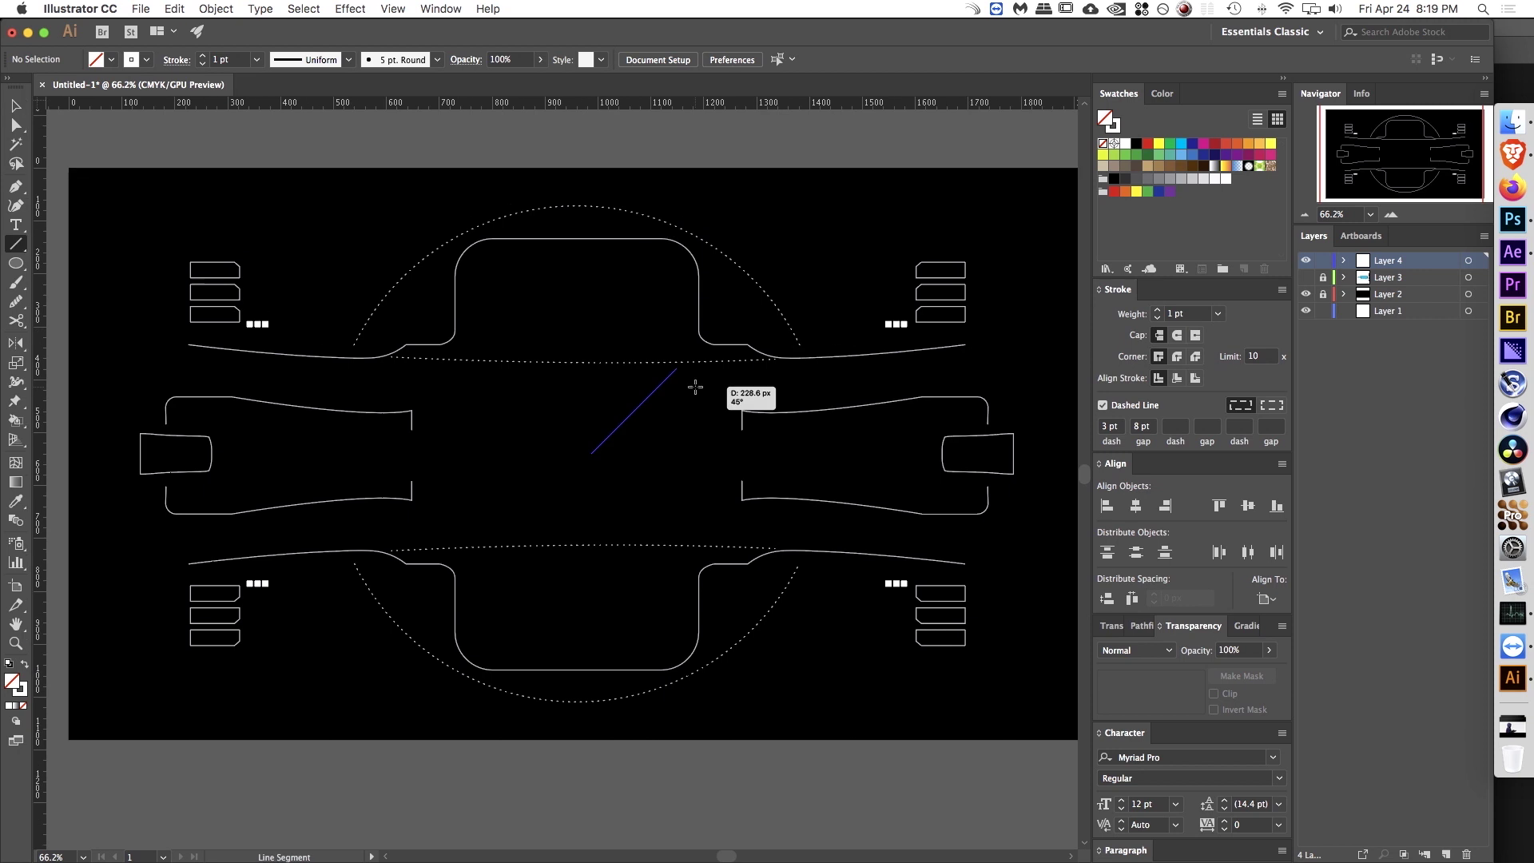
key(v)
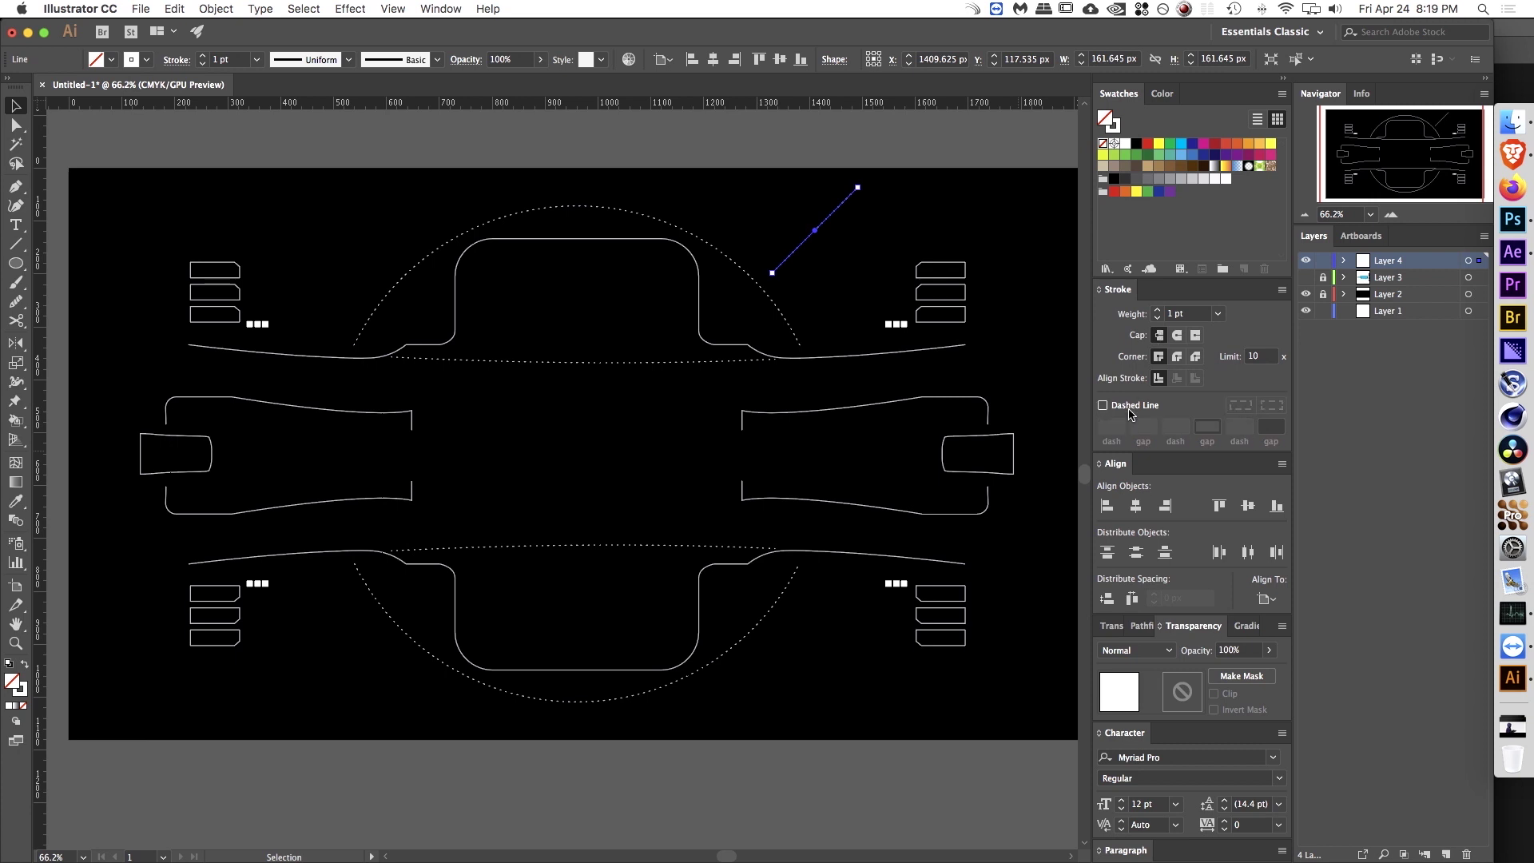
click(883, 199)
Step: Mirror a copy of the diagonal line to the upper left and centre the pair horizontally on the artboard
click(836, 218)
drag(841, 204, 387, 234)
key(o)
key(v)
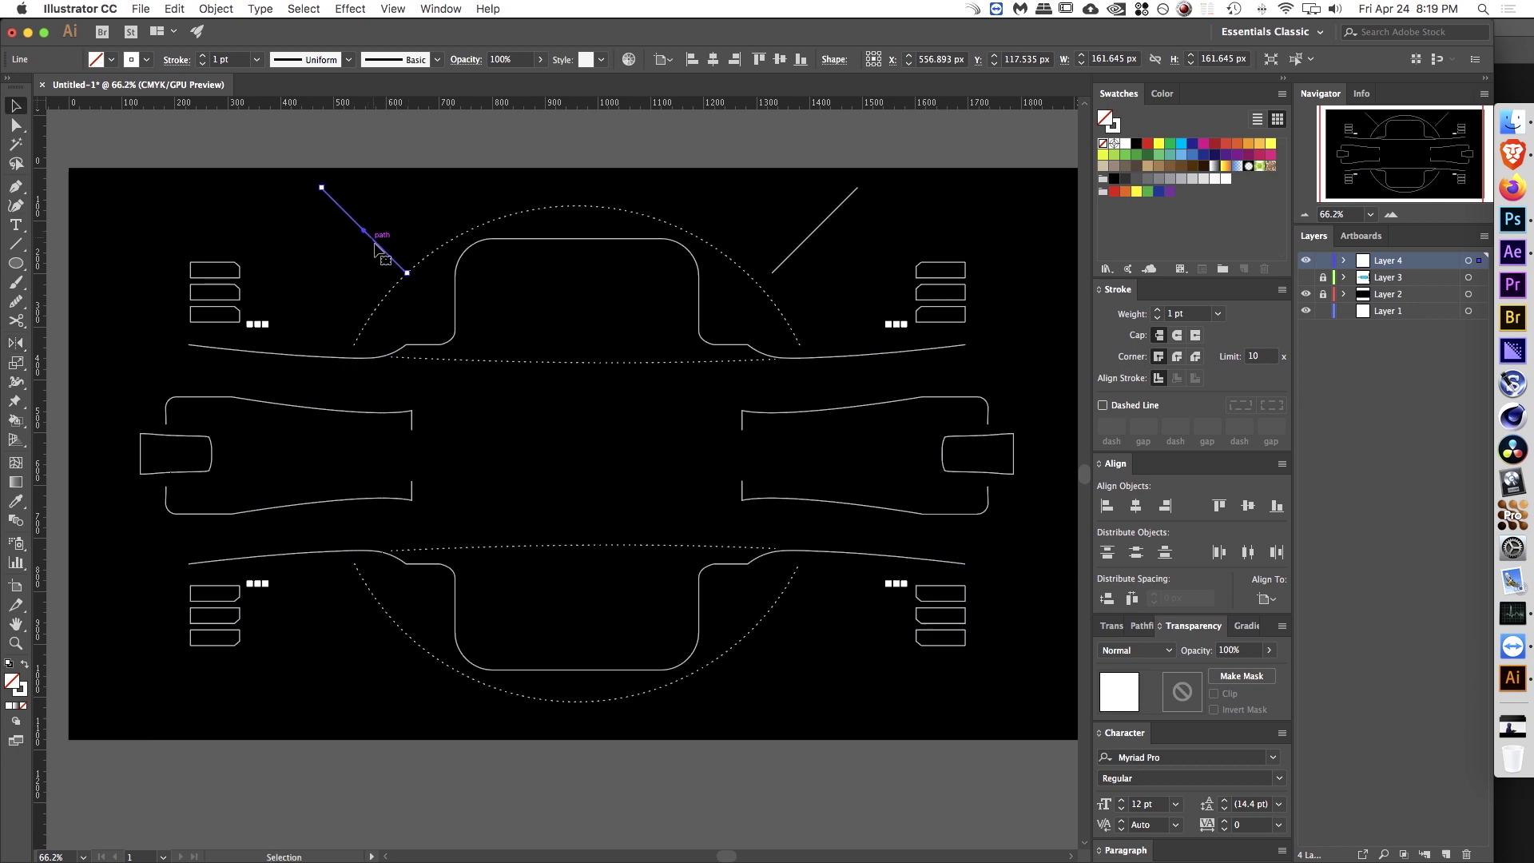
shift+click(837, 223)
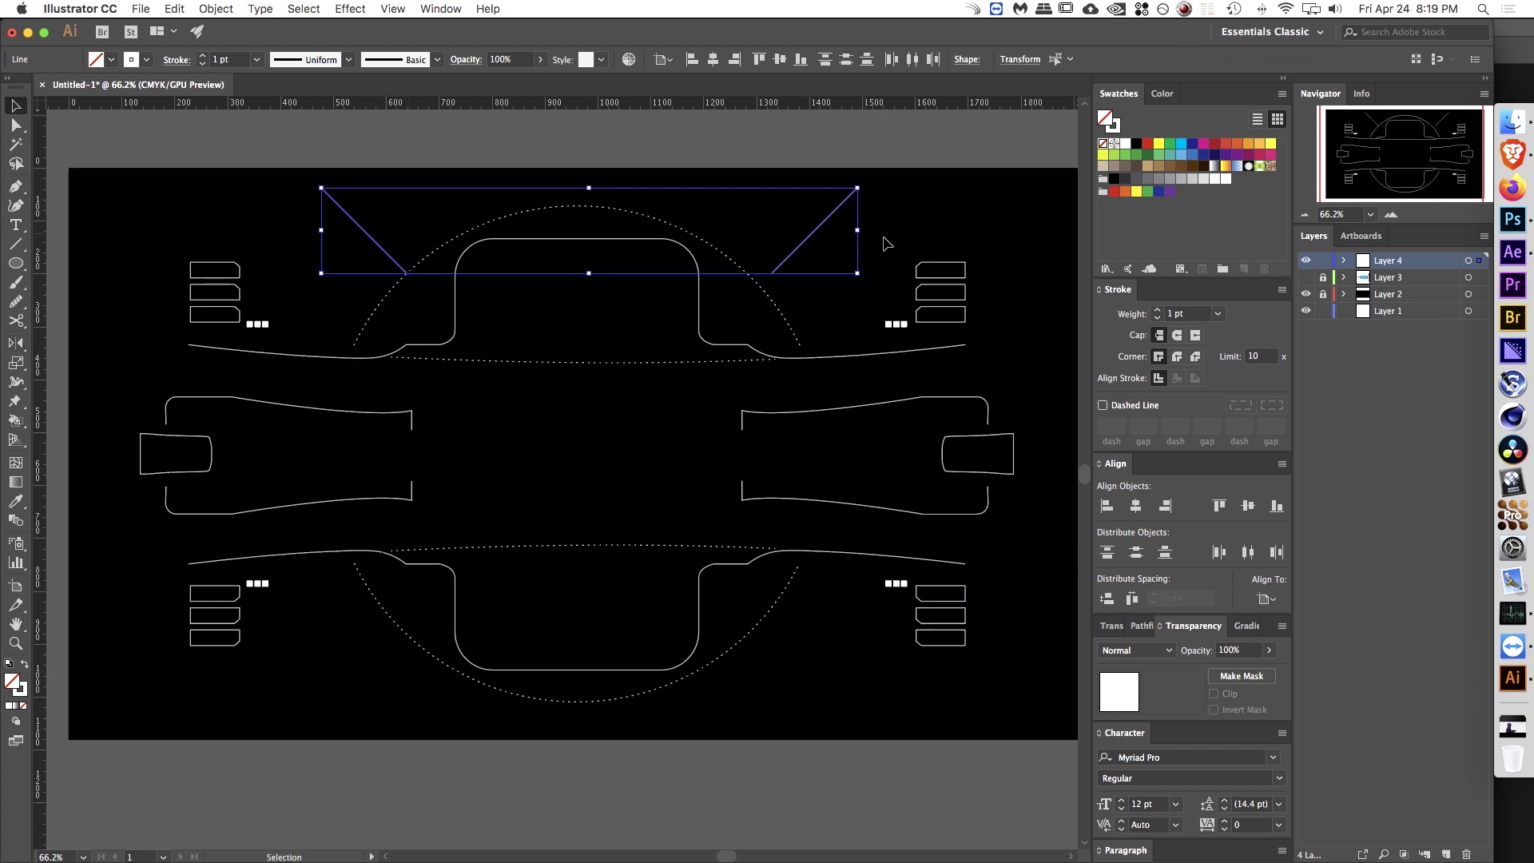
click(1135, 505)
Step: Copy the pair of diagonal lines to the lower dashed arc, centred at about Y 941 px, and reflect the copy vertically
drag(816, 216, 783, 650)
key(o)
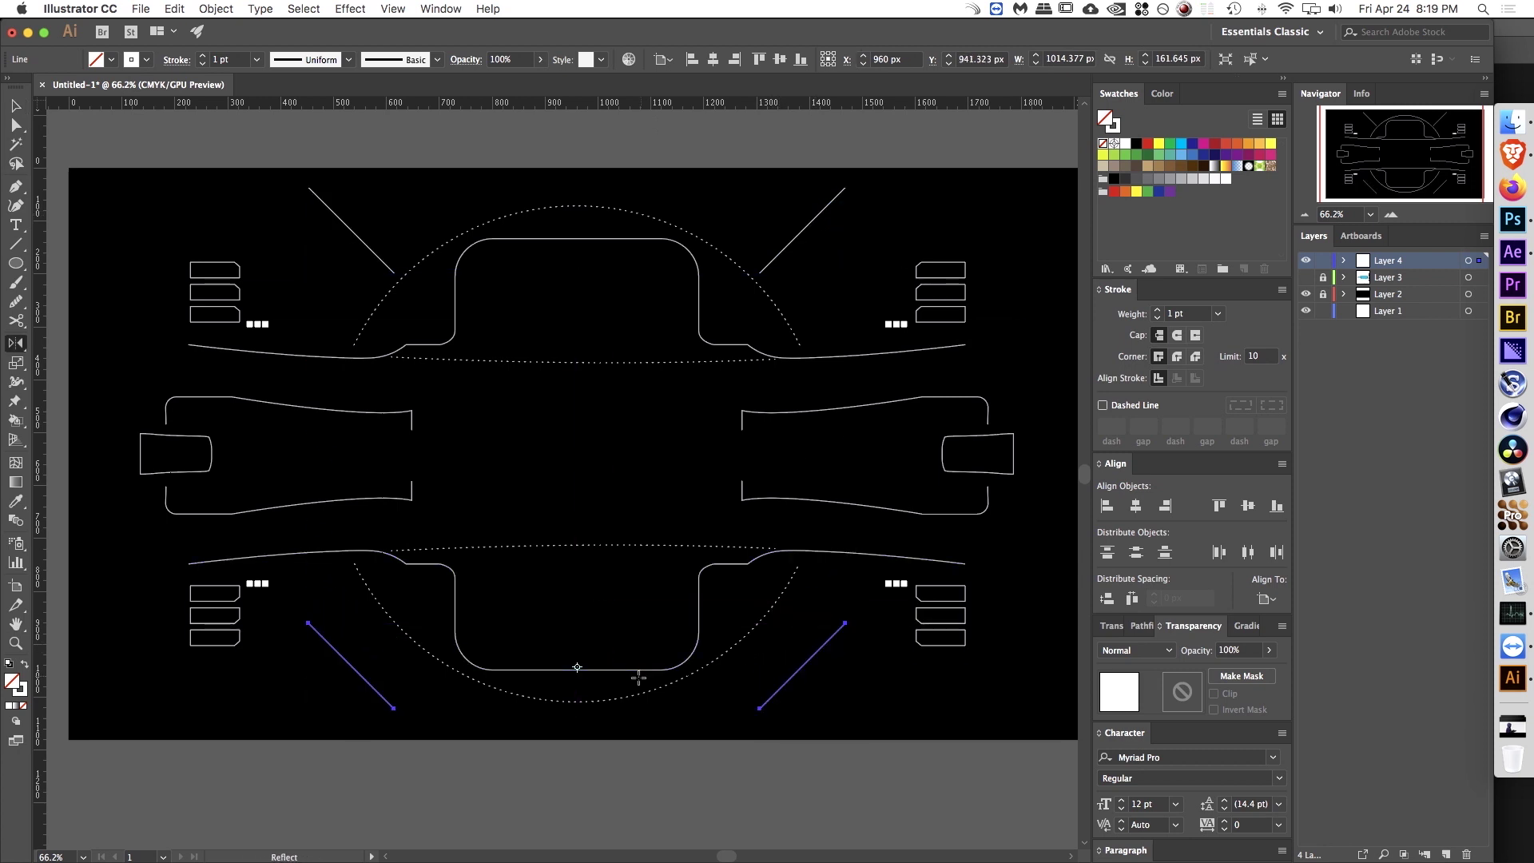
key(v)
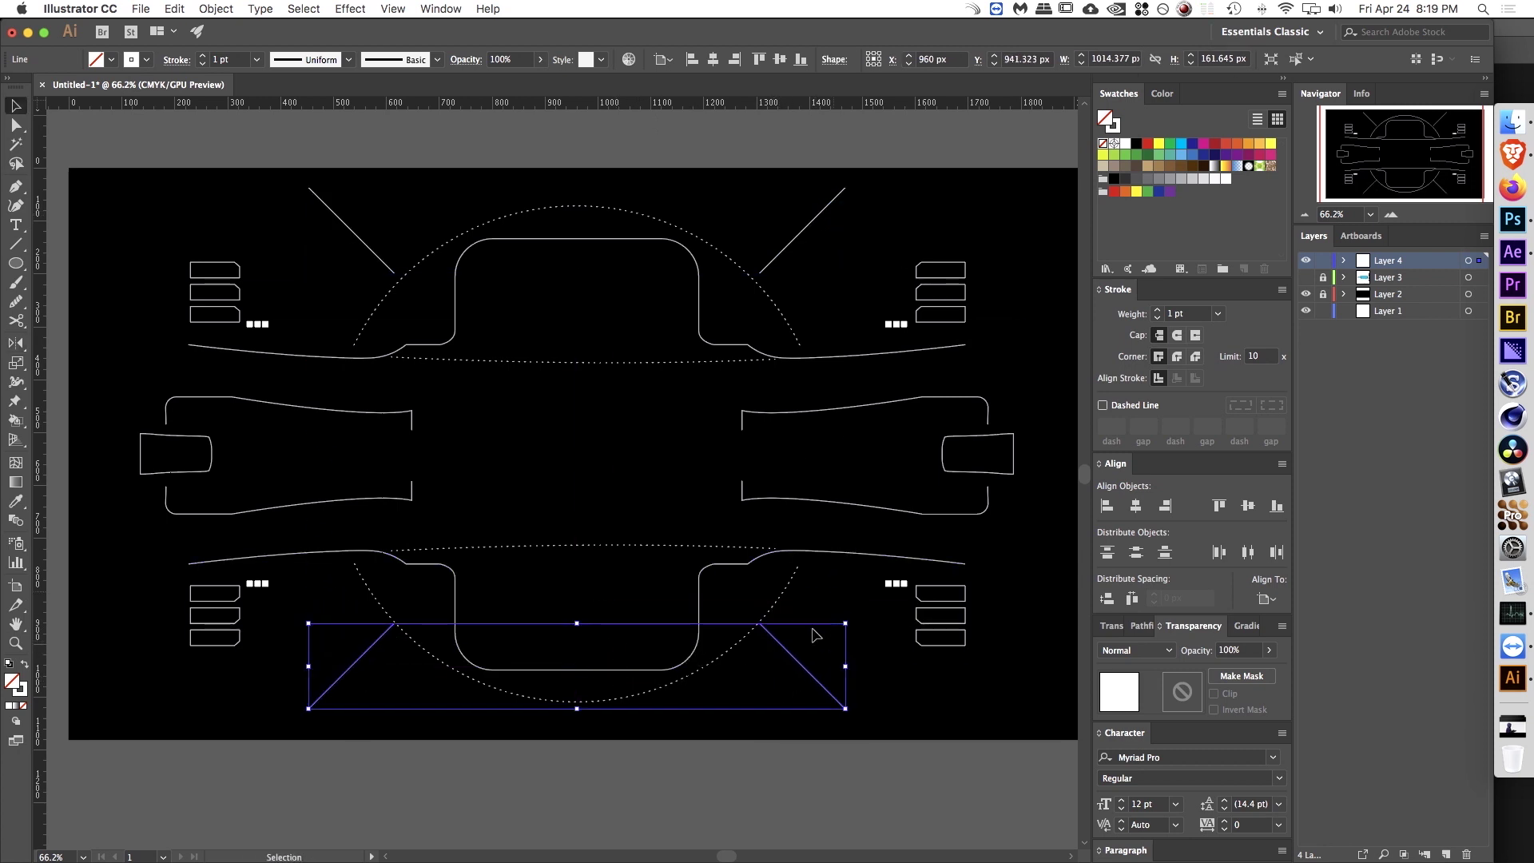
Step: Nudge the lower pair of diagonal lines down clear of the dashed arc and centre both pairs vertically on the artboard
key(Down)
key(Down)
key(Down)
key(Down)
key(Down)
key(Down)
key(Down)
key(Down)
key(Down)
key(Down)
key(Down)
key(Down)
key(Down)
key(Down)
key(Down)
key(Down)
key(Down)
key(Down)
key(Down)
key(Down)
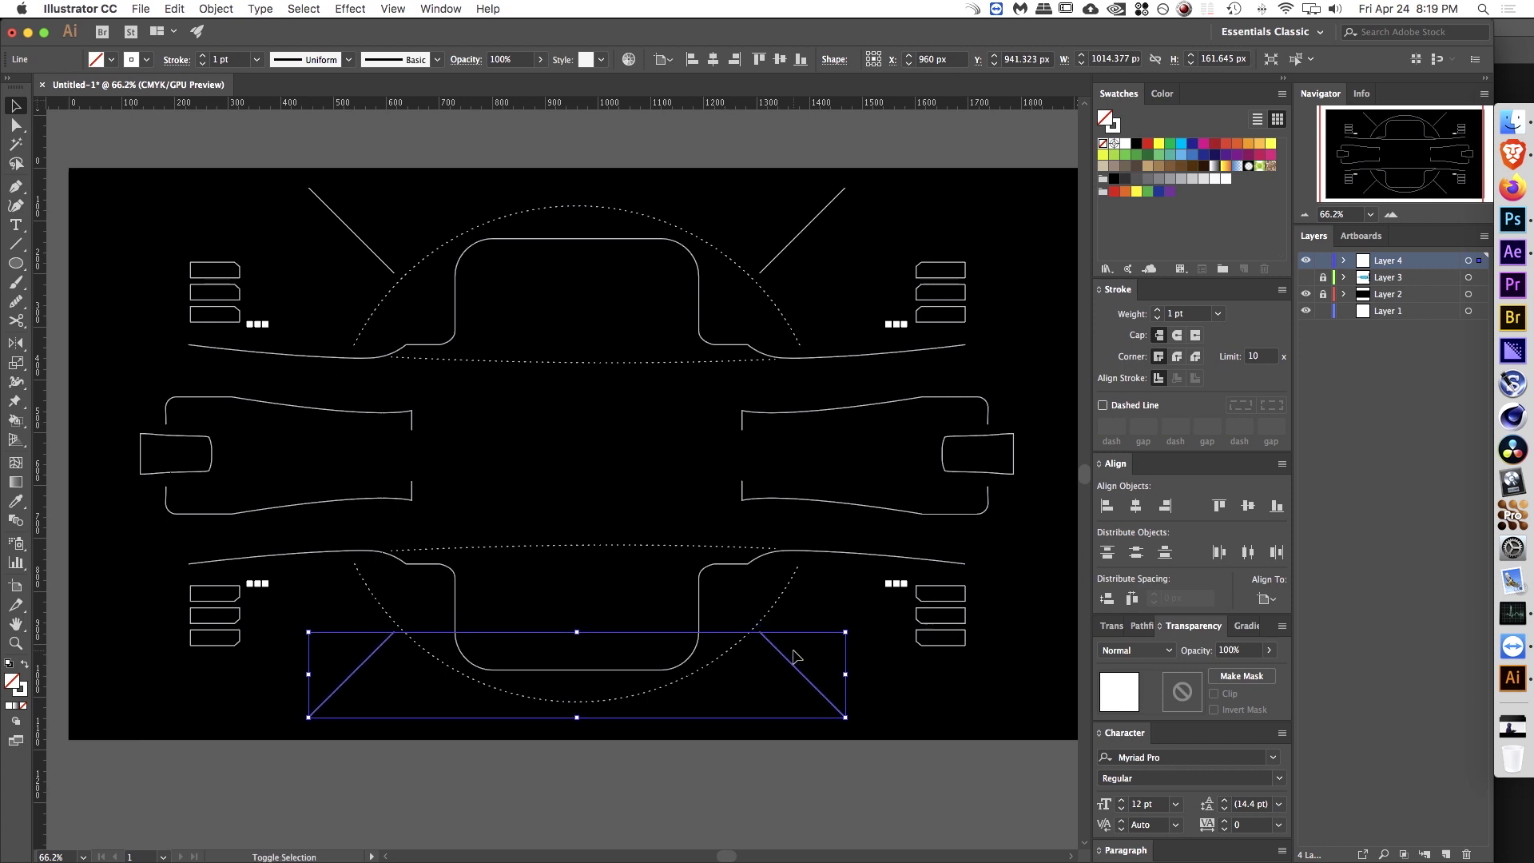
shift+click(816, 215)
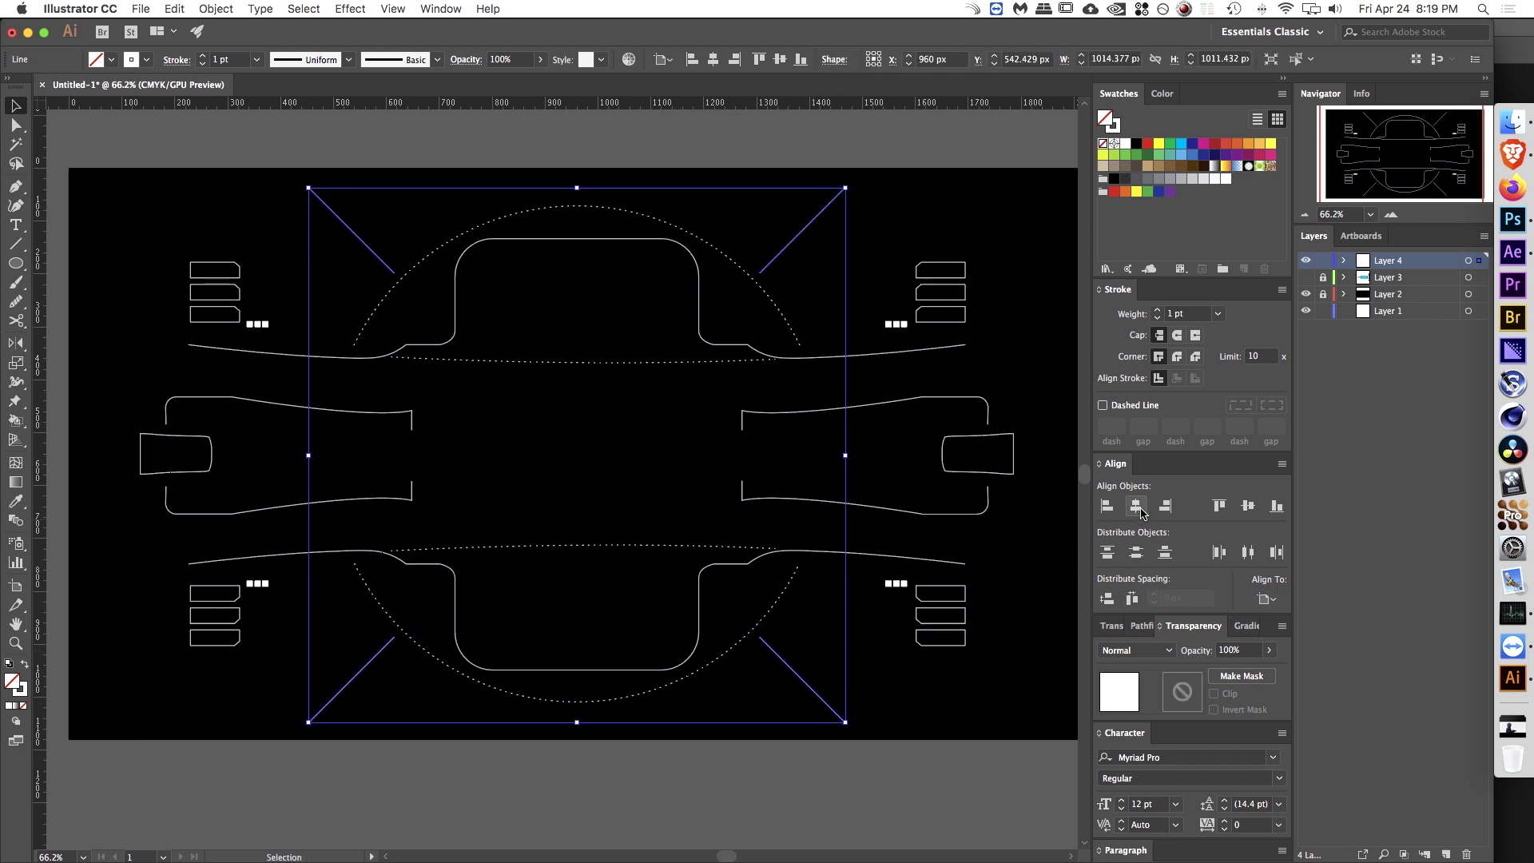
click(956, 221)
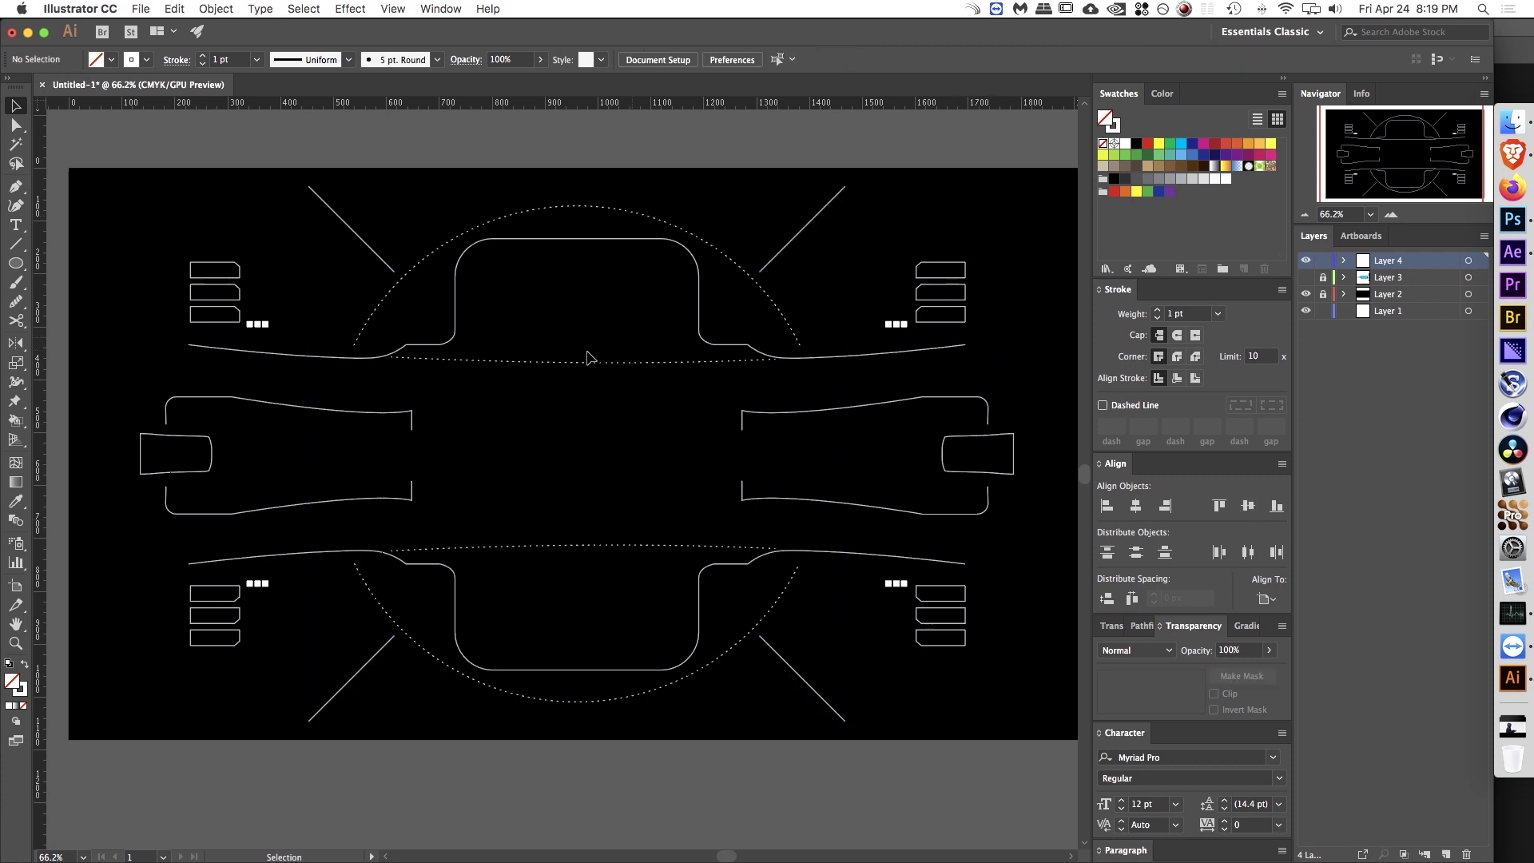
drag(587, 357, 616, 315)
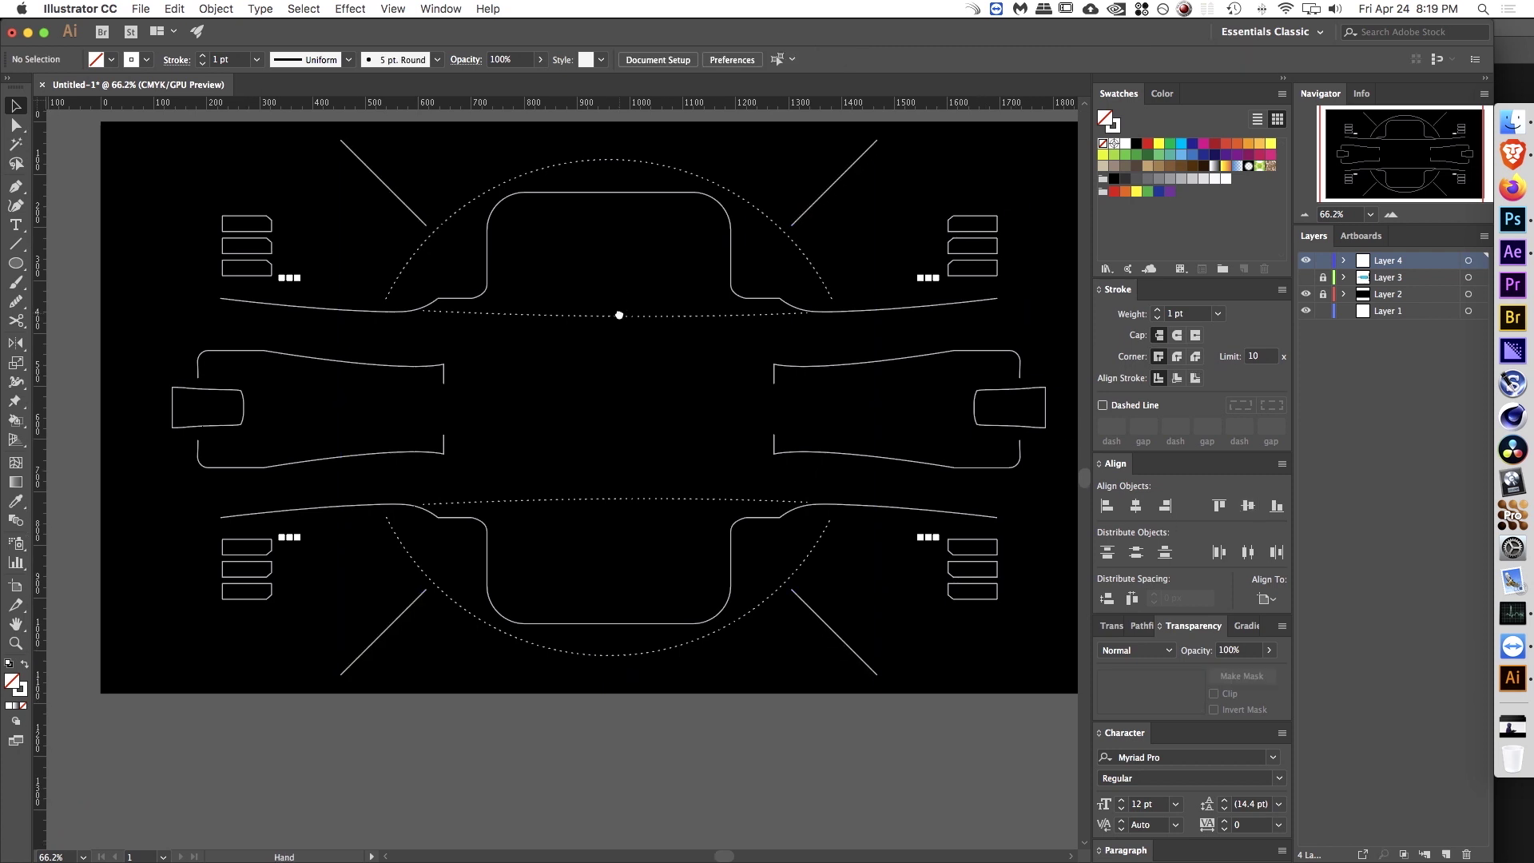
click(19, 248)
drag(221, 298, 94, 298)
mouse_move(623, 352)
mouse_down()
mouse_move(471, 349)
mouse_move(640, 318)
mouse_up()
key(Delete)
key(v)
Step: Extend both ends of the upper outline with straight horizontal Pen segments running past the left and right artboard edges
key(p)
drag(538, 322, 650, 326)
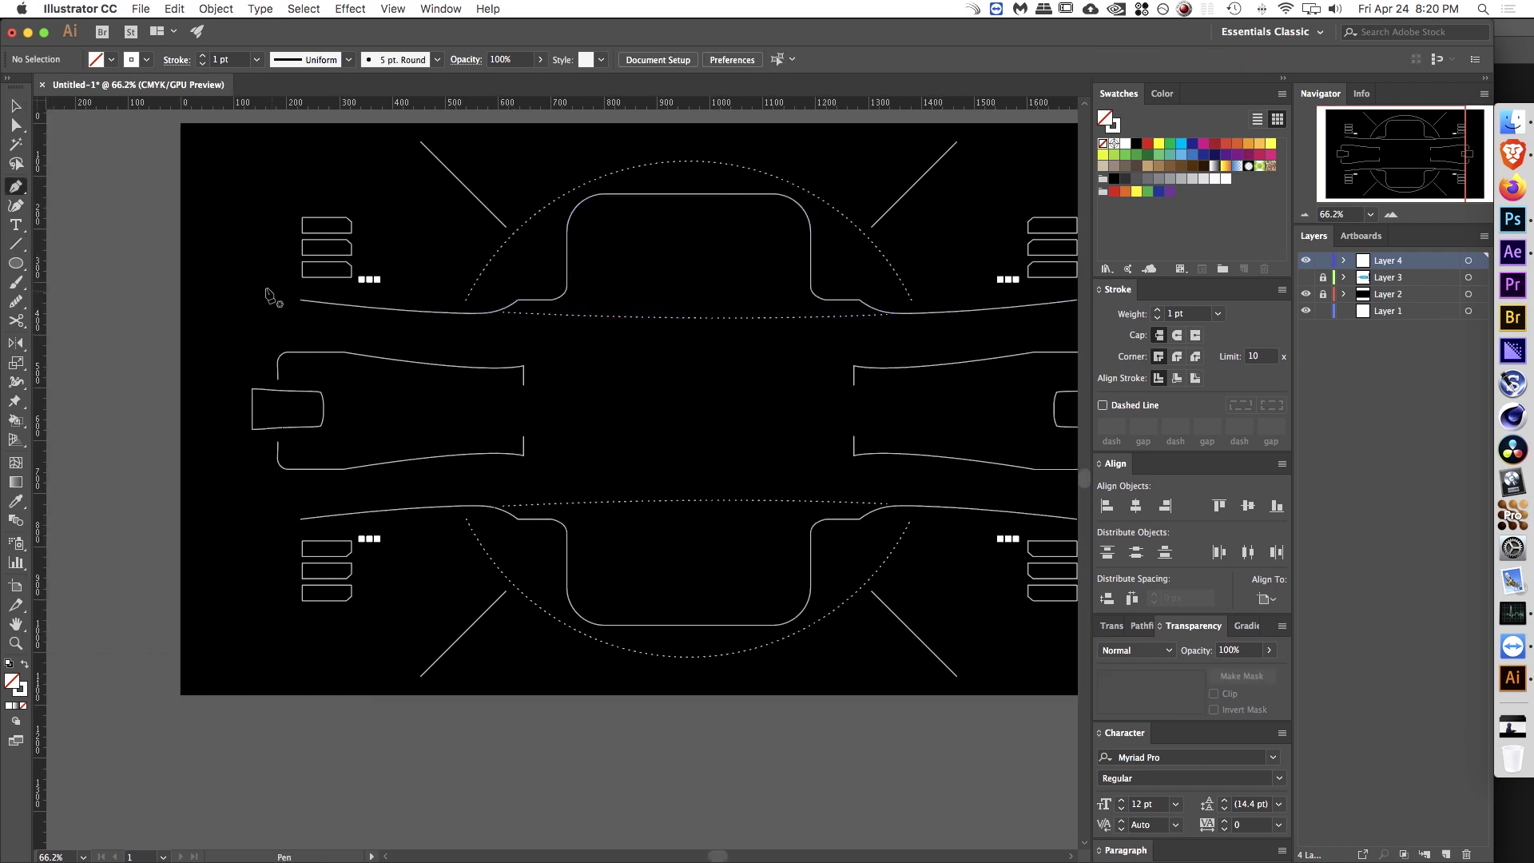
click(300, 300)
click(166, 300)
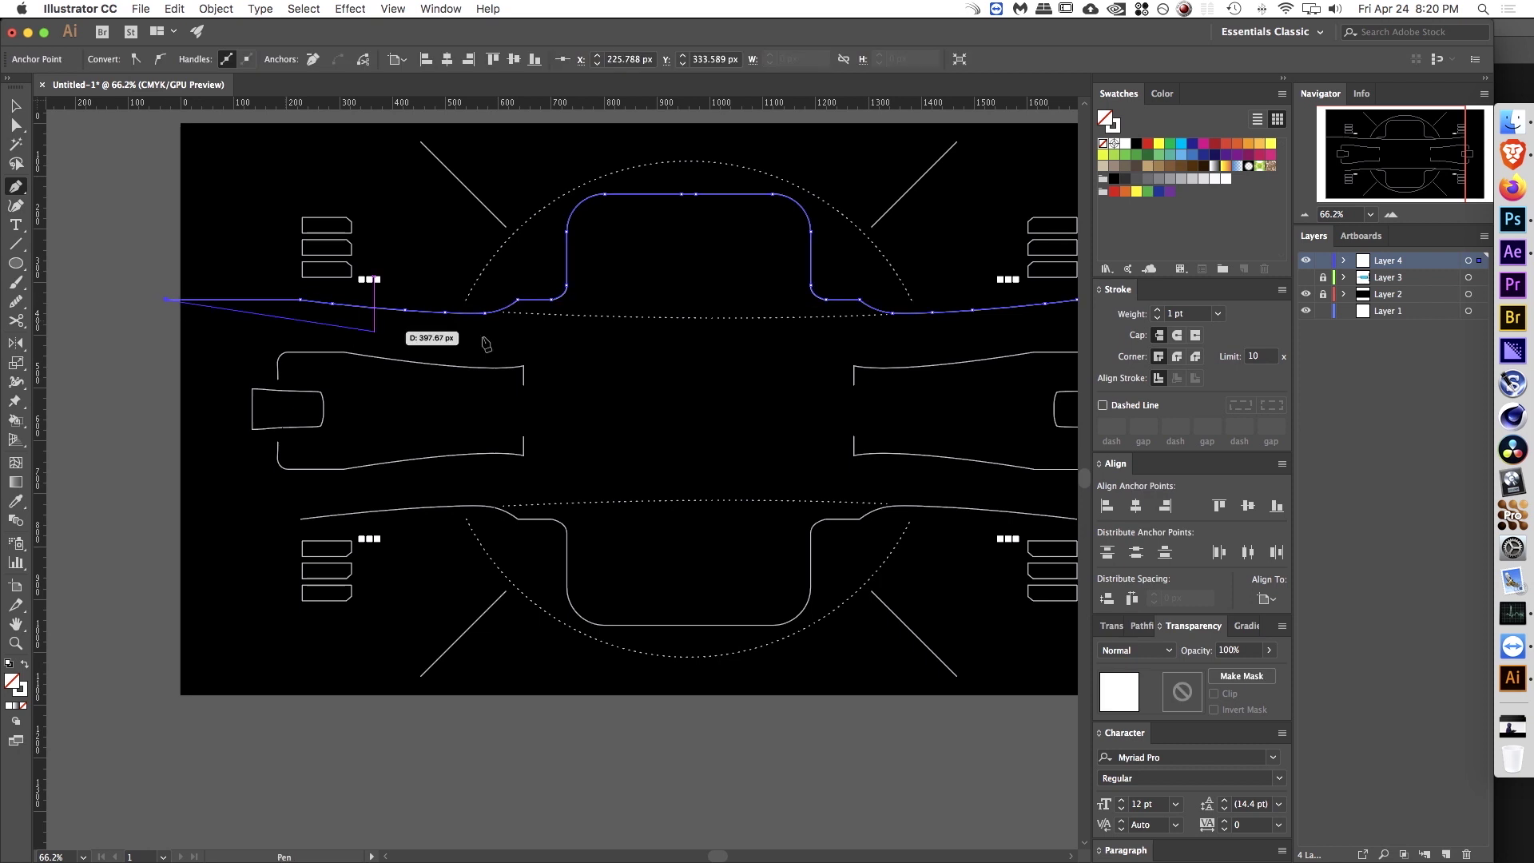
scroll(409, 337, right, 14)
key(super+shift+a)
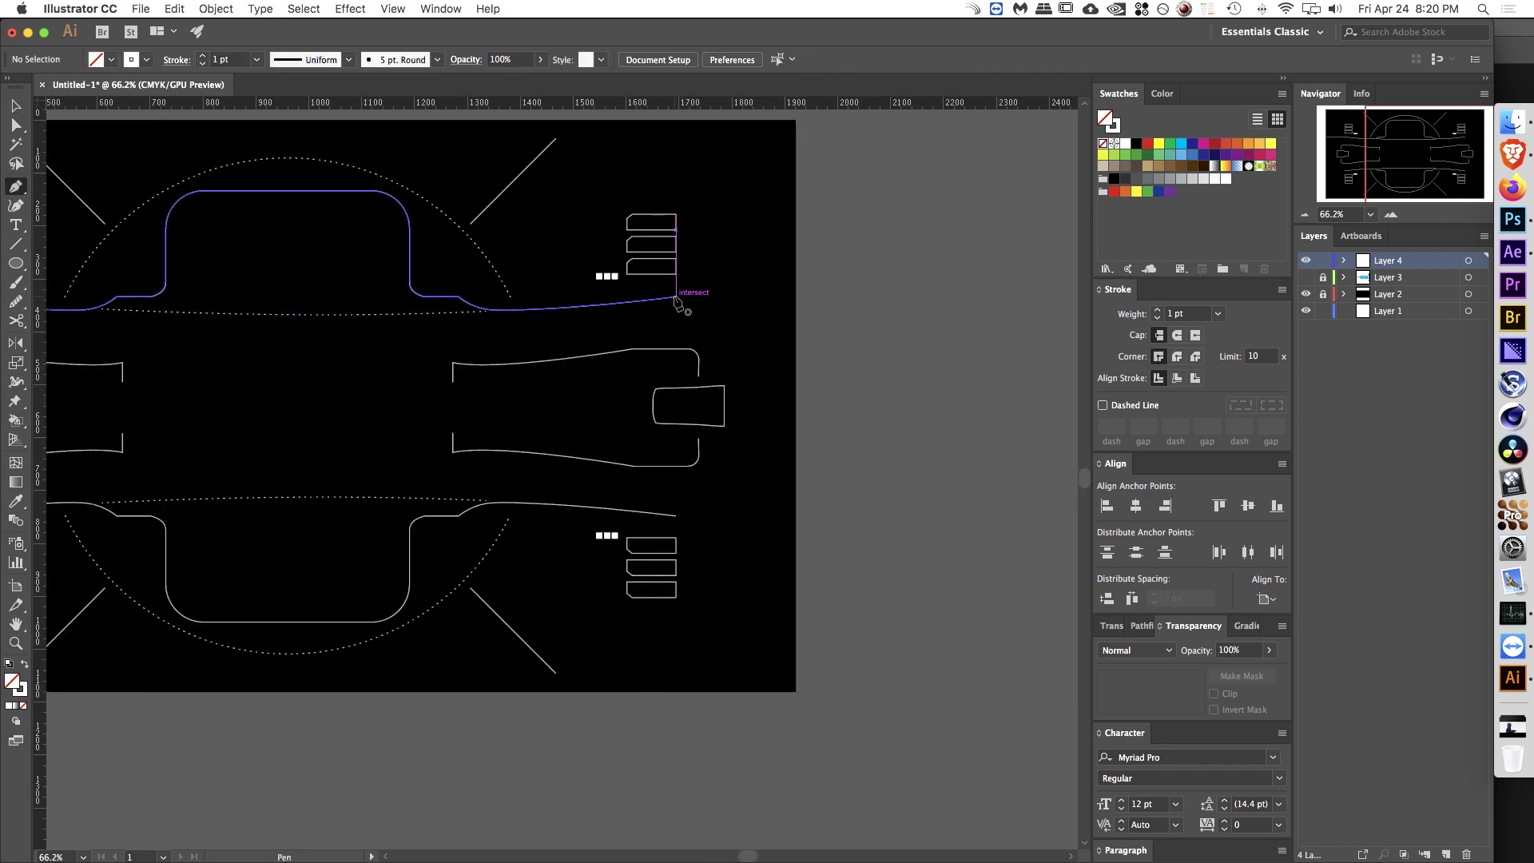
click(676, 297)
click(841, 297)
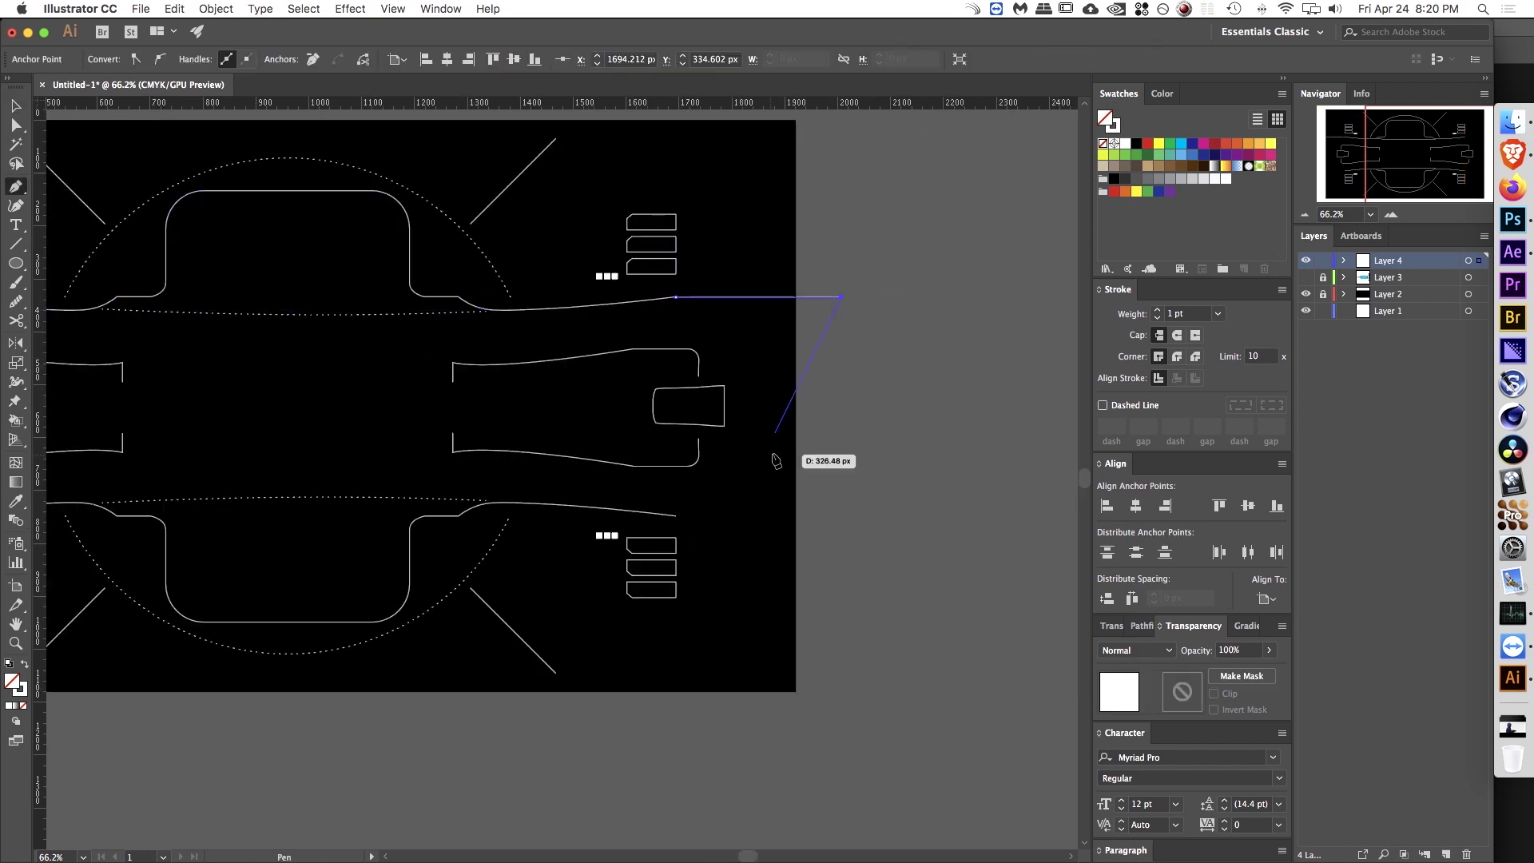
key(super+shift+a)
key(v)
Step: Extend both ends of the lower outline with straight horizontal Pen segments running past the artboard edges
drag(798, 503, 945, 412)
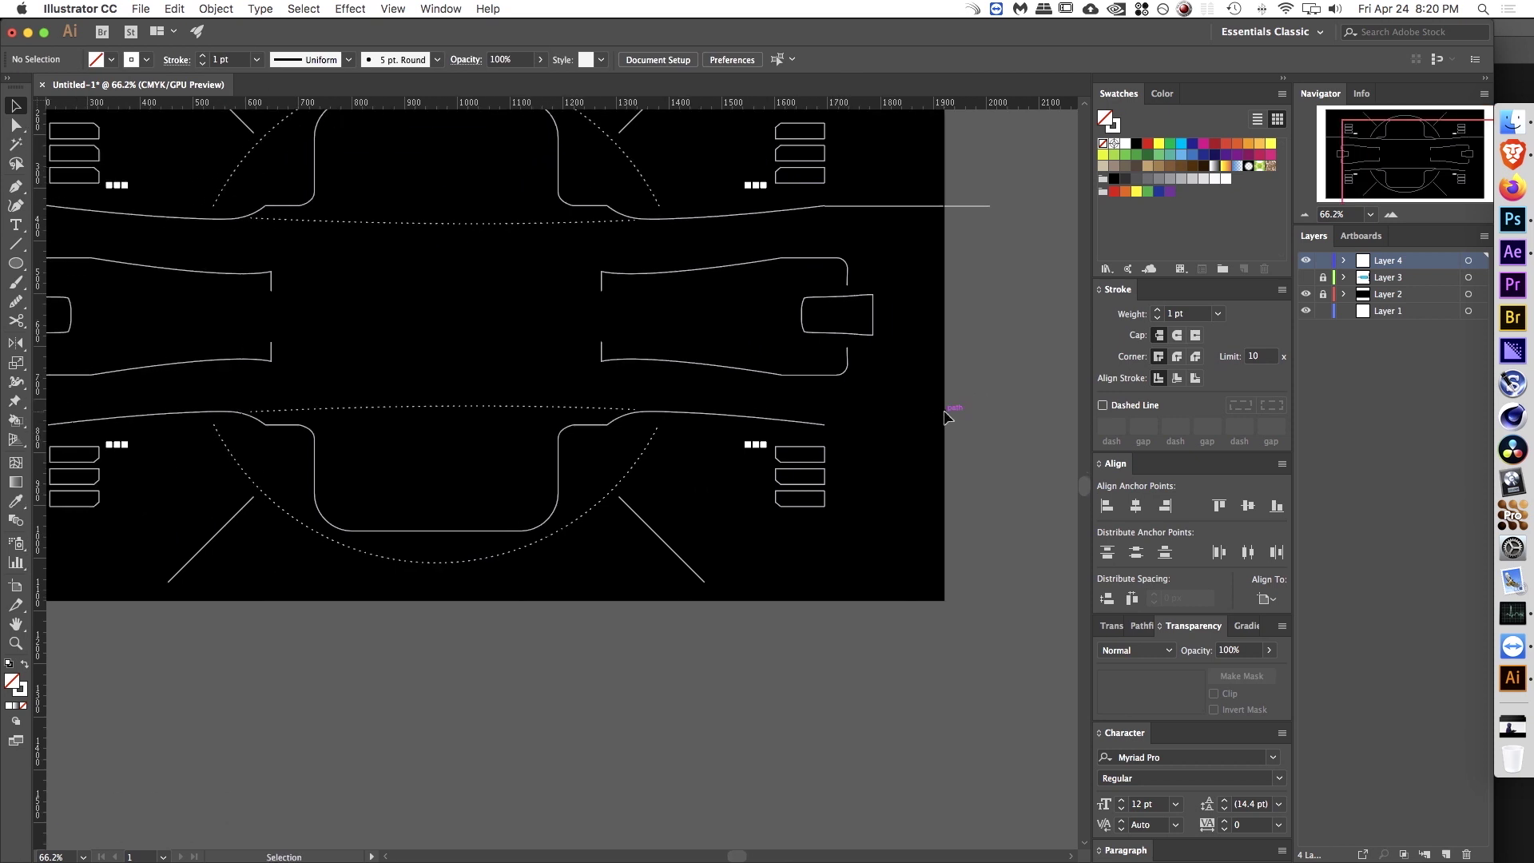
key(p)
click(825, 424)
click(982, 425)
drag(599, 413, 860, 413)
key(v)
click(8, 368)
key(o)
key(p)
click(310, 424)
click(152, 424)
Step: Add the point text "OPTION !" inside the upper left part of the lower central outline
key(z)
drag(615, 382, 460, 434)
key(v)
click(654, 596)
key(z)
scroll(719, 507, up, 3)
key(v)
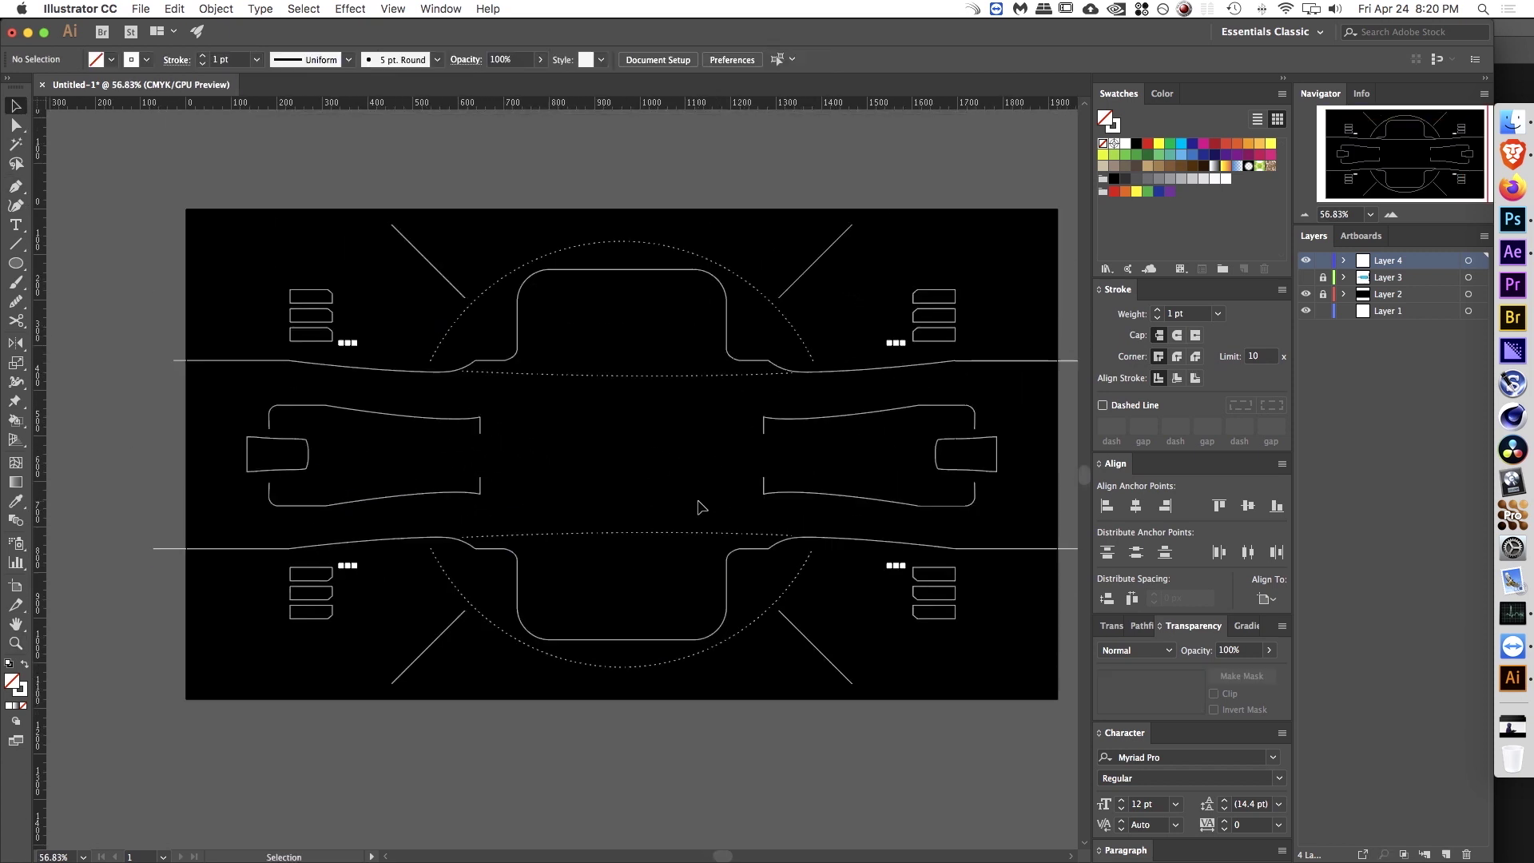
scroll(675, 476, up, 3)
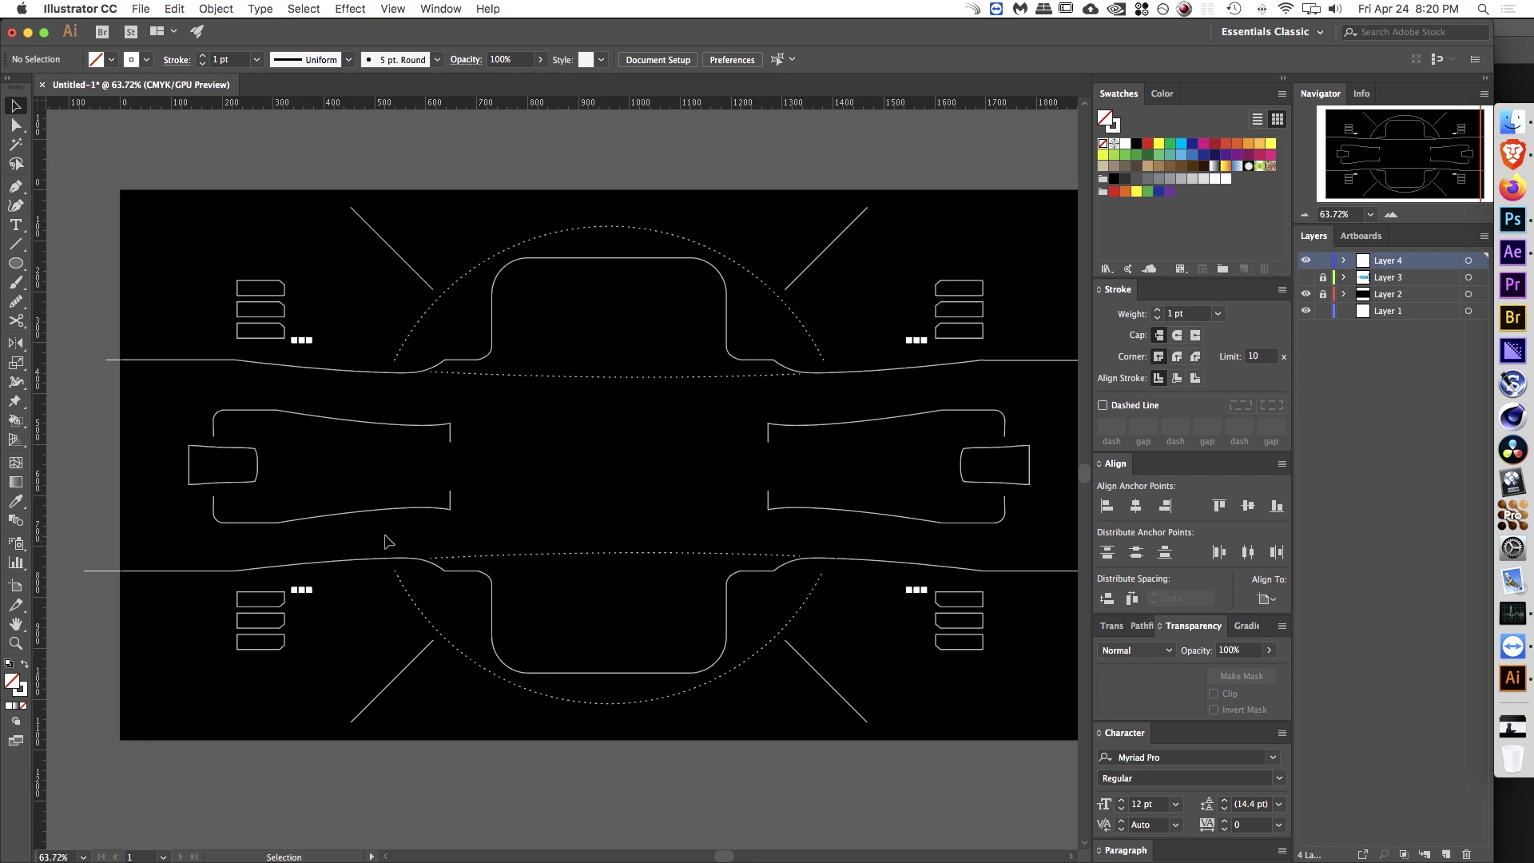
scroll(650, 599, up, 3)
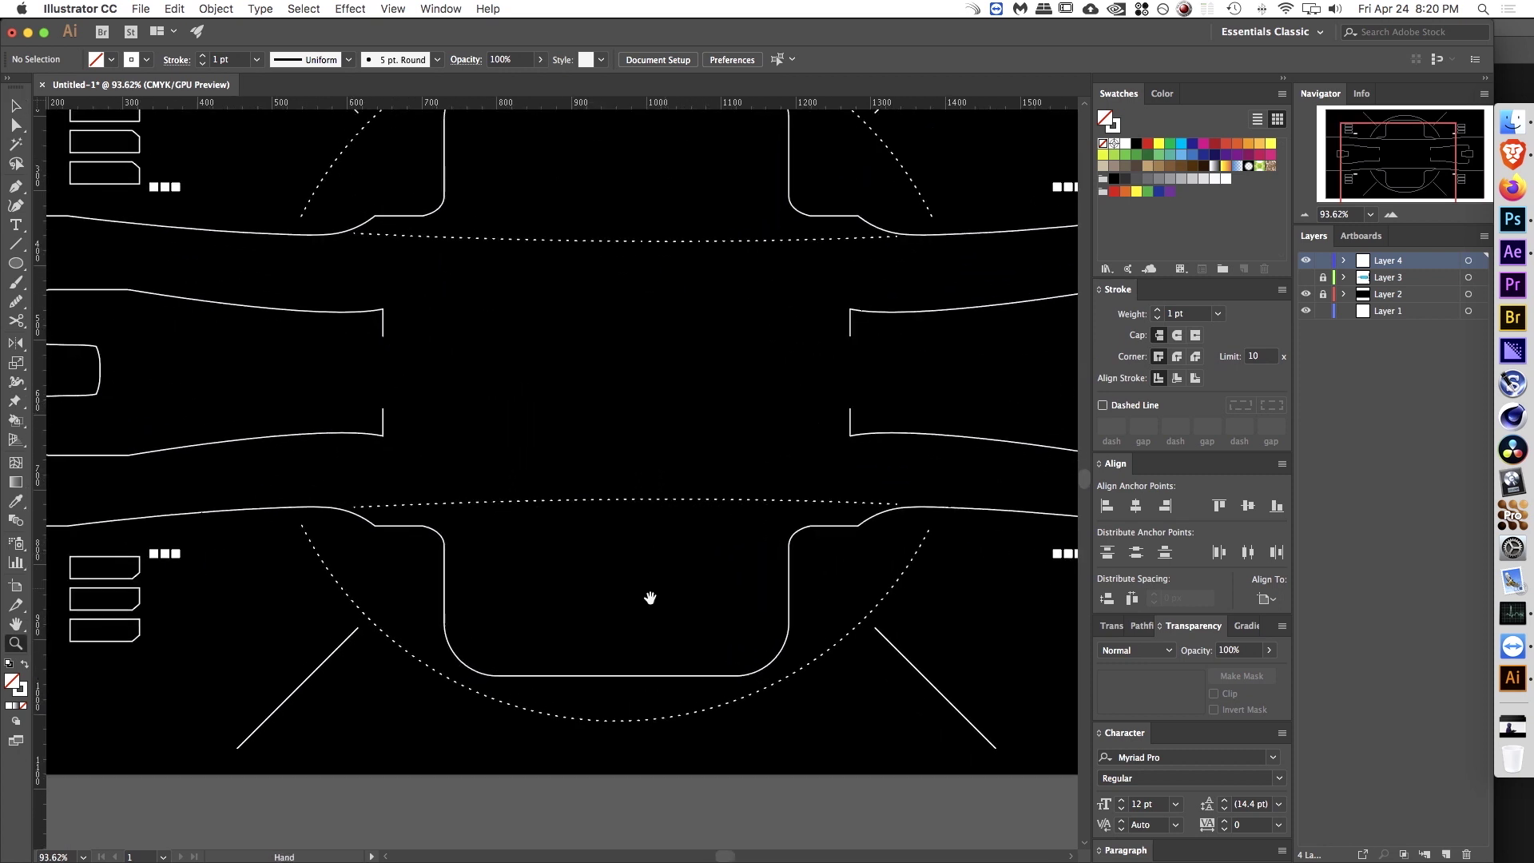
key(t)
click(499, 511)
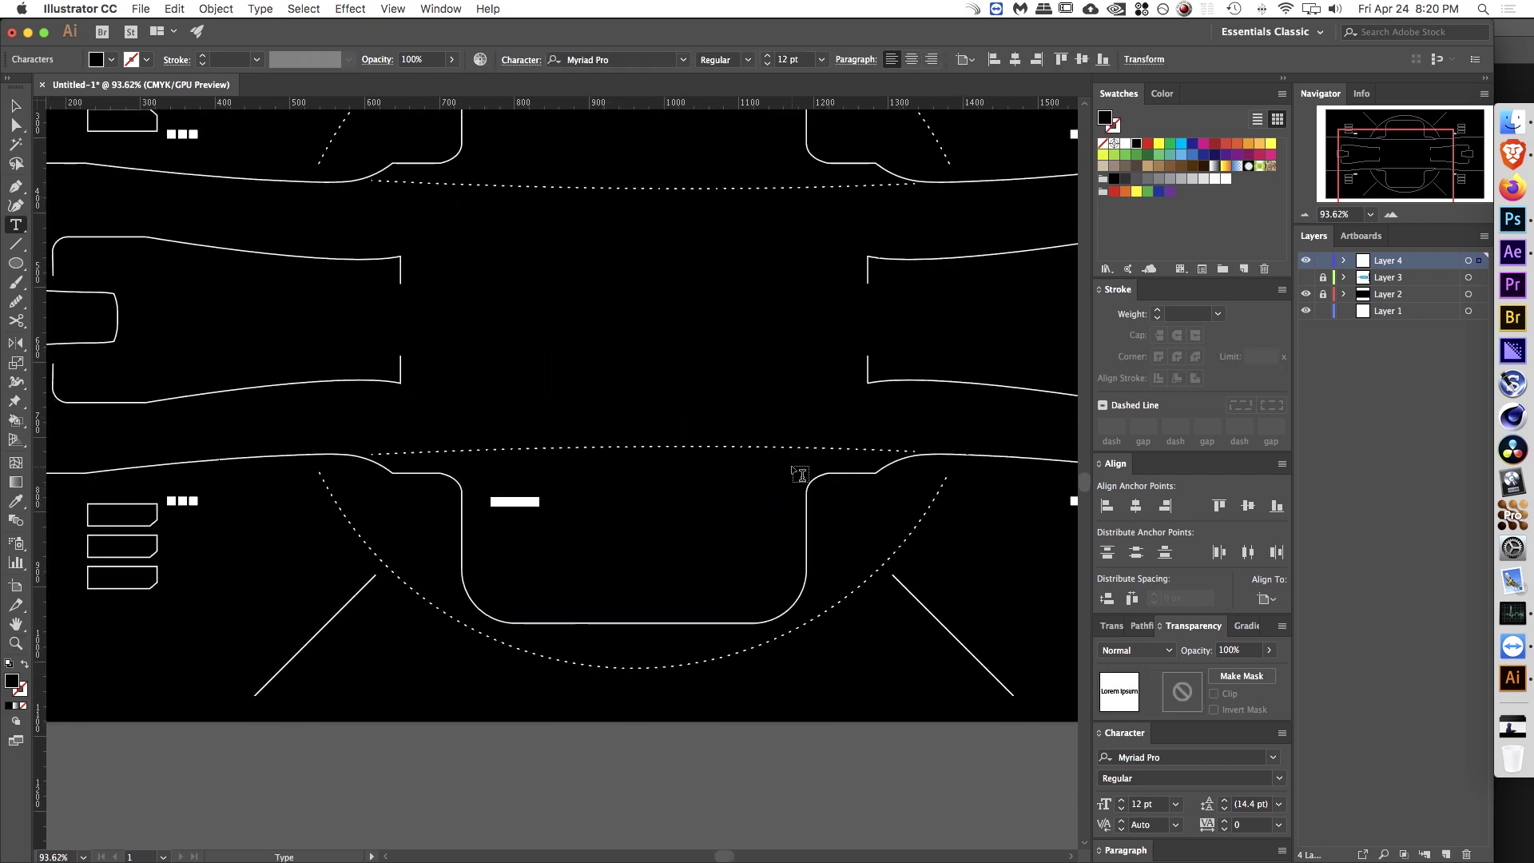
text(OPTION 1)
key(super+a)
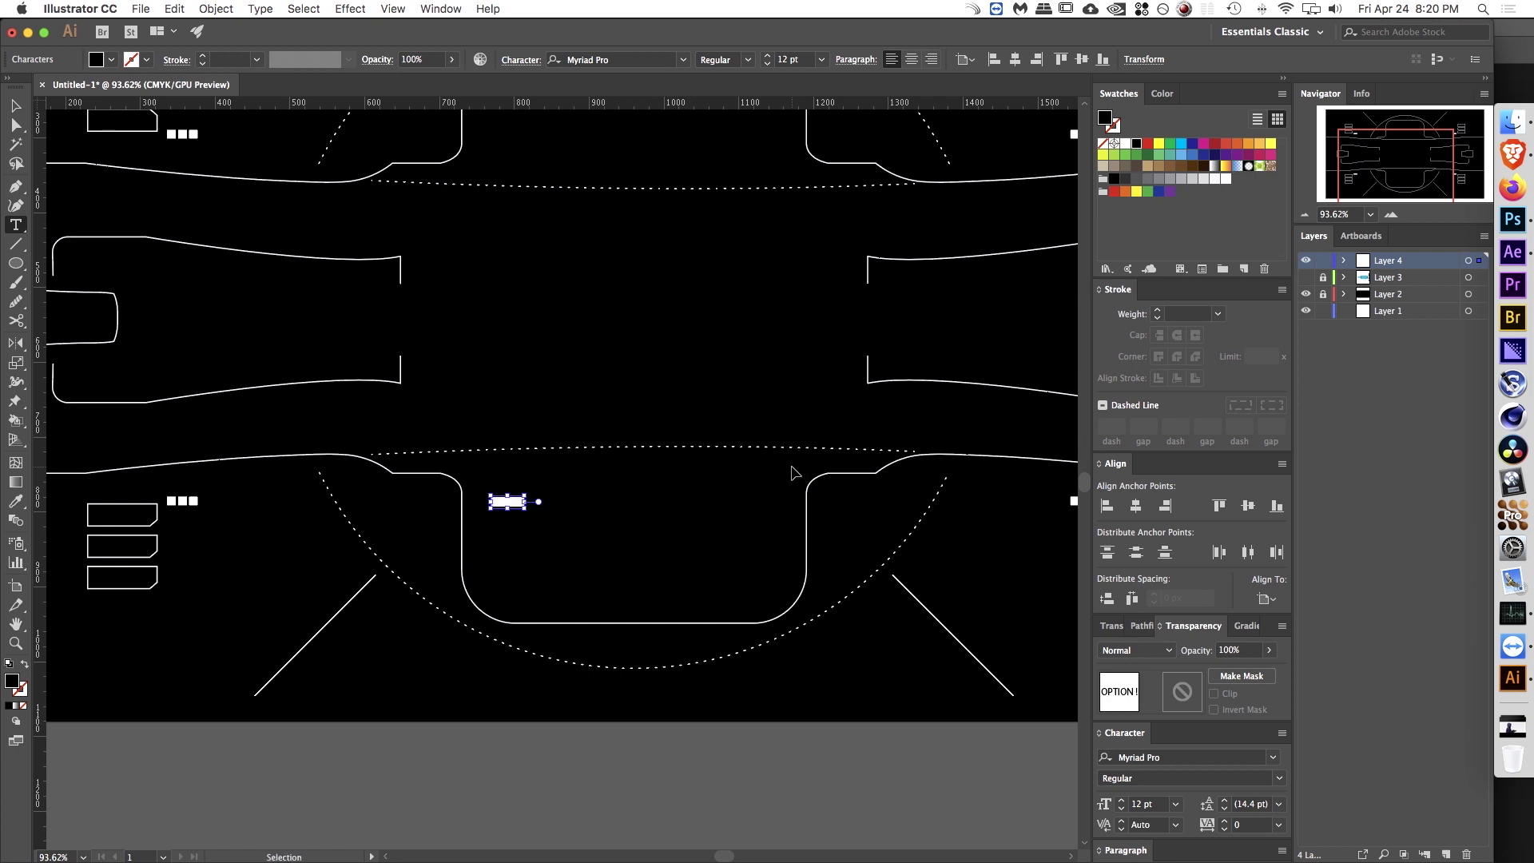
Step: Set the fill colour of the new text to white
double_click(12, 681)
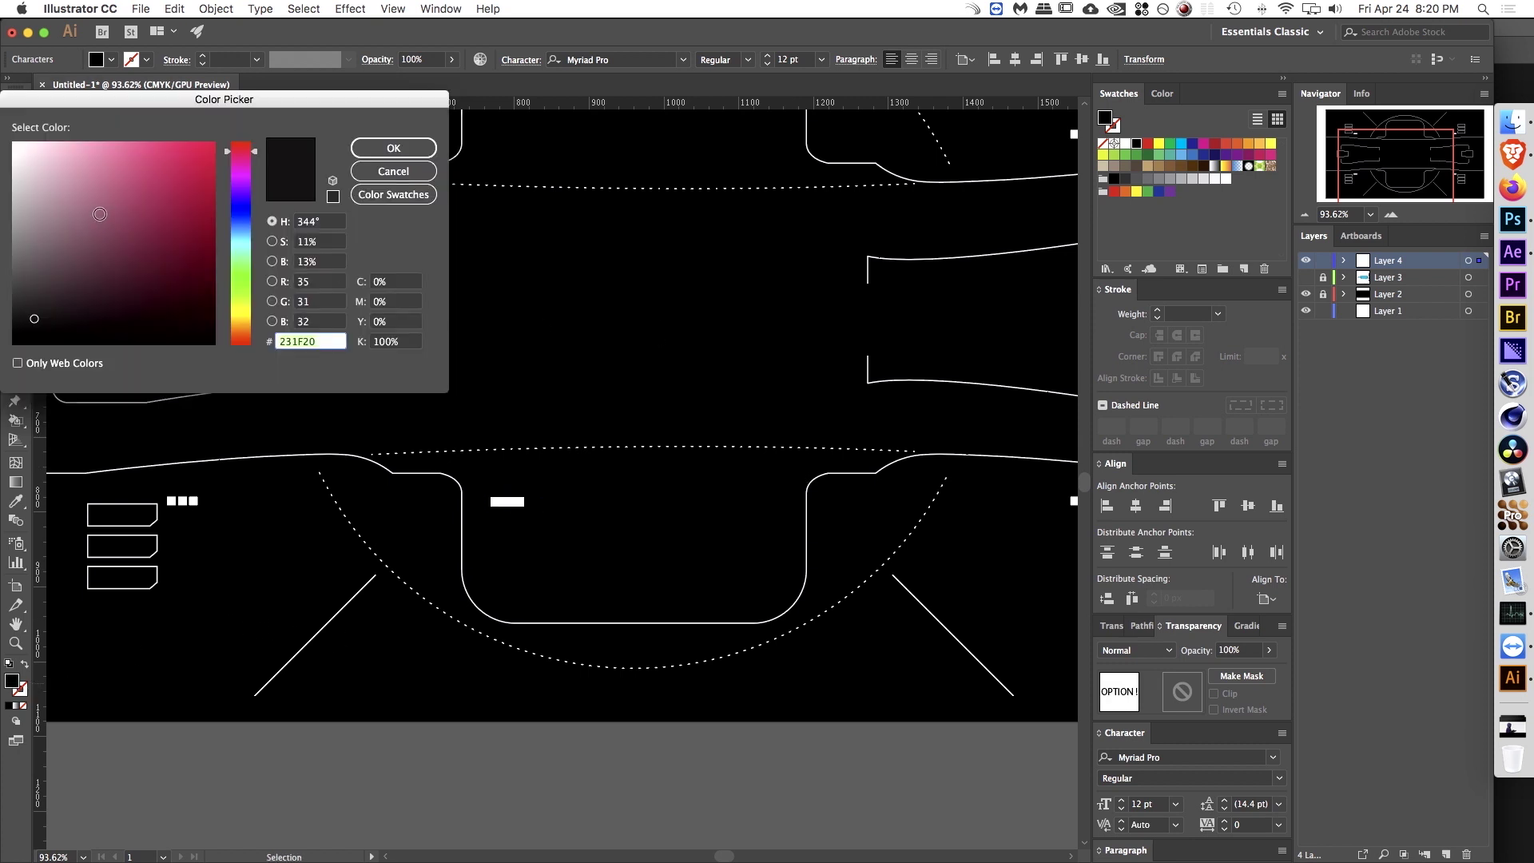
drag(99, 214, 8, 110)
drag(175, 102, 616, 144)
key(Return)
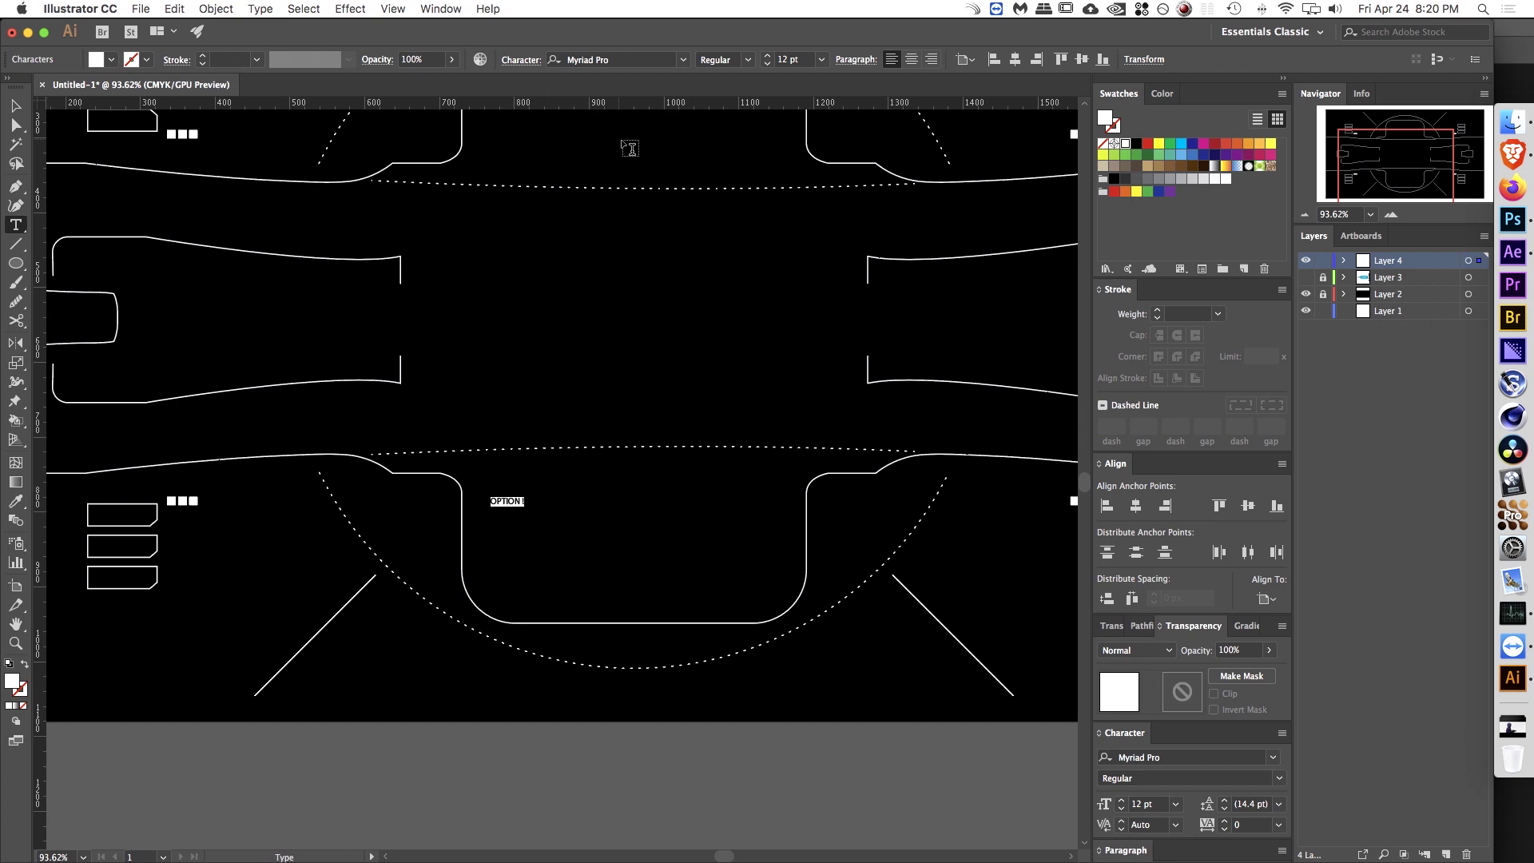
key(Escape)
Step: Enlarge the label to about 25.44 pt and replace its exclamation mark so it reads OPTION 1
key(z)
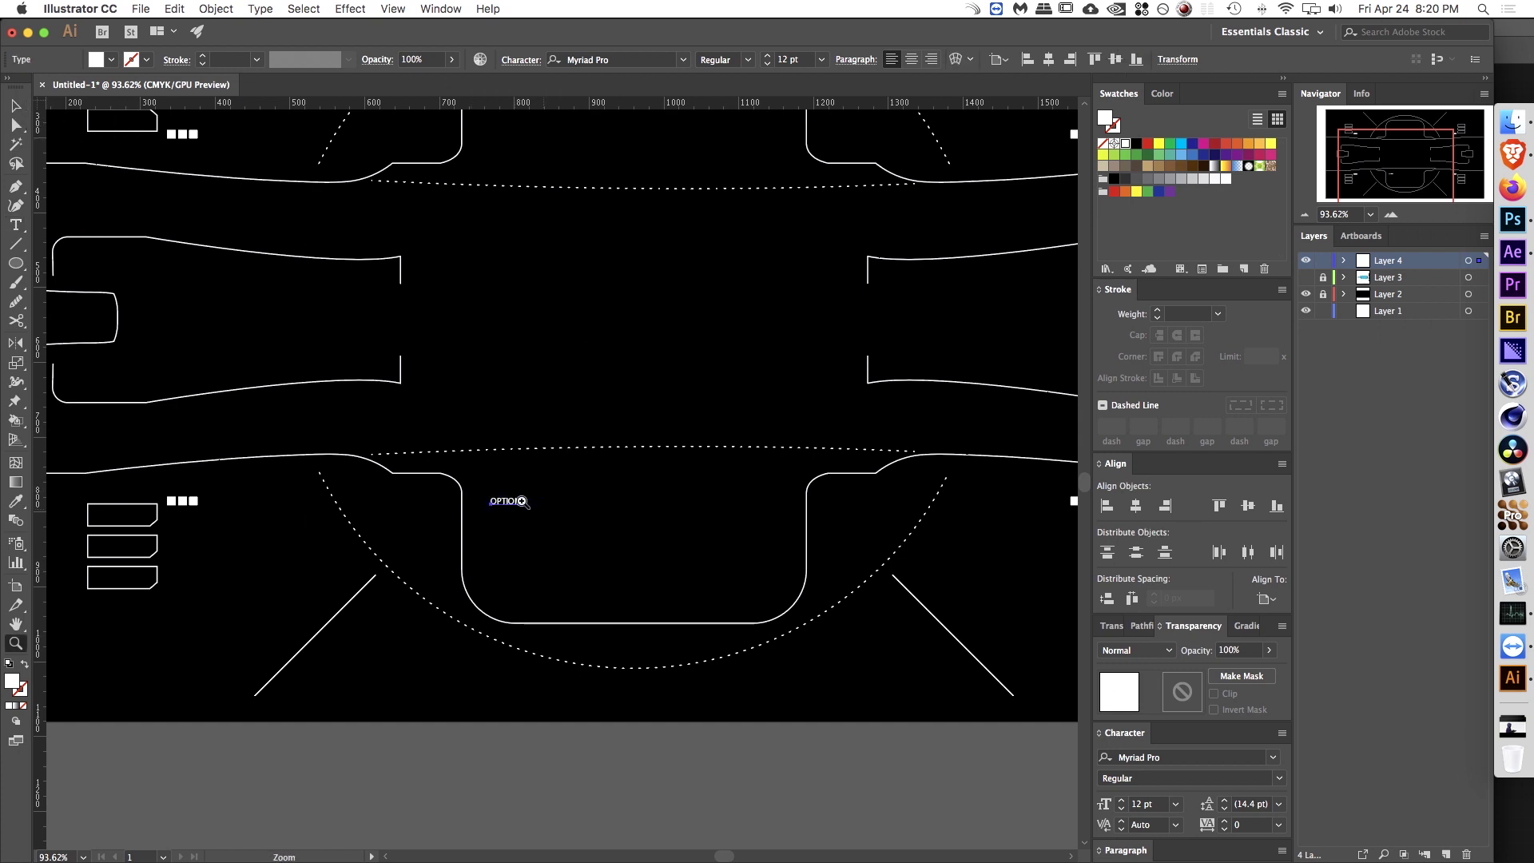
drag(520, 503, 648, 467)
key(v)
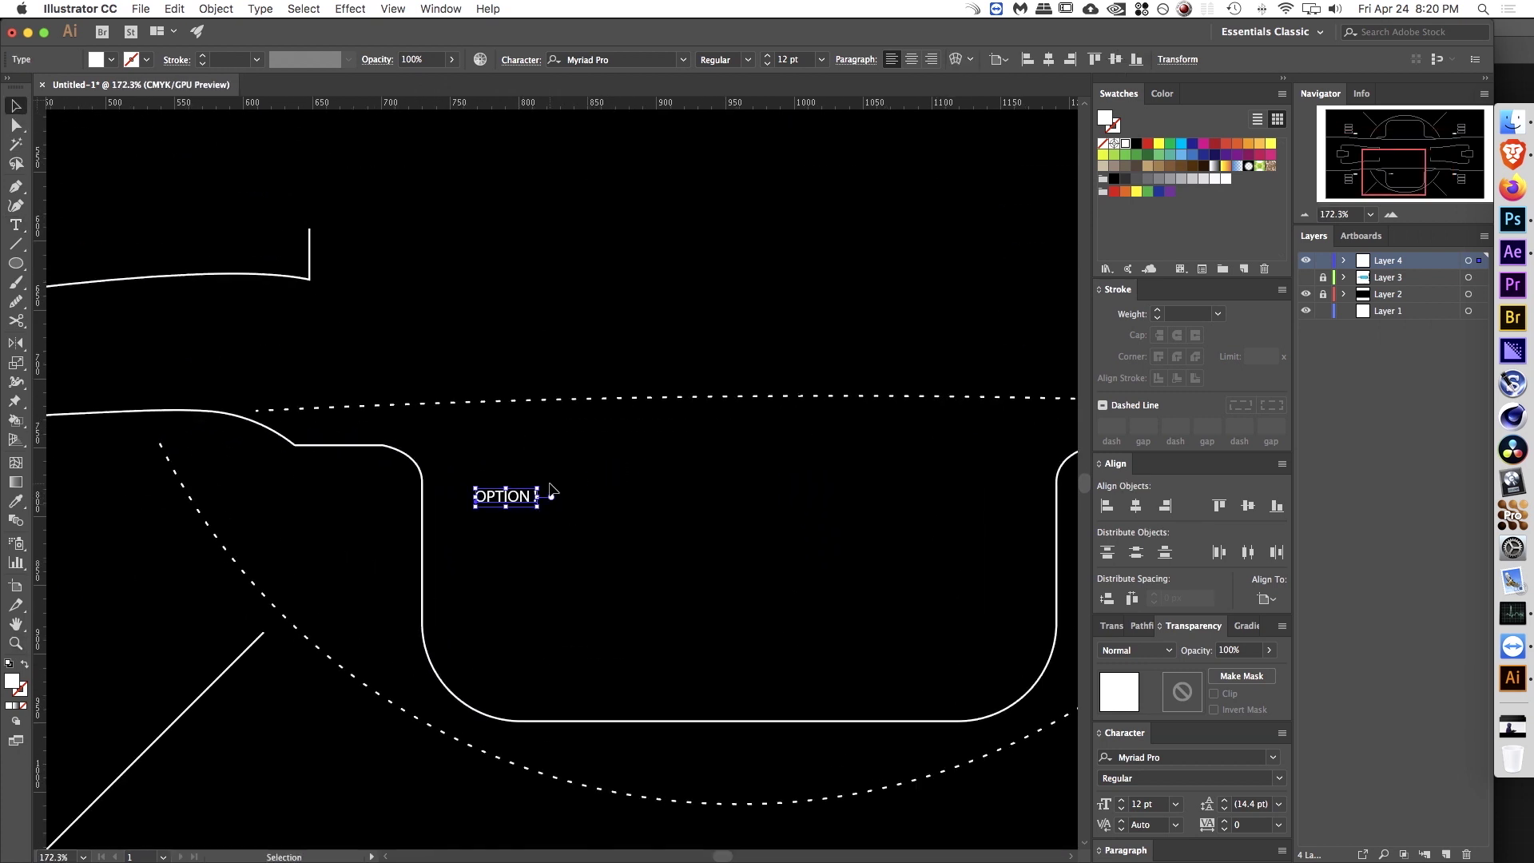
drag(539, 485, 637, 527)
double_click(594, 513)
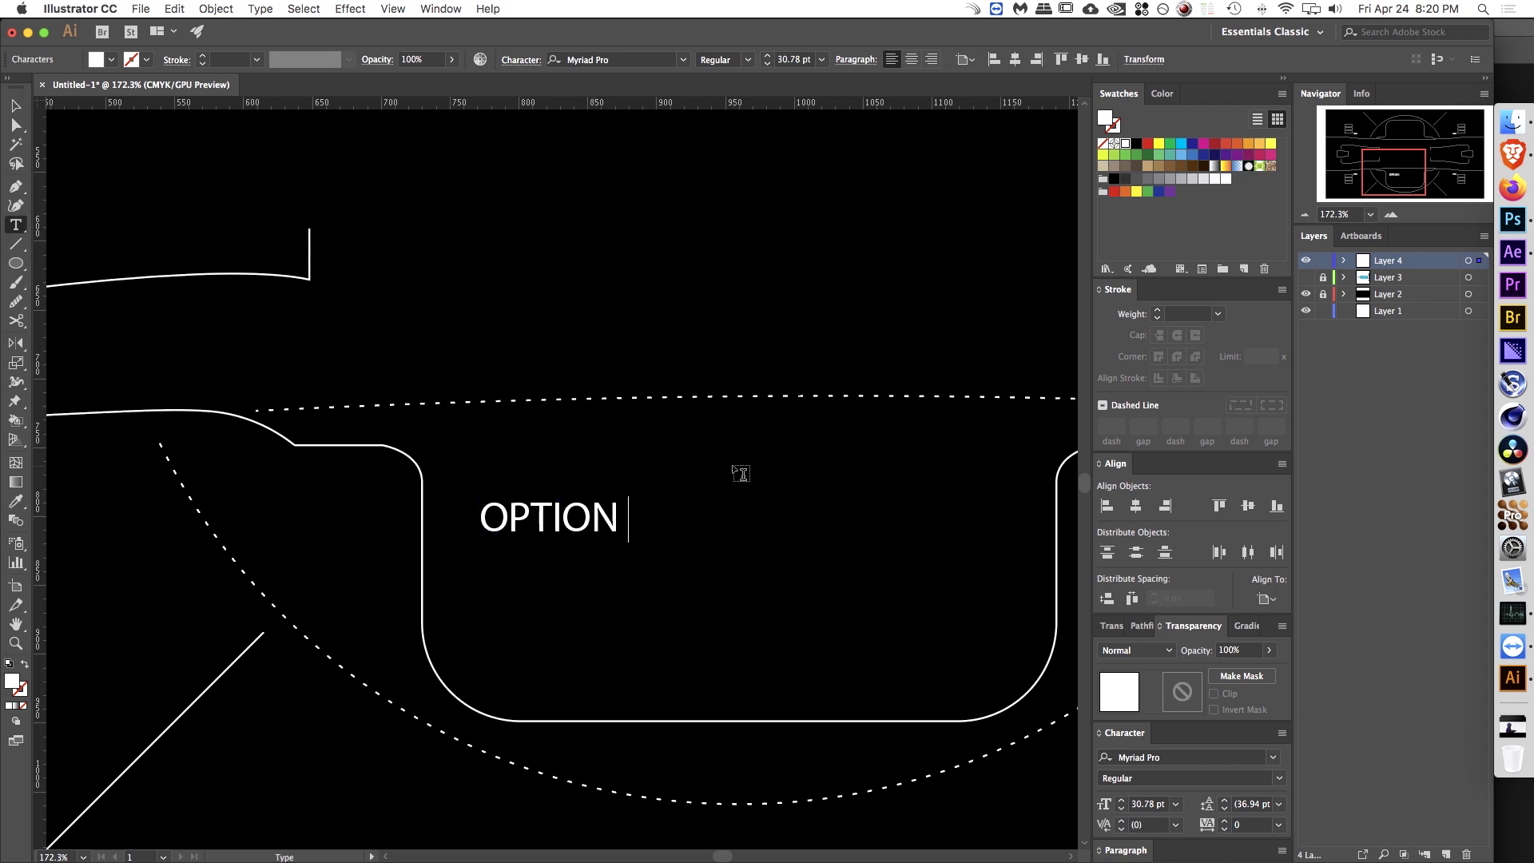
key(Escape)
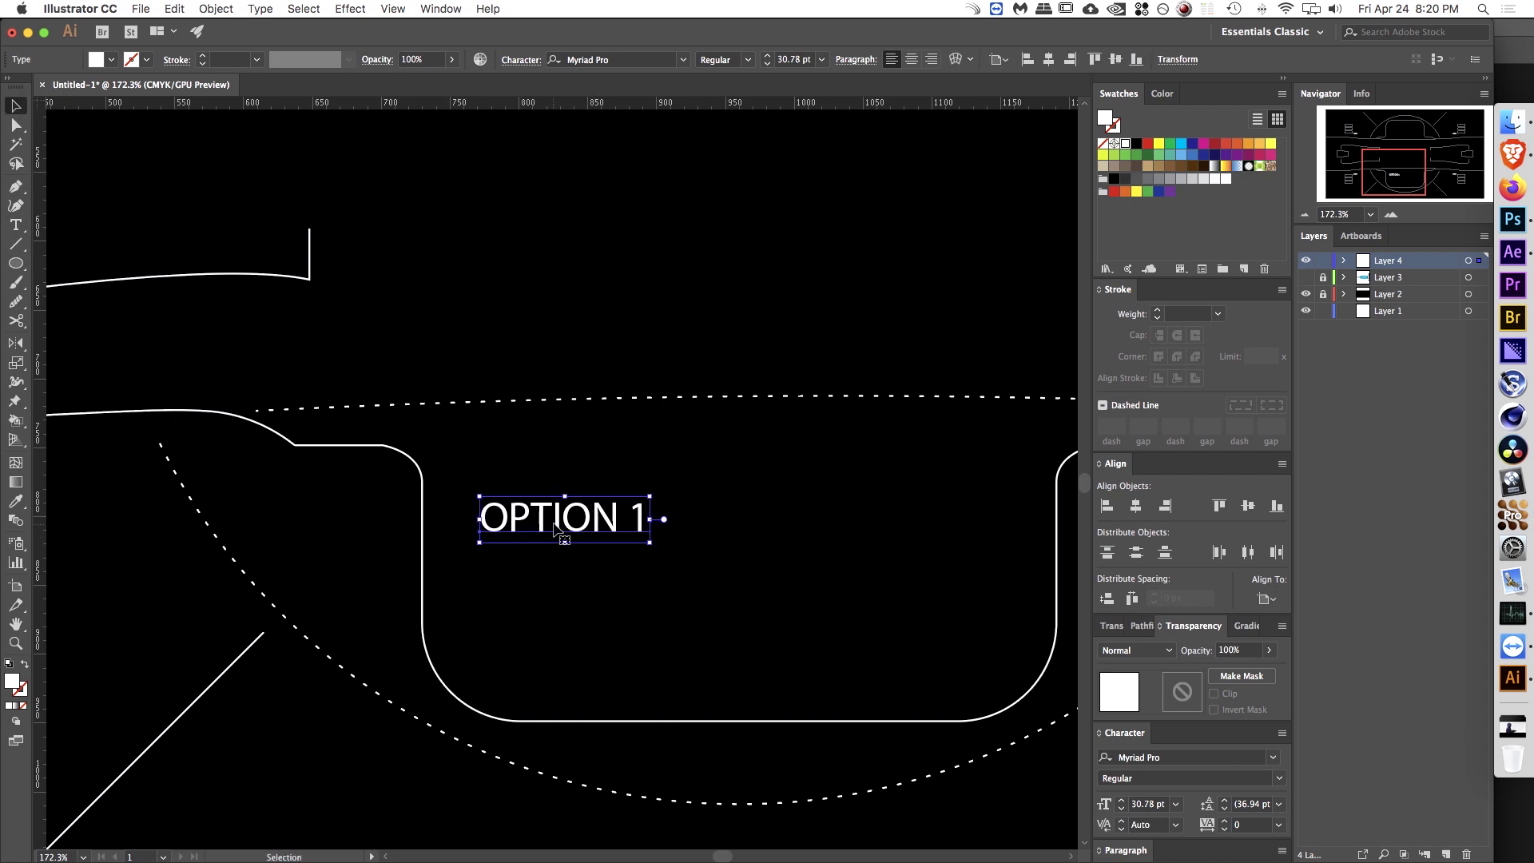
drag(647, 498, 614, 505)
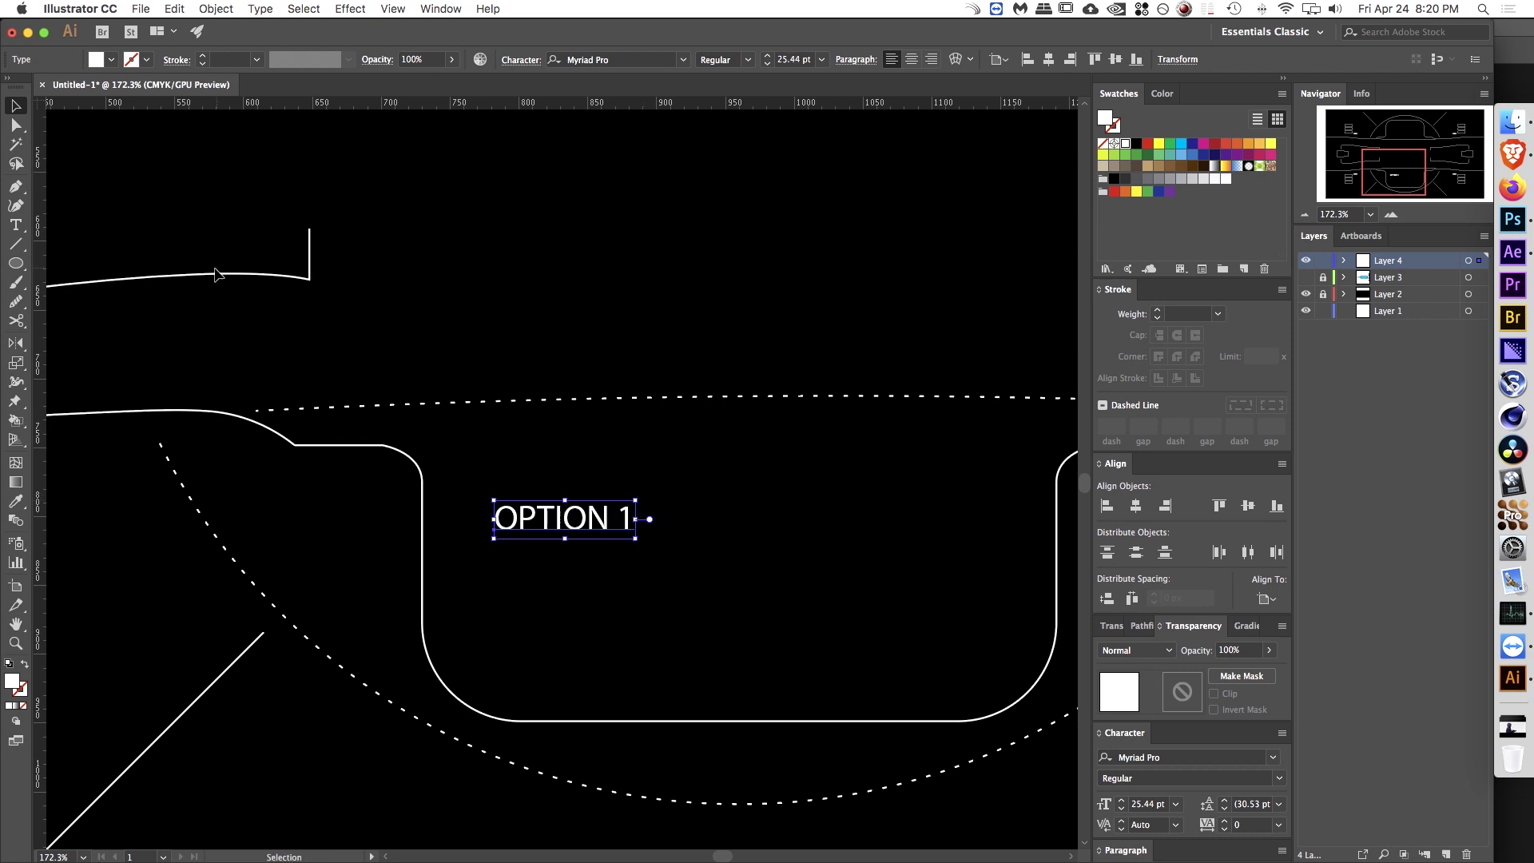
Step: Draw a white rounded rectangle about 136 × 33 px over the OPTION 1 text
click(22, 265)
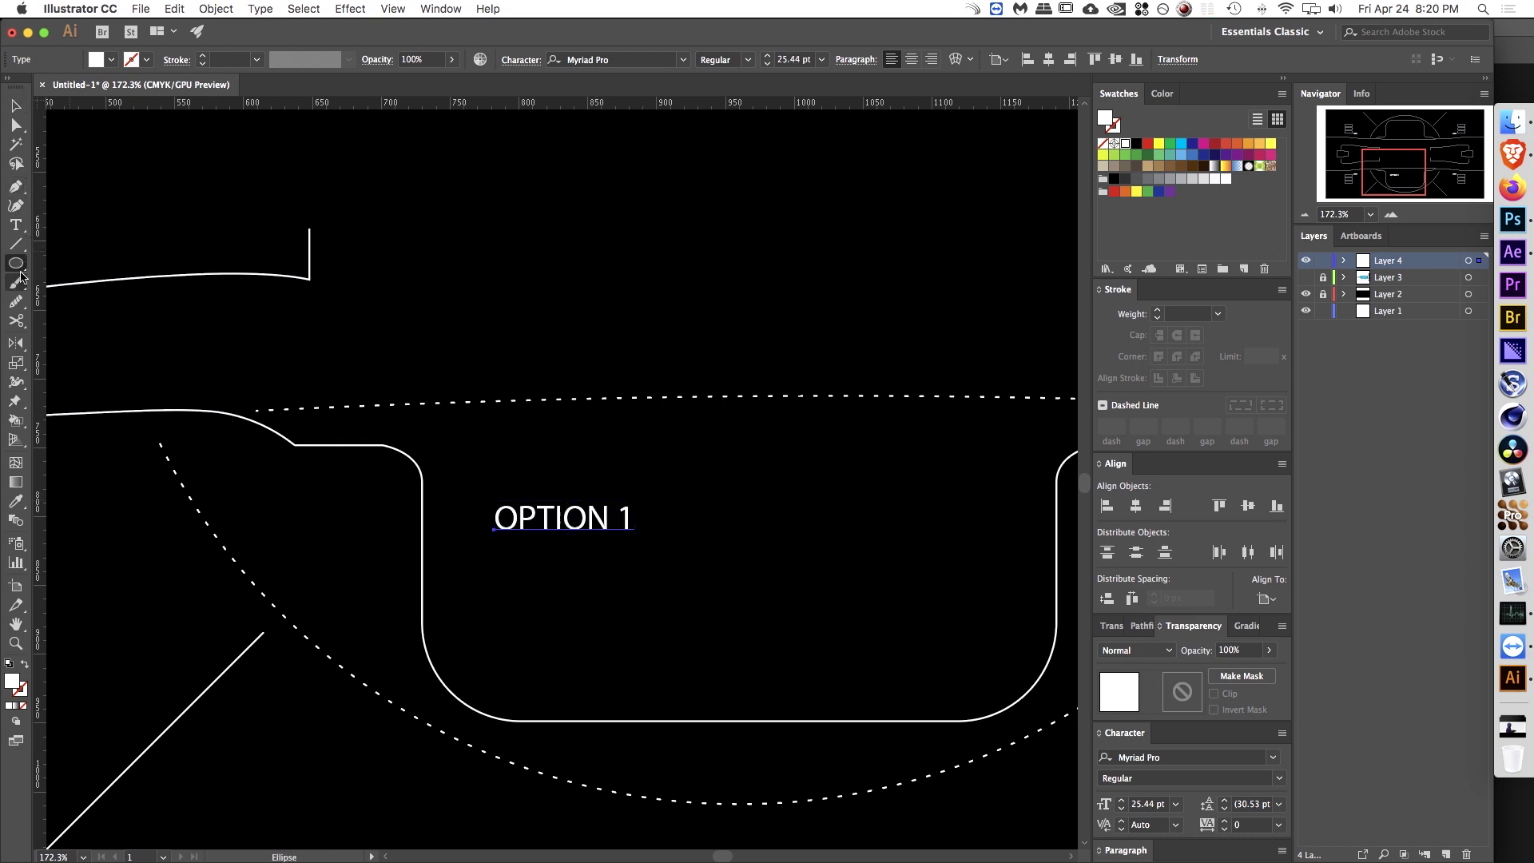
drag(541, 311, 573, 328)
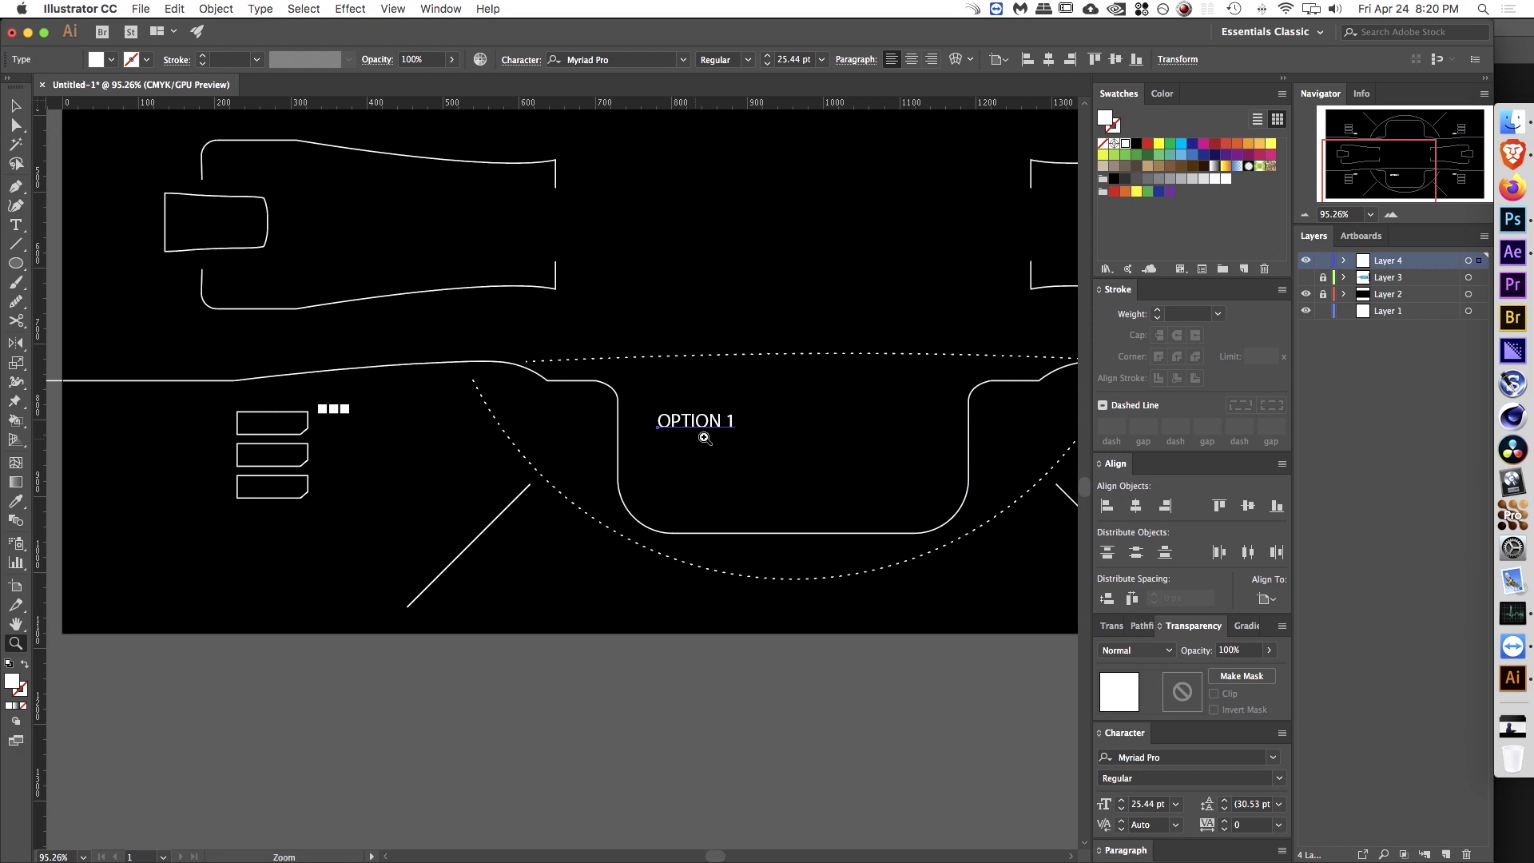
click(696, 440)
key(v)
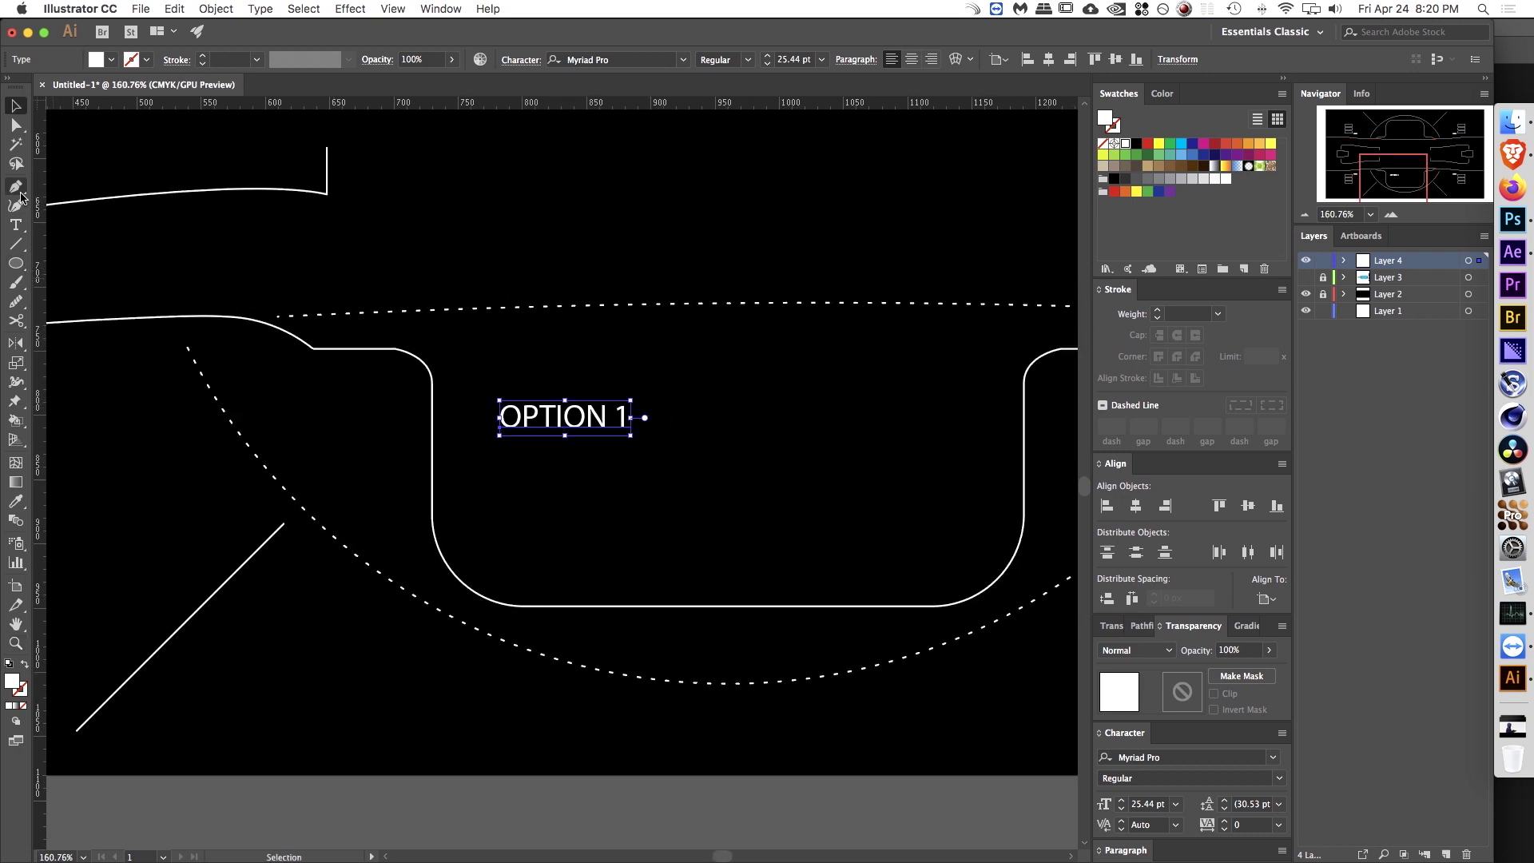
click(16, 265)
drag(15, 264, 88, 281)
drag(473, 394, 647, 437)
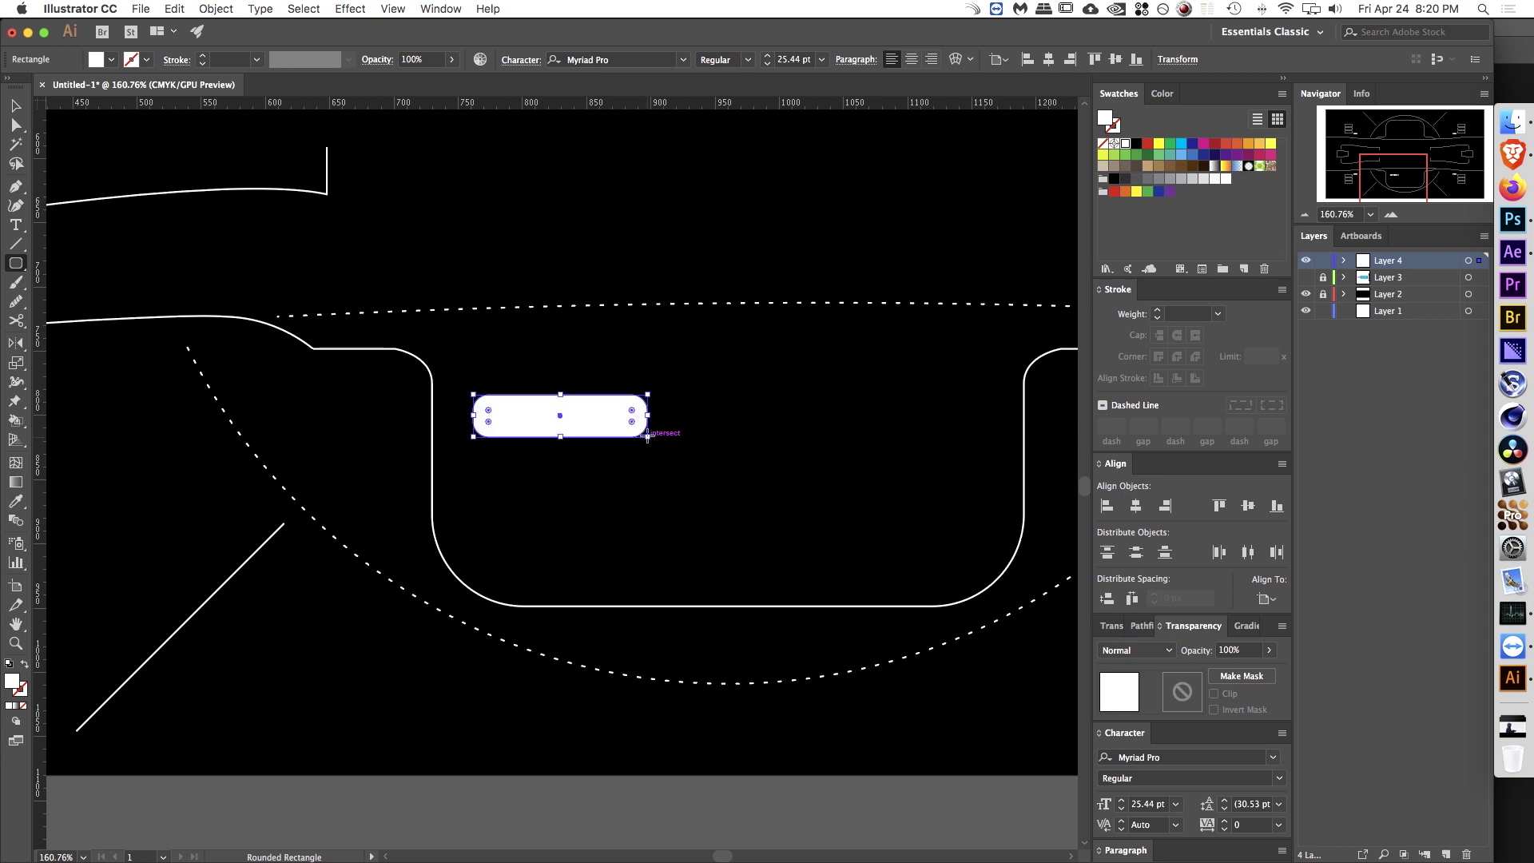
key(v)
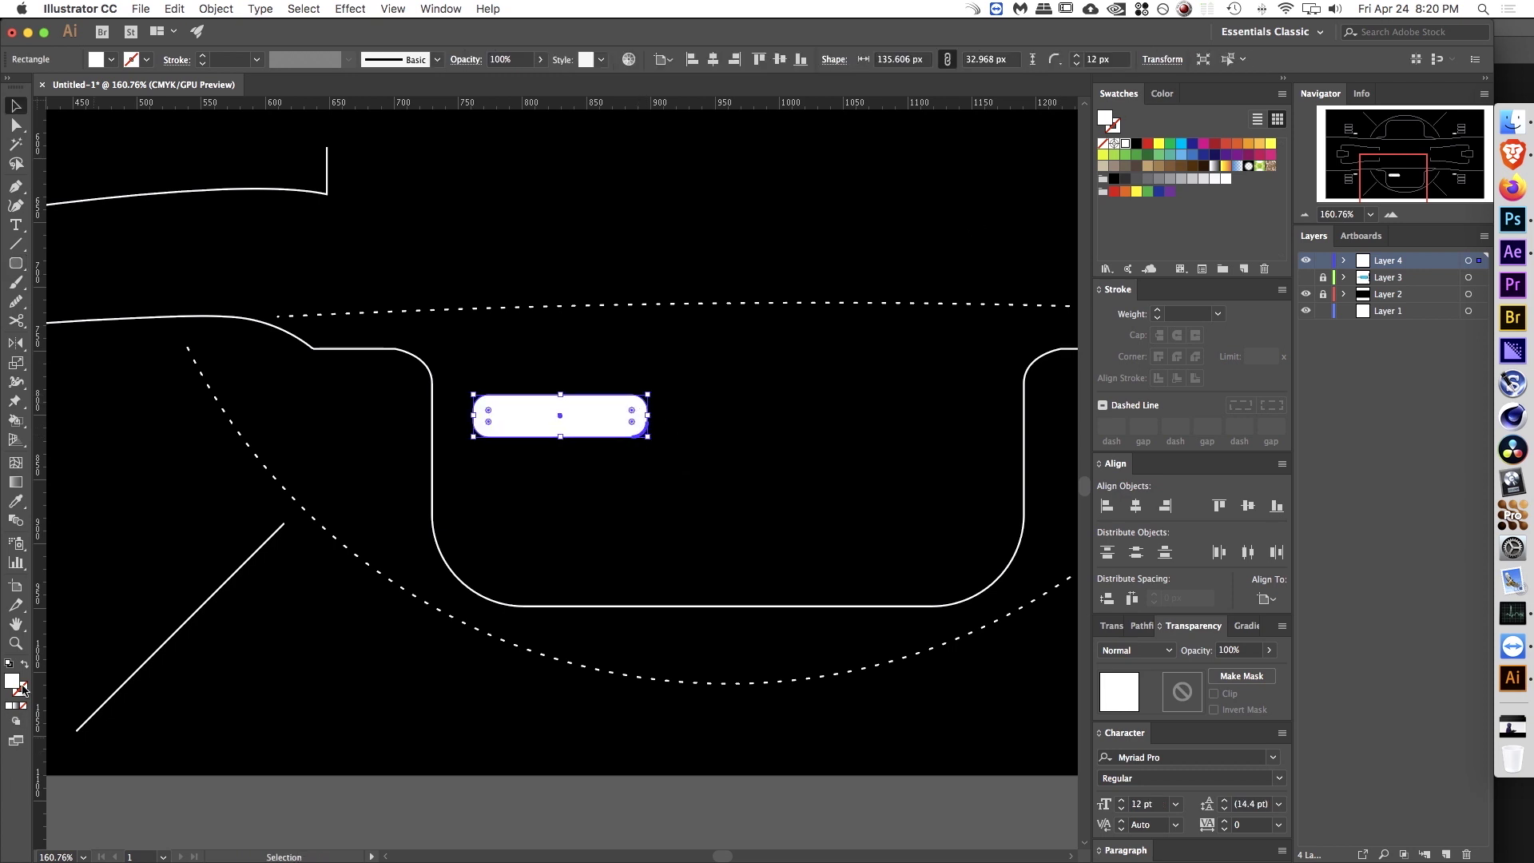
Step: Send the rounded rectangle behind the OPTION 1 text and recolour the text black
key(super+shift+[)
click(599, 424)
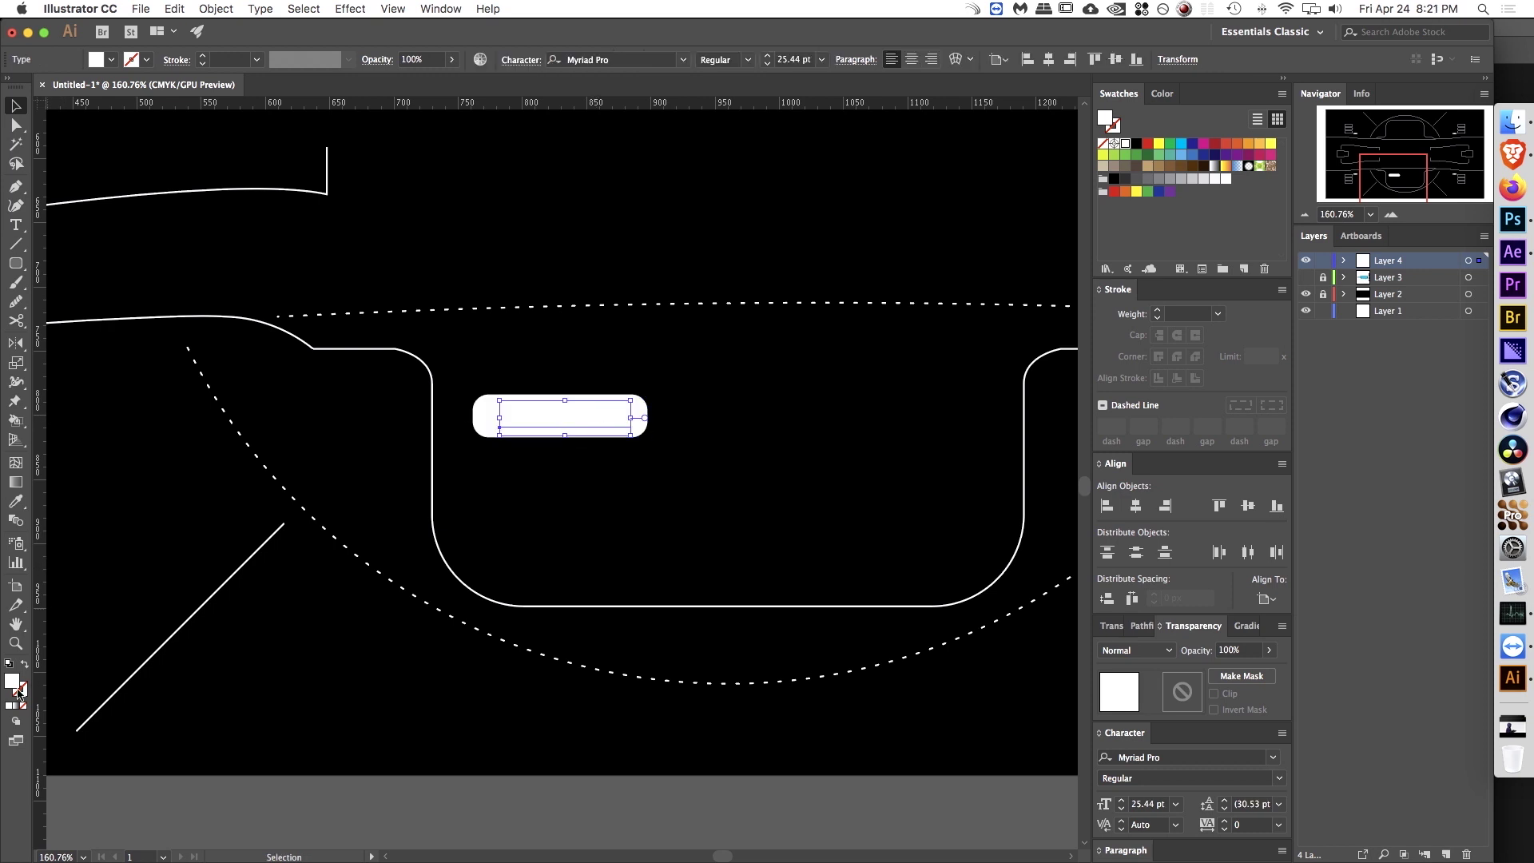
click(1135, 144)
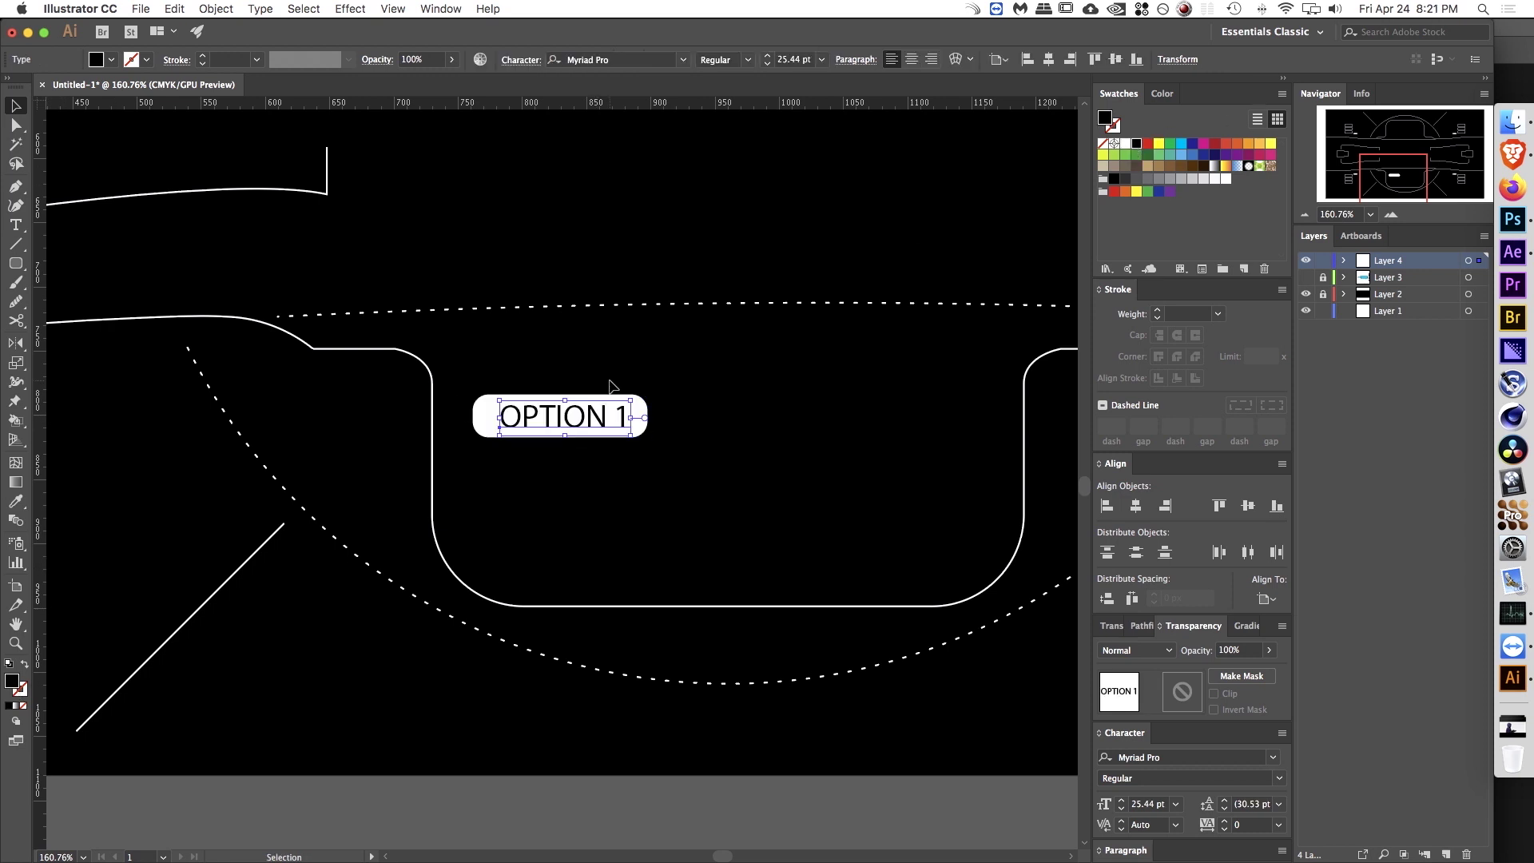
click(1224, 145)
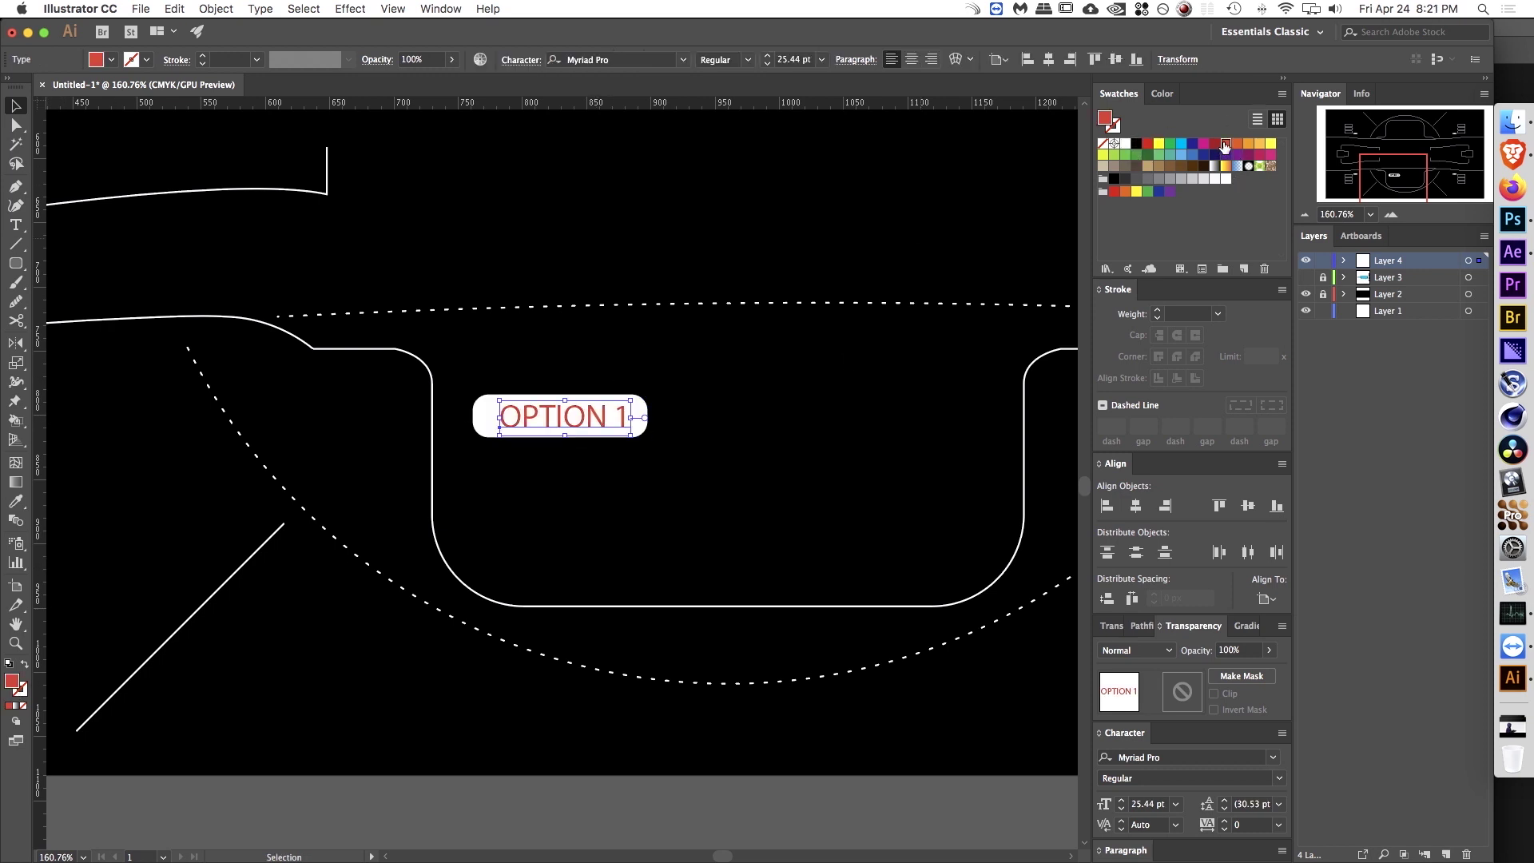
click(1135, 144)
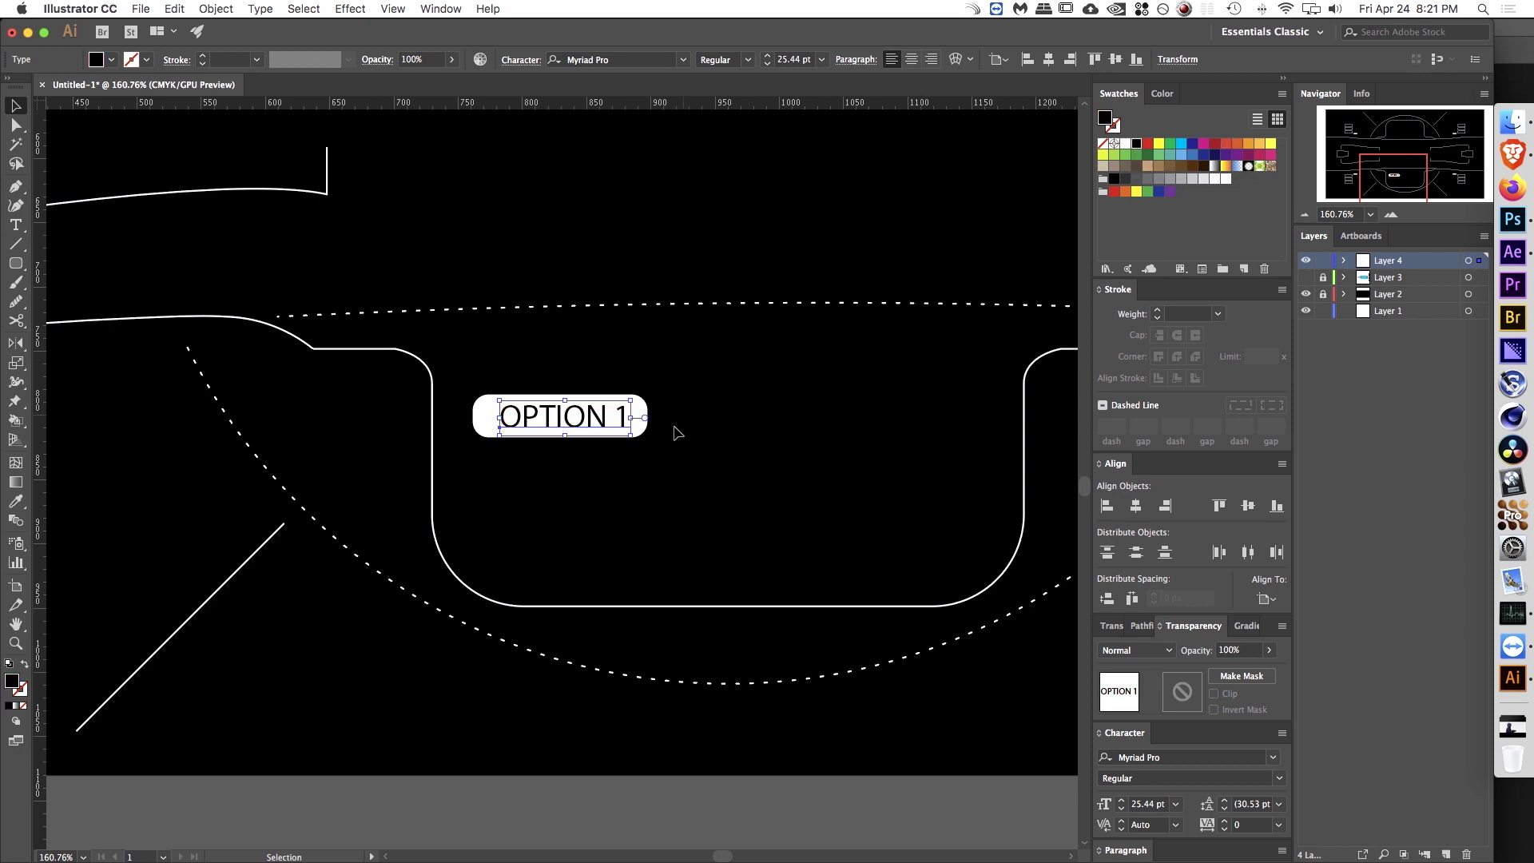
Step: Centre the OPTION 1 text and its rounded rectangle horizontally relative to the selection and group them
shift+click(639, 417)
click(1266, 598)
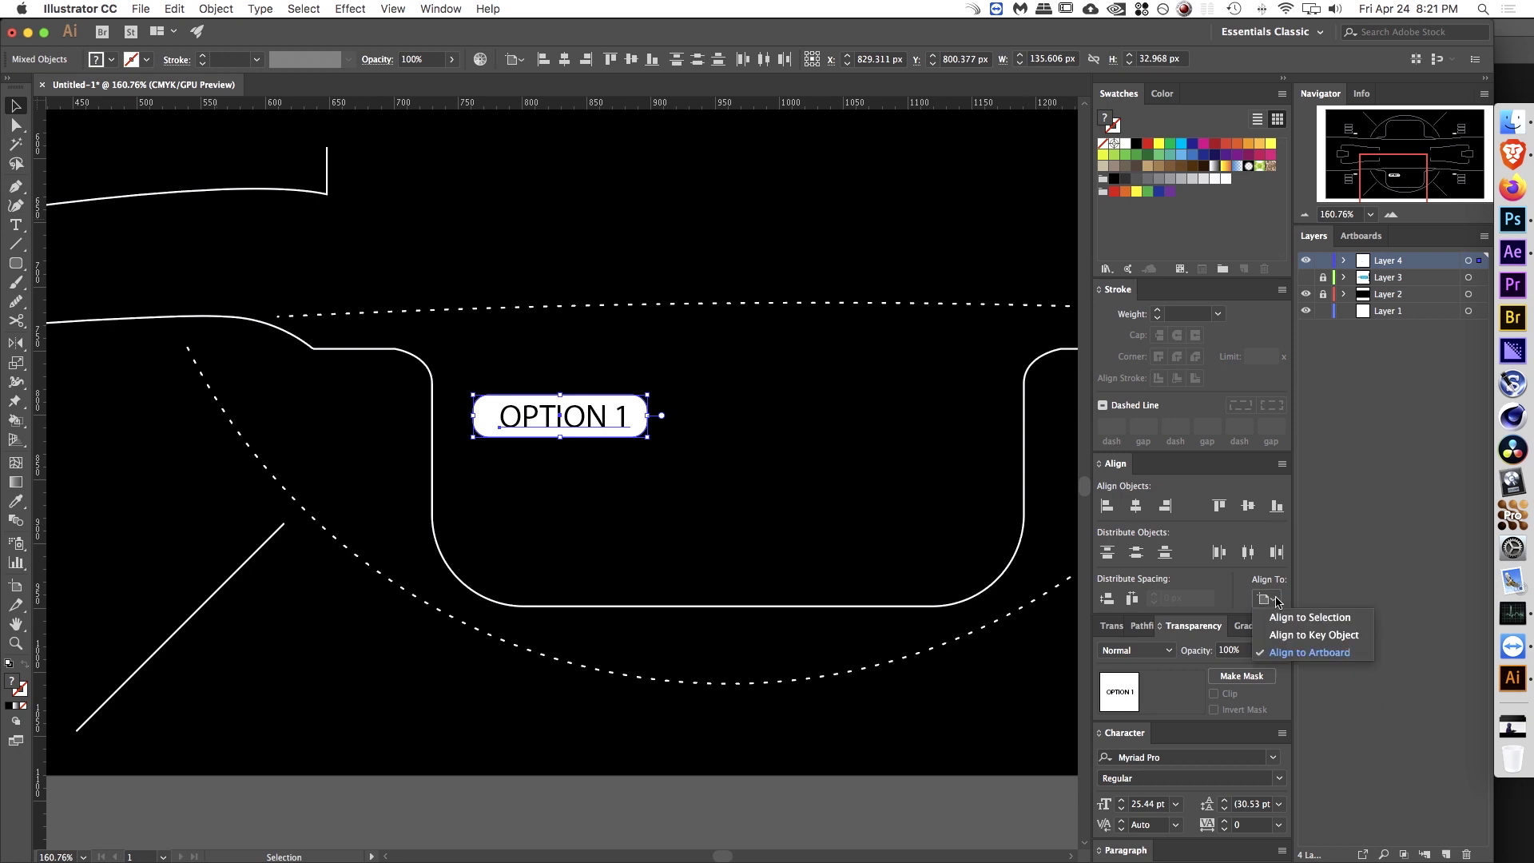
click(1297, 617)
click(1135, 505)
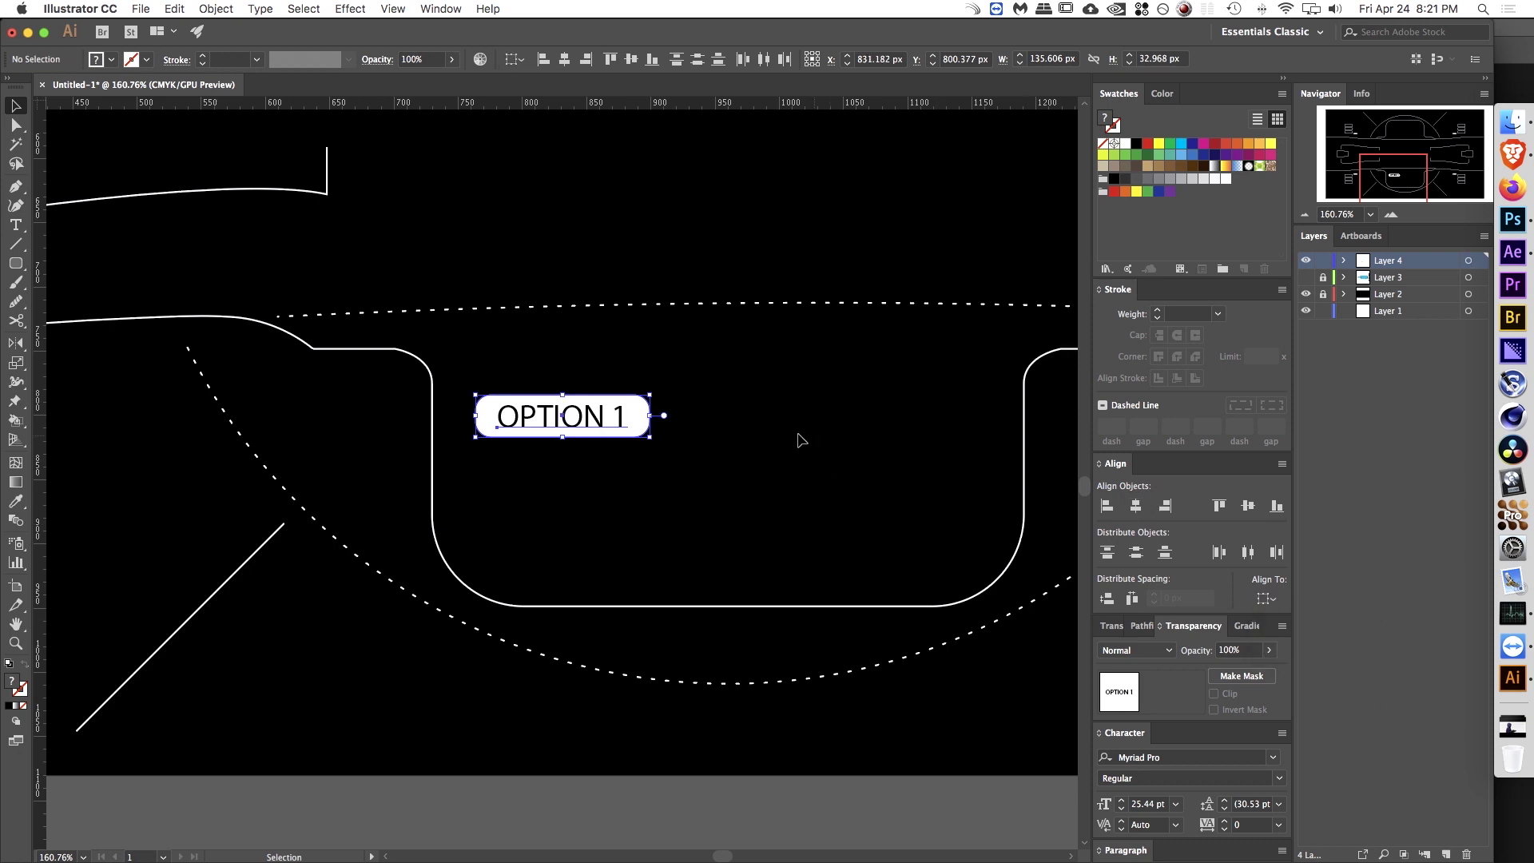
key(super+g)
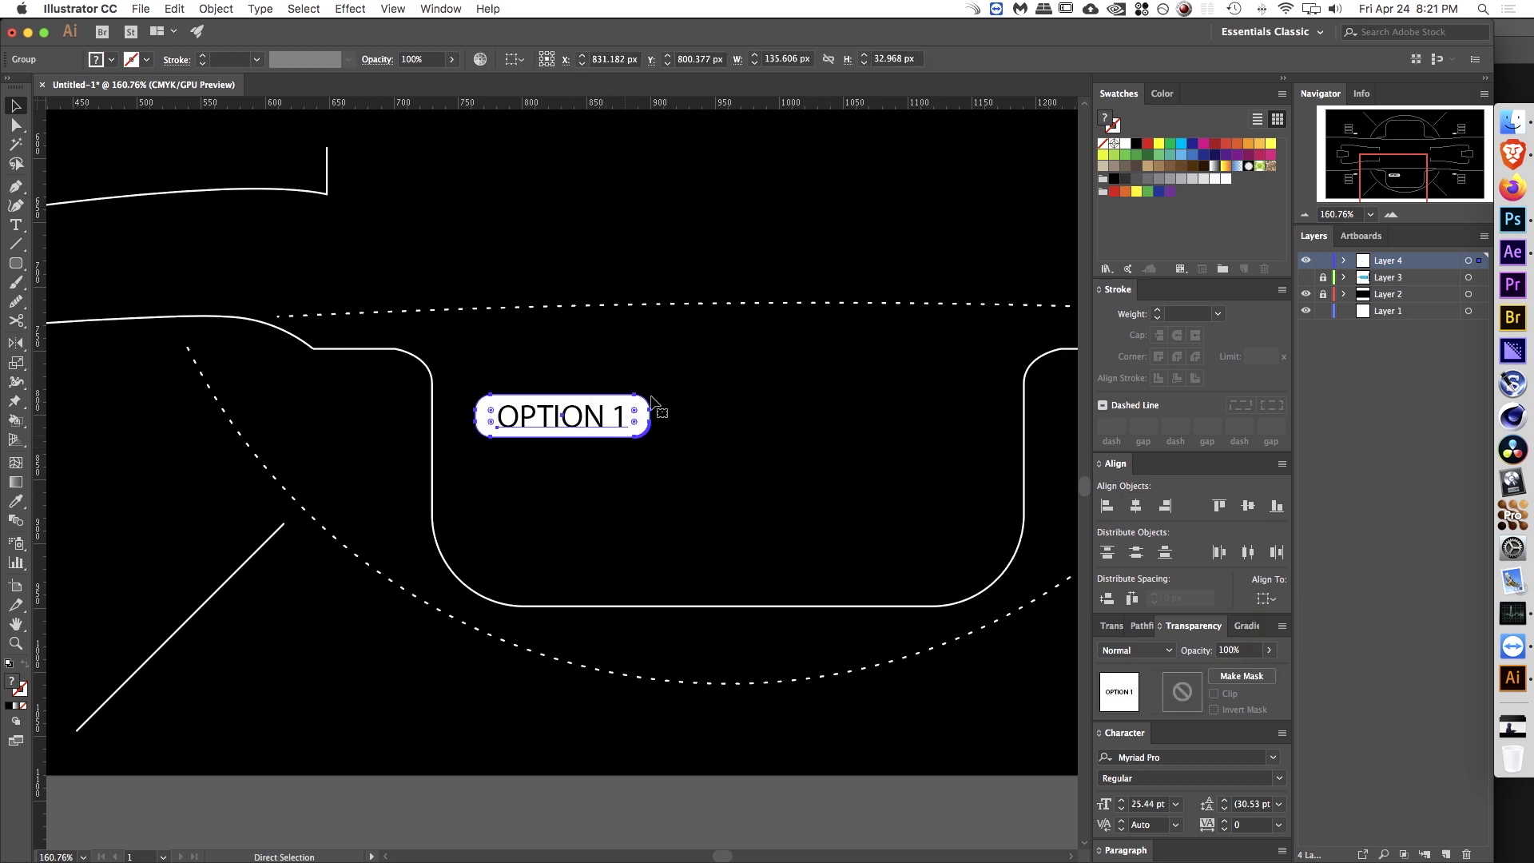
Step: Duplicate the OPTION 1 button downward twice to make a stacked column of three inside the lower outline
drag(651, 400, 616, 527)
click(616, 474)
click(615, 511)
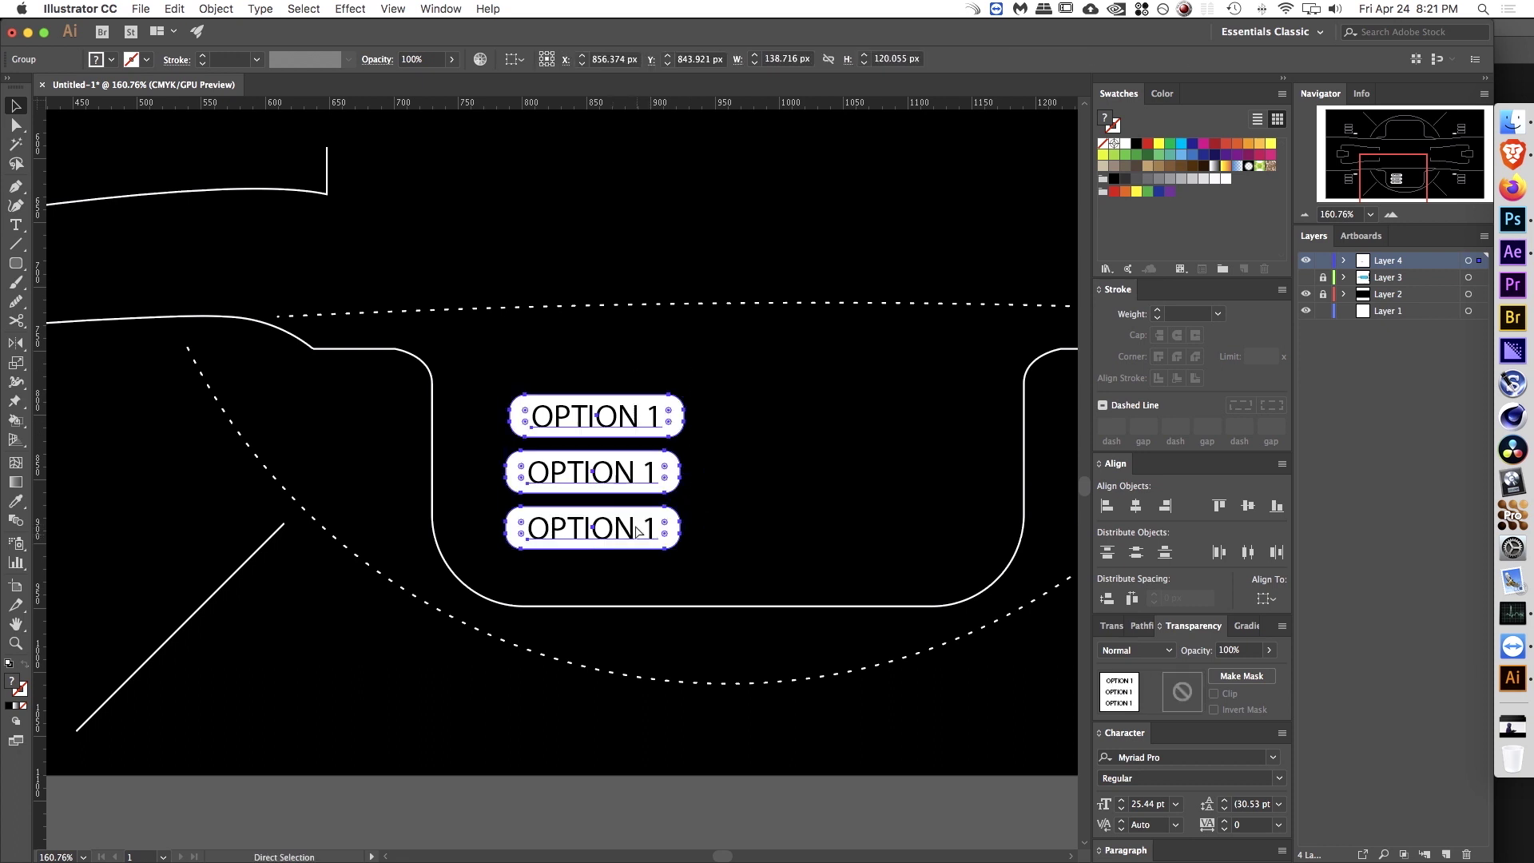
Step: Duplicate the column of three OPTION 1 buttons to the right and centre both columns inside the lower outline
drag(621, 415, 914, 413)
shift+click(636, 419)
click(813, 358)
click(833, 415)
key(super+a)
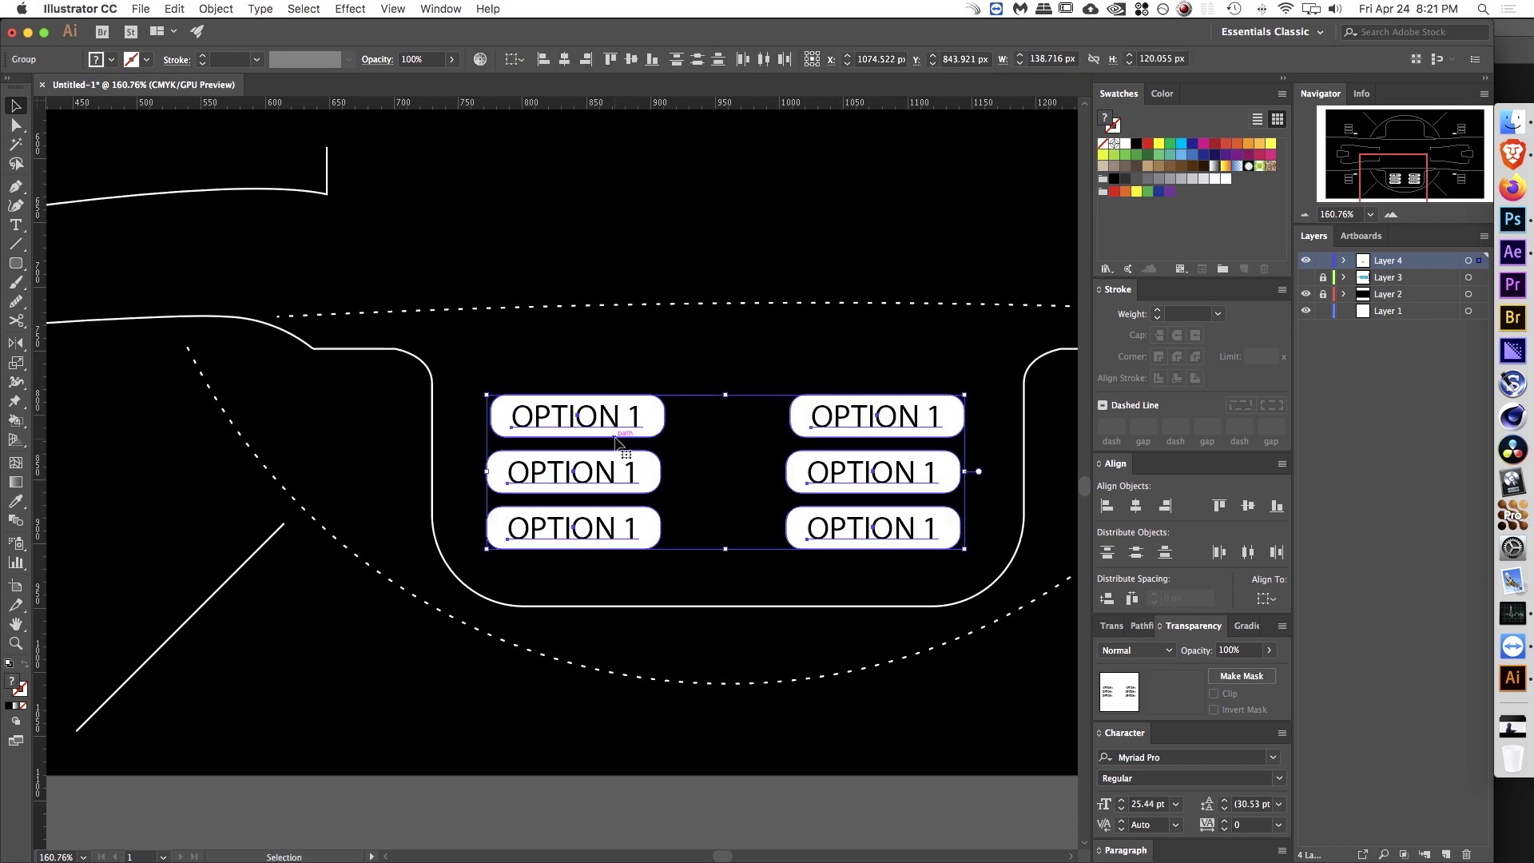
key(z)
drag(772, 345, 612, 526)
drag(711, 425, 680, 426)
drag(717, 526, 680, 440)
key(v)
click(682, 469)
Step: Draw a triangle about 42 × 36 px with the Polygon tool, centred between the lower outline's bottom edge and the dashed arc
key(z)
key(v)
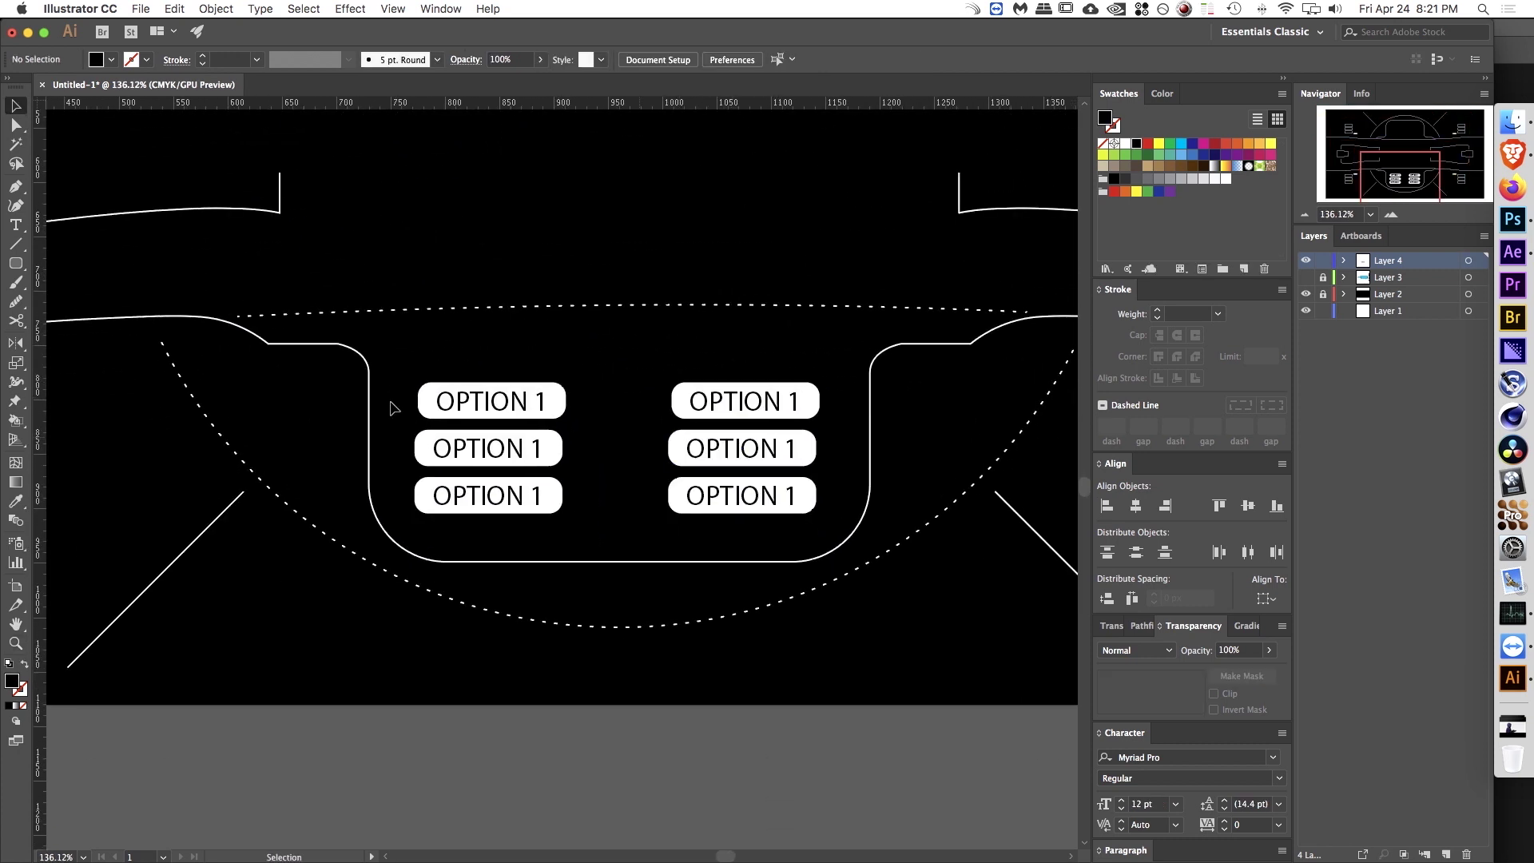
click(16, 264)
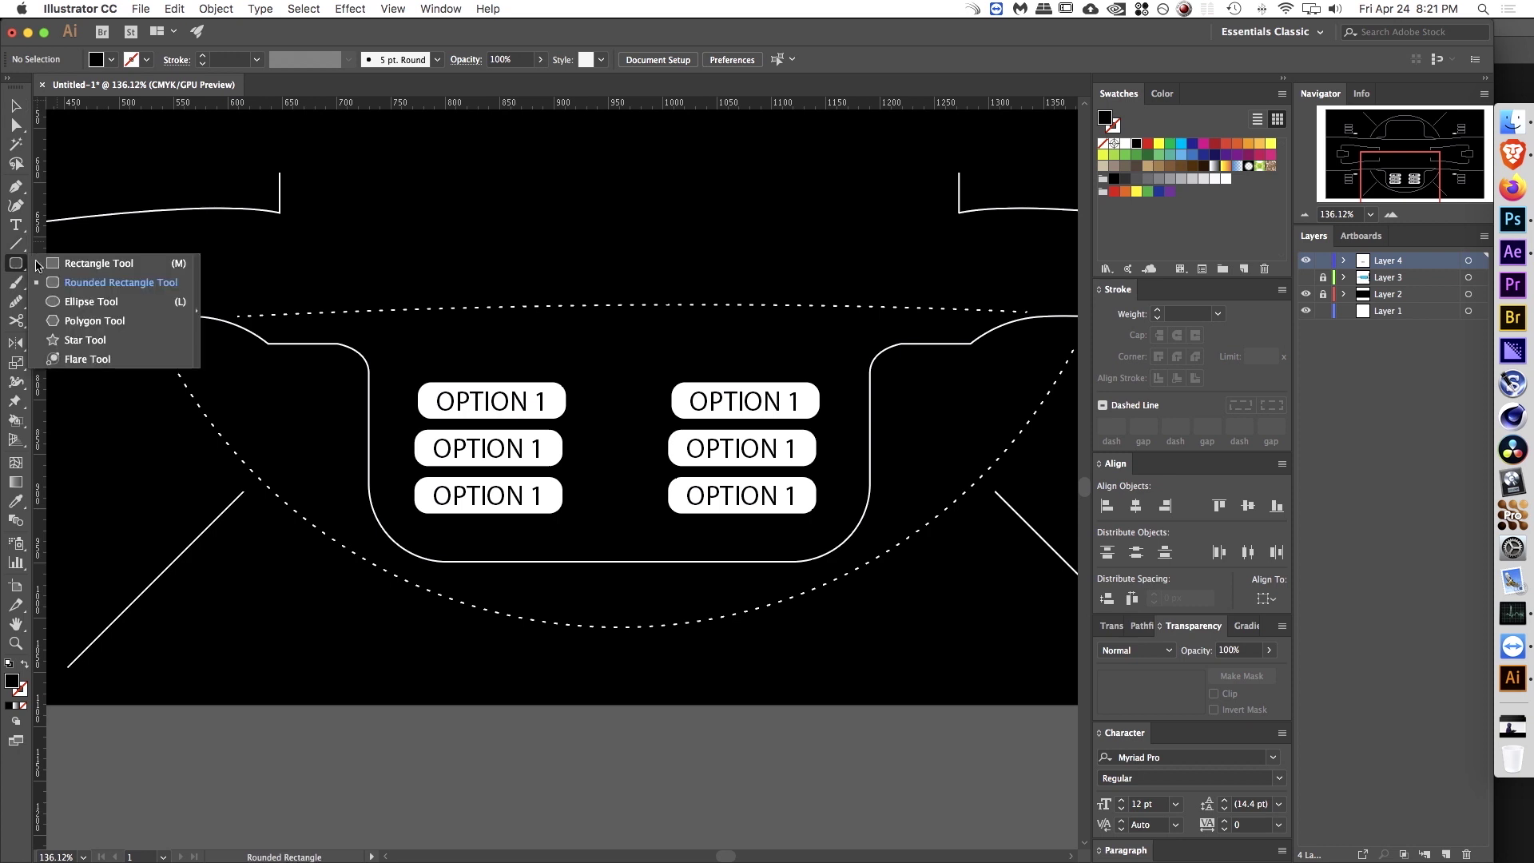
click(80, 339)
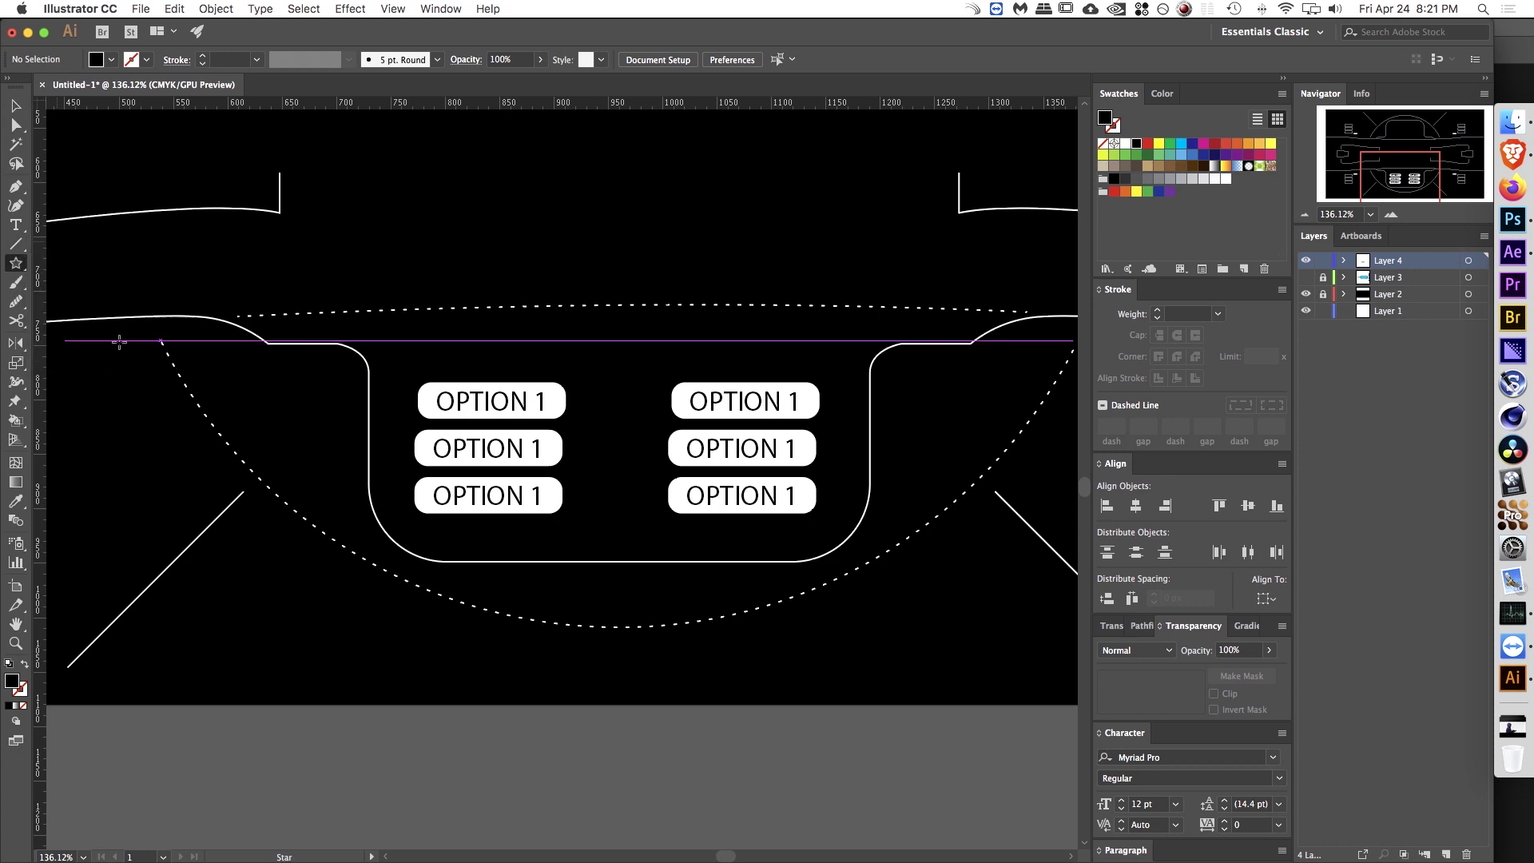
click(18, 265)
click(80, 324)
drag(622, 242, 628, 595)
key(Down)
key(Down)
key(v)
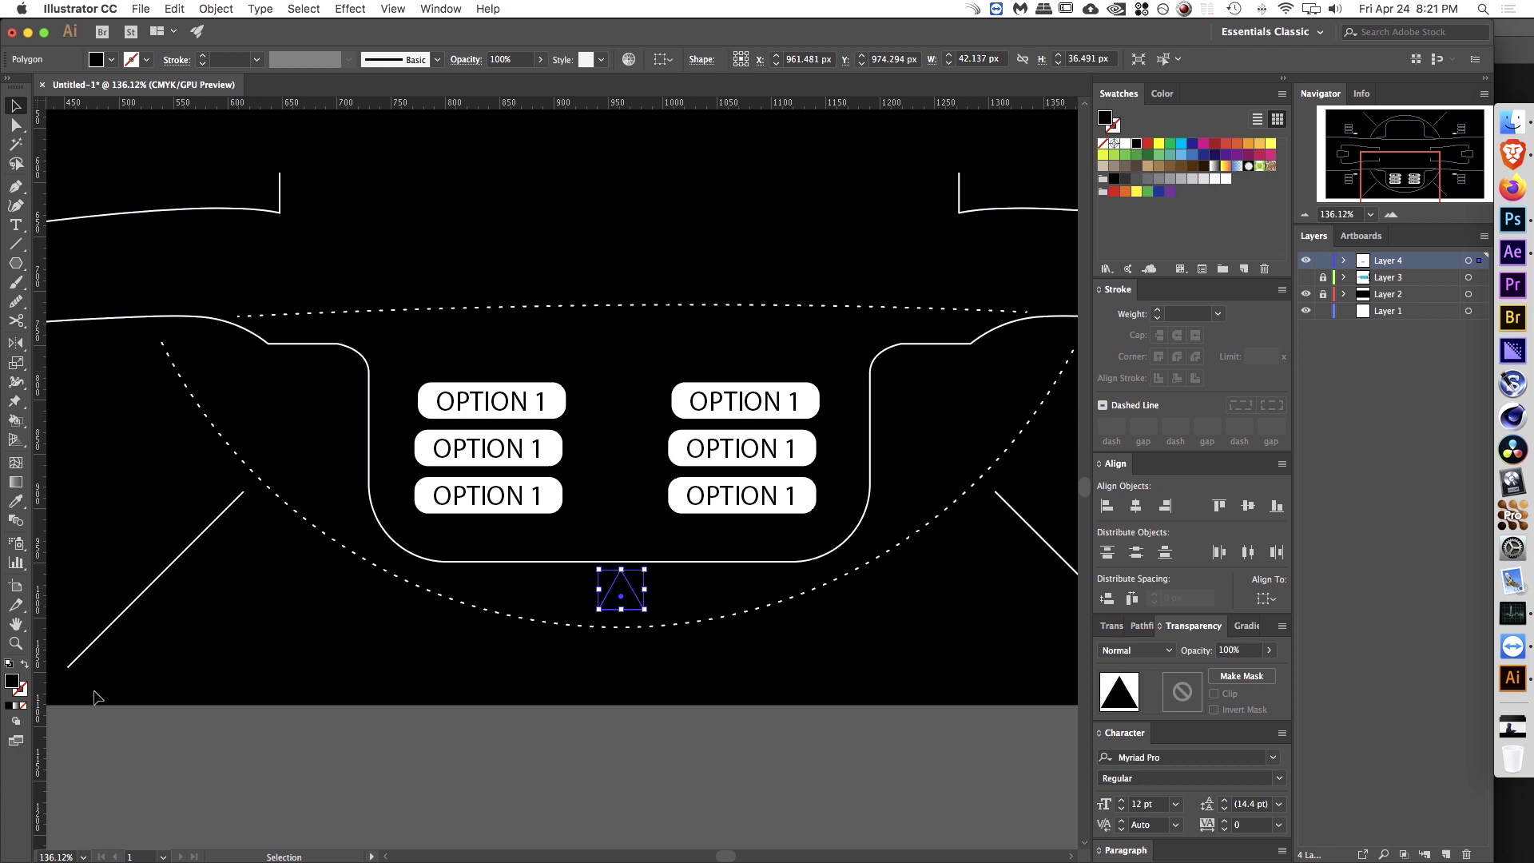
Step: Swap the triangle's fill and stroke so it has no fill, and set its stroke colour to white
click(24, 667)
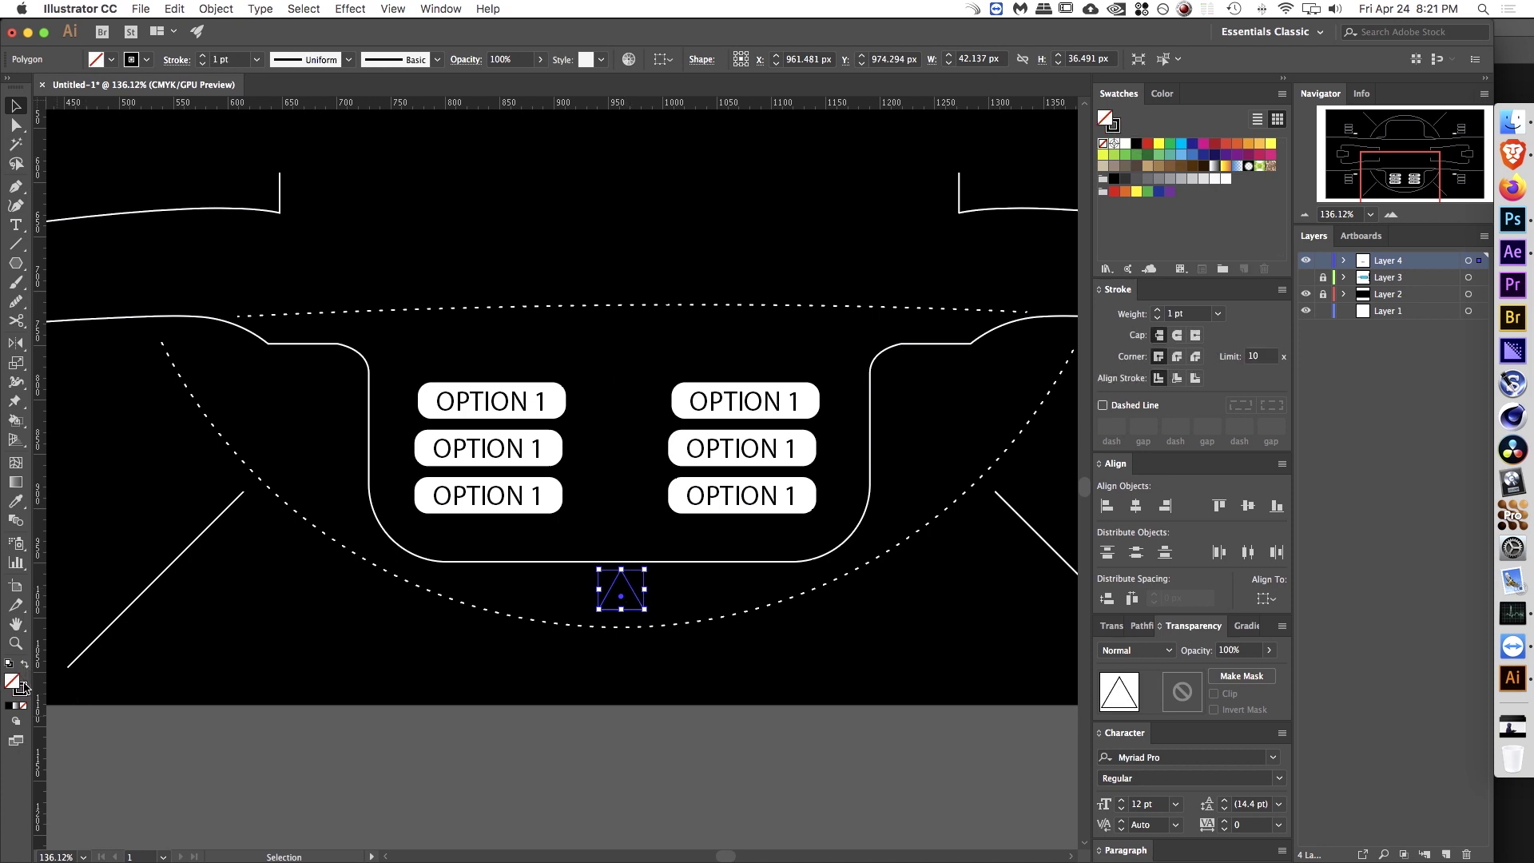
double_click(24, 688)
drag(549, 214, 372, 150)
click(843, 188)
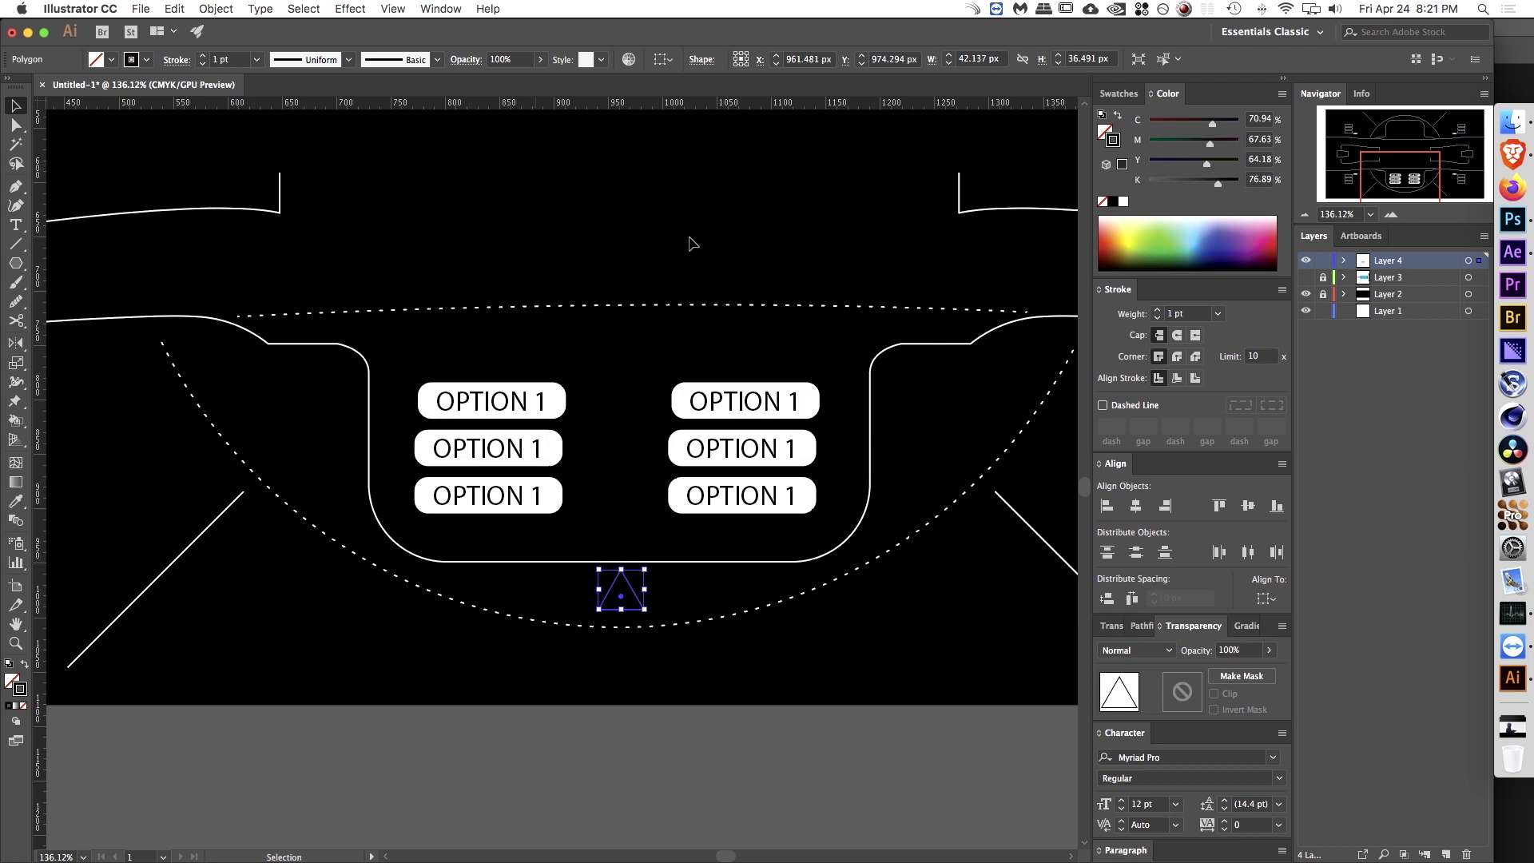
double_click(18, 694)
mouse_move(508, 242)
mouse_down()
mouse_move(428, 170)
mouse_move(440, 166)
mouse_up()
click(844, 189)
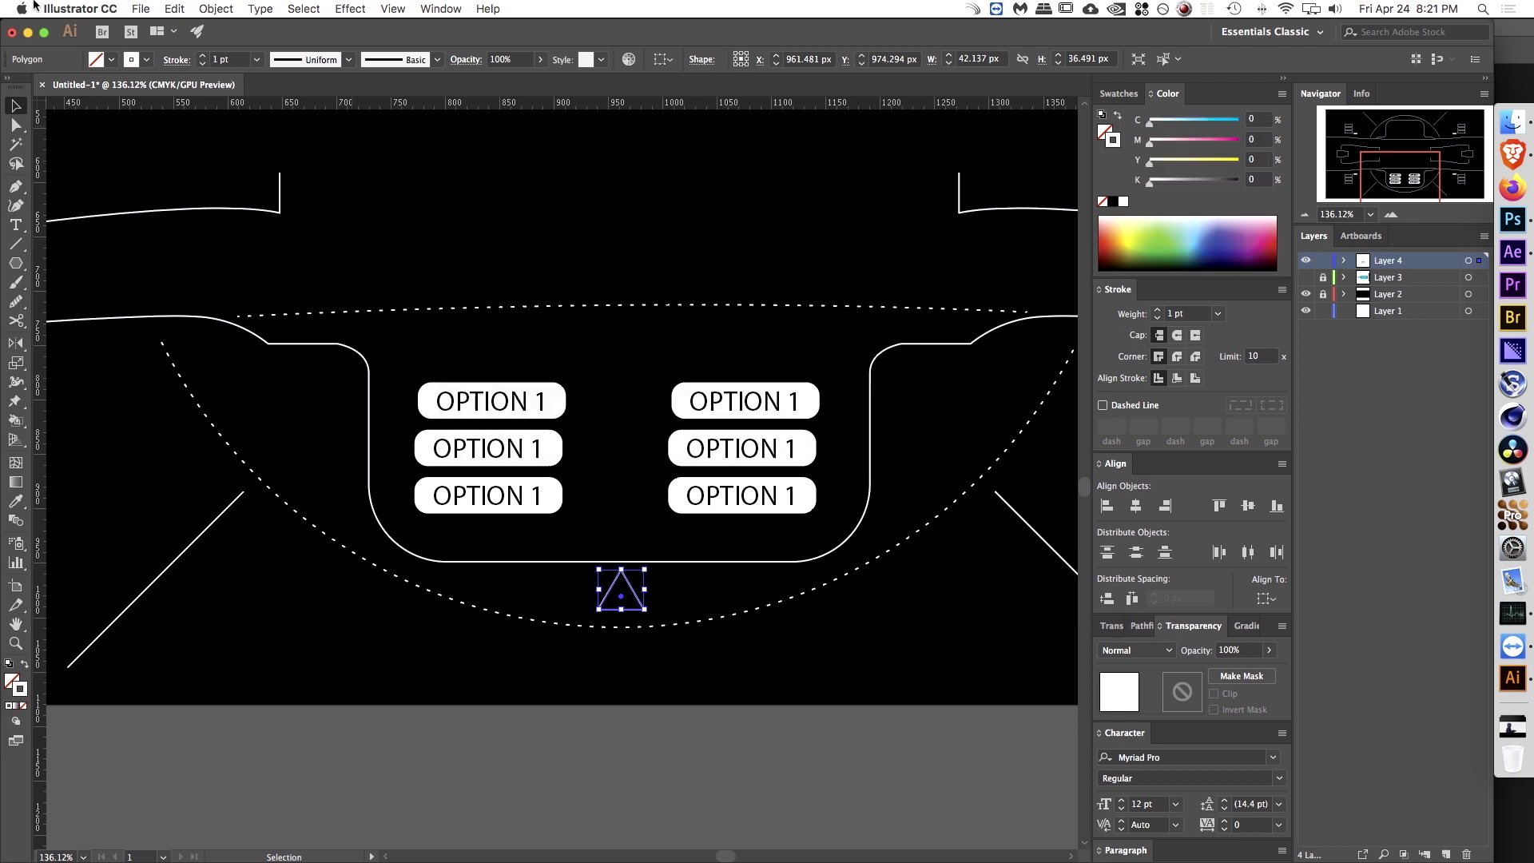
Step: Scale the triangle below the option panel down to about 14 by 12 px
click(728, 692)
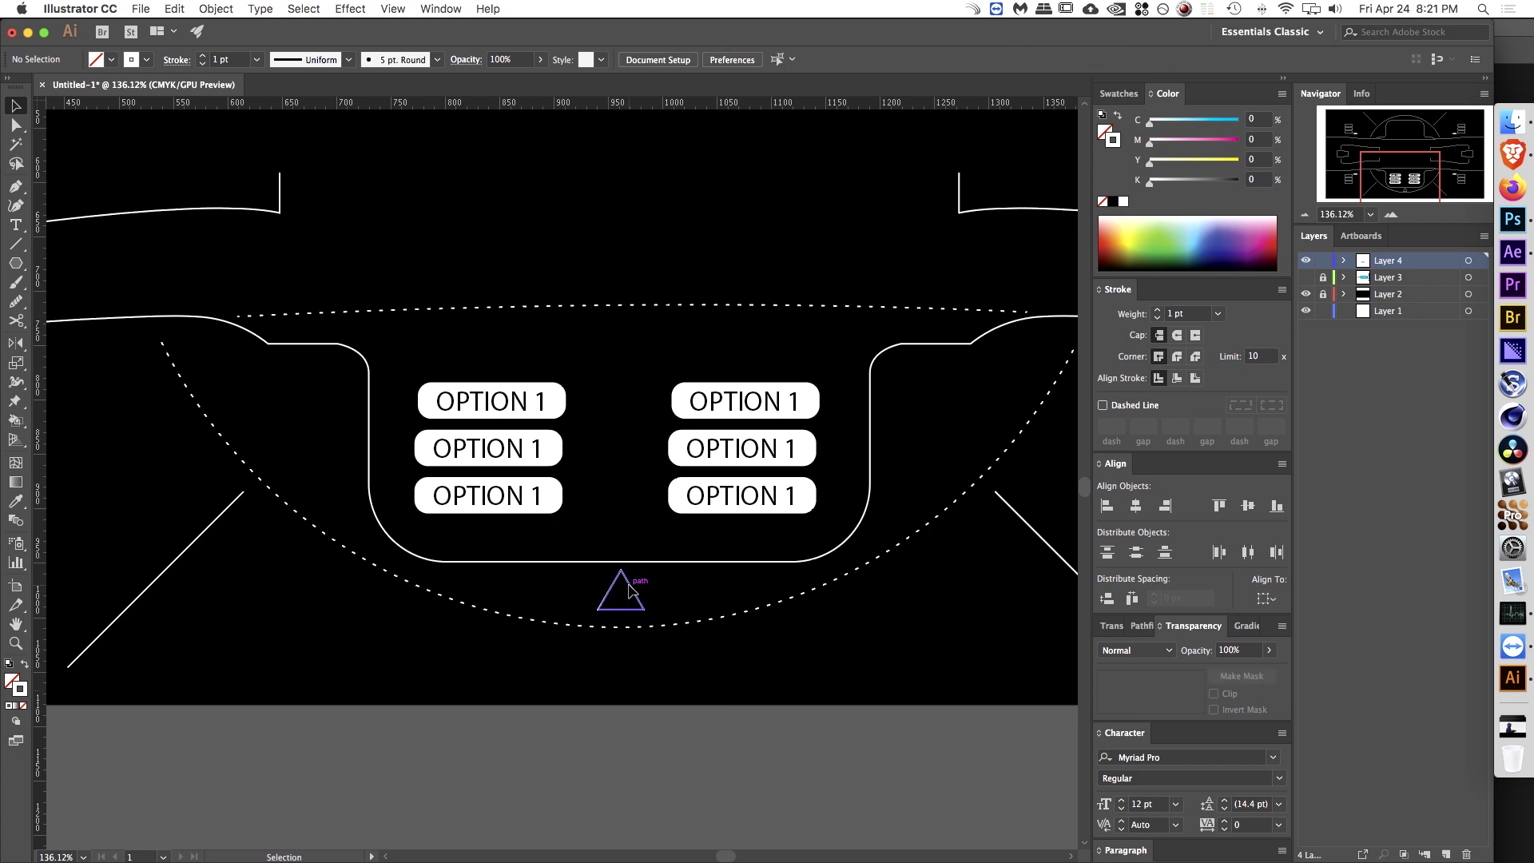
click(629, 589)
scroll(627, 590, up, 5)
drag(672, 630, 622, 543)
Step: Place a copy of the small triangle straight above it, just beneath the dotted line over the option panel
drag(755, 460, 523, 478)
drag(682, 426, 631, 607)
drag(649, 676, 651, 430)
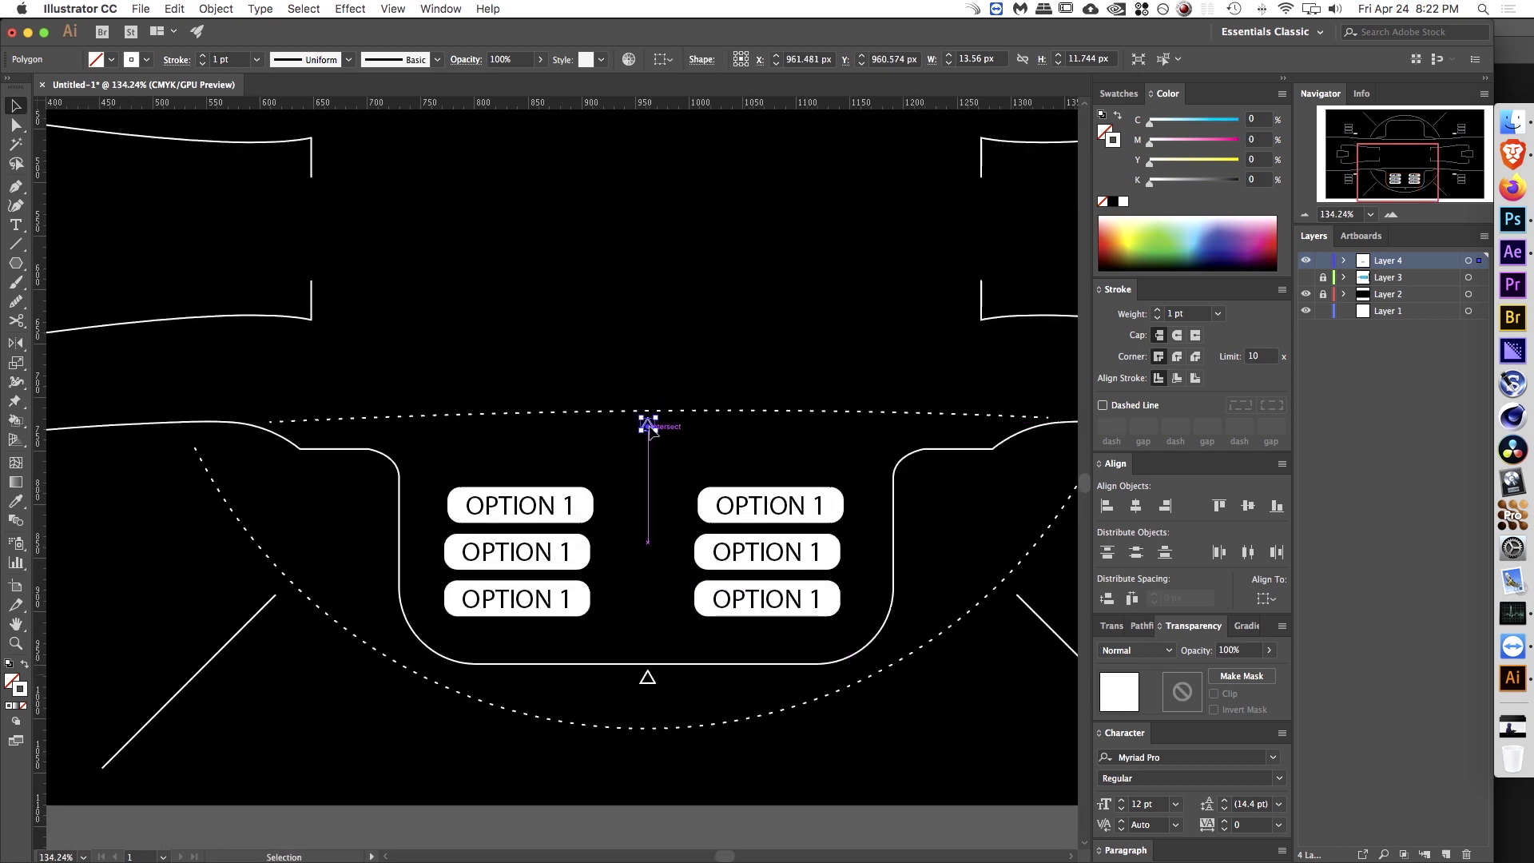
Step: Duplicate both small triangles straight up onto the empty upper panel, about 600 px higher
shift+click(648, 686)
key(z)
scroll(603, 435, down, 3)
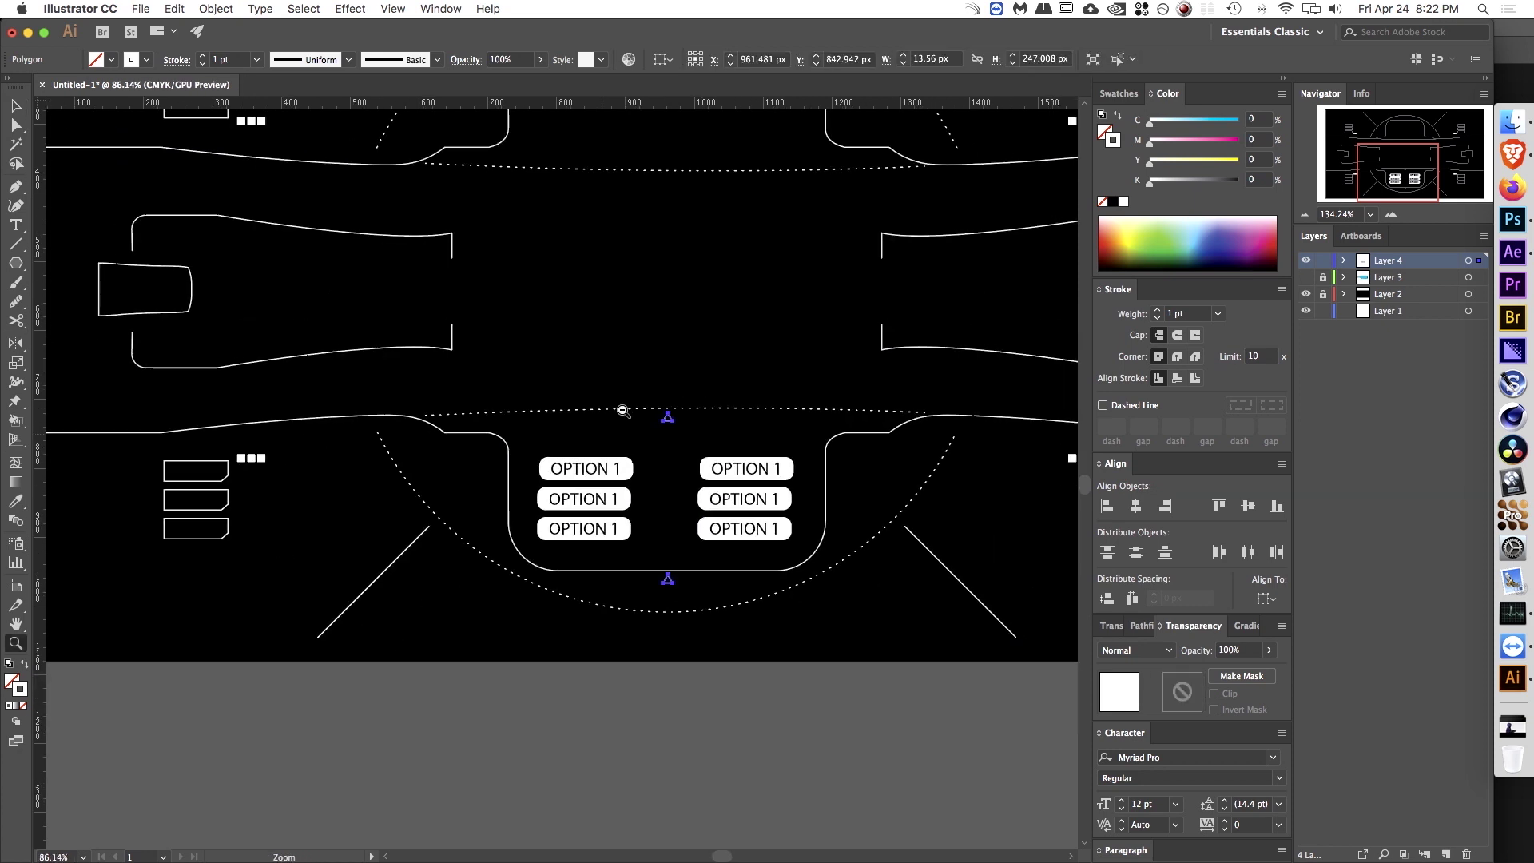
scroll(602, 434, up, 4)
key(v)
drag(670, 675, 675, 263)
Step: Rotate the upper pair of triangles to point downward and shift the pair up by about 4 px
key(t)
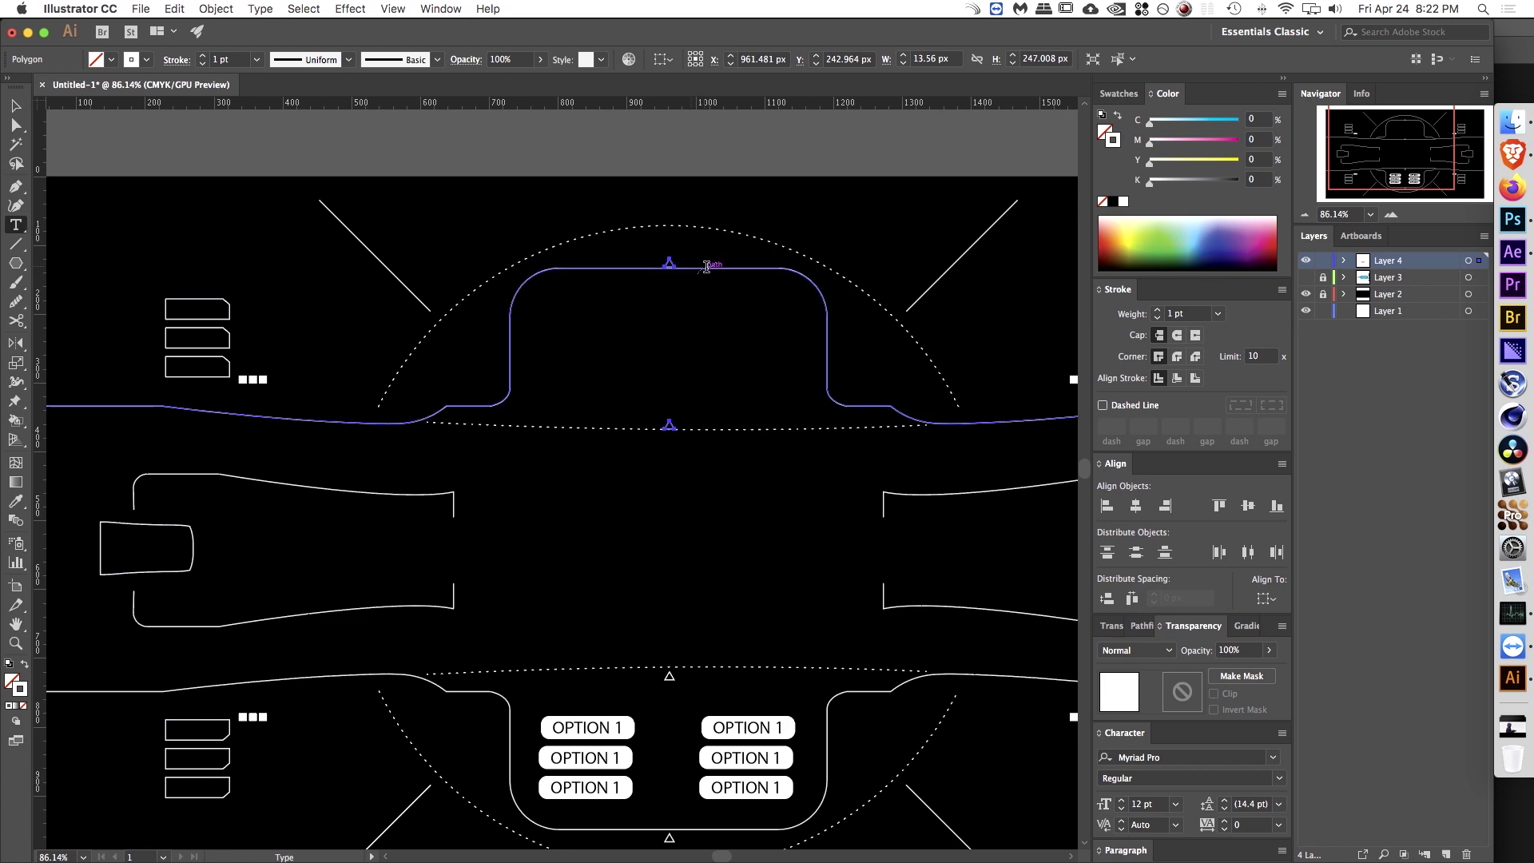
key(v)
drag(680, 250, 645, 439)
scroll(672, 263, up, 5)
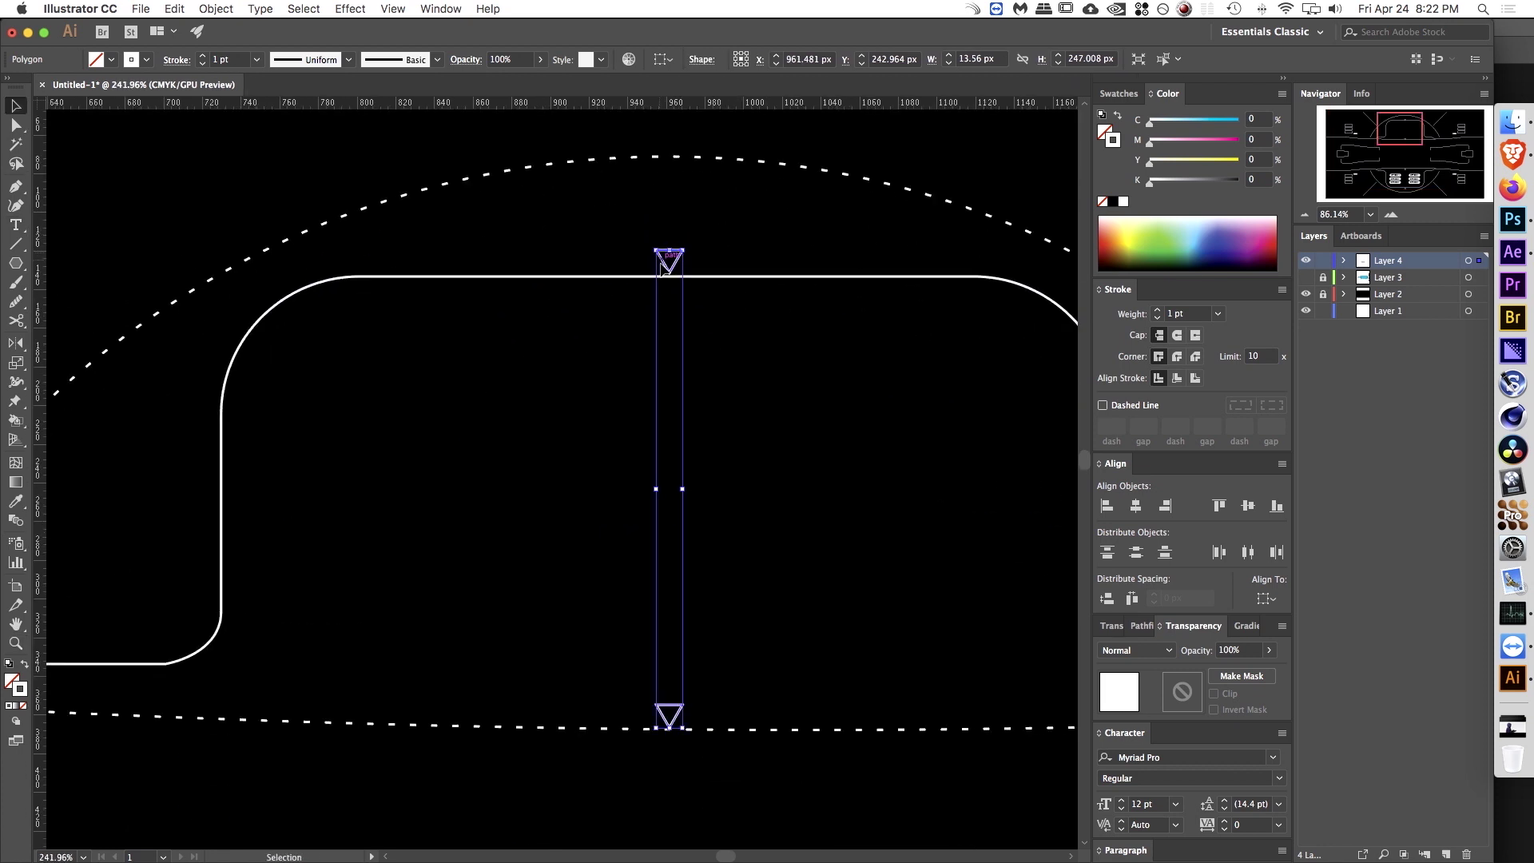
drag(669, 265, 669, 256)
drag(783, 366, 530, 411)
drag(766, 496, 716, 288)
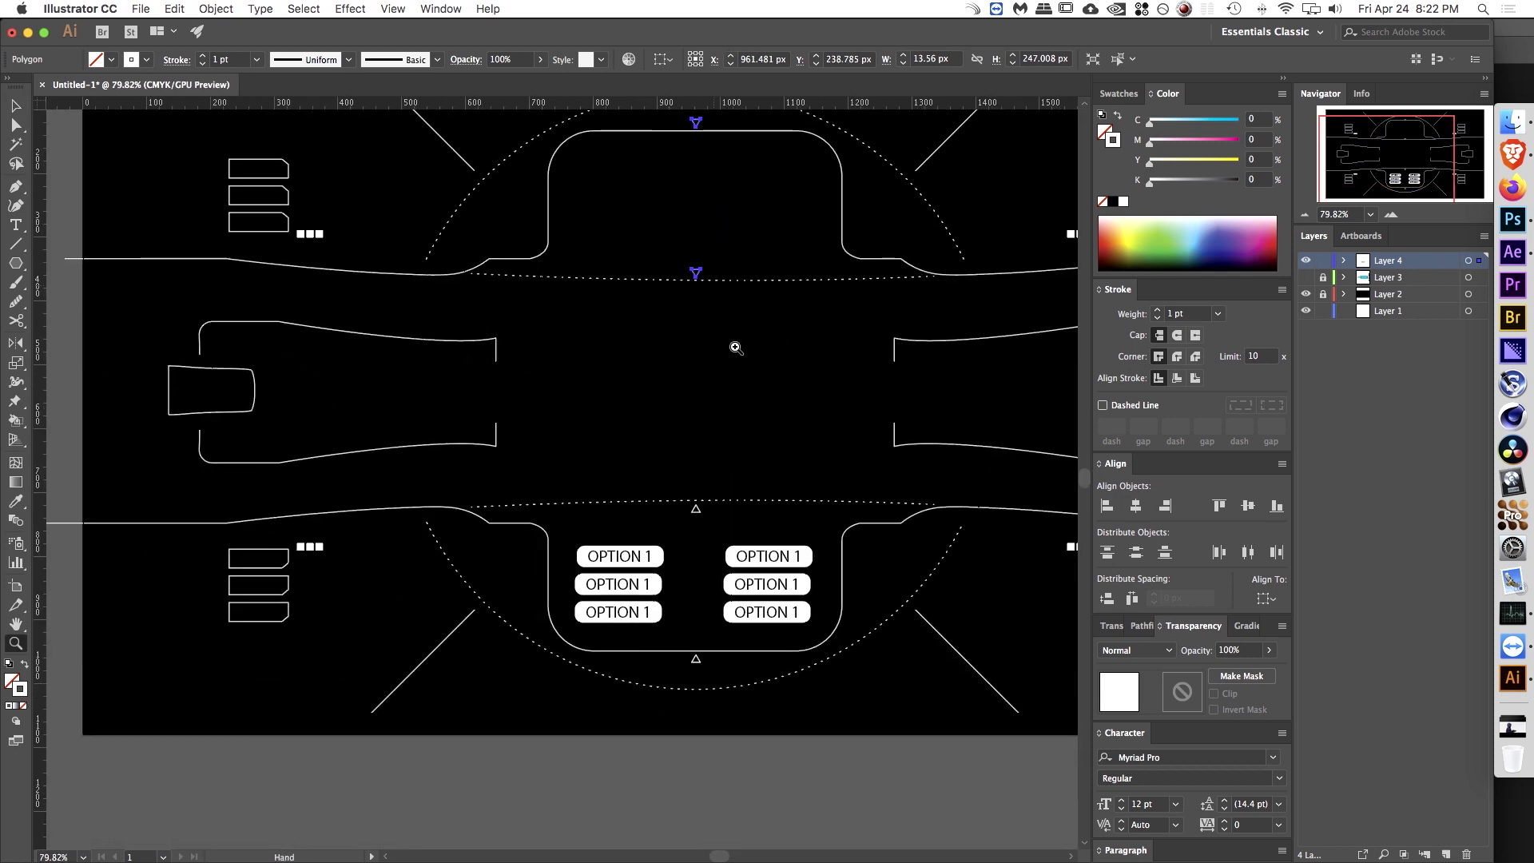
shift+click(695, 510)
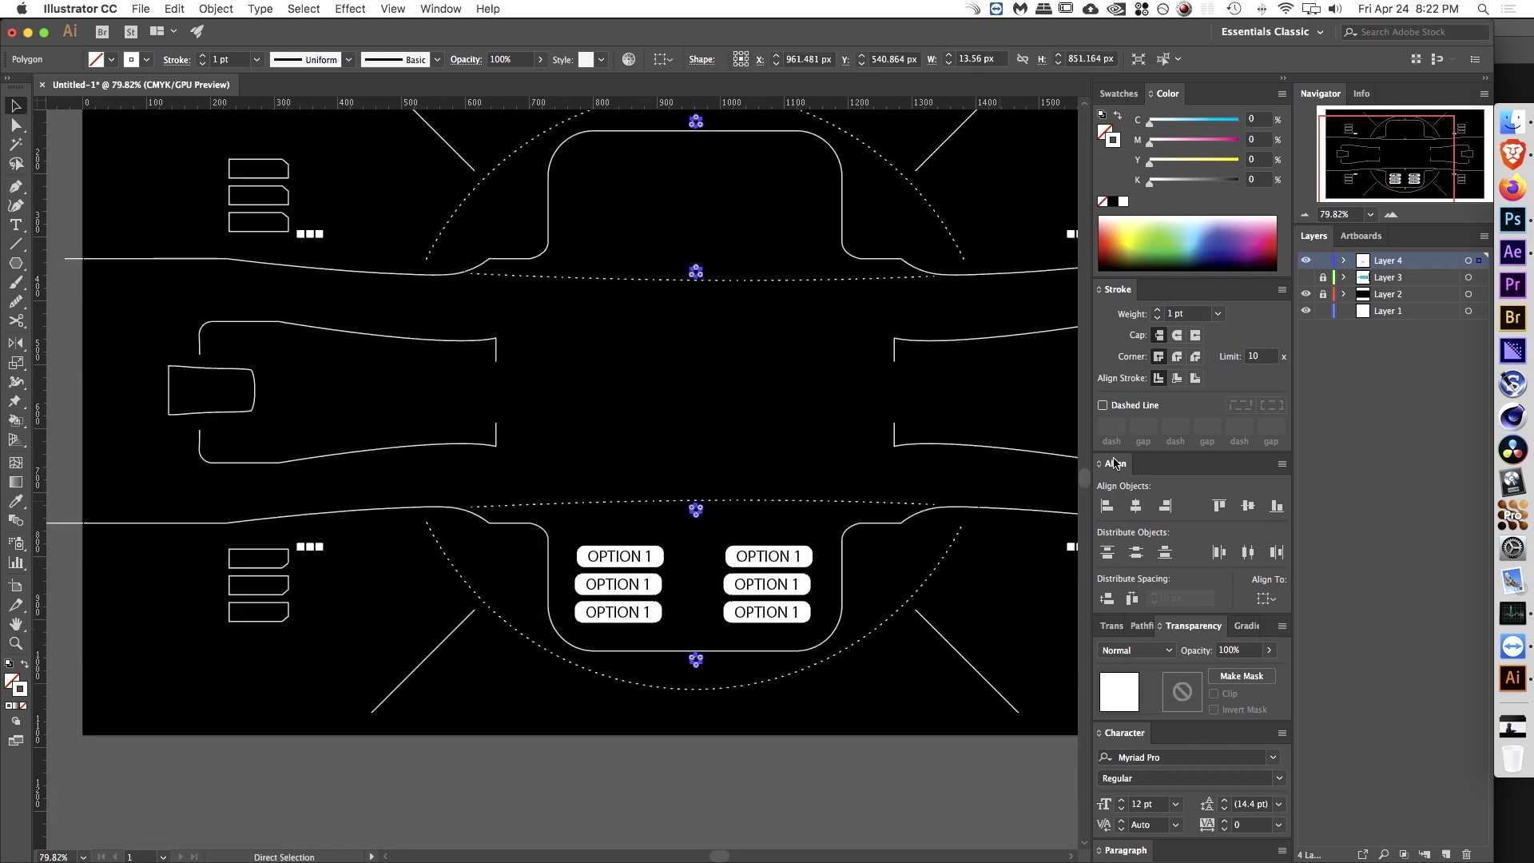
click(725, 360)
key(z)
drag(722, 369, 661, 377)
drag(660, 377, 709, 376)
key(v)
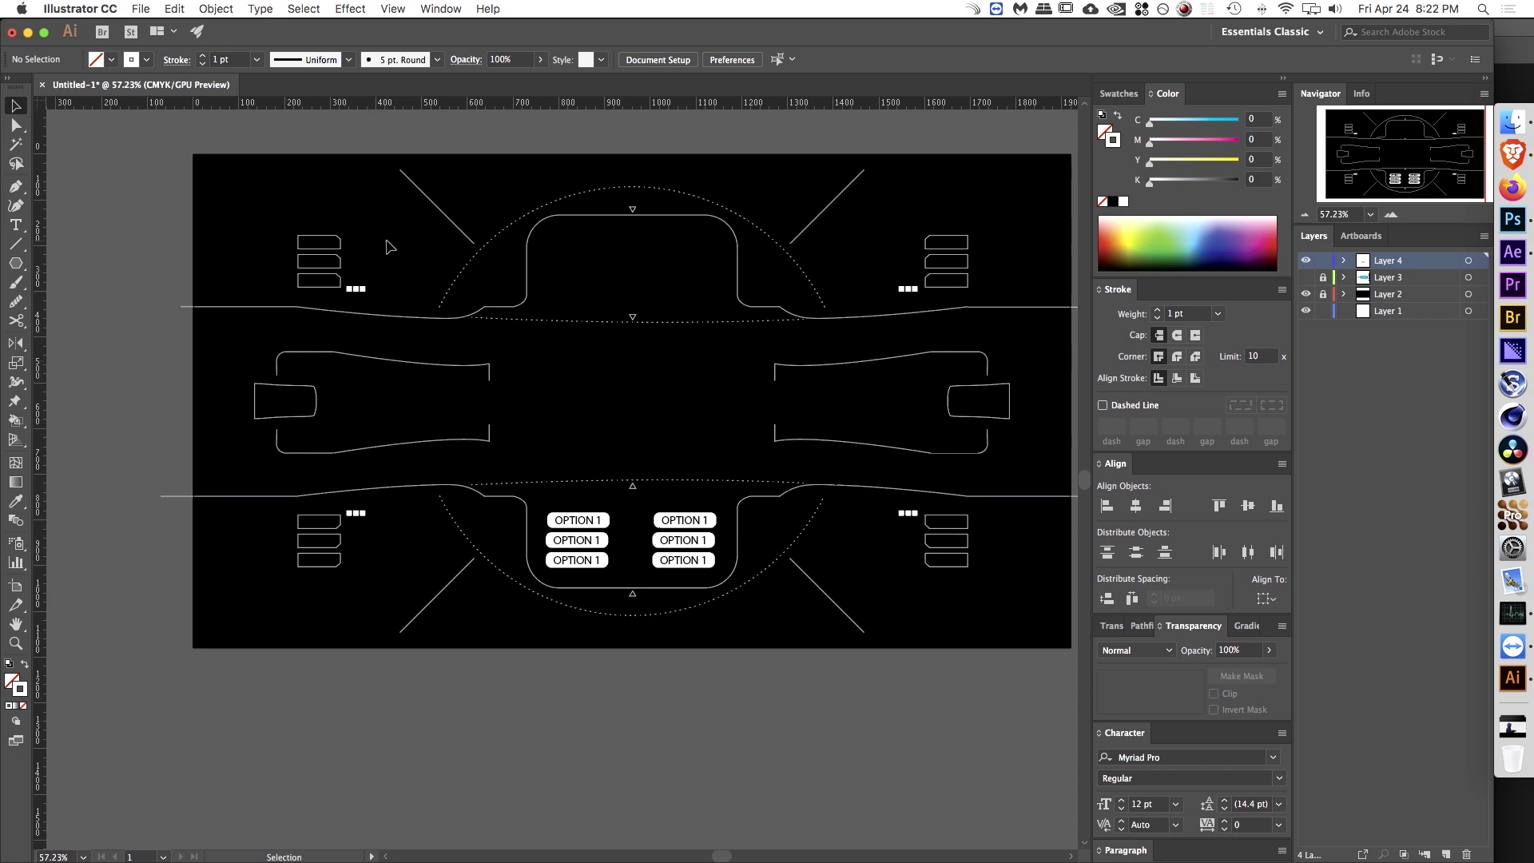
Step: Draw an open Pen path around the upper-left bars: a short horizontal, a diagonal rising outward, and a longer horizontal above the bars
click(15, 187)
click(318, 261)
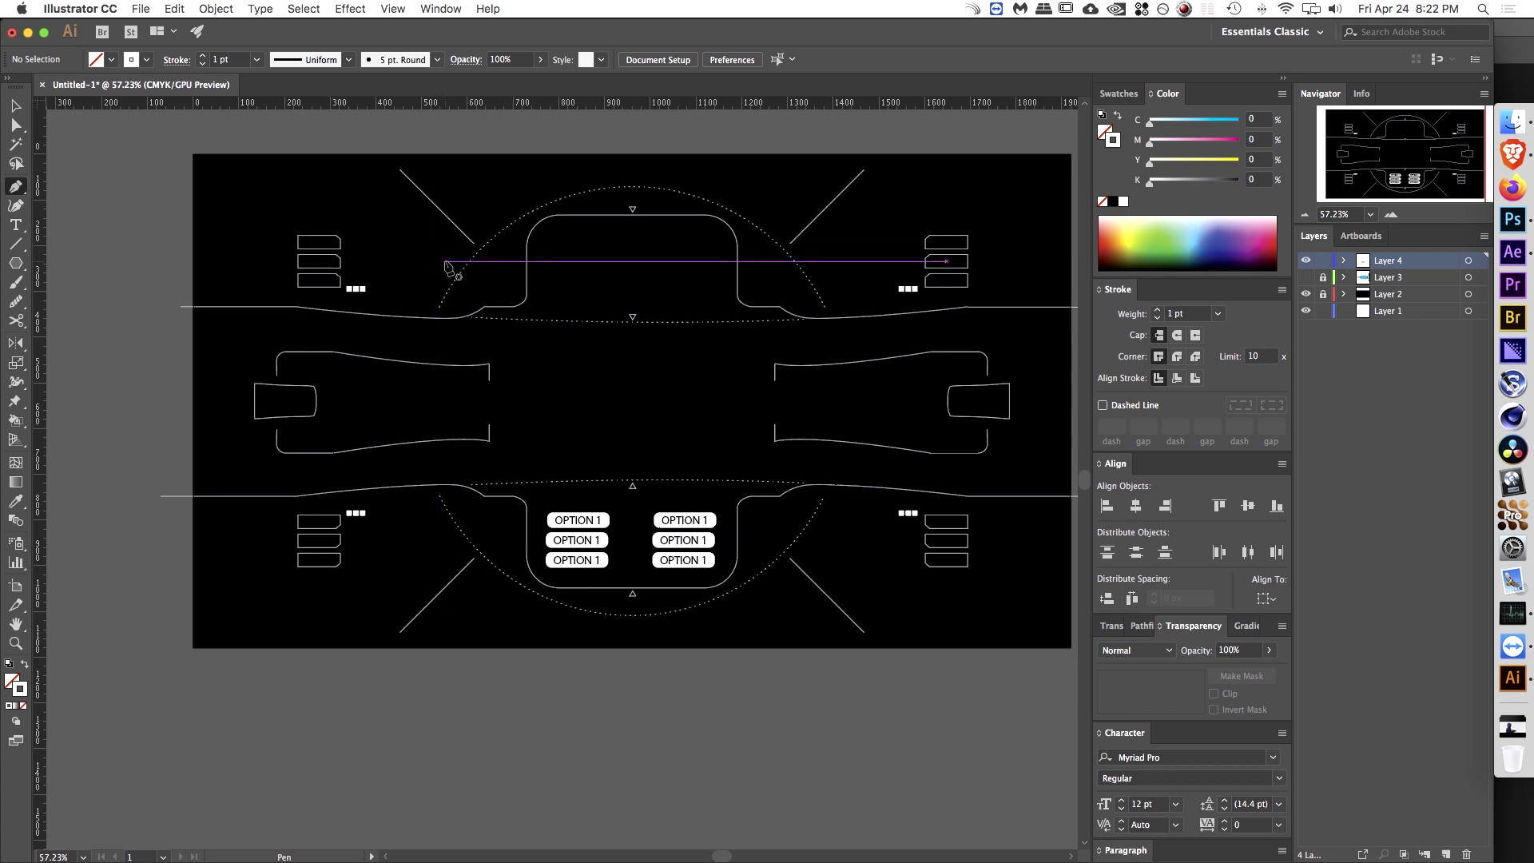
click(445, 260)
click(376, 261)
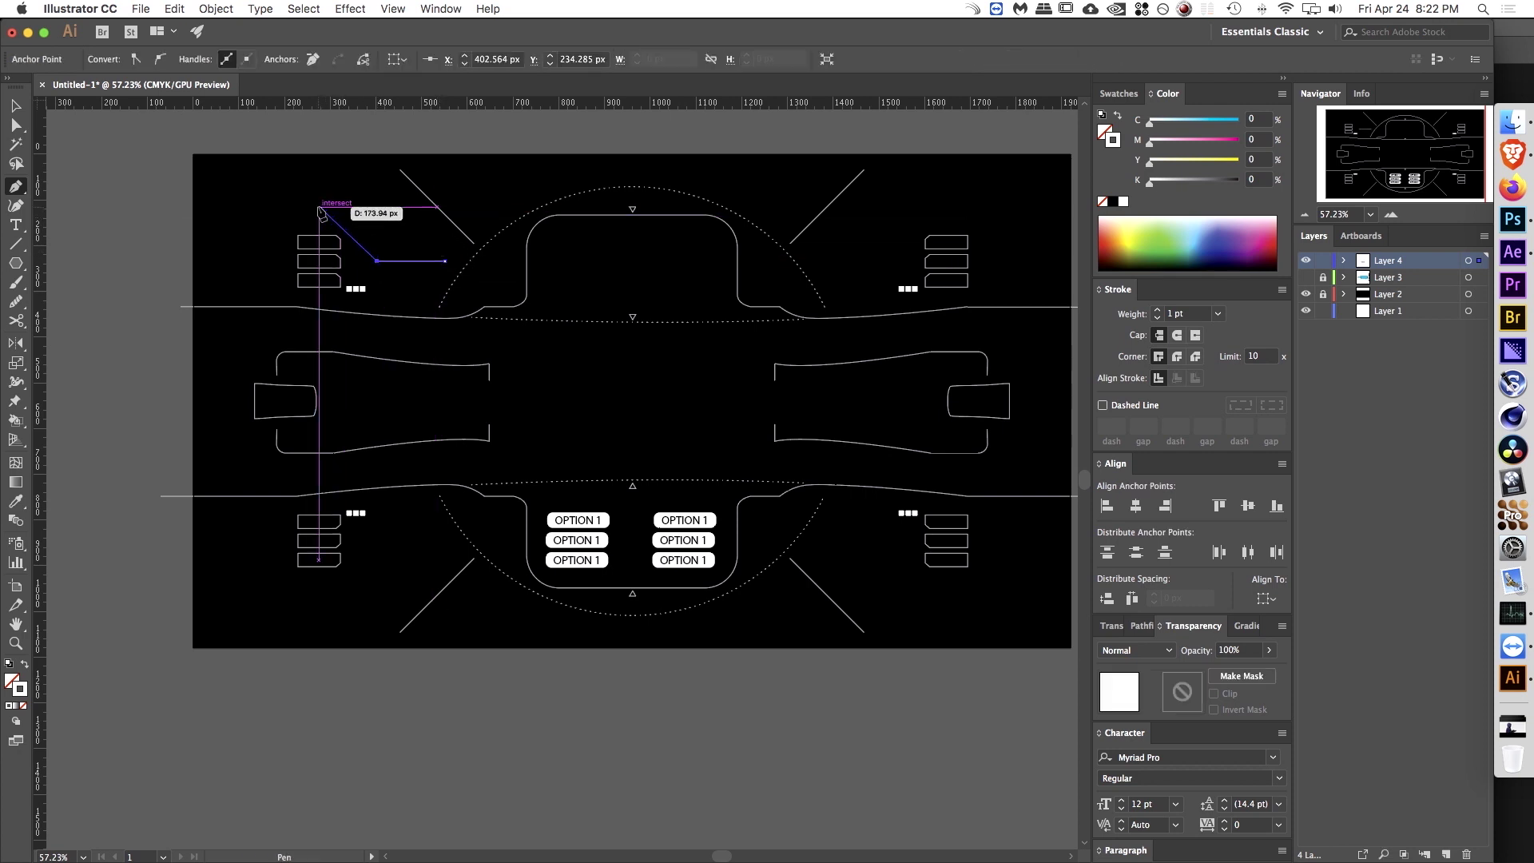
click(328, 212)
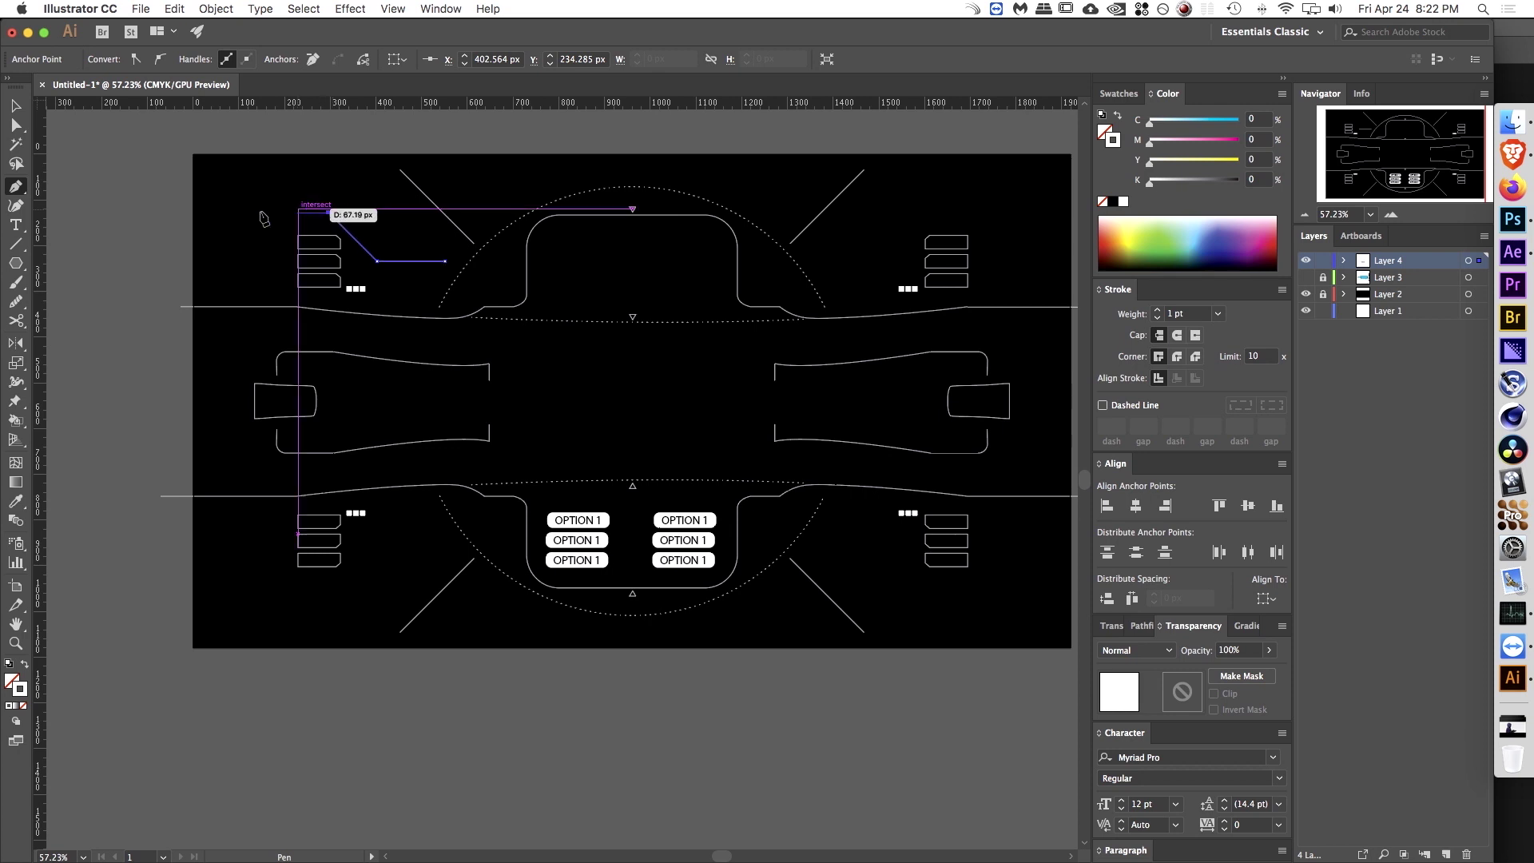
click(213, 212)
key(v)
click(377, 192)
Step: Round both bends of the new angled line with a corner radius of about 54 px
key(z)
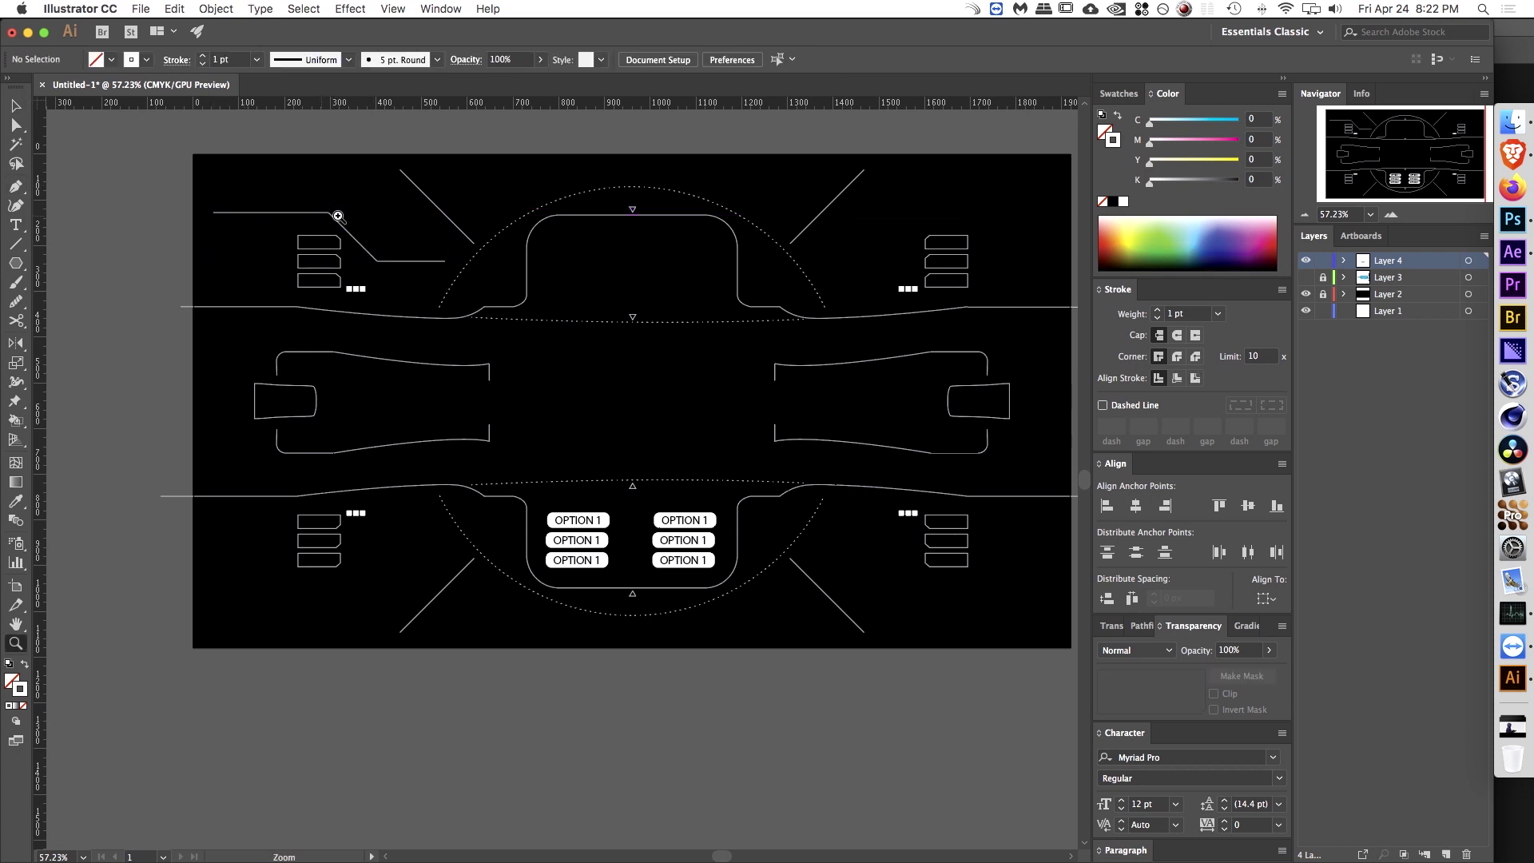
drag(336, 215, 639, 230)
key(v)
click(462, 227)
key(a)
drag(467, 240, 424, 308)
key(z)
drag(589, 223, 390, 265)
key(v)
click(486, 189)
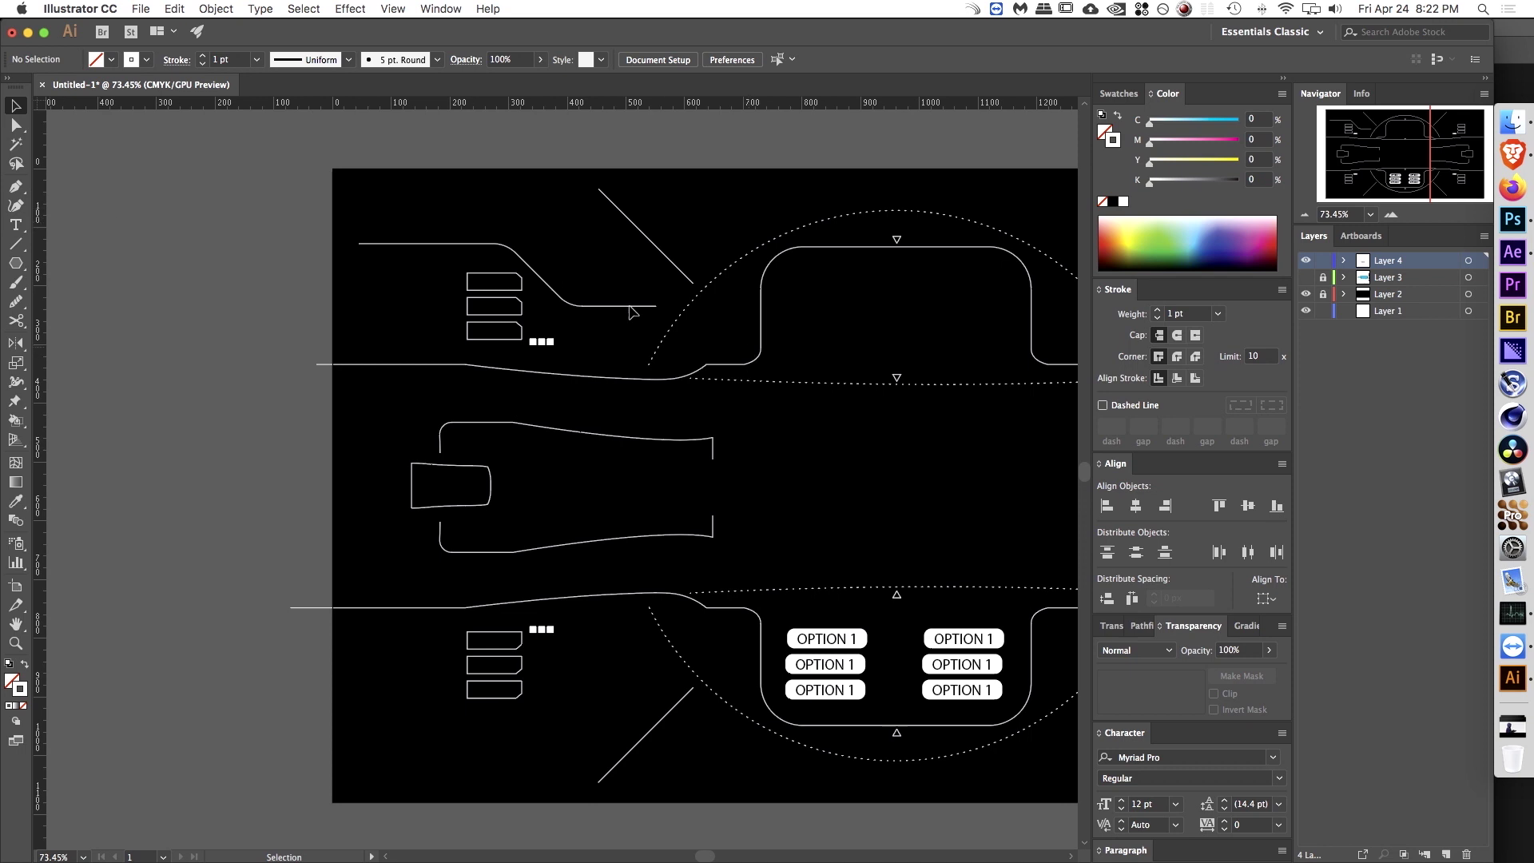
Step: Add the text 3.52 just past the inner end of the curved line
click(404, 244)
drag(532, 271, 387, 260)
drag(304, 300, 623, 274)
key(super+z)
key(z)
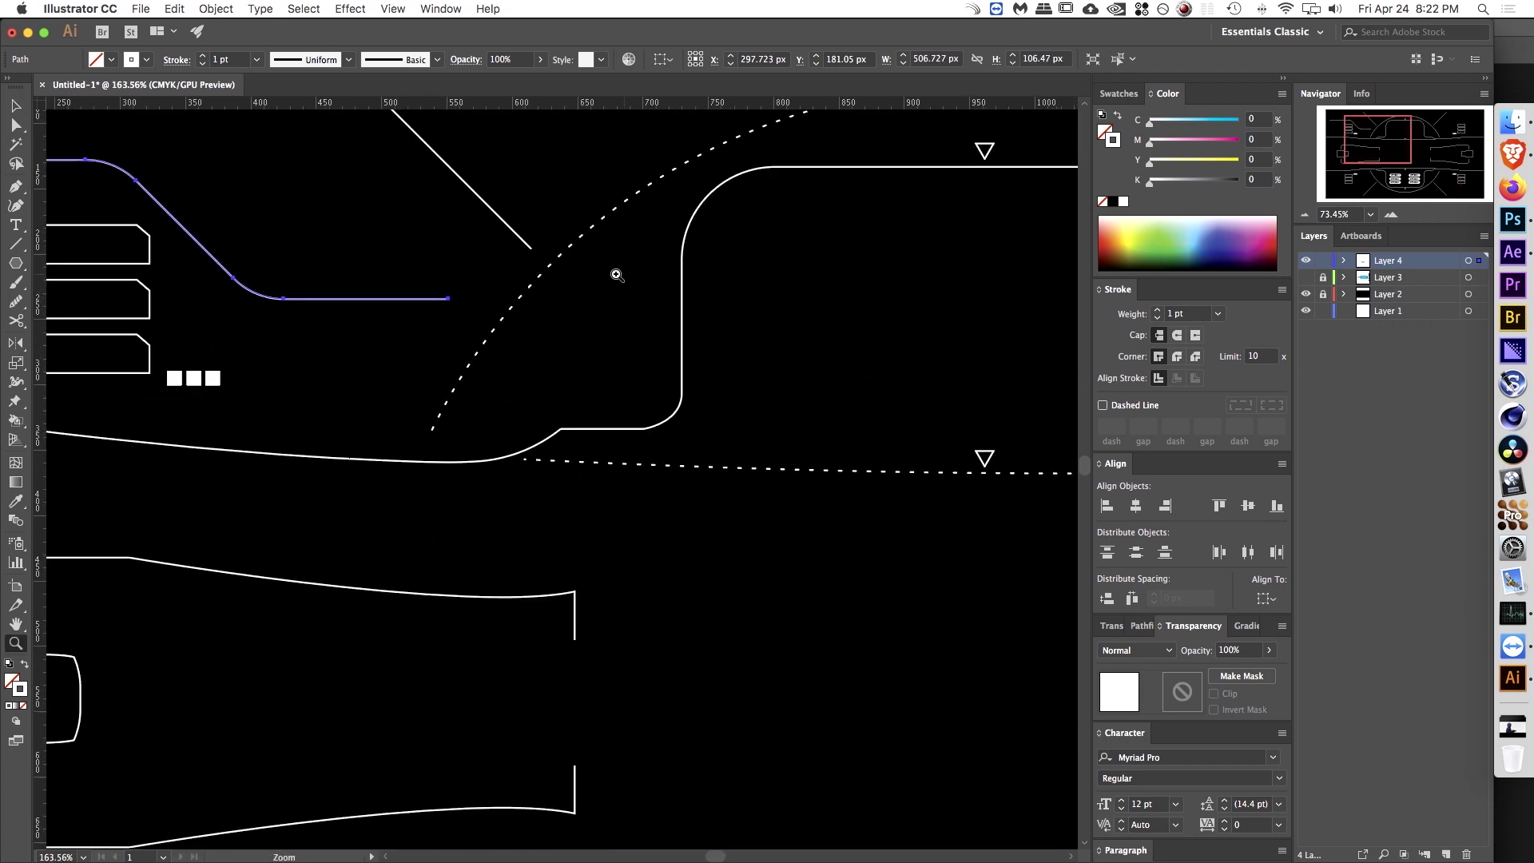
key(t)
click(472, 298)
text(3.52)
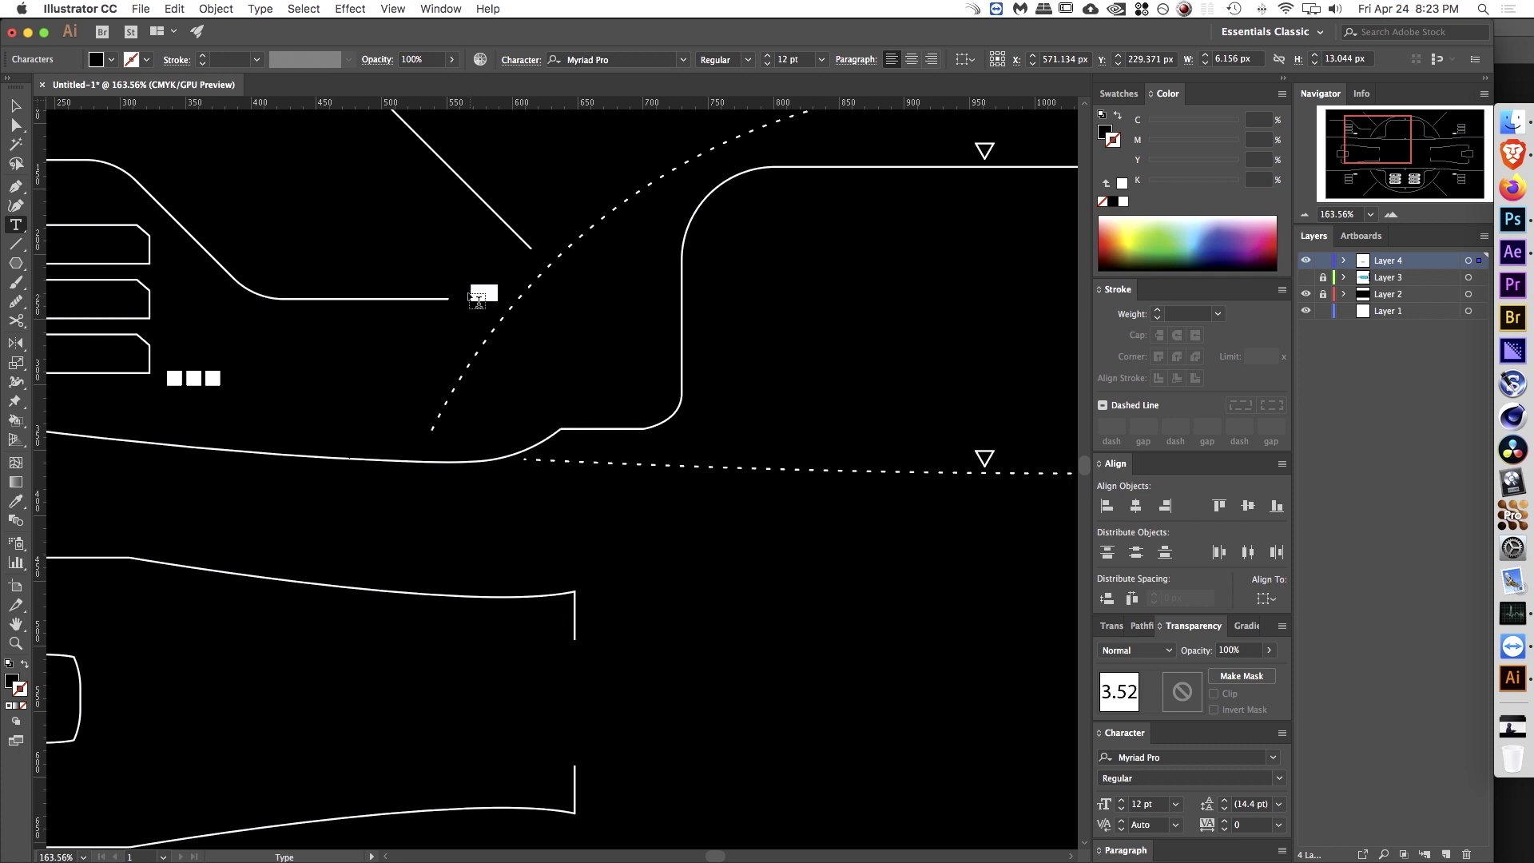
Step: Give the 3.52 text a white fill and no stroke
click(10, 664)
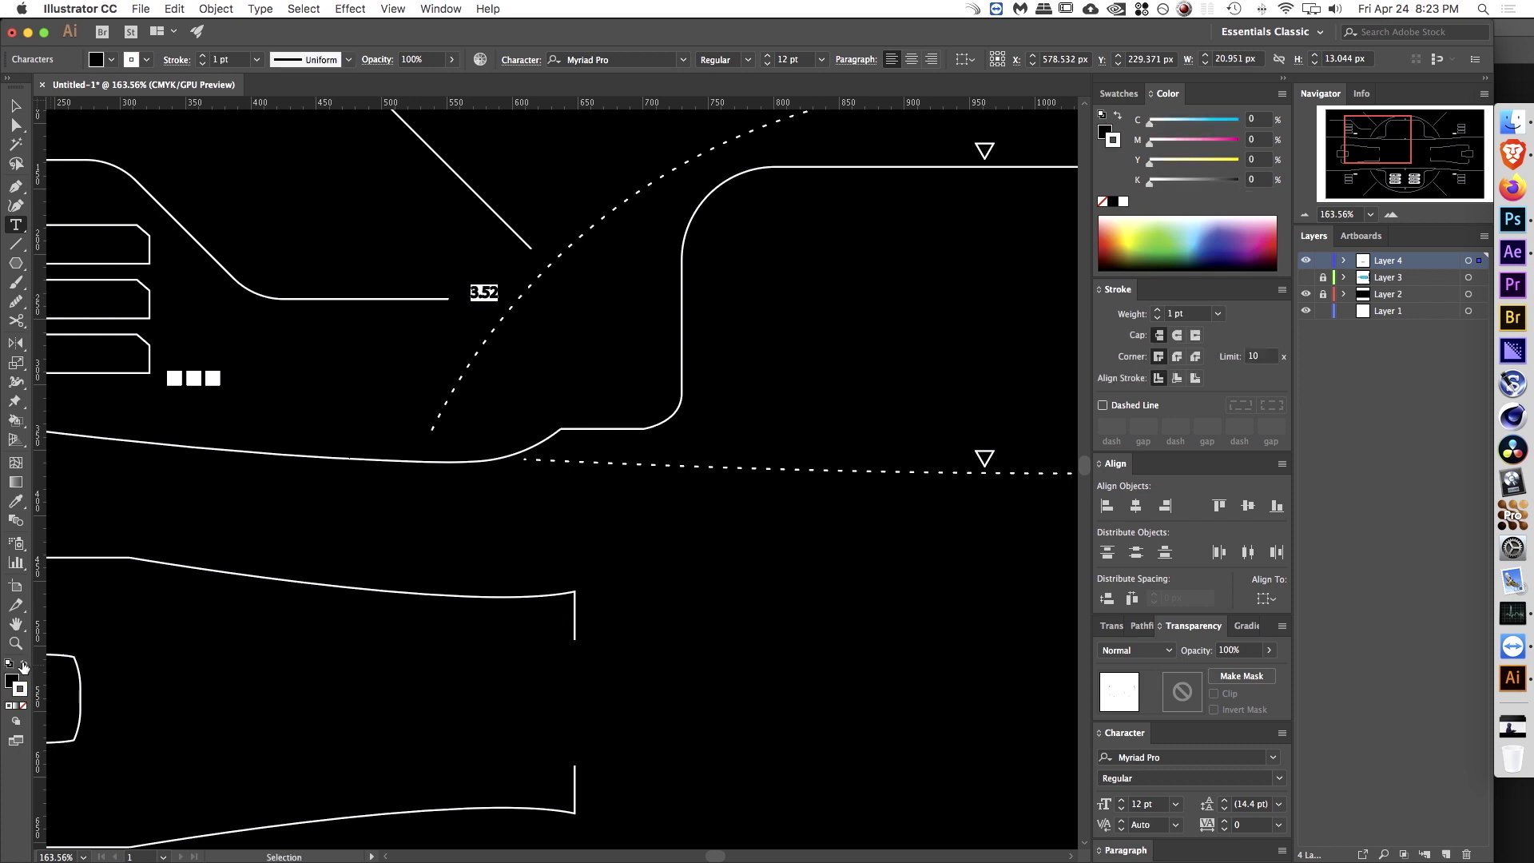
click(22, 705)
click(23, 692)
click(25, 666)
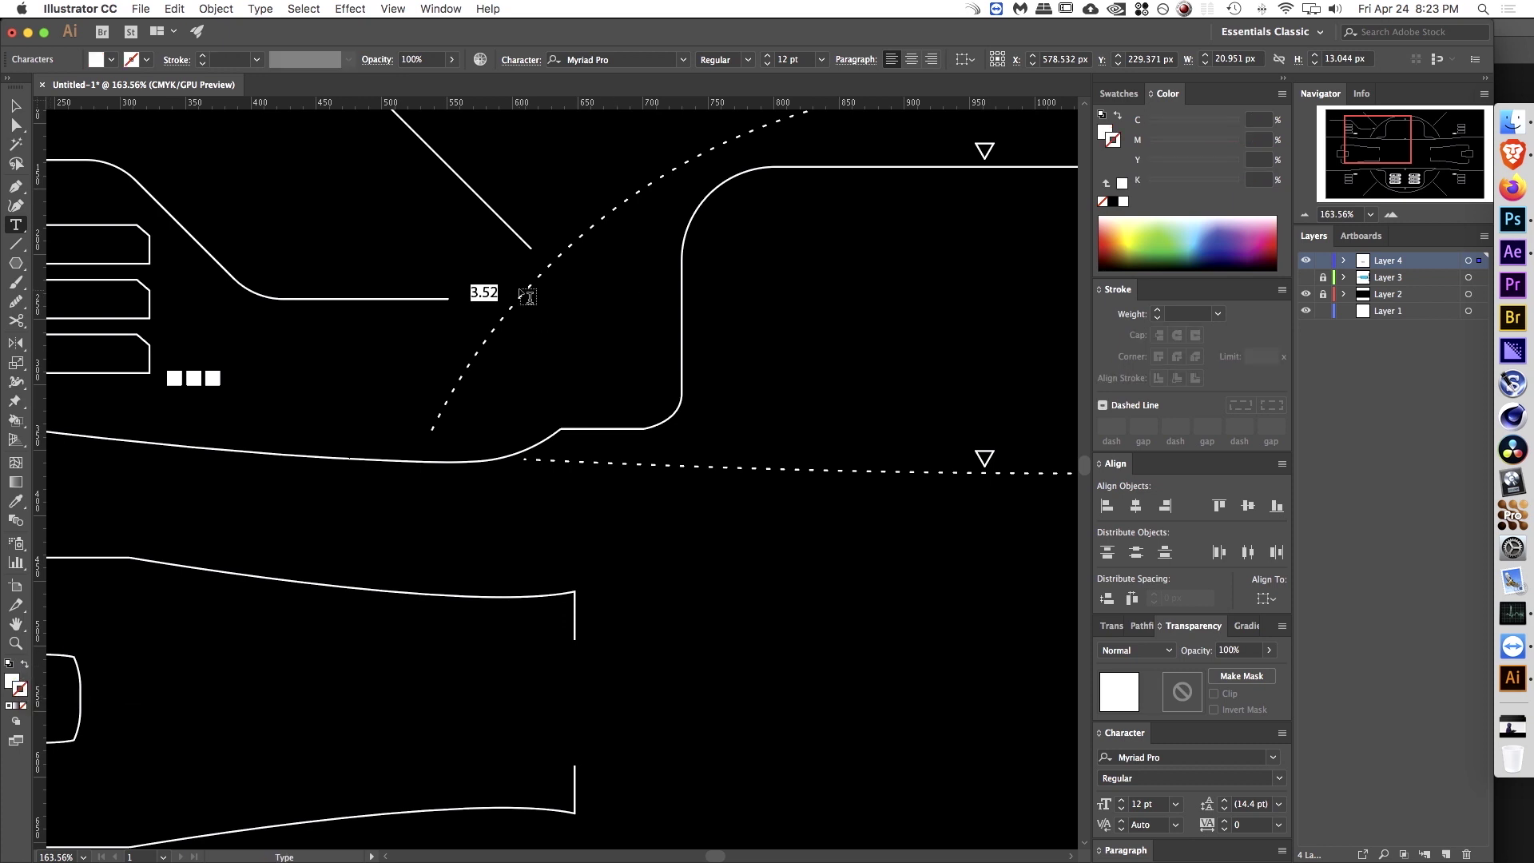
key(super+z)
Step: Enlarge the 3.52 text and place it beside the curved line, shortening the line's inner end to make room for it
click(15, 104)
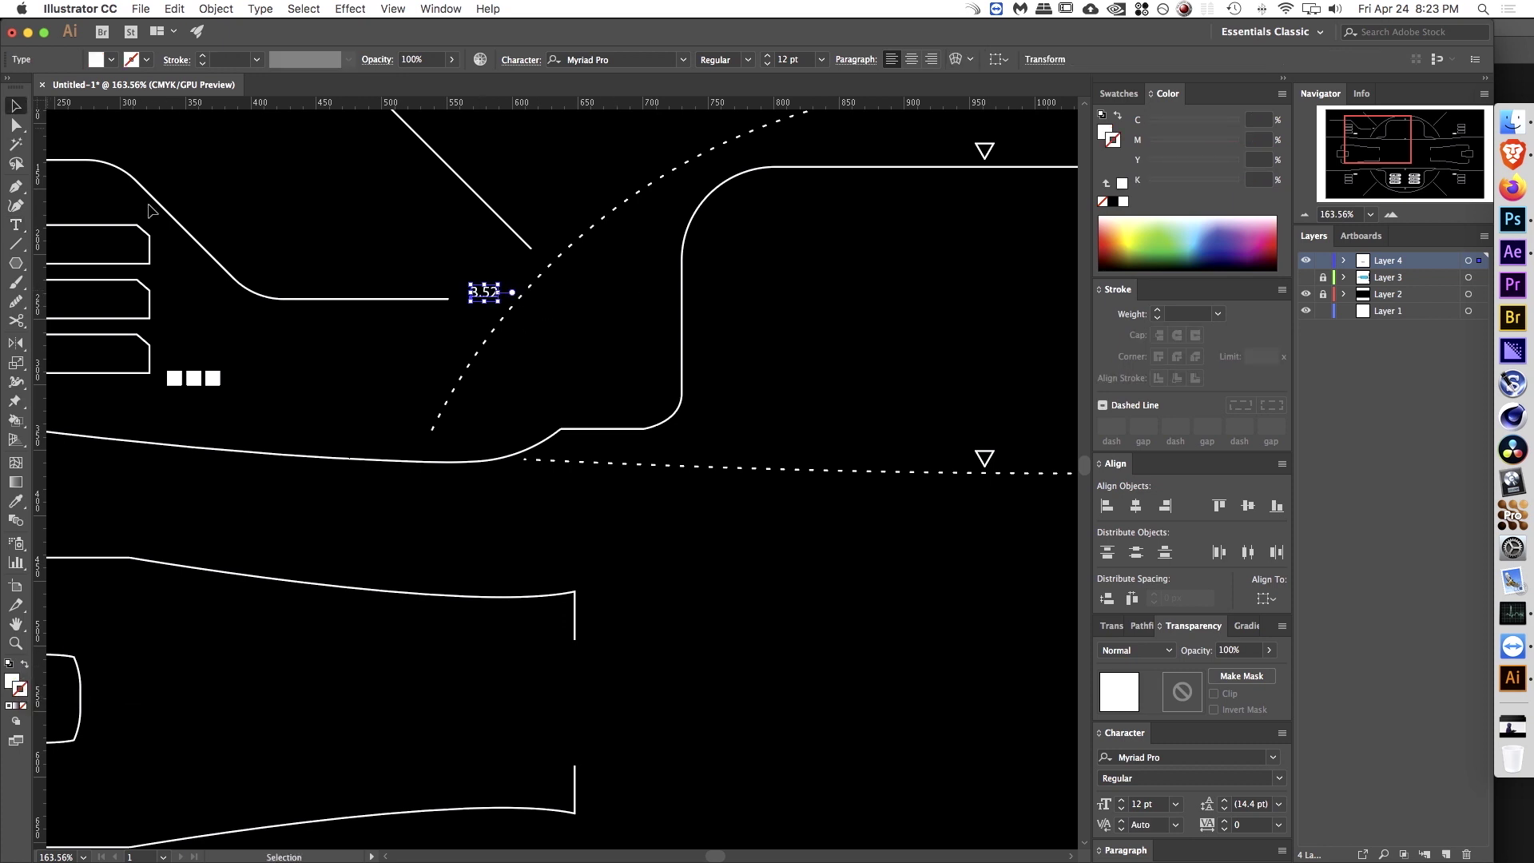
drag(502, 282, 470, 296)
click(373, 301)
key(a)
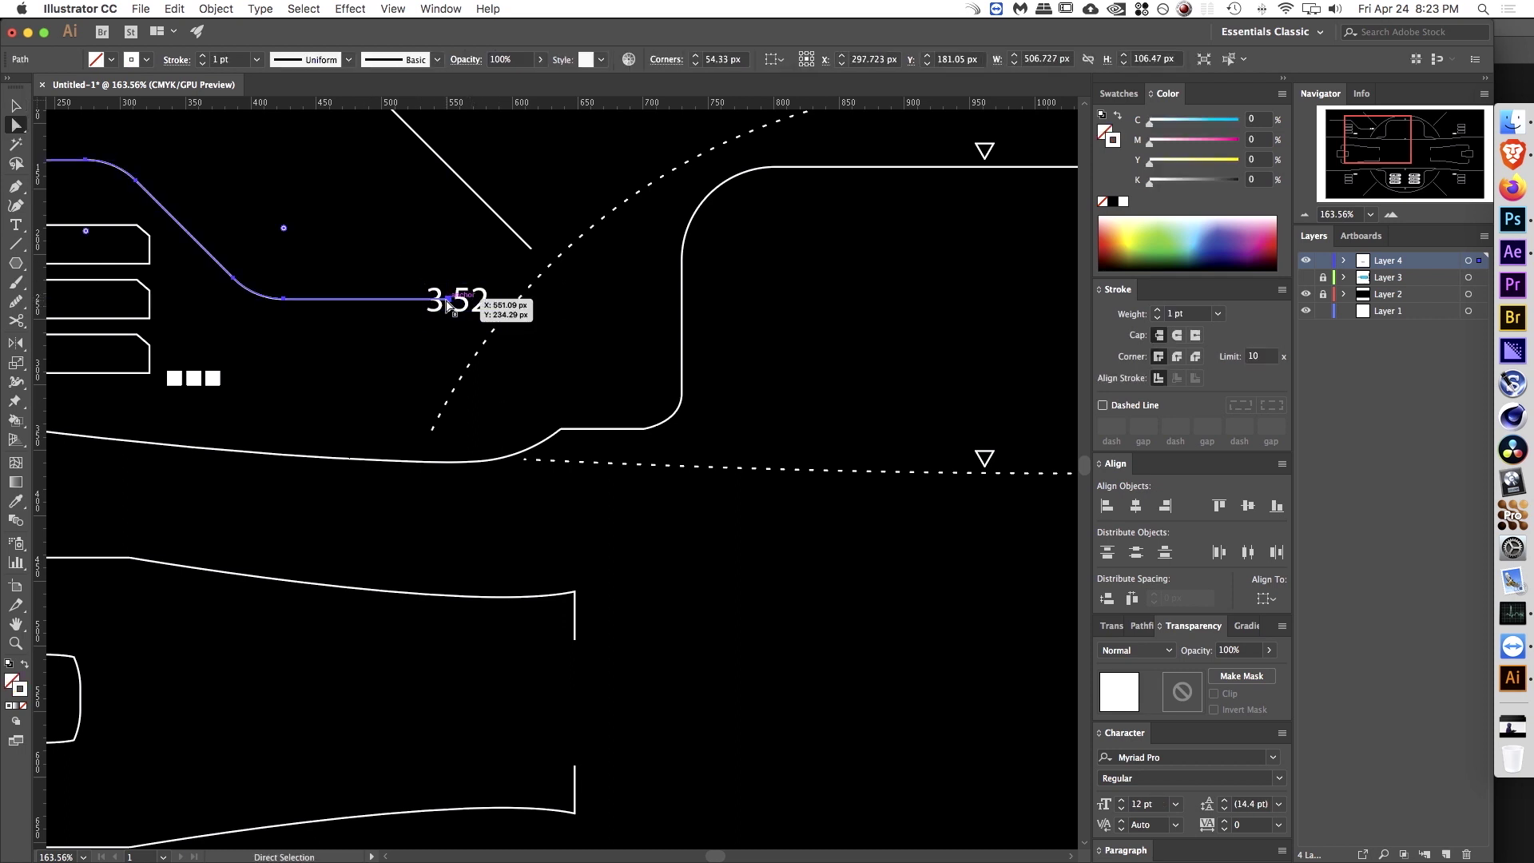
key(super+z)
click(471, 281)
drag(449, 302, 527, 306)
key(super+shift+a)
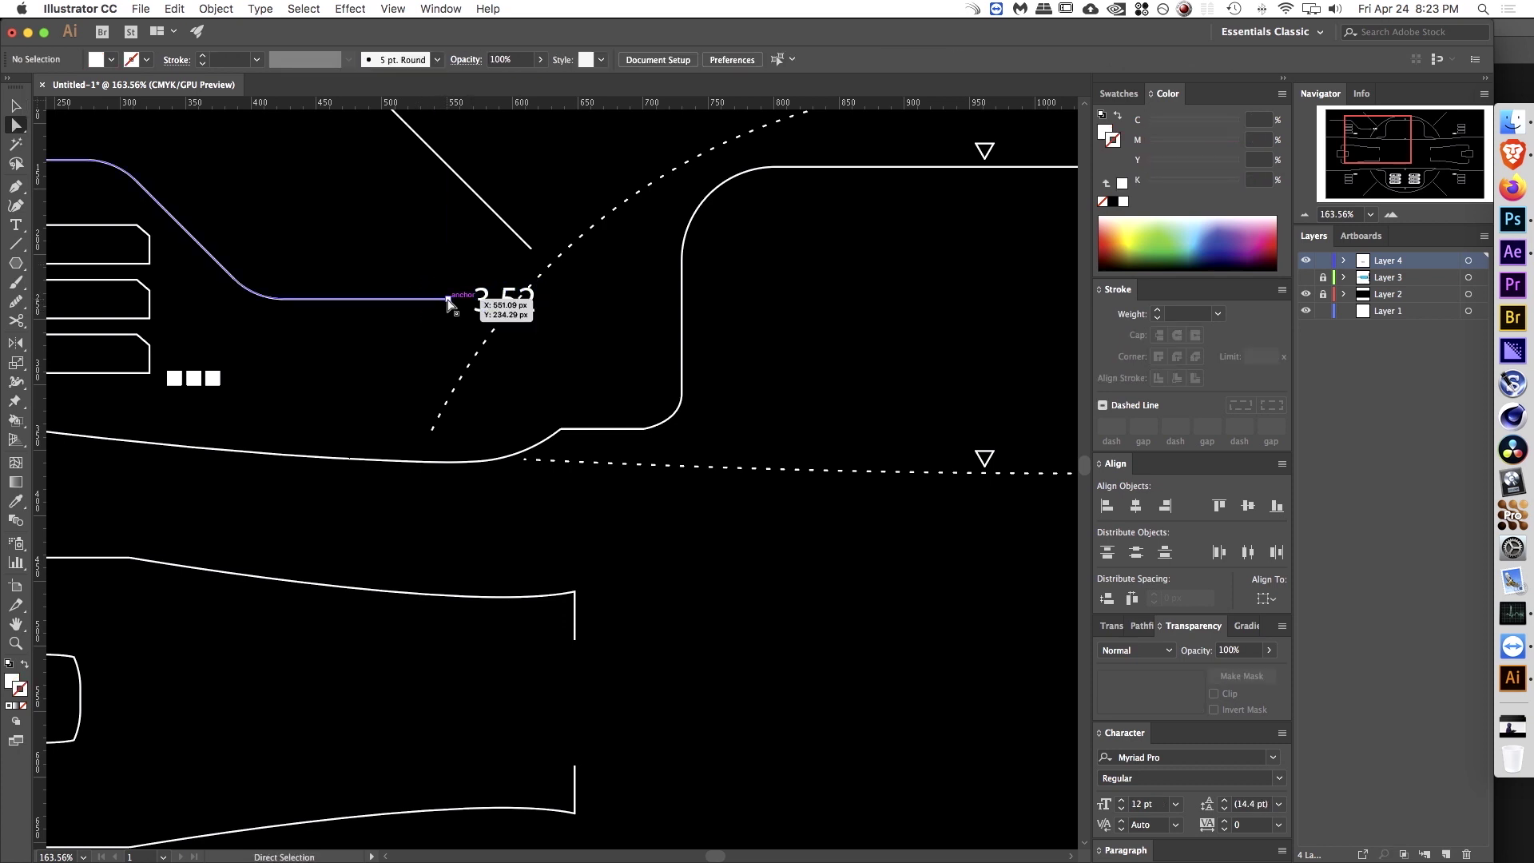
key(super+shift+a)
mouse_move(419, 302)
mouse_down()
mouse_move(504, 304)
mouse_move(415, 276)
mouse_up()
key(v)
key(super+shift+a)
Step: Extend the curved line's outer end horizontally to the artboard's left edge
key(z)
drag(448, 280, 611, 364)
drag(590, 352, 398, 361)
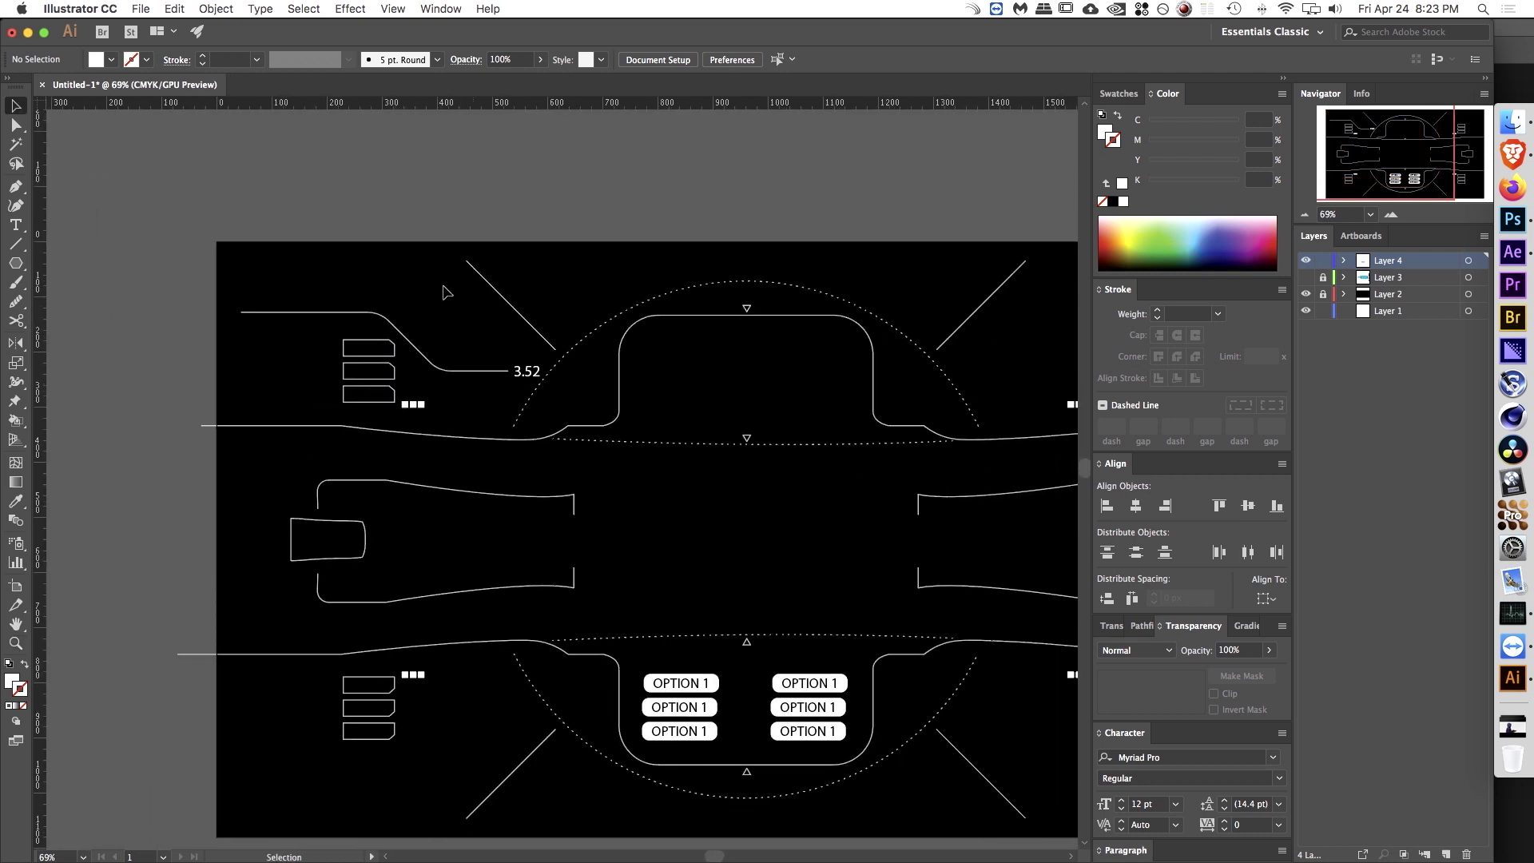
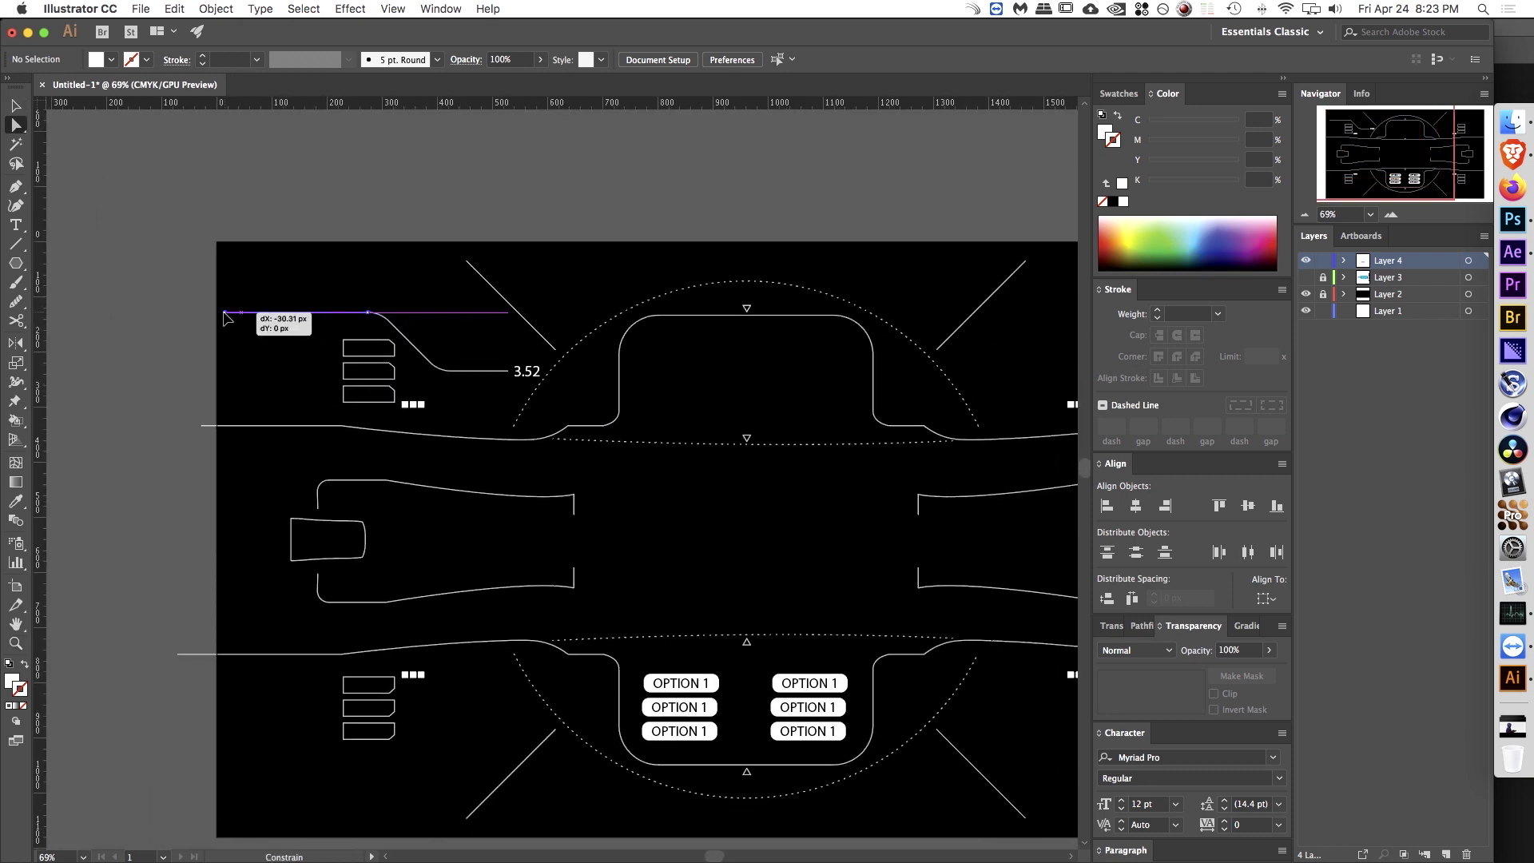
click(187, 304)
key(z)
drag(744, 384, 637, 283)
key(v)
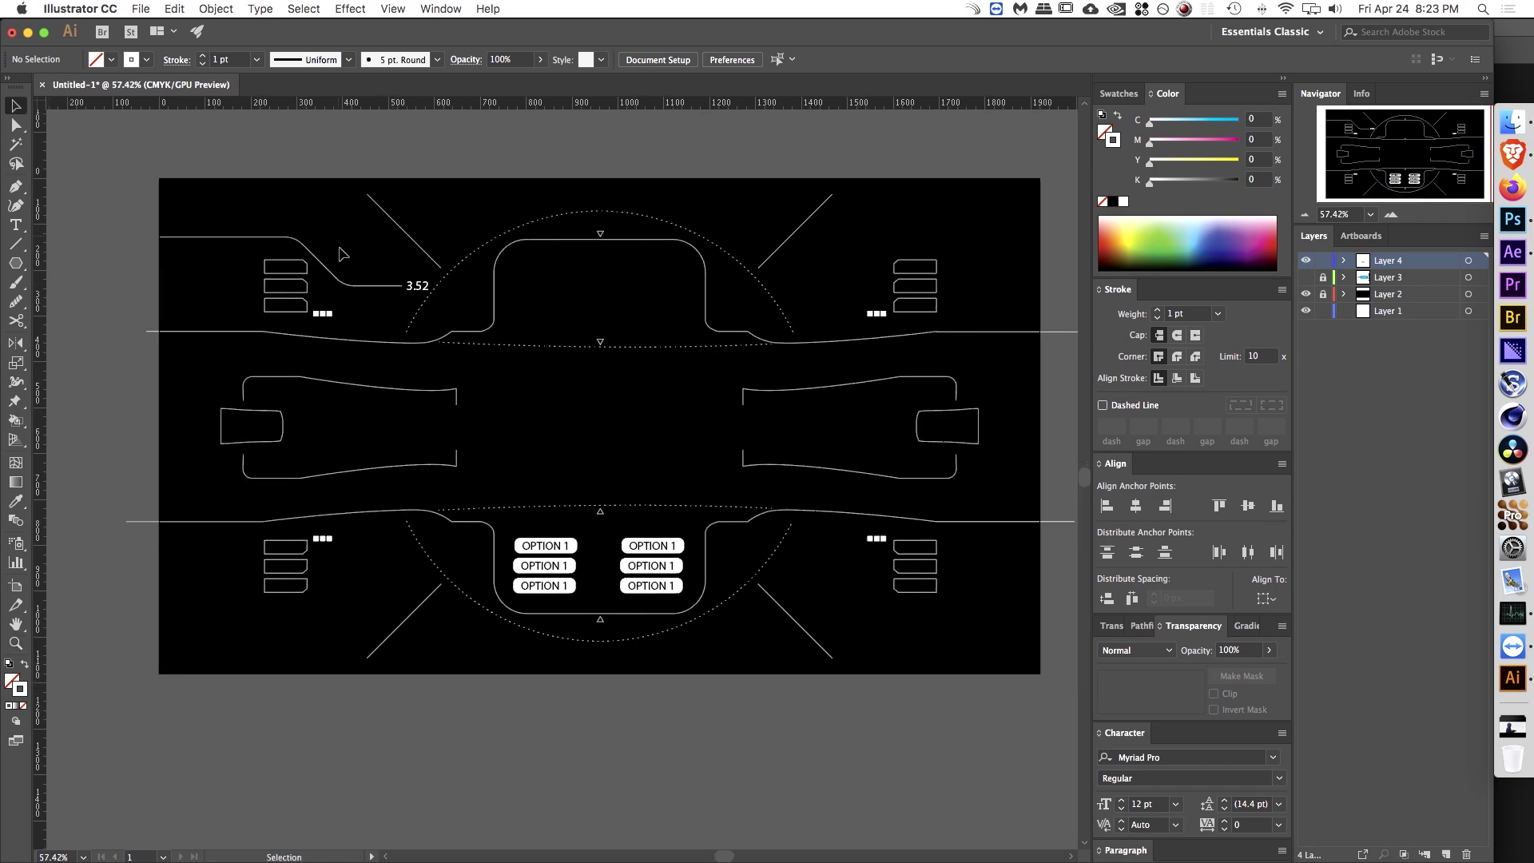
Step: Duplicate the curved line, reflect the copy horizontally, and place it around the upper-right bars against the artboard's right edge
click(319, 267)
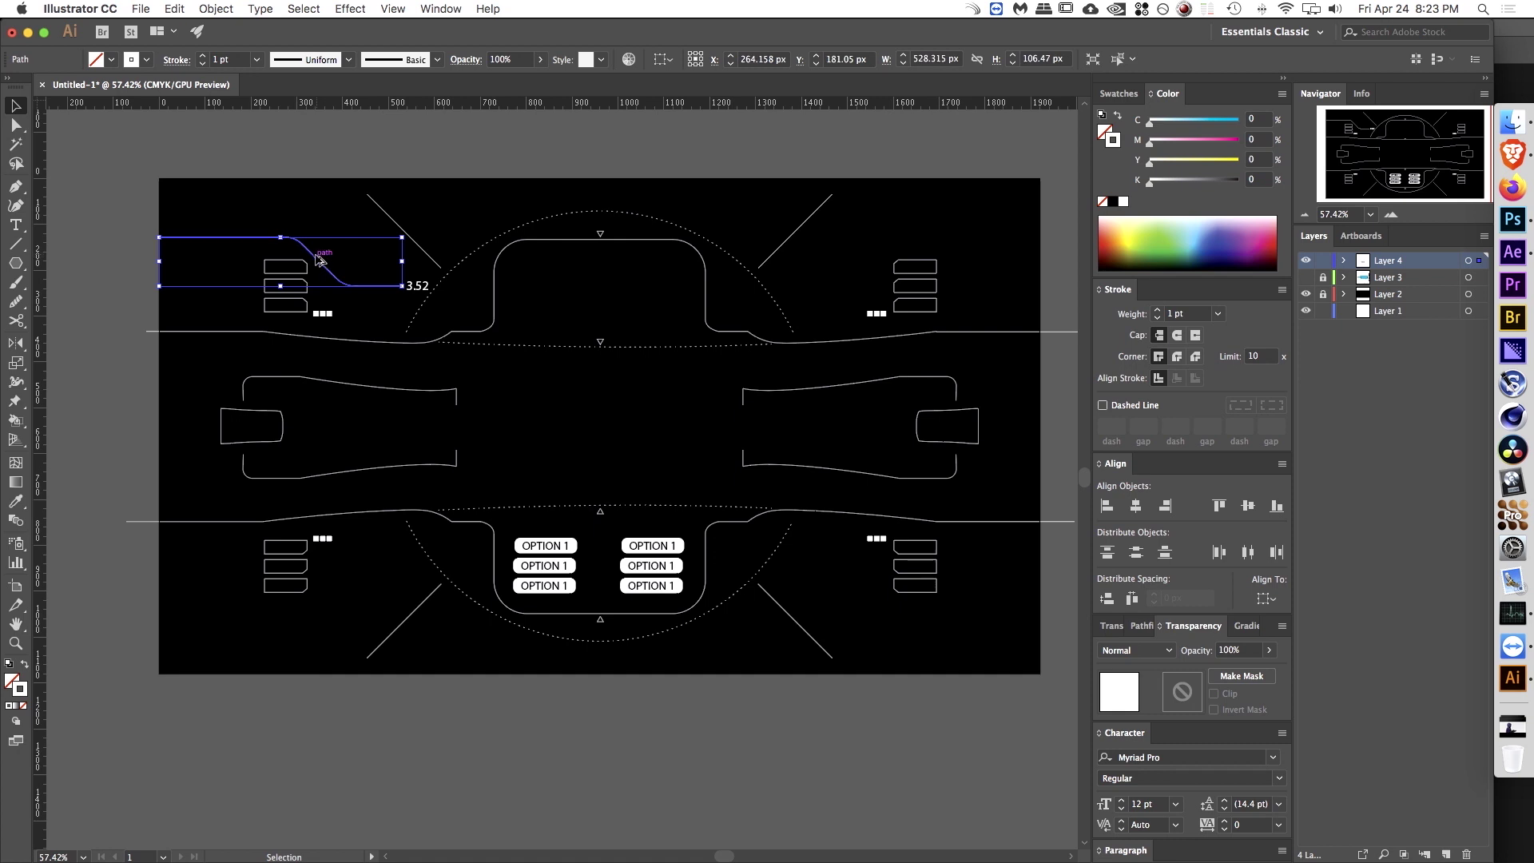
drag(319, 268, 1012, 247)
key(o)
key(v)
mouse_move(882, 263)
mouse_down()
mouse_move(861, 270)
mouse_move(874, 267)
mouse_up()
click(936, 232)
click(1012, 238)
click(983, 185)
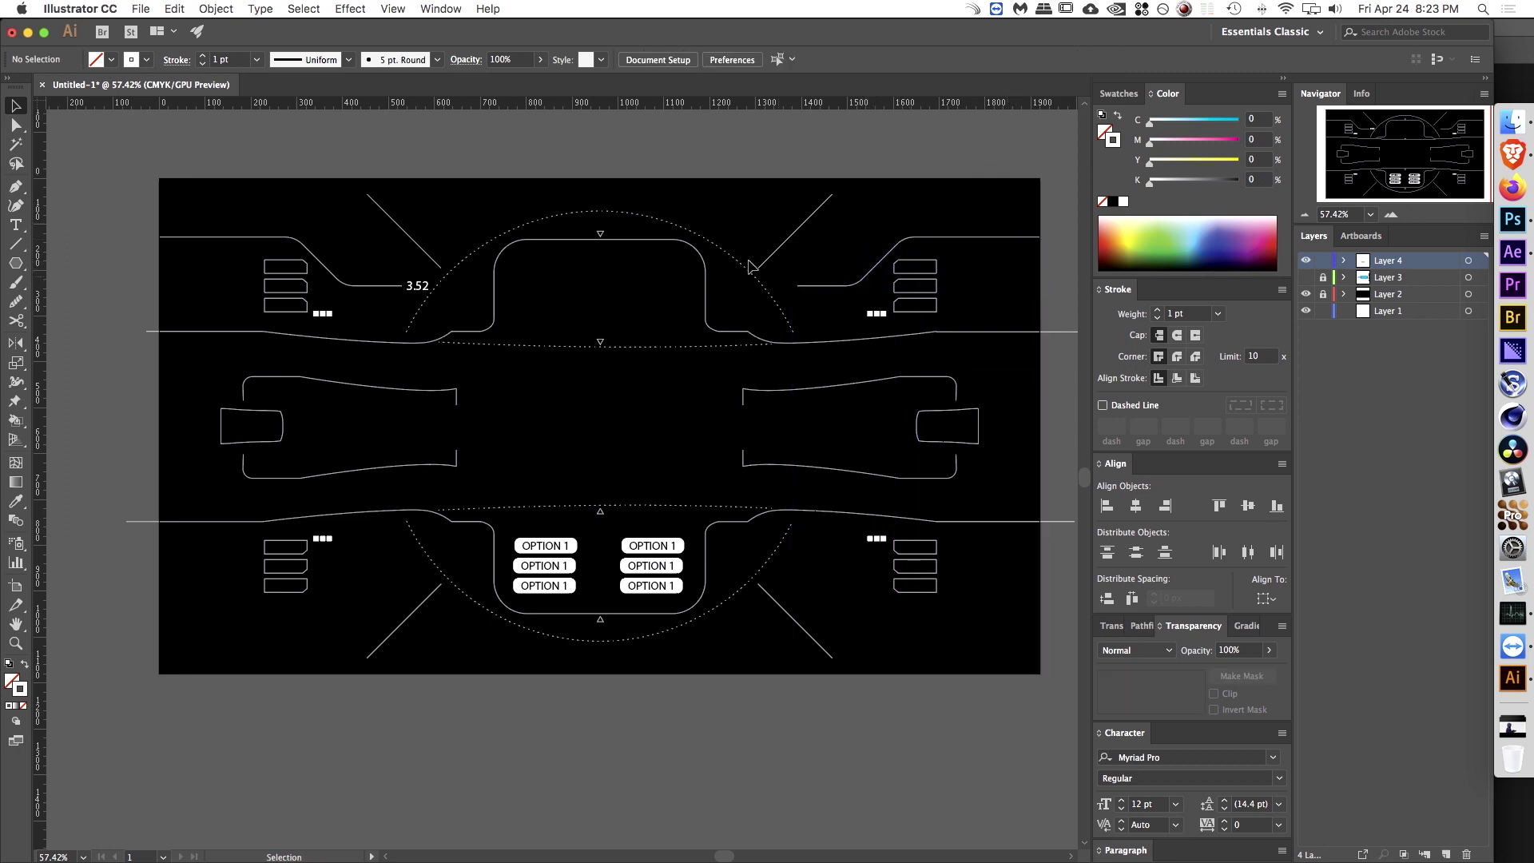
Step: Group the upper-left and upper-right curved lines
click(362, 286)
shift+click(840, 286)
key(super+g)
click(855, 248)
click(833, 288)
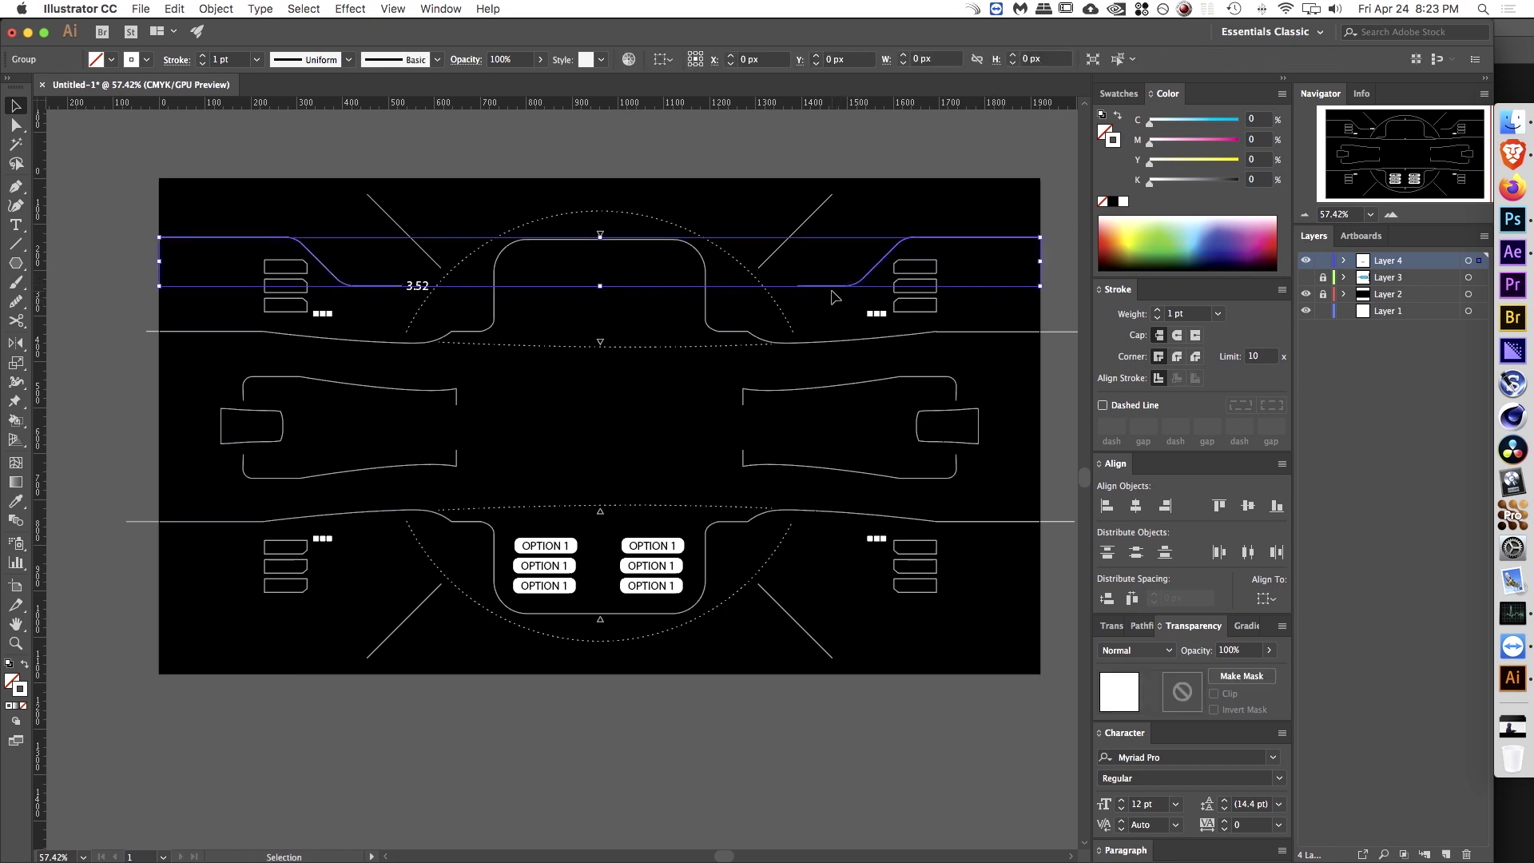
Step: Duplicate the curved-line group, reflect the copy vertically, and position it around the lower sets of bars
drag(839, 294, 787, 610)
key(o)
drag(693, 607, 718, 564)
key(v)
drag(828, 567, 831, 572)
click(839, 577)
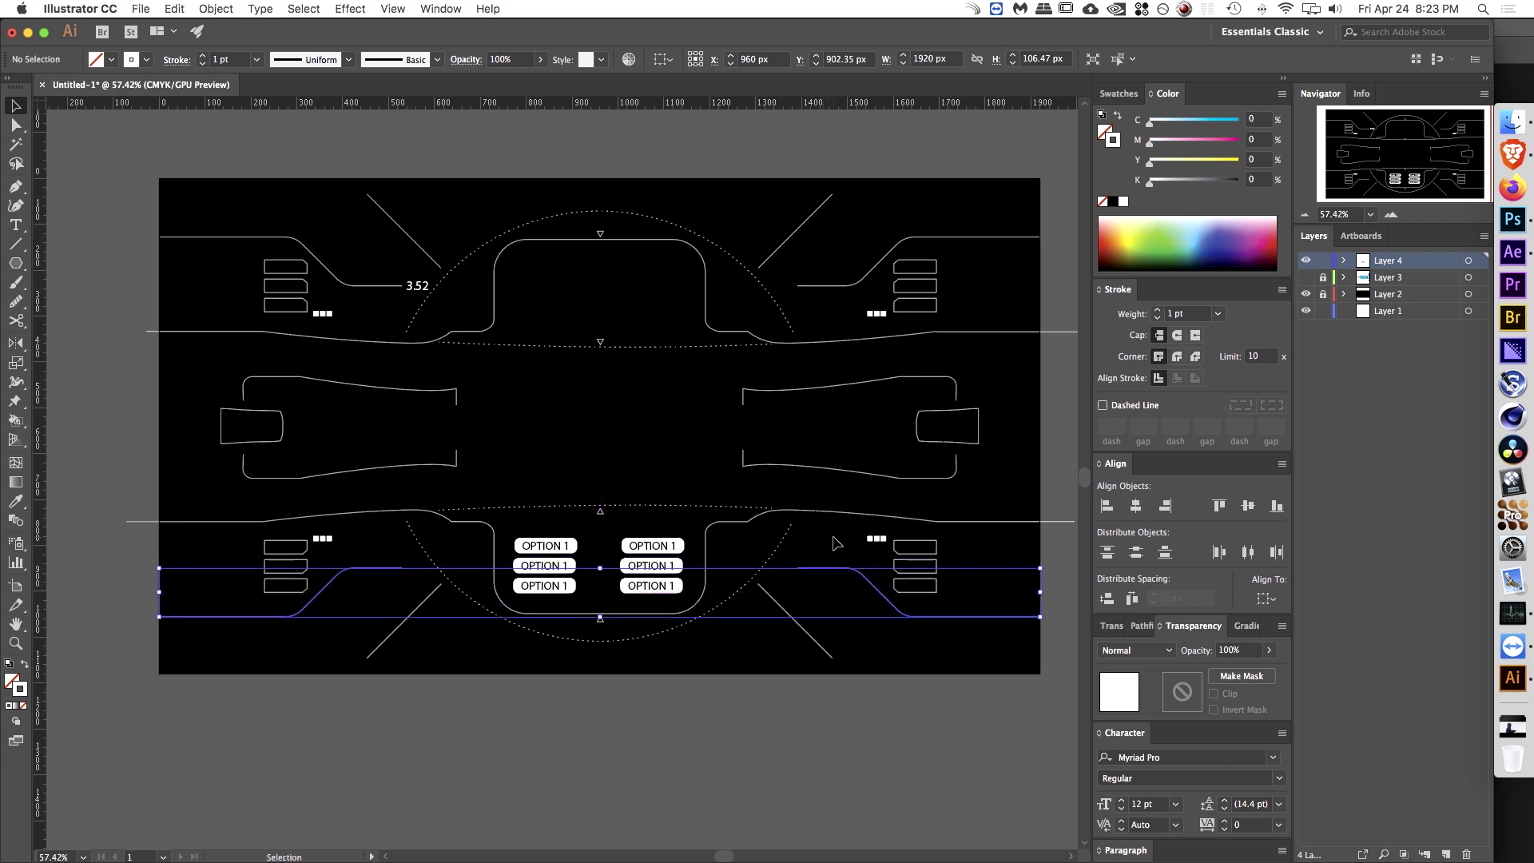
click(851, 284)
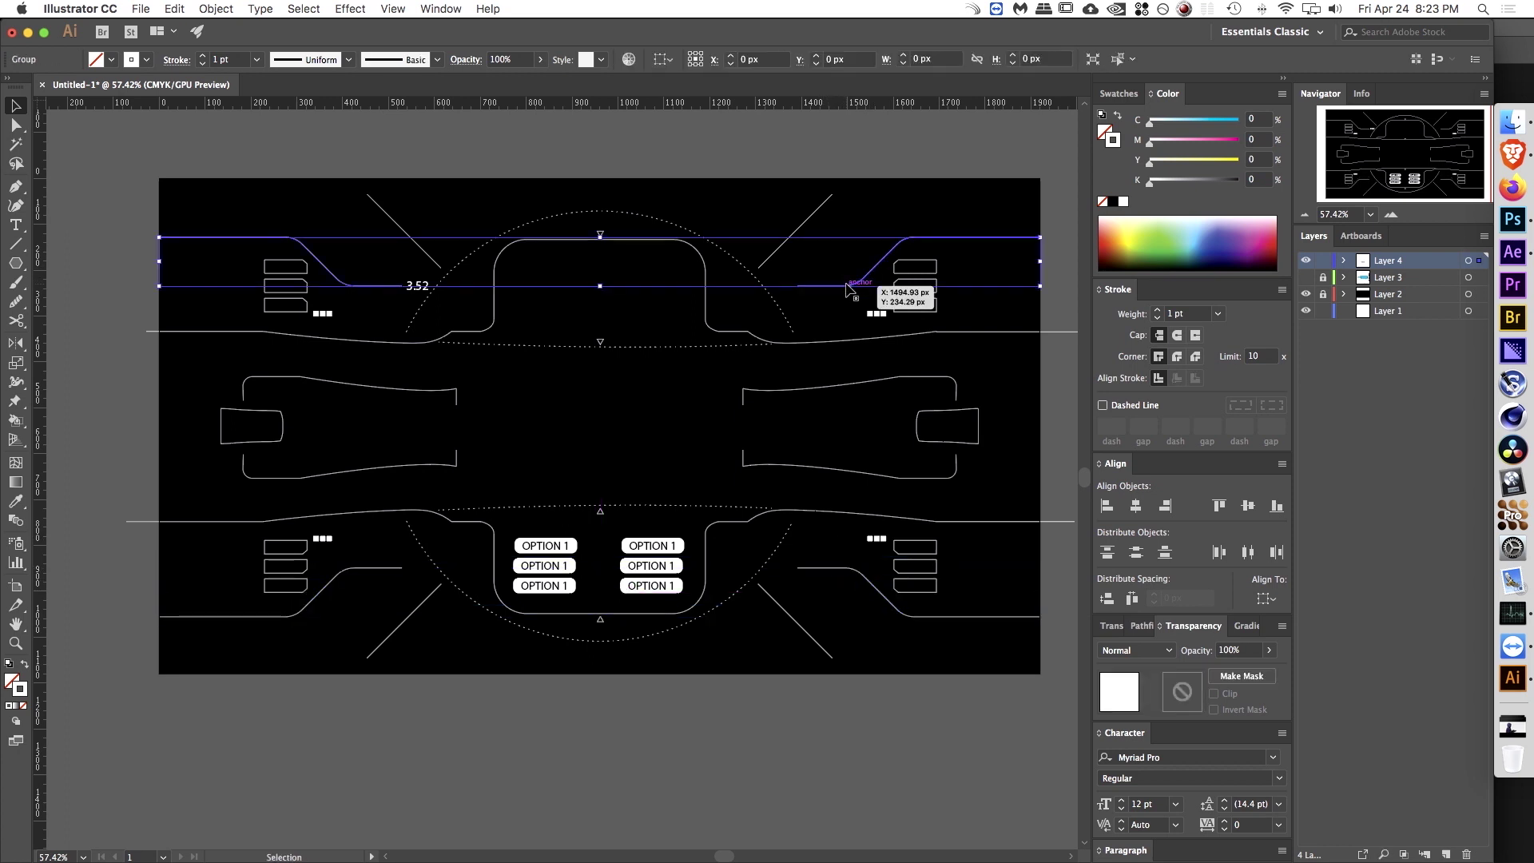
shift+click(835, 572)
key(a)
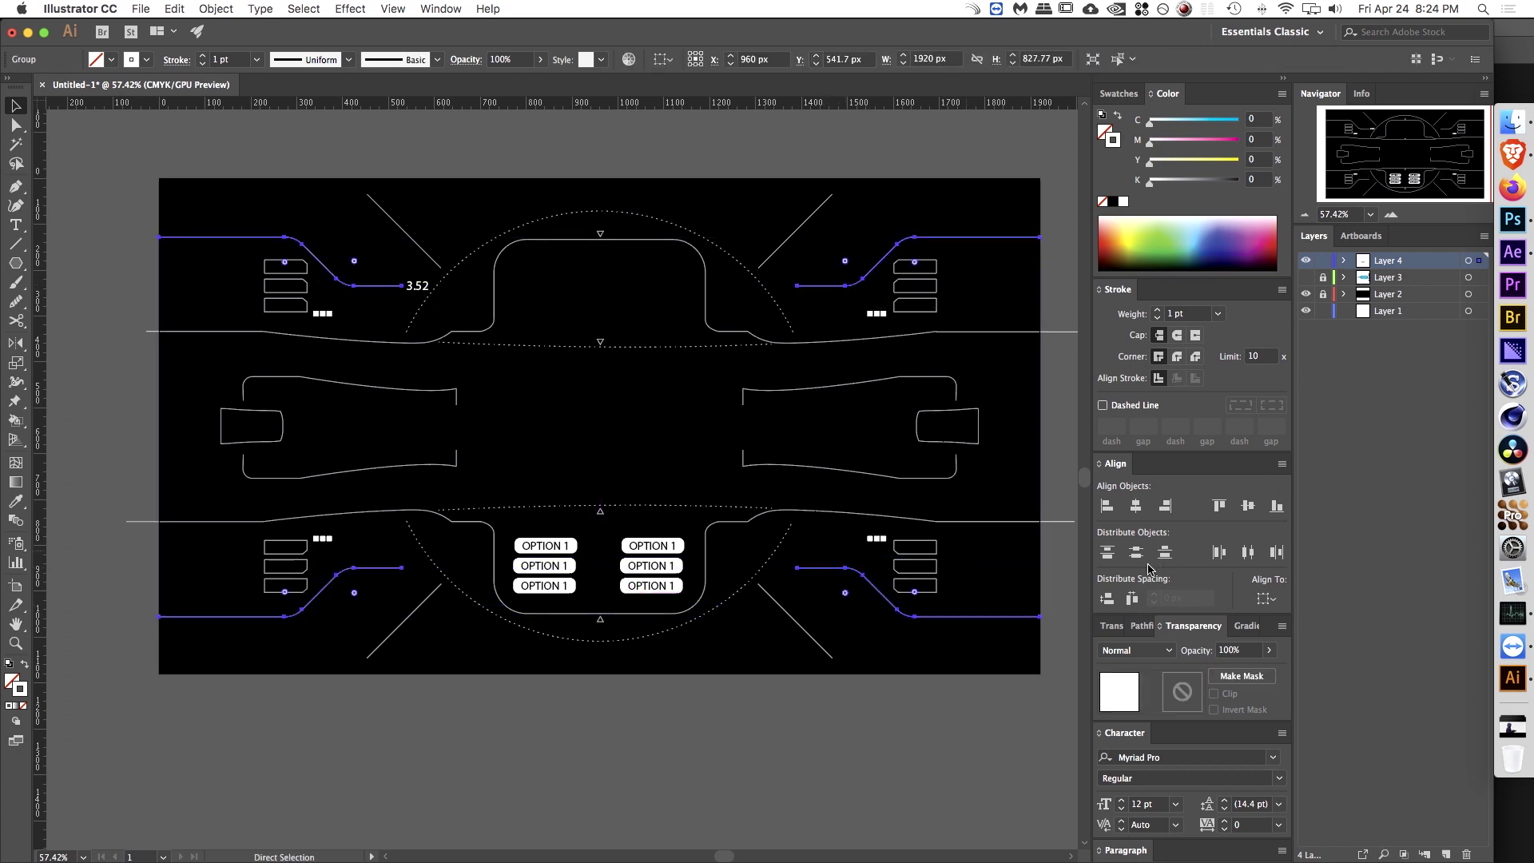
key(v)
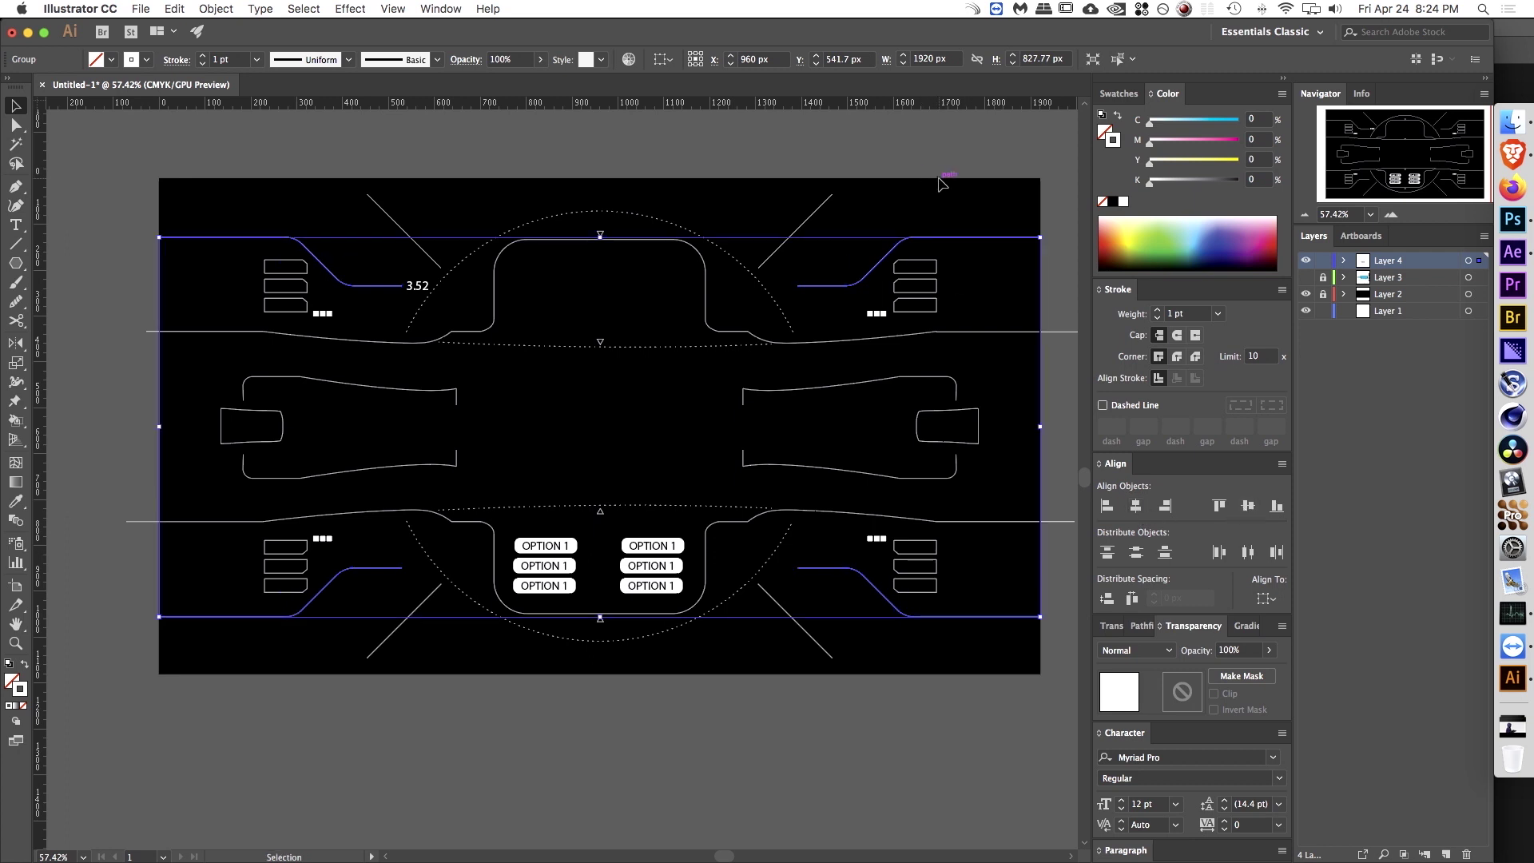
click(940, 184)
drag(609, 421, 623, 375)
drag(603, 393, 575, 457)
Step: Draw a circle about 22 px in diameter and place it at the outer end of the upper-left diagonal line
drag(20, 270, 64, 302)
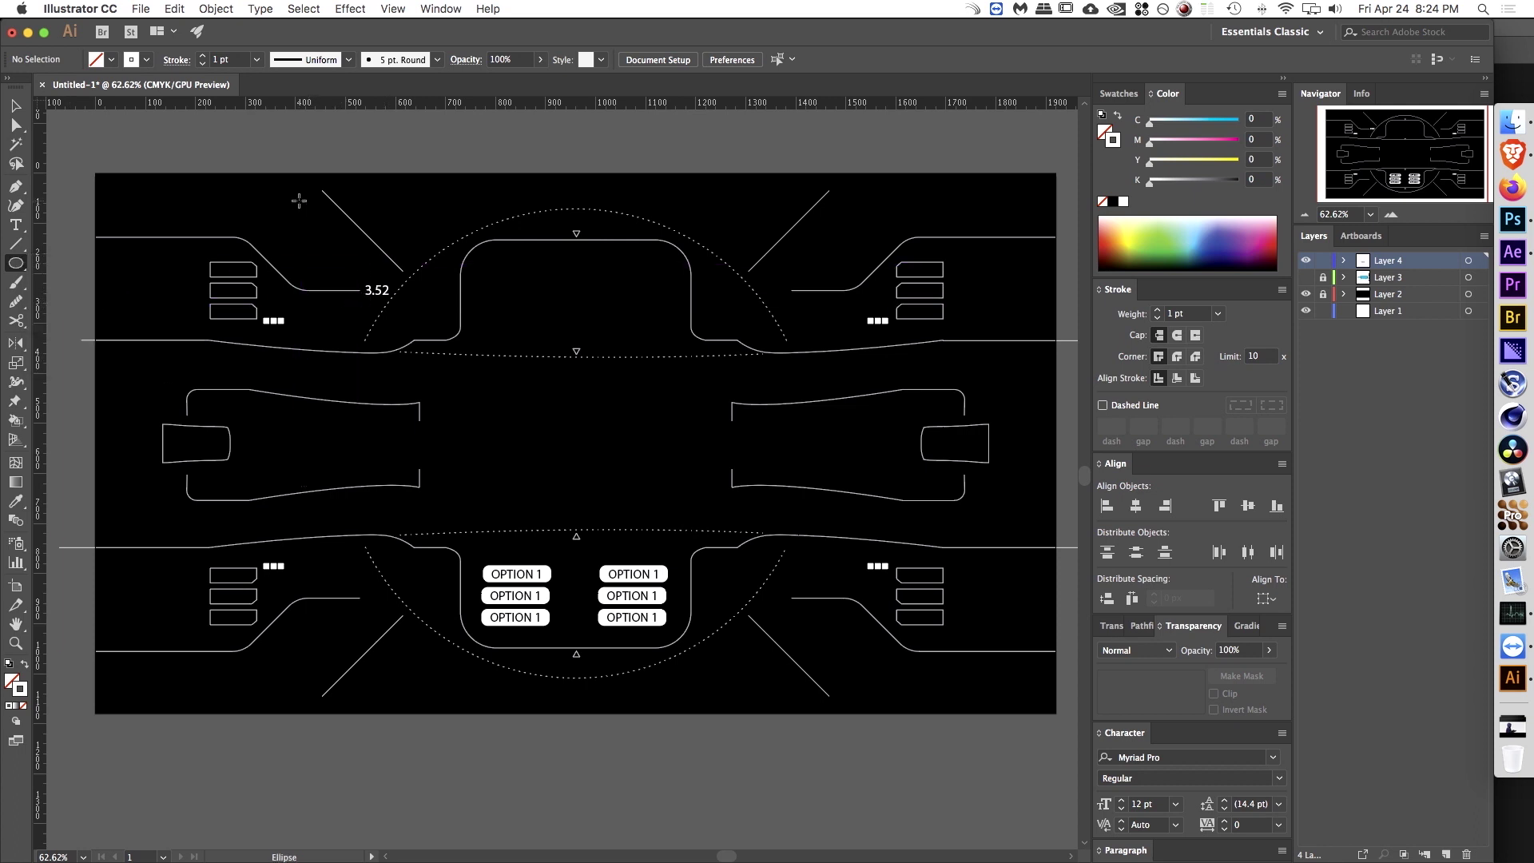
drag(312, 184, 369, 205)
drag(369, 205, 541, 318)
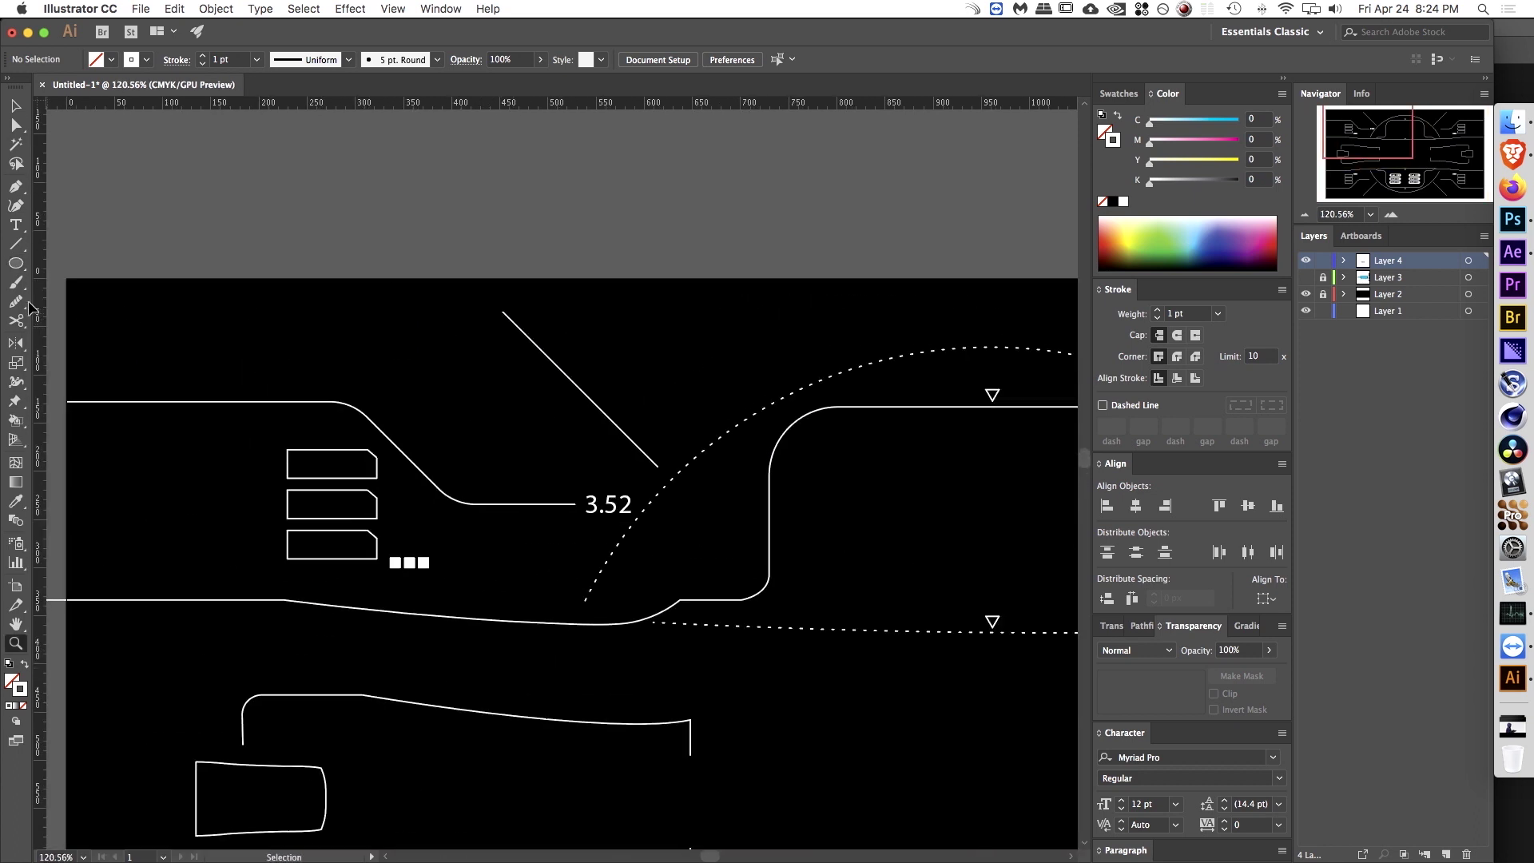
click(25, 262)
mouse_move(484, 294)
mouse_down()
mouse_move(507, 316)
mouse_move(702, 284)
mouse_up()
key(v)
drag(489, 302, 489, 299)
click(583, 326)
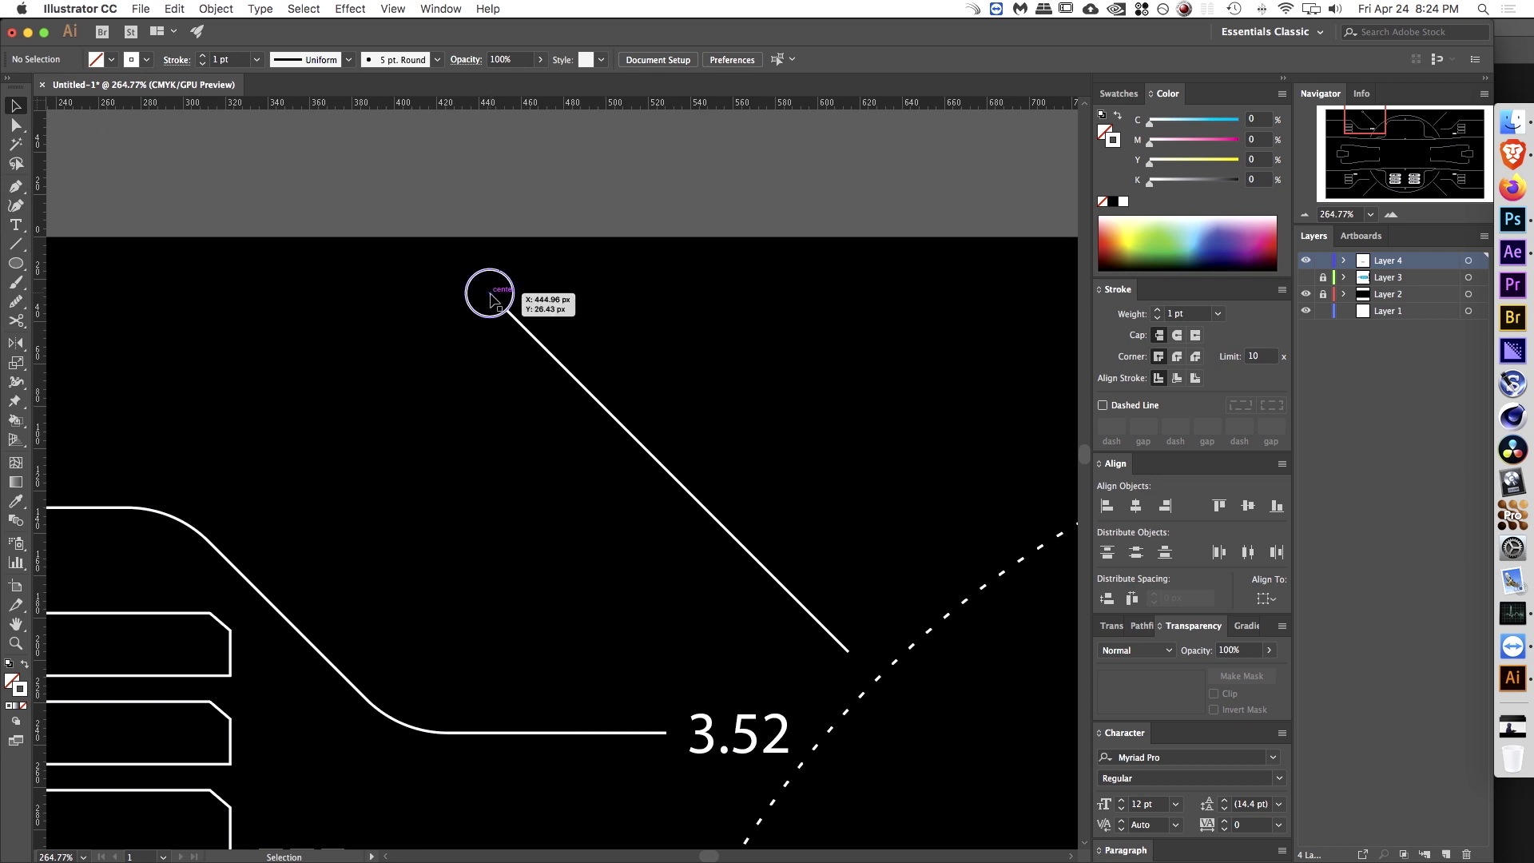
Step: Duplicate the circle onto the outer end of the upper-right diagonal line and select both circles
drag(743, 439, 451, 451)
drag(653, 417, 943, 251)
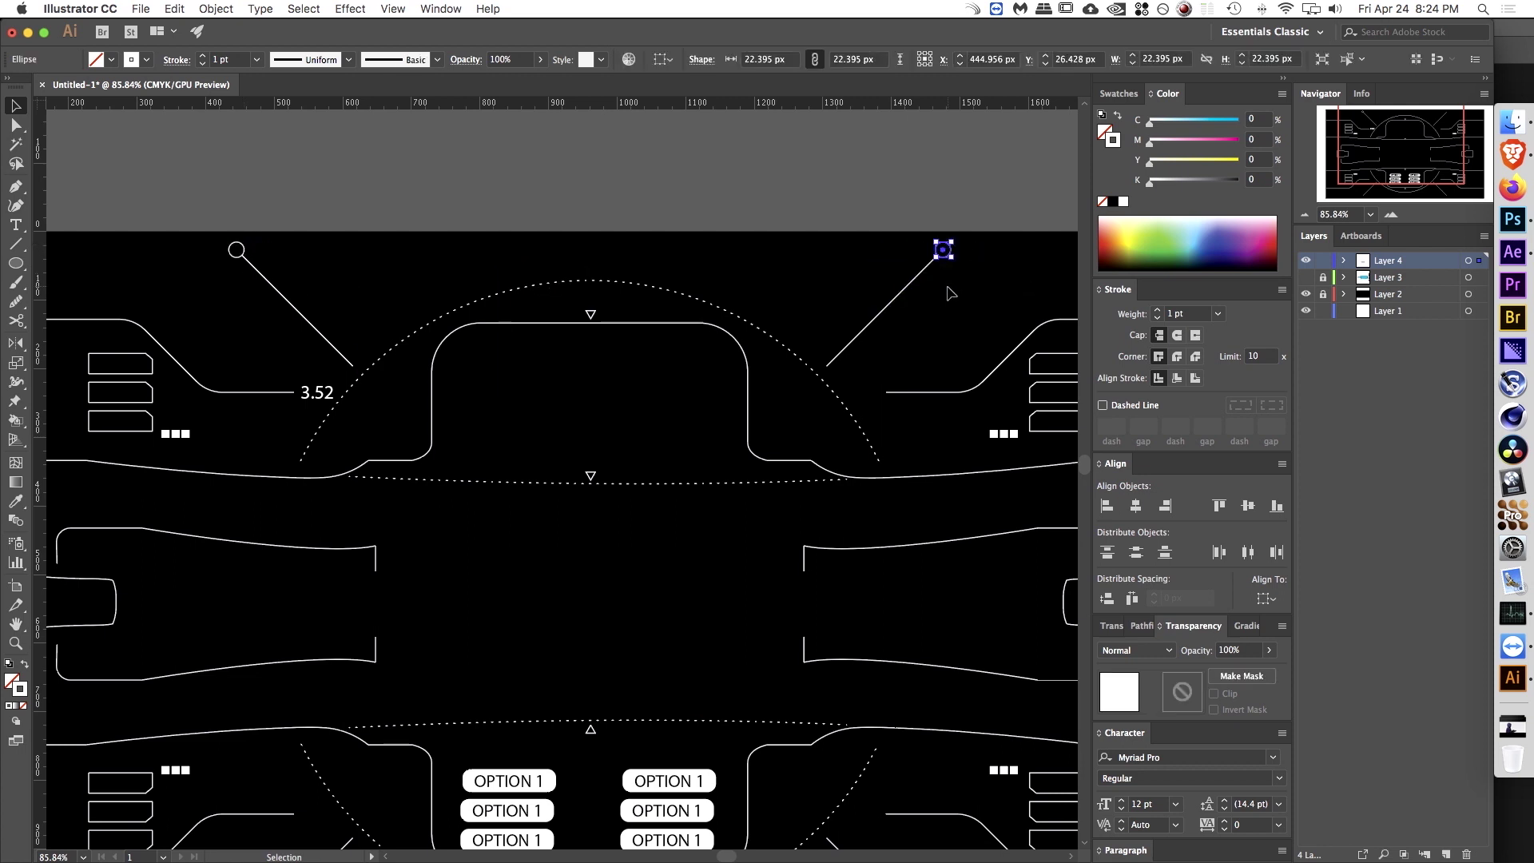
scroll(938, 308, down, 2)
shift+click(225, 185)
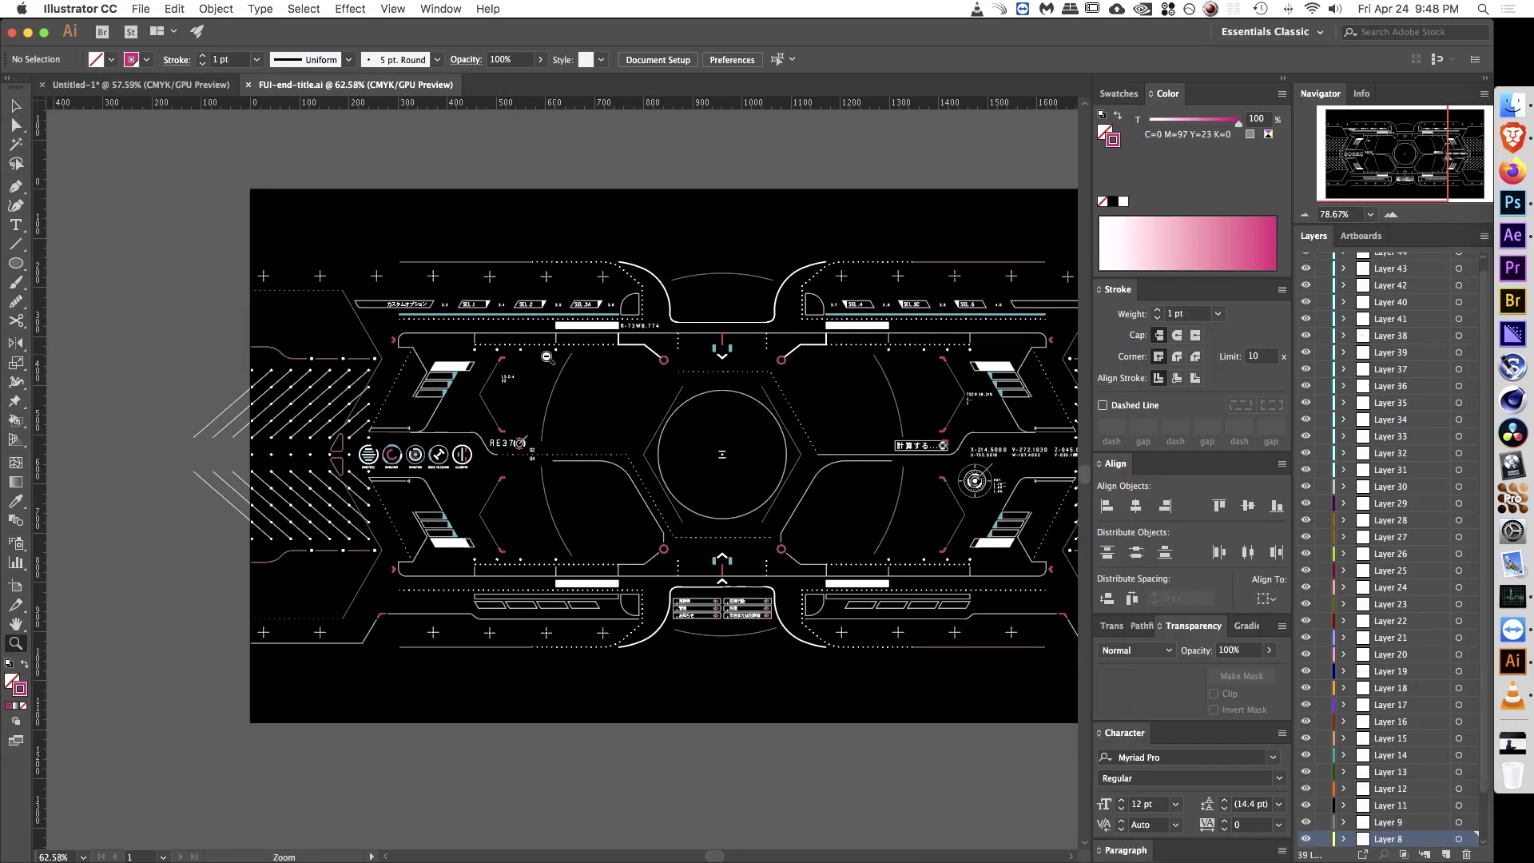
Step: Toggle the visibility of the upper layers, Layer 35 through Layer 44, off and back on to examine what each holds
drag(546, 357, 530, 357)
drag(531, 357, 373, 339)
key(v)
scroll(1324, 278, up, 1)
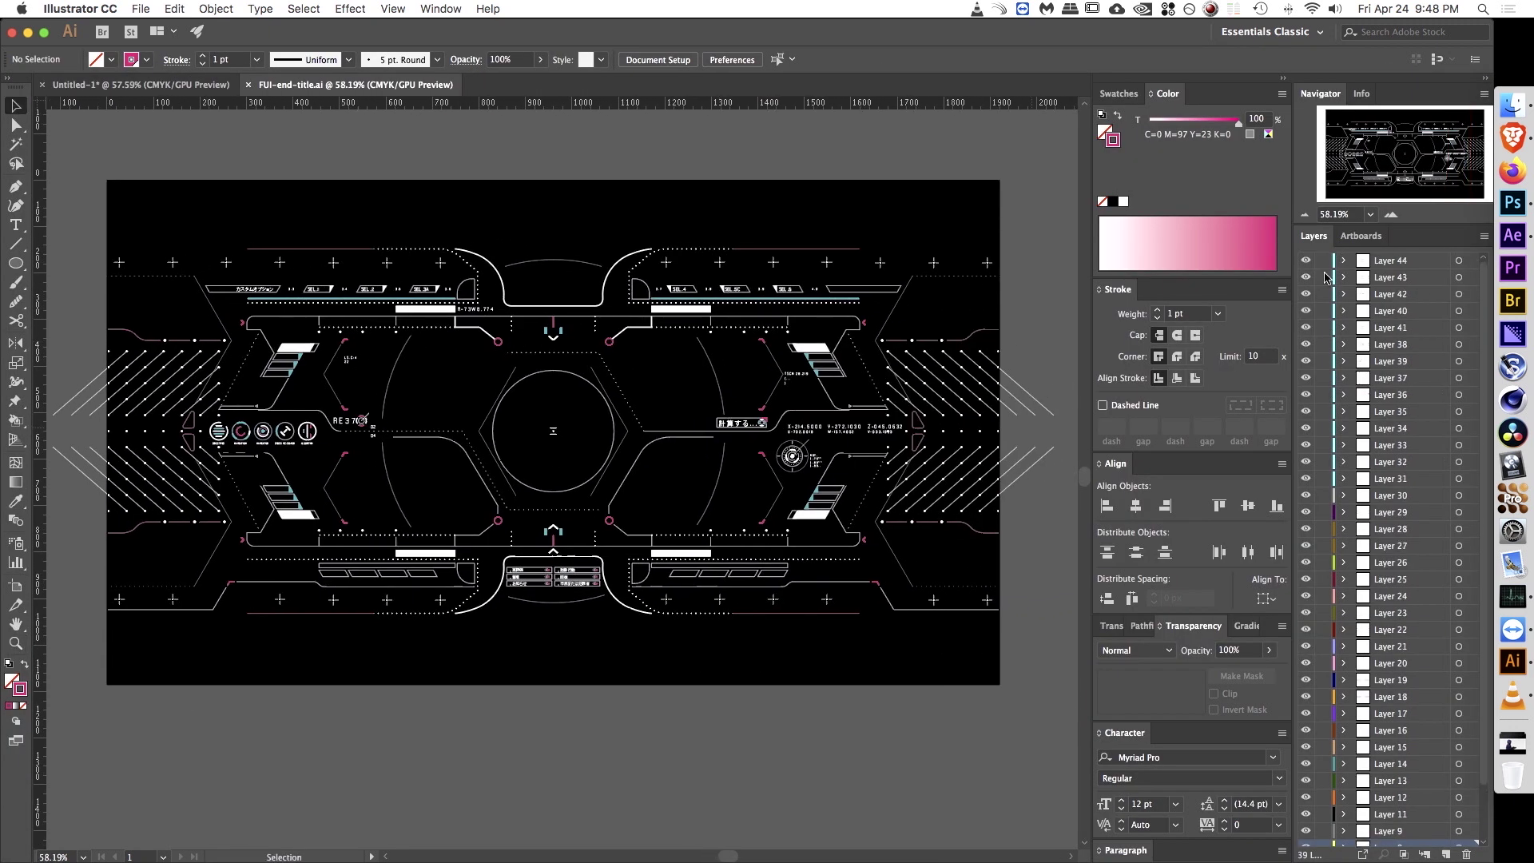
drag(1304, 350, 1308, 434)
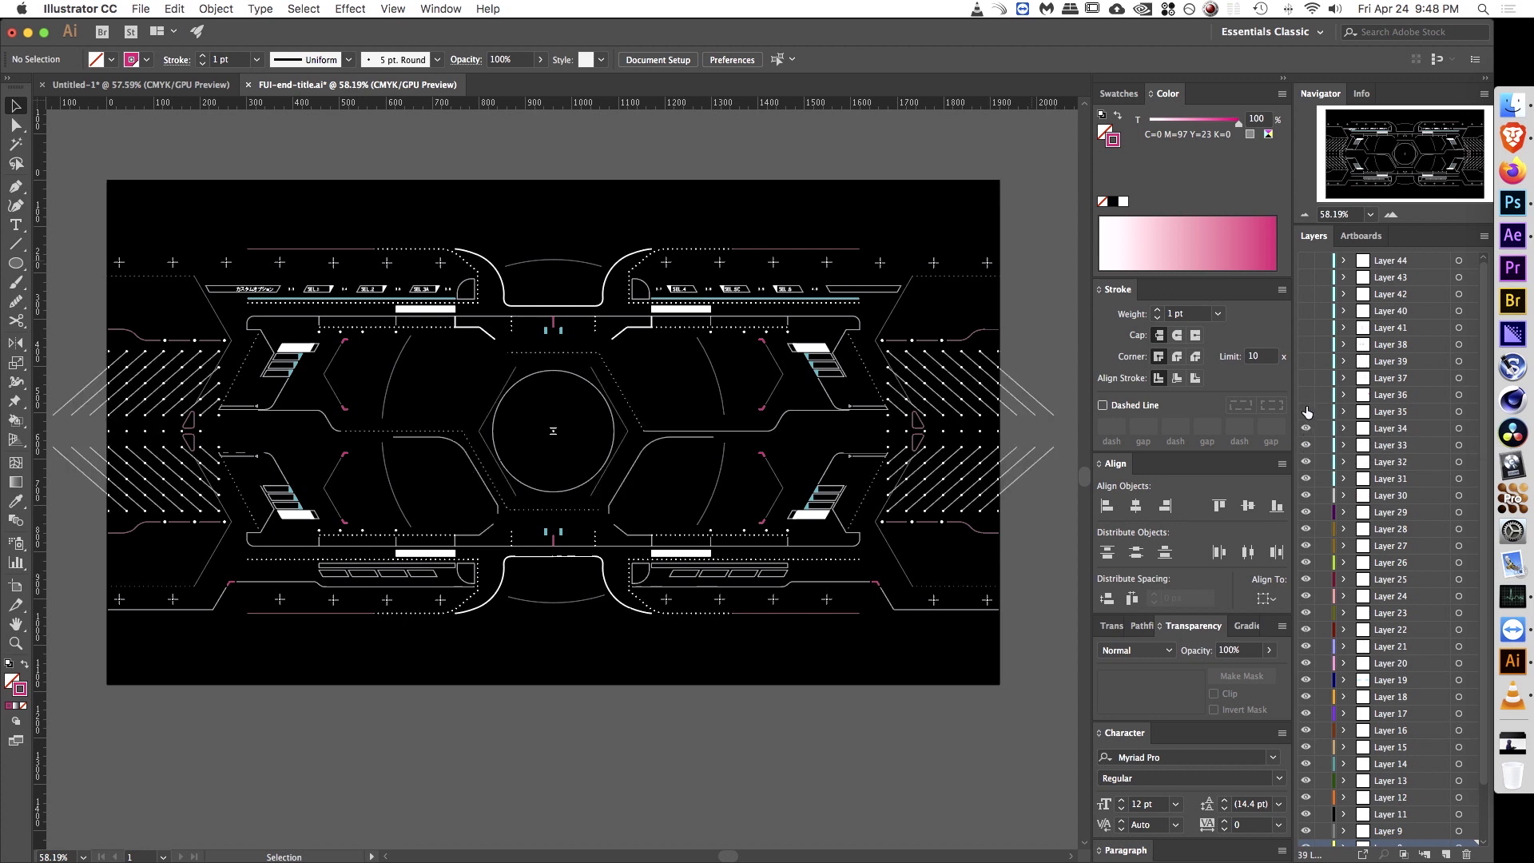
drag(1306, 407, 1303, 258)
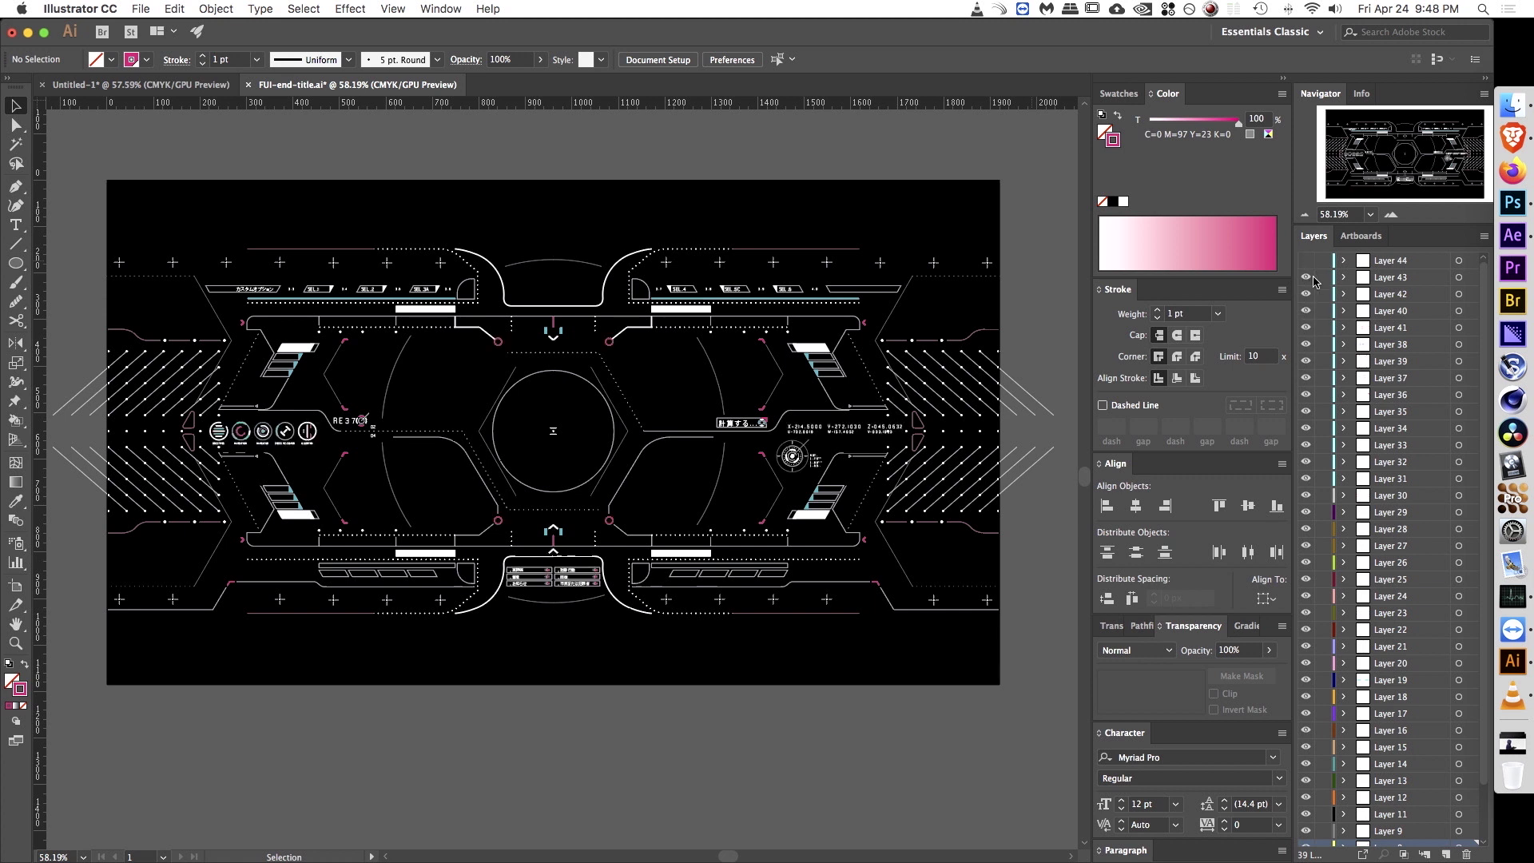
click(1305, 260)
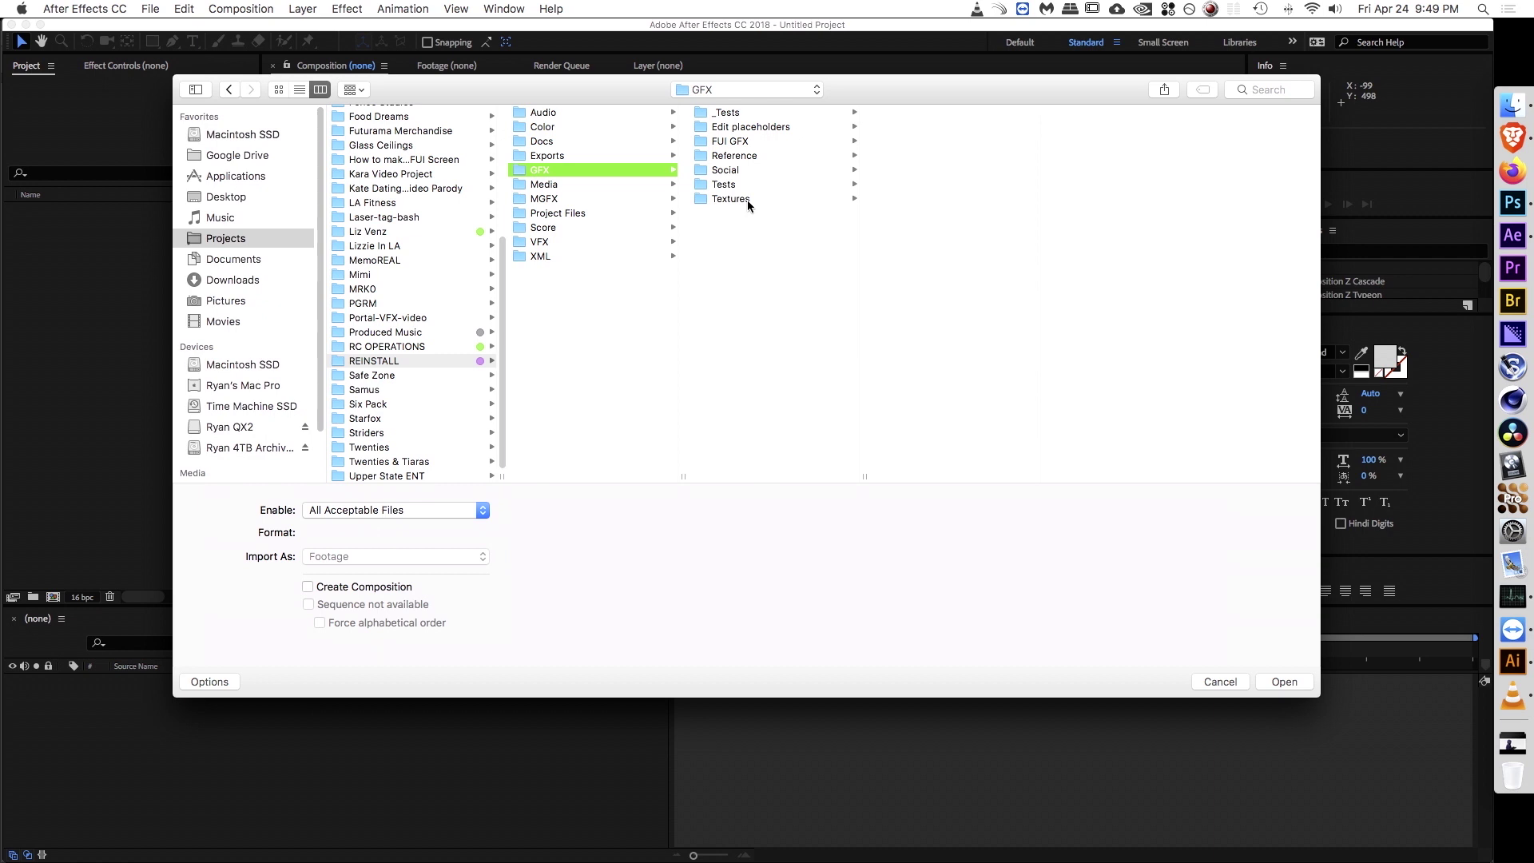
Step: In After Effects, import FUI-end-title.ai from the FUI GFX folder as a Composition with Layer Size footage dimensions
click(760, 141)
click(920, 116)
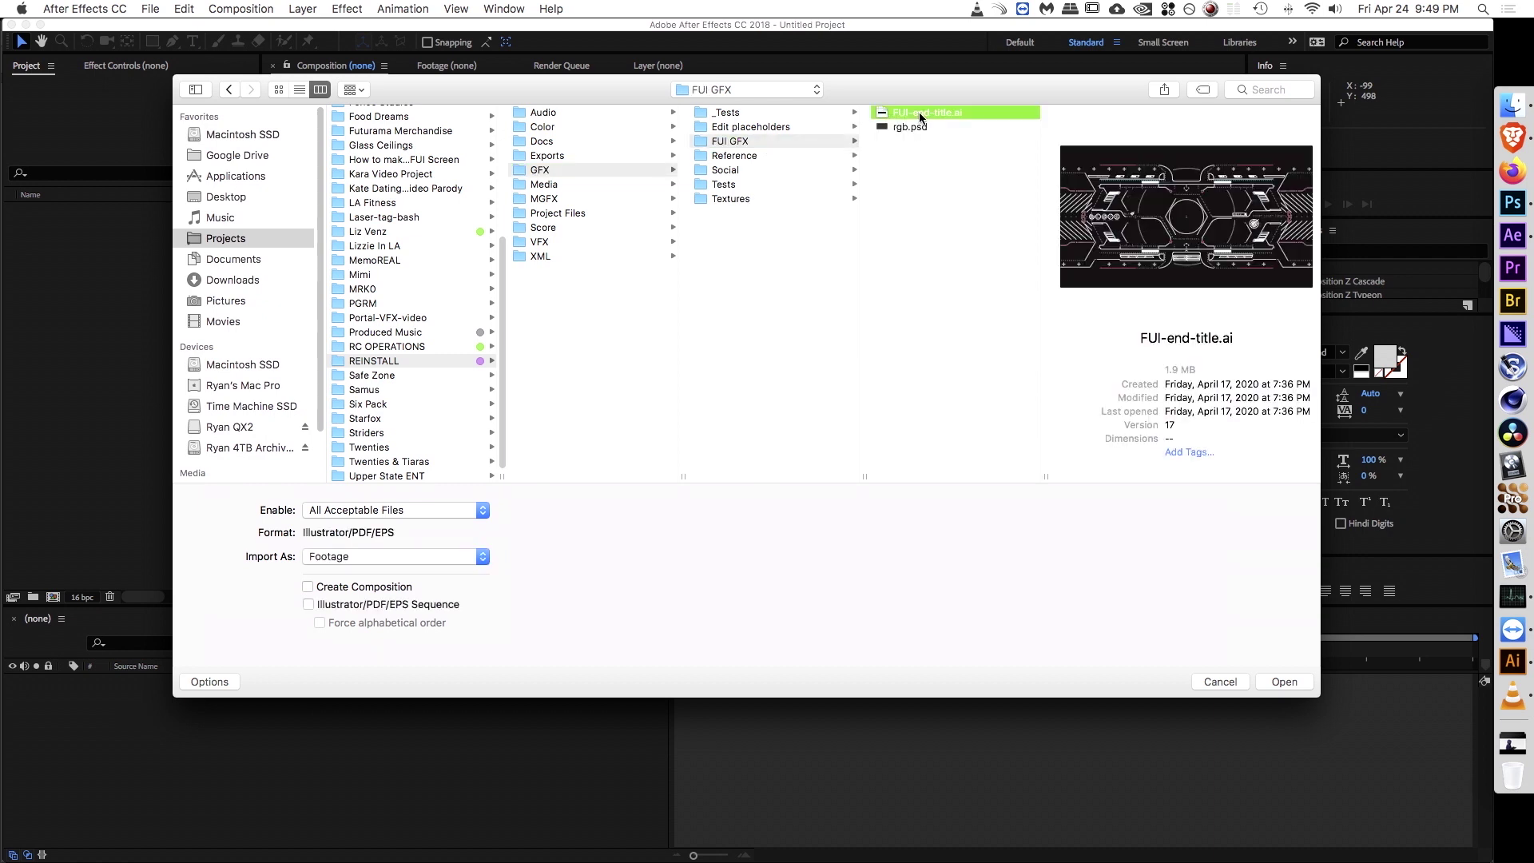
double_click(920, 117)
drag(229, 98, 798, 205)
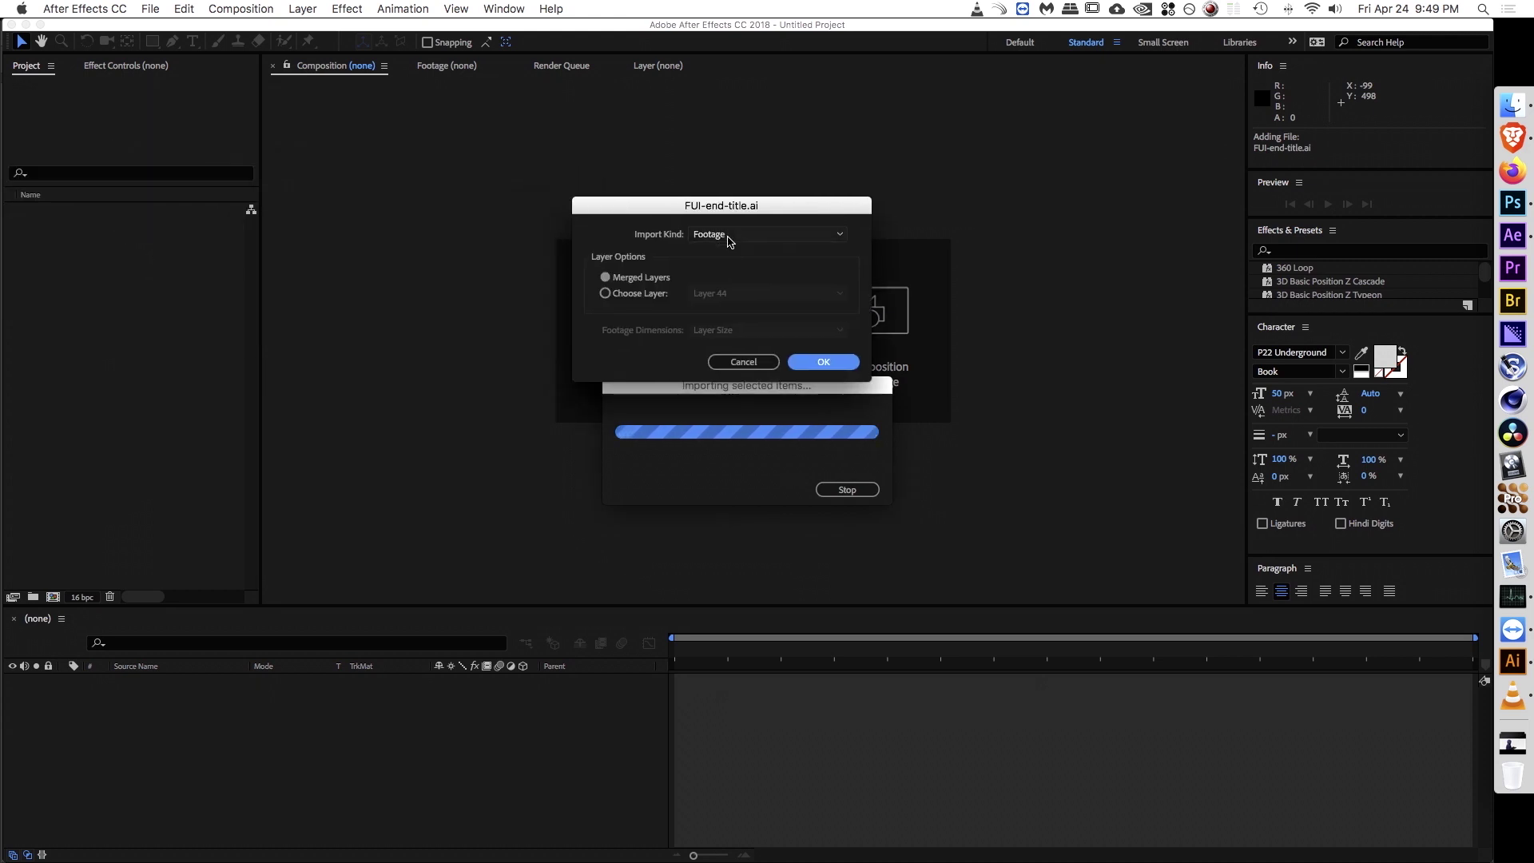
click(726, 233)
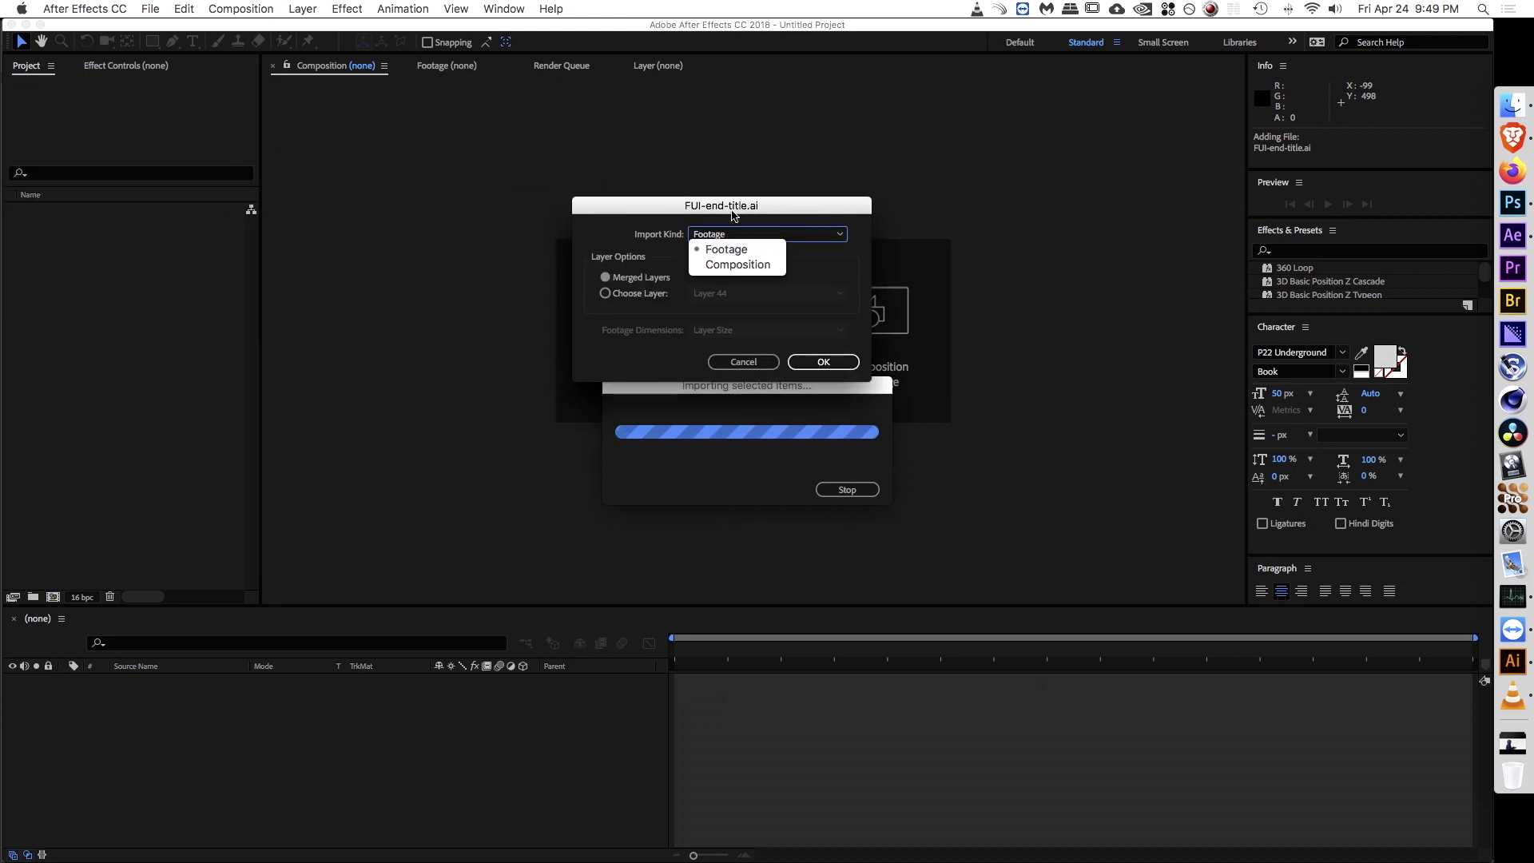
click(723, 267)
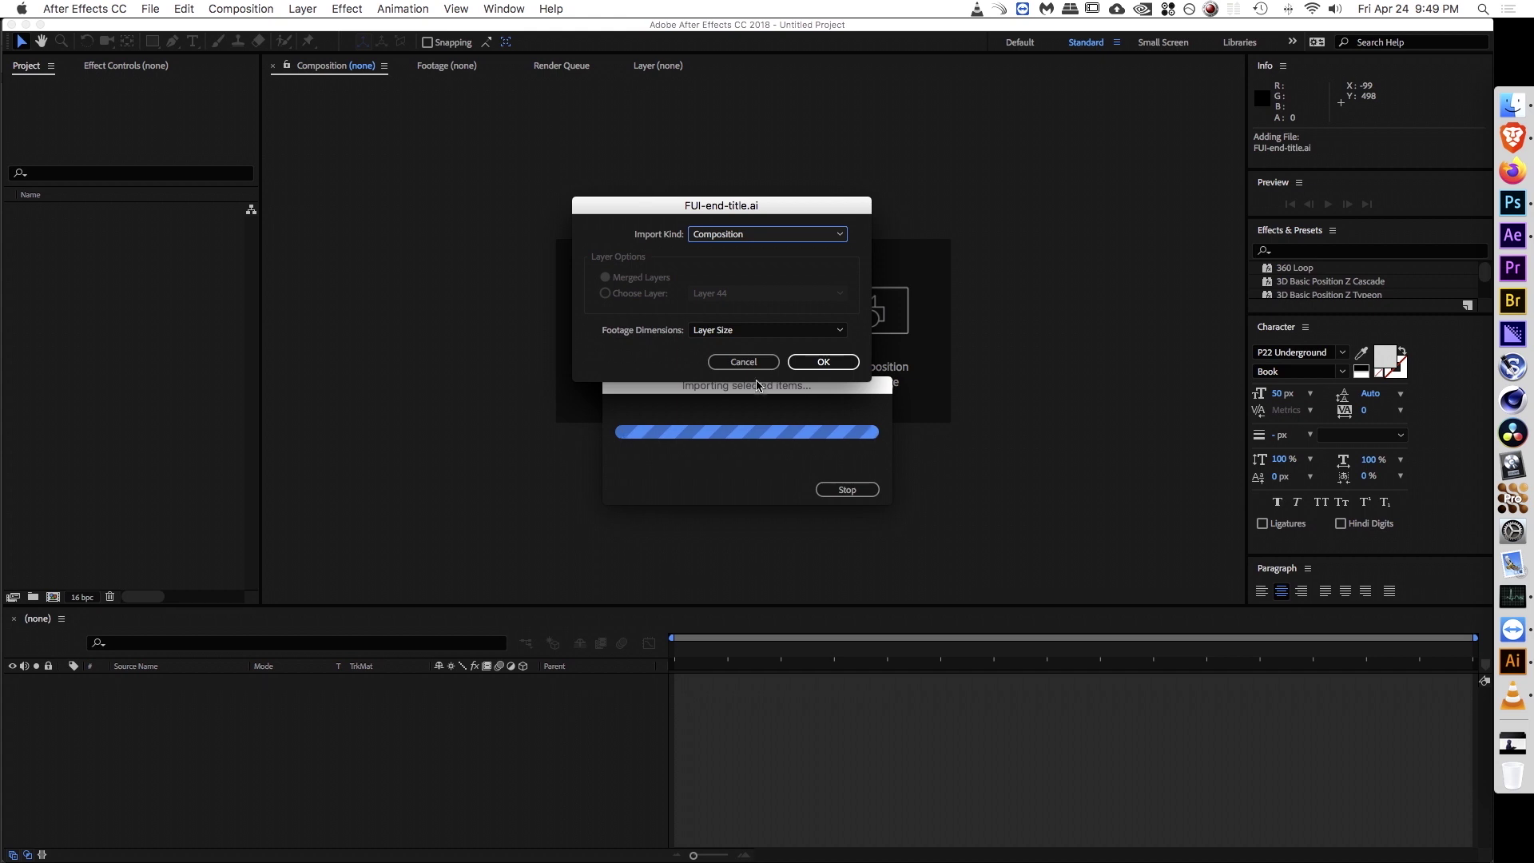
click(812, 367)
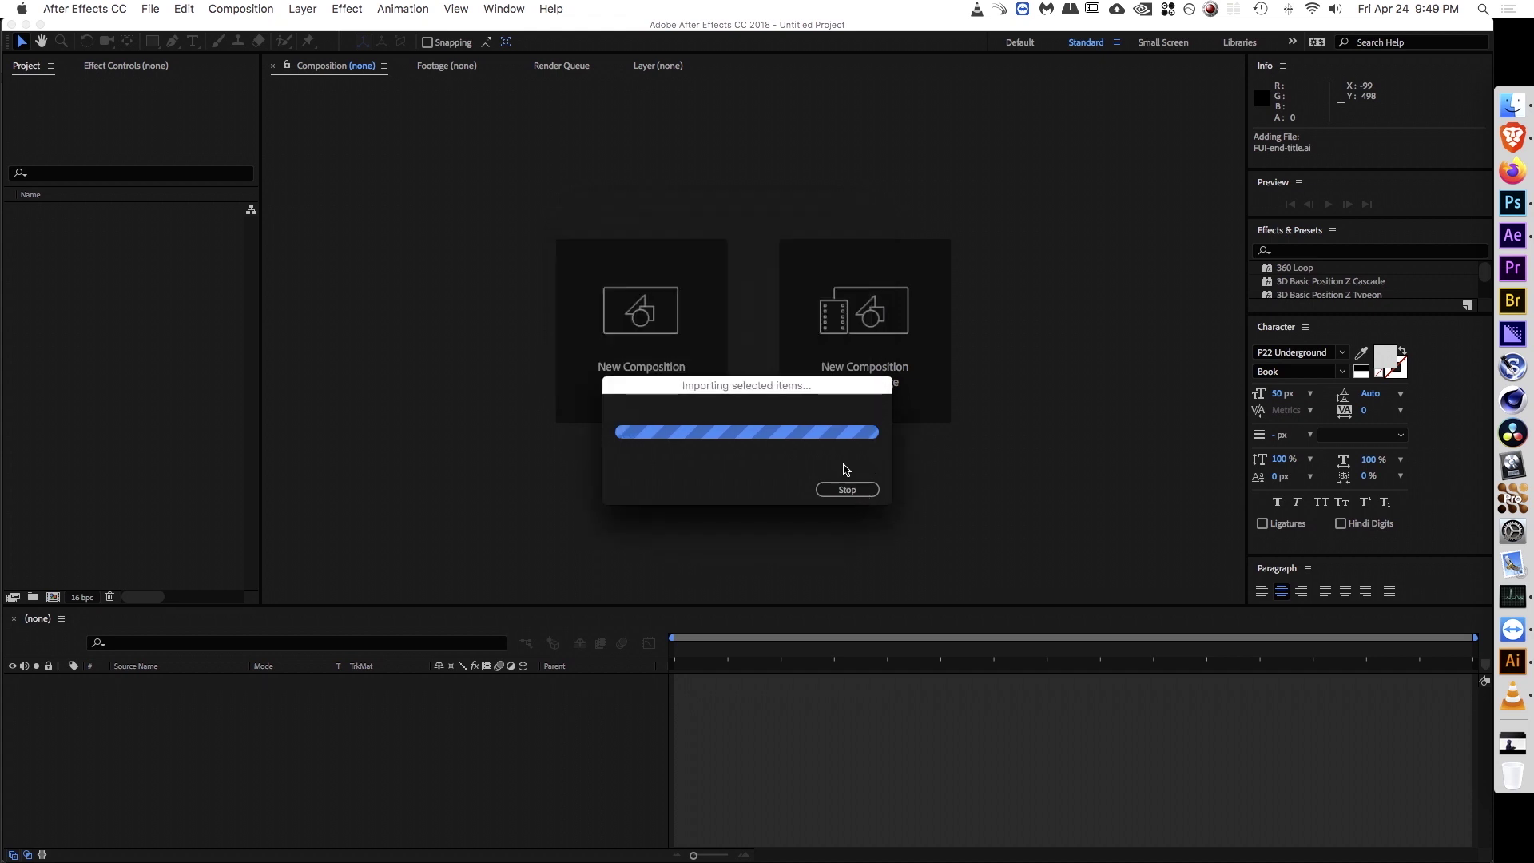
Step: Open the FUI-end-title composition and review its full layer list
double_click(39, 214)
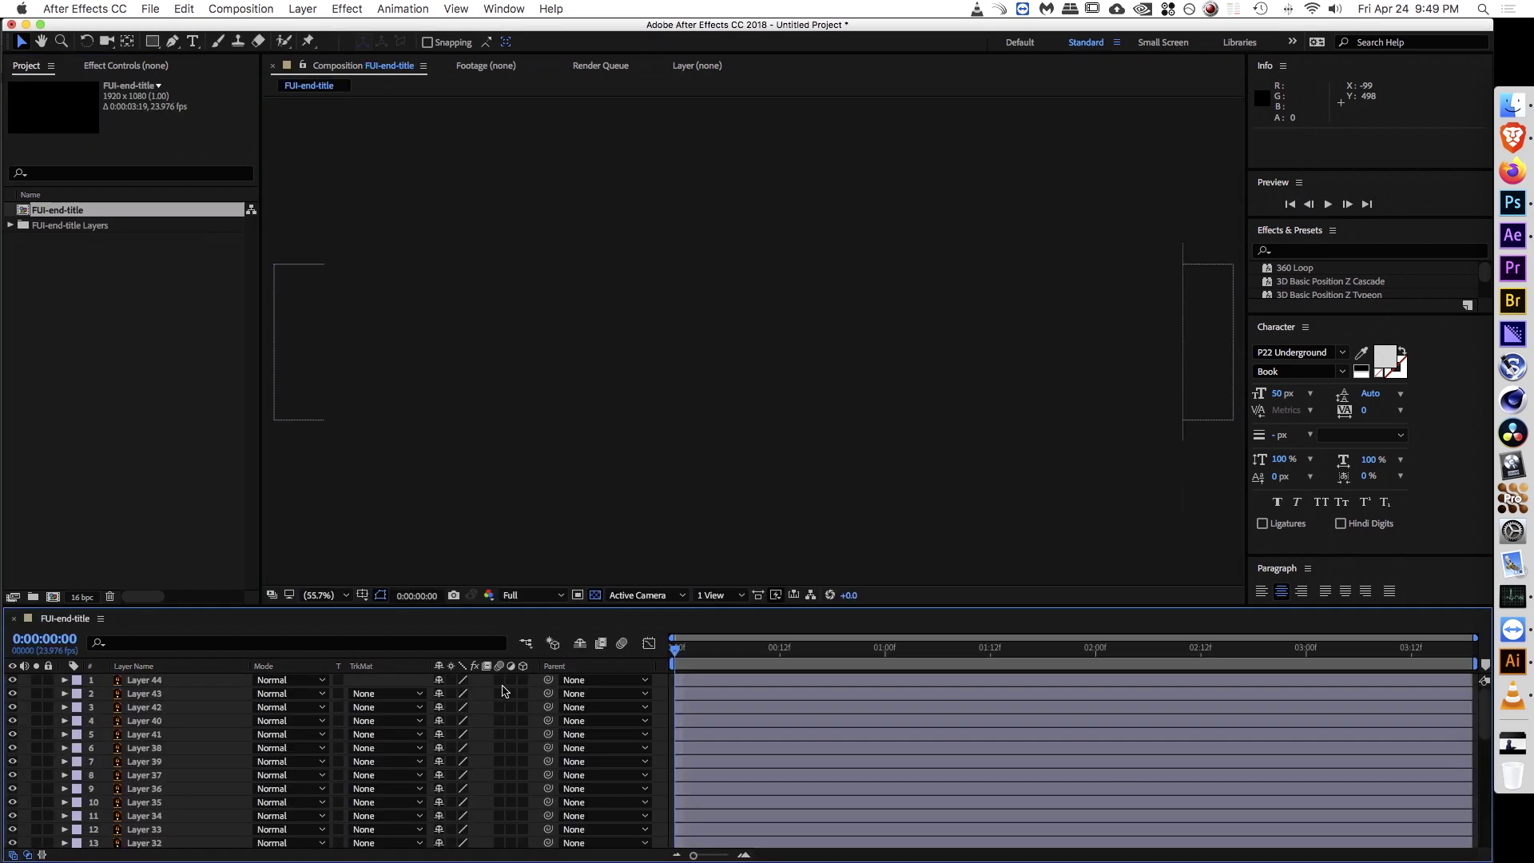
key(grave)
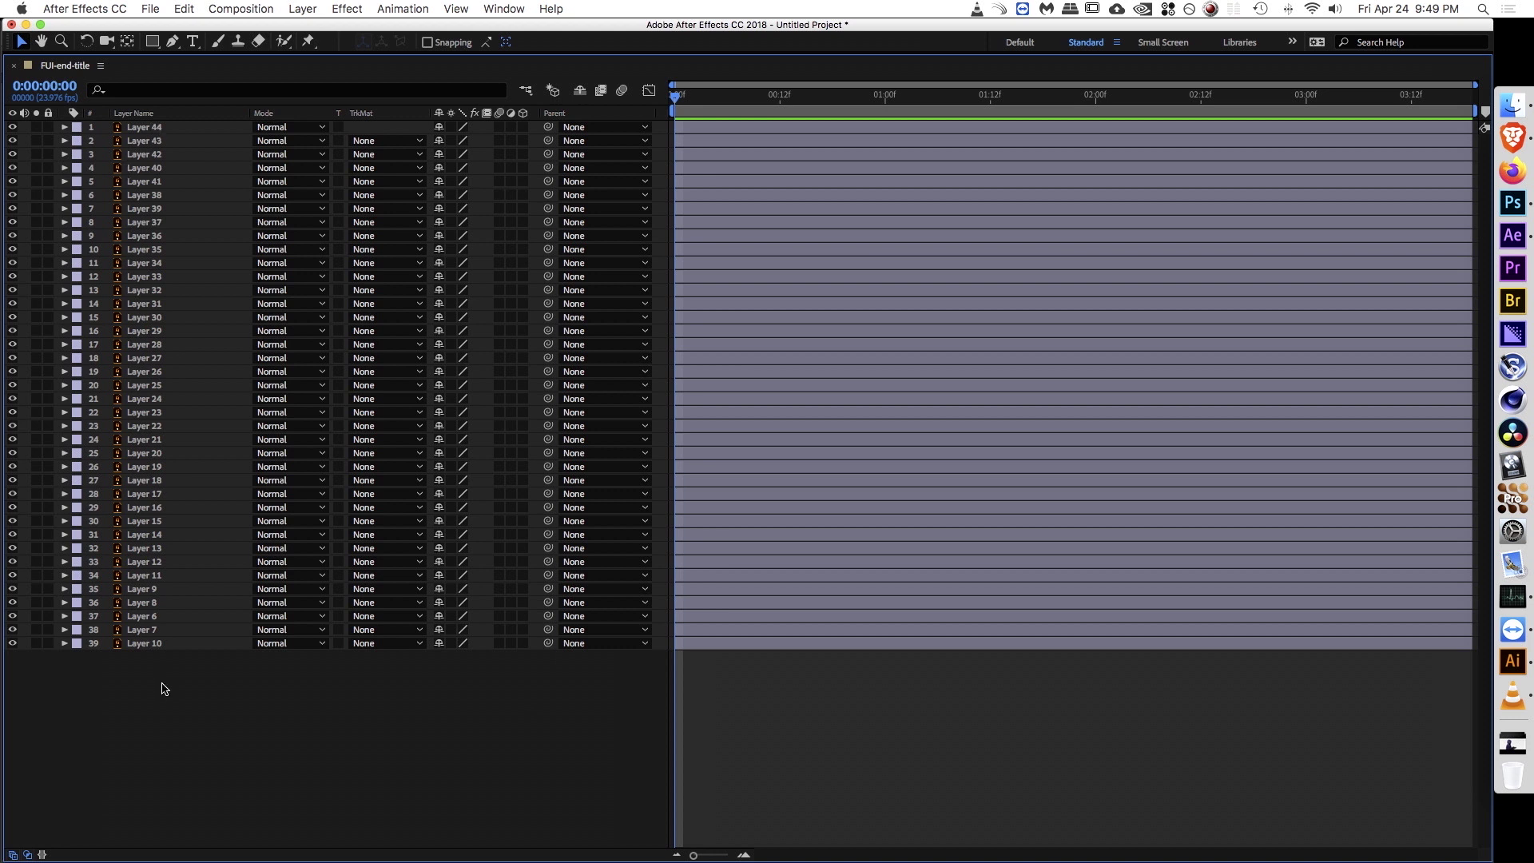
key(grave)
Step: Examine the imported line work up close around the centre circle and the upper SEL labels
key(z)
click(734, 323)
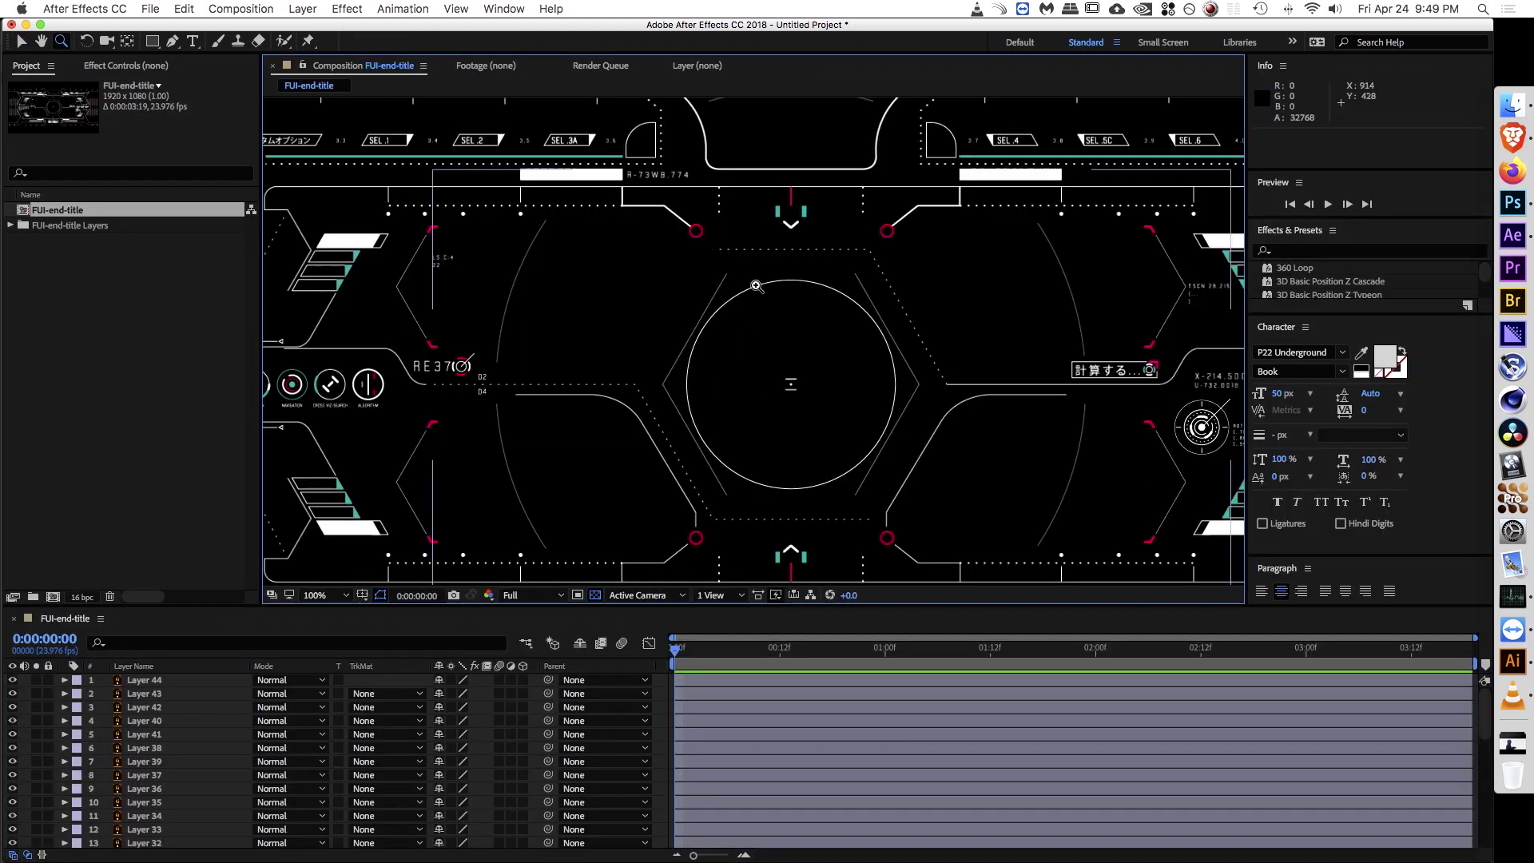
key(grave)
drag(738, 338, 853, 253)
click(717, 211)
click(730, 289)
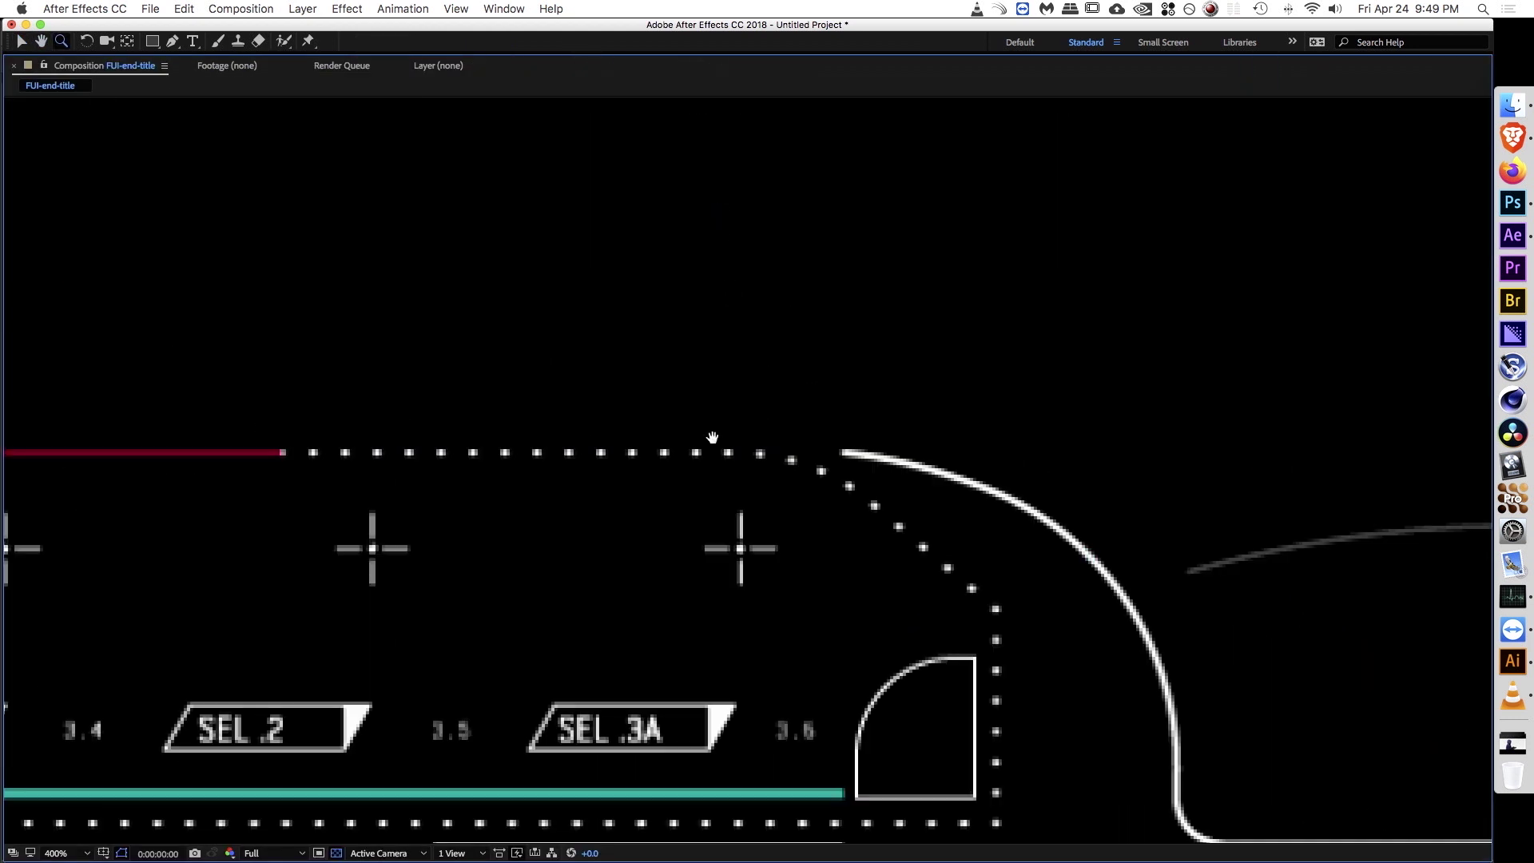
drag(712, 435, 793, 200)
key(super+minus)
key(super+minus)
key(super+minus)
click(665, 432)
drag(661, 428, 611, 370)
Step: Try moving the dotted-line layer and the black background layer in the composition, undoing the moves
key(v)
drag(693, 195, 725, 100)
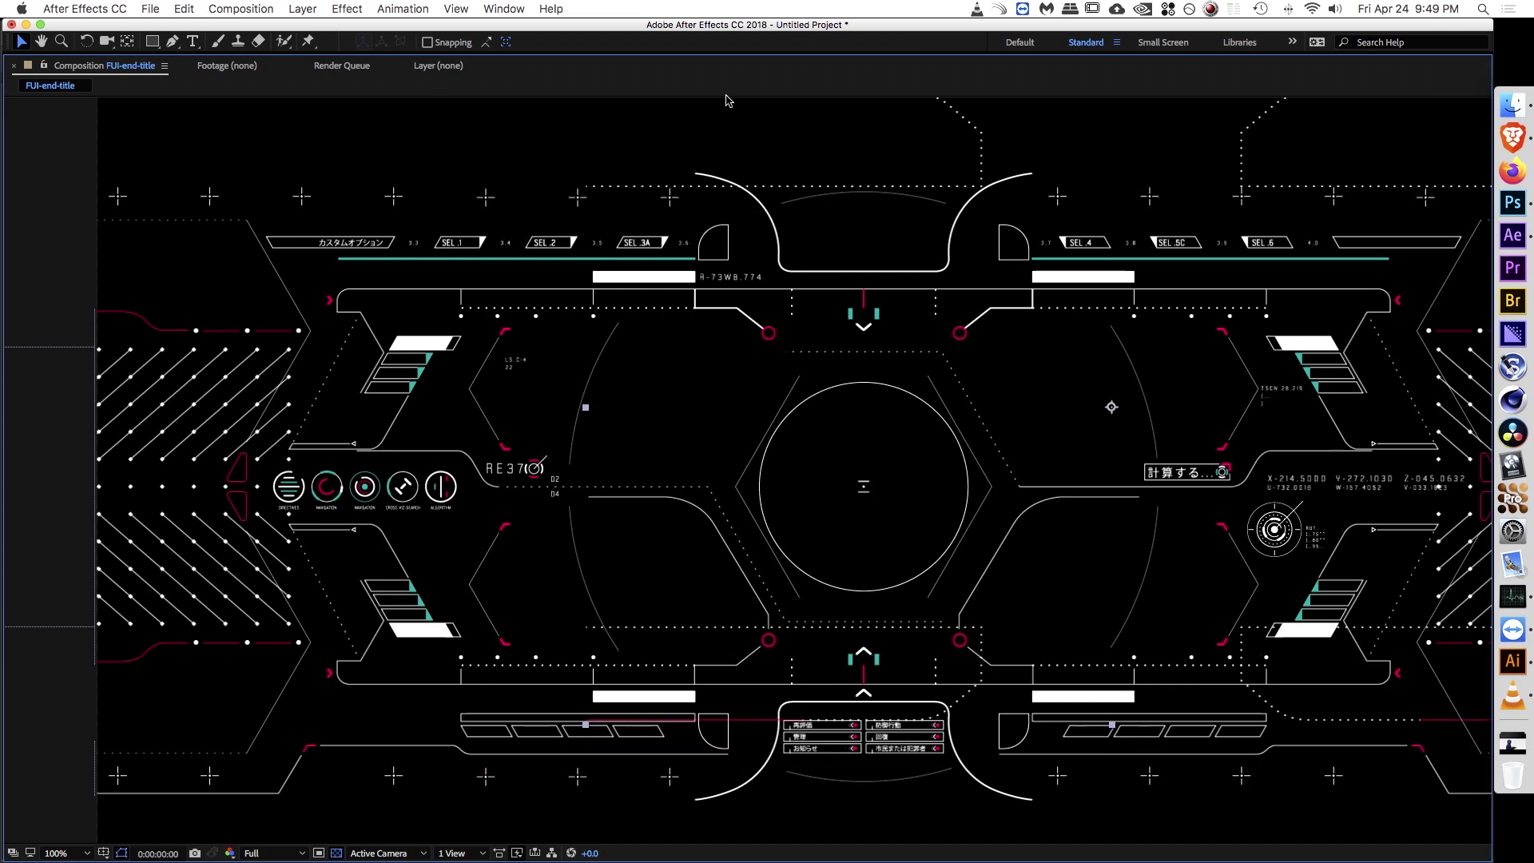
key(super+z)
click(220, 201)
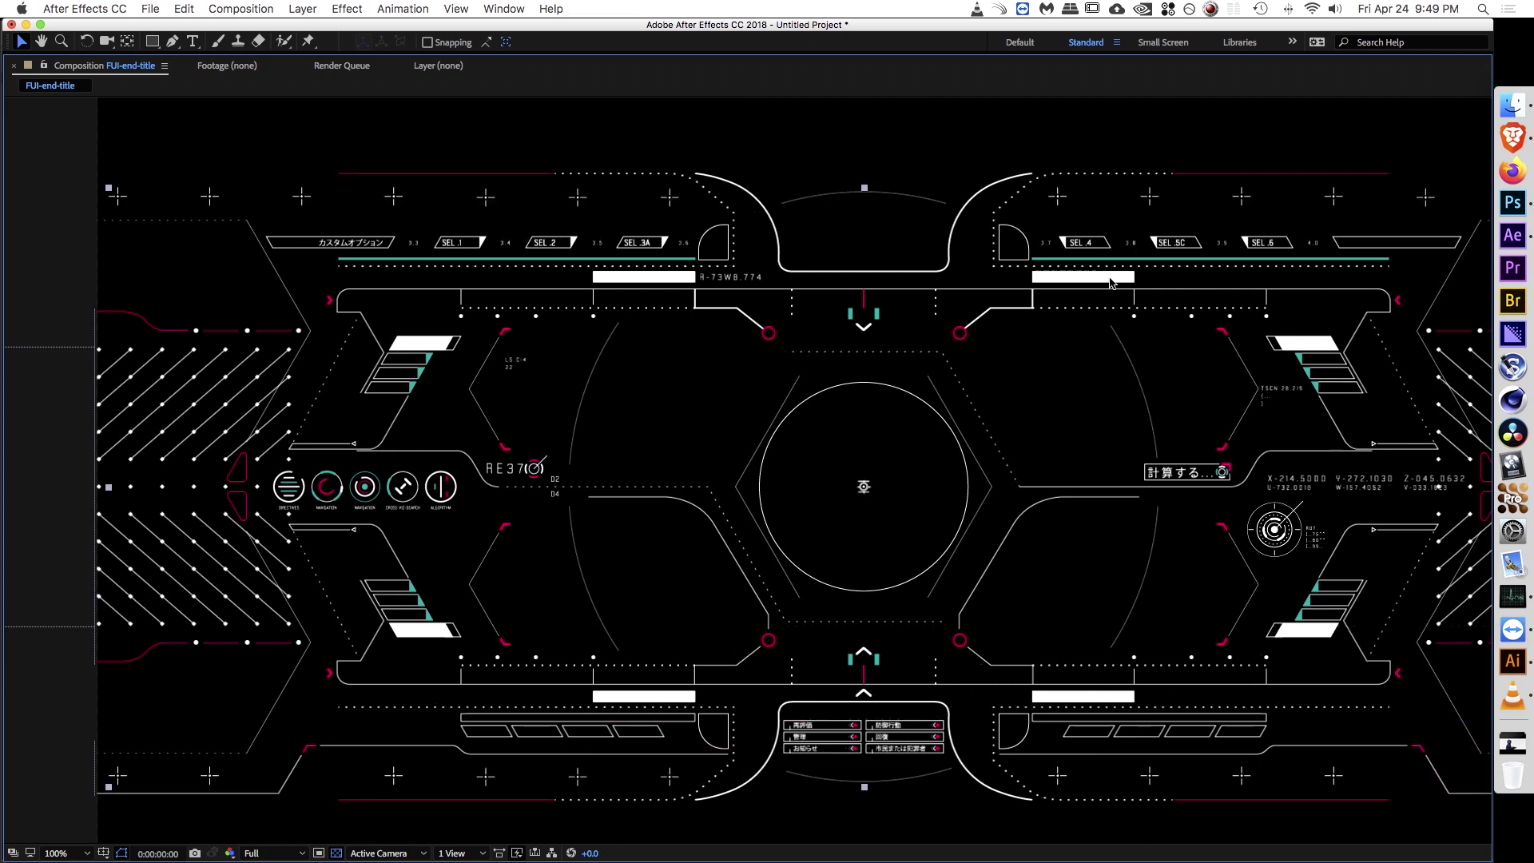
key(super+Down)
key(super+Down)
key(super+Down)
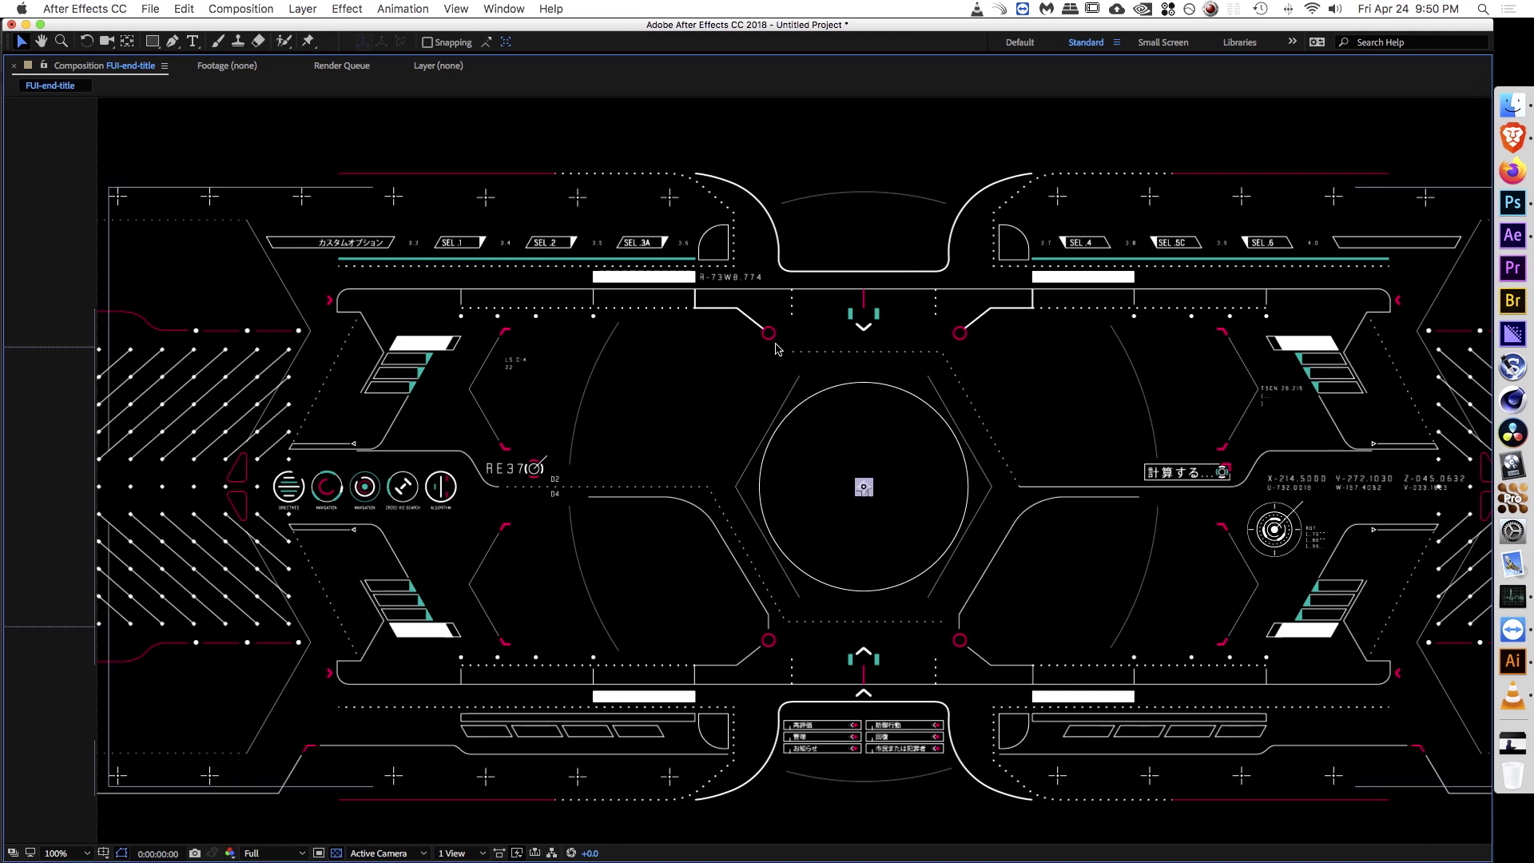
drag(649, 428, 659, 344)
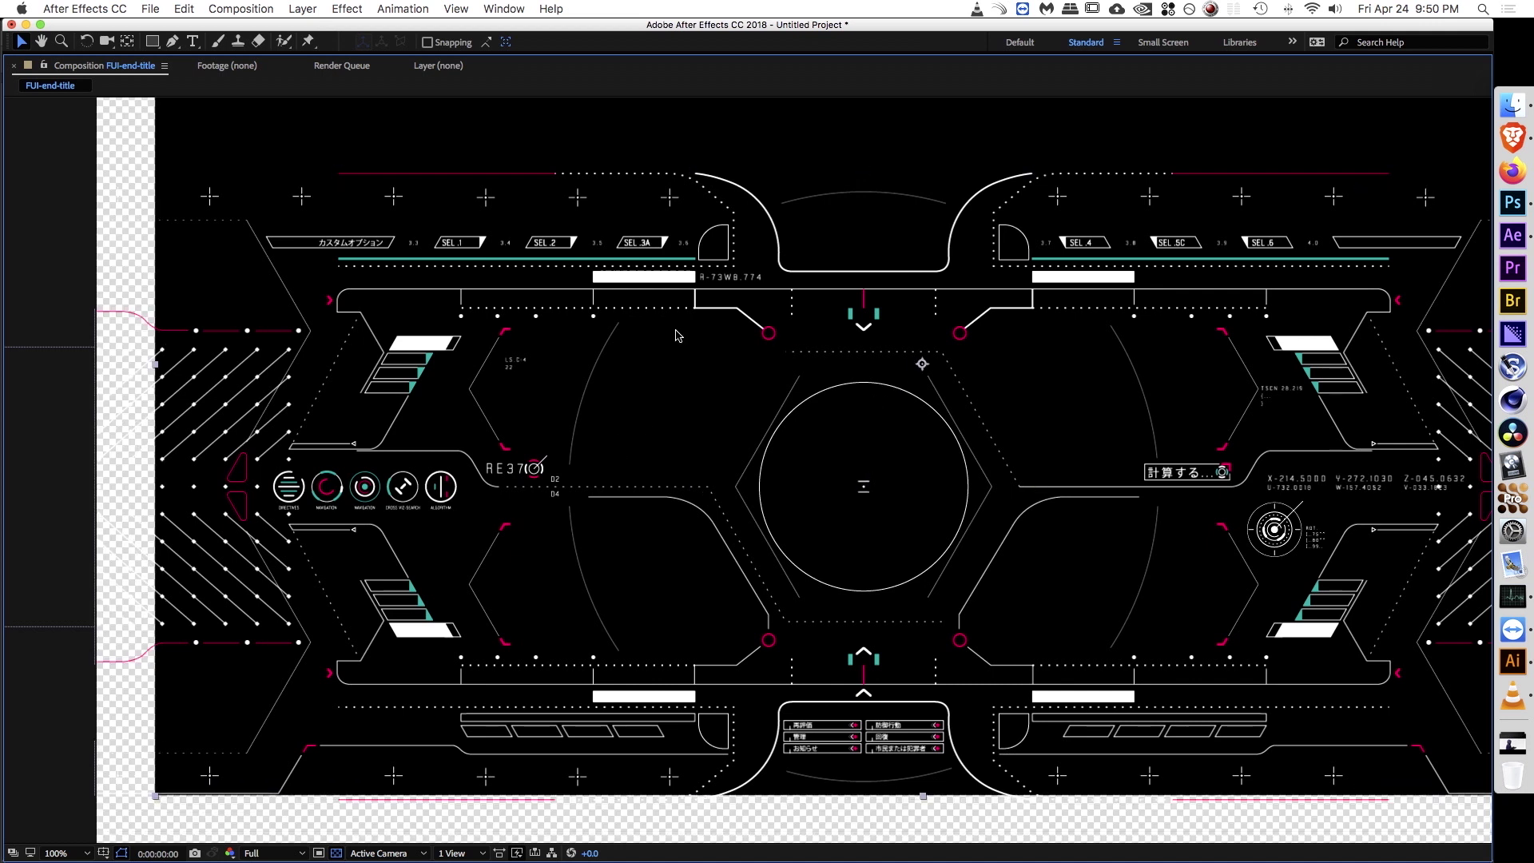
Step: Delete the black background layer, Layer 10, from the composition
key(grave)
click(29, 853)
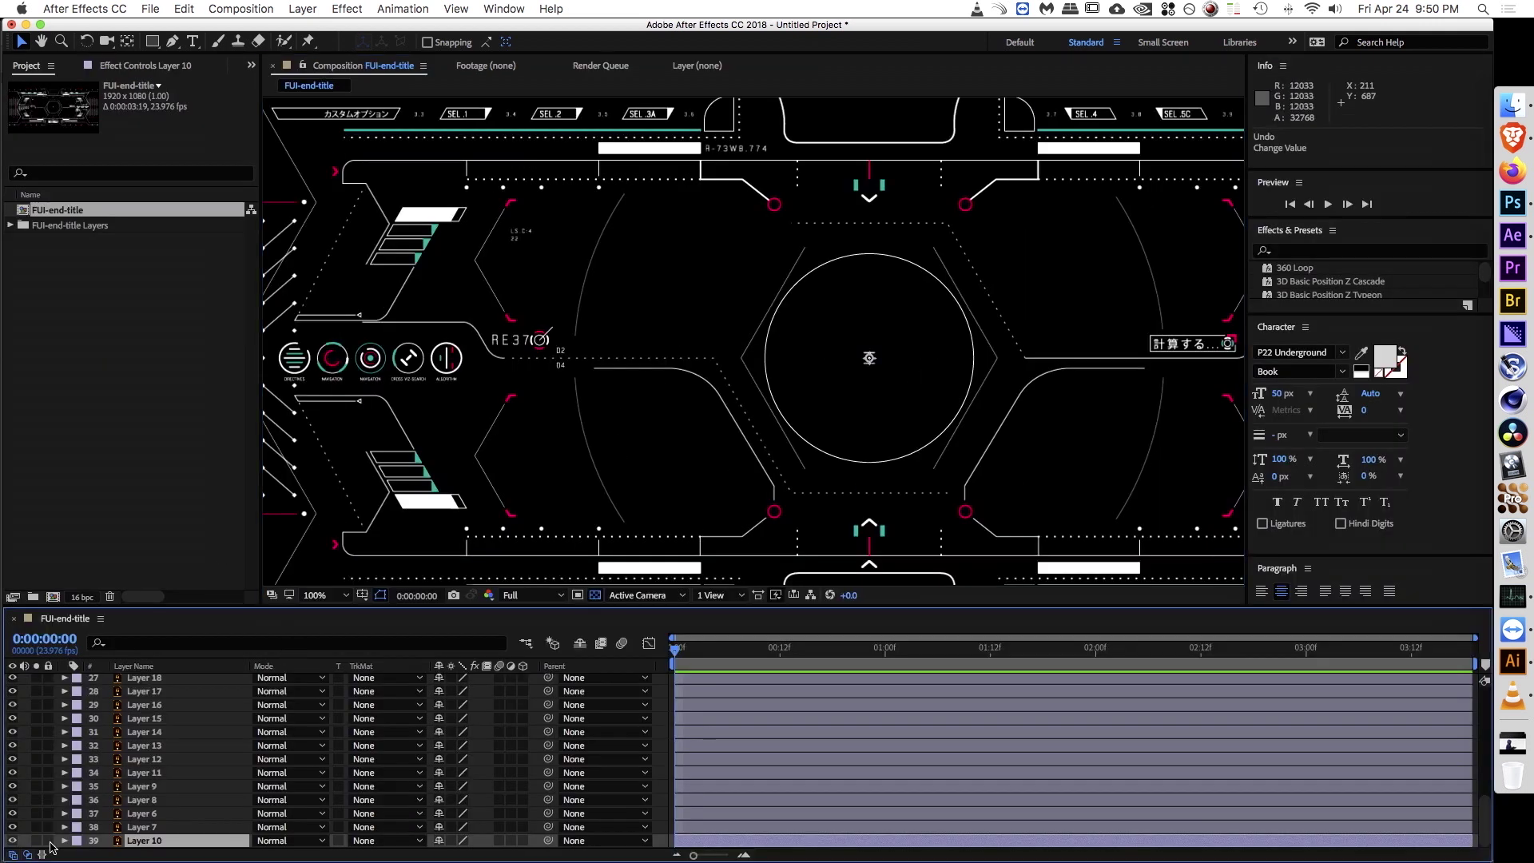
click(38, 841)
click(38, 840)
click(142, 828)
click(145, 842)
key(Delete)
Step: Turn off the composition's transparency grid and look over the artwork against black
key(z)
alt+click(927, 280)
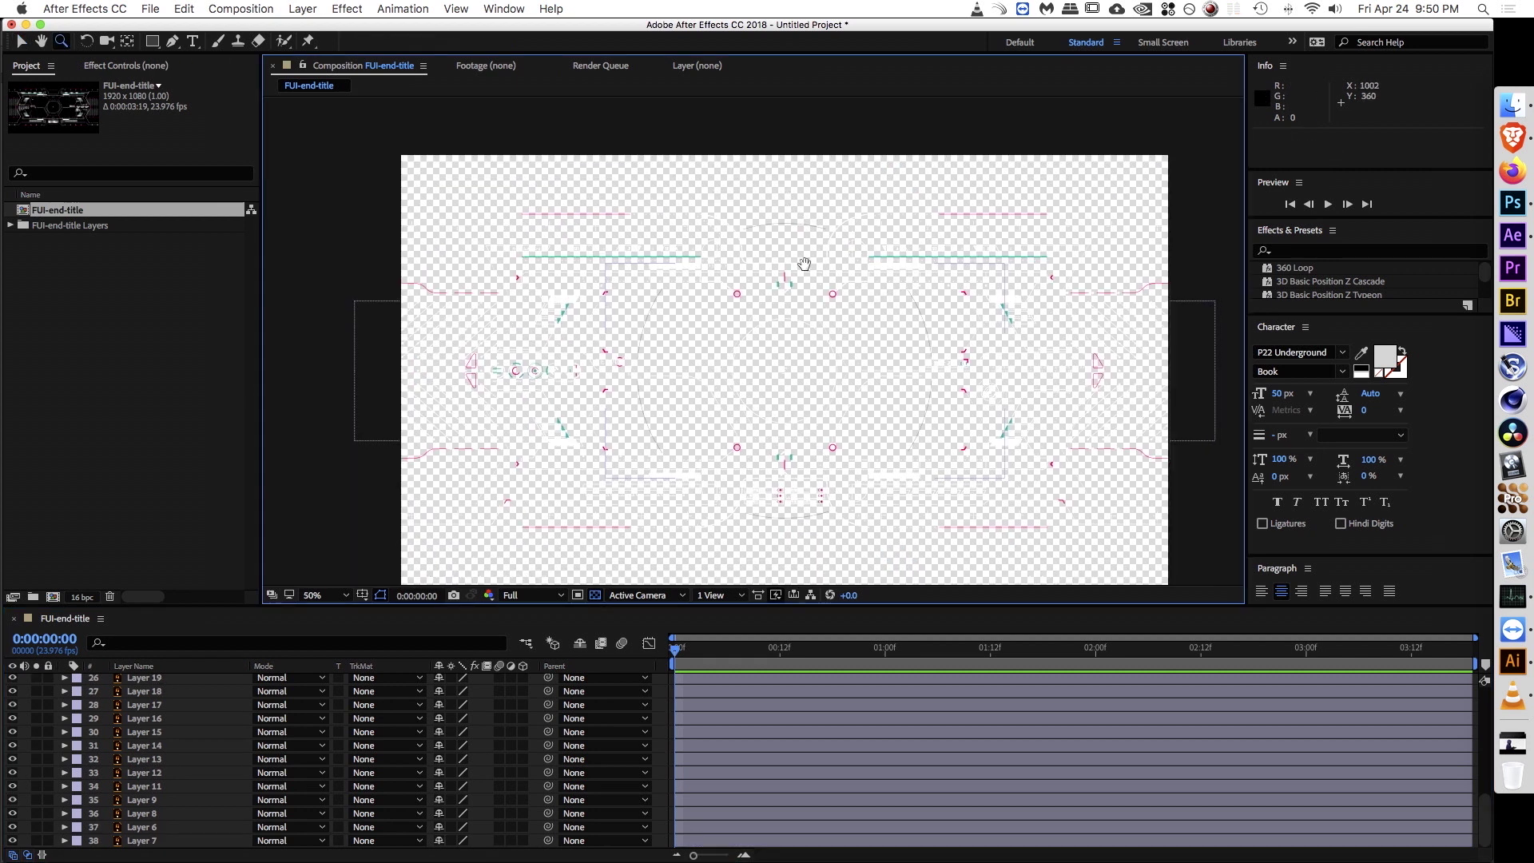
drag(804, 270, 808, 233)
key(v)
click(594, 595)
key(z)
click(750, 294)
key(grave)
key(space)
drag(778, 343, 713, 239)
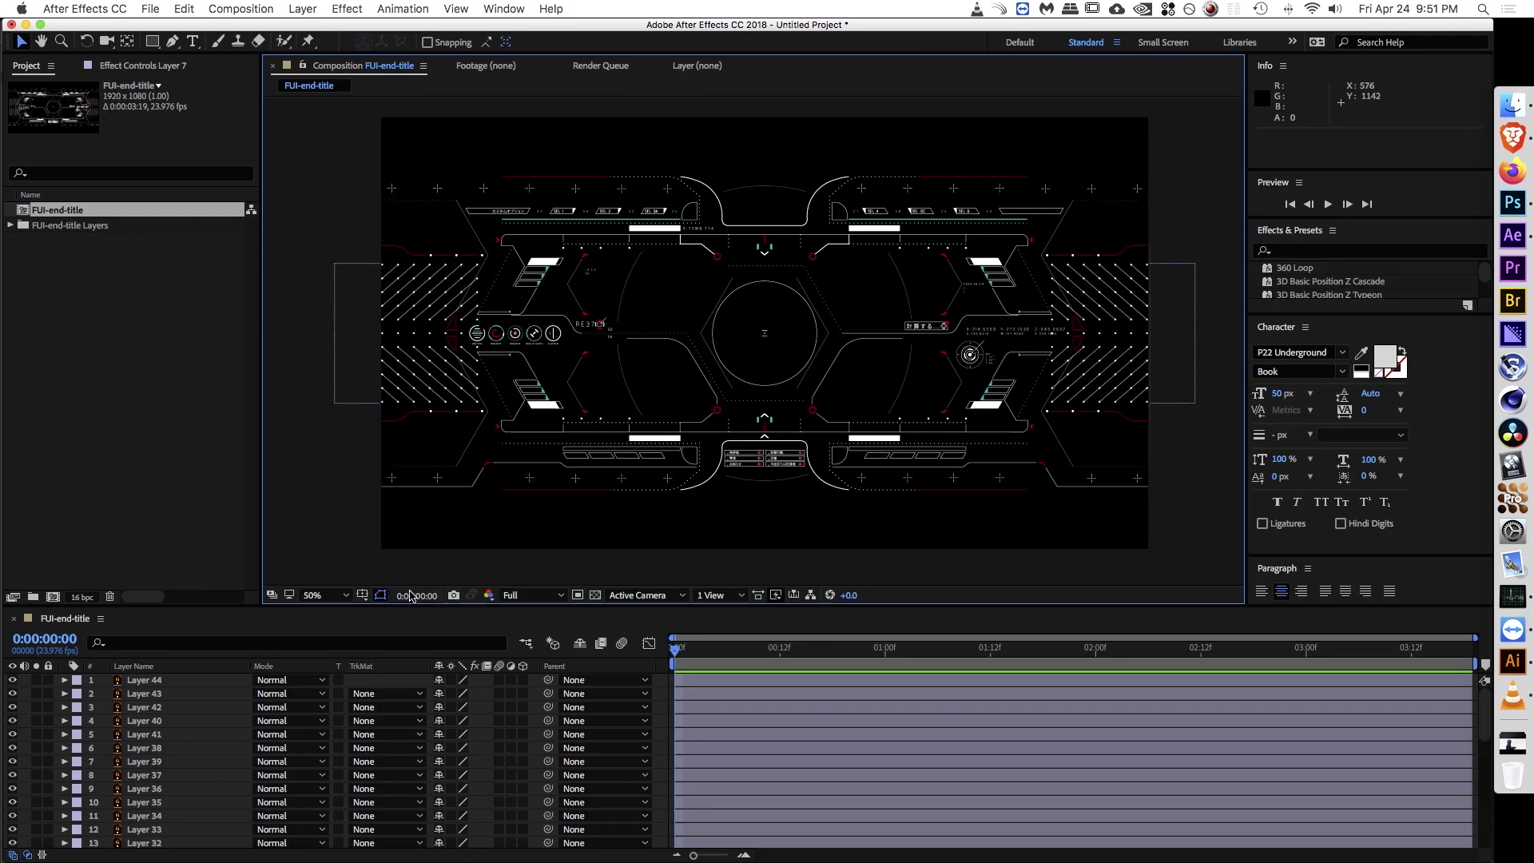
Step: Take a snapshot of the complete composition, and hide every layer except Layer 7
click(453, 596)
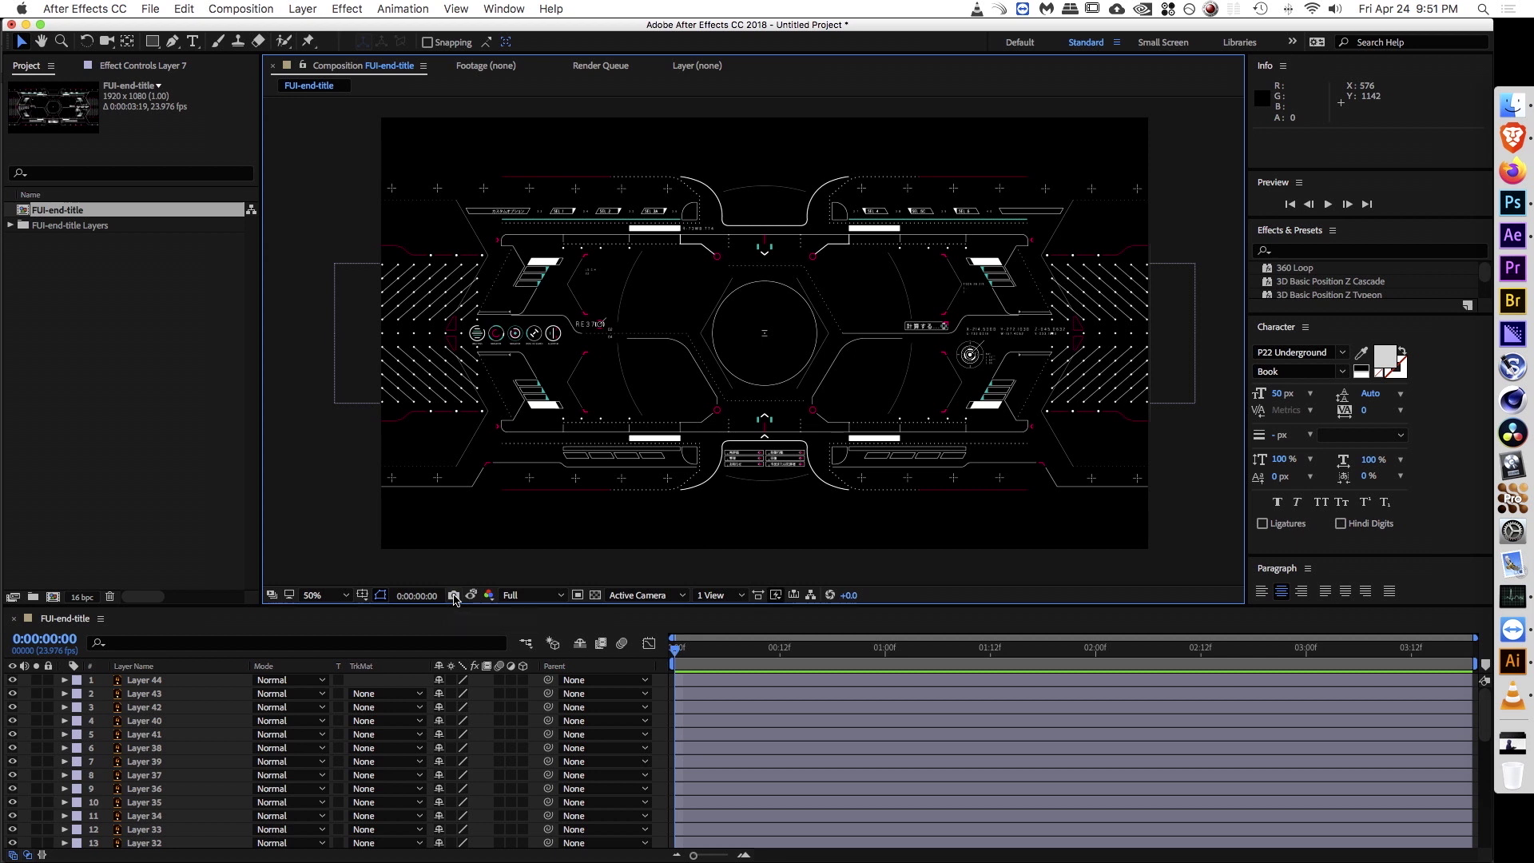
key(grave)
drag(14, 128, 17, 585)
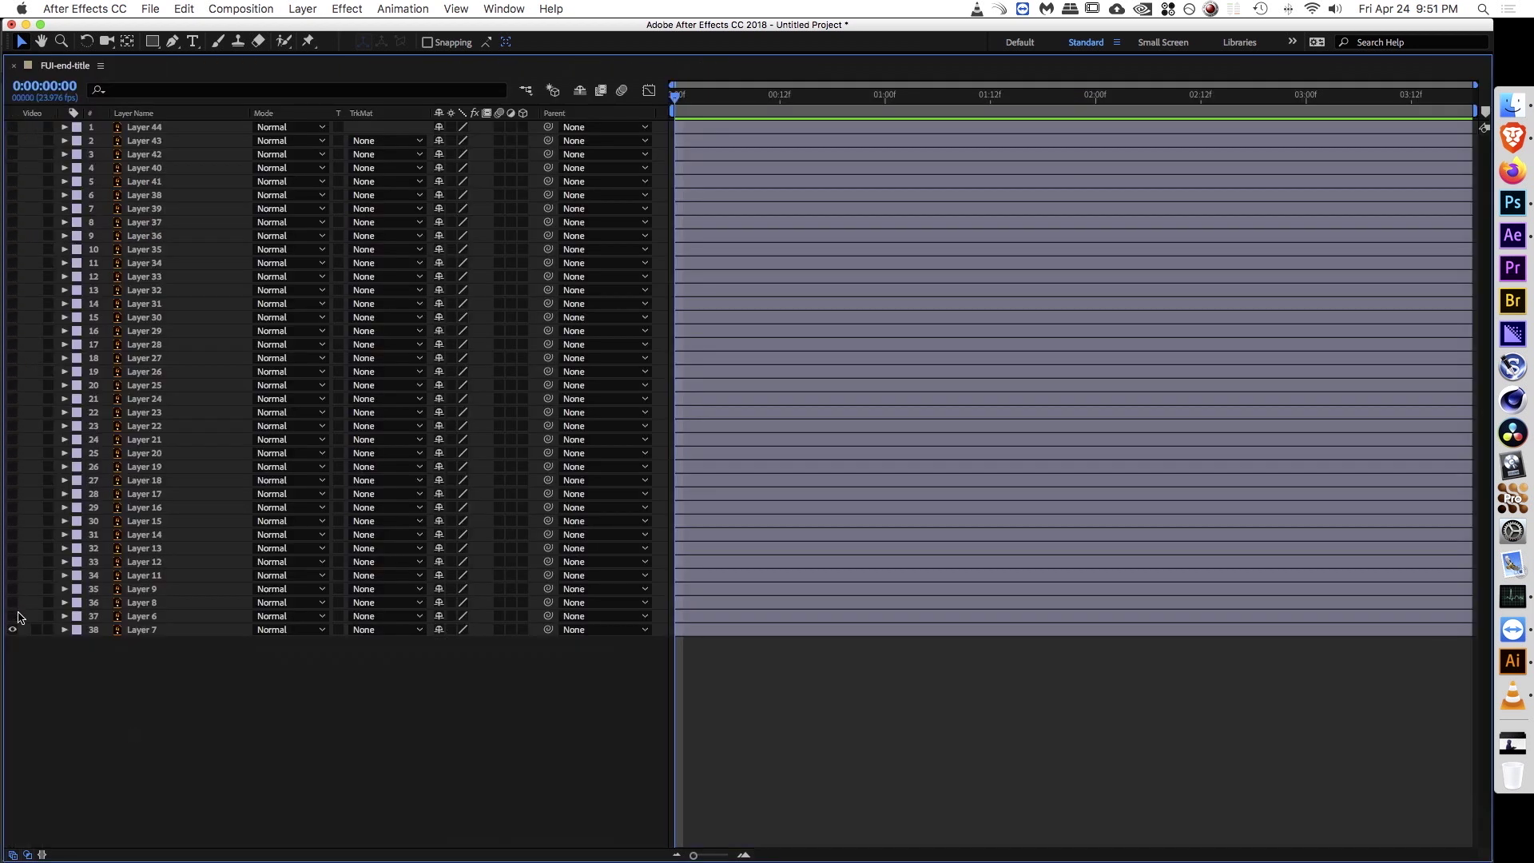
click(136, 631)
key(grave)
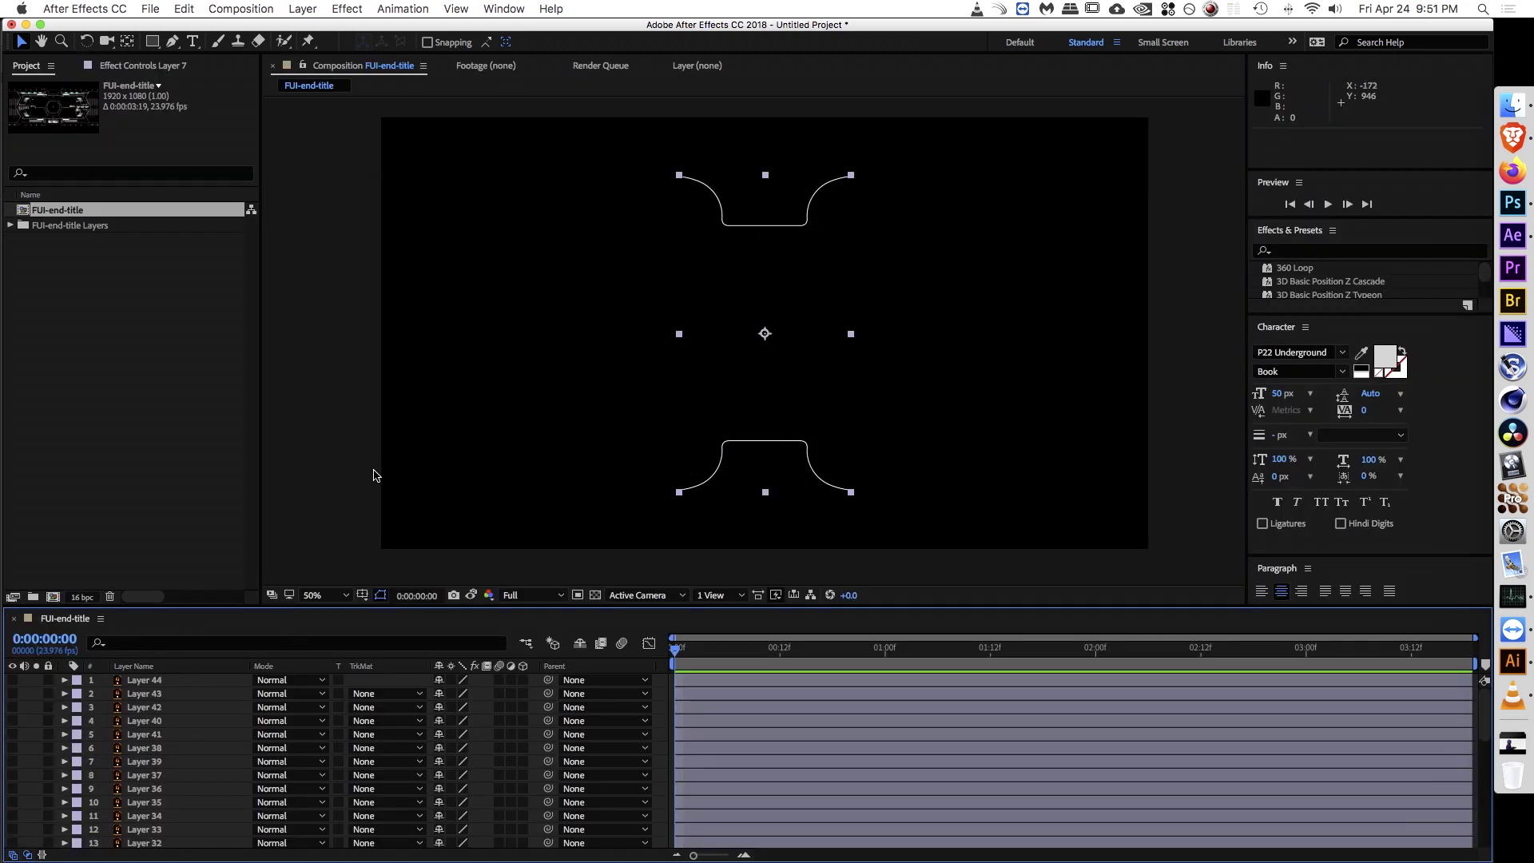
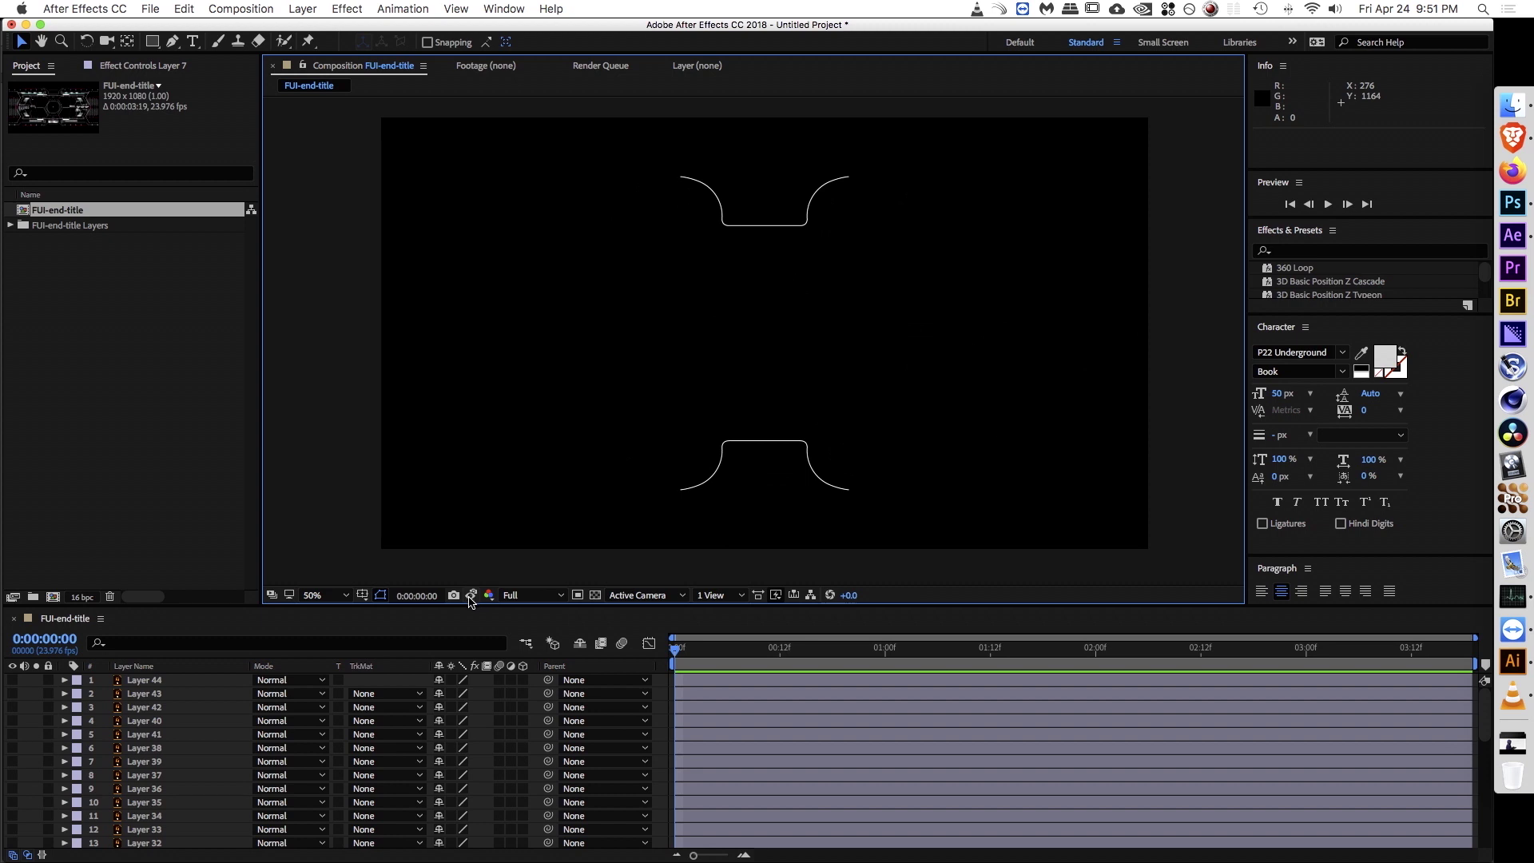
Step: Inspect the lower curved bracket of Layer 7 close up and compare the view with the stored snapshot
key(z)
click(773, 456)
click(746, 336)
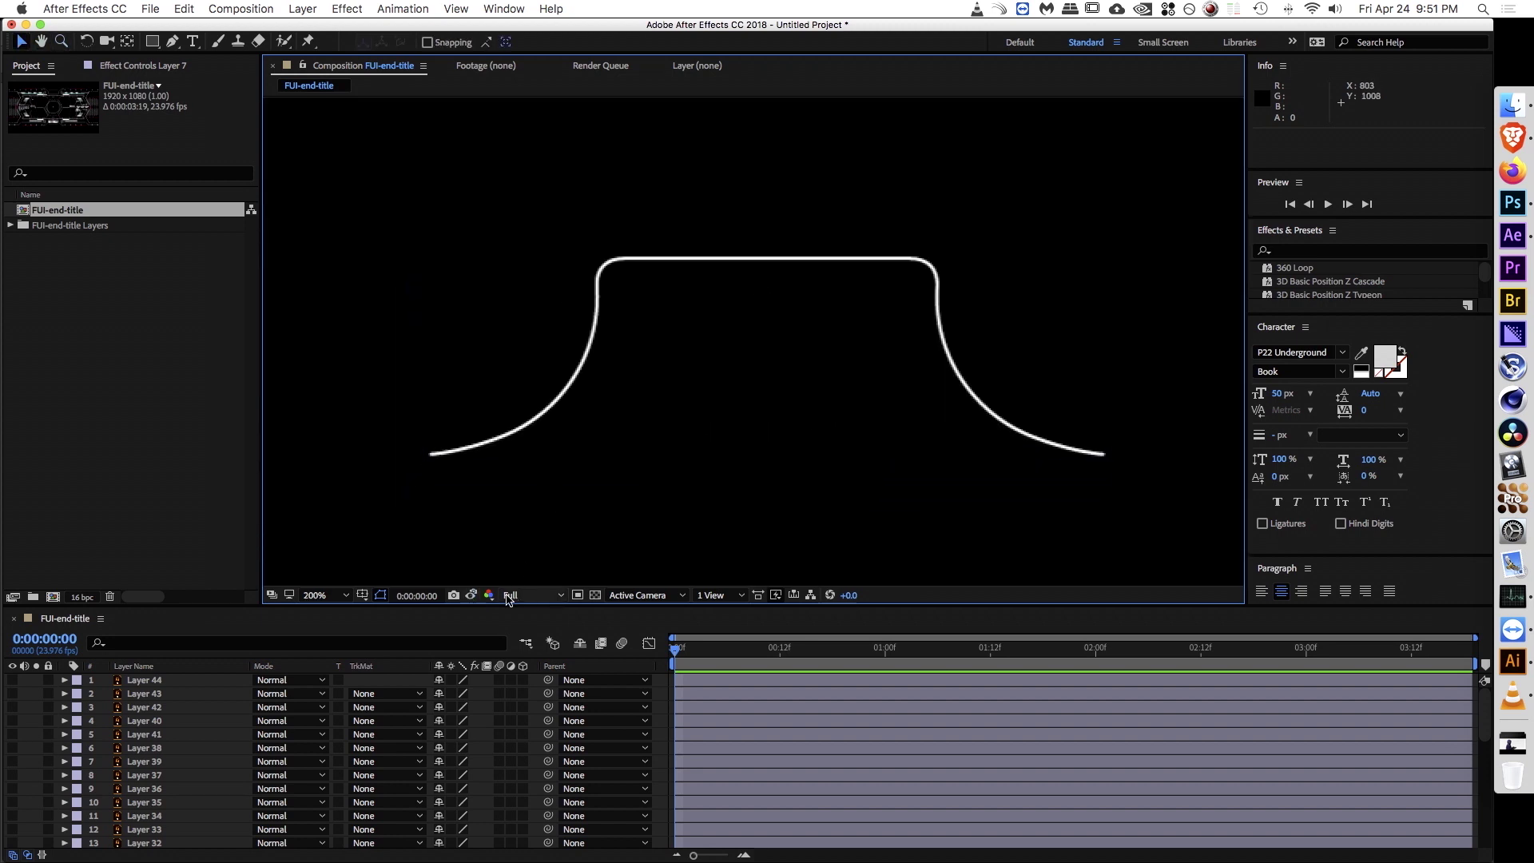
click(472, 595)
key(z)
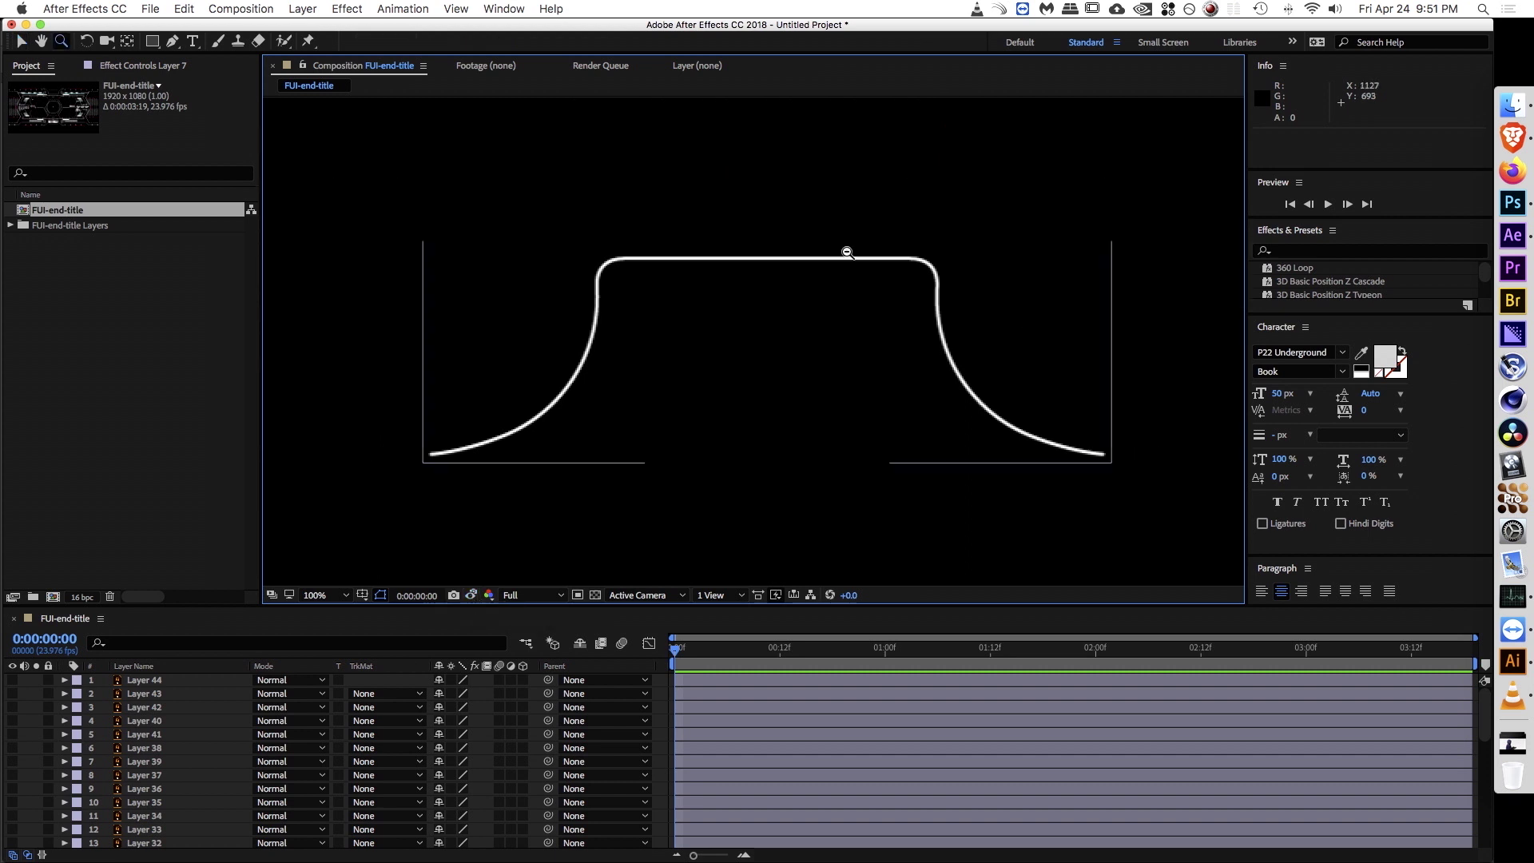
alt+click(845, 251)
alt+click(847, 251)
drag(750, 252, 818, 308)
key(v)
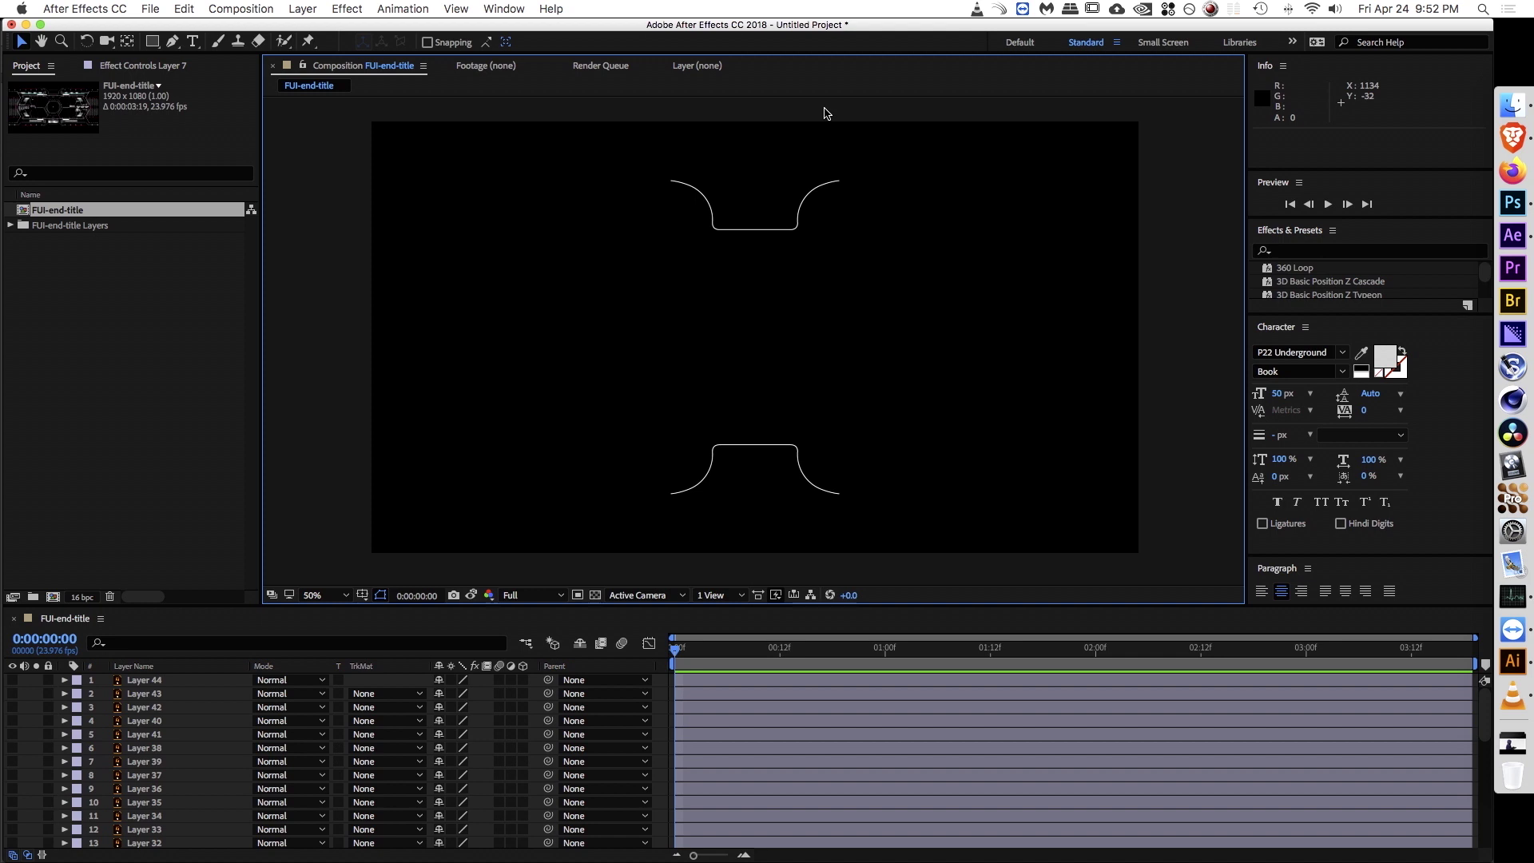
Step: Create a red (D61010) 1920 × 1080 px solid named "track matte" directly above Layer 7
click(201, 749)
scroll(201, 750, down, 10)
click(184, 840)
key(super+y)
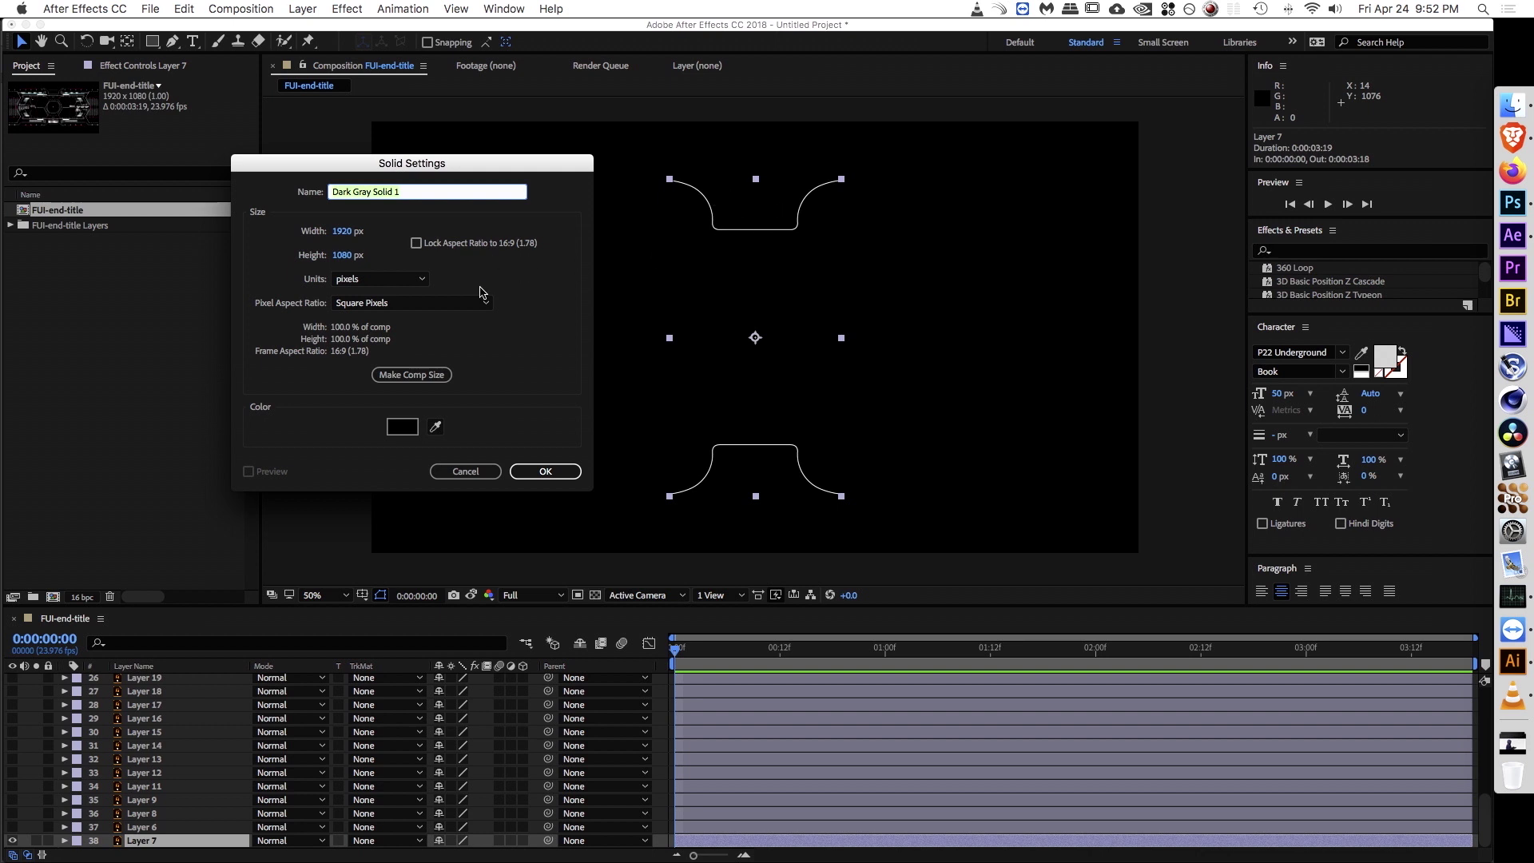
click(402, 426)
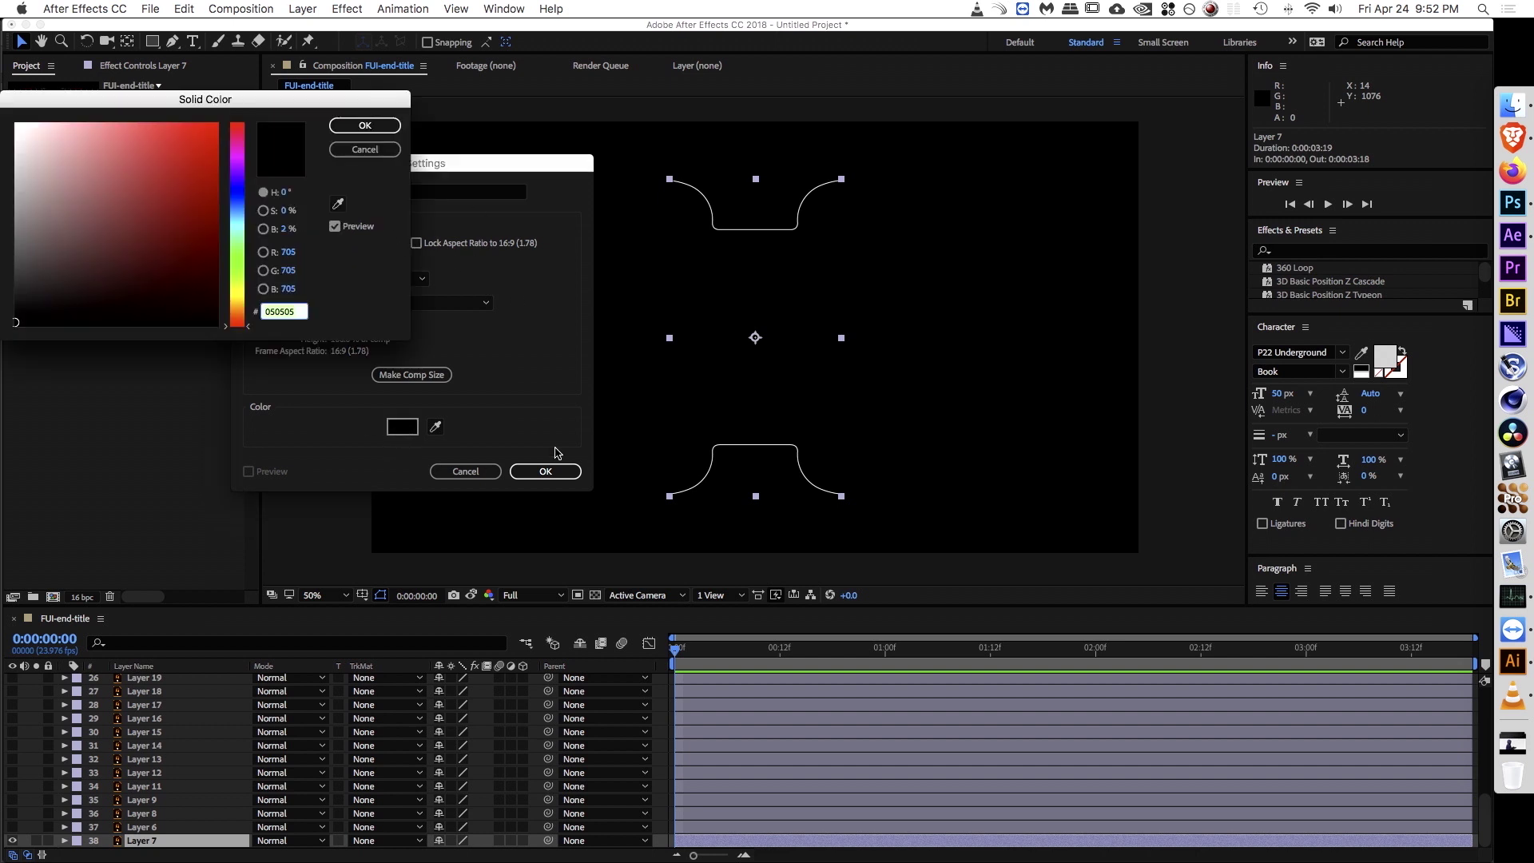
click(368, 256)
click(401, 230)
click(567, 202)
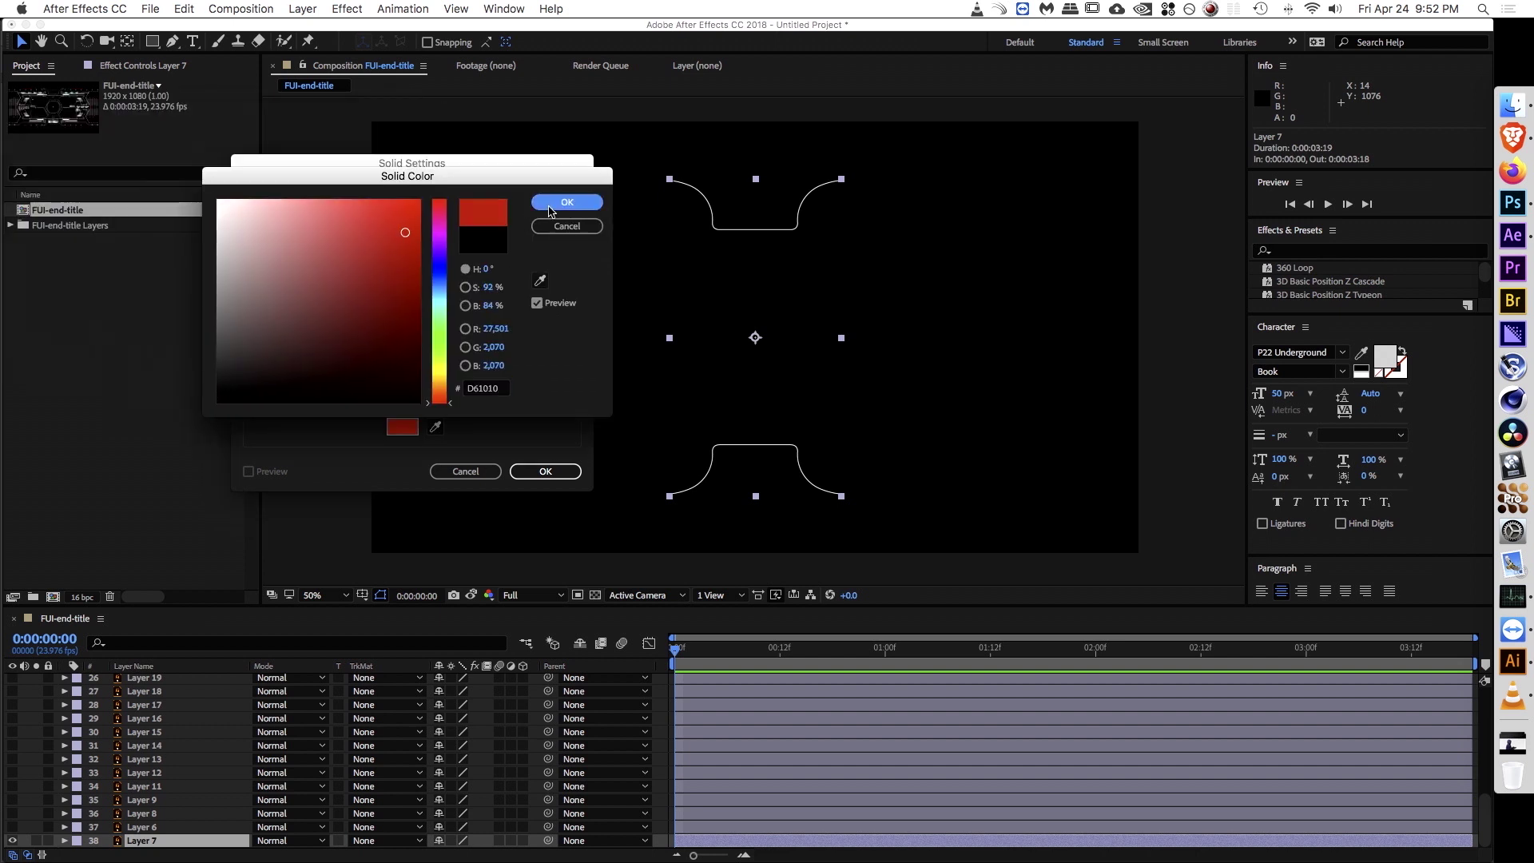
text(track matte)
key(Return)
click(153, 43)
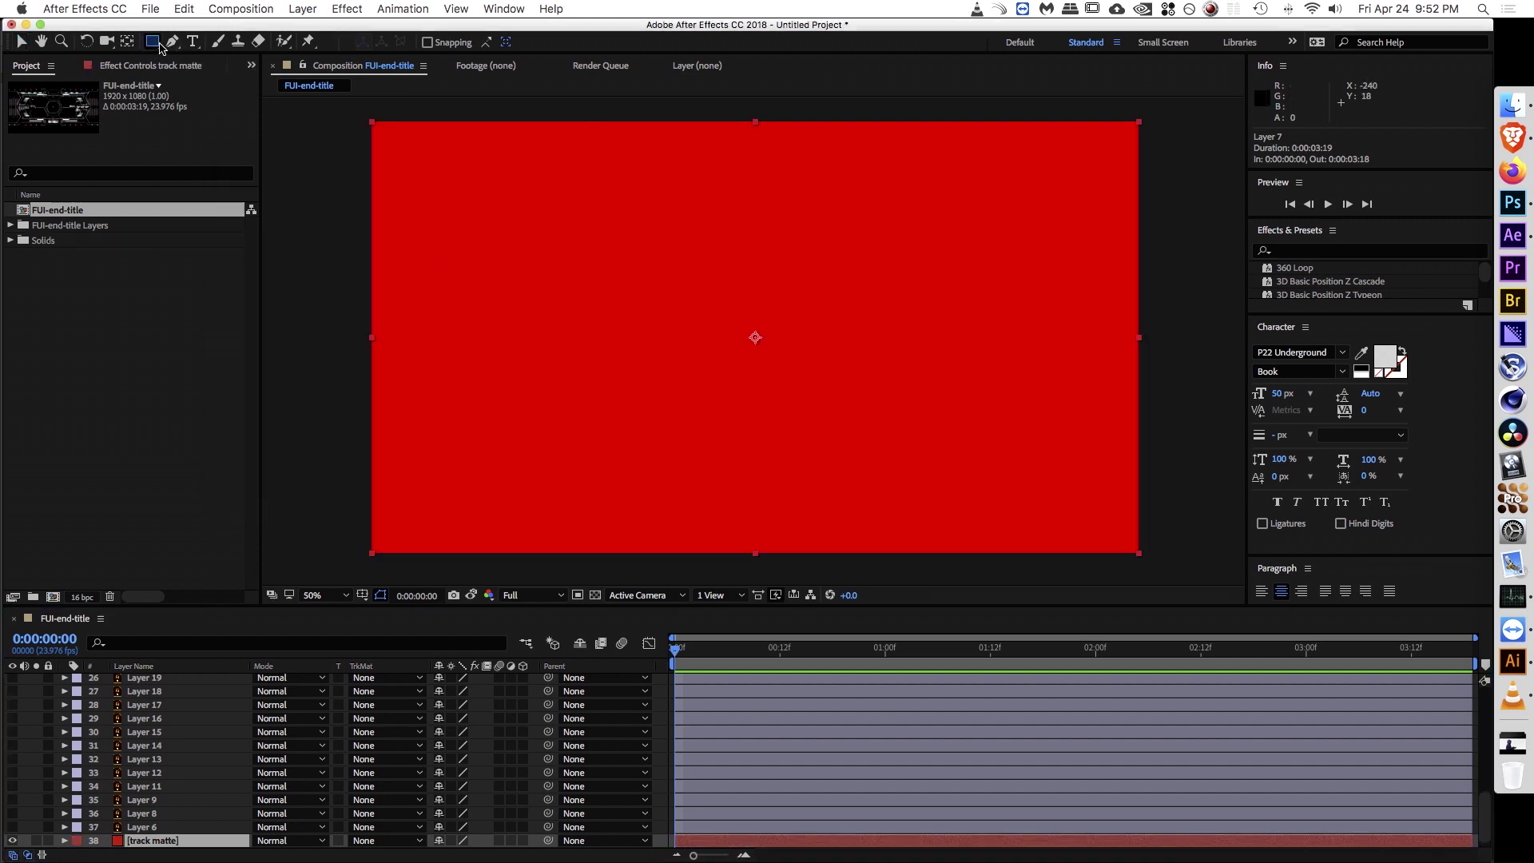
key(v)
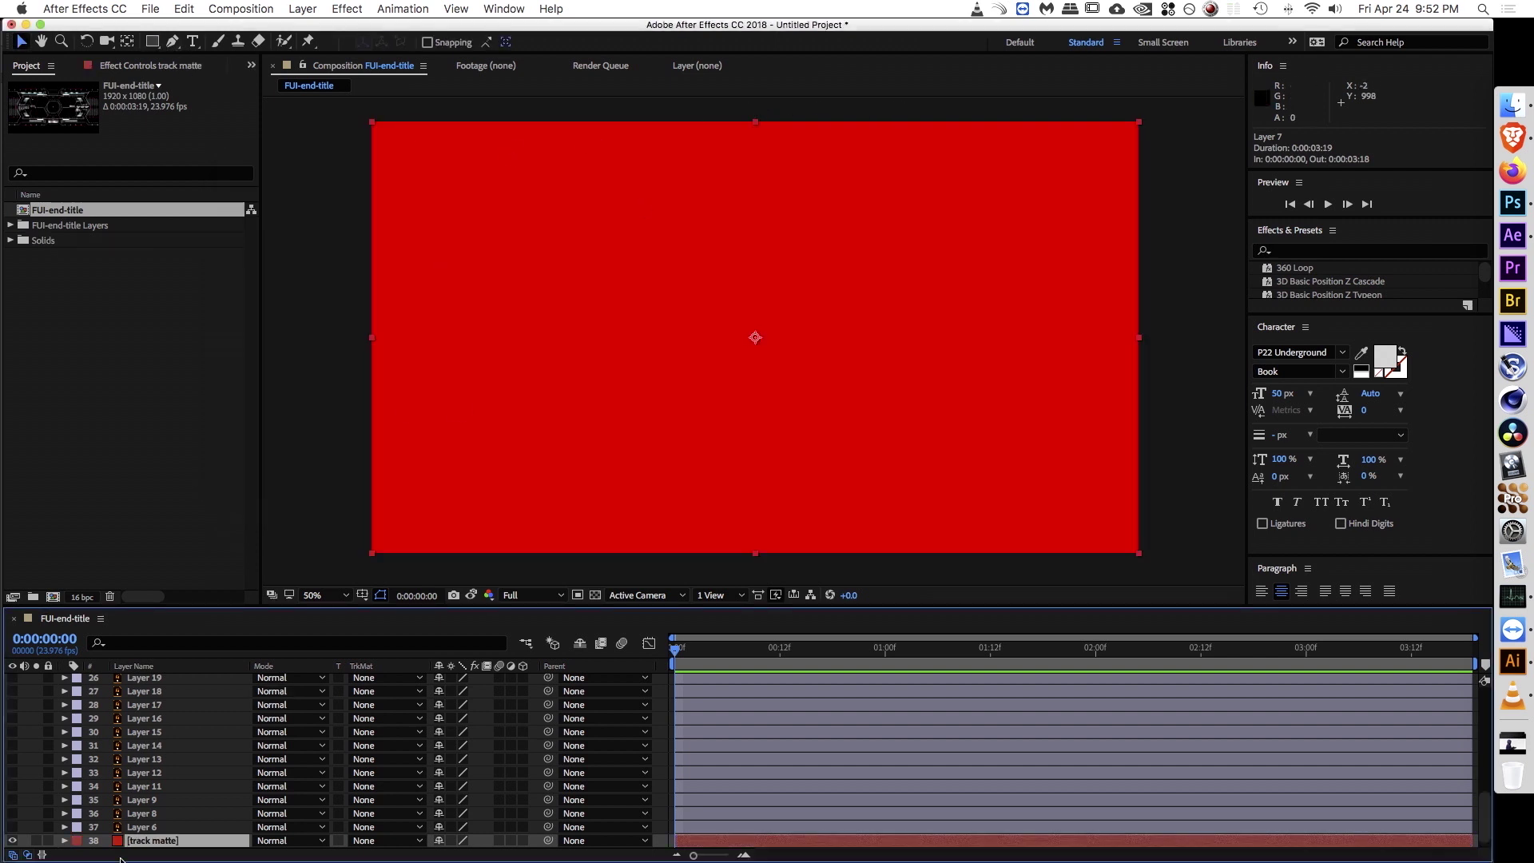
Step: Set the track matte solid's scale to 0 by 100% and add a Scale keyframe at the first frame
key(s)
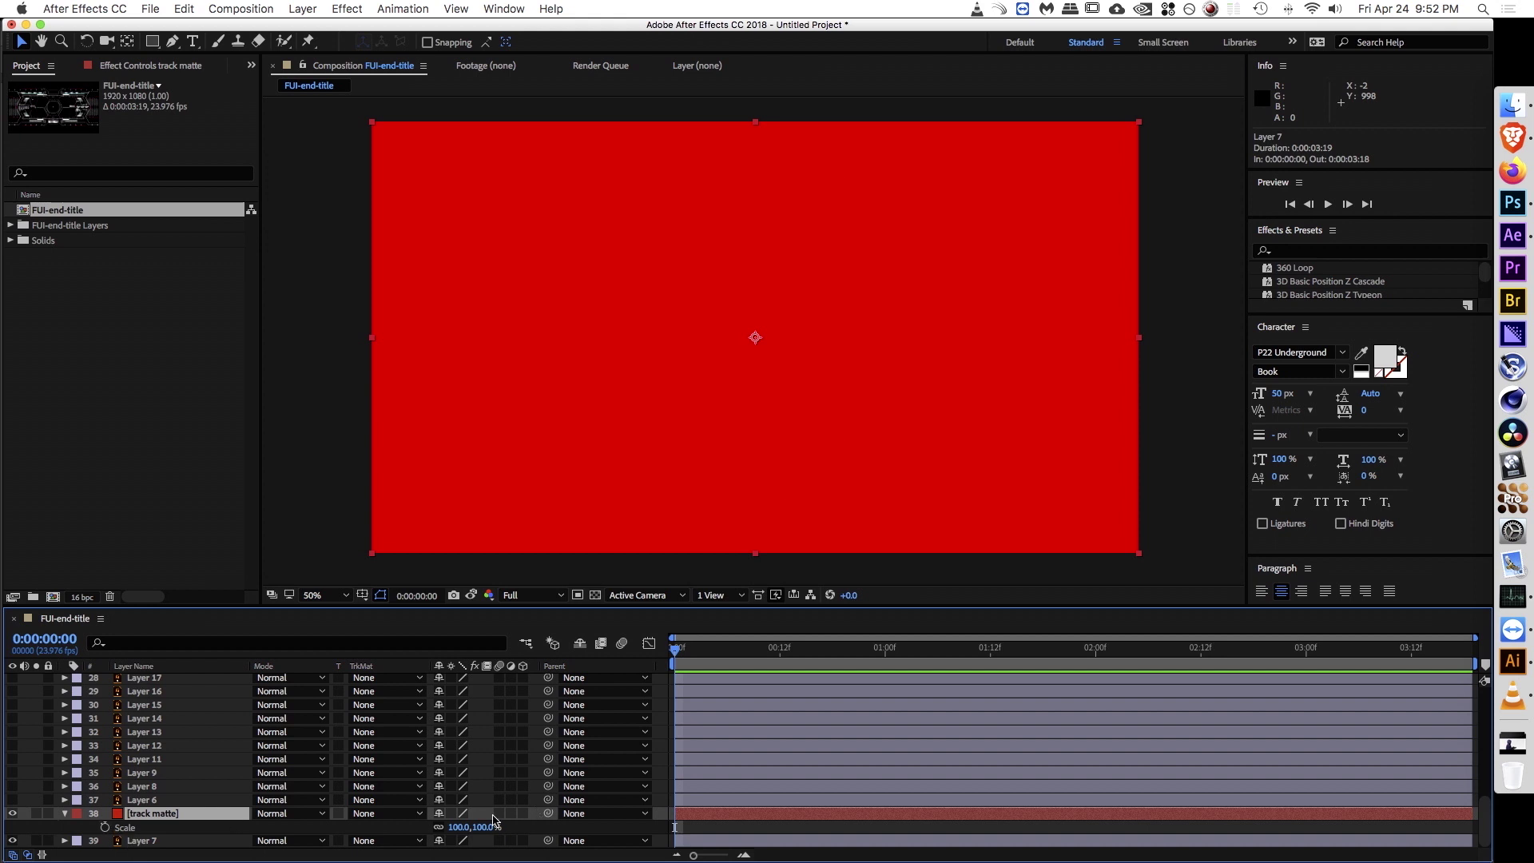
drag(460, 831, 208, 845)
click(466, 825)
text(0)
key(Return)
click(104, 827)
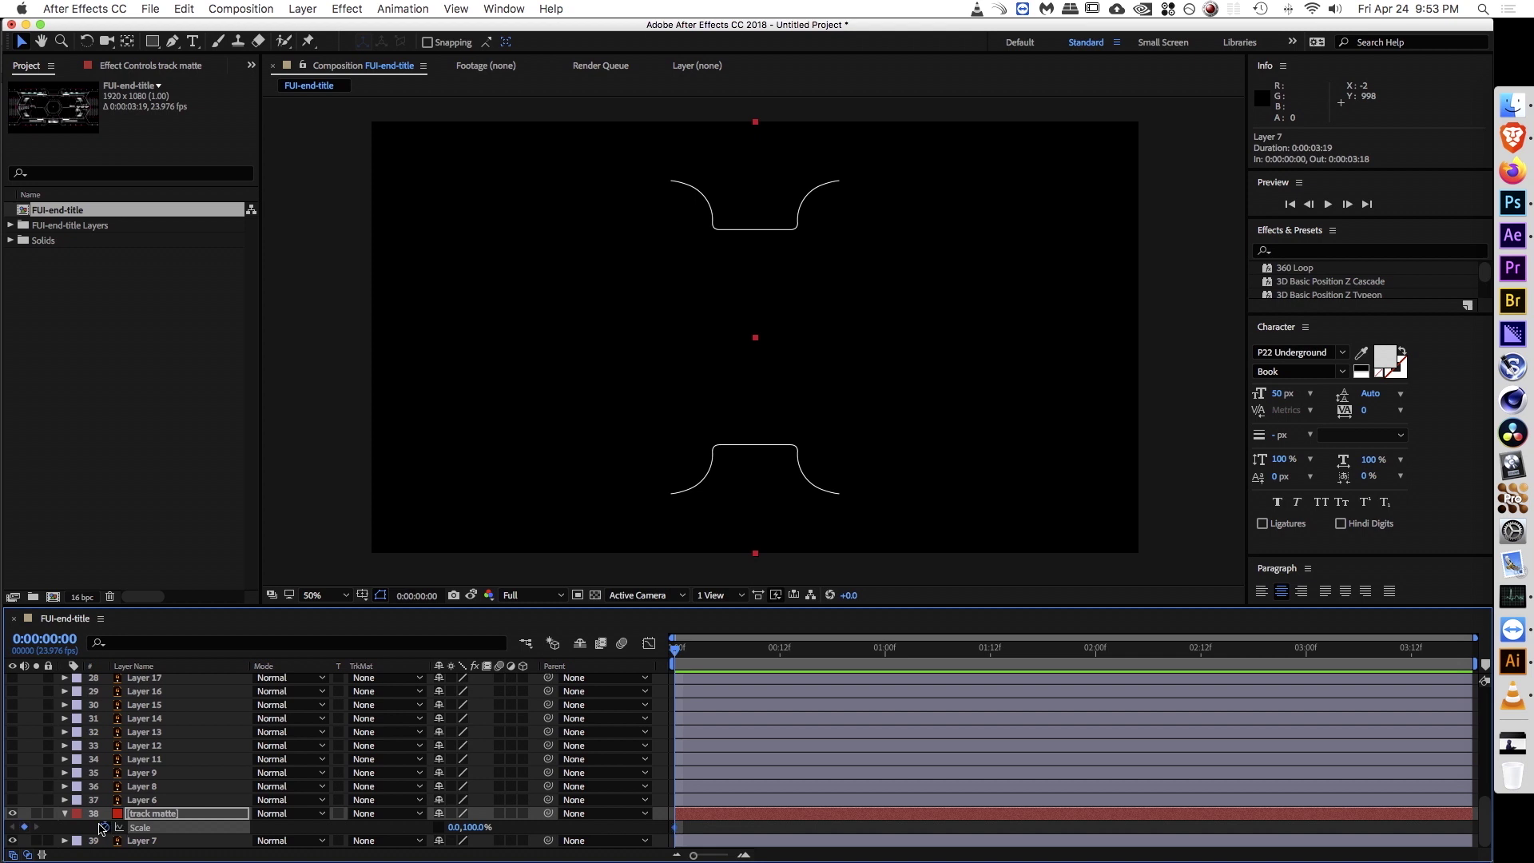
Step: Add a second Scale keyframe of 23.4 by 100% to the track matte at frame 20 and apply Easy Ease to it
key(shift+Page_Down)
key(shift+Page_Down)
click(454, 827)
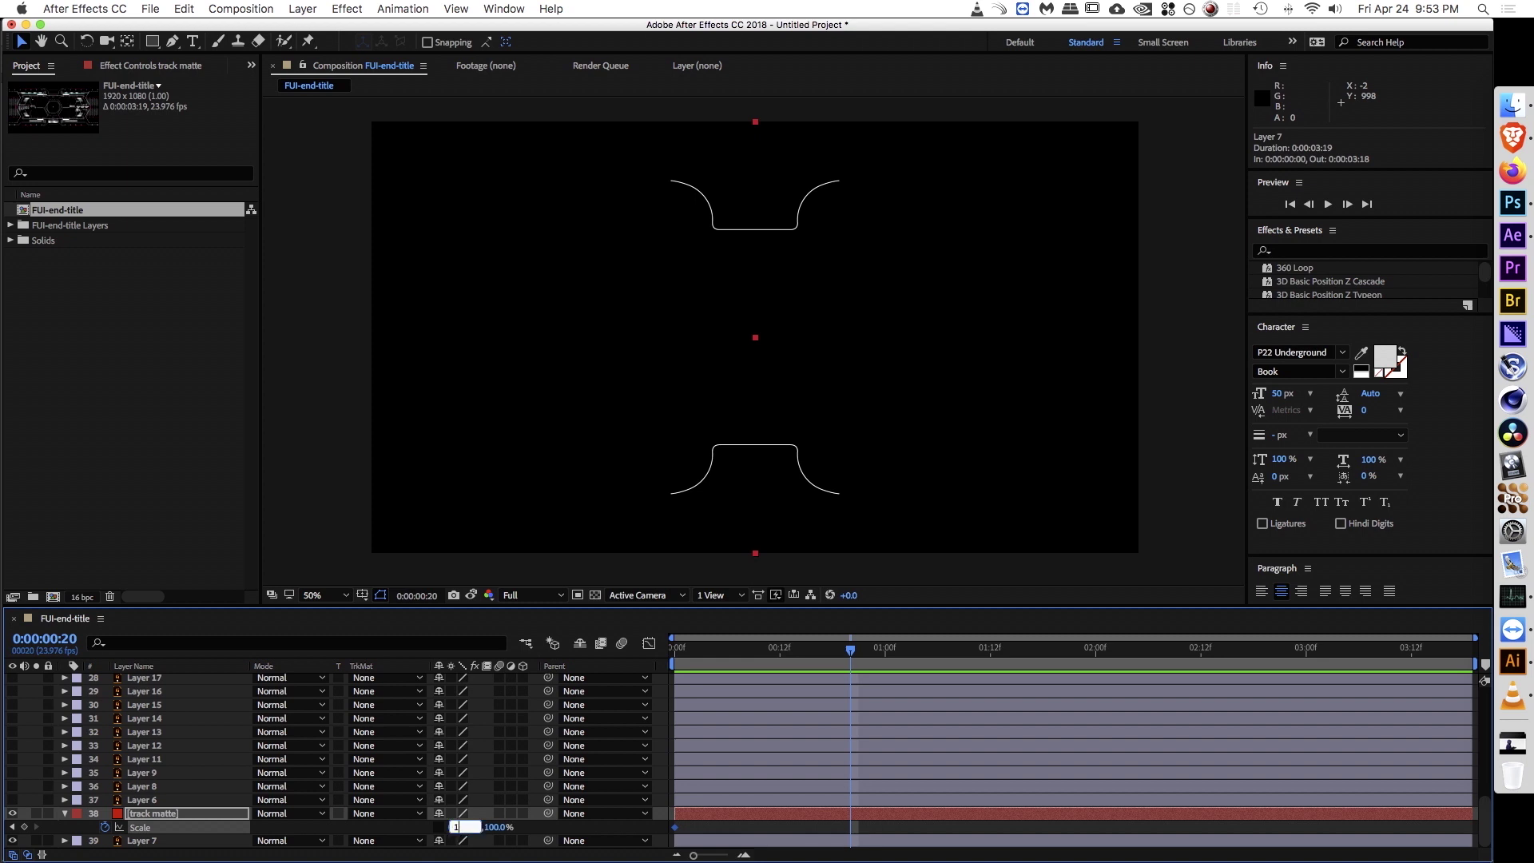
key(Return)
drag(454, 827, 639, 828)
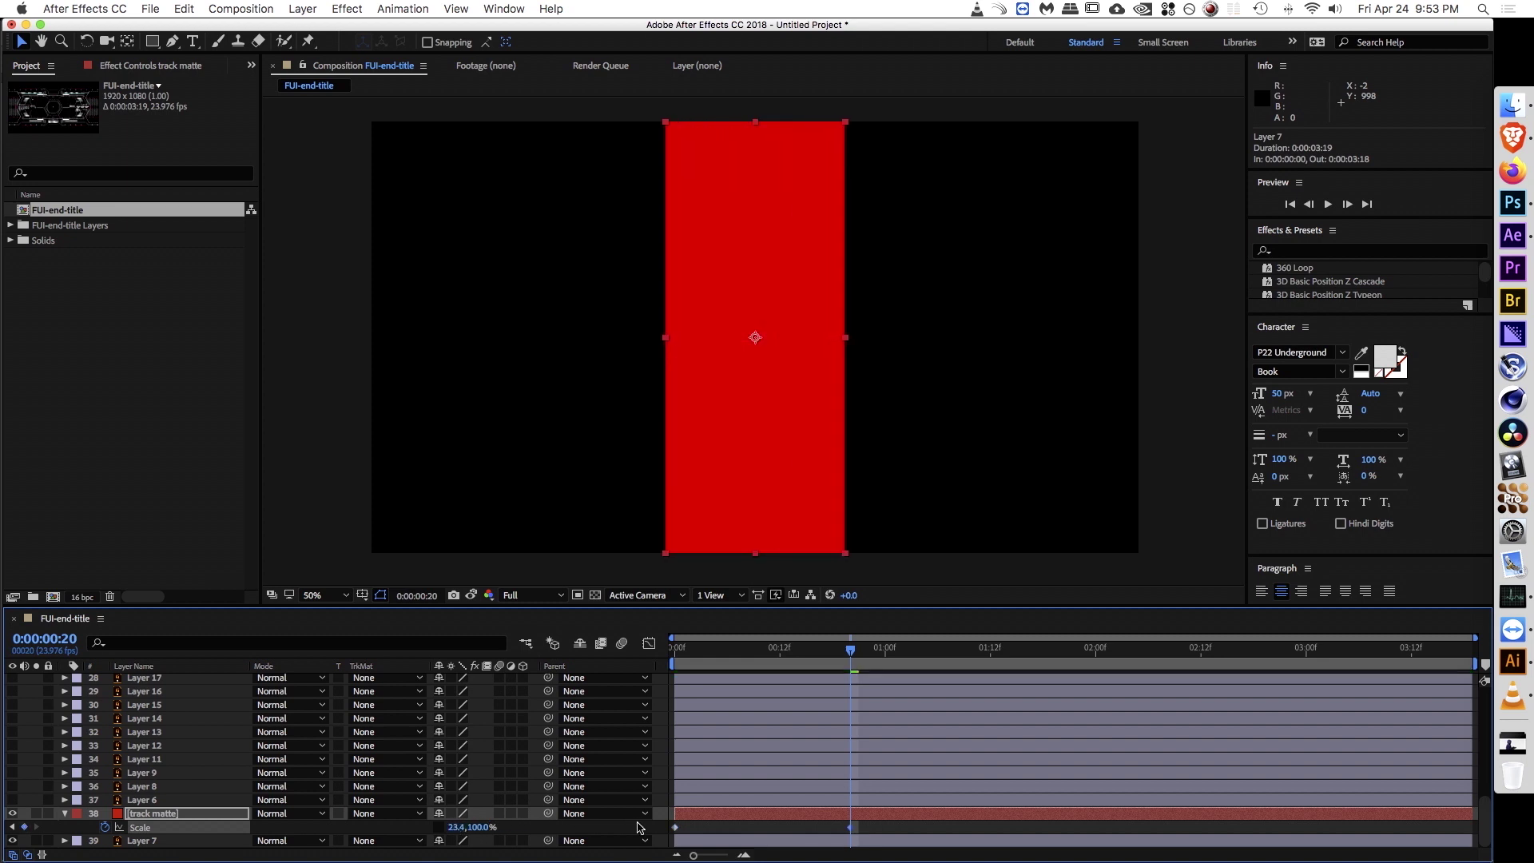
click(828, 828)
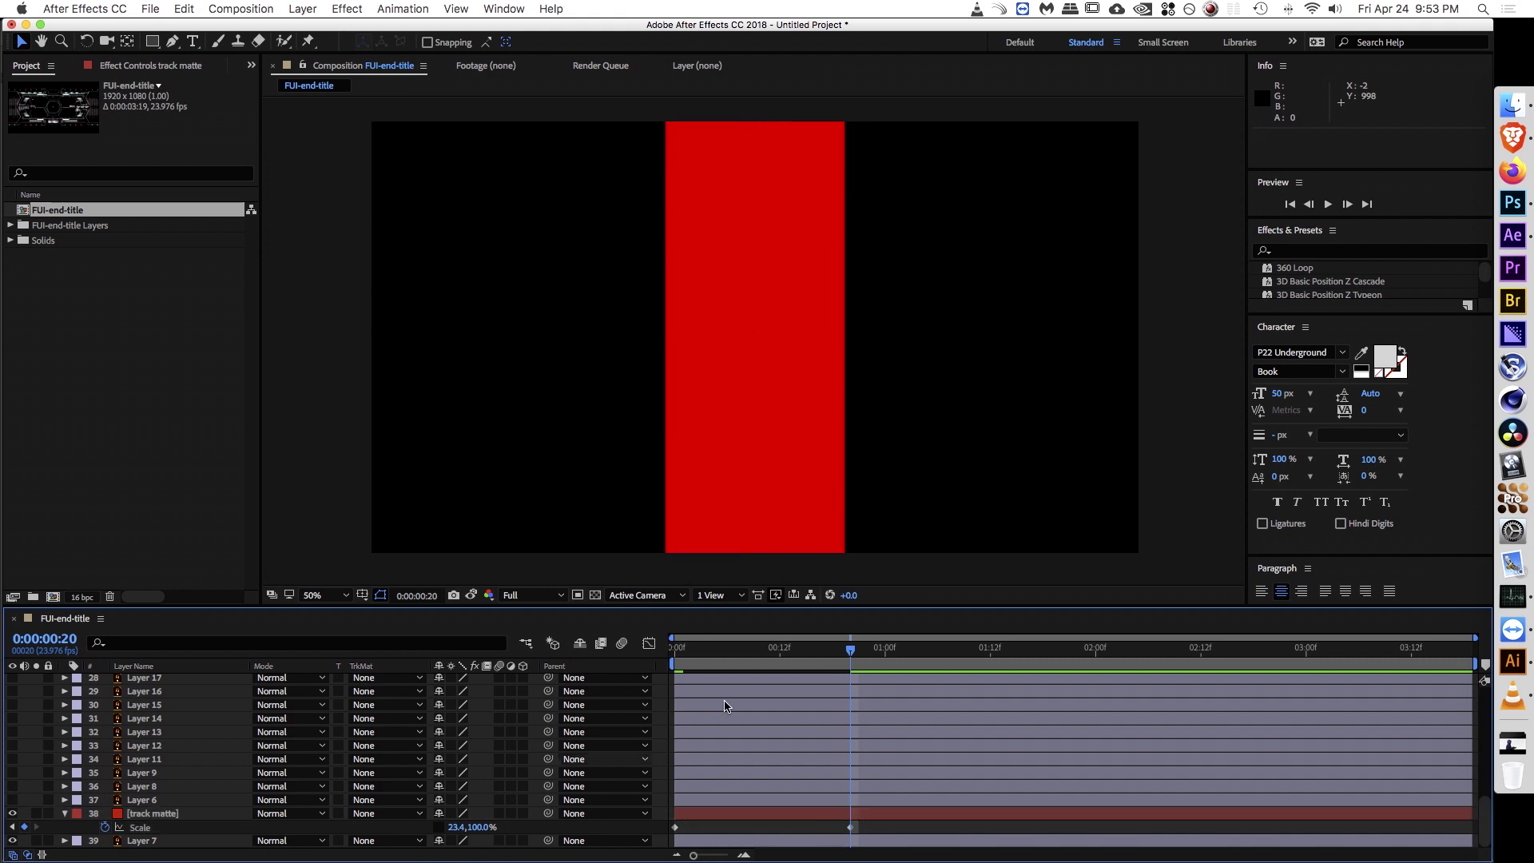
click(852, 828)
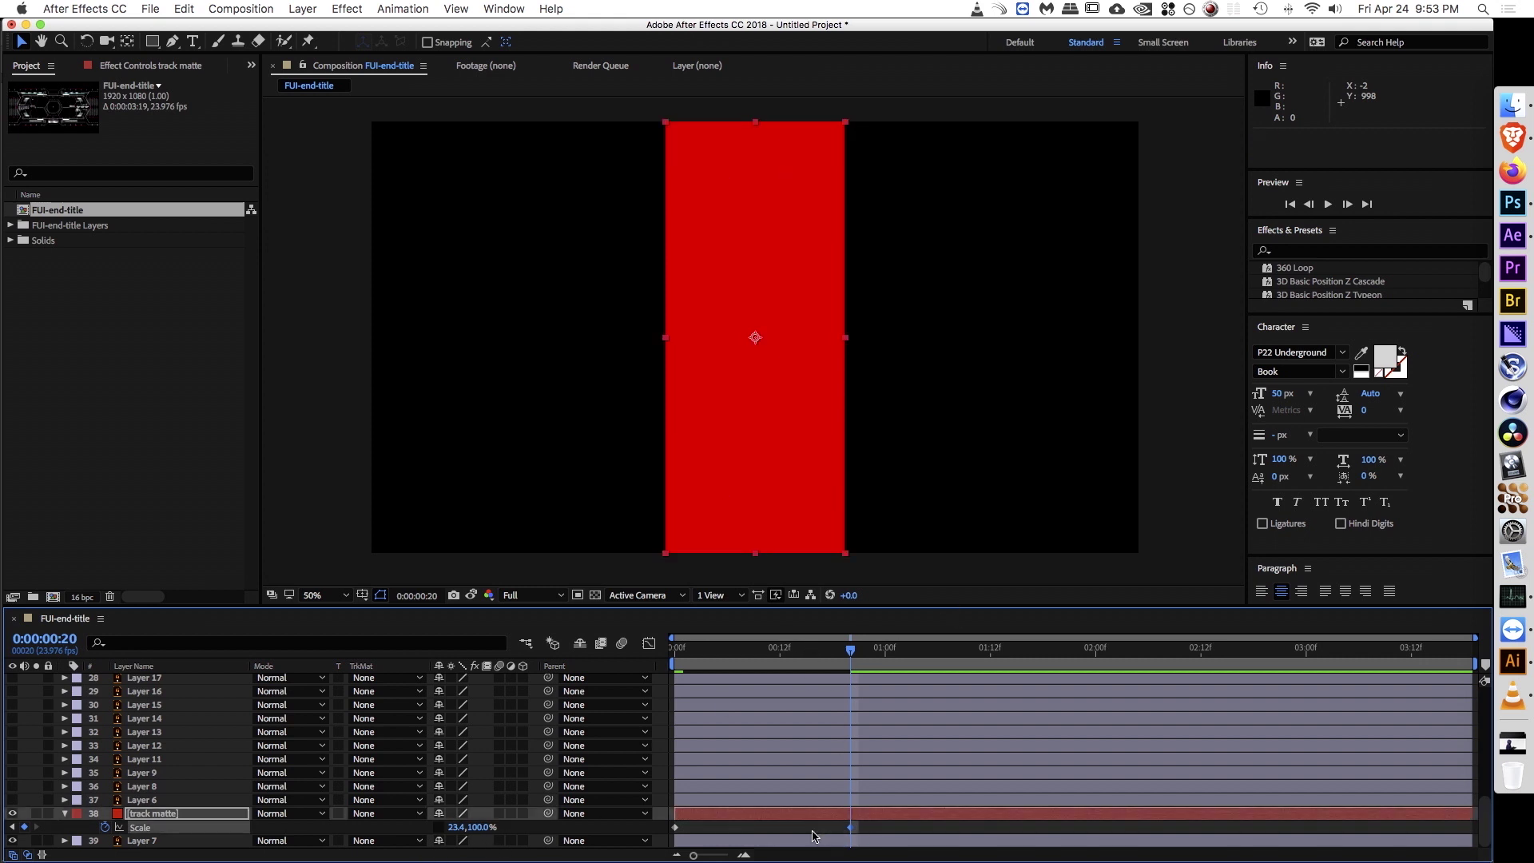
key(F9)
mouse_move(853, 665)
mouse_down()
mouse_move(675, 659)
mouse_move(841, 659)
mouse_up()
Step: Set Layer 7 to use the track matte solid as its Alpha Matte and scrub through the reveal
click(160, 838)
click(65, 813)
click(379, 840)
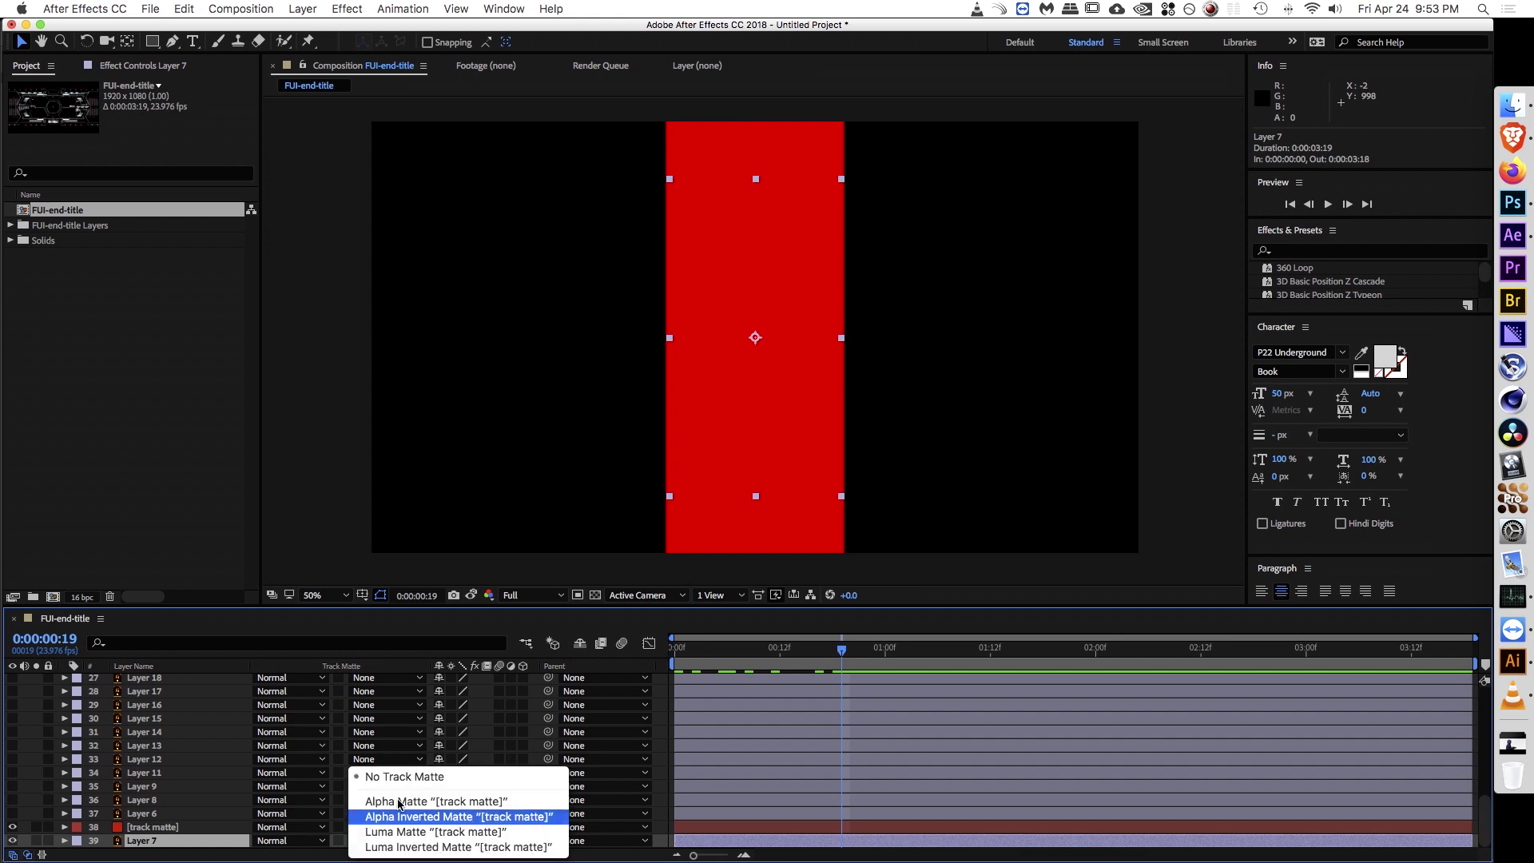
click(423, 793)
drag(795, 651, 850, 653)
click(657, 697)
Step: Turn on Layer 6's visibility and examine its small central graphic close up
click(159, 814)
click(12, 813)
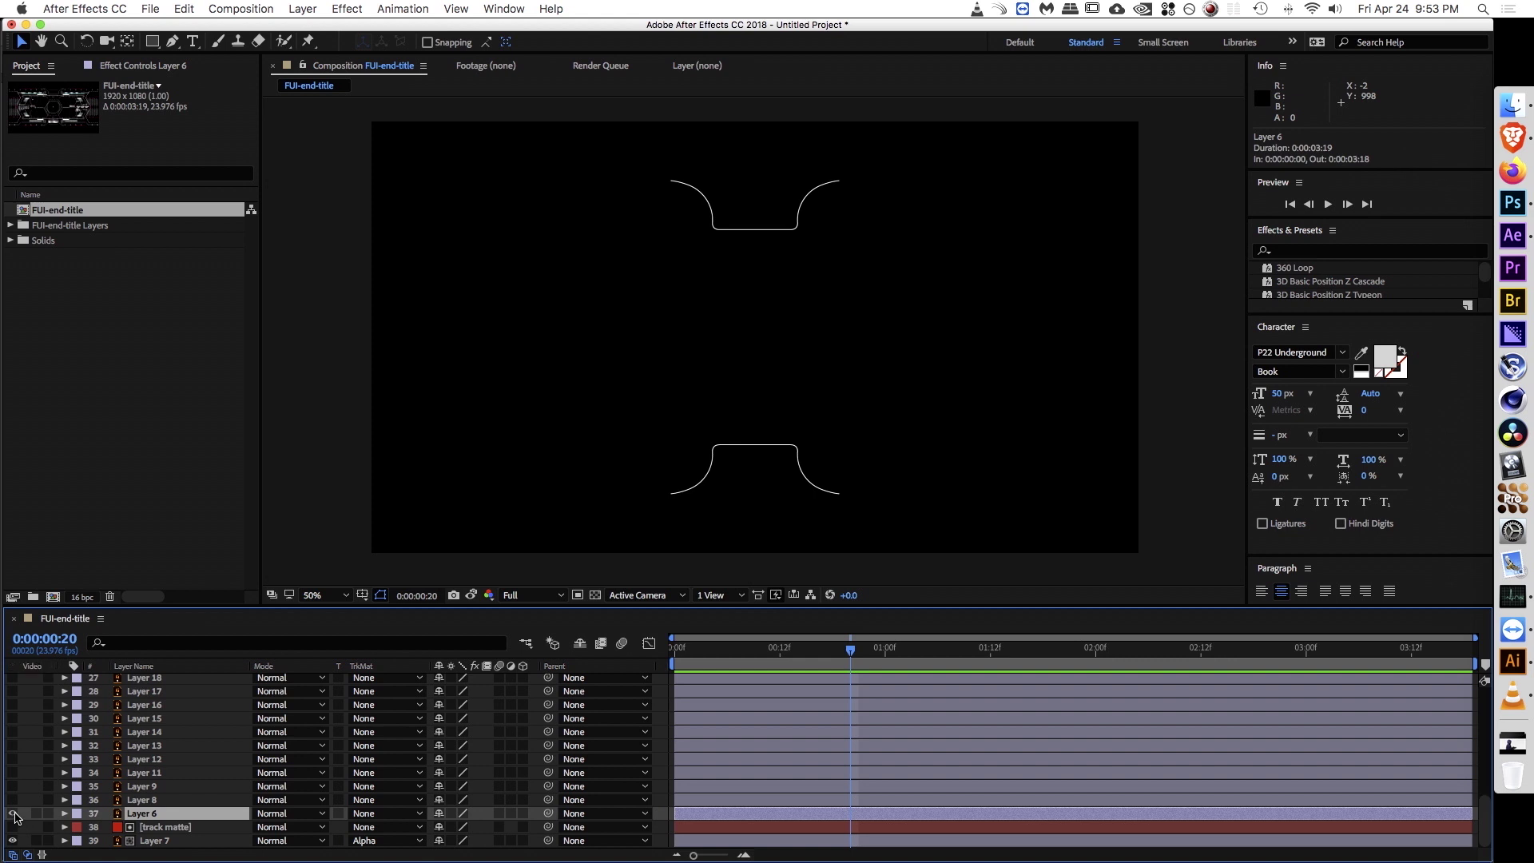
scroll(750, 334, up, 4)
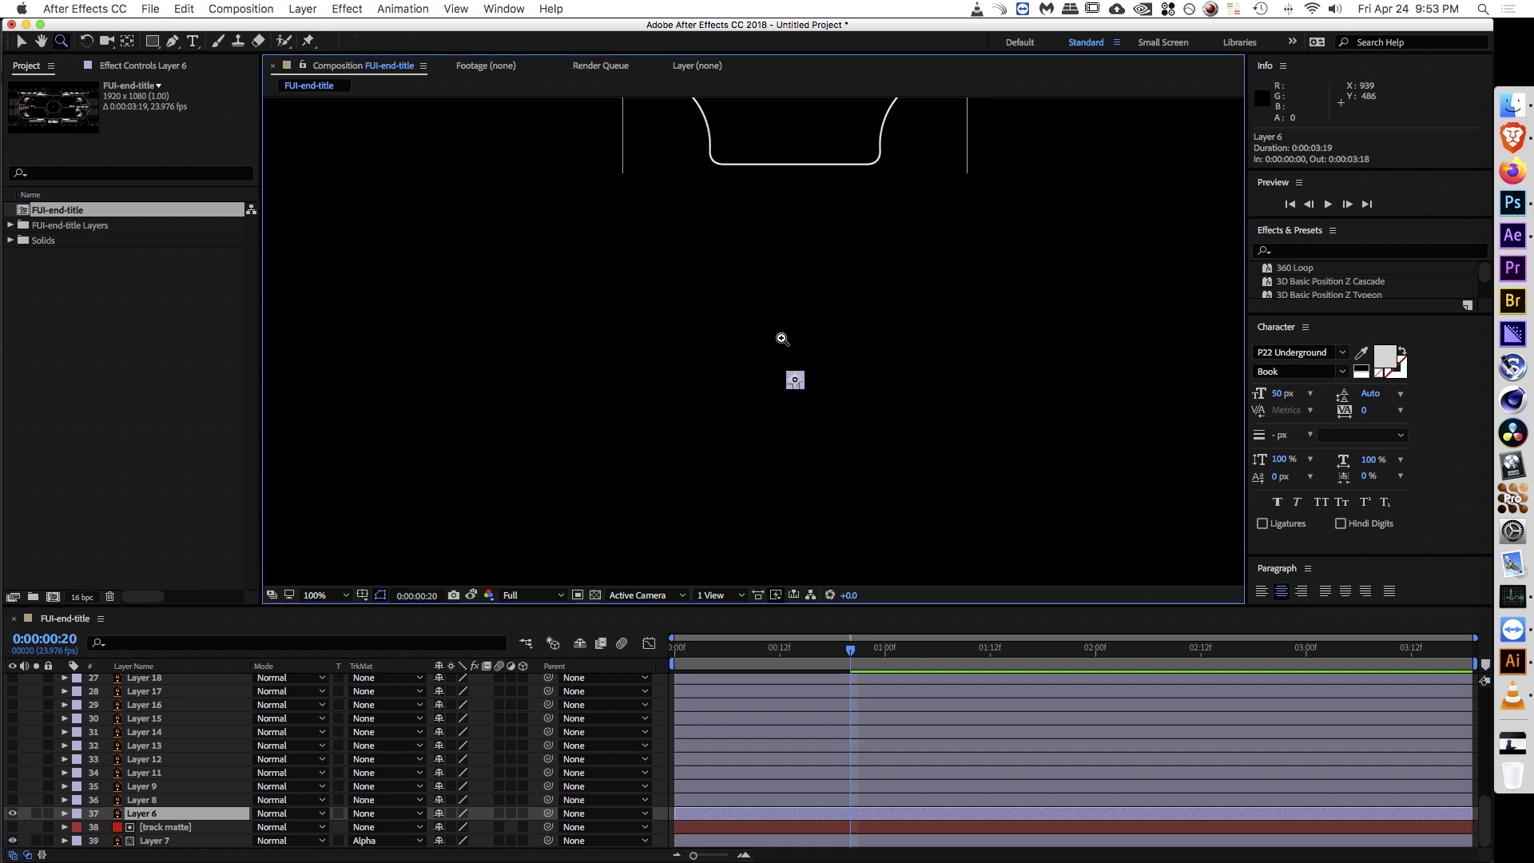
drag(805, 644, 815, 669)
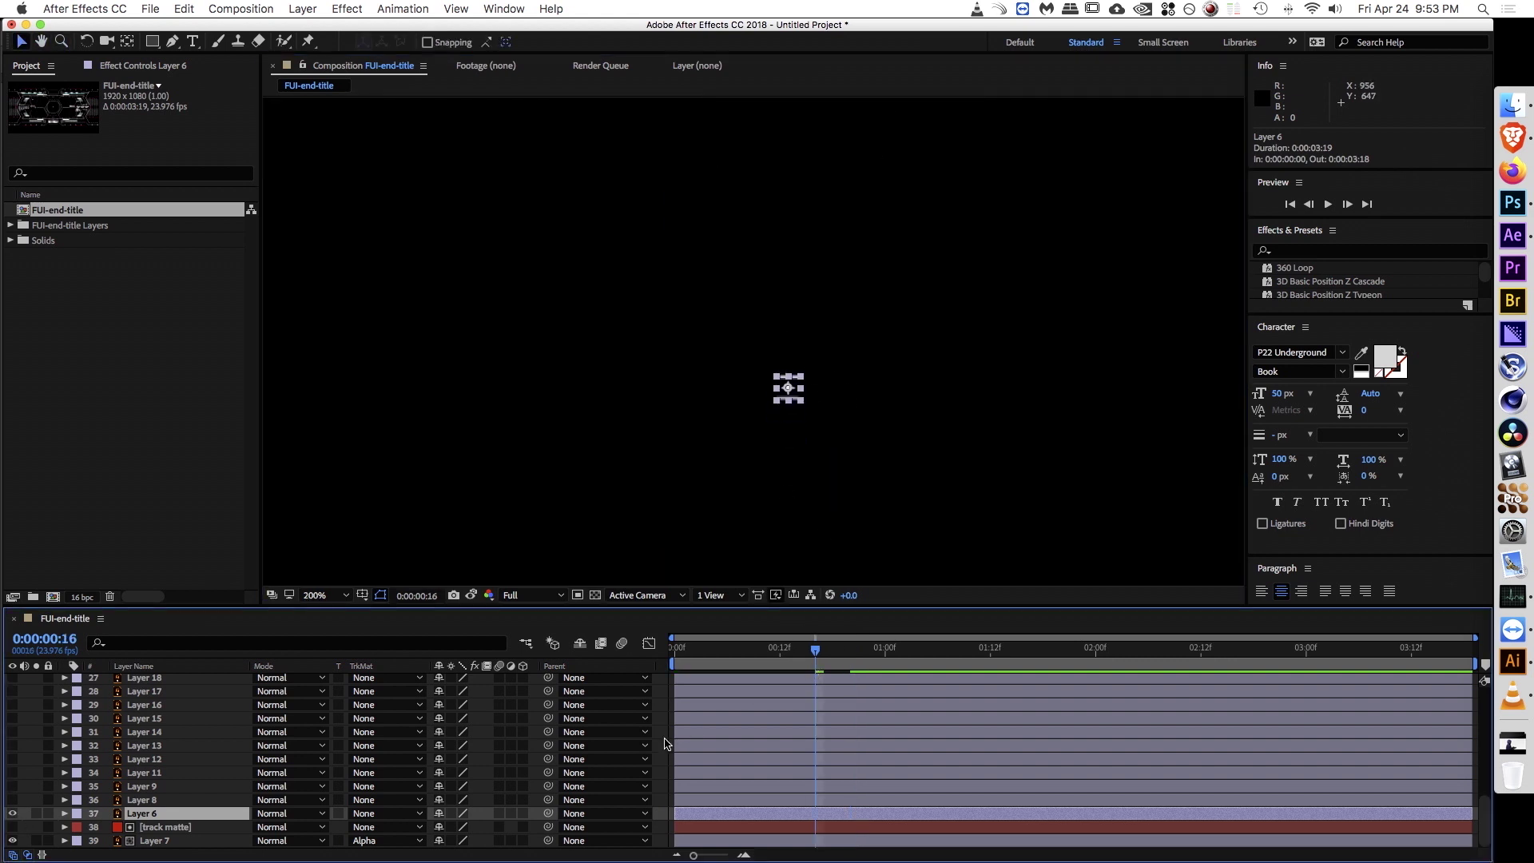
click(665, 734)
drag(792, 405, 789, 335)
scroll(784, 351, up, 1)
Step: Keyframe Layer 6's opacity at 0% on the first frame and 100% on frame 1
drag(721, 649, 631, 649)
click(147, 811)
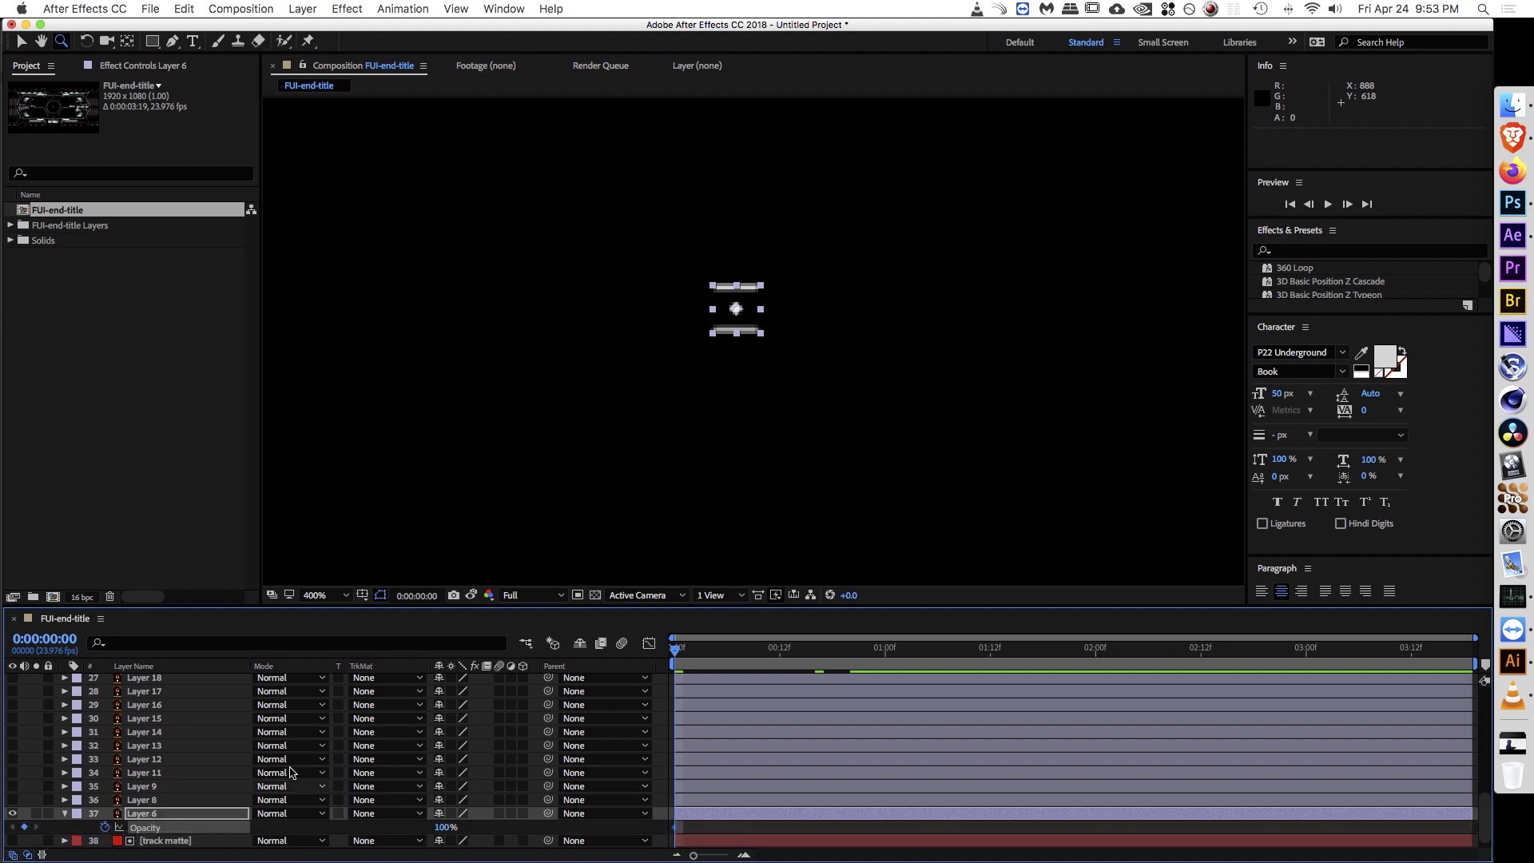
key(t)
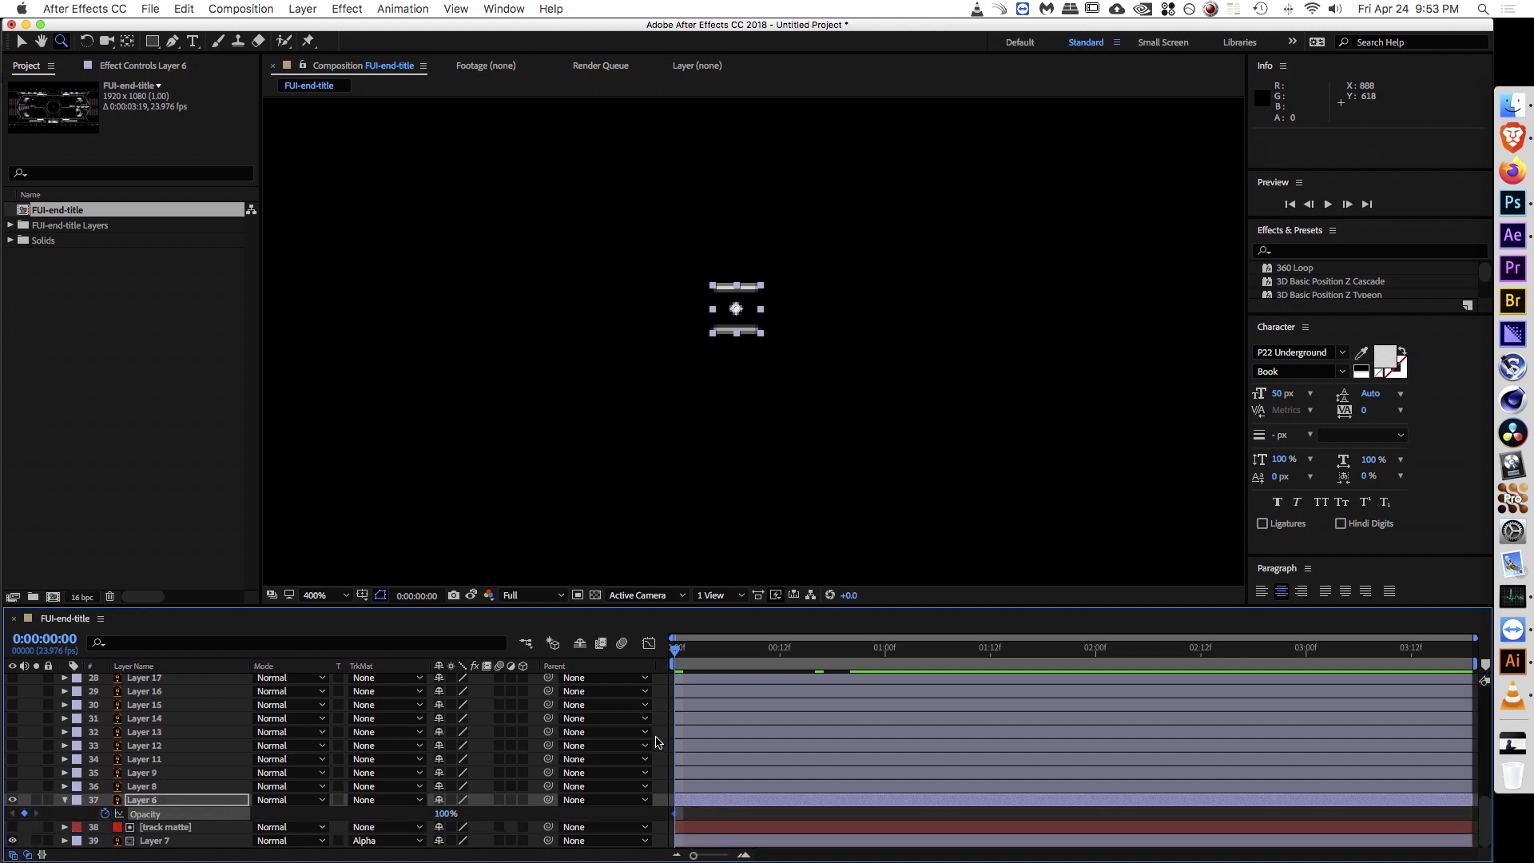
click(681, 651)
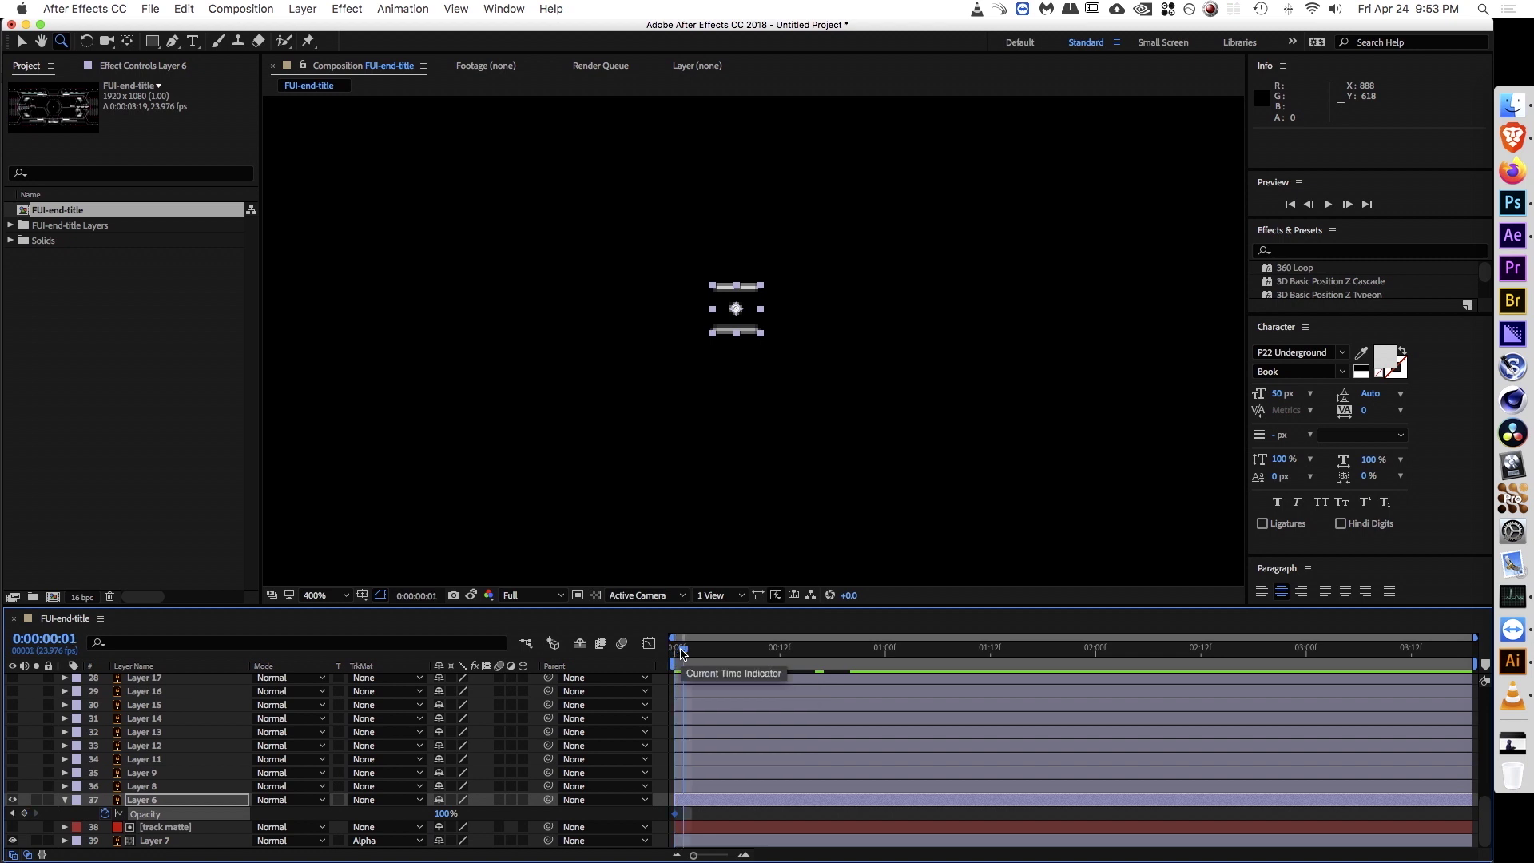
drag(445, 819, 458, 821)
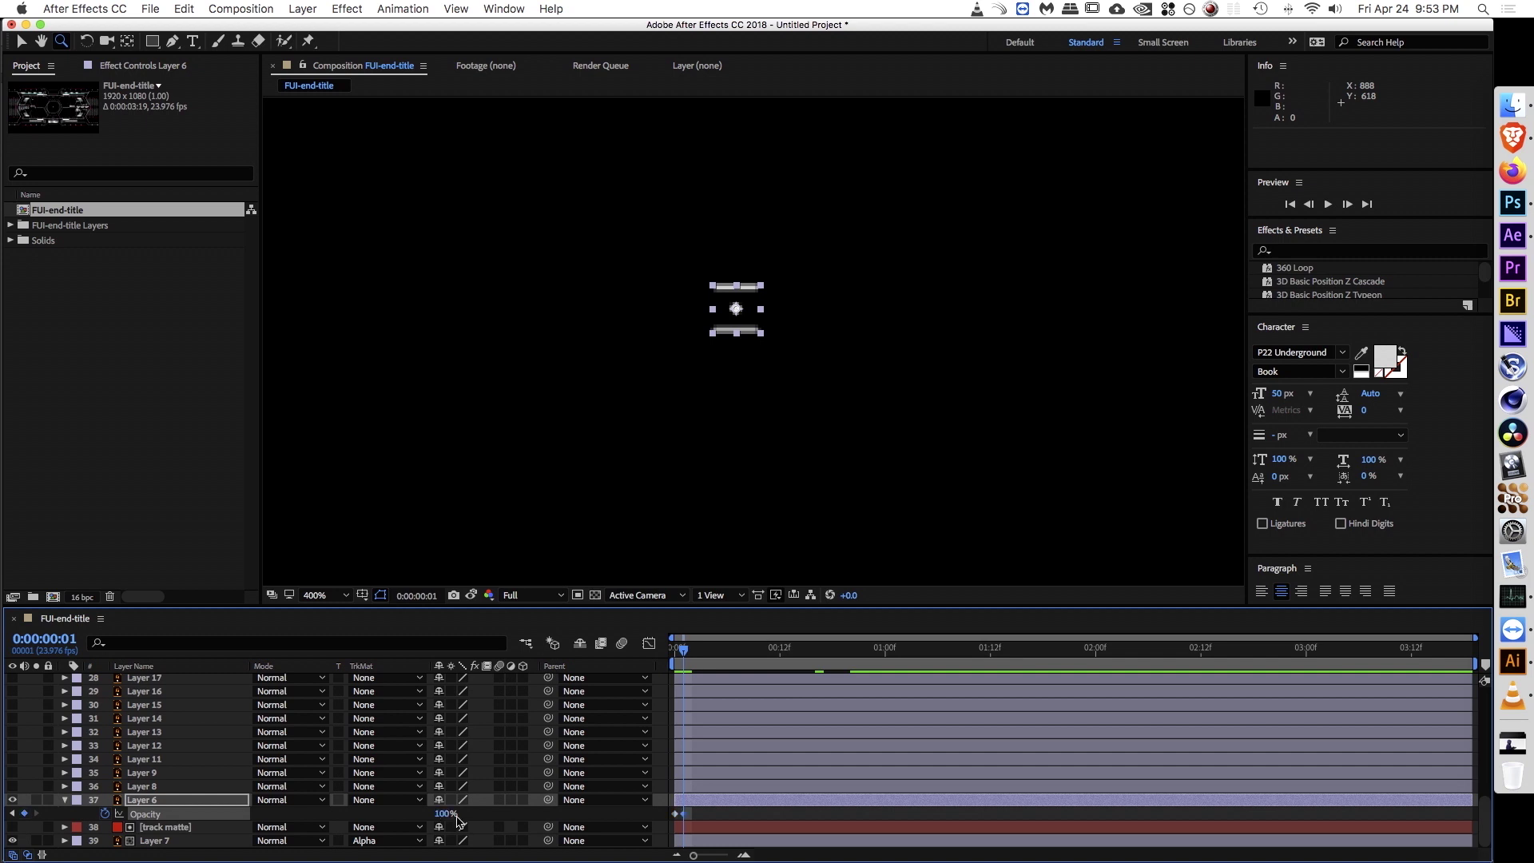
key(Home)
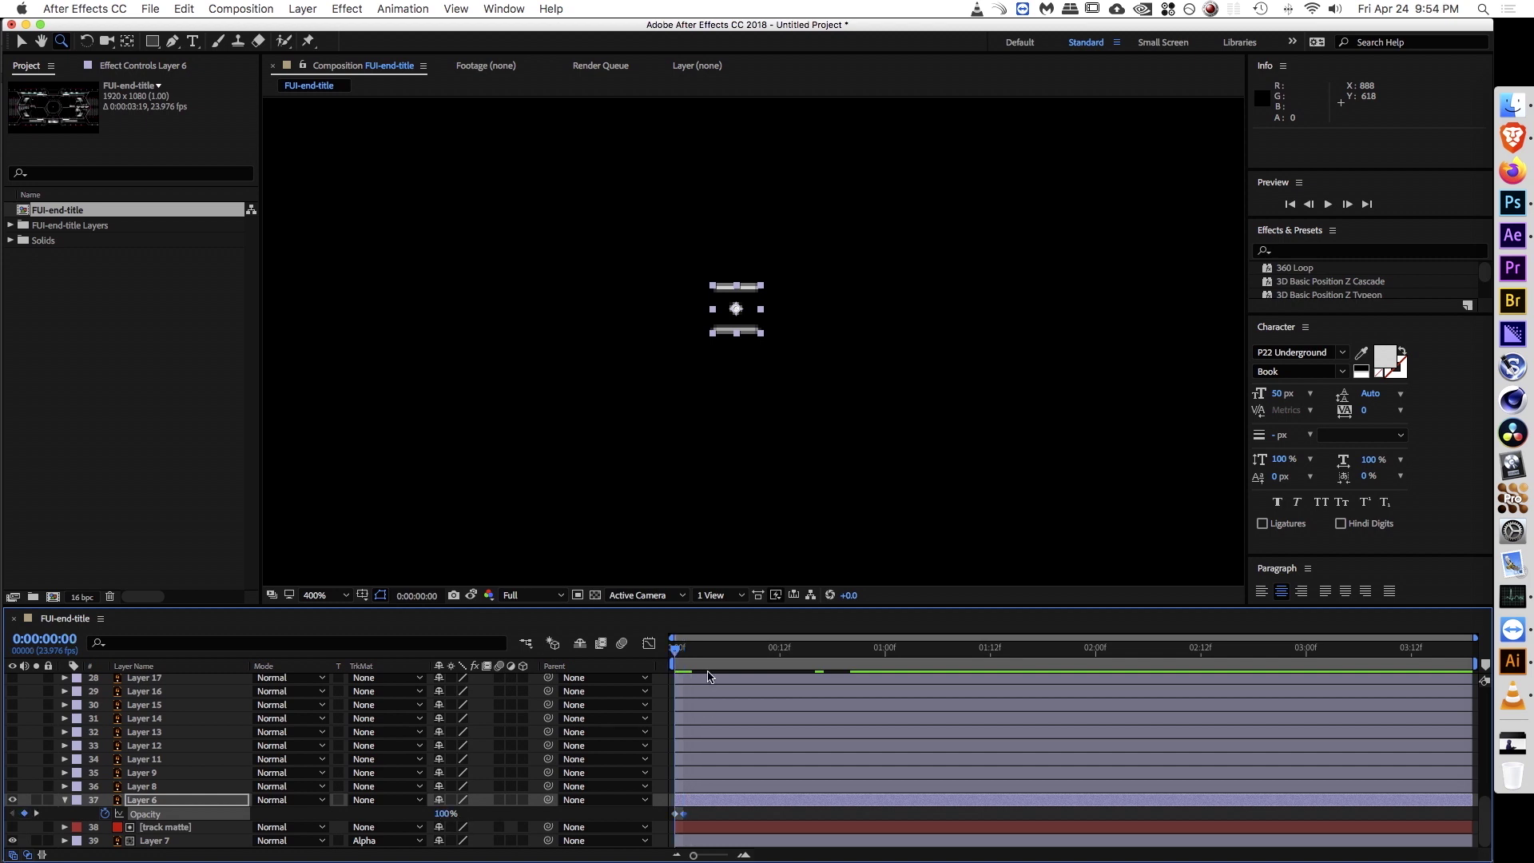
click(446, 813)
text(0)
key(Return)
click(725, 815)
Step: Add an opacity keyframe of 50% to Layer 6 at frame 2
key(Page_Down)
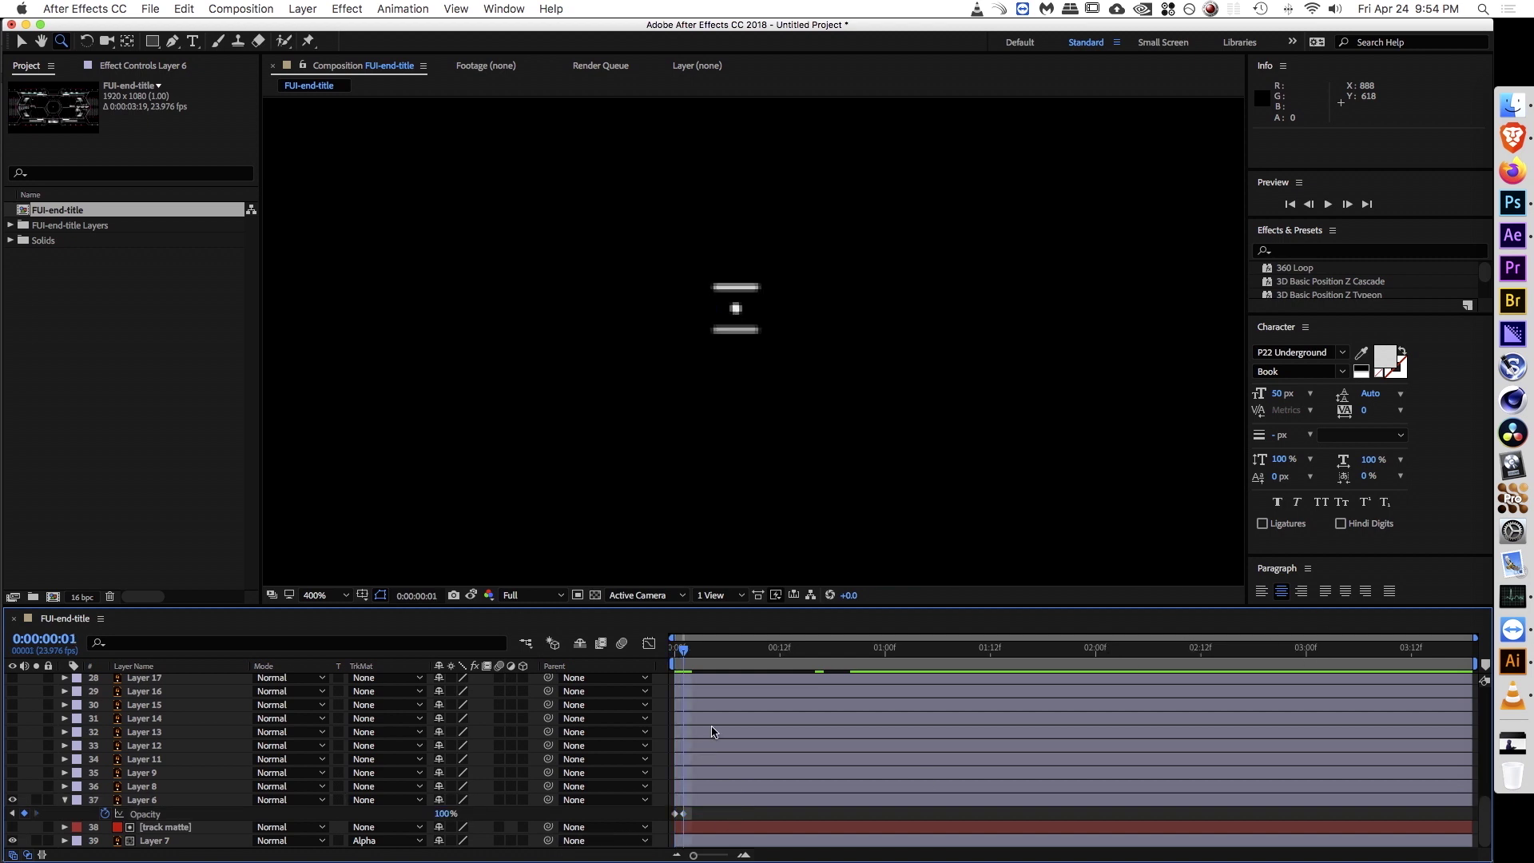
key(Page_Down)
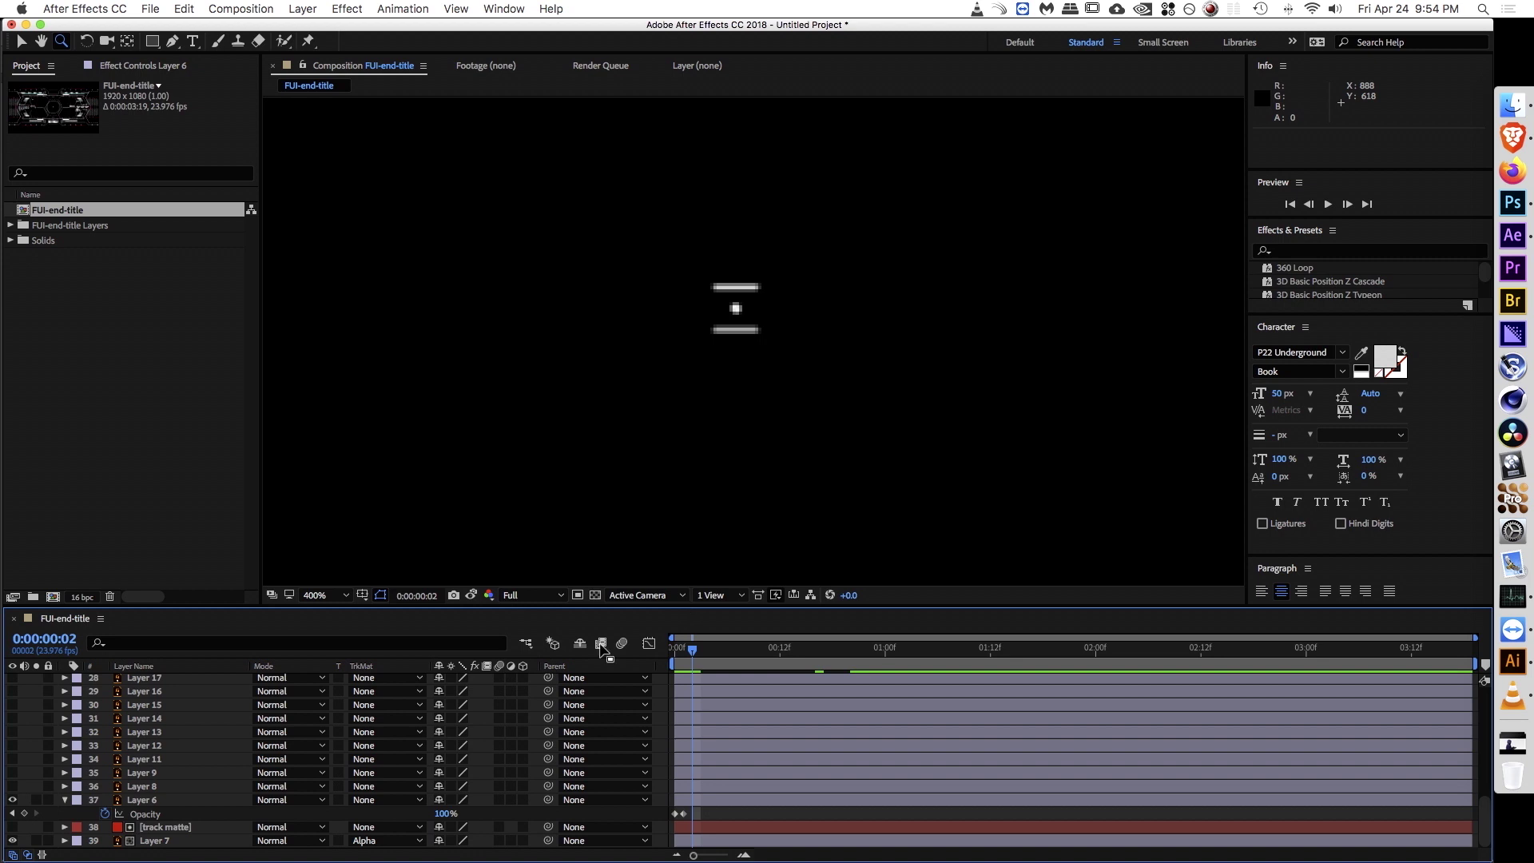
click(443, 813)
text(50)
key(Return)
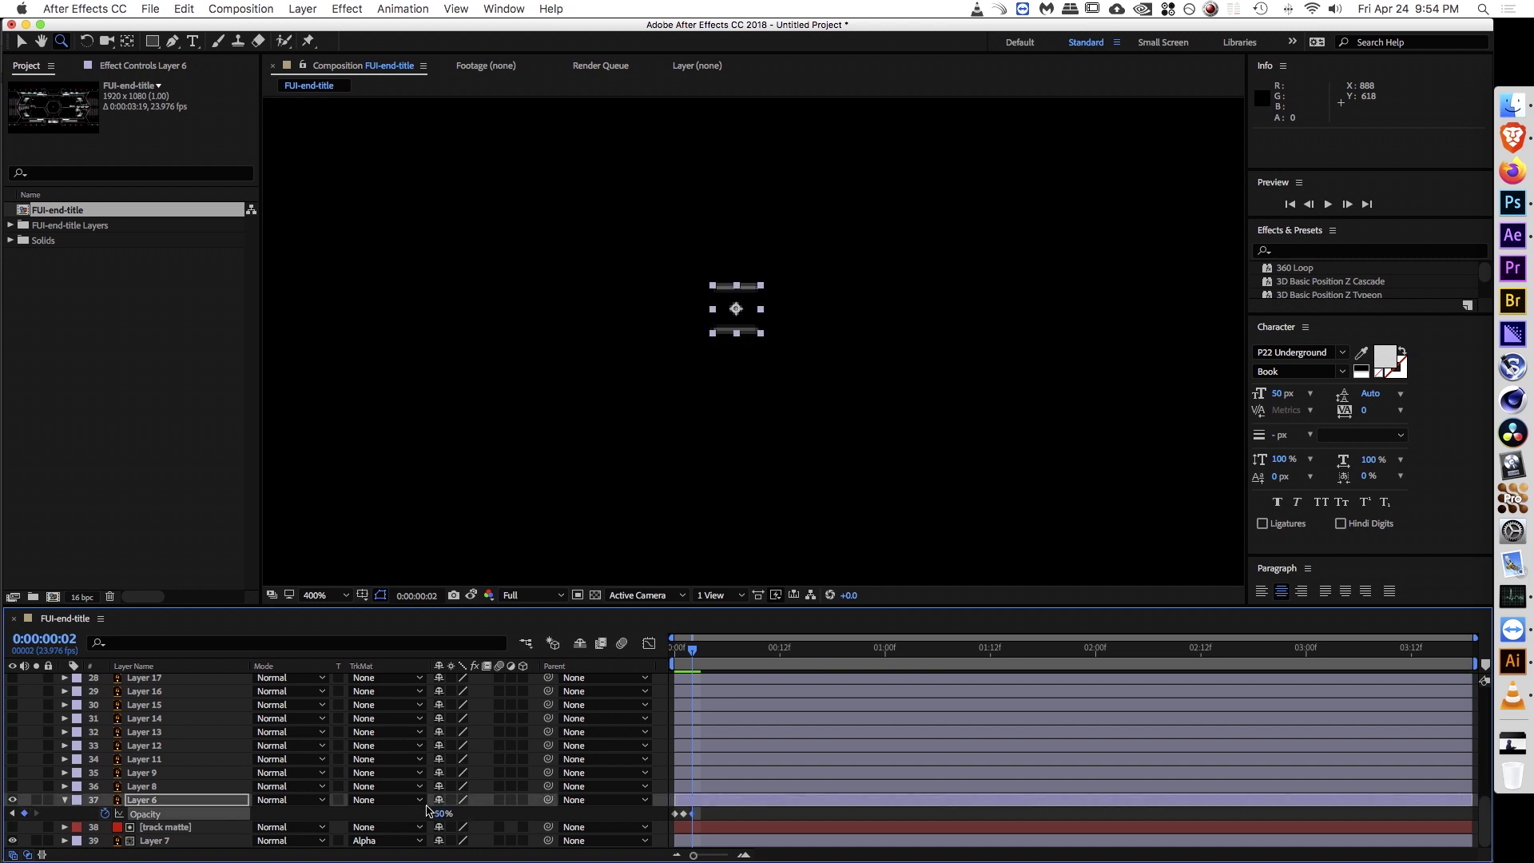
click(758, 818)
Step: Add opacity keyframes to Layer 6 of 90% at frame 4 and 10% at frame 5
key(Page_Down)
key(Page_Down)
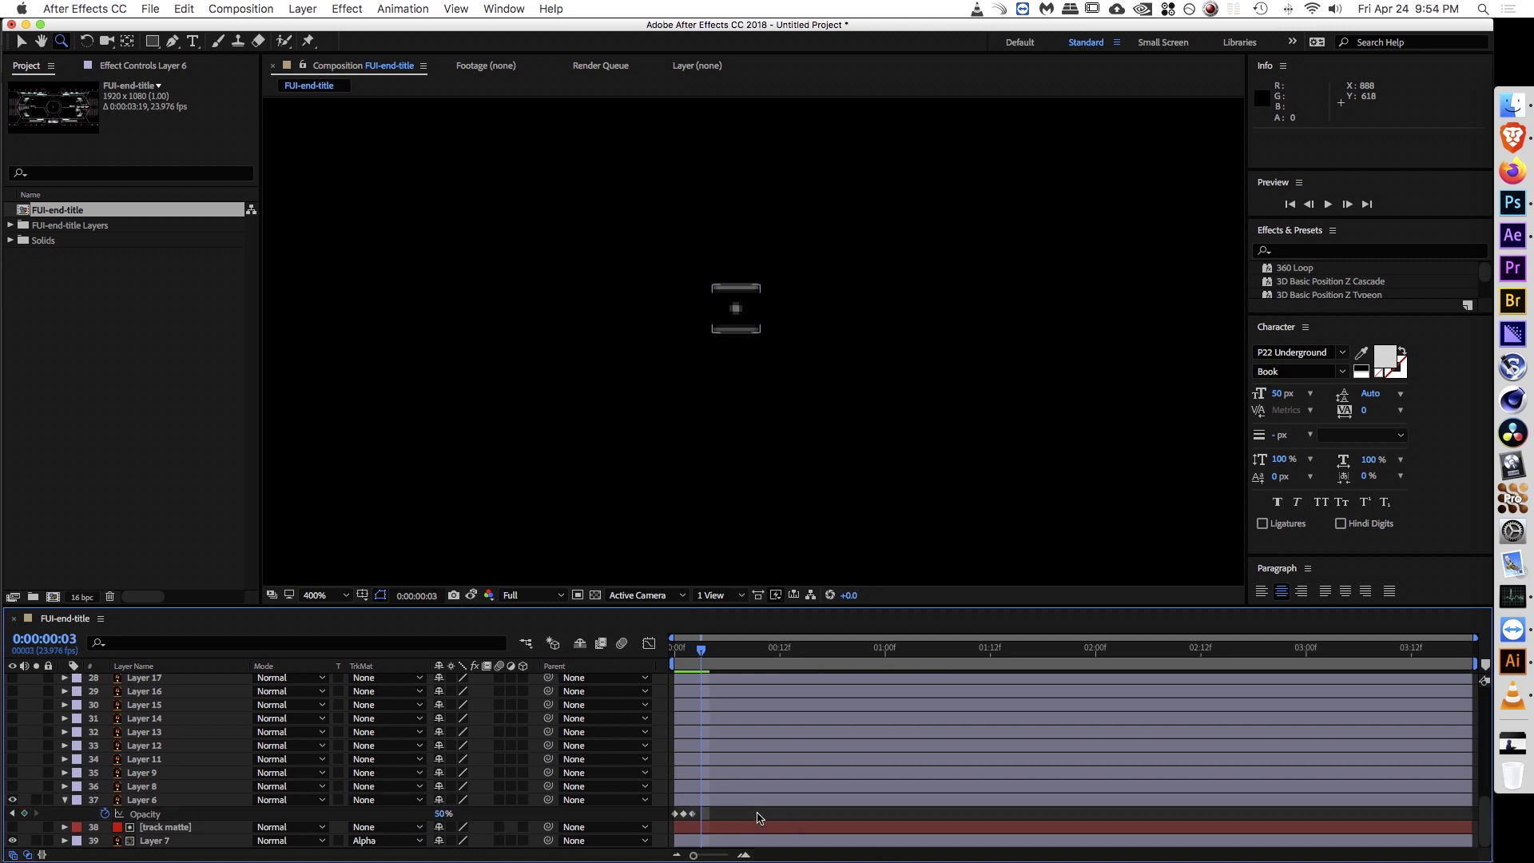
click(443, 813)
text(90)
key(Return)
key(Page_Down)
click(444, 813)
key(Return)
Step: Add another opacity keyframe to Layer 6 at frame 6, and finish the flicker with 100% at frame 7
key(Page_Down)
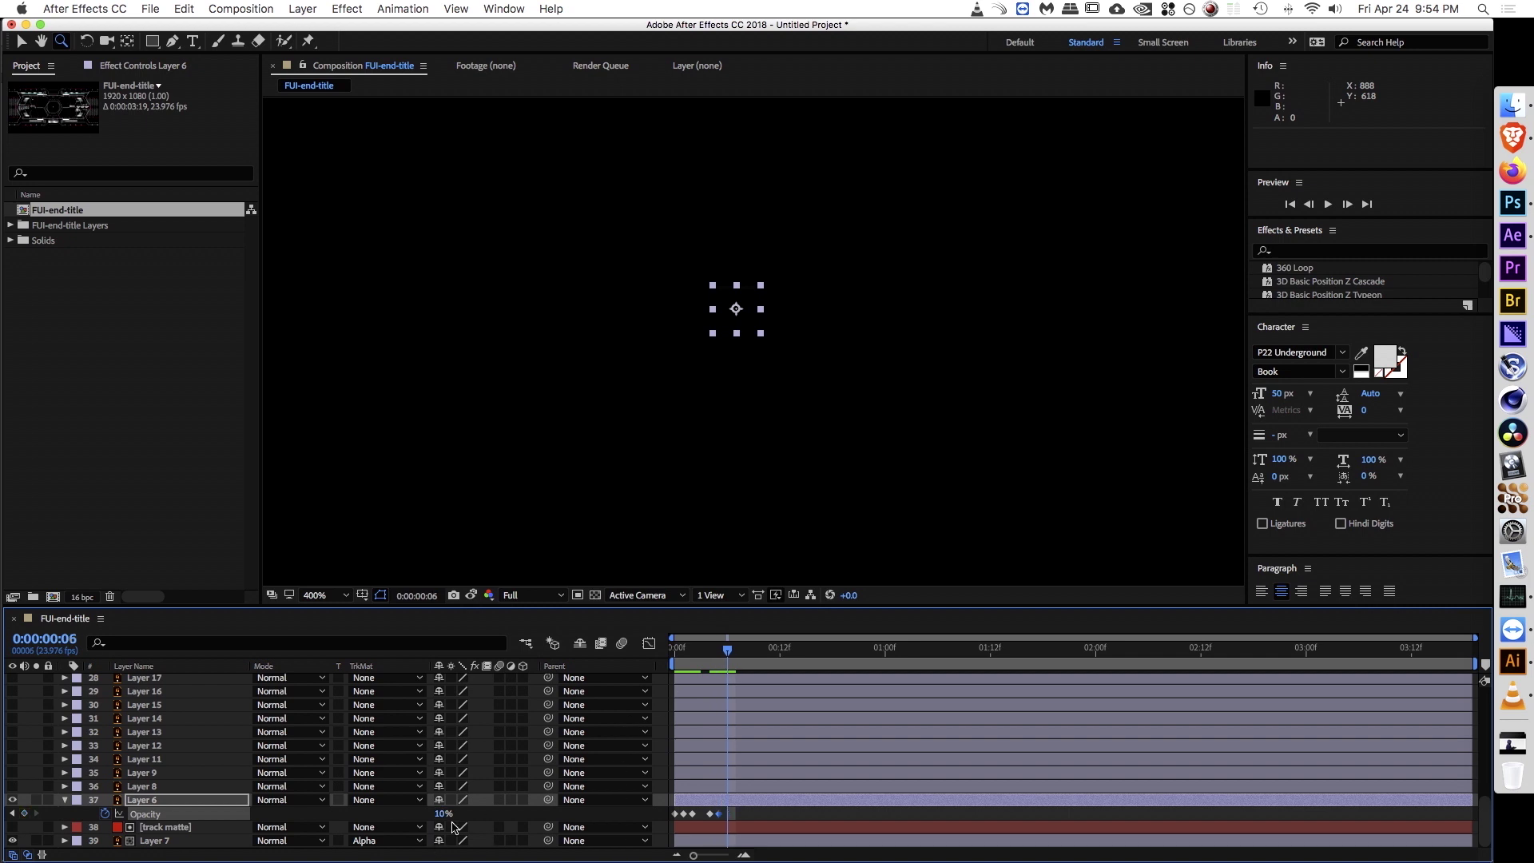
click(444, 813)
key(Return)
key(Page_Down)
click(443, 814)
text(100)
key(Return)
click(776, 817)
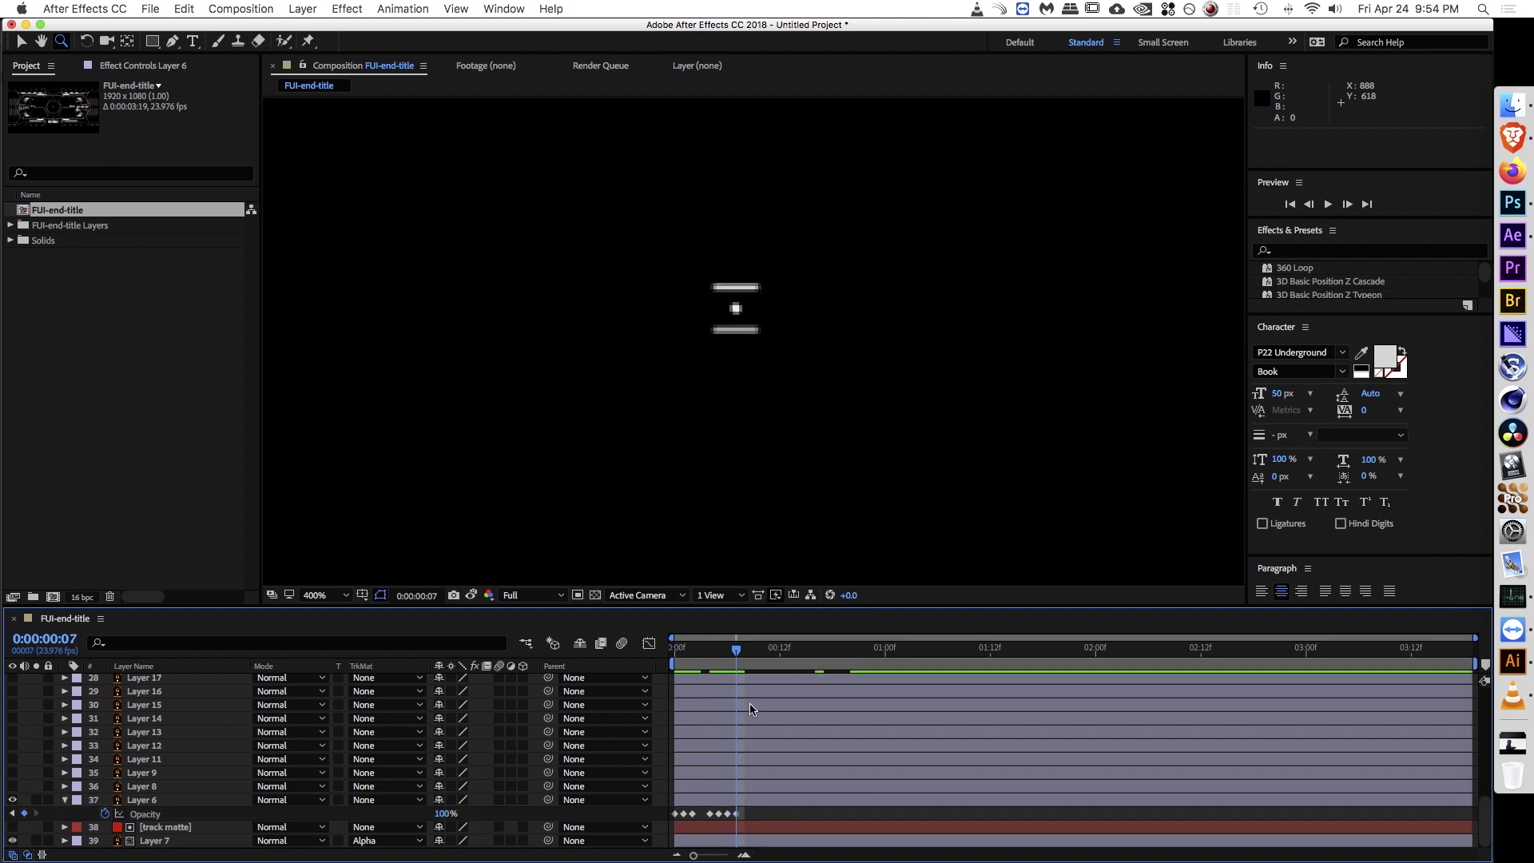
Step: Play back the composition to check Layer 6's opacity flicker
mouse_move(737, 651)
mouse_down()
mouse_move(672, 651)
mouse_move(813, 647)
mouse_move(674, 651)
mouse_move(756, 657)
mouse_up()
key(space)
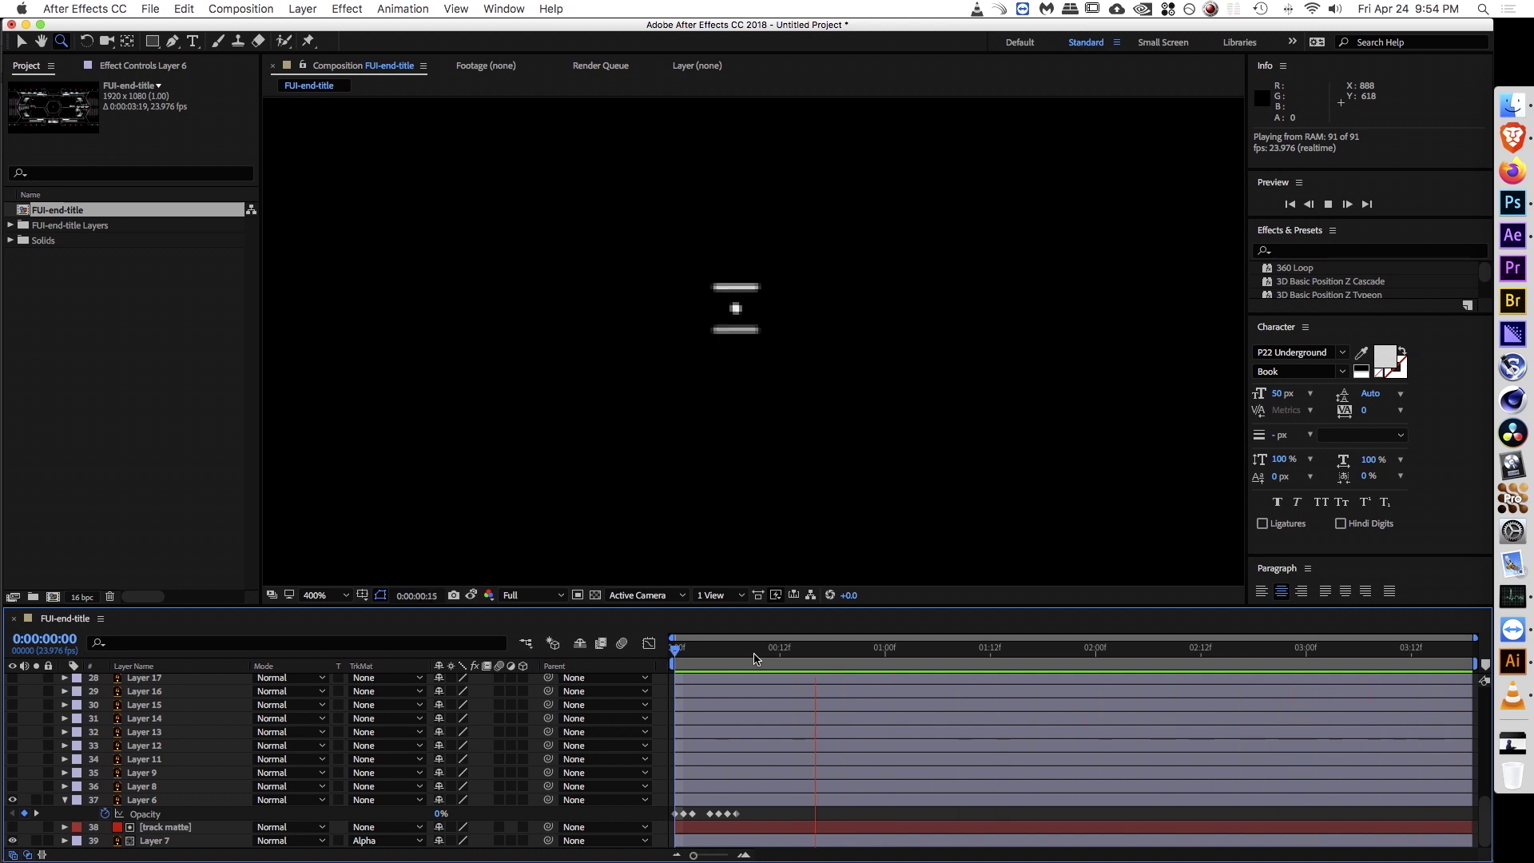
key(space)
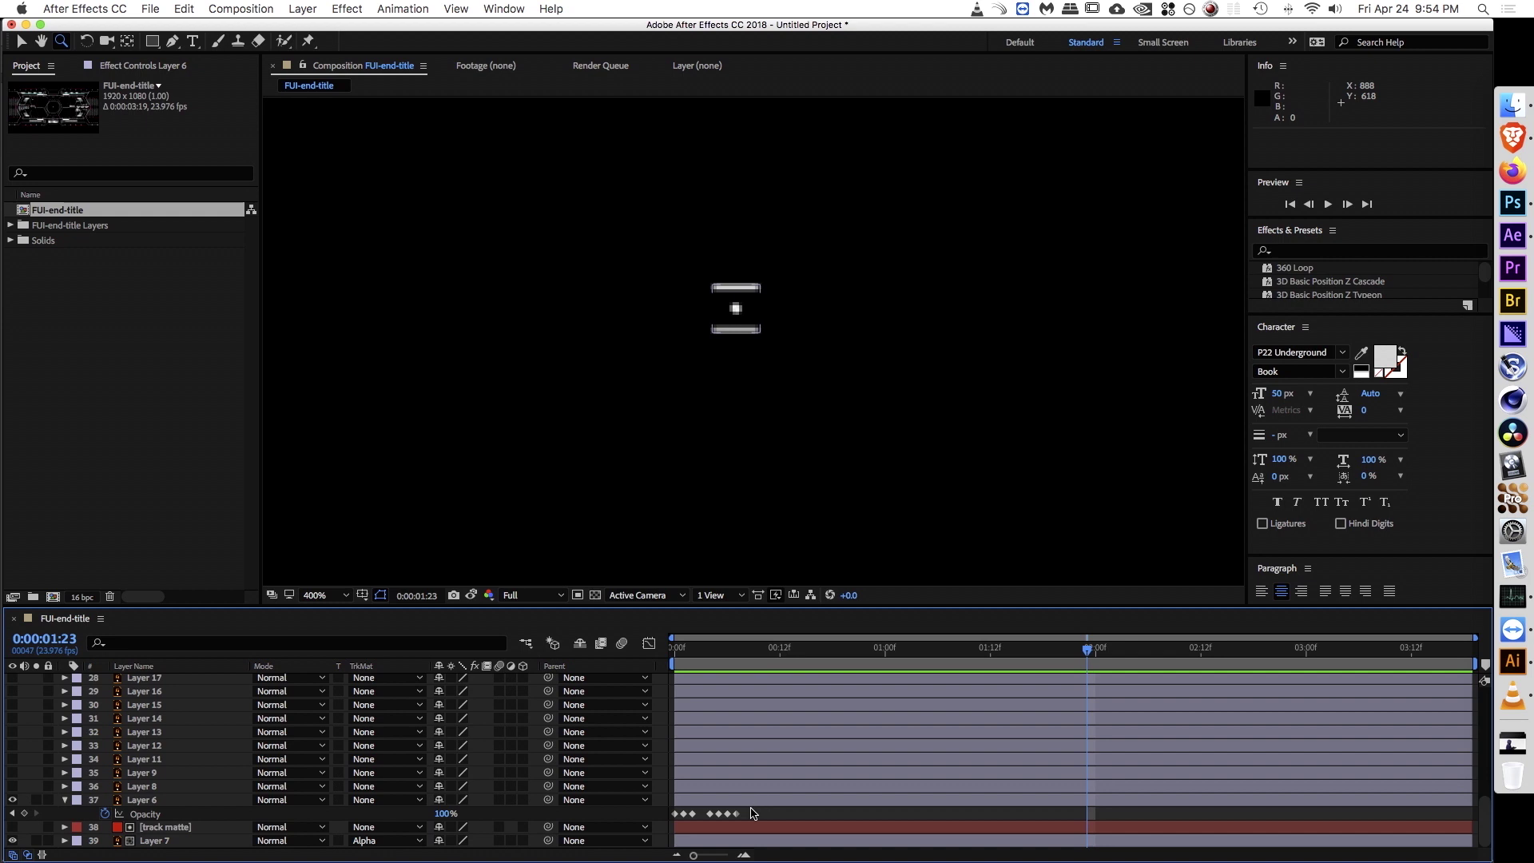
Step: Copy all of Layer 6's opacity keyframes and return to the first frame
drag(765, 813, 657, 822)
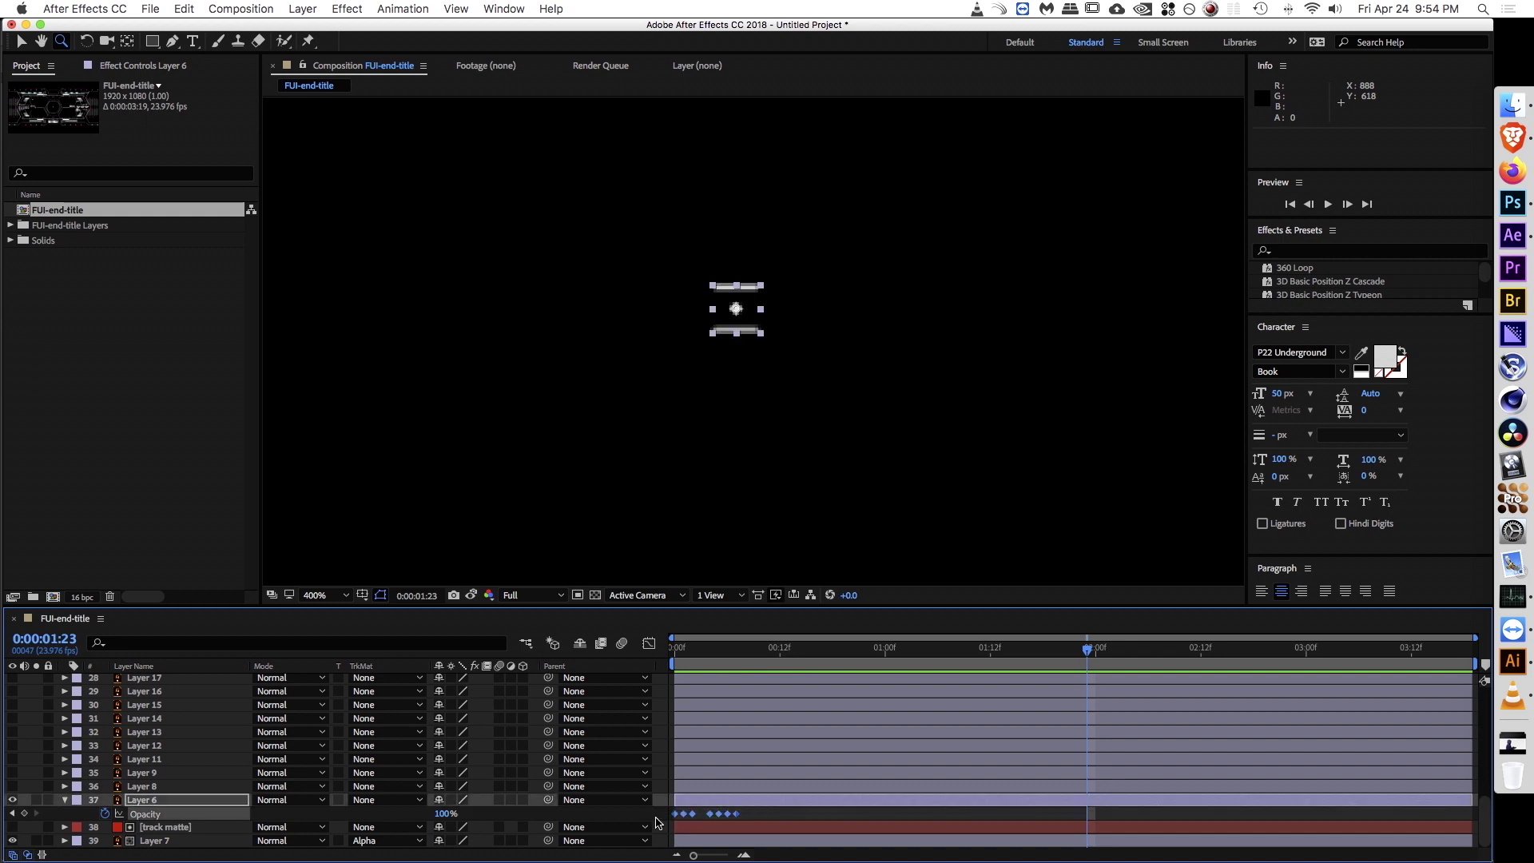
key(super+c)
drag(717, 653, 672, 655)
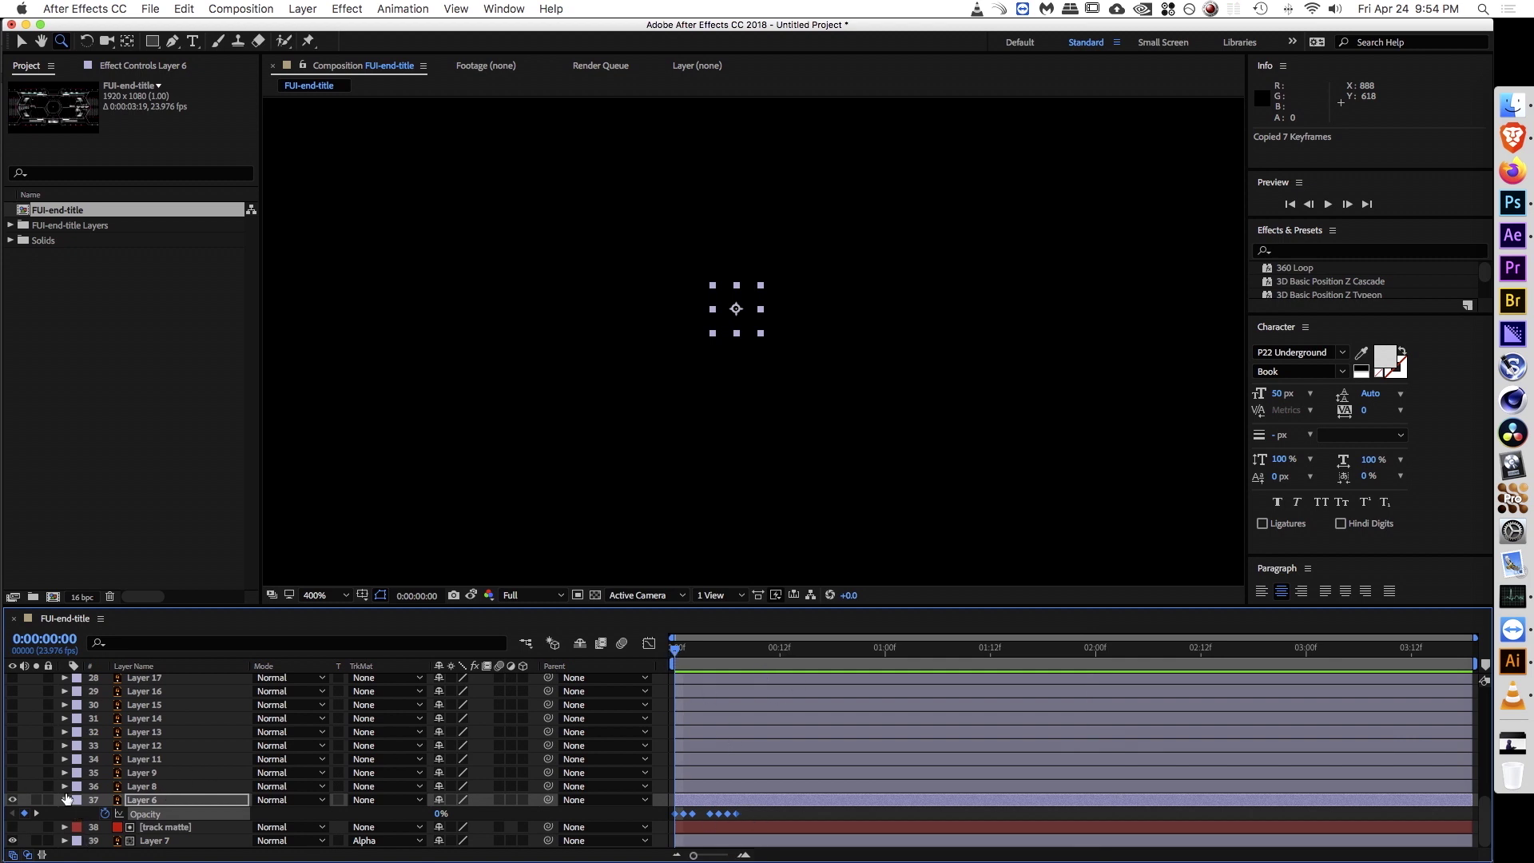
Step: Turn on Layer 8's visibility and compare the whole composition with the stored snapshot
click(12, 786)
alt+click(803, 360)
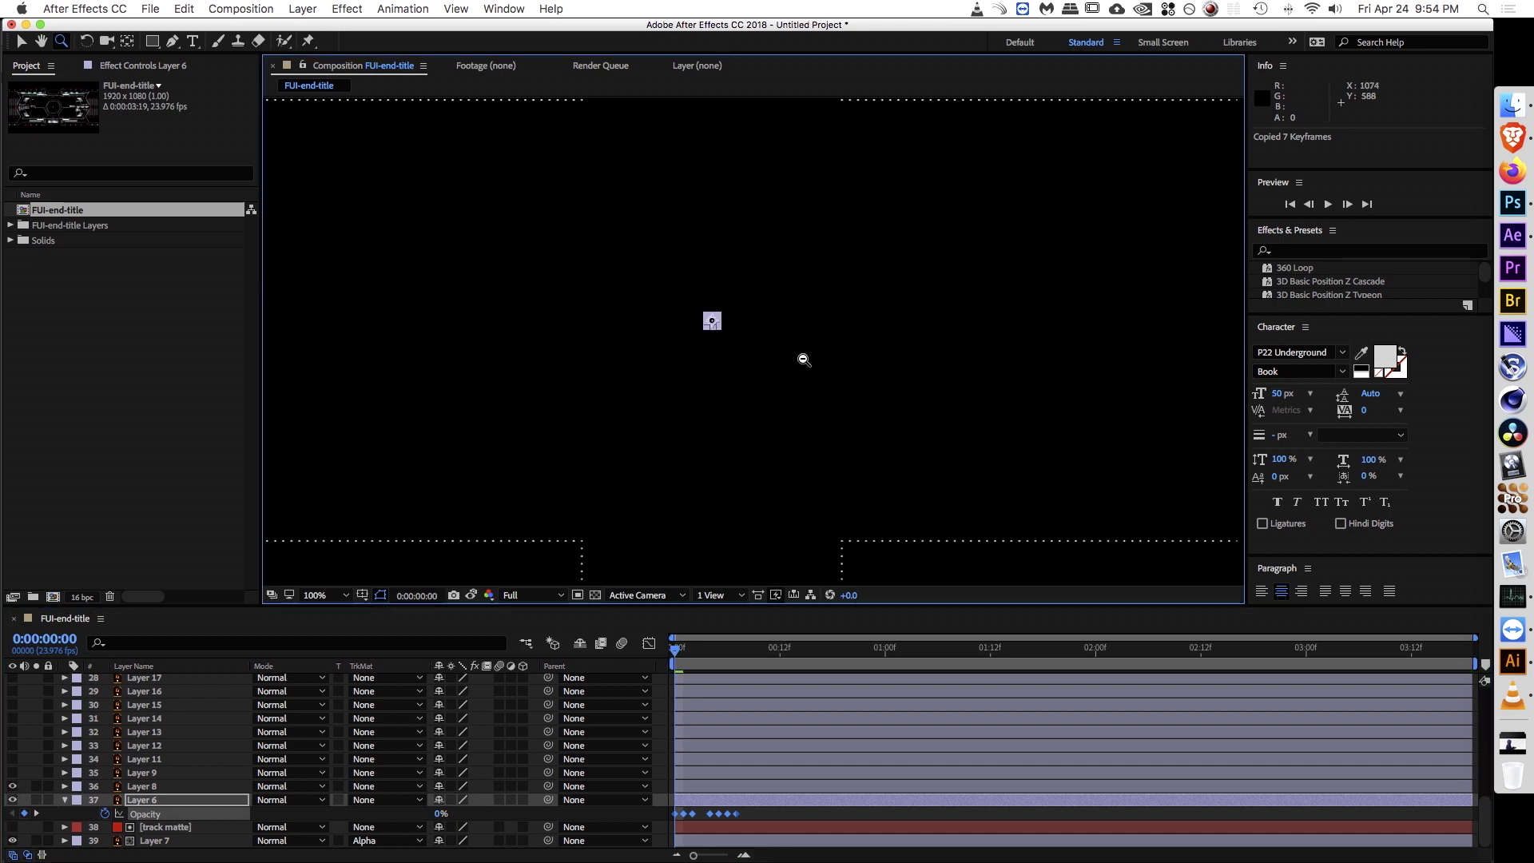
alt+click(804, 359)
drag(781, 351, 827, 365)
key(v)
click(1166, 293)
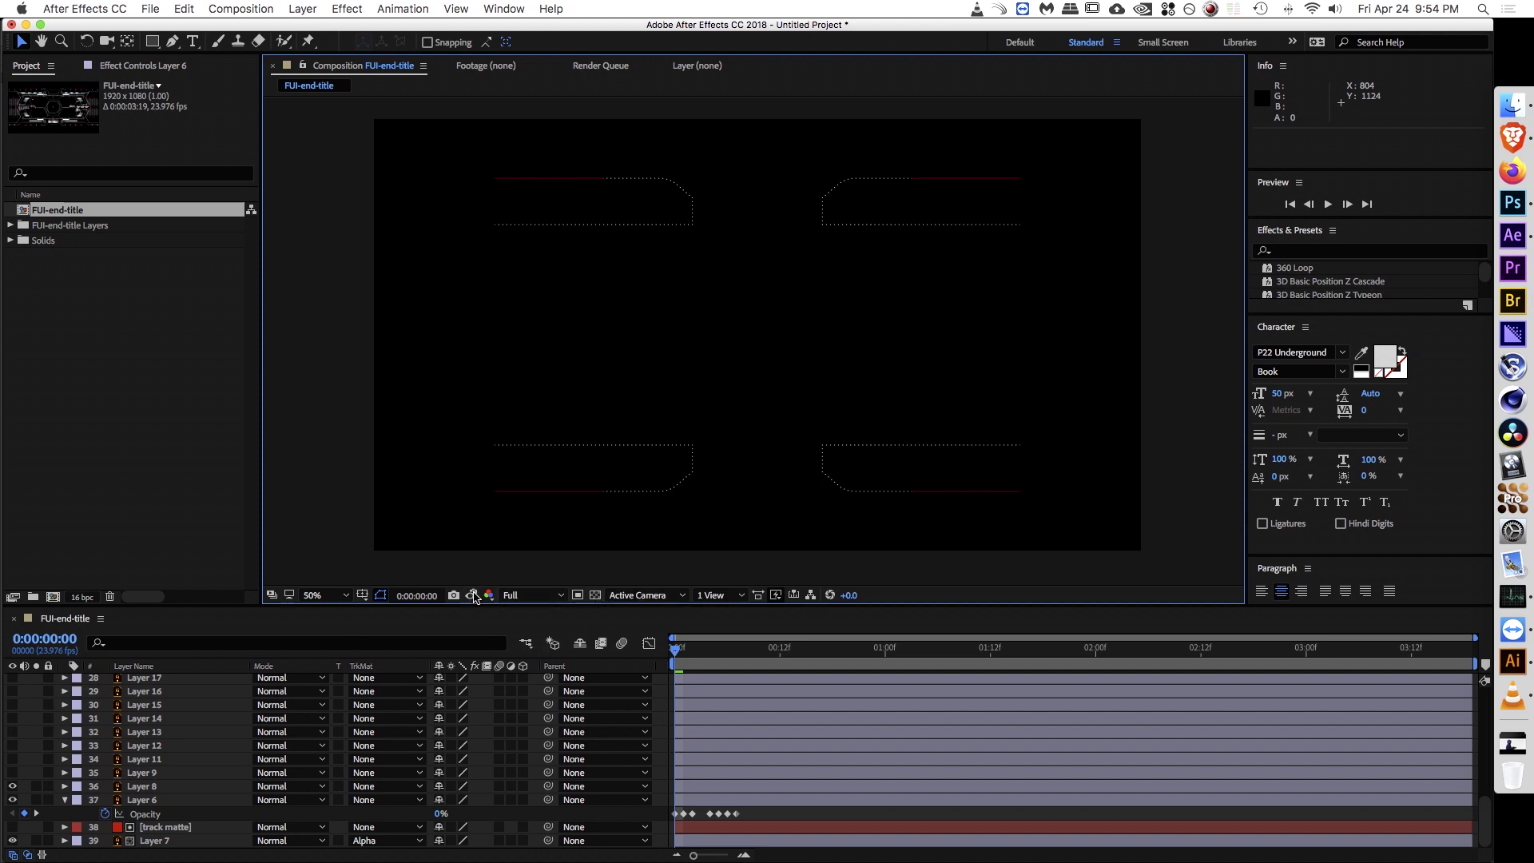
click(473, 595)
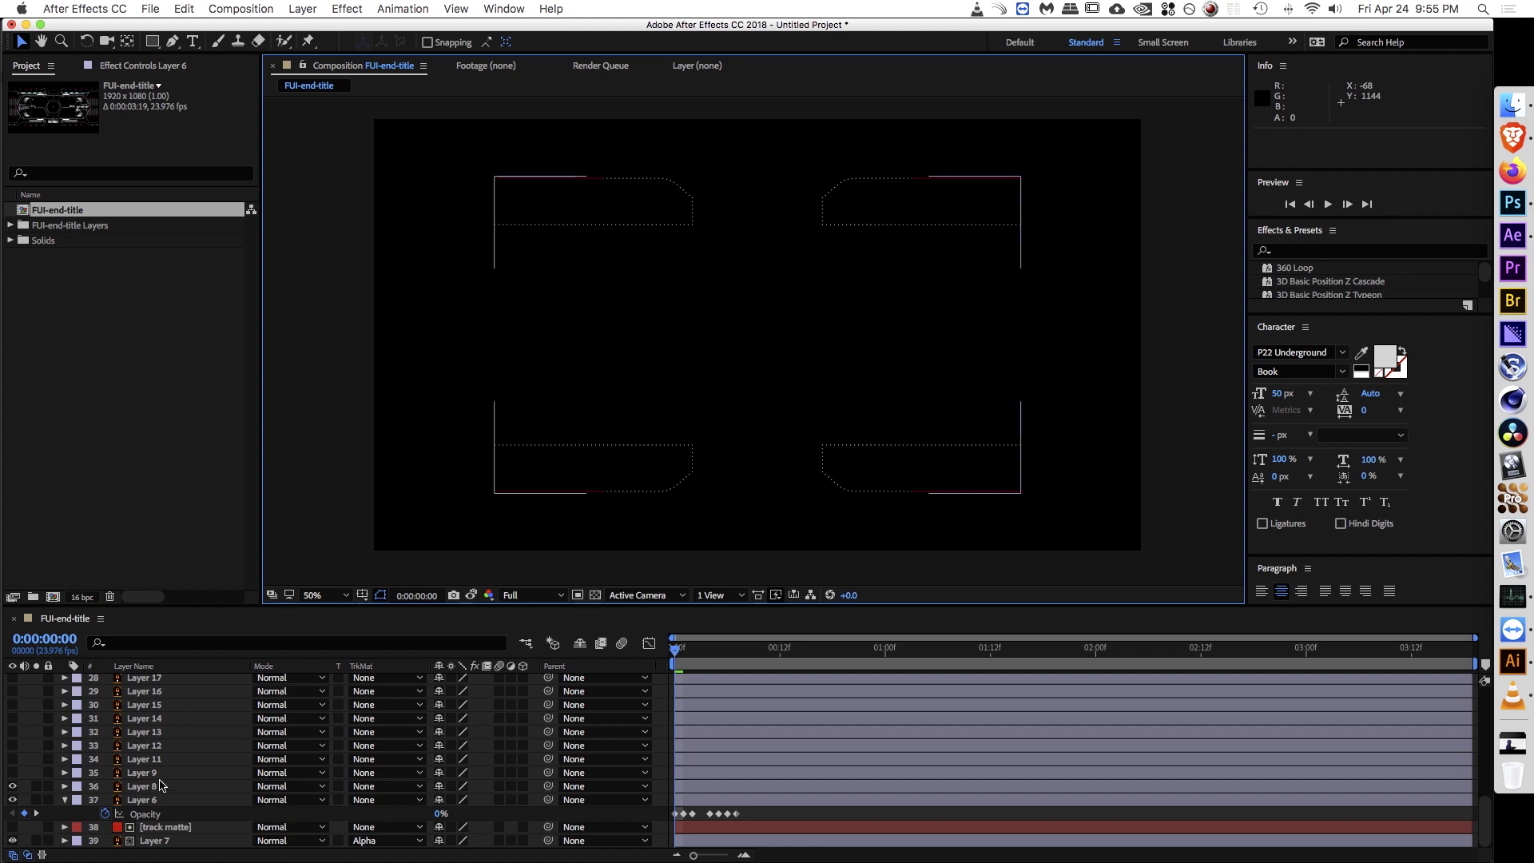
Step: Create a red solid named "stroke" directly above Layer 8
click(159, 786)
key(super+y)
text(st)
key(Return)
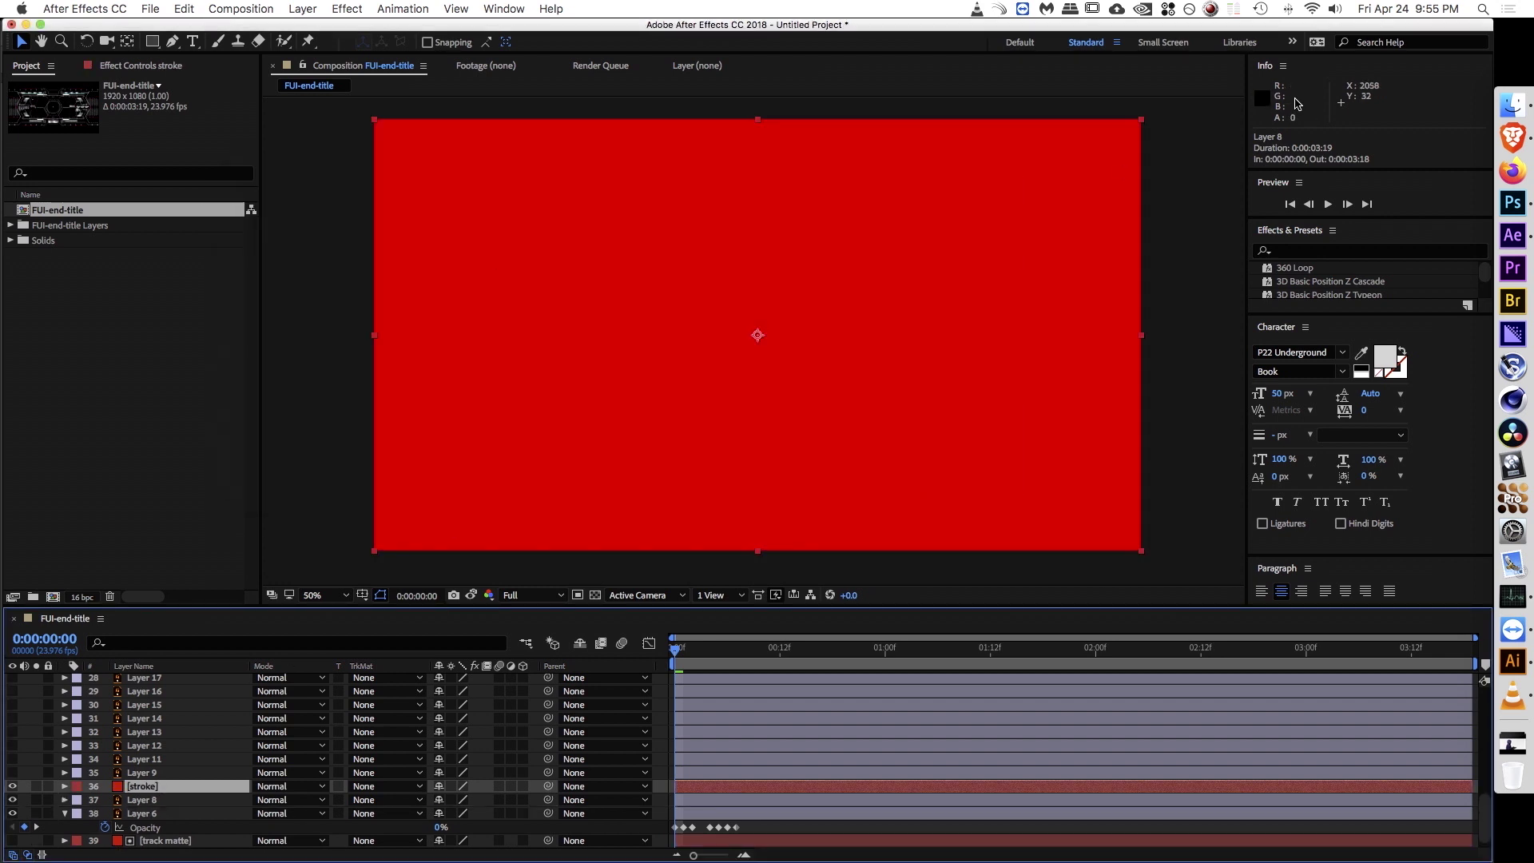
Step: Find the Stroke effect by searching for "stroke" and apply it to the stroke solid
click(1300, 251)
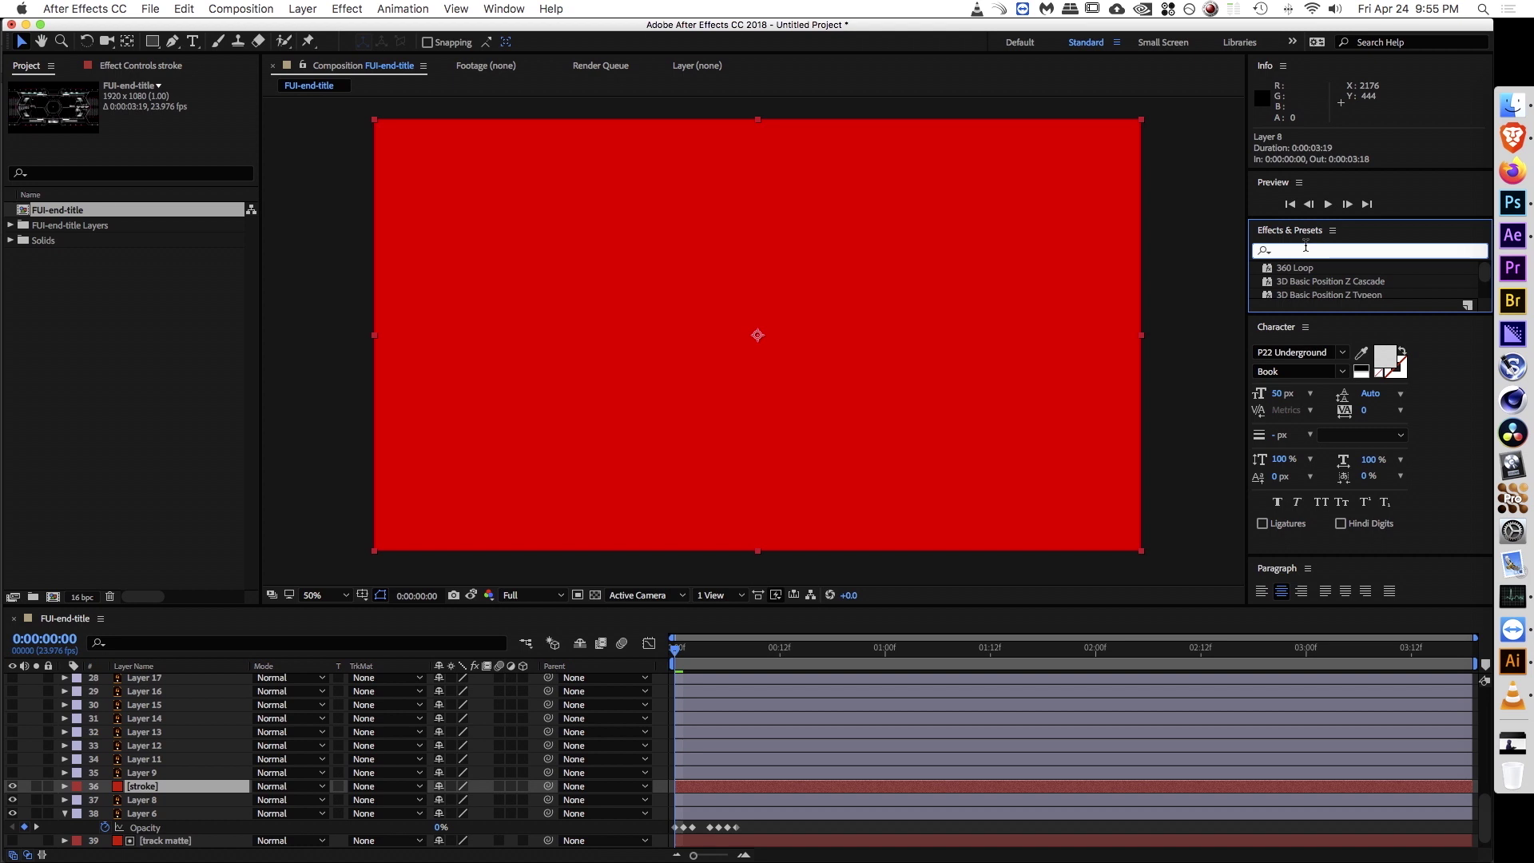
text(stroke)
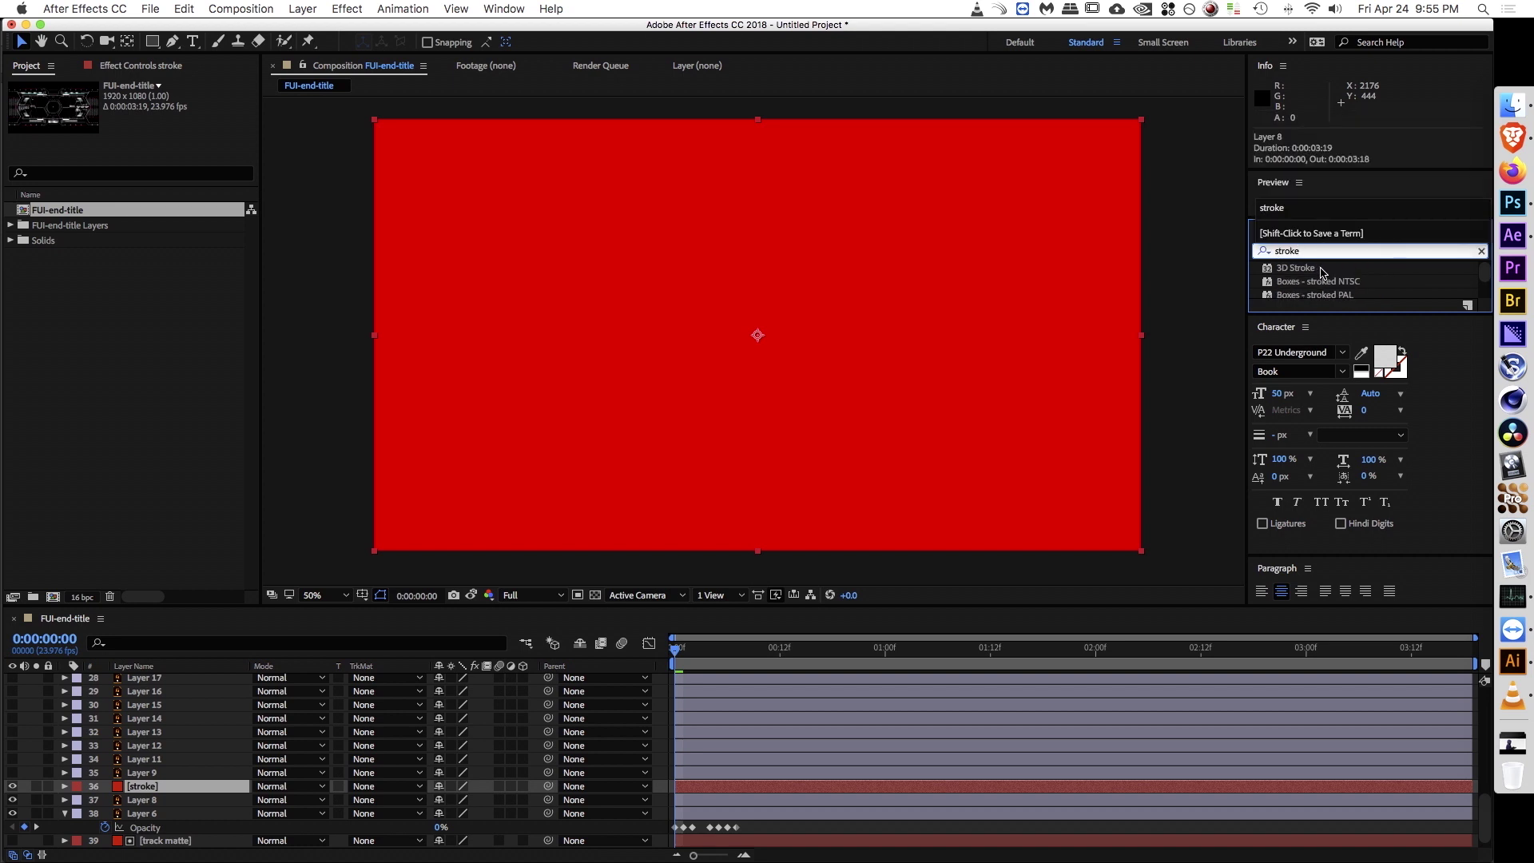
scroll(1322, 275, down, 5)
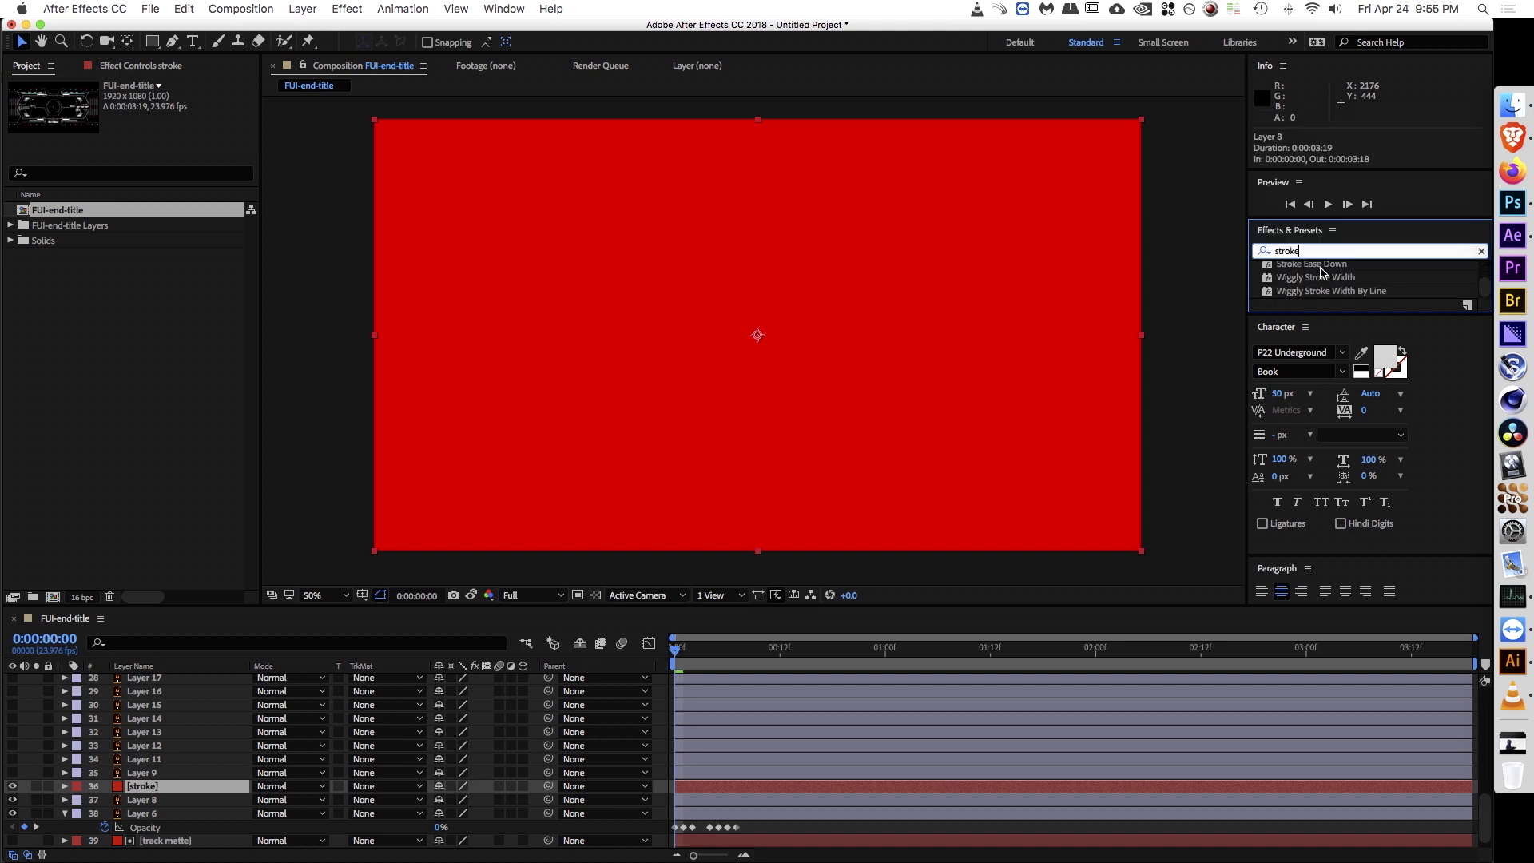
drag(1325, 312, 1322, 439)
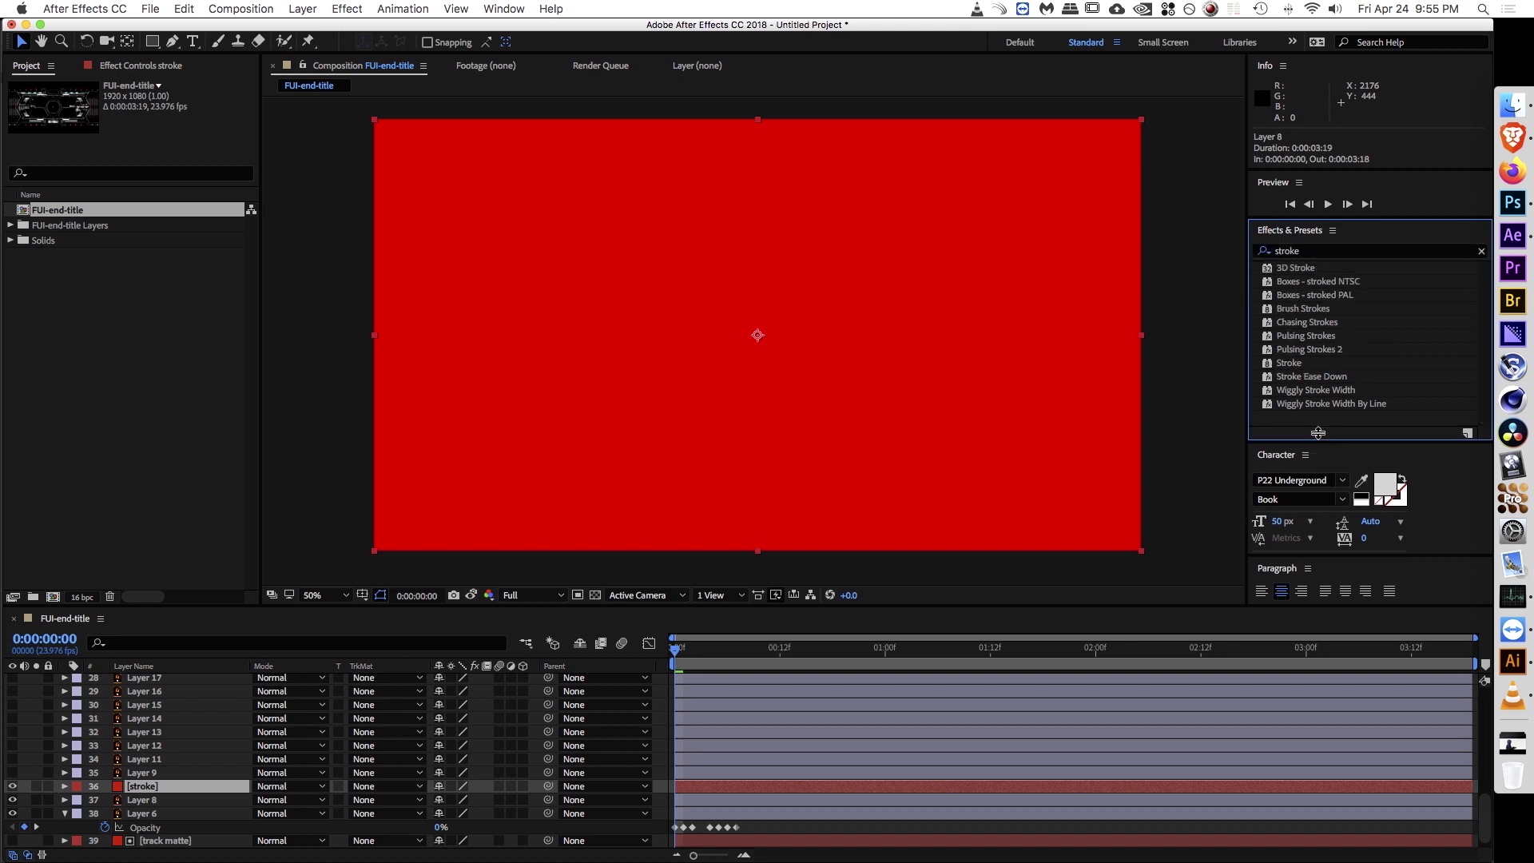
double_click(1296, 364)
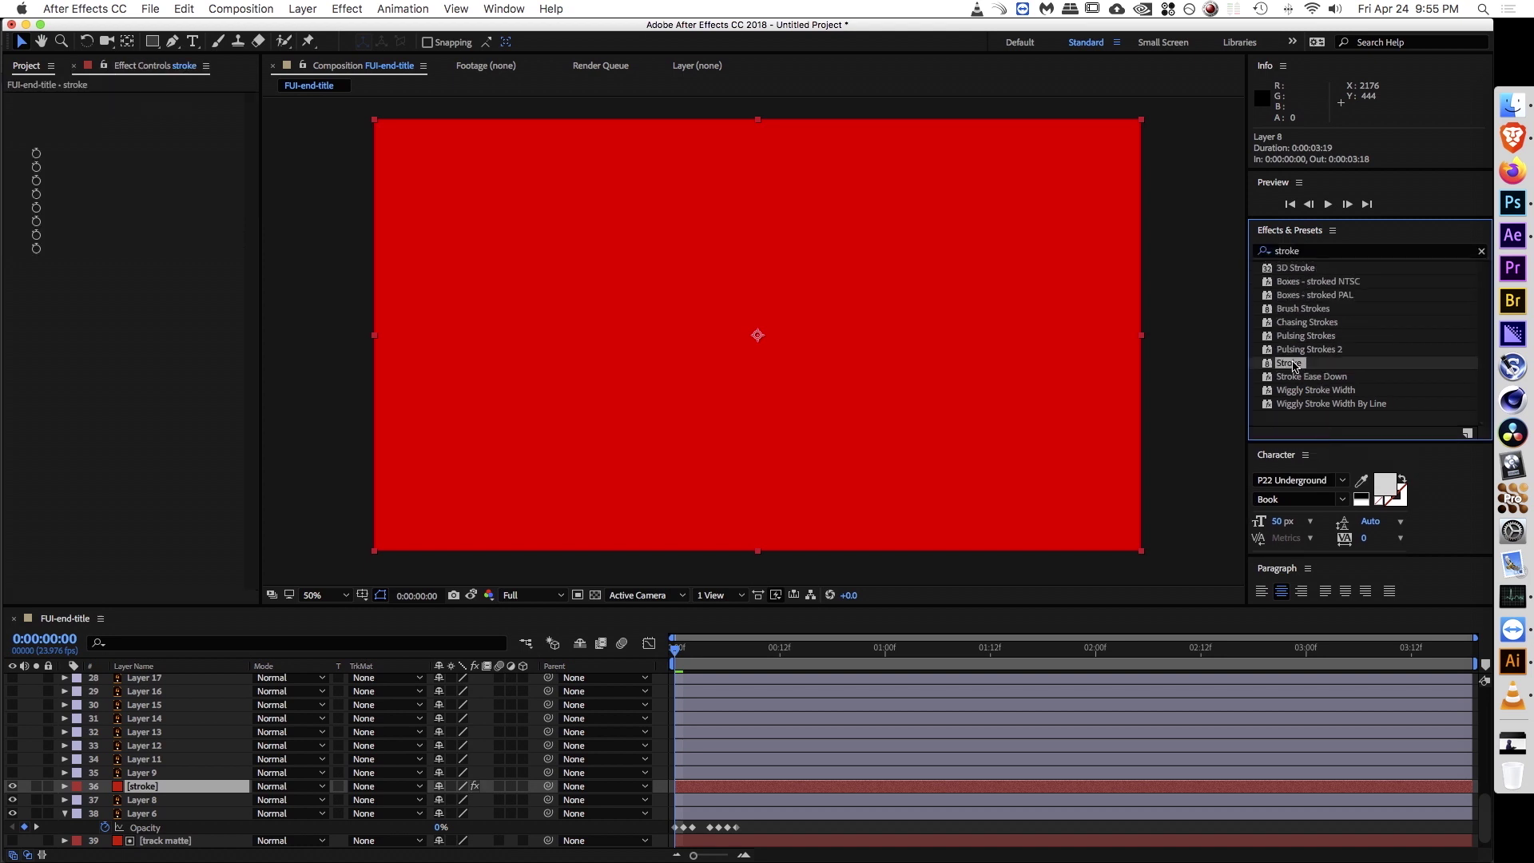
Step: Enable All Masks in the Stroke effect and set its Paint Style to On Transparent
click(149, 127)
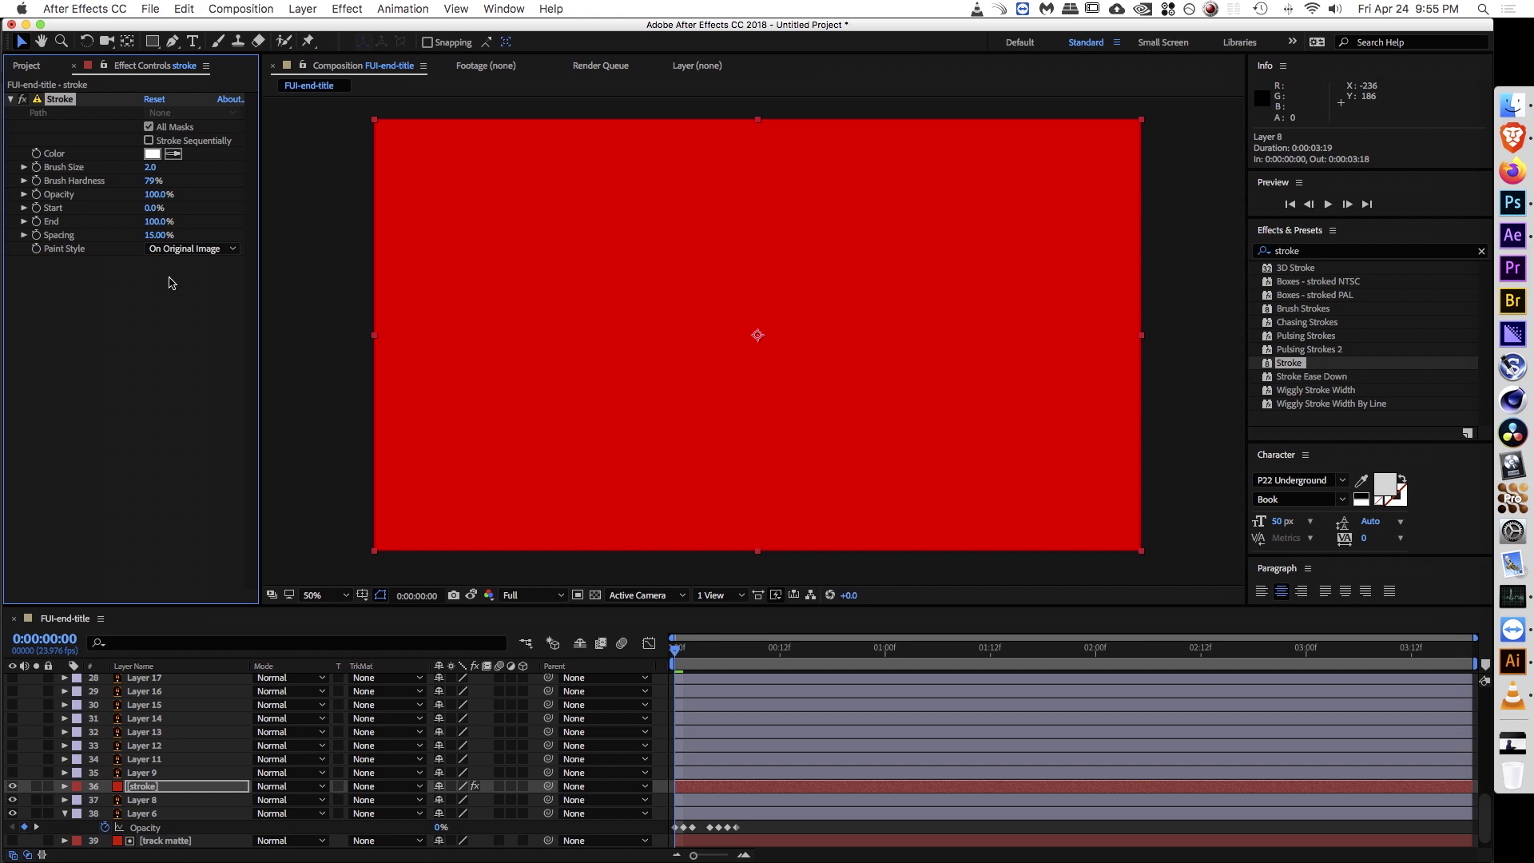
click(212, 248)
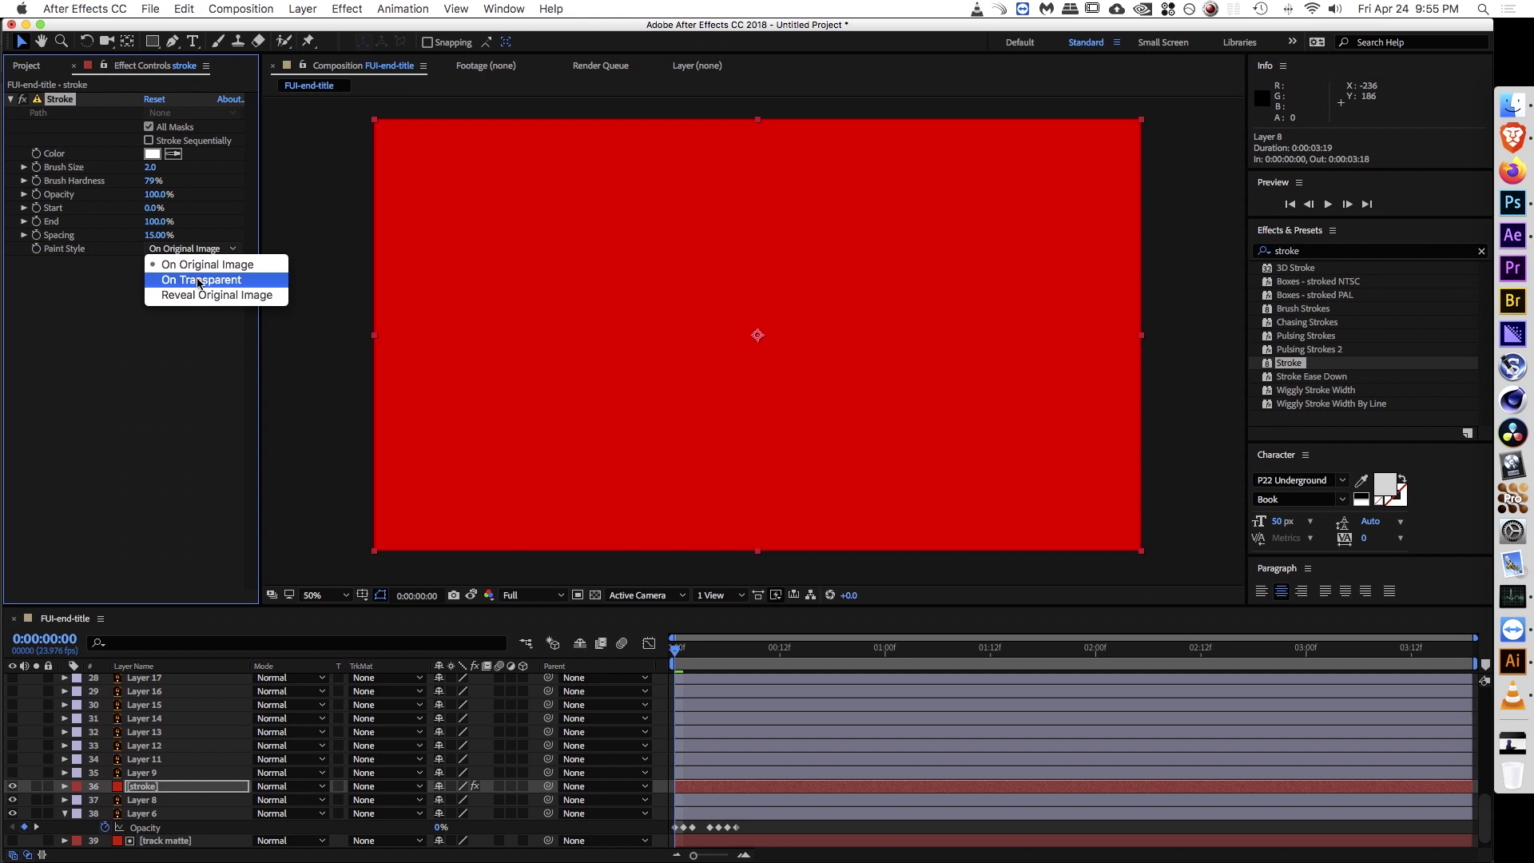
click(344, 324)
Step: Try tracing the upper-left dotted outline with the Pen tool, undo those points and turn off RotoBezier
key(z)
click(545, 195)
click(679, 268)
key(space)
drag(837, 377, 499, 170)
key(g)
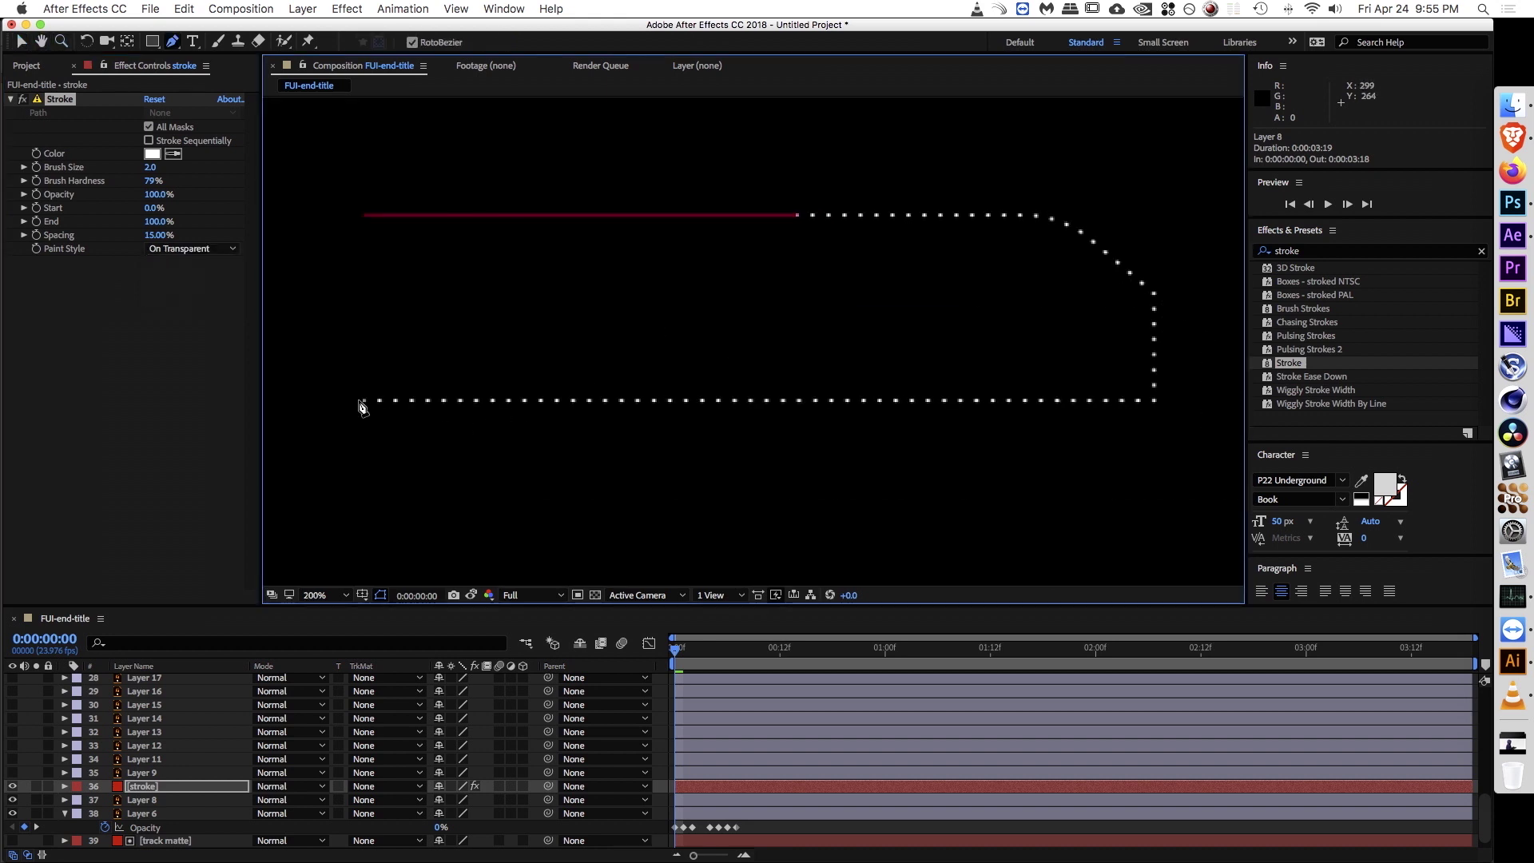
click(360, 400)
click(1152, 399)
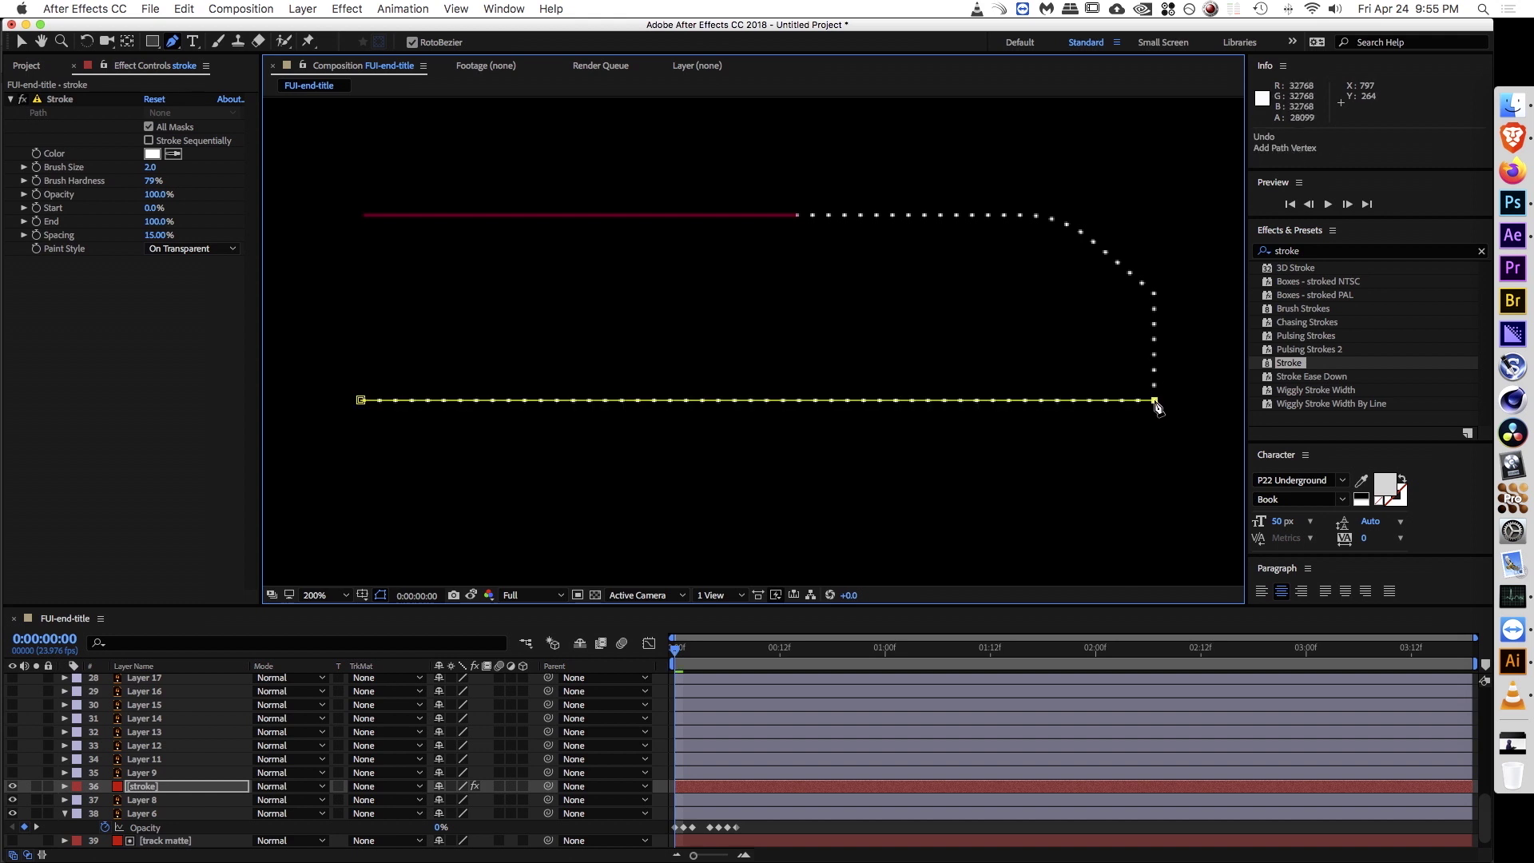
click(1155, 296)
key(super+z)
key(super+z)
click(435, 44)
key(super+z)
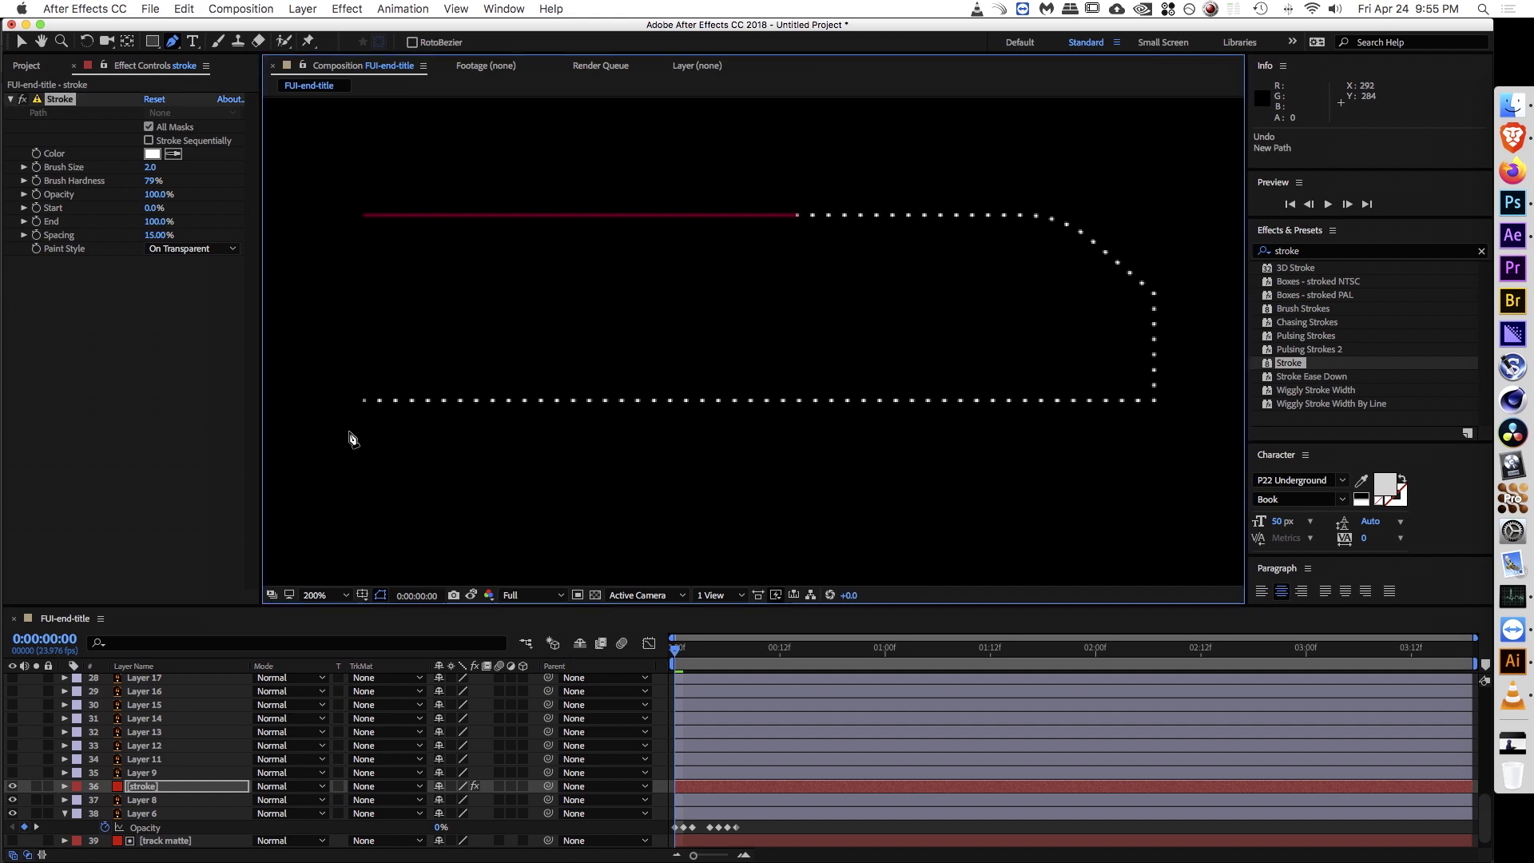
Step: Trace the upper-left dotted outline and its red line with an open mask path on the stroke solid, curving around the upper corner
click(361, 400)
click(1153, 400)
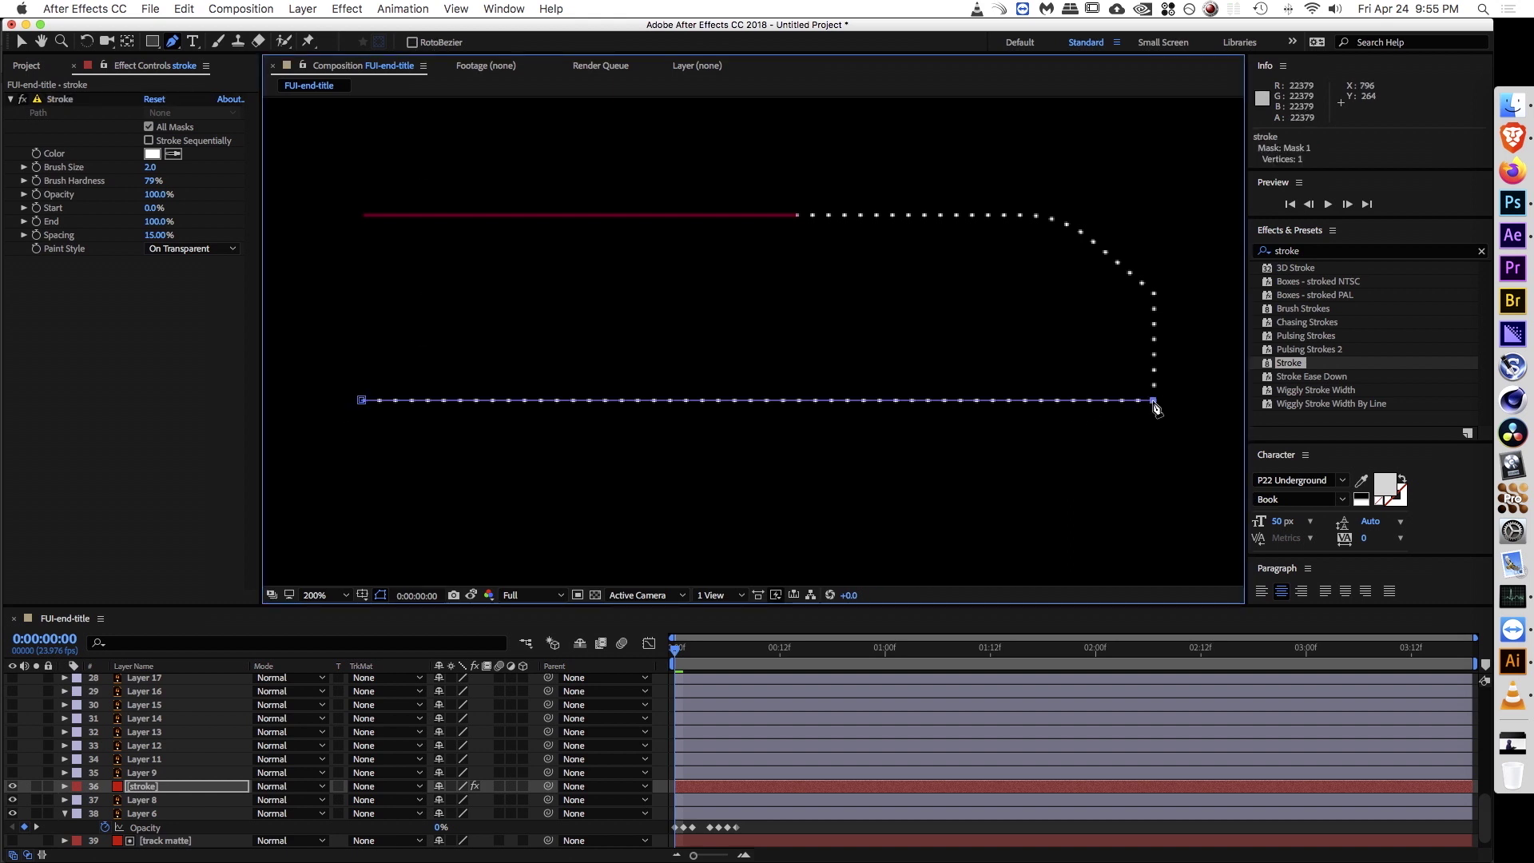
click(1153, 293)
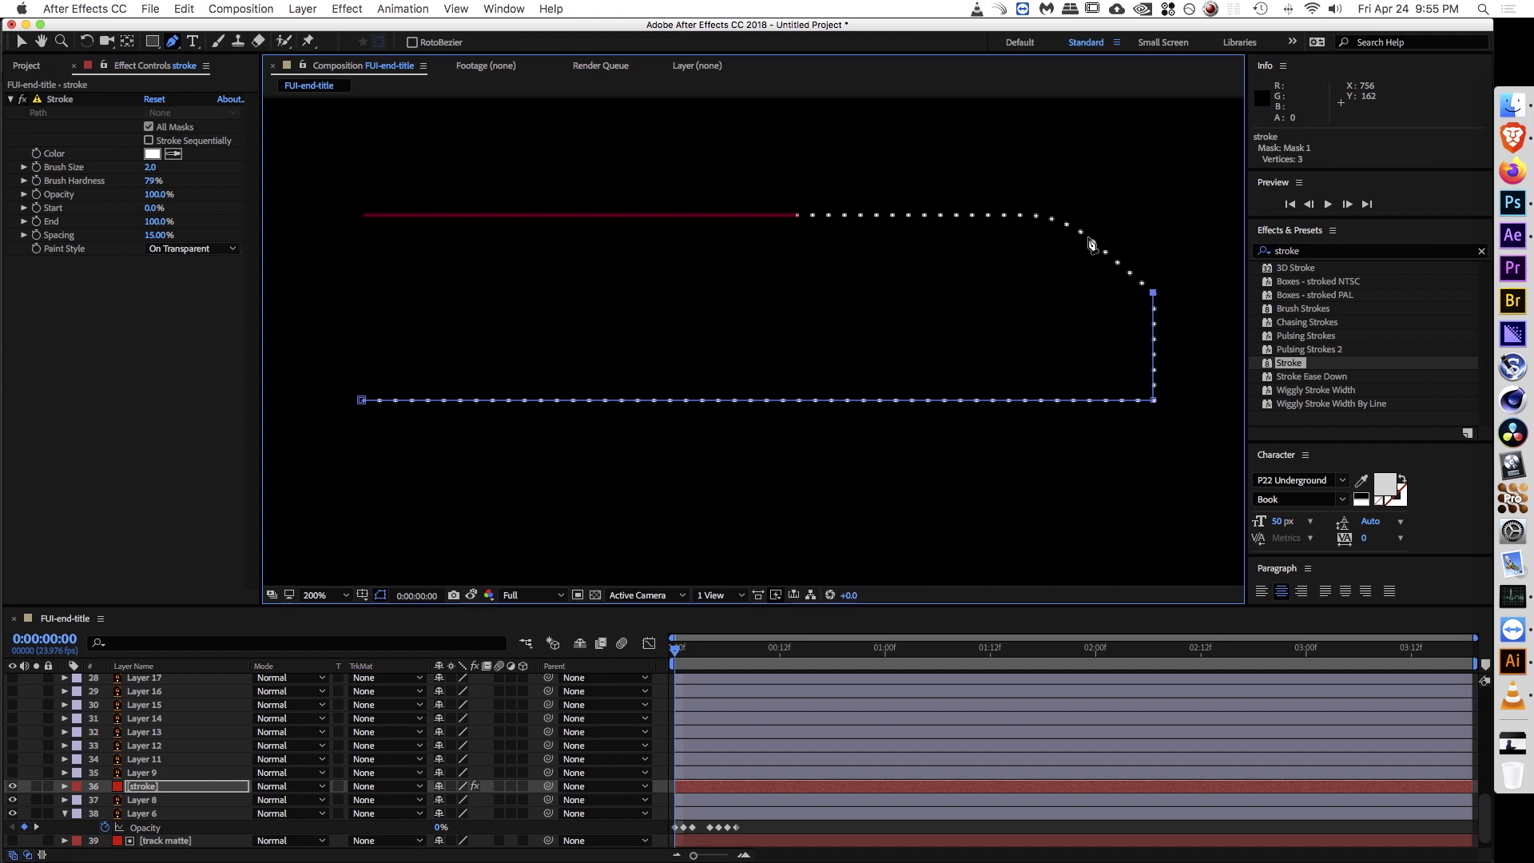
click(1088, 229)
drag(1088, 228, 1062, 224)
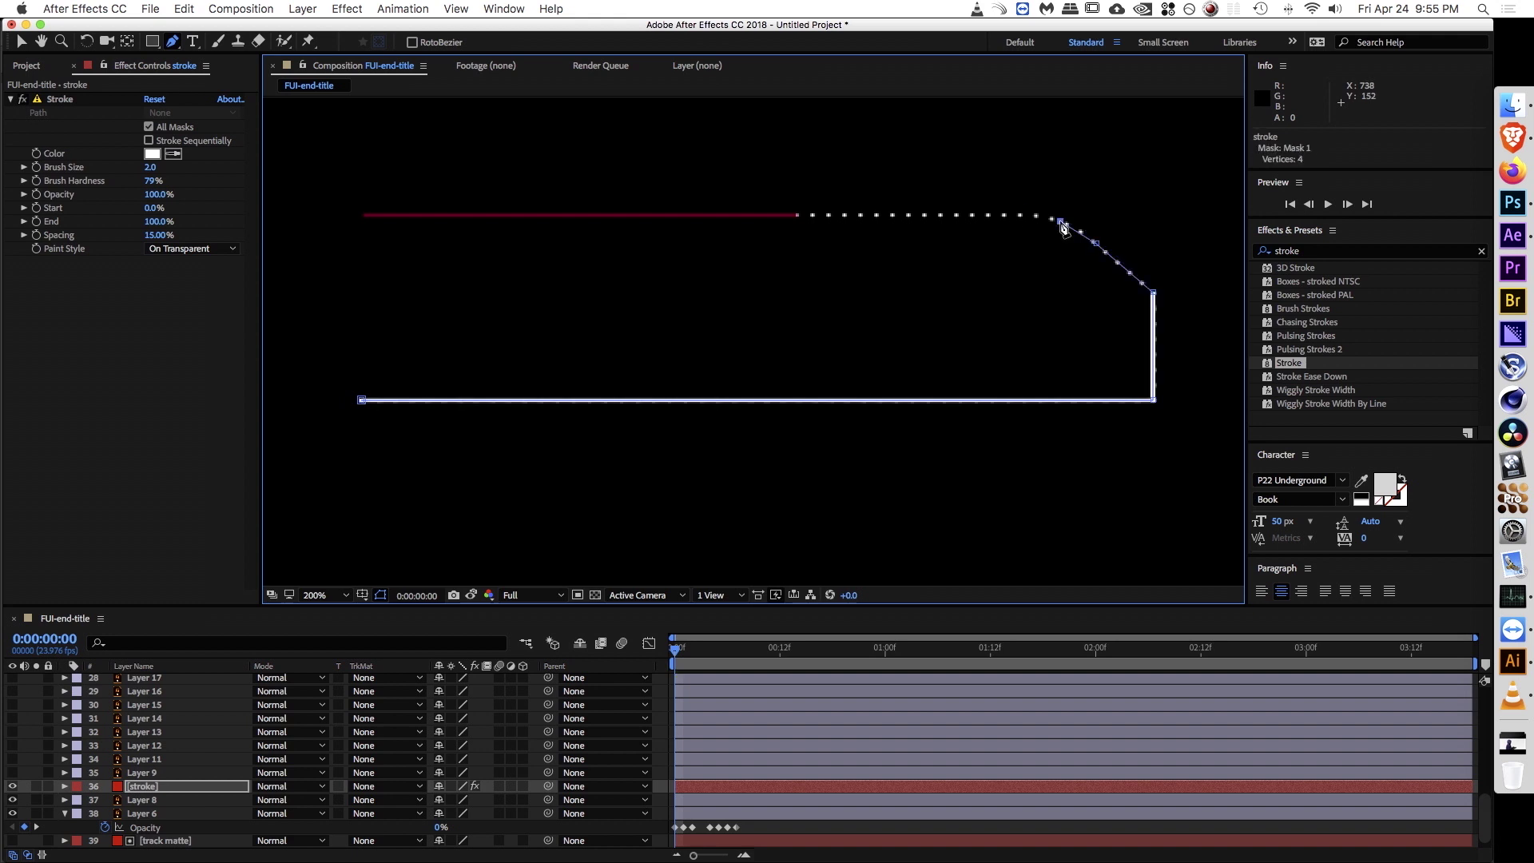
click(798, 214)
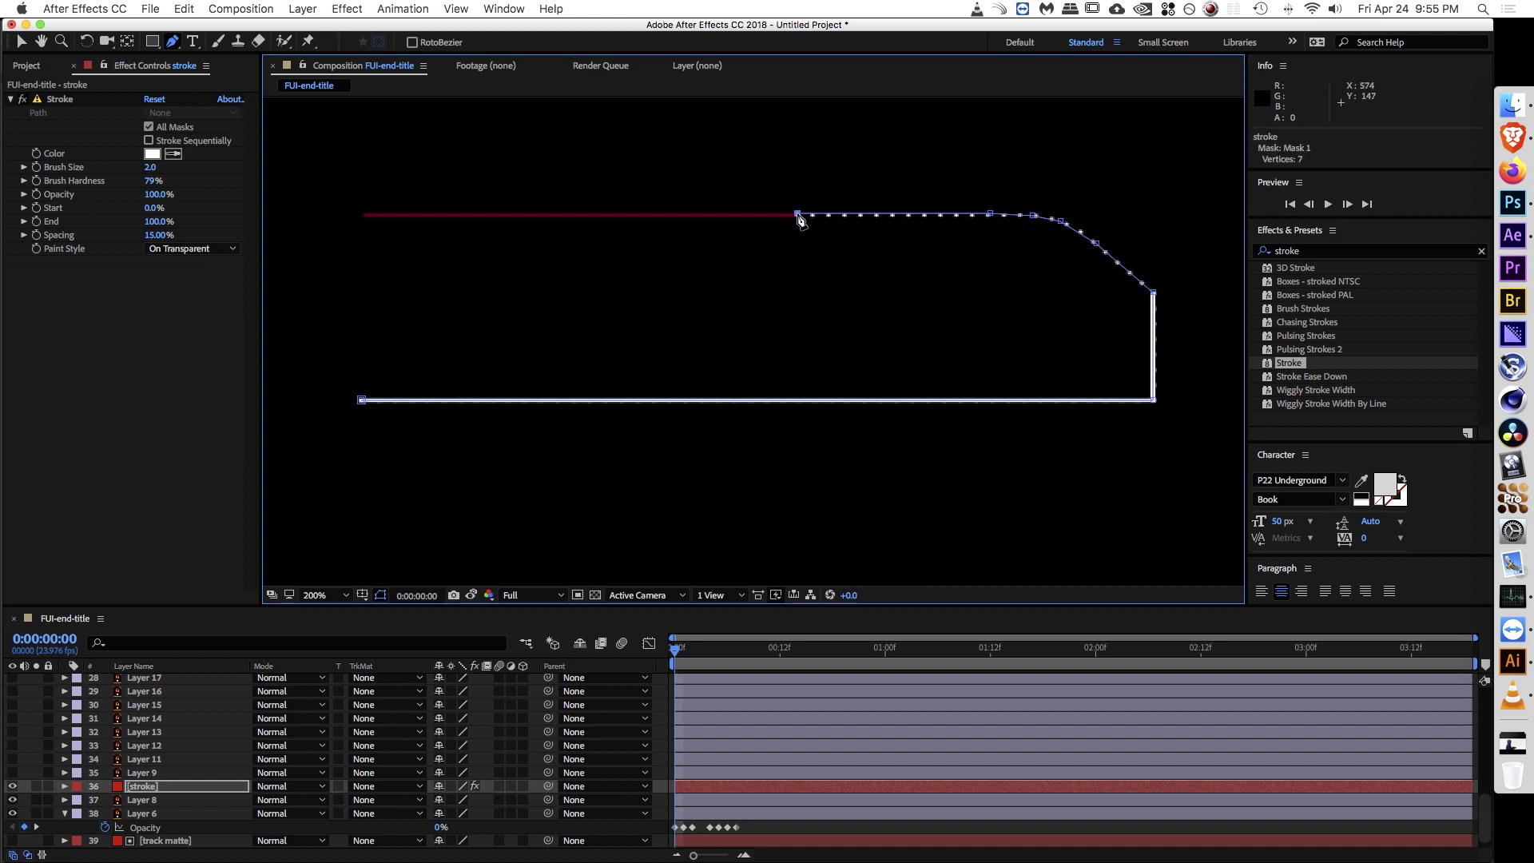
click(368, 215)
key(z)
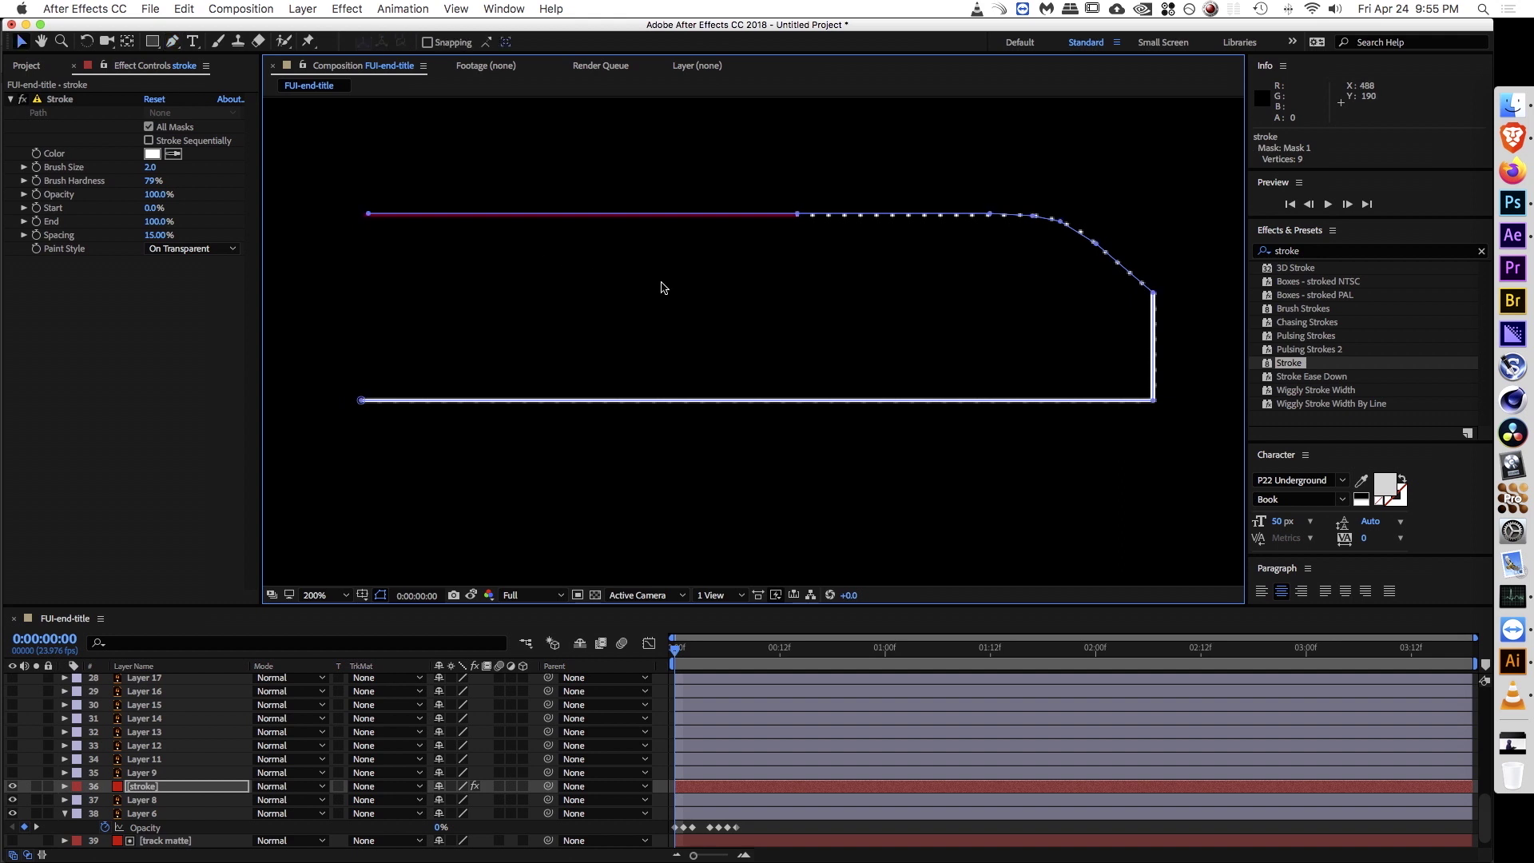
key(comma)
key(period)
key(v)
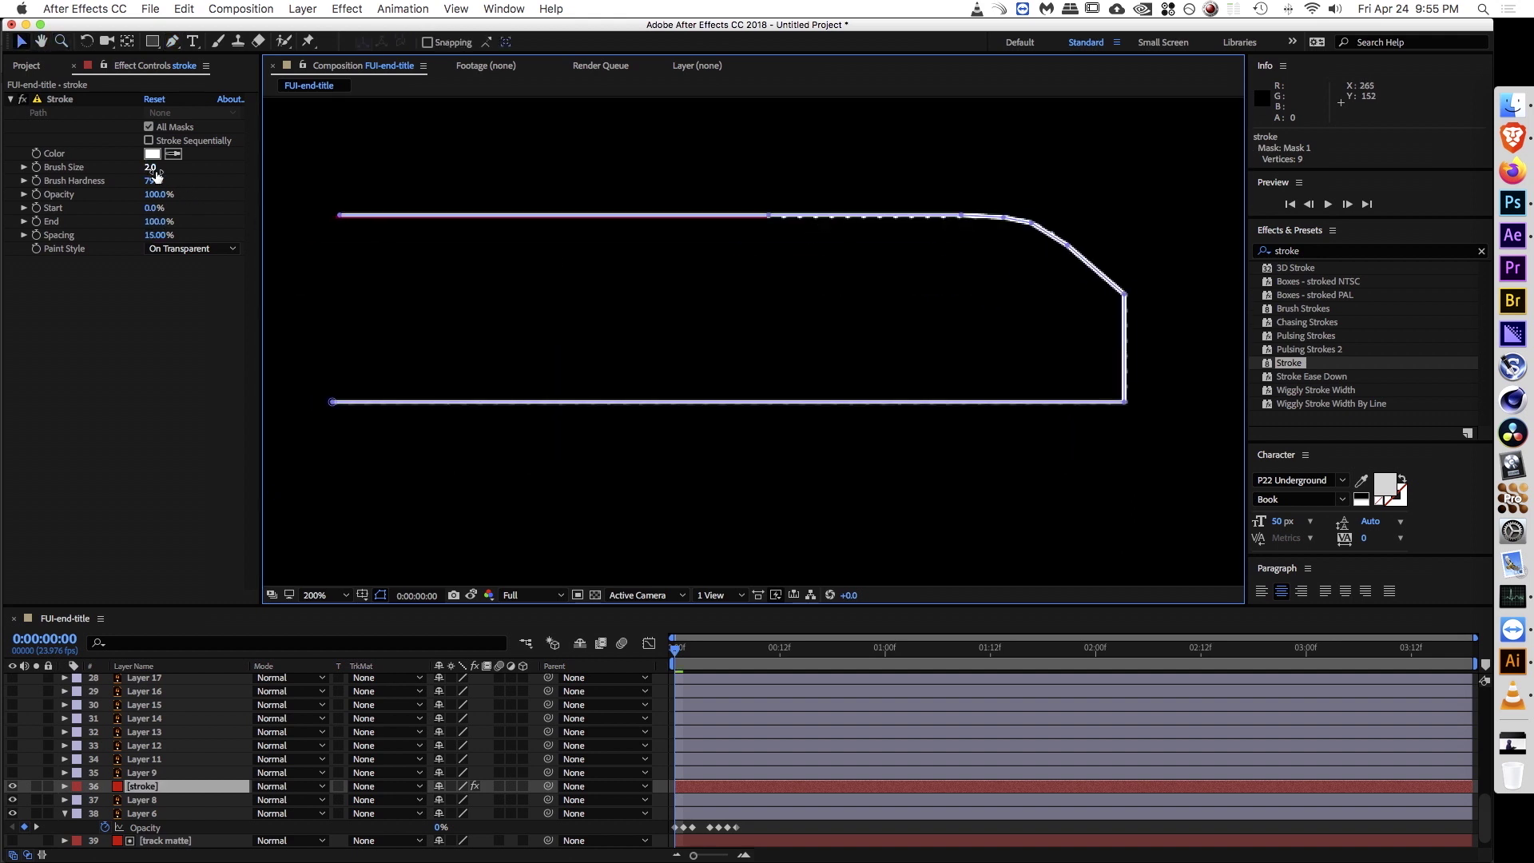
Step: Set the Stroke effect's Brush Size to 4.0 and Spacing to 3% so the stroke fully covers the dotted line
drag(152, 170, 243, 299)
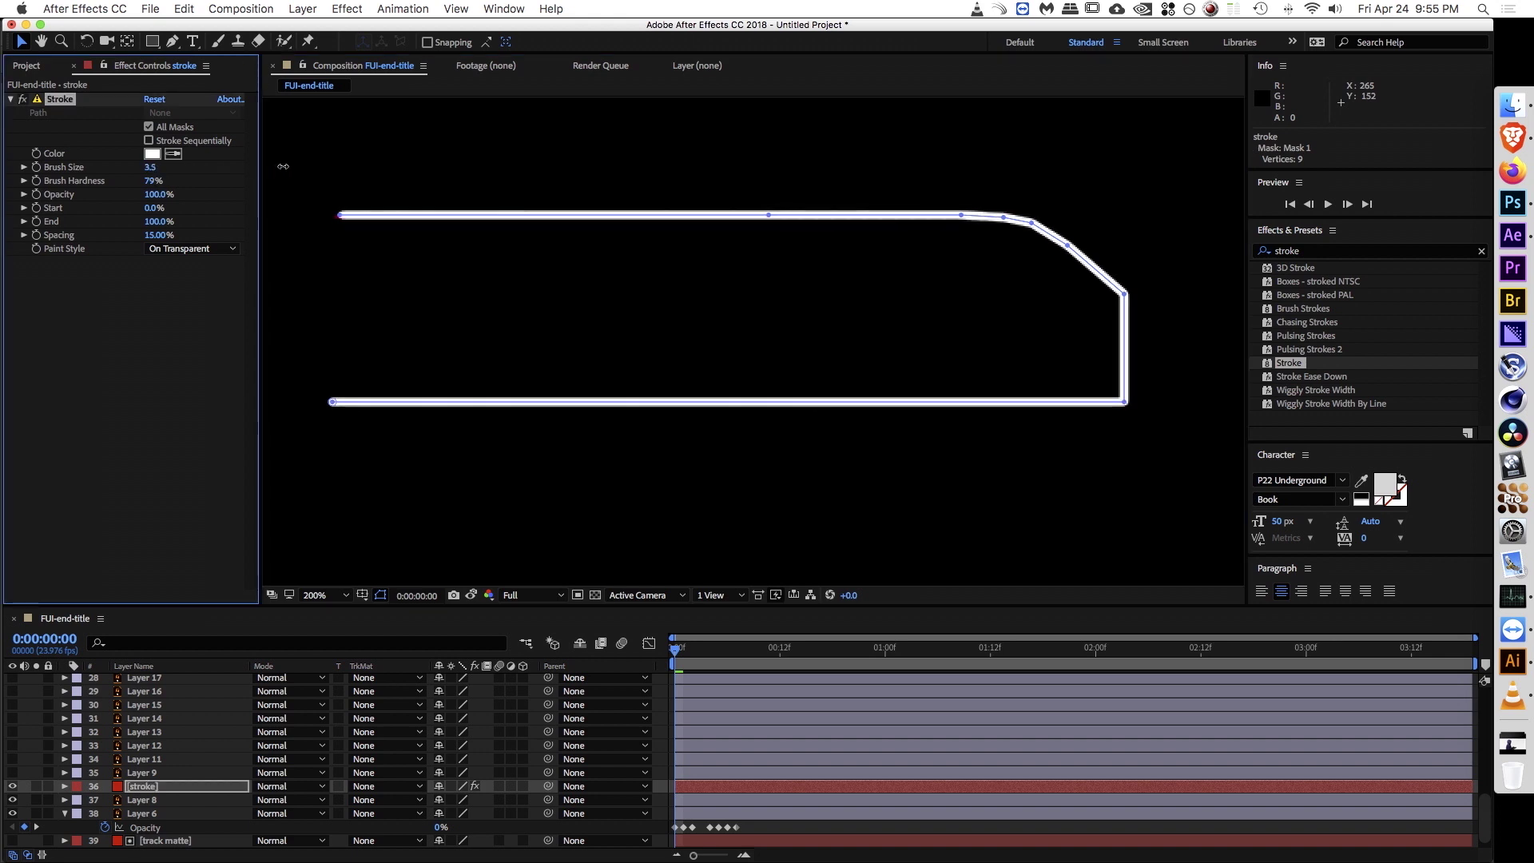
click(159, 235)
text(3)
key(Return)
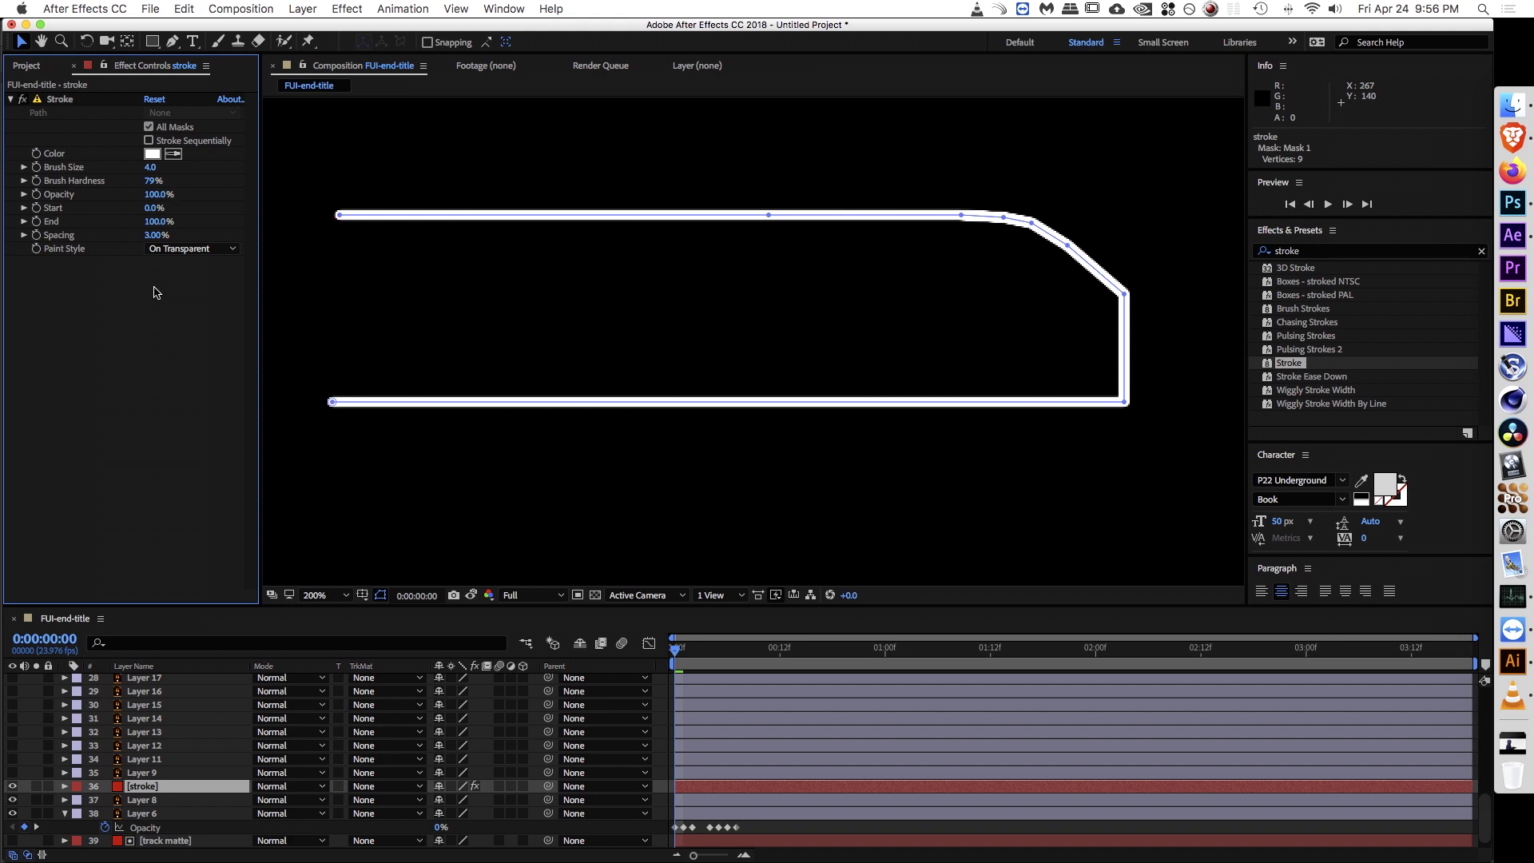
Step: Compare Layer 8 with the stroke layer hidden and shown, and set Layer 8's track matte to Alpha
click(138, 798)
click(12, 800)
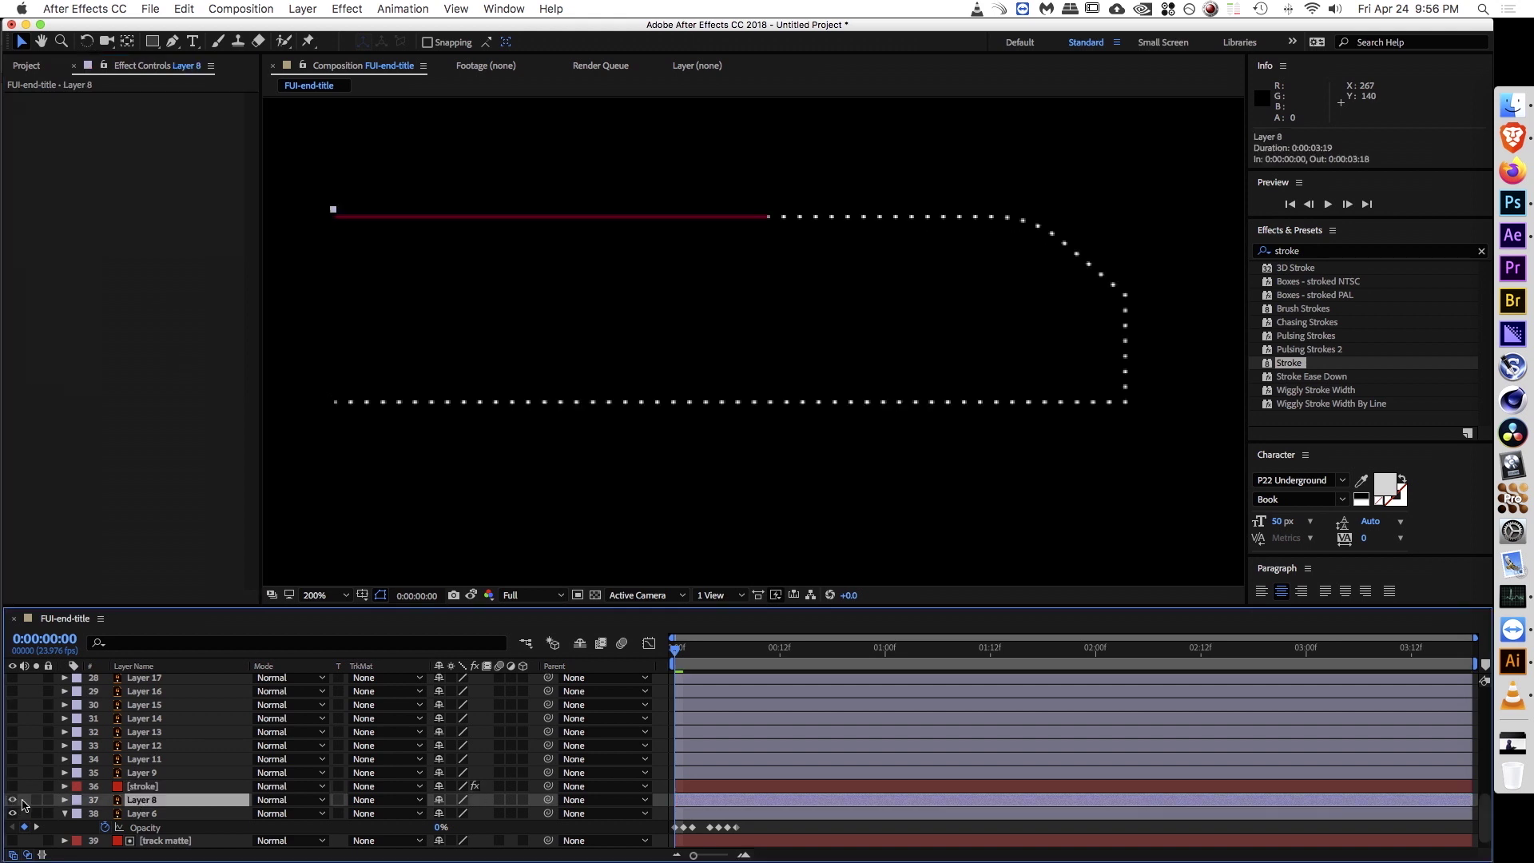
drag(12, 786, 12, 800)
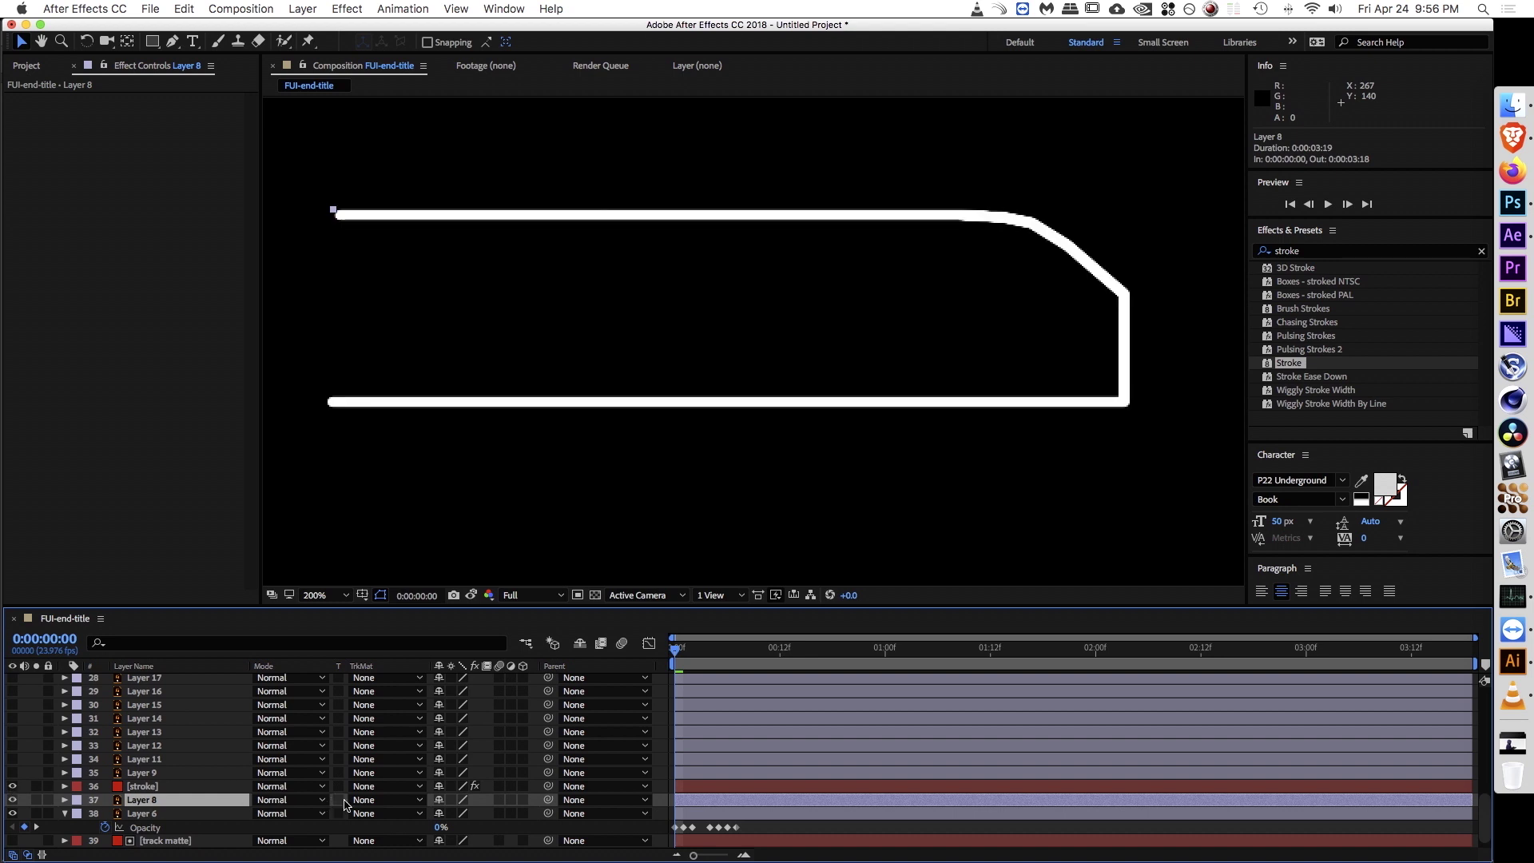
click(383, 799)
click(391, 801)
Step: Hide the layer controls and test the stroke reveal by lowering the effect's End value and restoring it to 100%
click(148, 788)
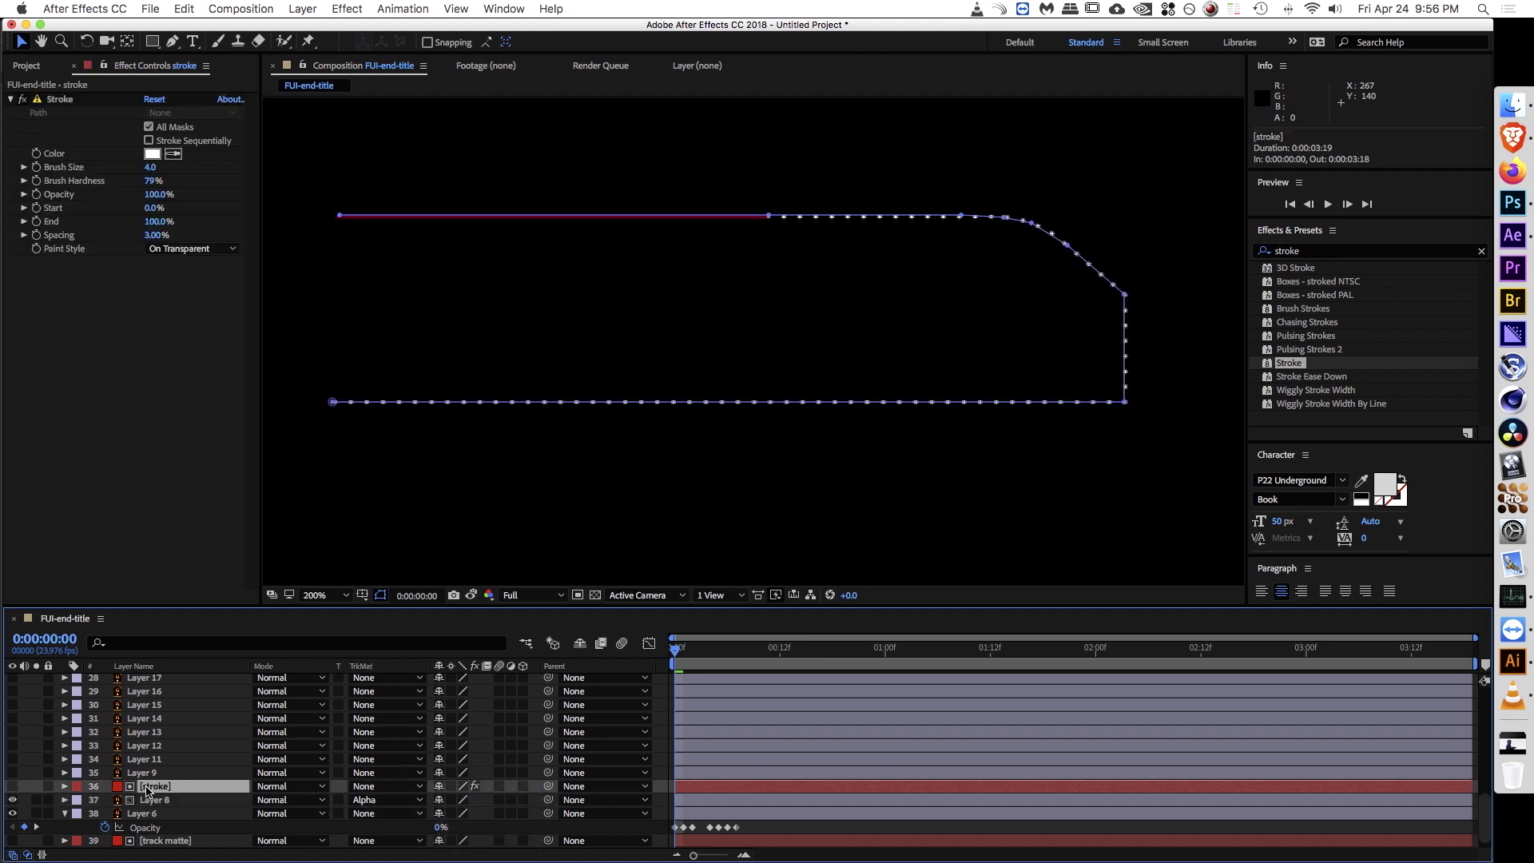
click(101, 390)
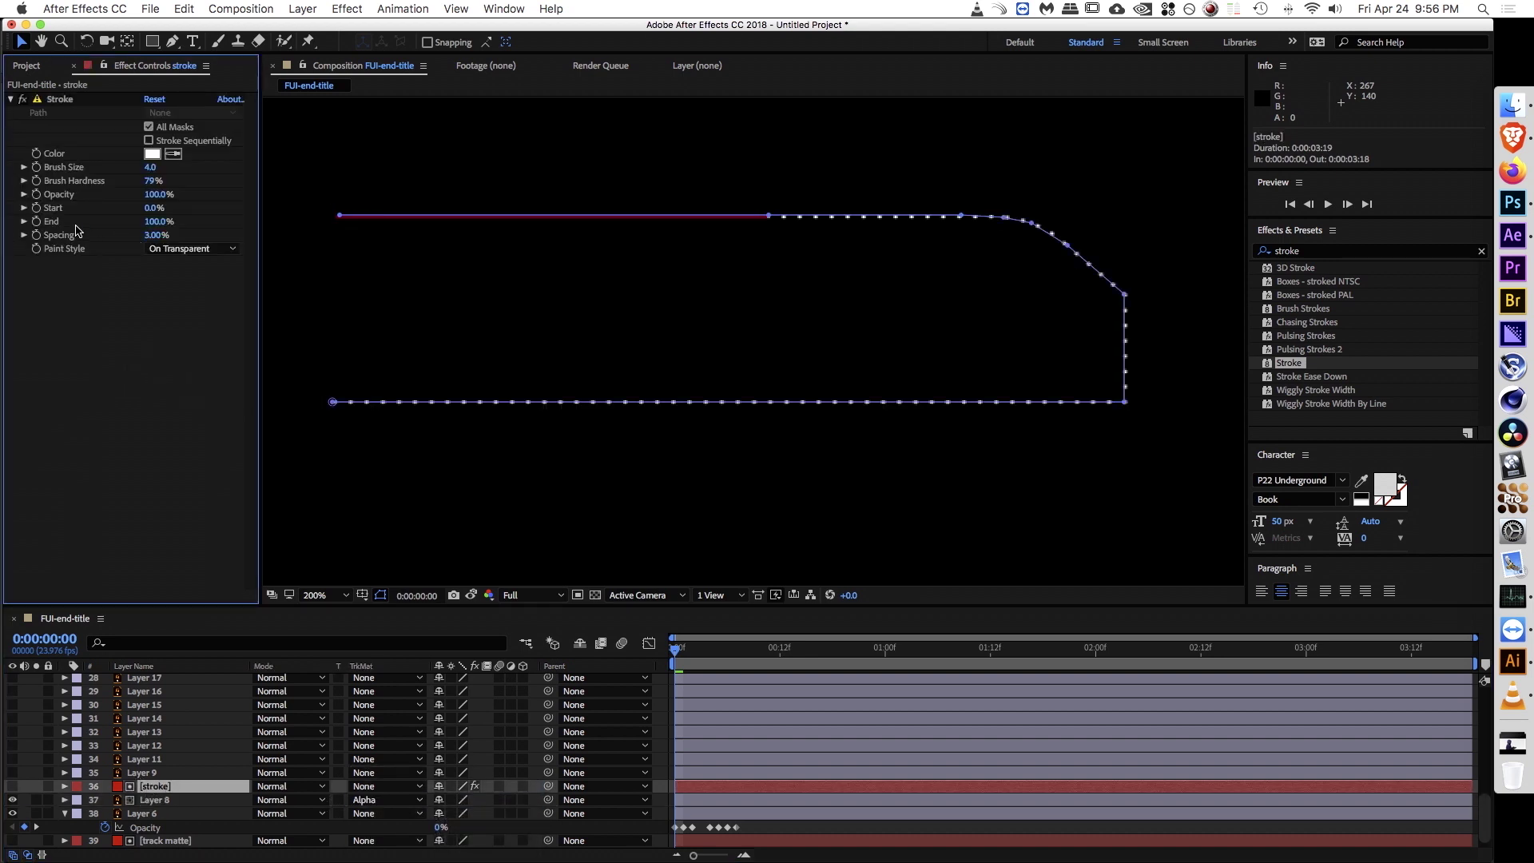
drag(160, 227, 95, 238)
key(shift+super+h)
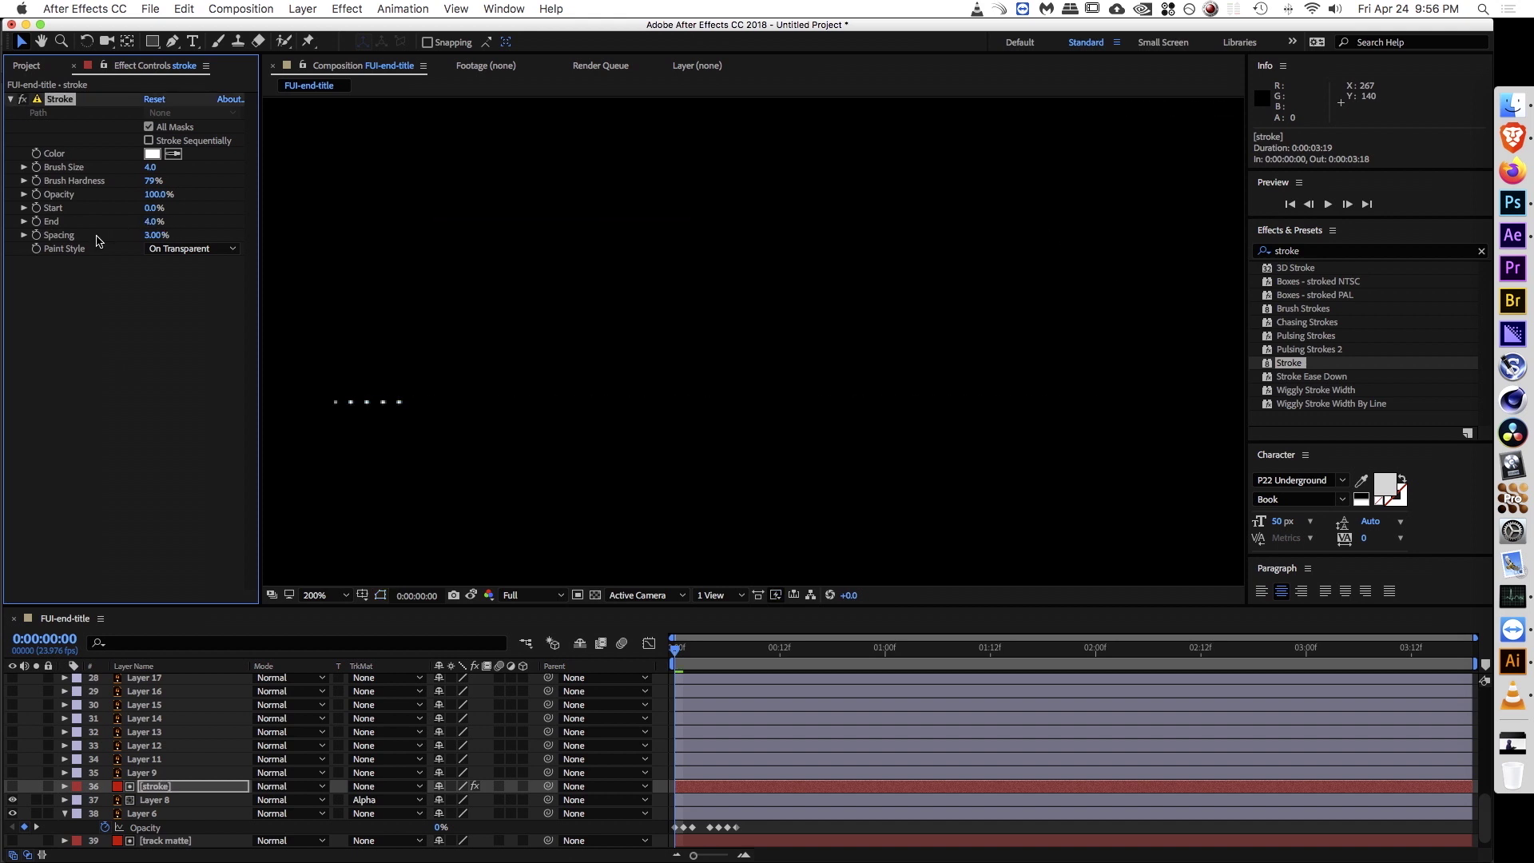
drag(147, 225, 244, 211)
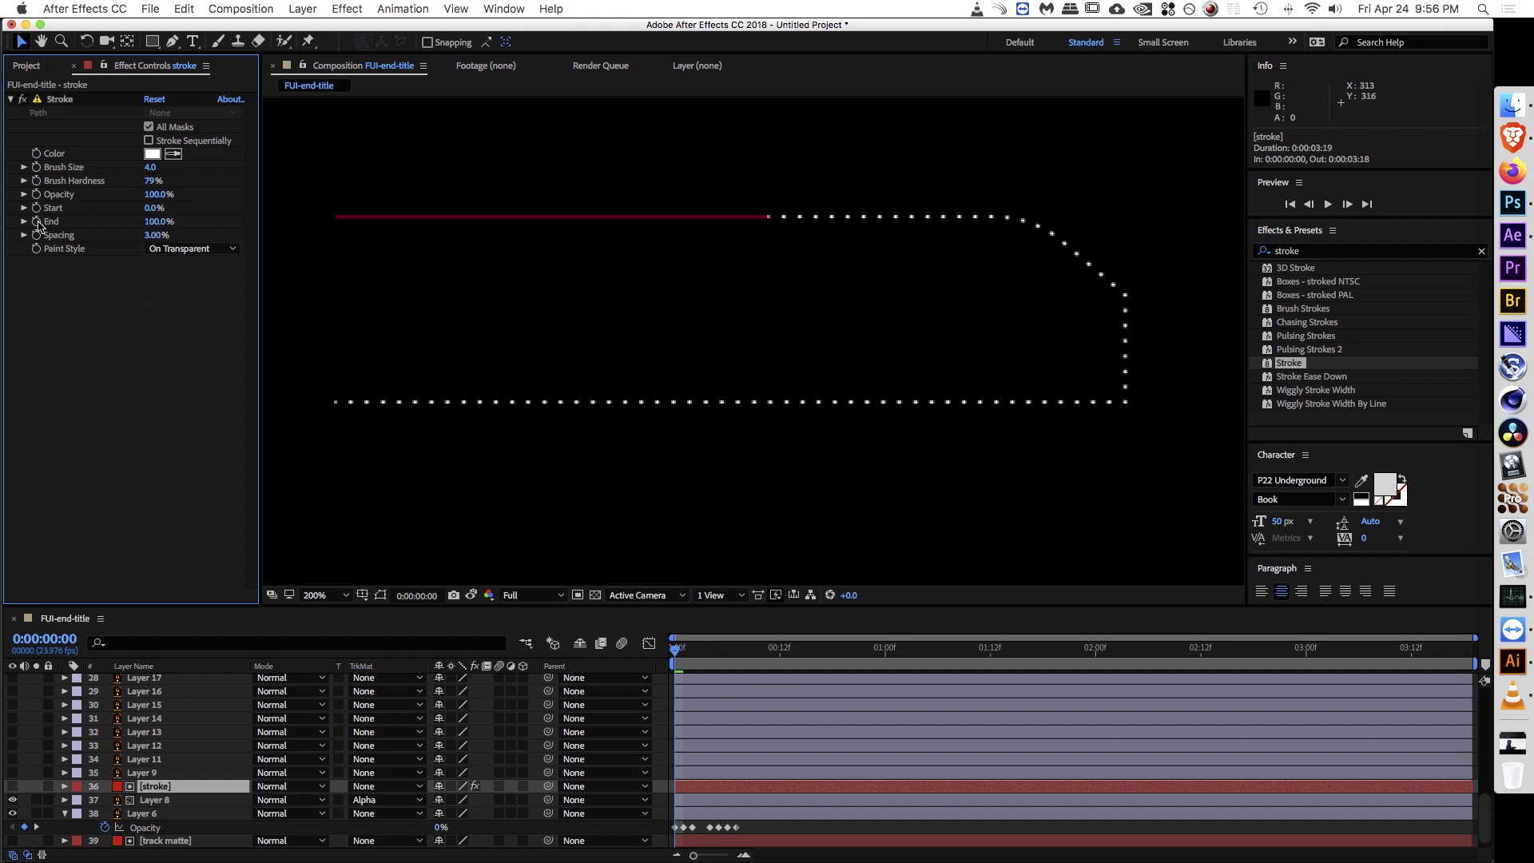
Step: Keyframe the Stroke effect's End from 0% at 0:00:00:00 to 100% at 0:00:00:20
click(156, 224)
text(0)
key(Return)
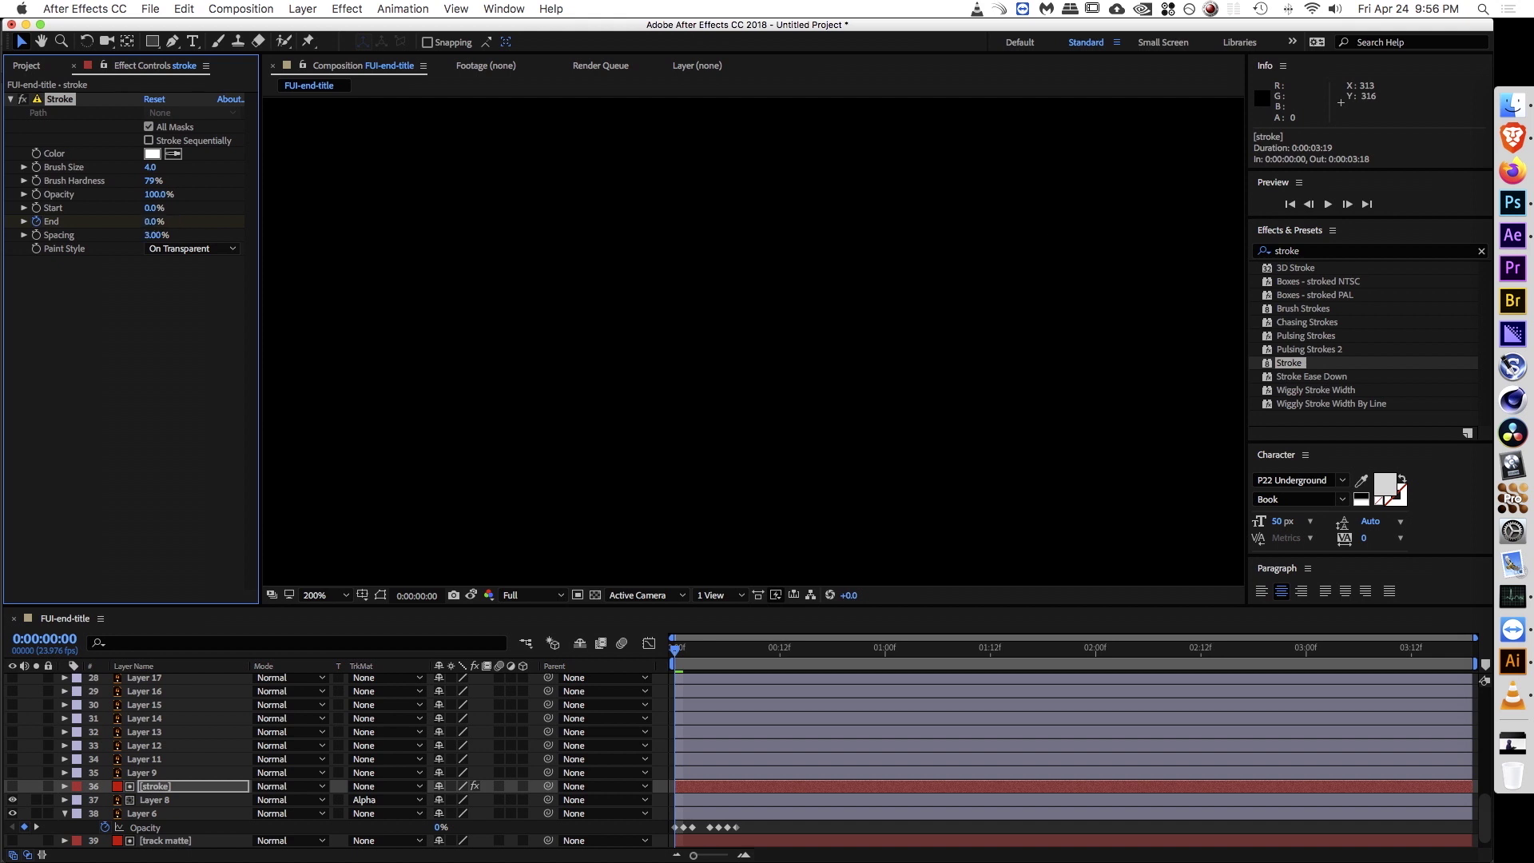
drag(676, 651, 850, 648)
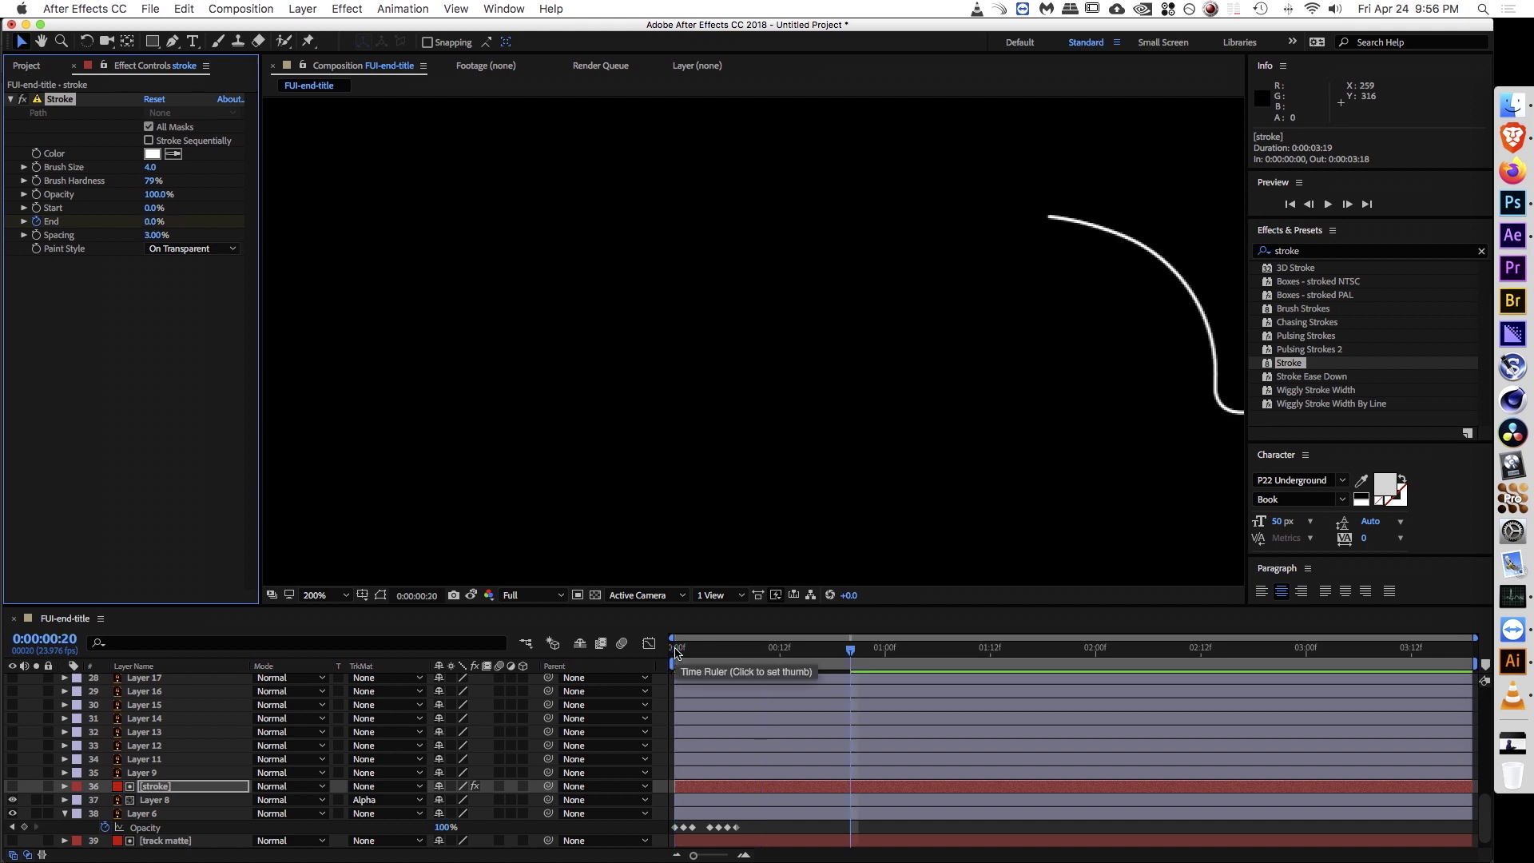
drag(148, 227, 251, 222)
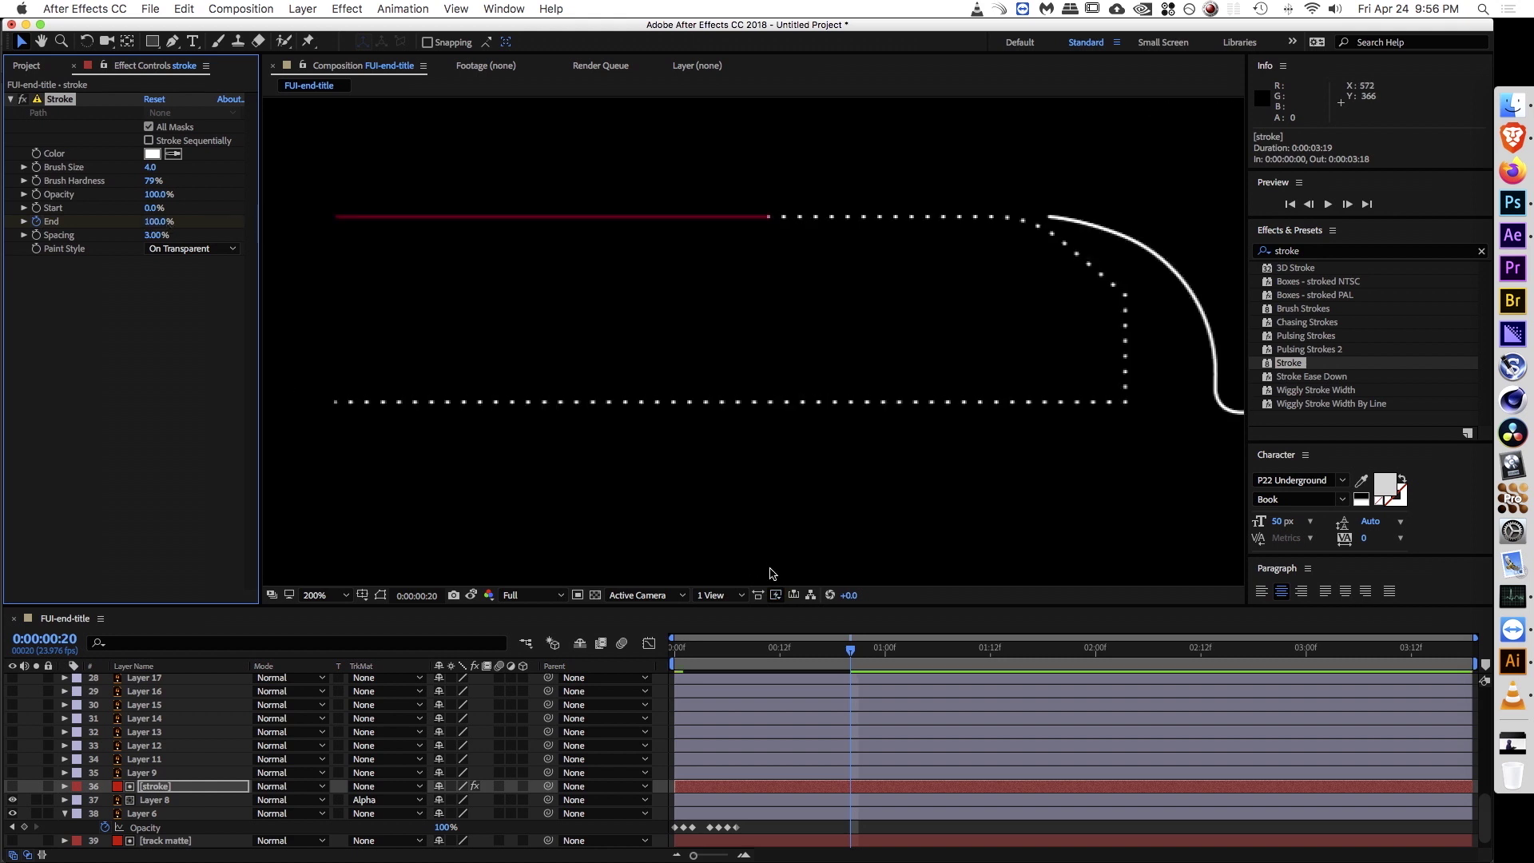
Step: Set Fast Previews to Off (Final Quality) and scrub through the dotted line's reveal in the full composition
scroll(807, 434, down, 4)
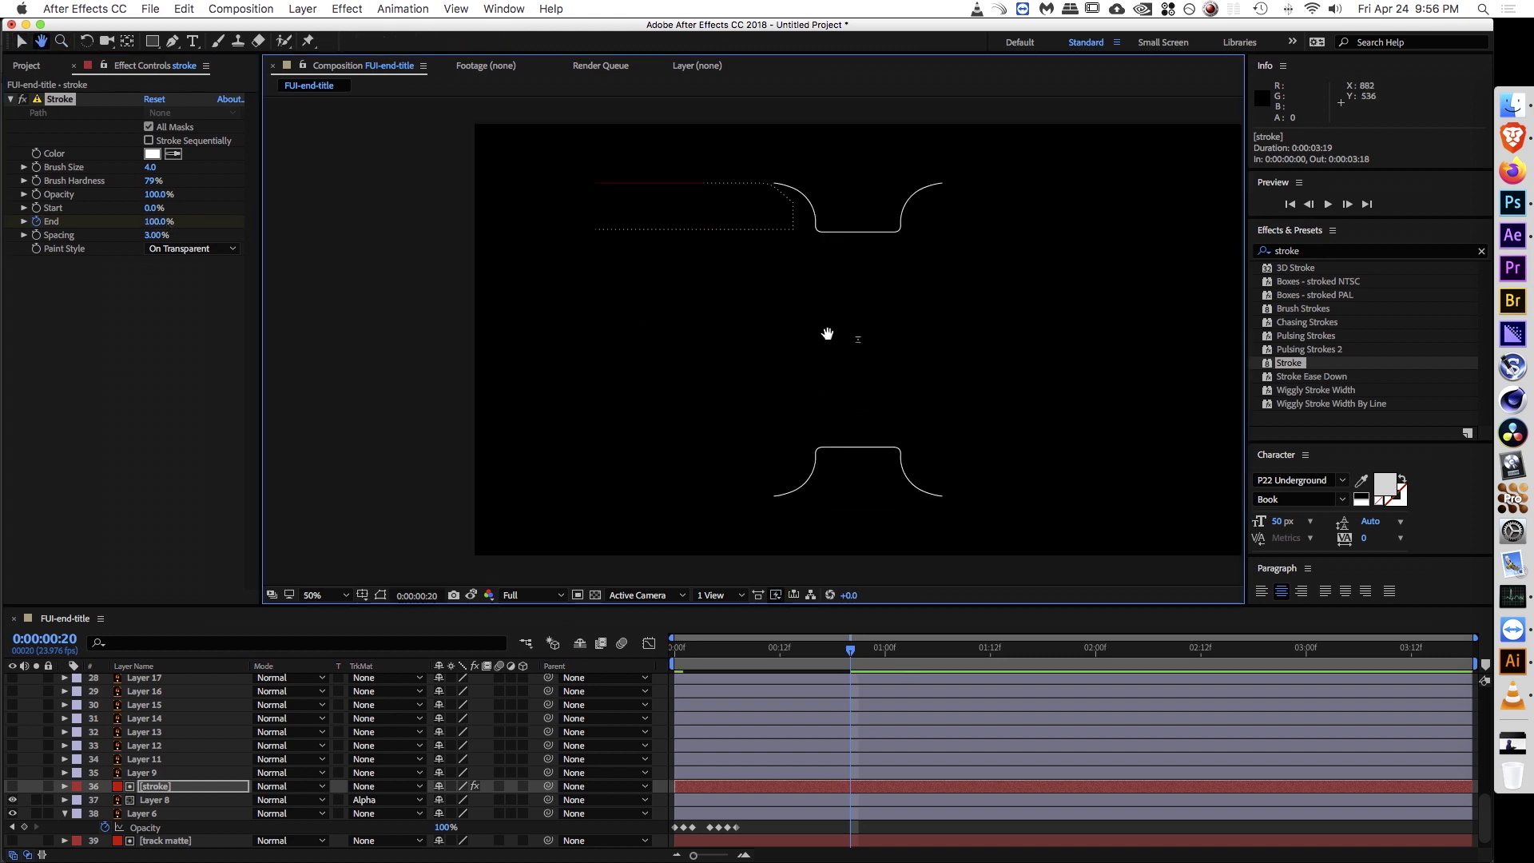
drag(849, 651, 702, 651)
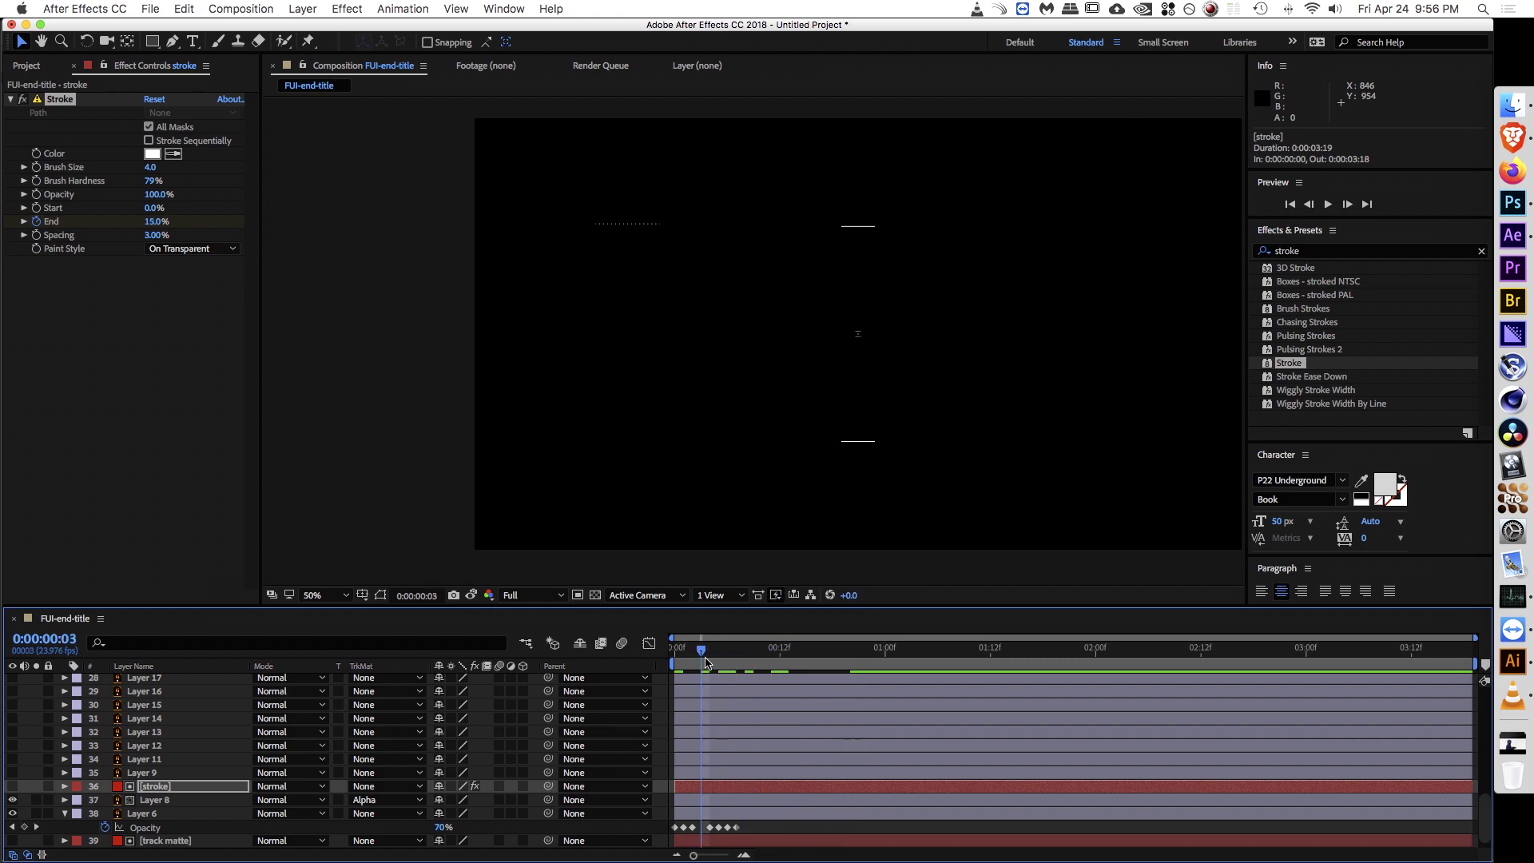
click(775, 595)
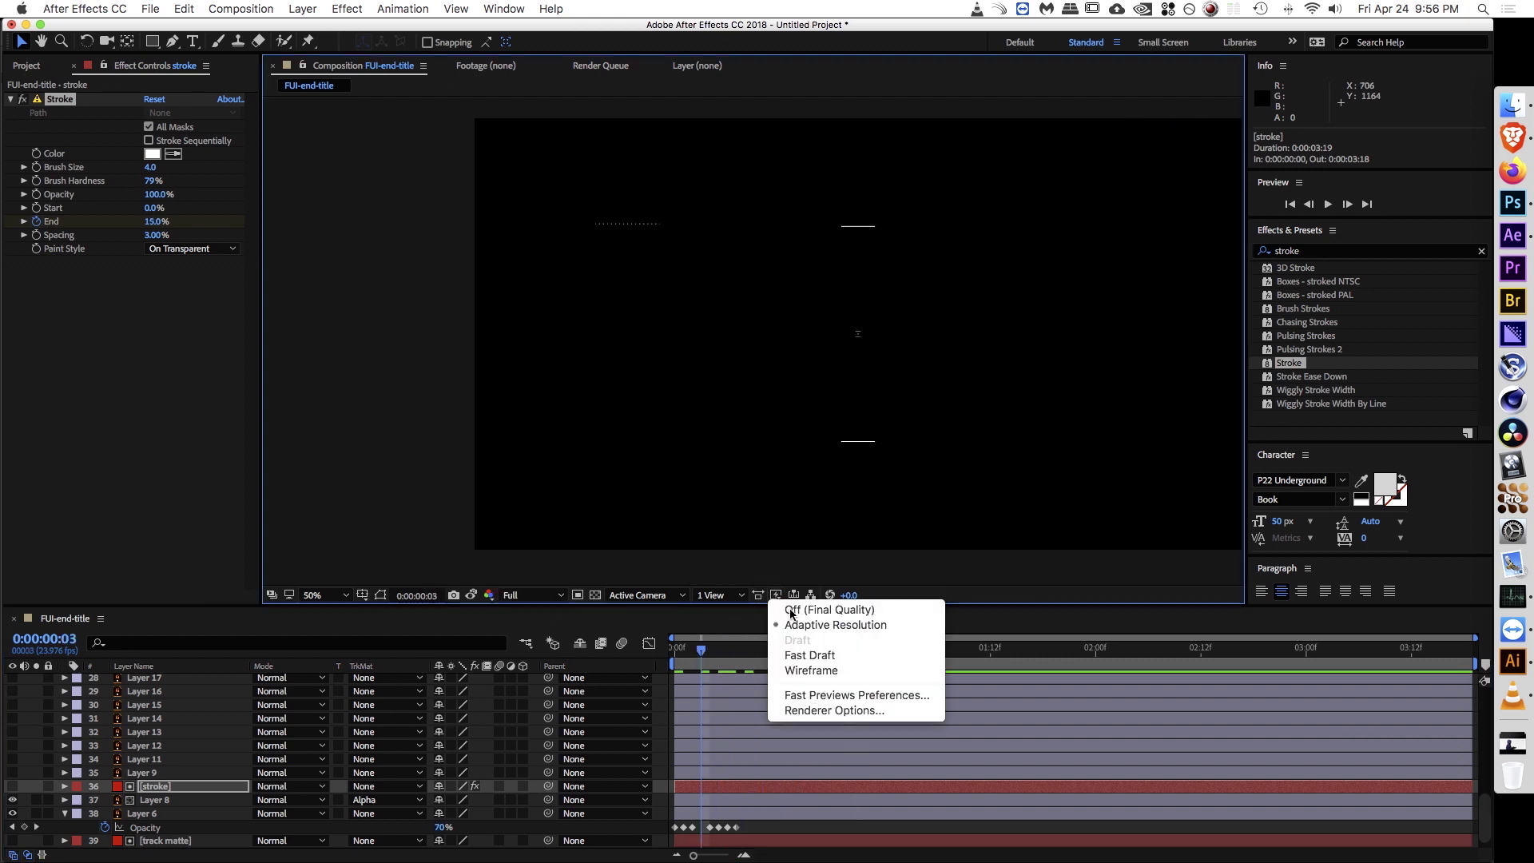
click(787, 605)
mouse_move(701, 651)
mouse_down()
mouse_move(894, 649)
mouse_move(699, 649)
mouse_move(869, 649)
mouse_up()
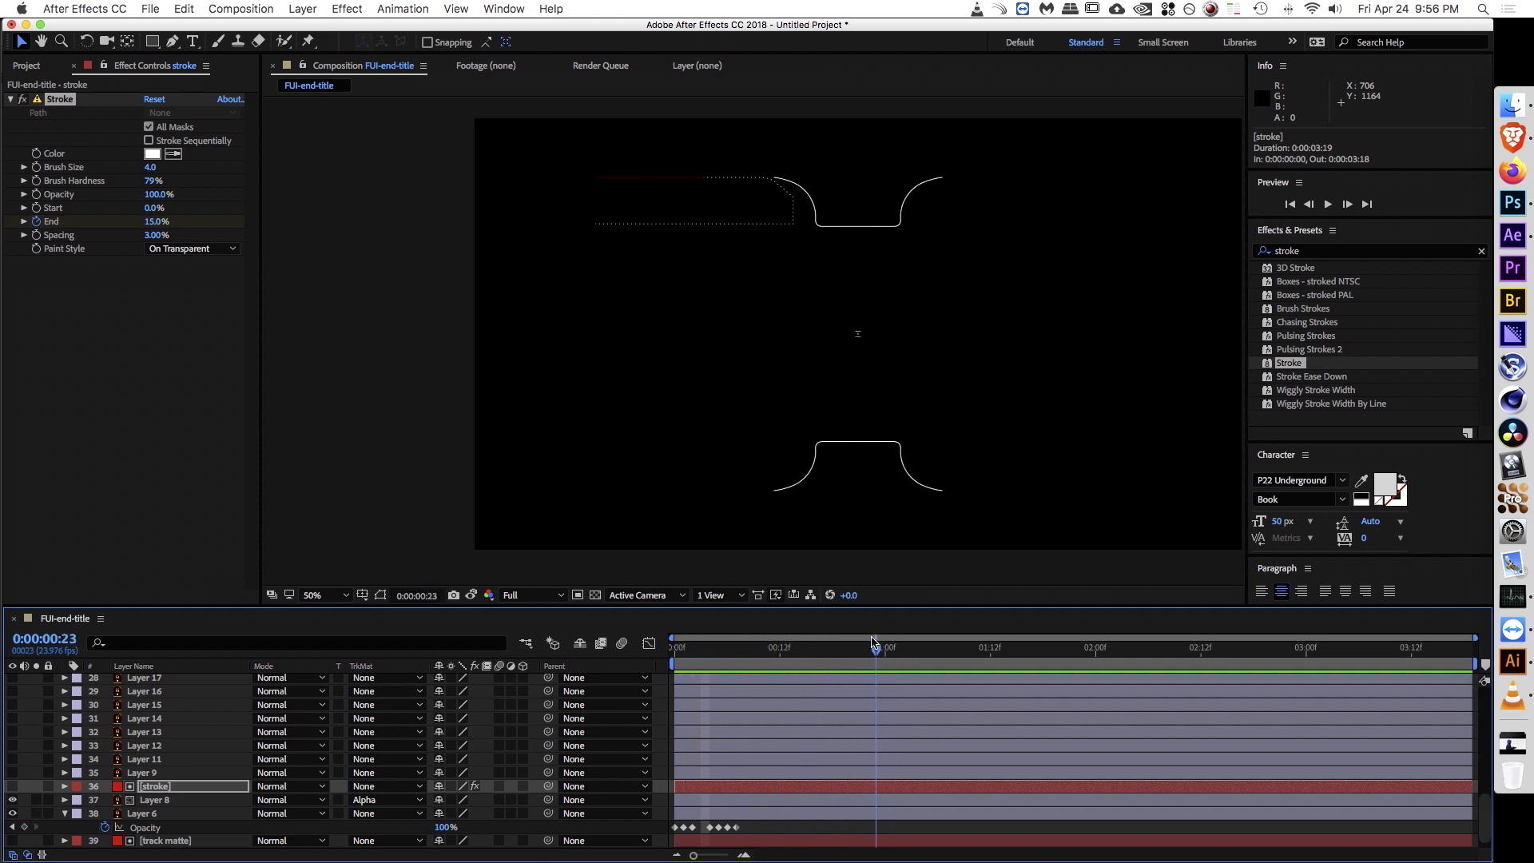
Step: Reveal Mask 1 on the stroke layer and select its path for copying
click(151, 787)
drag(839, 267, 731, 254)
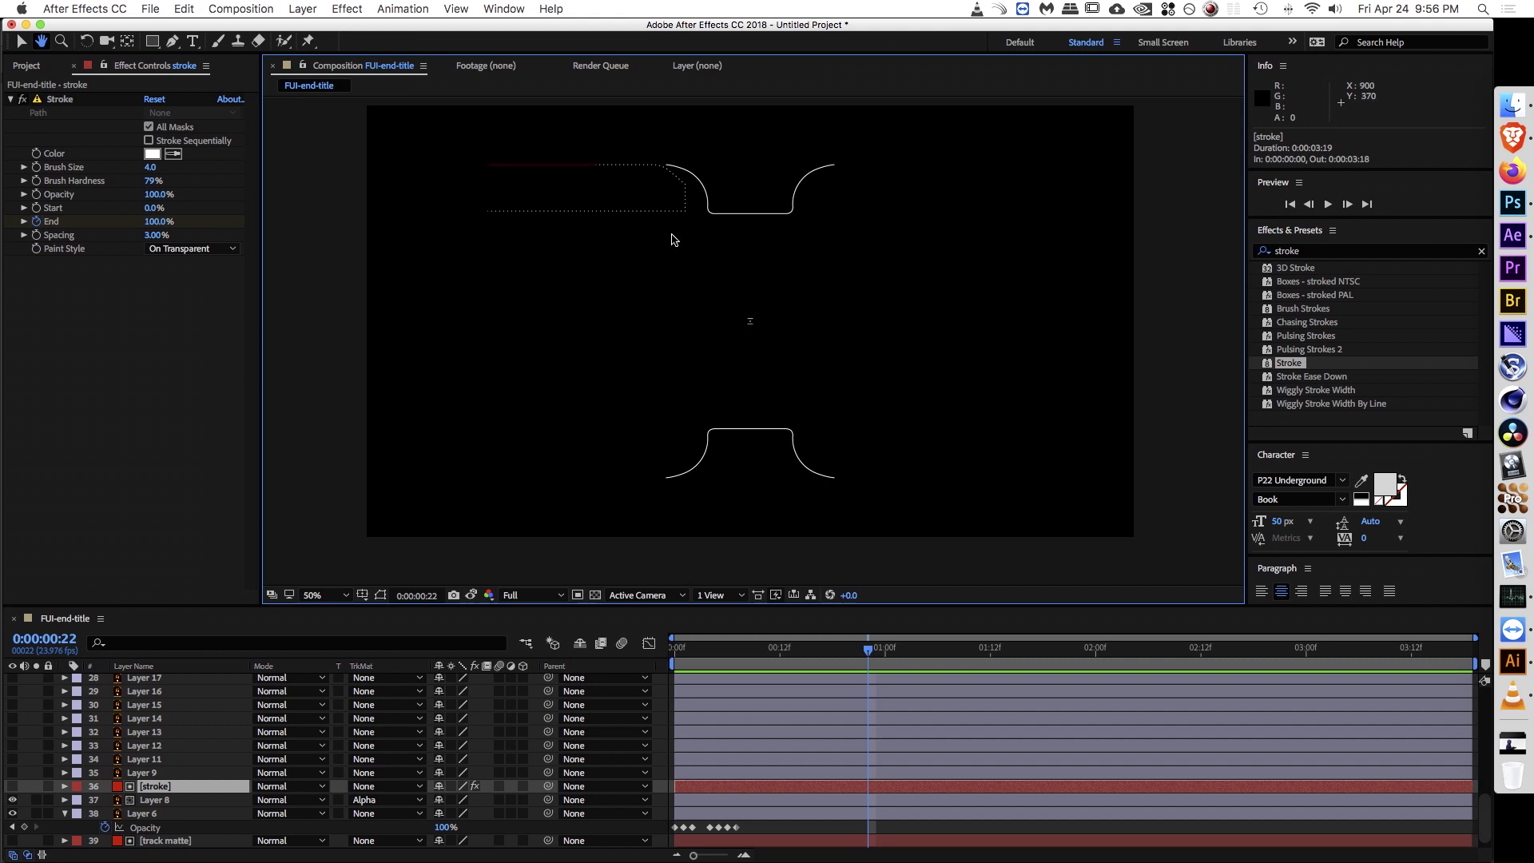
click(164, 800)
click(164, 789)
key(f)
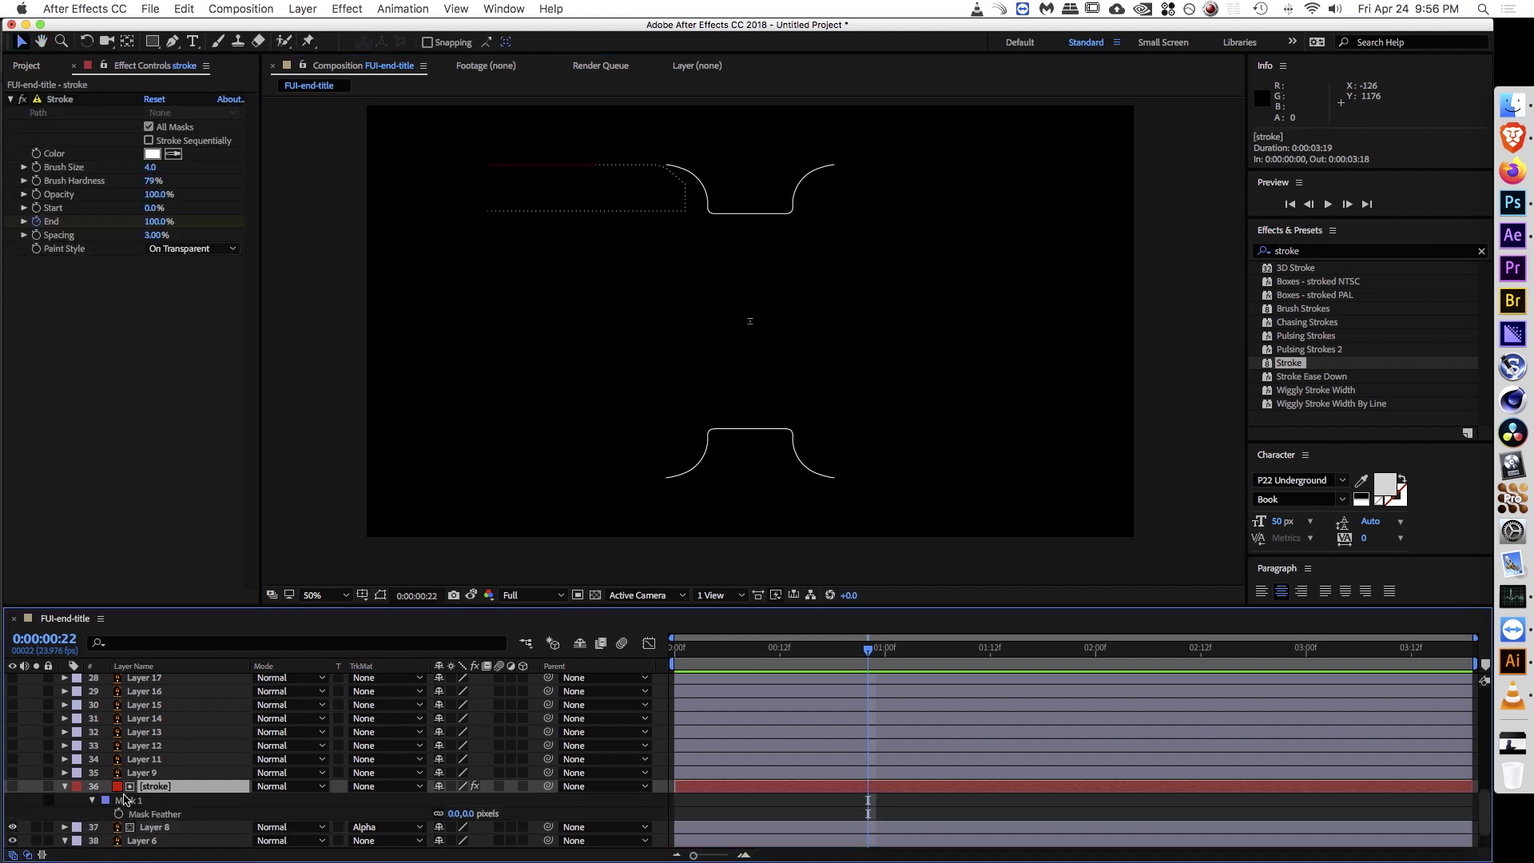
click(125, 799)
click(670, 177)
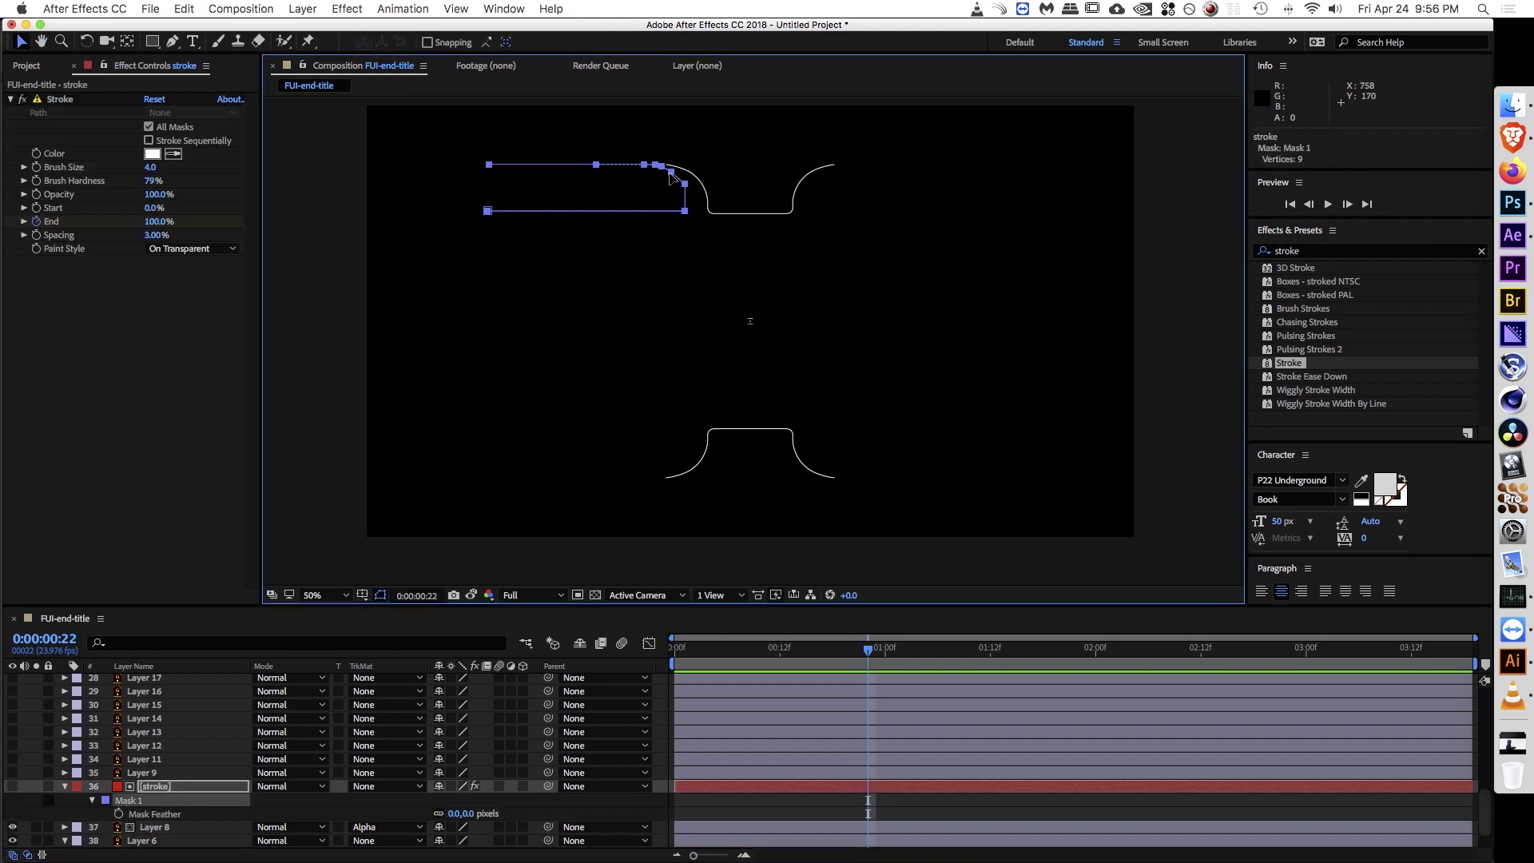
click(137, 801)
click(150, 827)
click(138, 802)
click(193, 839)
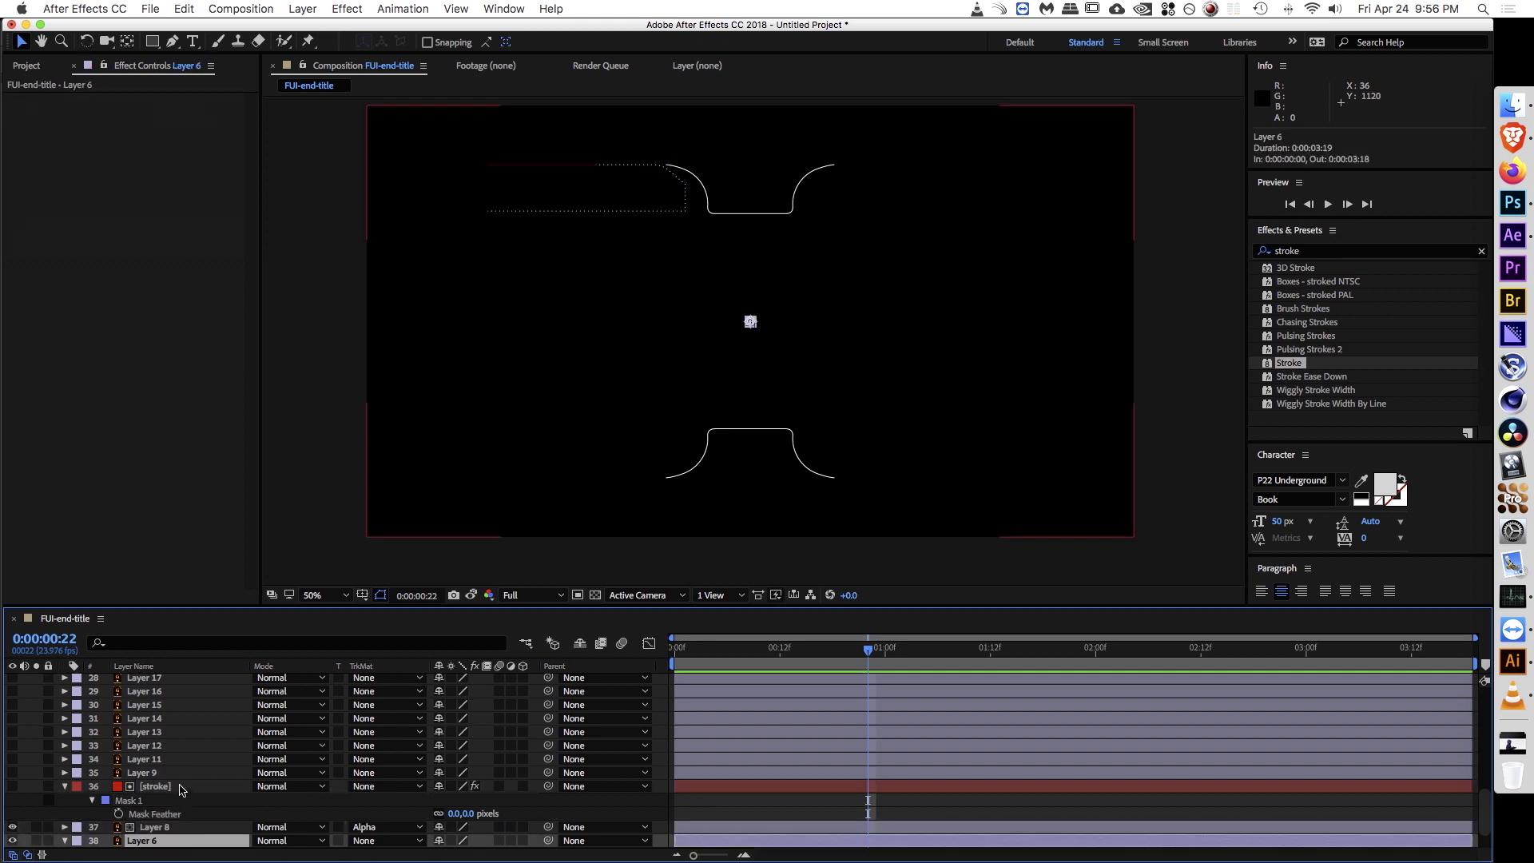
Step: Paste three copies of Mask 1 onto the stroke layer and fit them over the other three dotted outlines
click(180, 787)
key(super+v)
double_click(685, 187)
scroll(685, 189, up, 1)
drag(1158, 320, 733, 515)
key(super+v)
drag(592, 493, 1061, 322)
key(super+v)
drag(1158, 343, 502, 343)
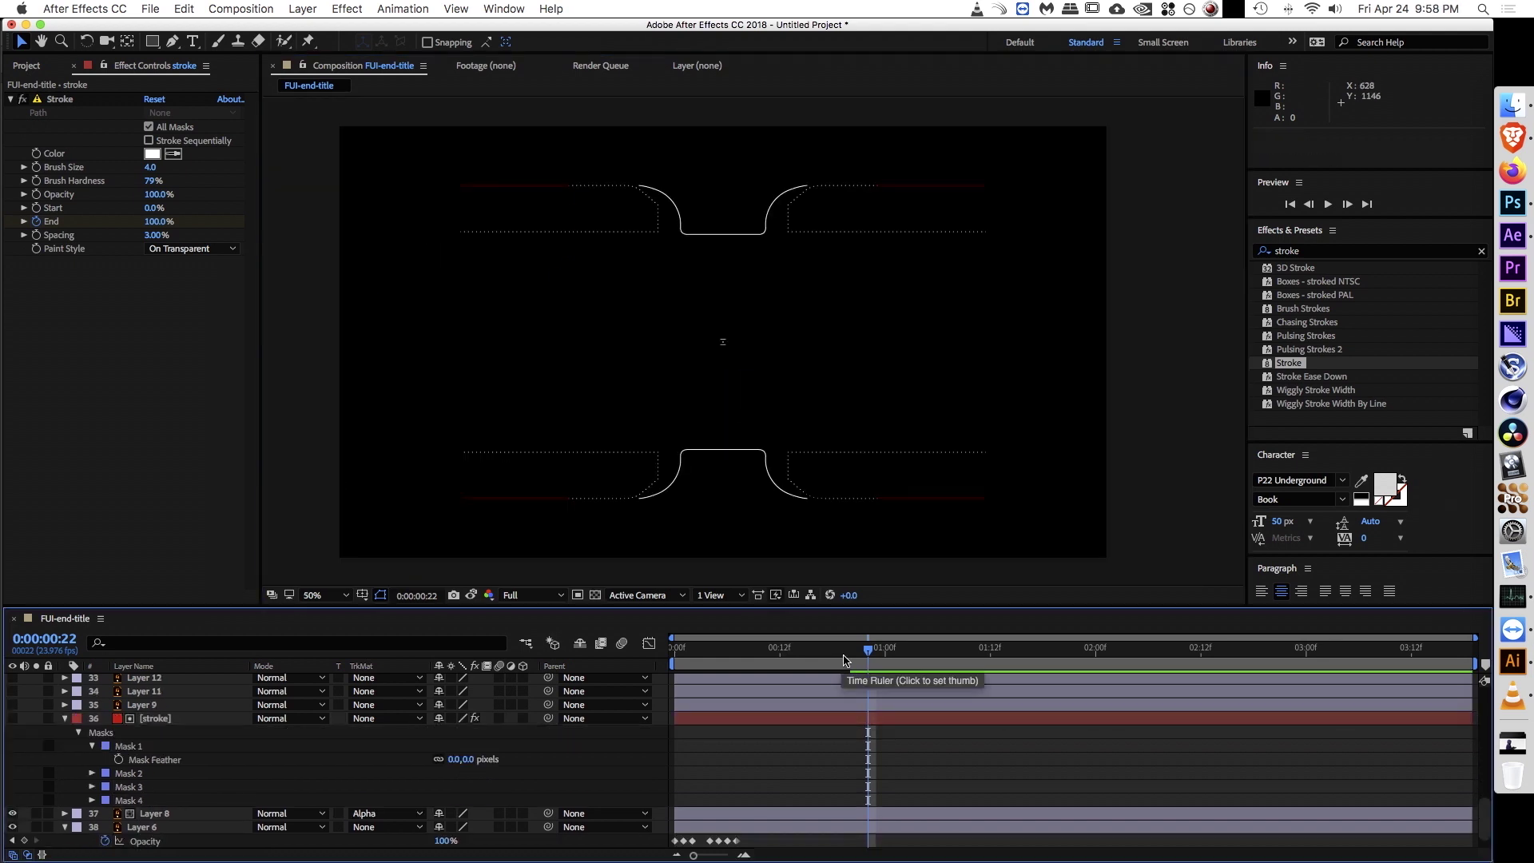
Step: Collapse the stroke layer, turn on Layer 9's visibility and move the playhead to 0:00:00:16
mouse_move(864, 653)
mouse_down()
mouse_move(691, 651)
mouse_move(903, 651)
mouse_up()
click(66, 718)
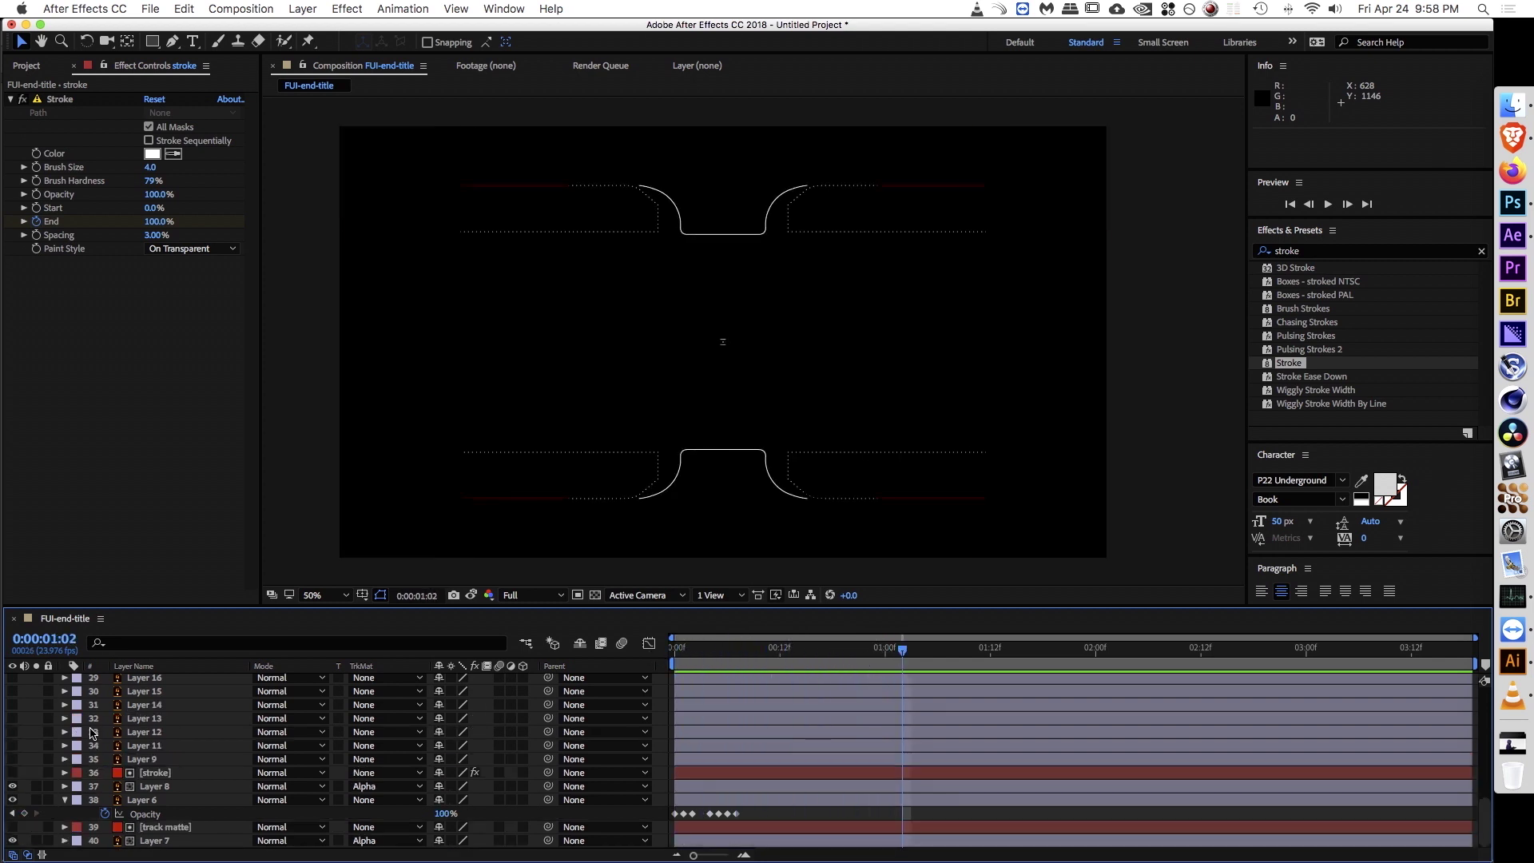
click(142, 759)
click(12, 759)
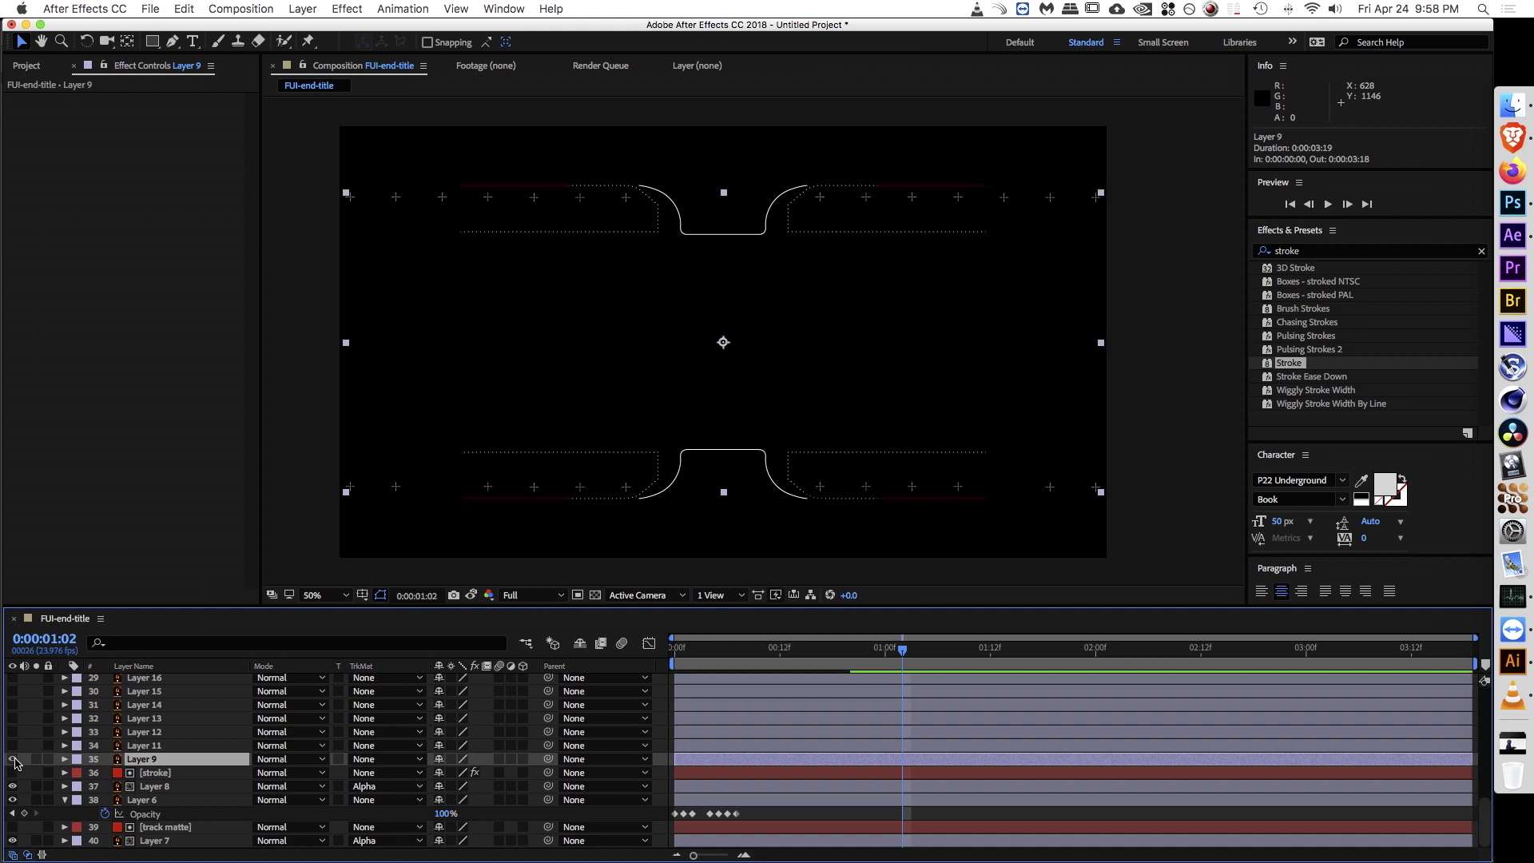
mouse_move(773, 659)
mouse_down()
mouse_move(678, 651)
mouse_move(815, 651)
mouse_up()
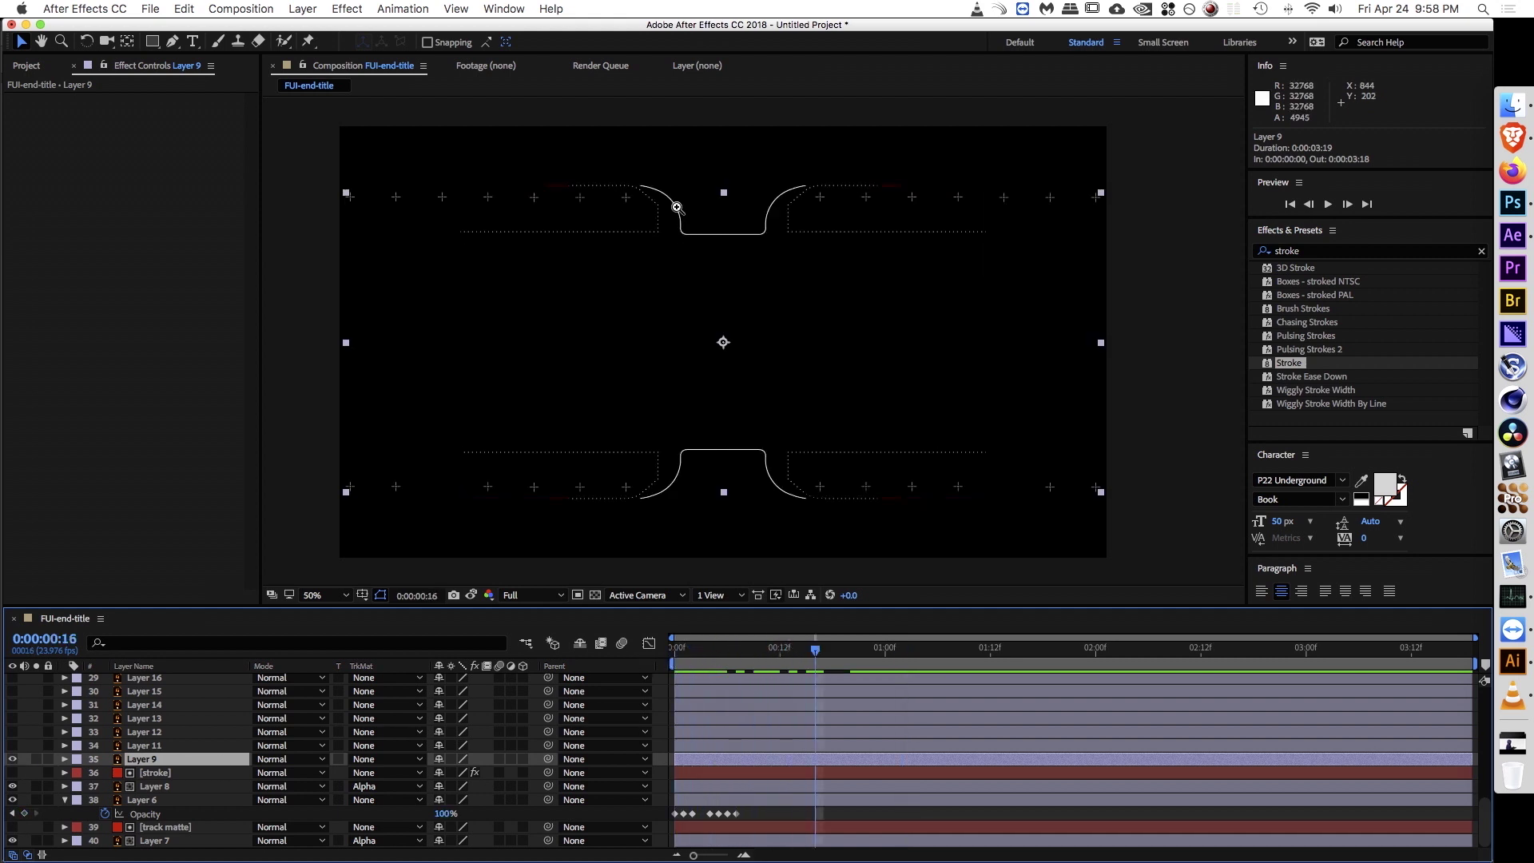
Step: Examine Layer 9's crosses against the other interface elements in the maximized composition view
click(677, 210)
key(grave)
drag(805, 315, 777, 229)
alt+click(797, 297)
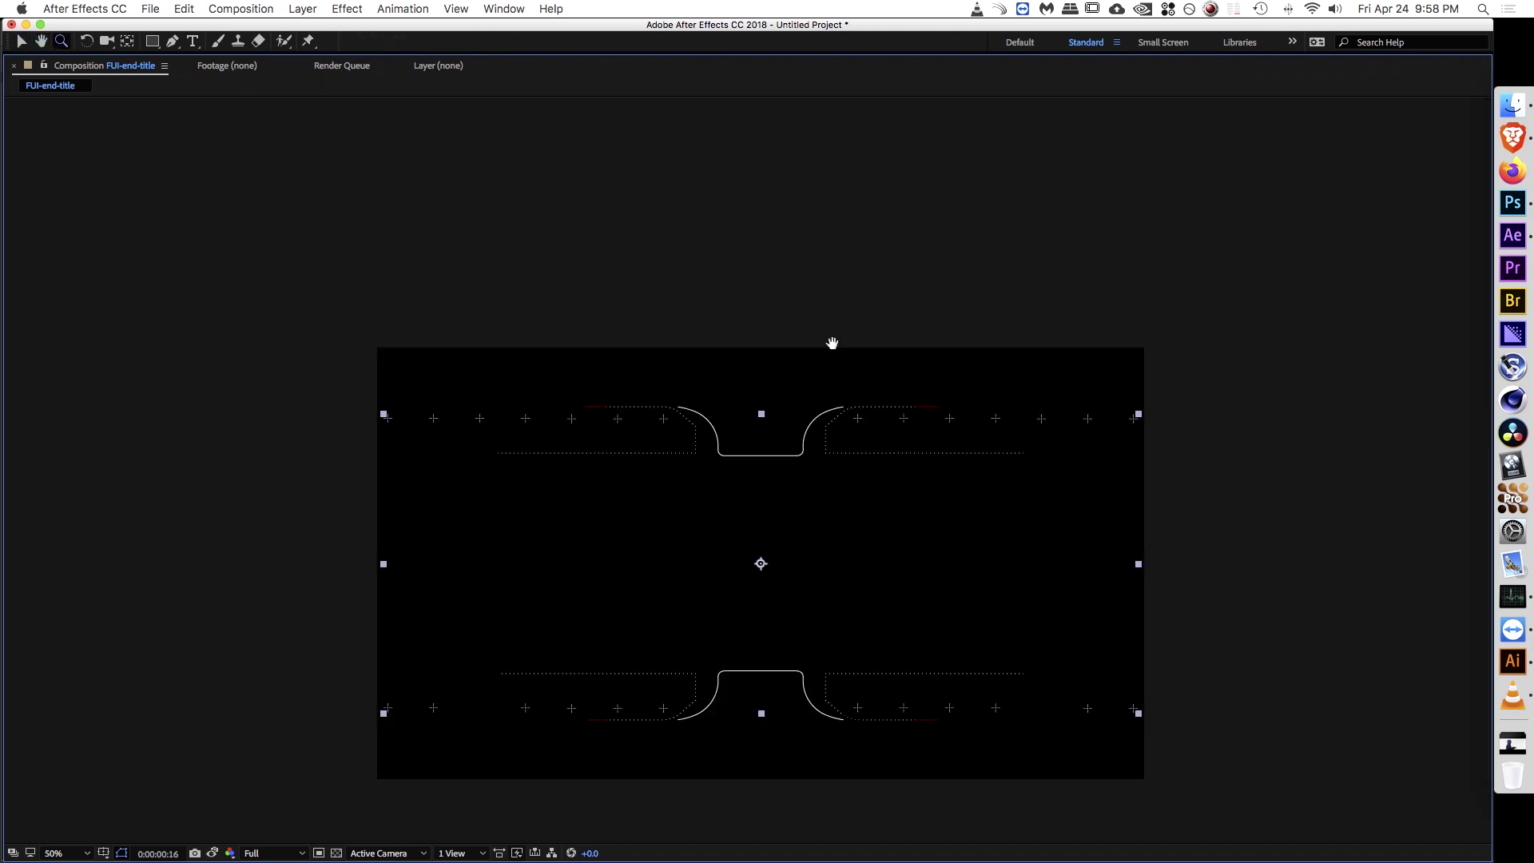
drag(831, 343, 819, 209)
key(grave)
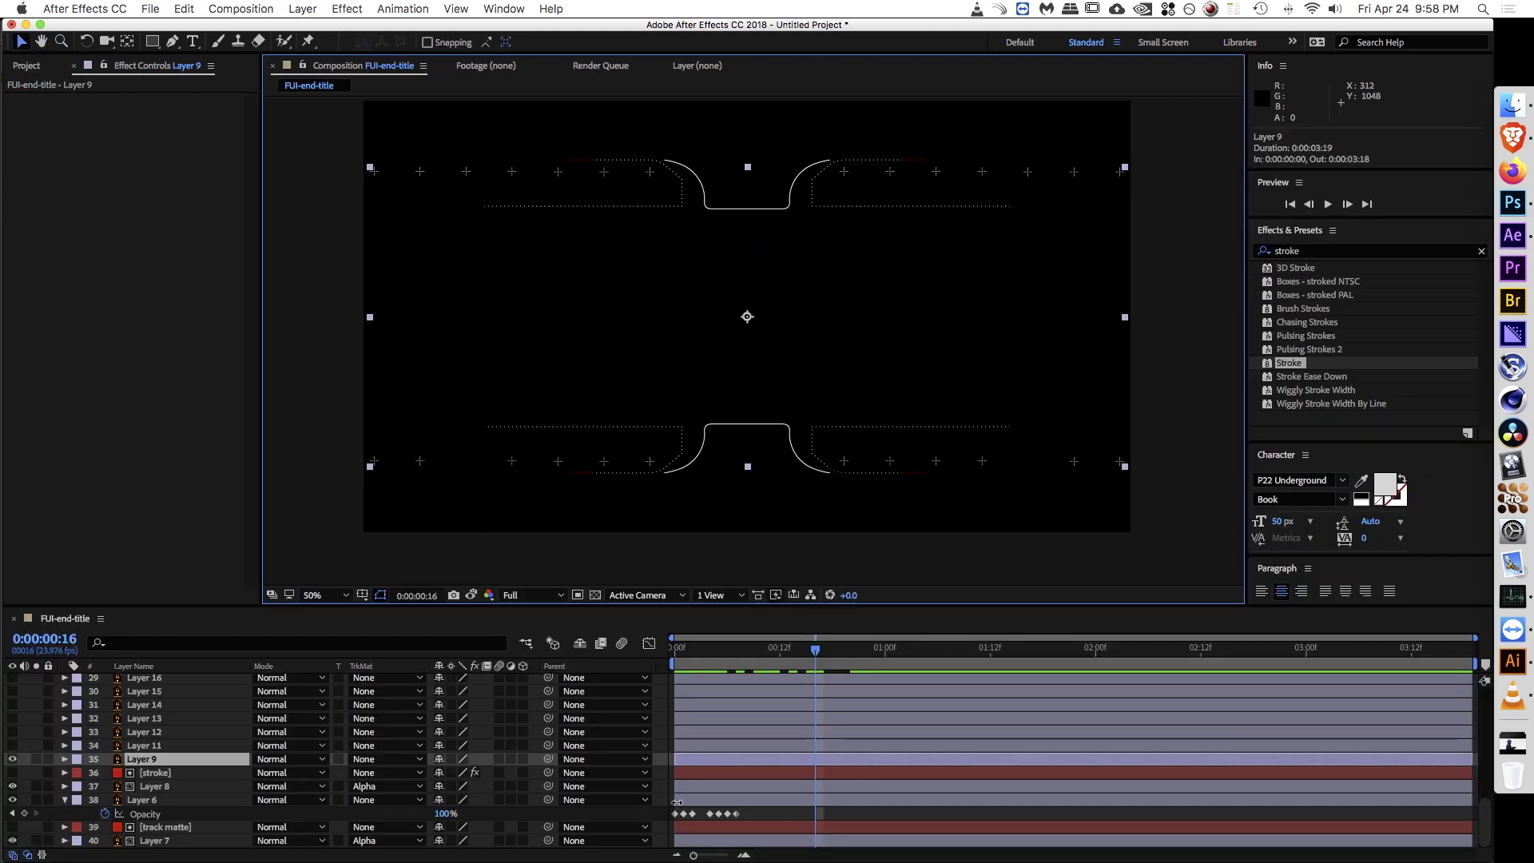
Step: Copy Layer 6's seven opacity flicker keyframes, paste them onto Layer 9 at the first frame and check the flicker
drag(751, 811, 663, 821)
key(super+c)
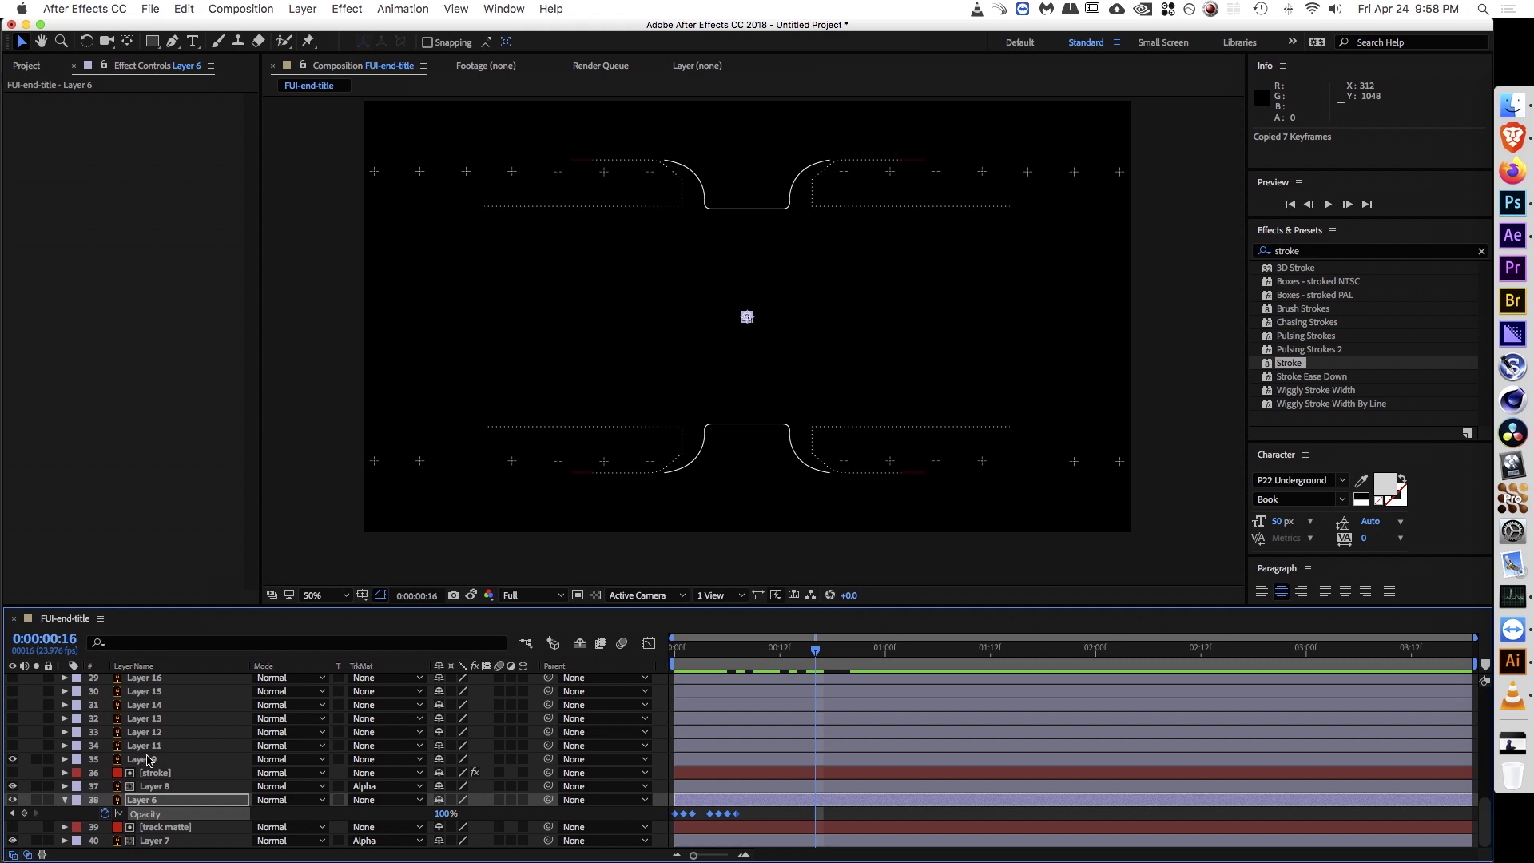
click(147, 759)
key(Home)
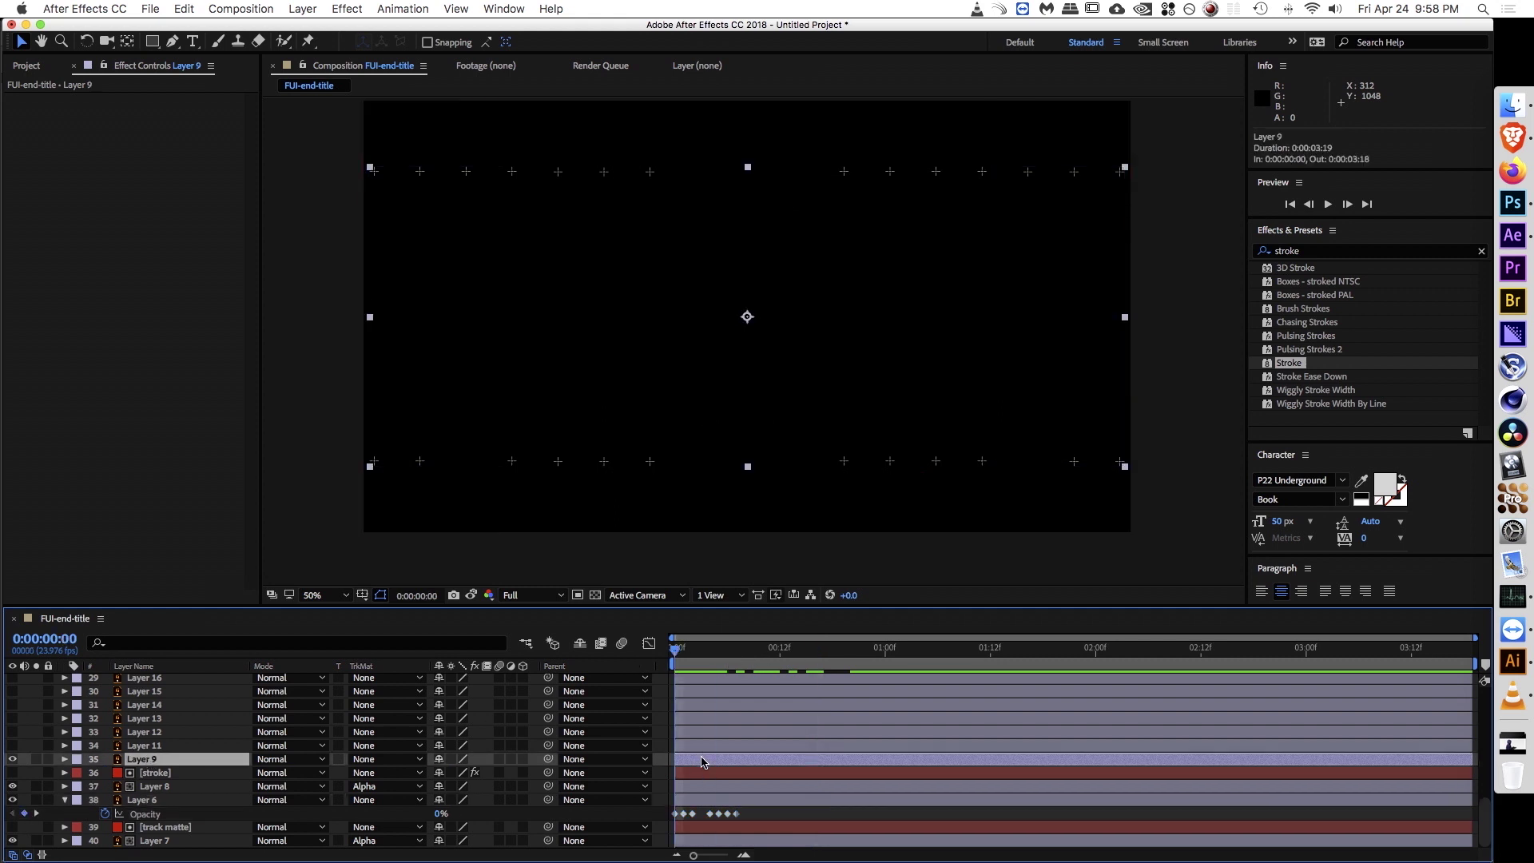
key(super+v)
click(791, 819)
mouse_move(683, 651)
mouse_down()
mouse_move(769, 655)
mouse_move(627, 662)
mouse_move(938, 661)
mouse_move(679, 671)
mouse_up()
Step: Turn on Layer 11's visibility to show the segmented circle at the first frame
click(132, 746)
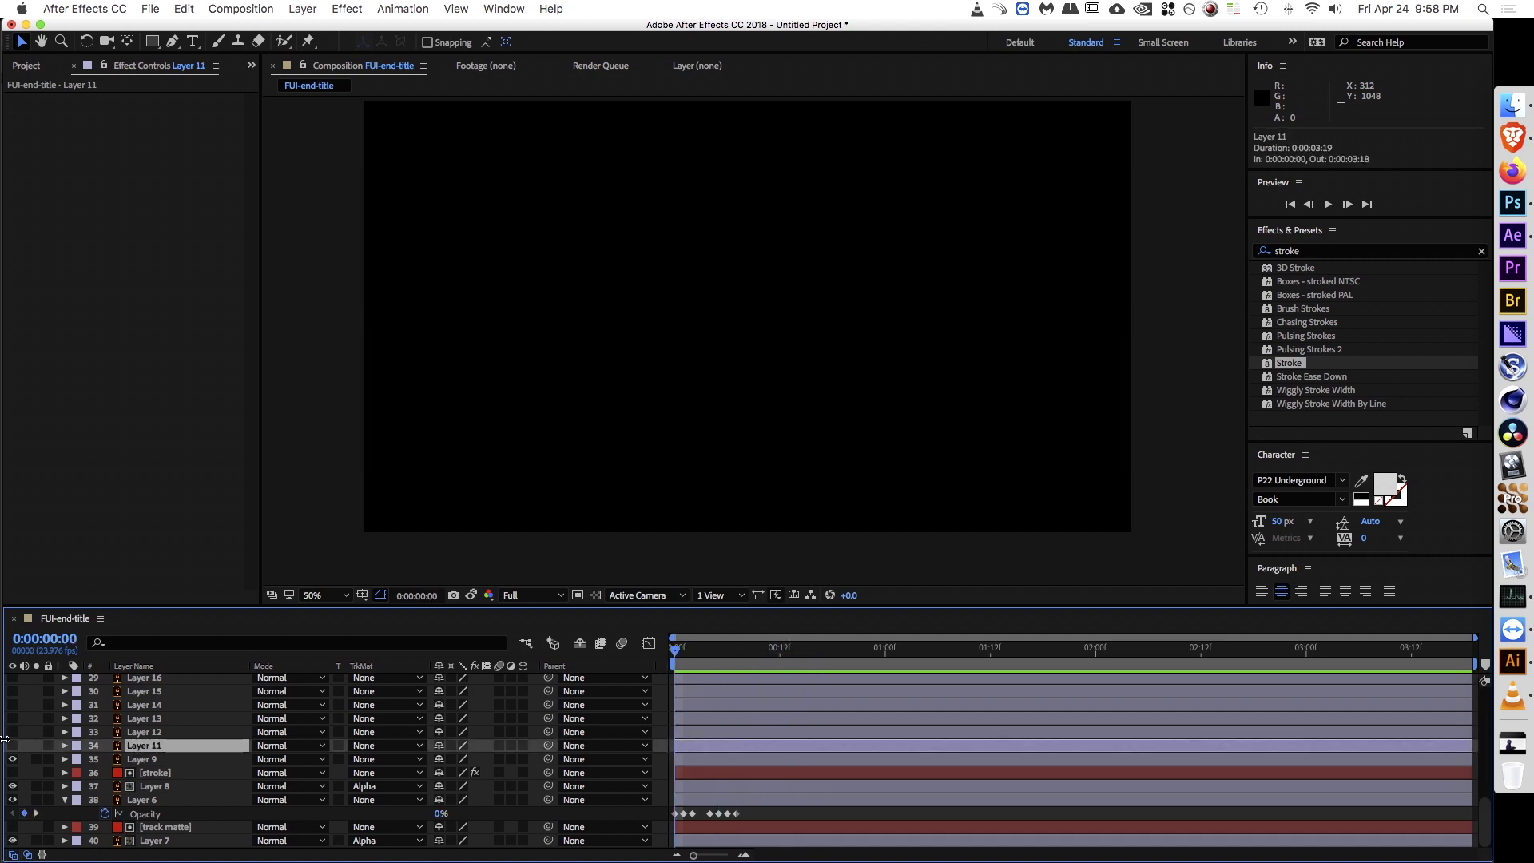
click(12, 745)
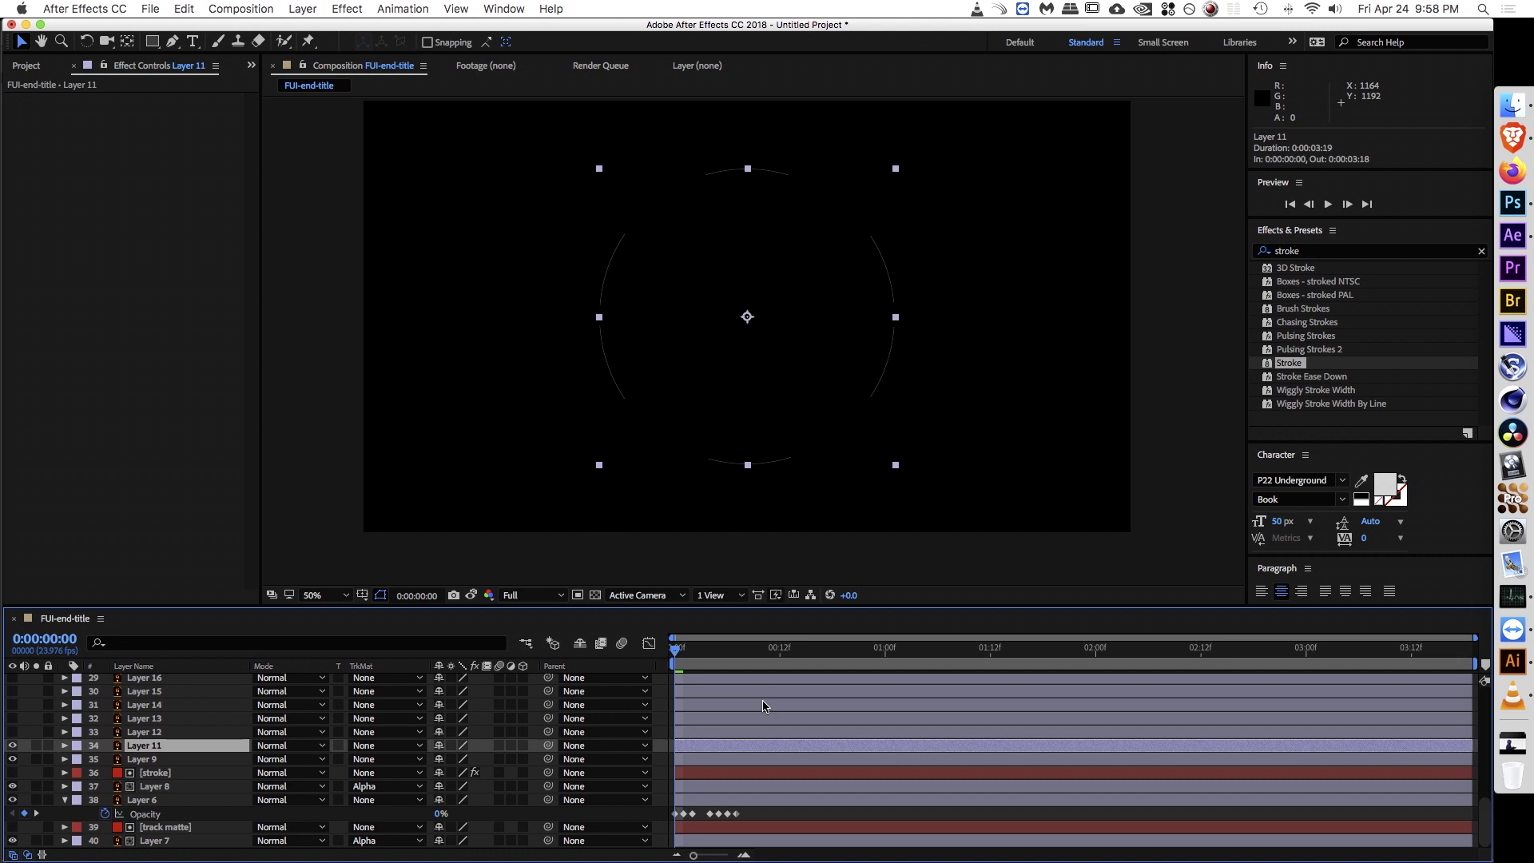
click(784, 815)
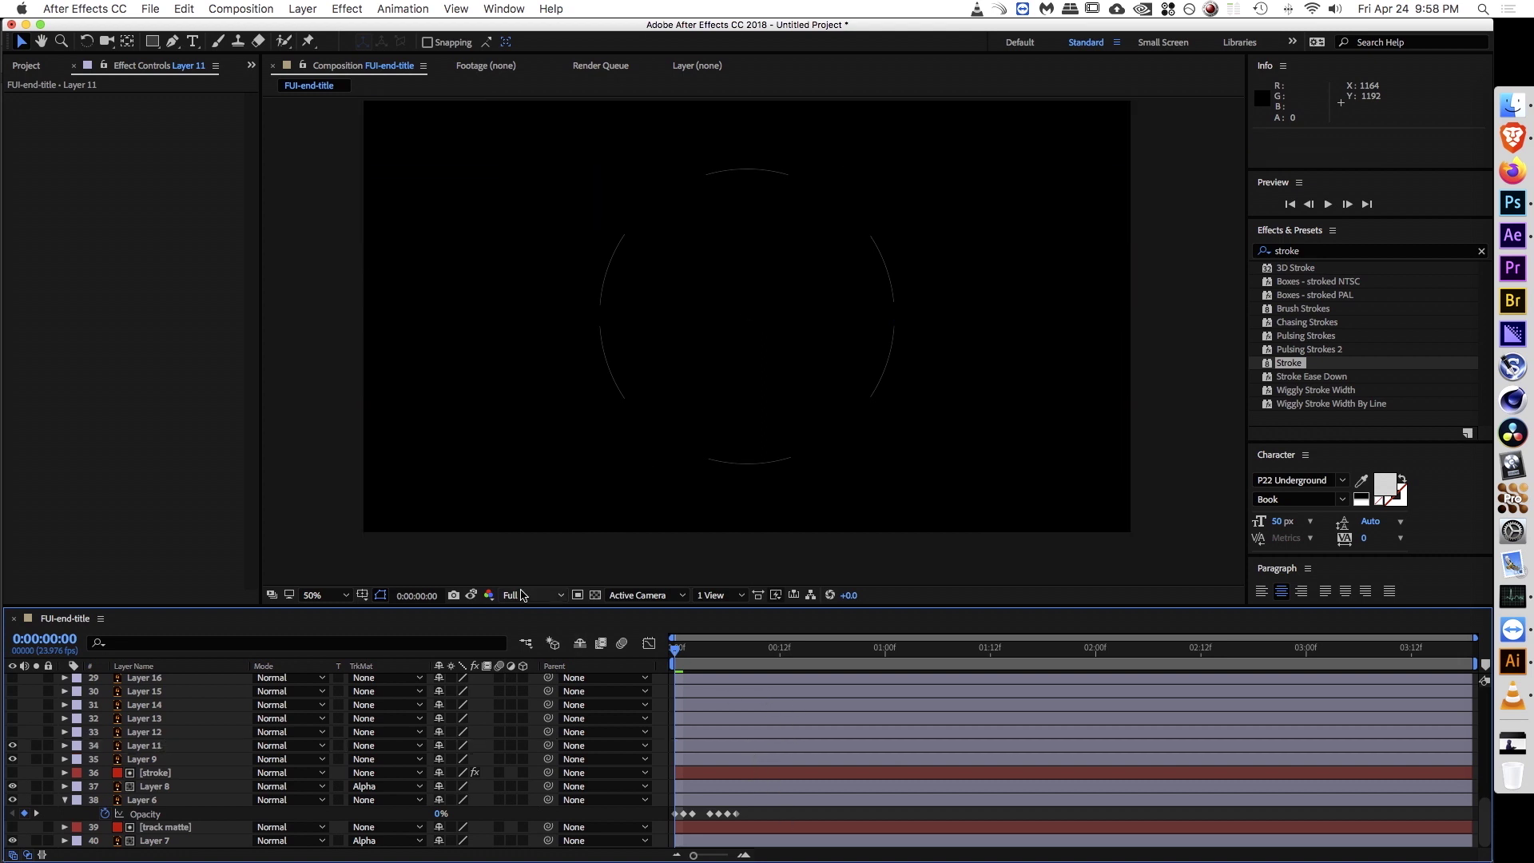
drag(473, 595, 474, 597)
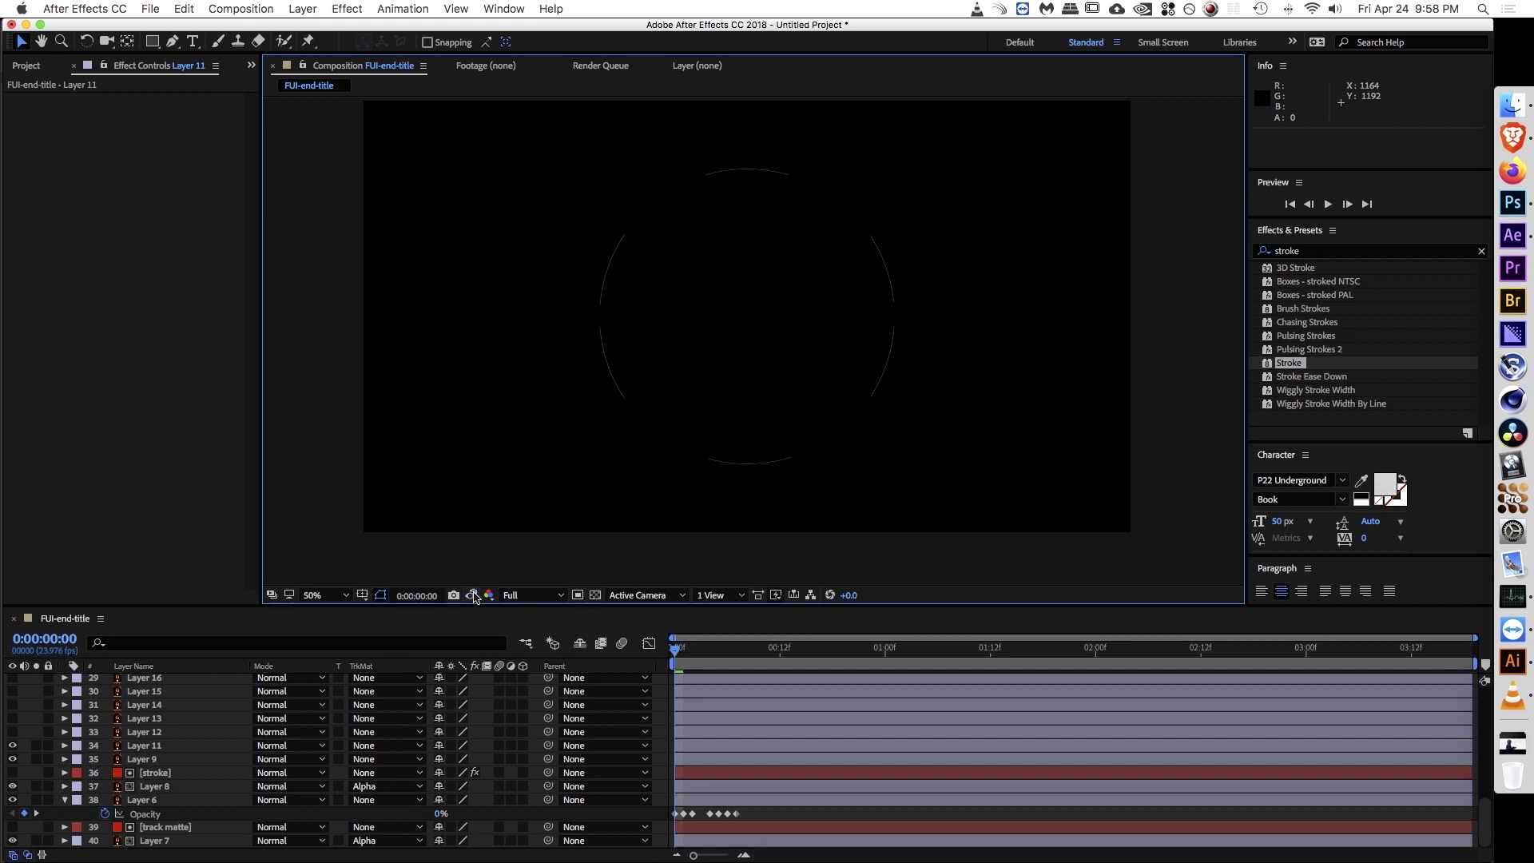
Step: Keyframe Layer 11's Scale from 0% at the first frame to 100% at 0:00:00:20
click(152, 746)
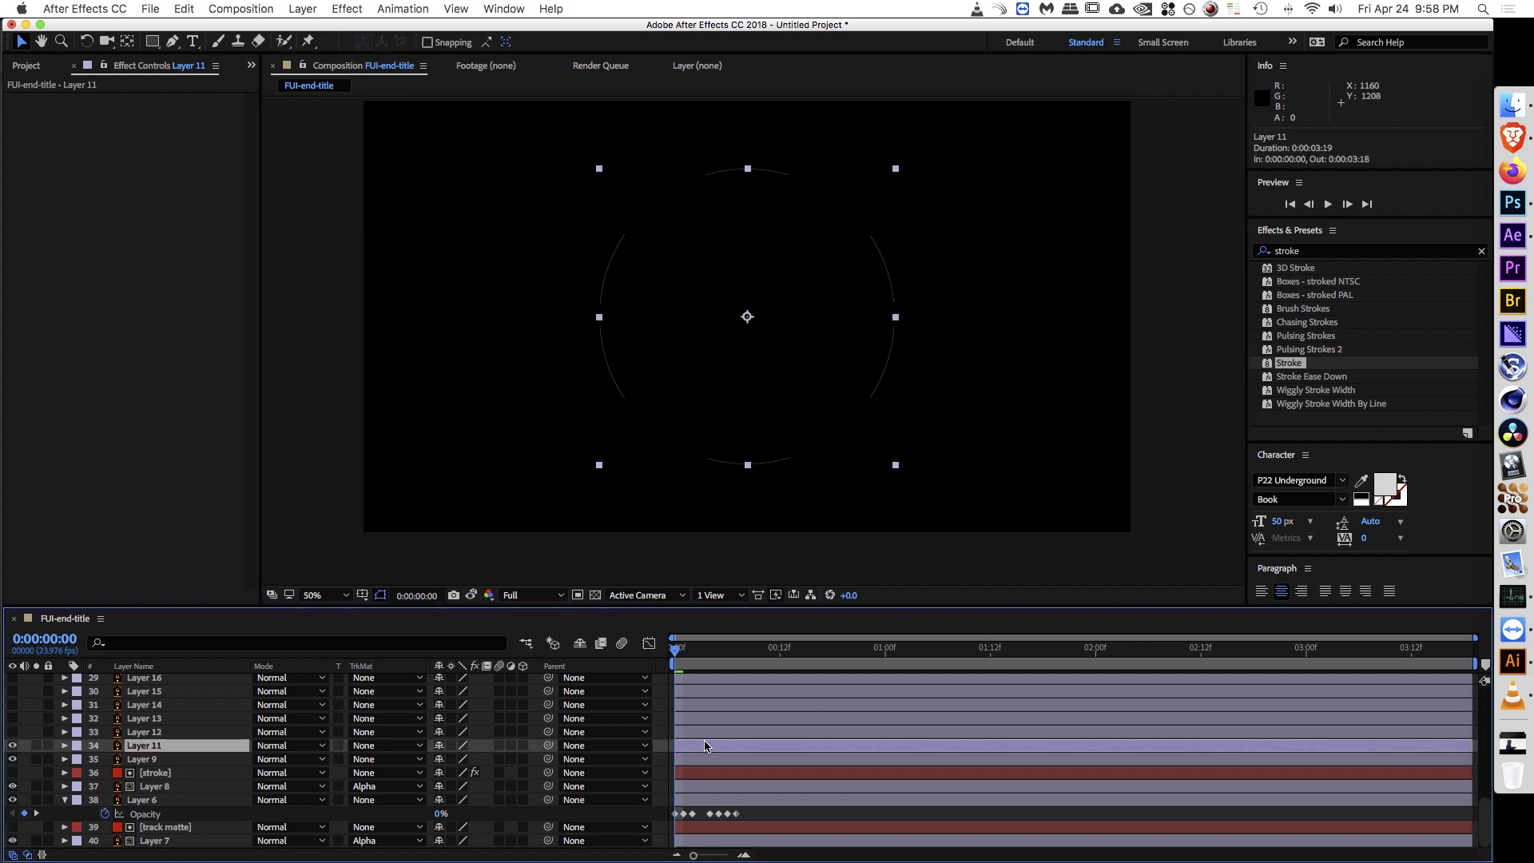
key(s)
key(space)
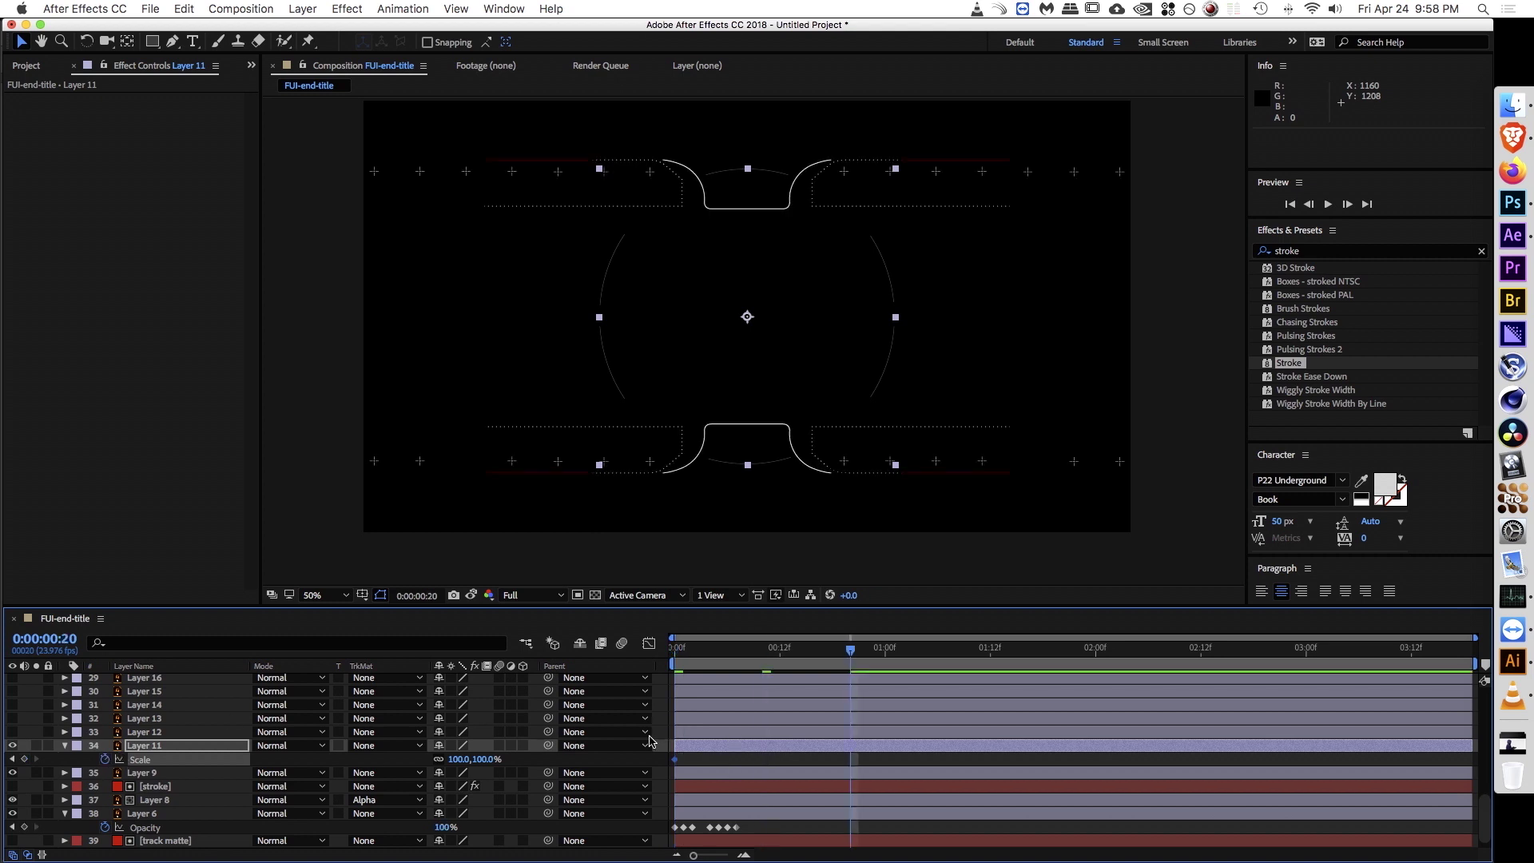
click(24, 759)
click(12, 759)
click(461, 759)
text(0)
key(Return)
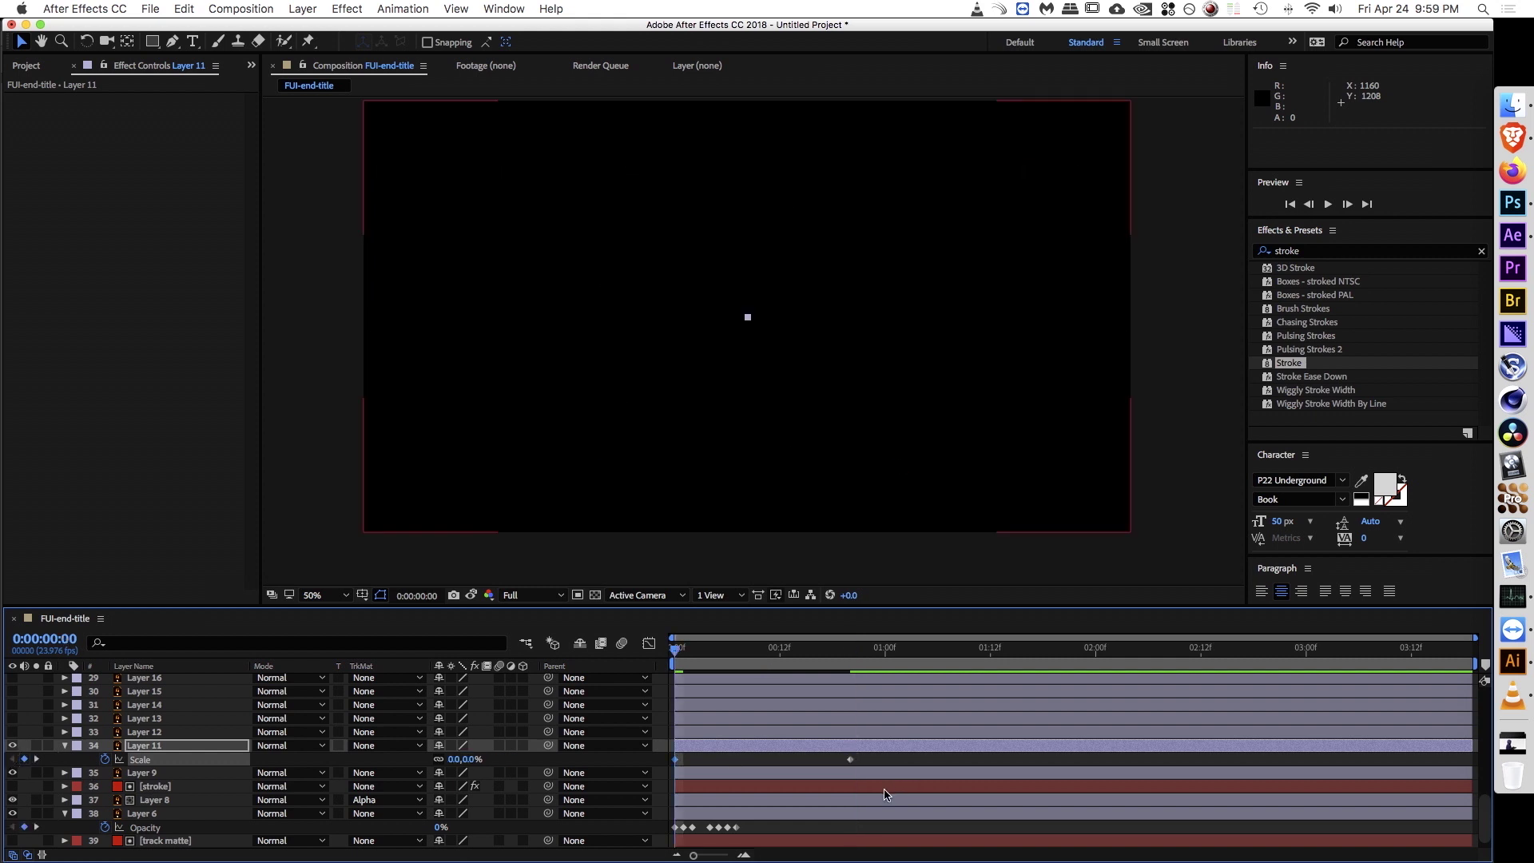
Step: Ease into Layer 11's final Scale keyframe and scrub through the circle's growth
click(798, 762)
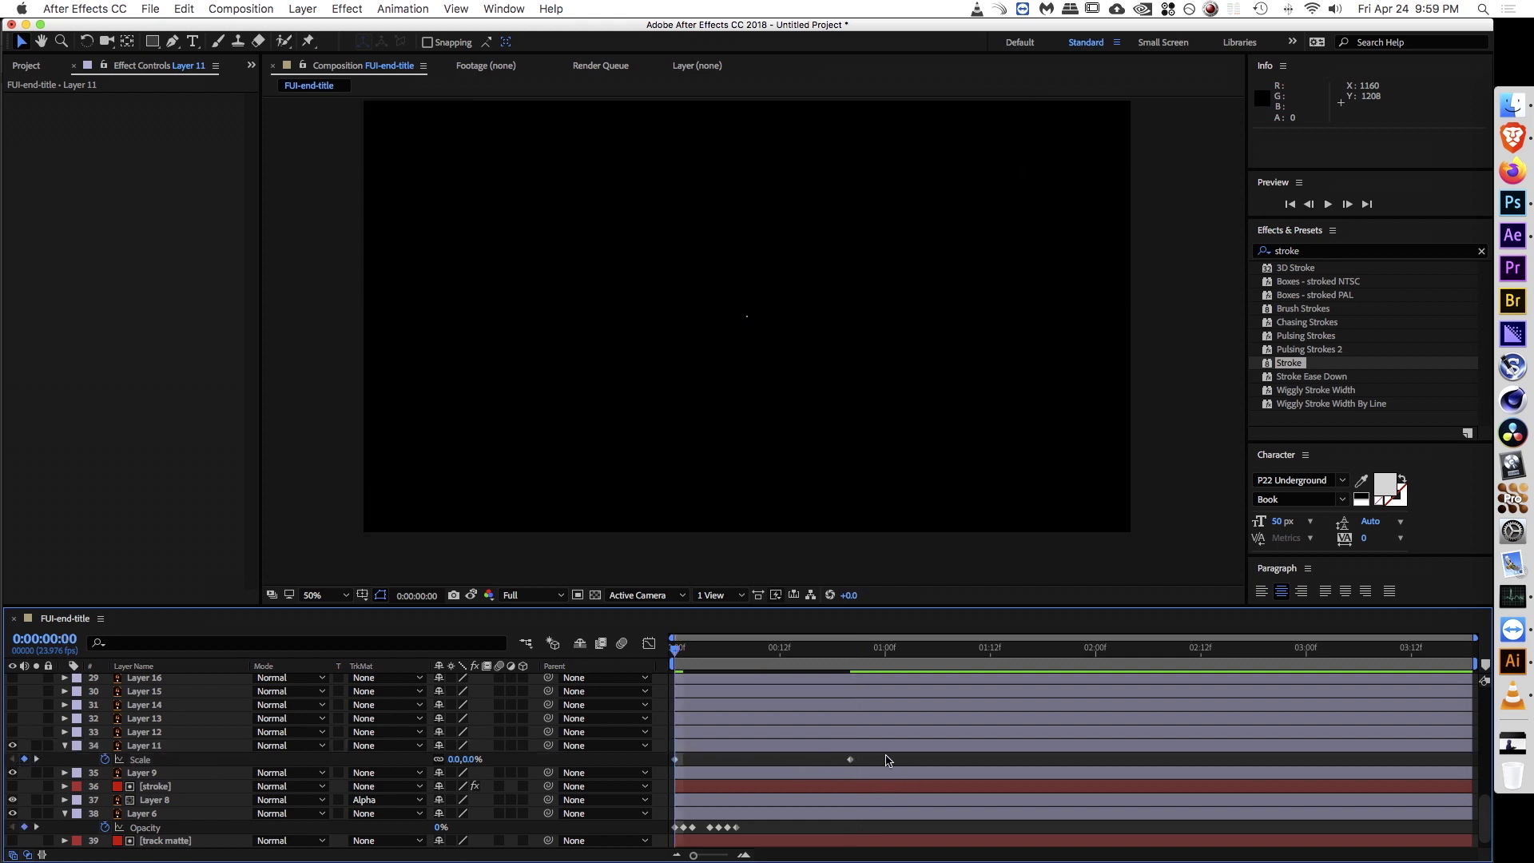
drag(886, 759, 826, 769)
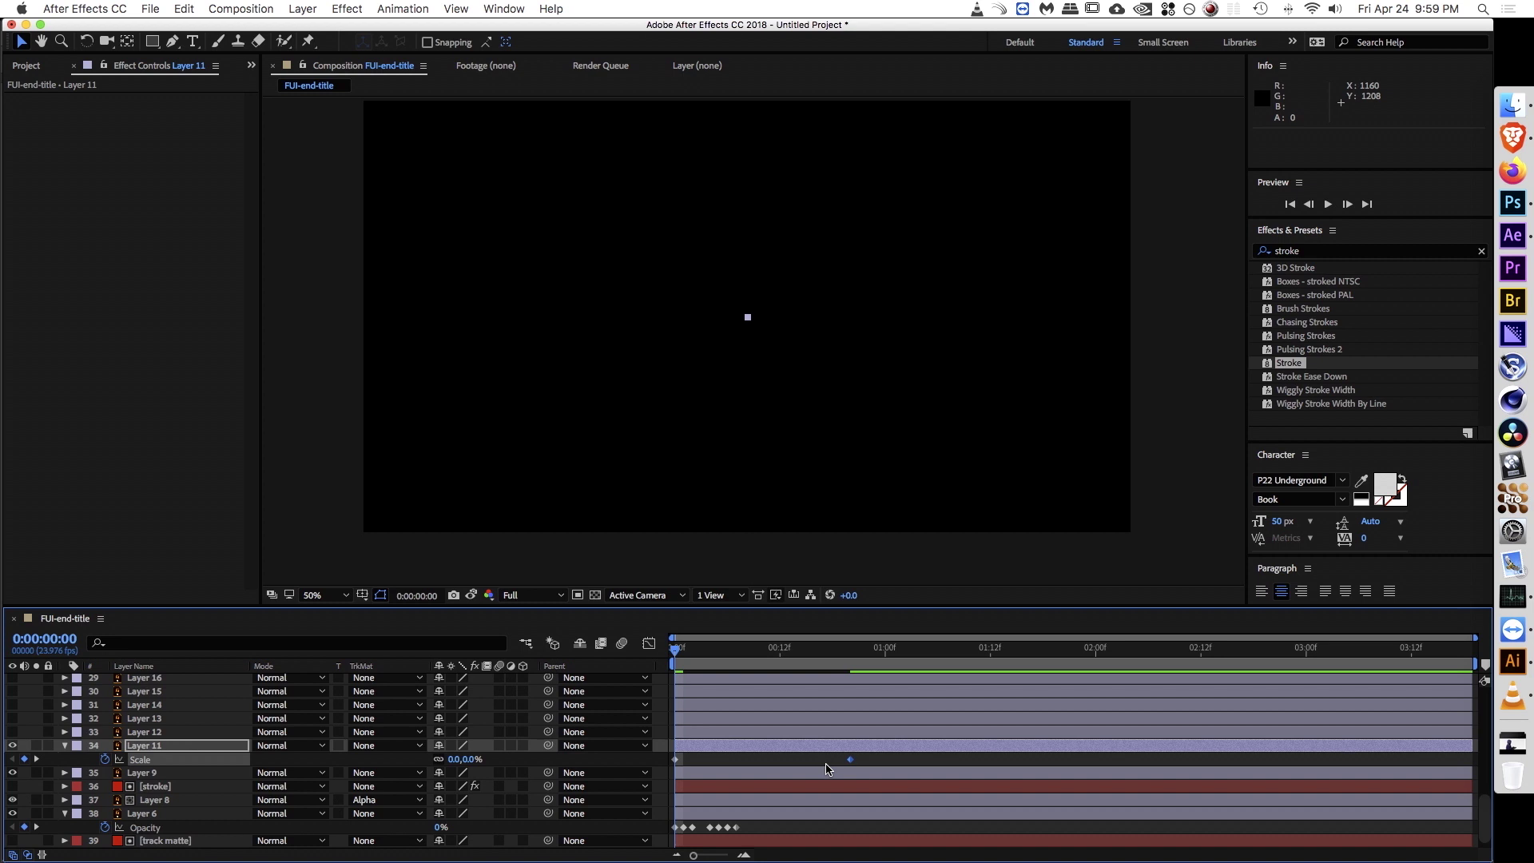
drag(680, 649, 880, 643)
click(914, 758)
Step: Turn on Layer 12's visibility at 0:00:01:00 and bring its four chevrons into close view
click(144, 732)
click(12, 731)
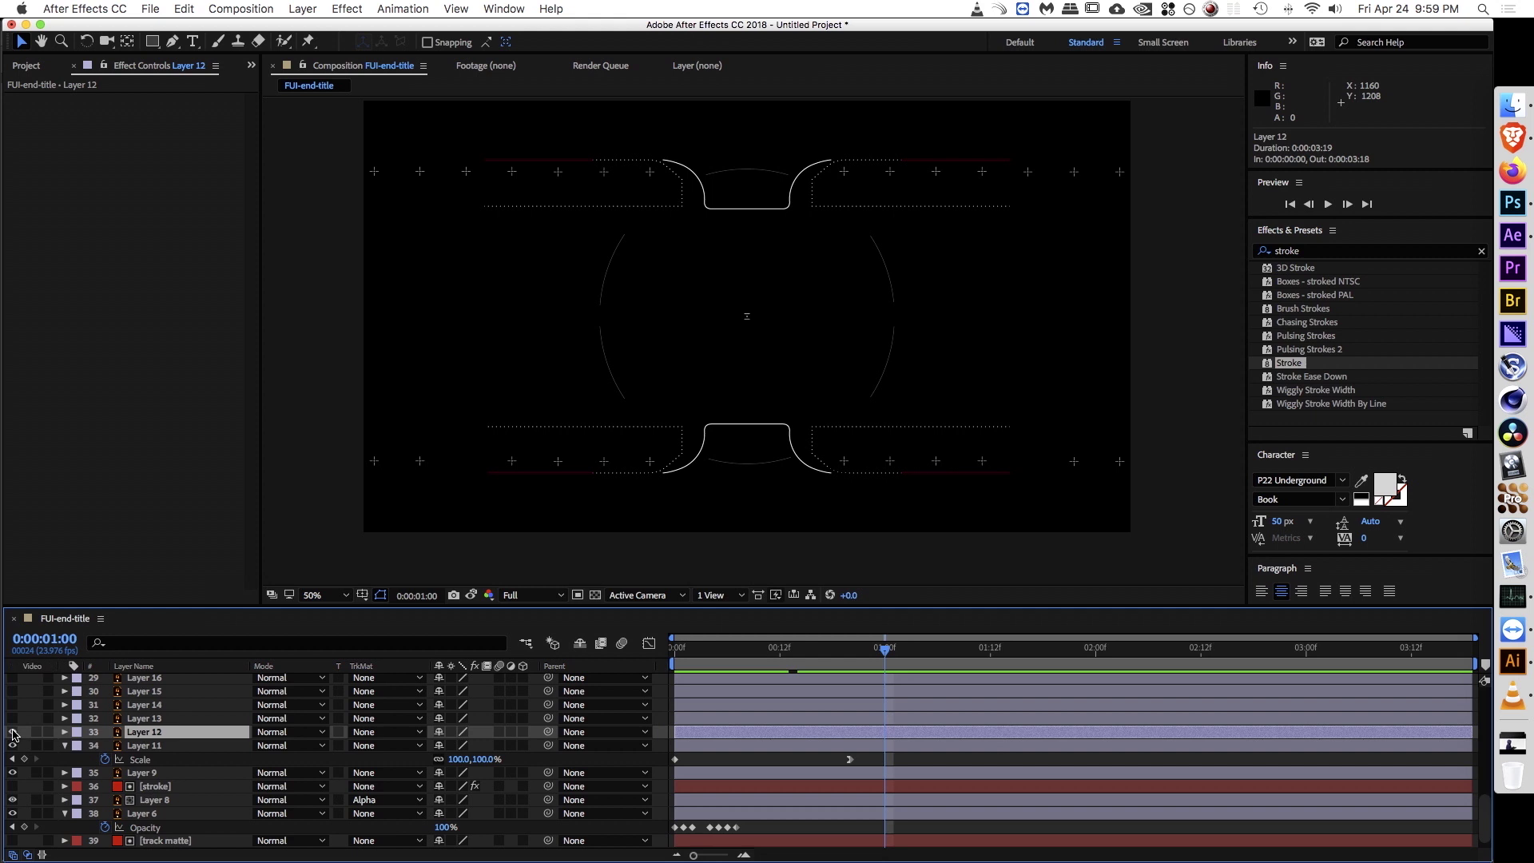
scroll(774, 282, up, 2)
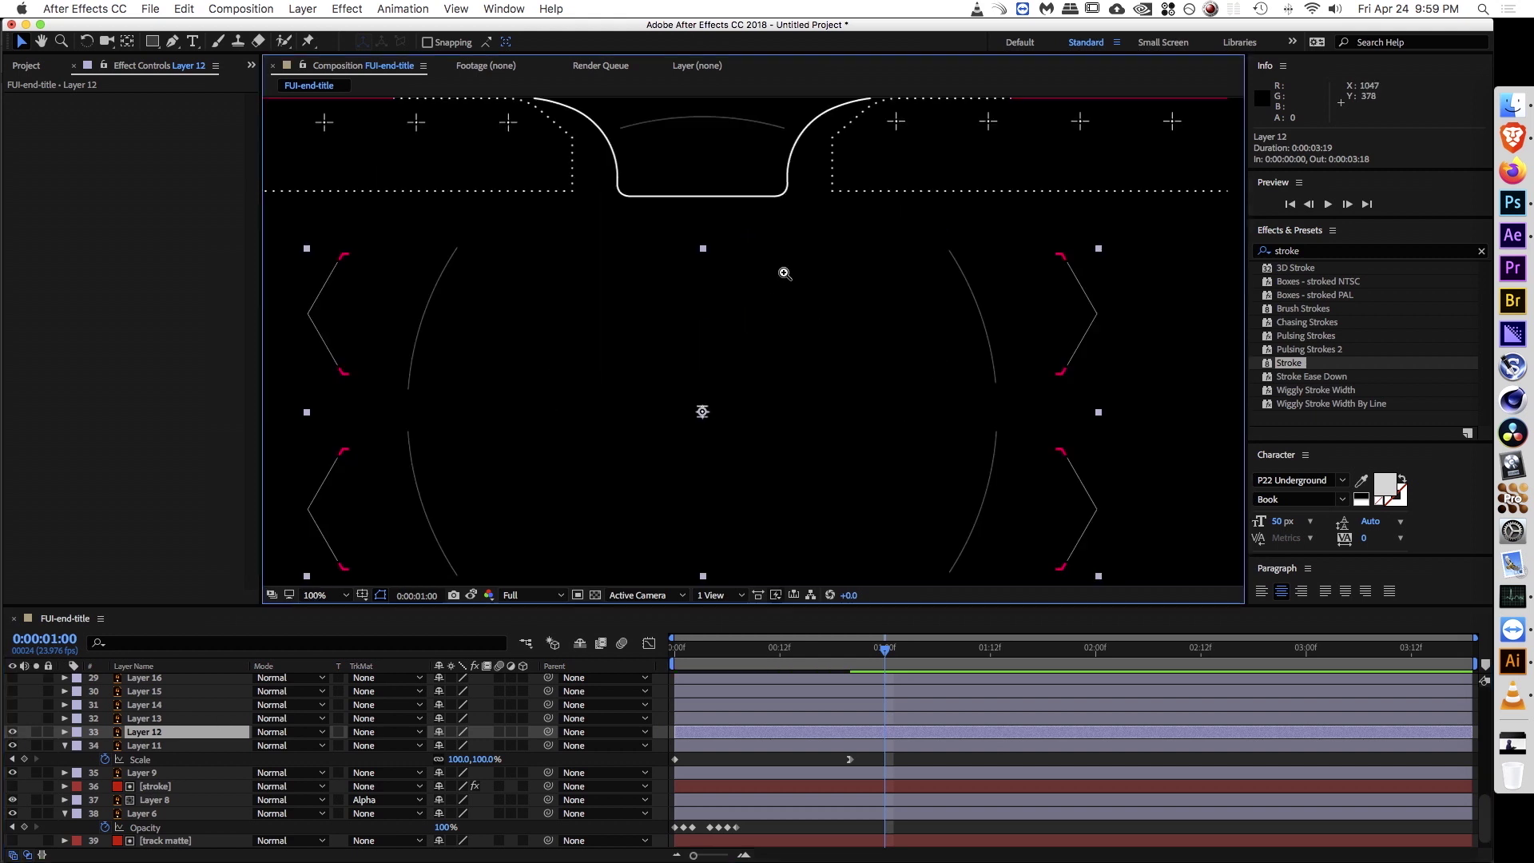
click(877, 760)
click(879, 734)
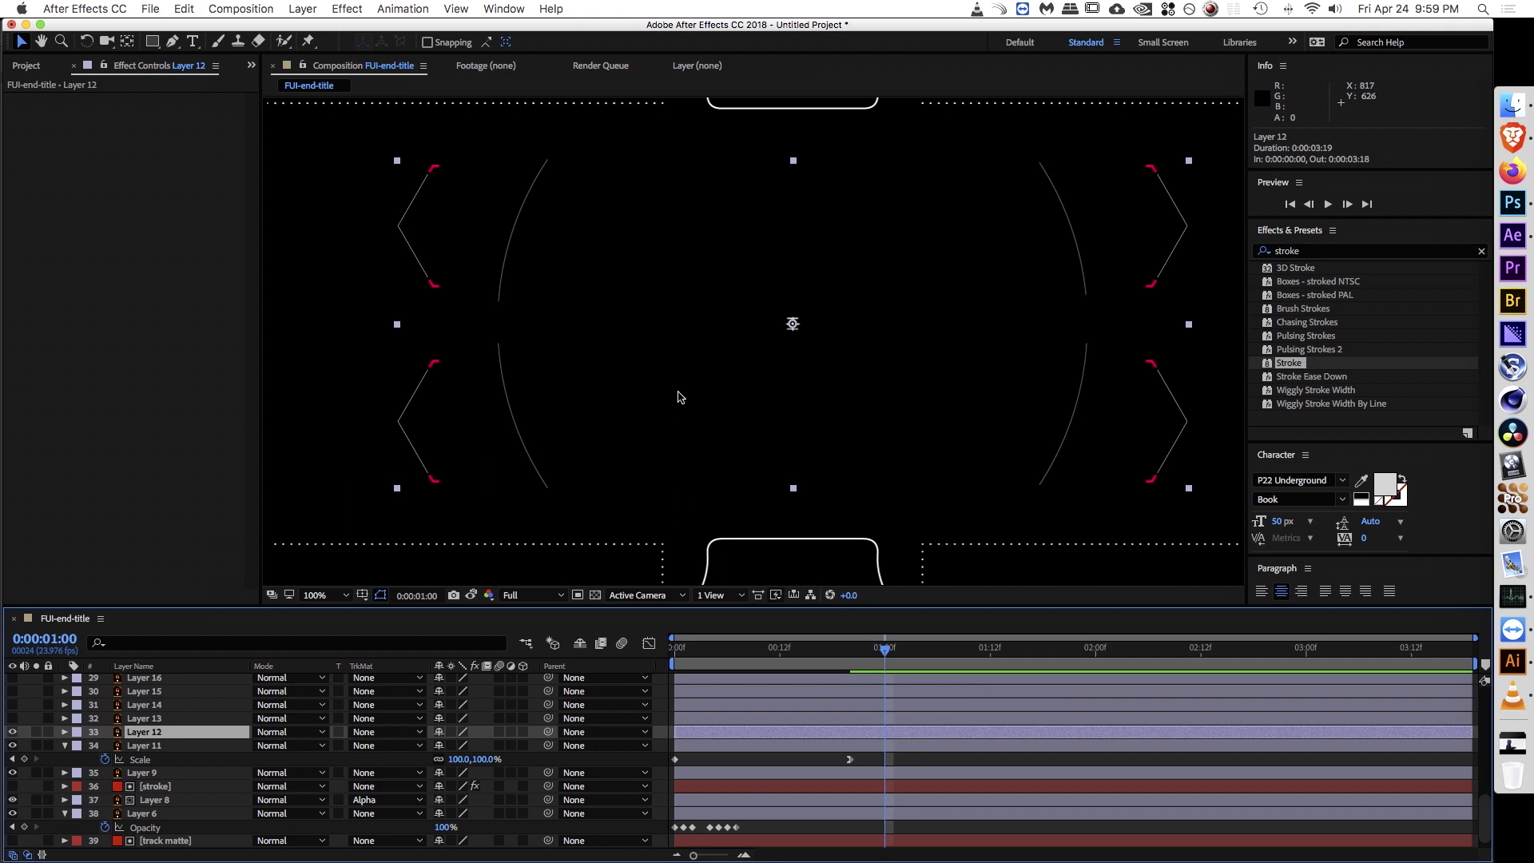
Step: Examine Layer 12's four chevrons against the surrounding interface elements in the composition view
drag(430, 287, 480, 302)
key(ctrl+z)
key(ctrl+z)
key(h)
drag(742, 360, 706, 360)
key(v)
key(grave)
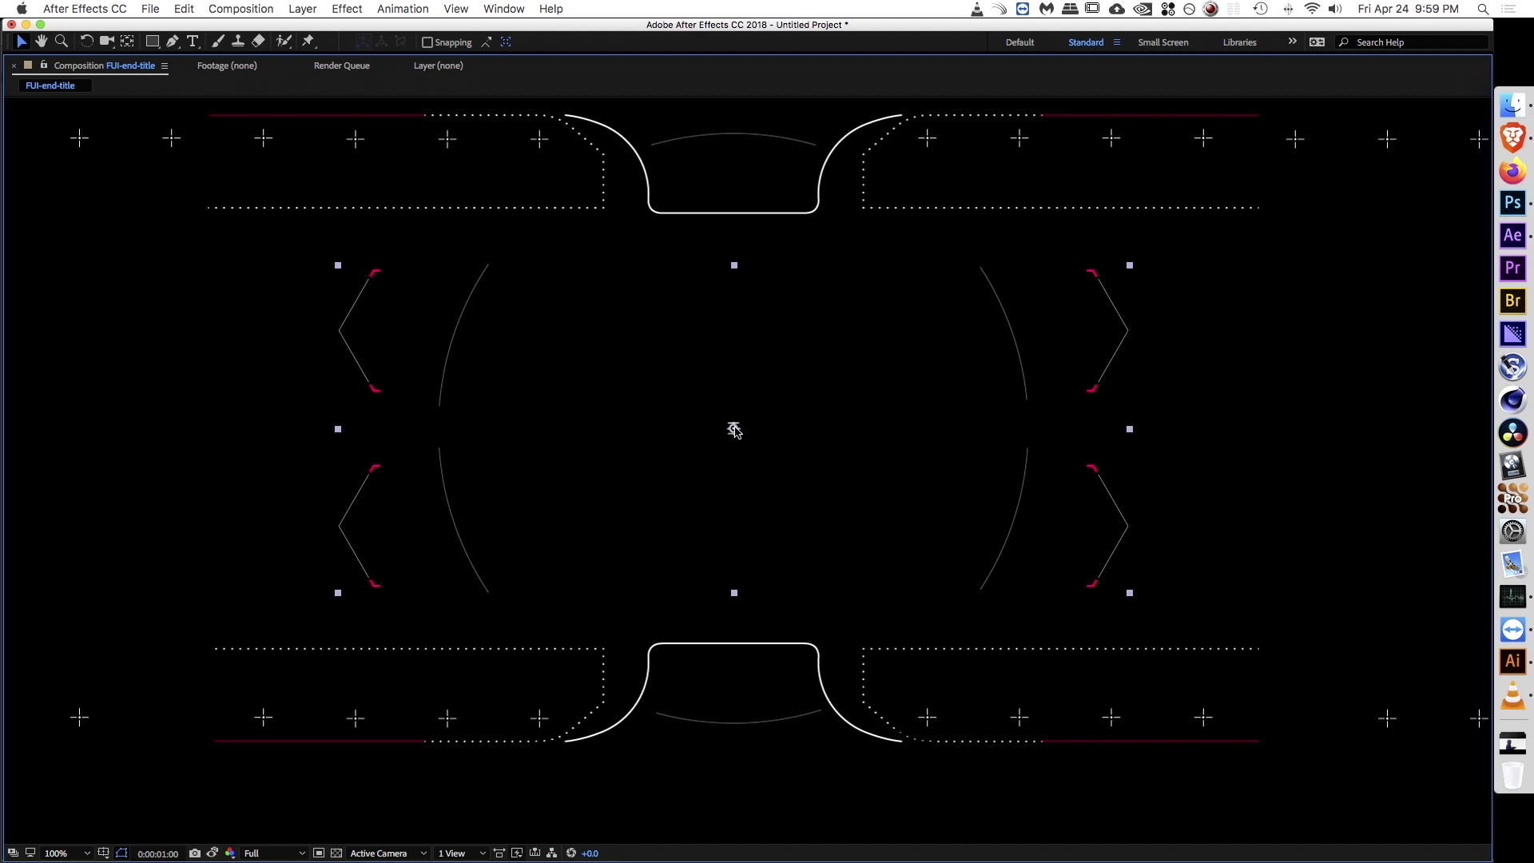
key(grave)
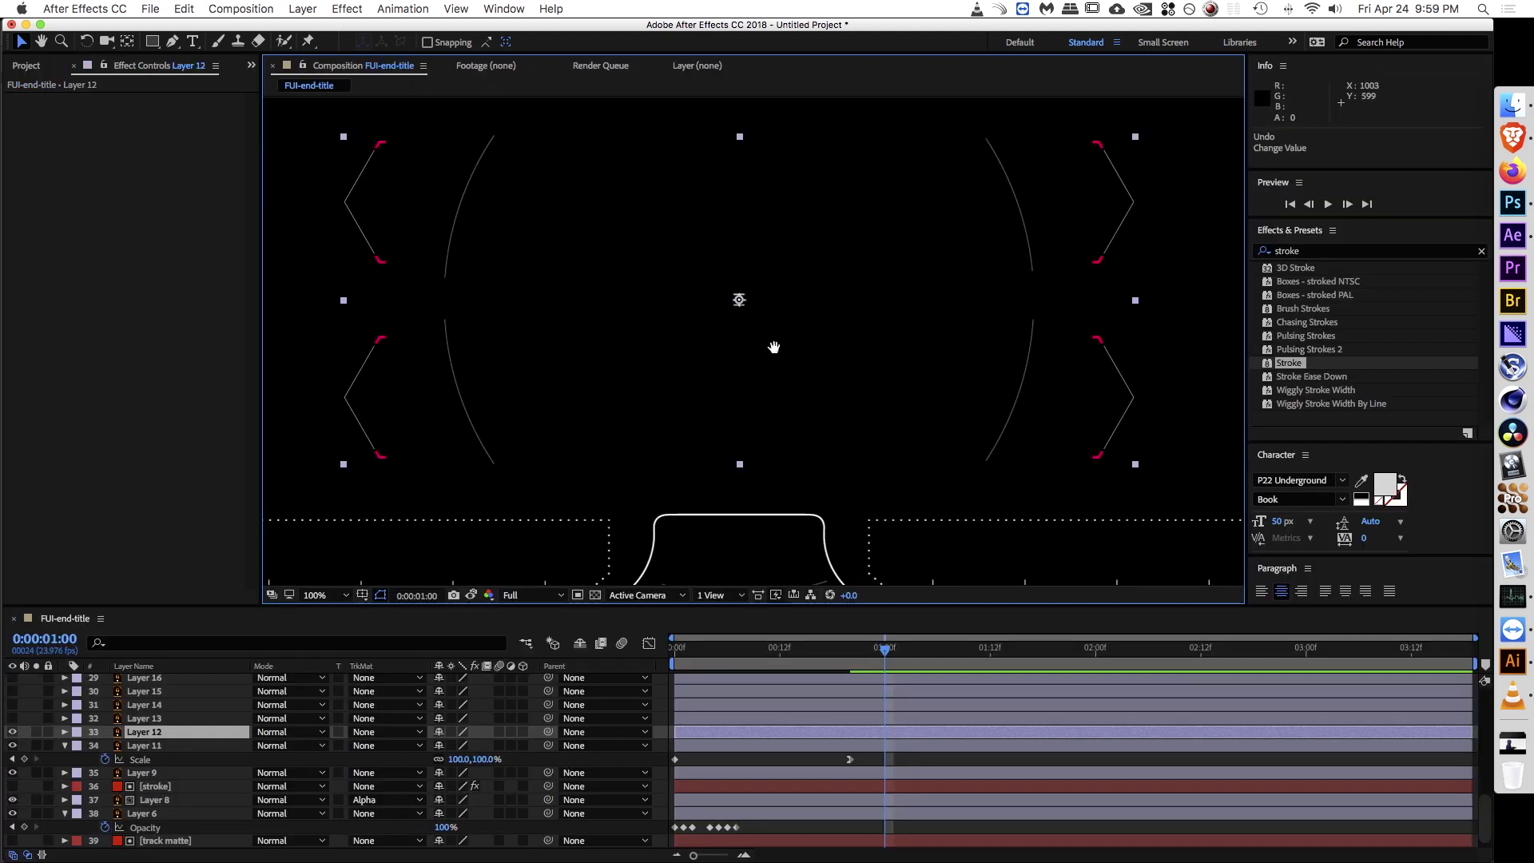
drag(772, 346, 780, 350)
Step: Duplicate Layer 12 three times so each chevron can have its own layer
click(160, 735)
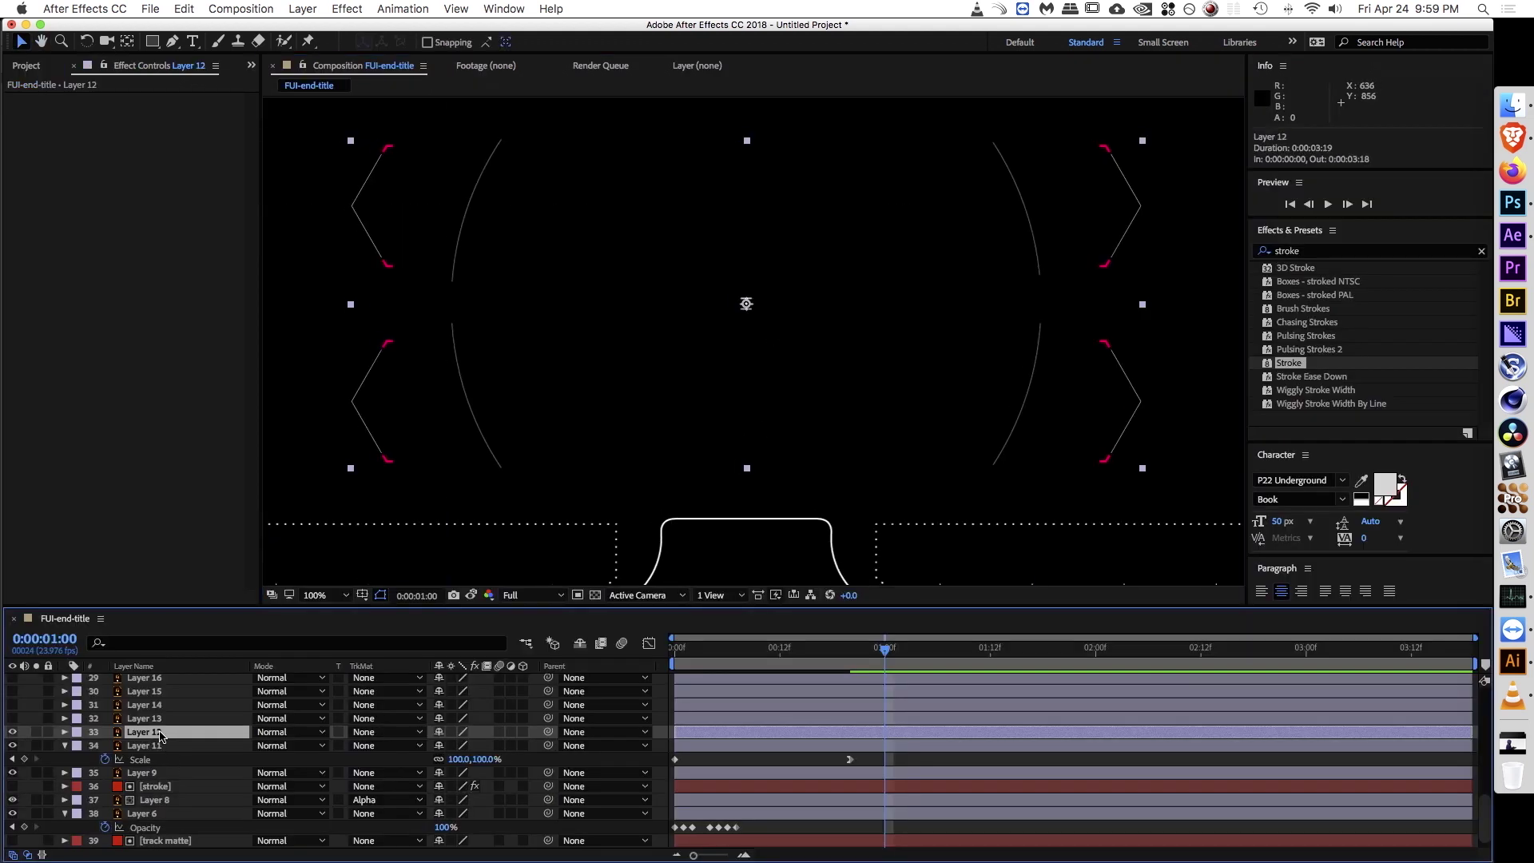
key(super+d)
key(super+d)
key(super+d)
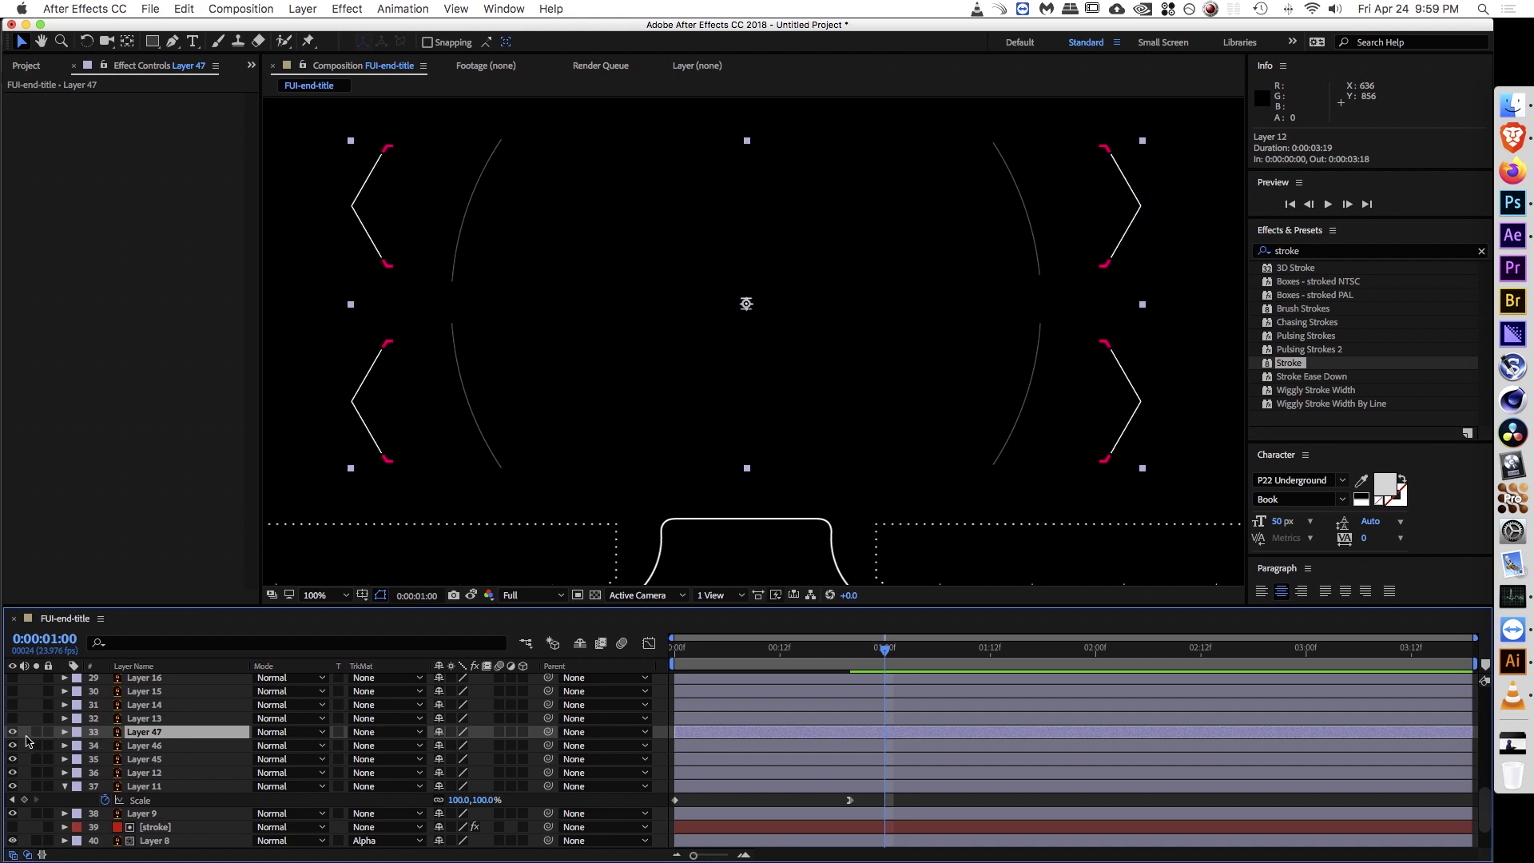
Step: Draw rectangular masks isolating the upper-left chevron on Layer 47 and the lower-left chevron on Layer 46
key(q)
drag(329, 124, 425, 290)
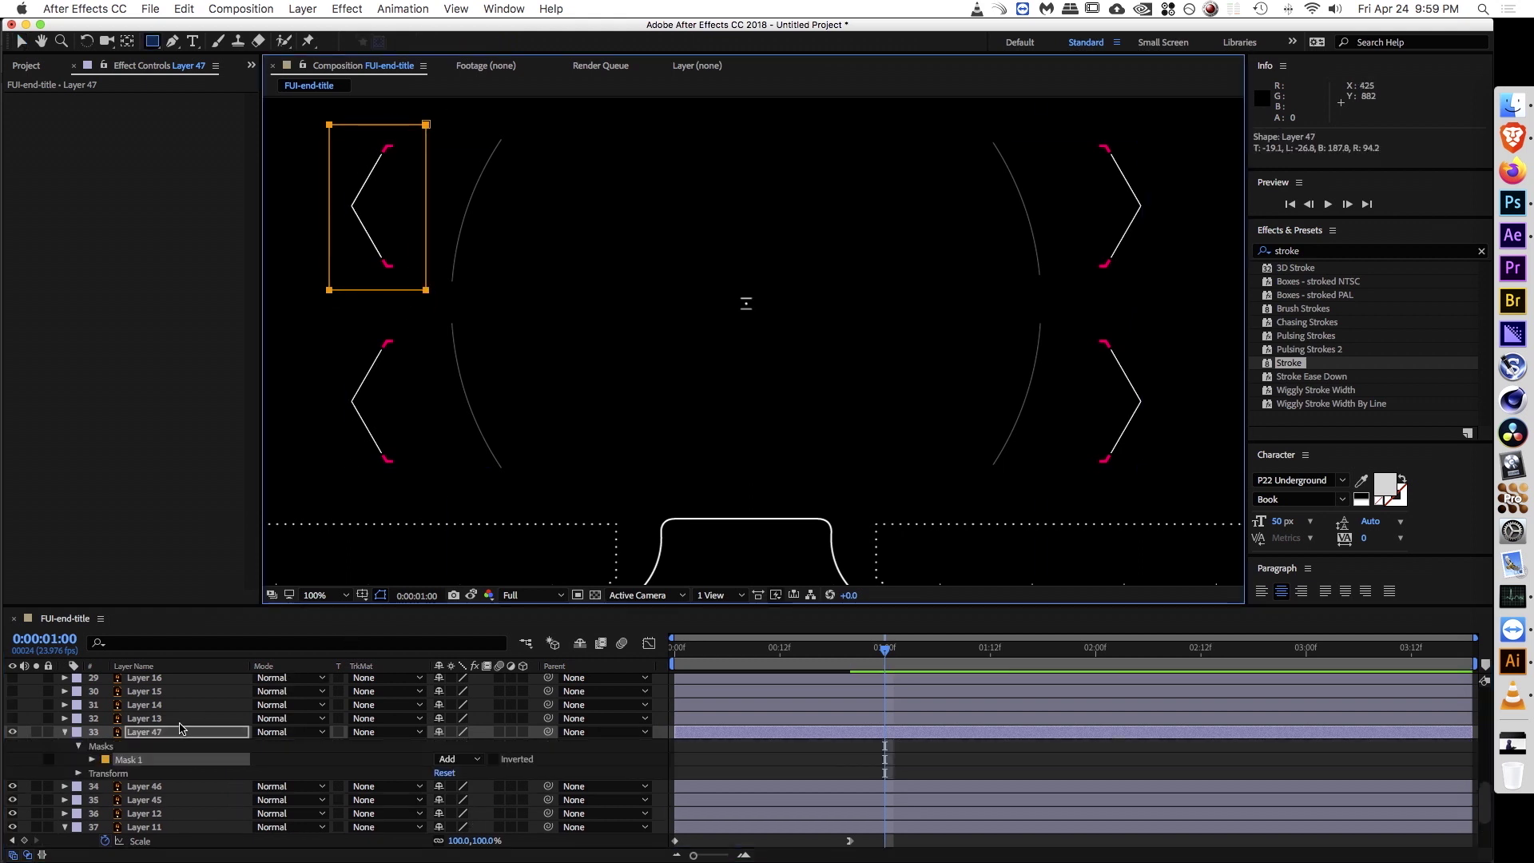
click(177, 787)
mouse_move(328, 317)
mouse_down()
mouse_move(400, 421)
mouse_move(413, 483)
mouse_up()
scroll(209, 793, down, 3)
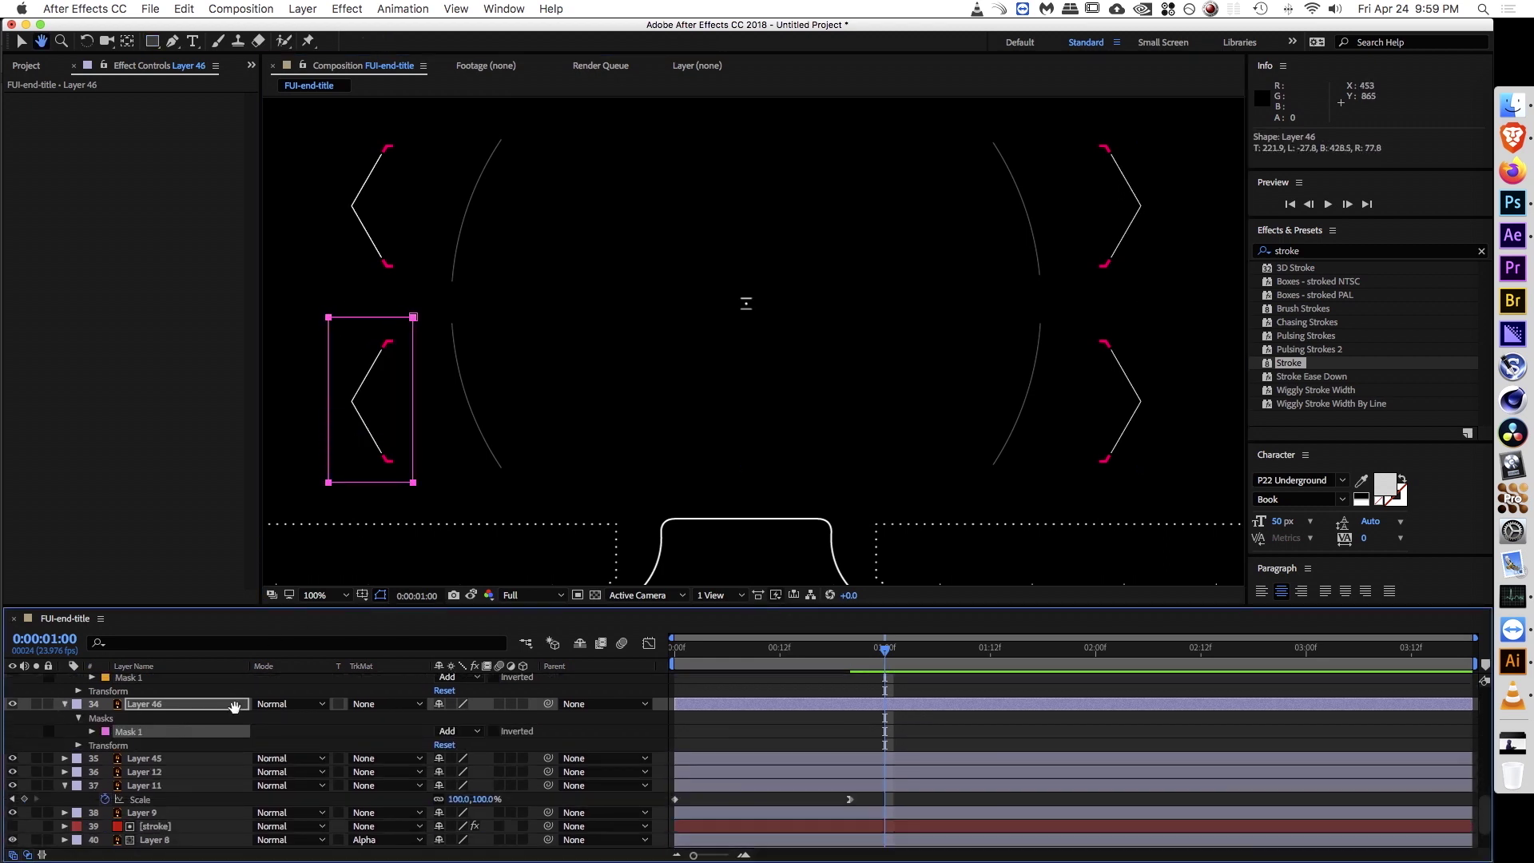
Step: Draw rectangular masks isolating the upper-right chevron on Layer 45 and the lower-right chevron on Layer 12
click(178, 758)
key(q)
drag(1156, 154, 1057, 336)
click(148, 813)
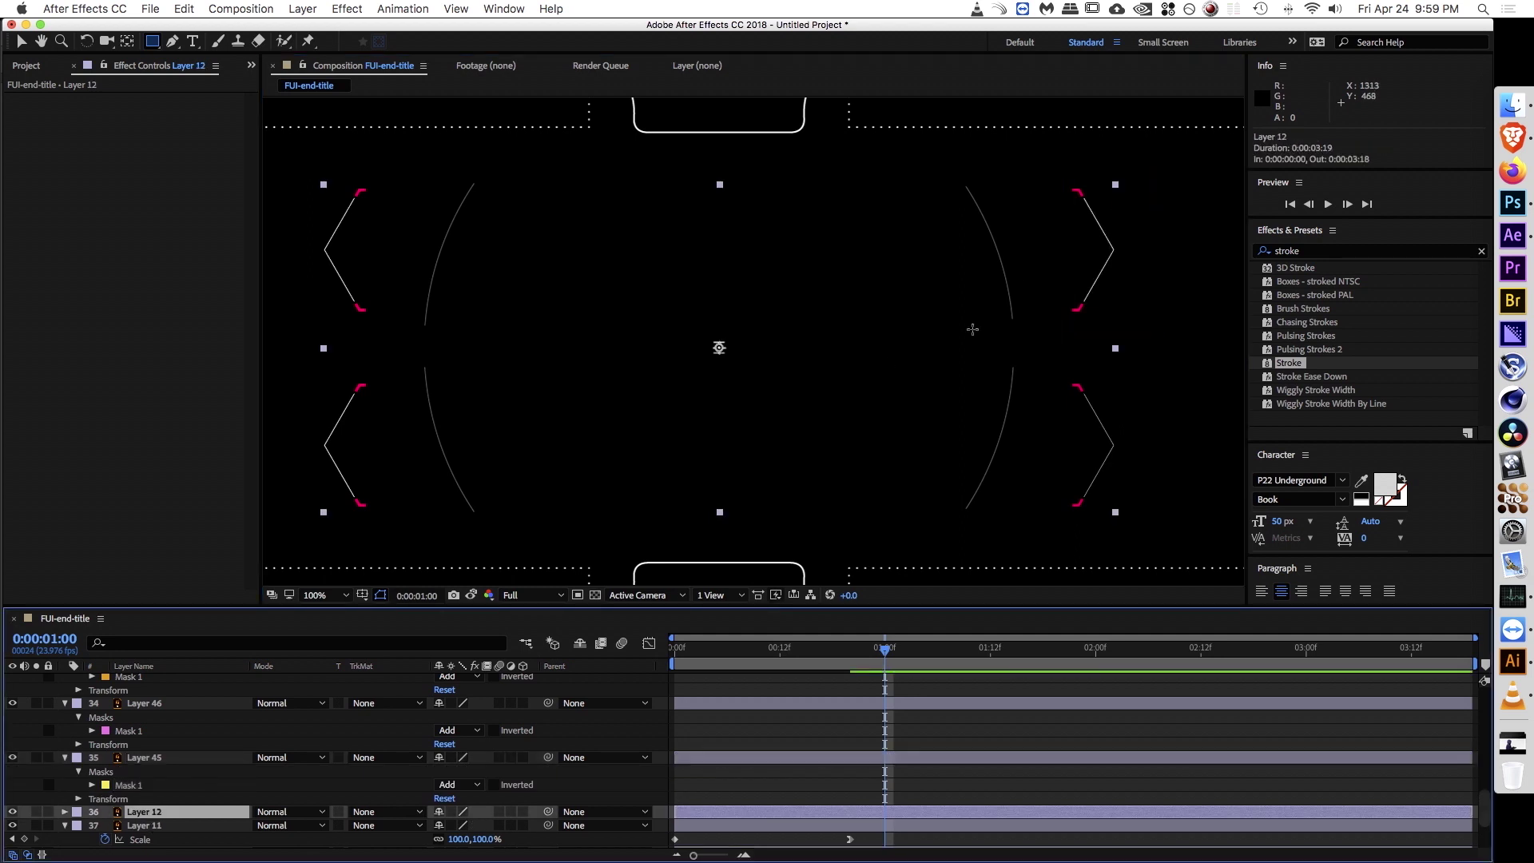
drag(1052, 361, 1147, 537)
key(v)
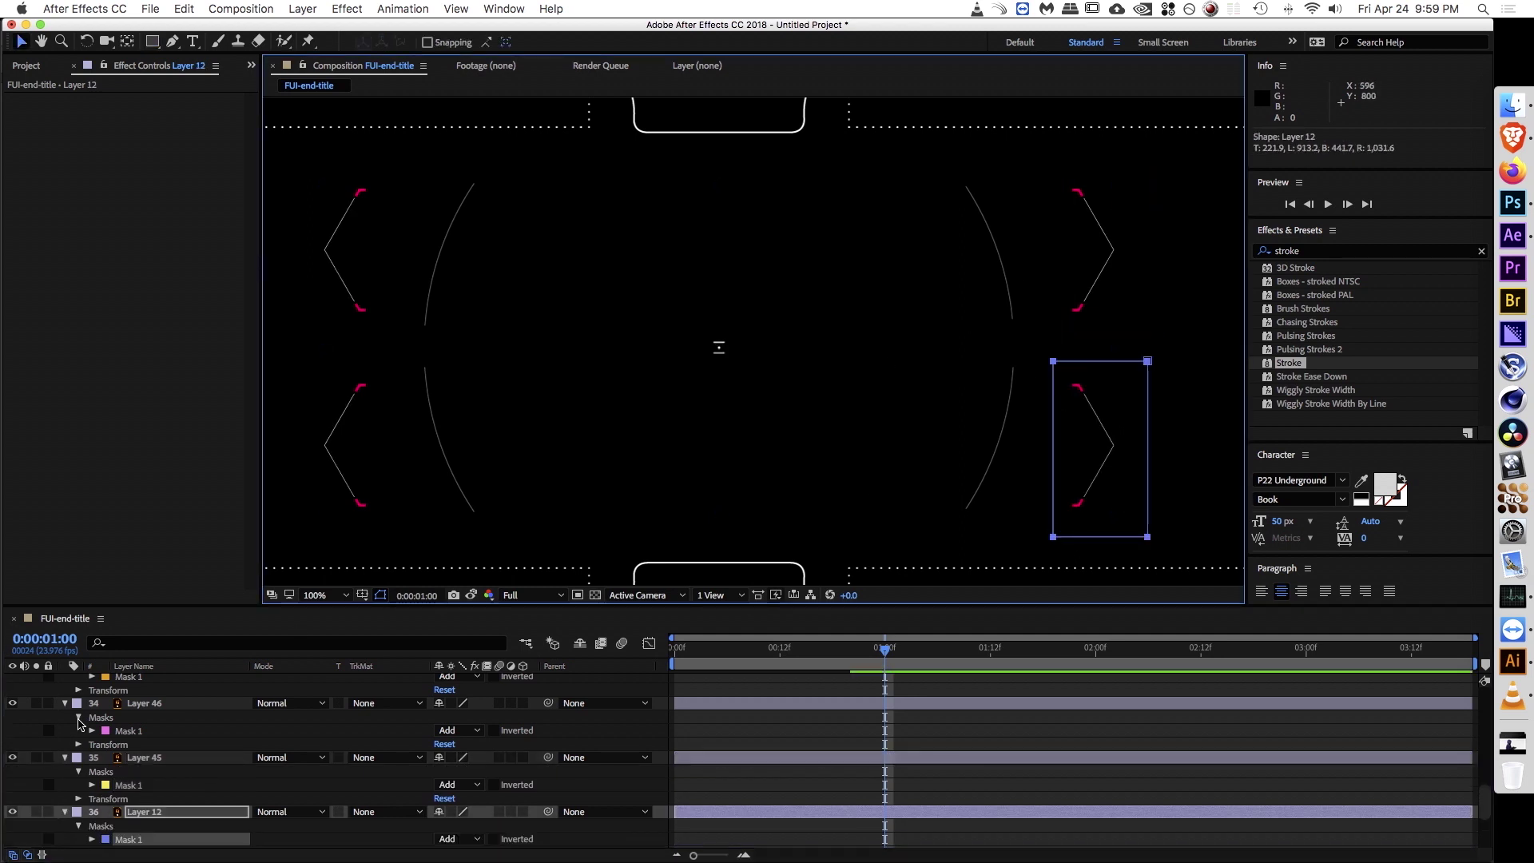
Step: Collapse the layers and add Position keyframes to Layers 47, 46, 45 and 12 at the first frame and 0:00:00:20
shift+click(147, 704)
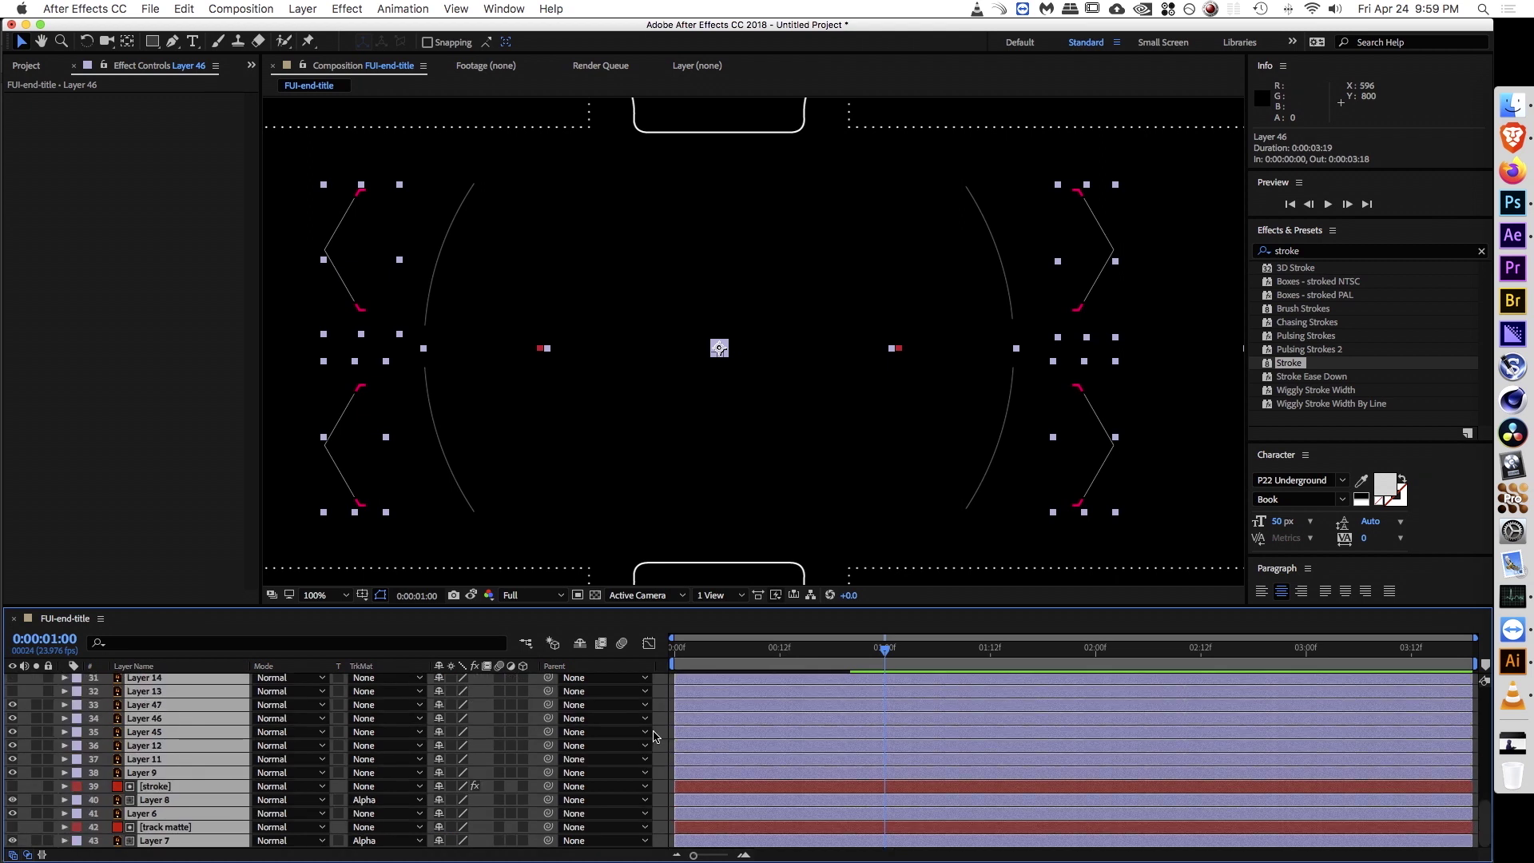
click(669, 731)
click(145, 709)
shift+click(148, 718)
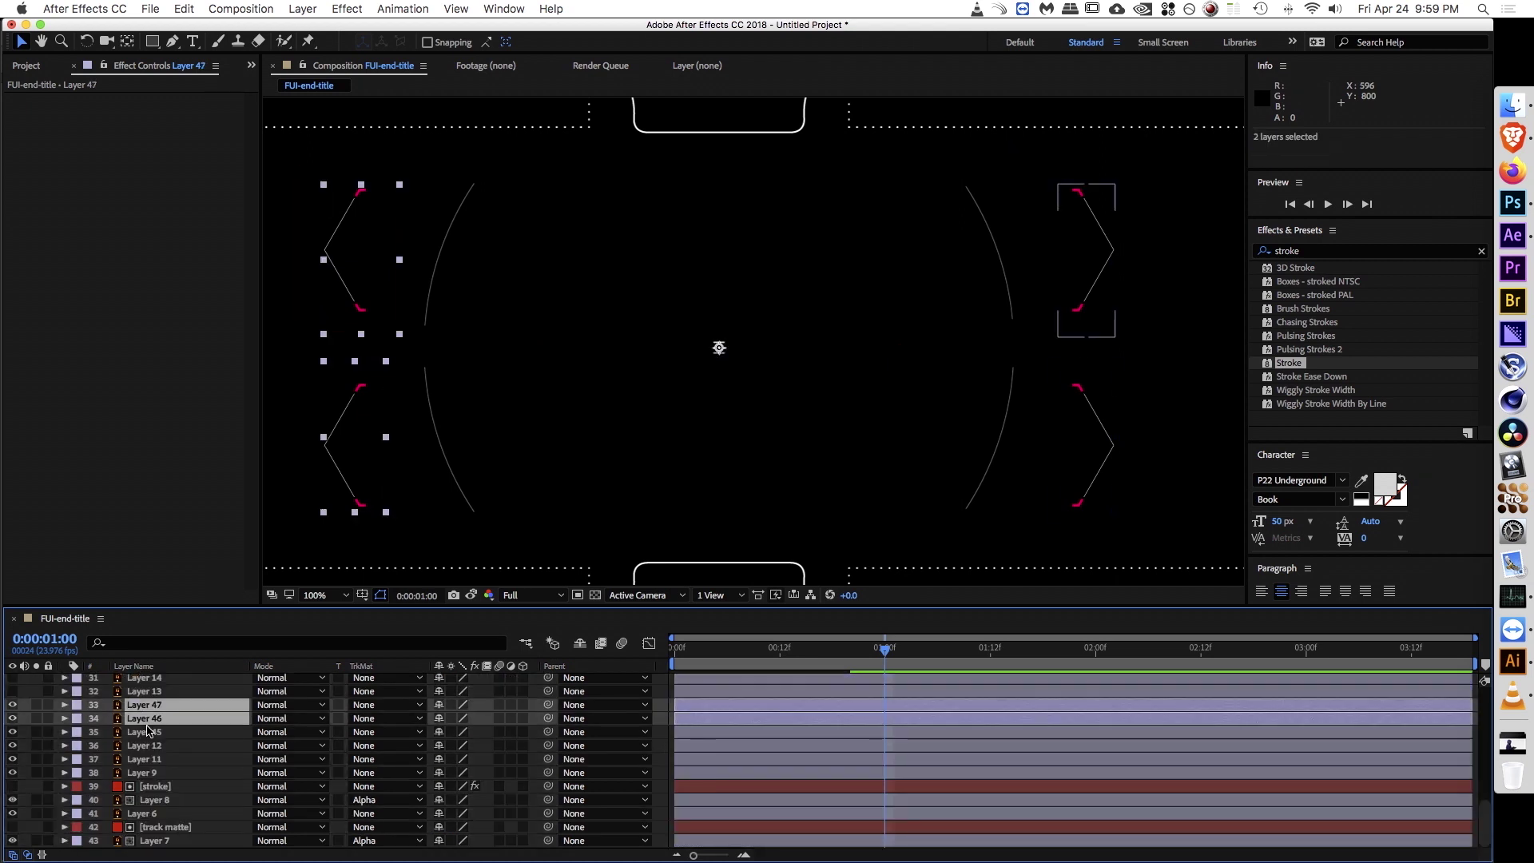
shift+click(156, 731)
shift+click(168, 745)
key(Home)
key(alt+shift+p)
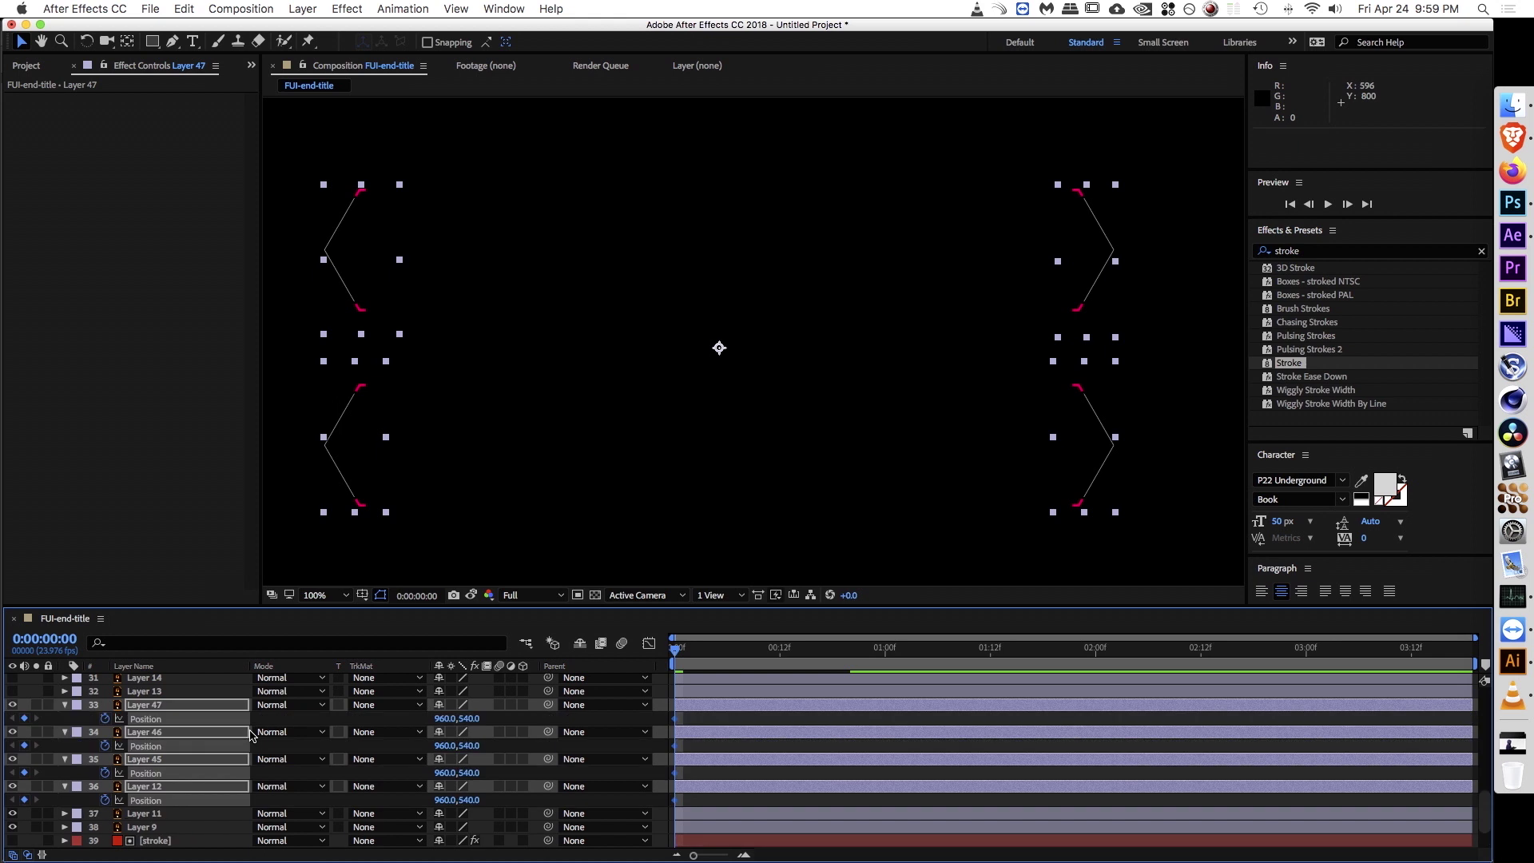
key(space)
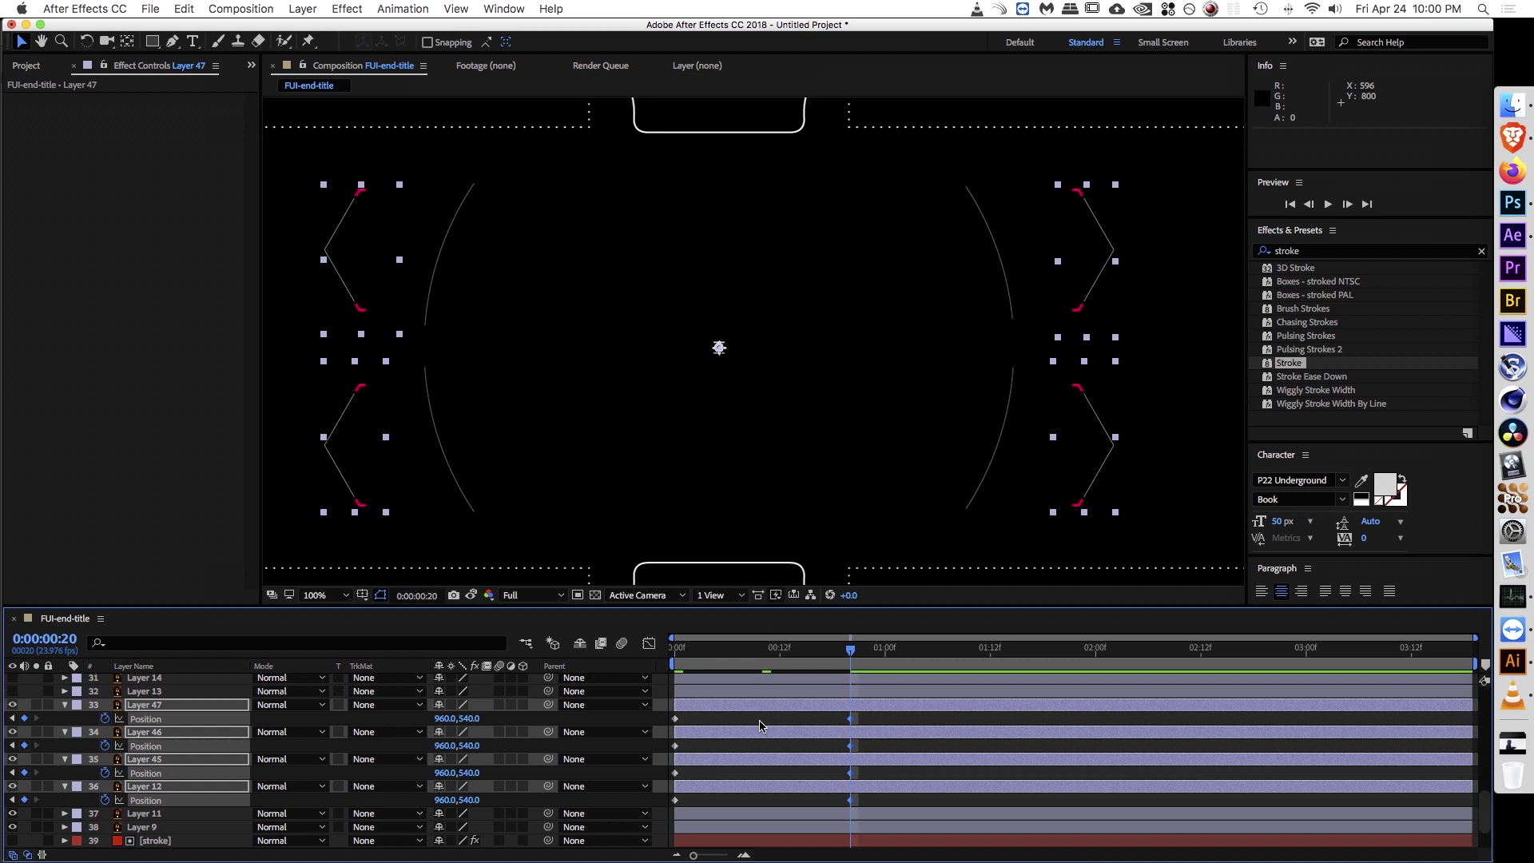
Step: Add Opacity keyframes to the four chevron layers at 0:00:00:20 and the first frame
key(alt+shift+t)
key(Home)
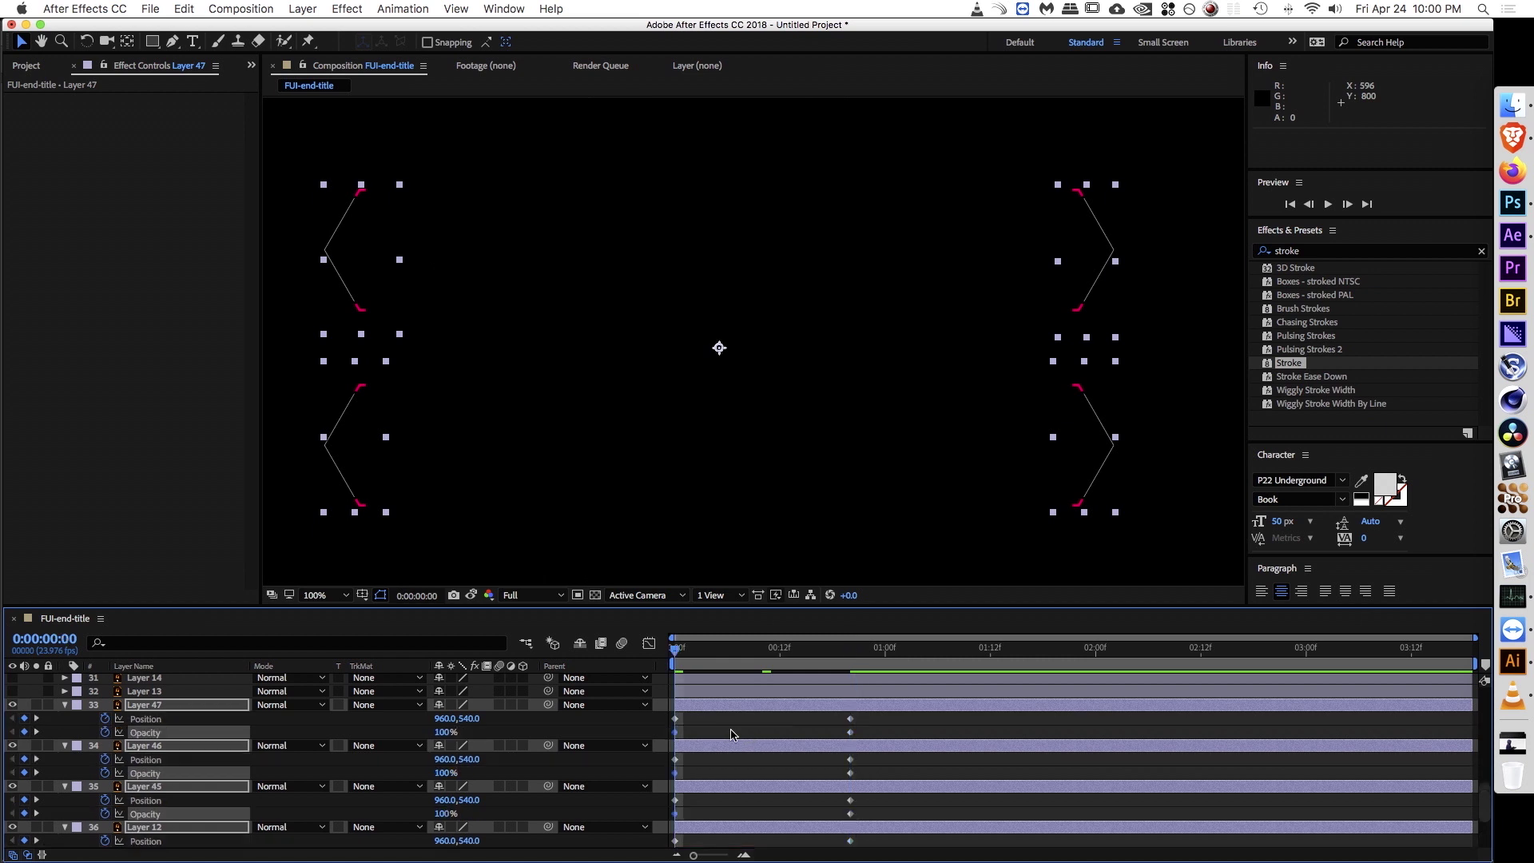
click(742, 732)
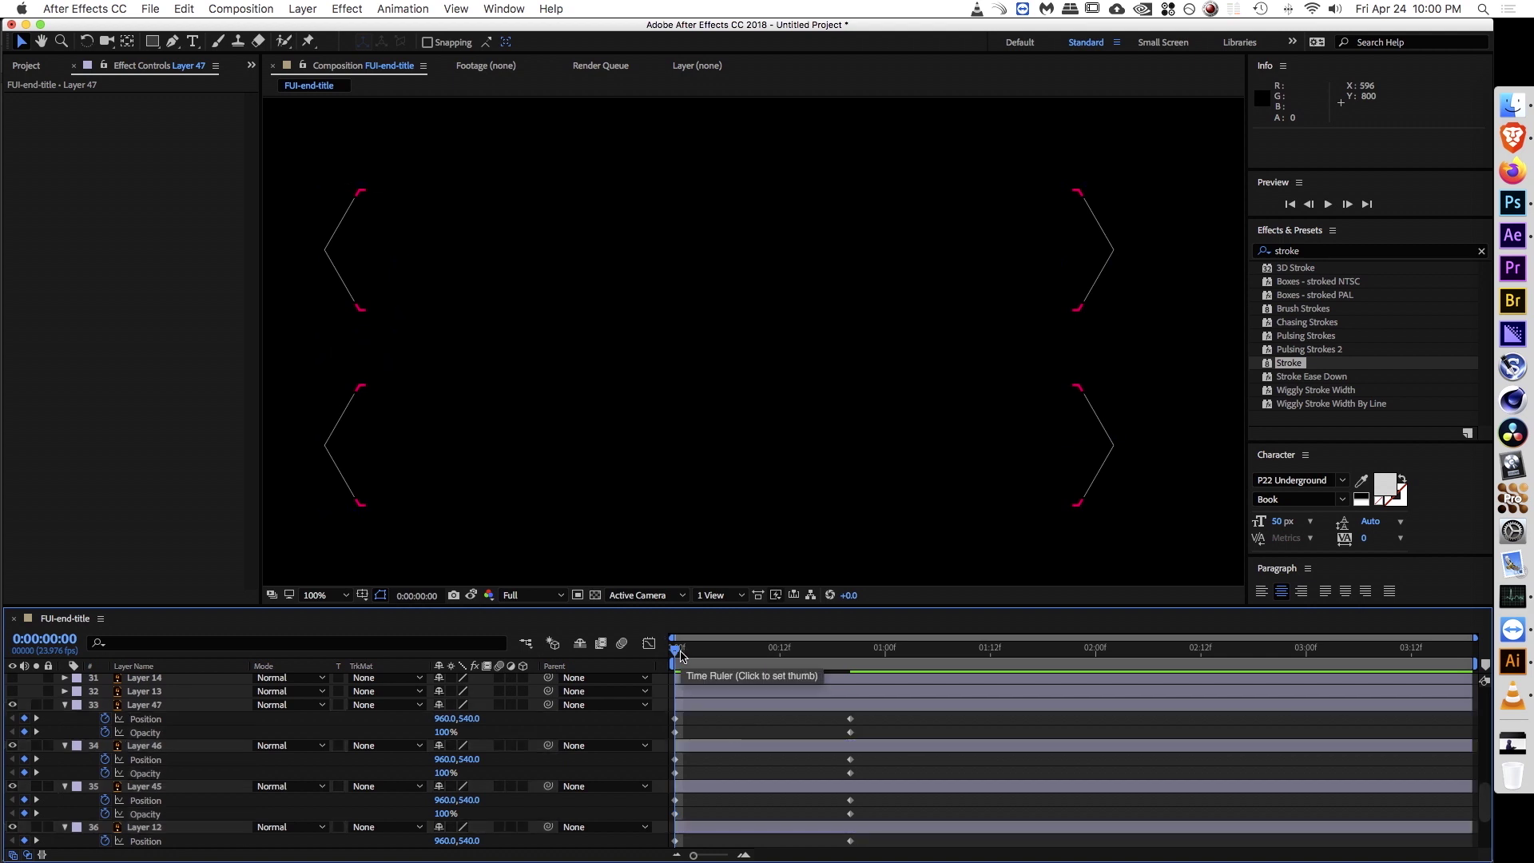
Step: Set the opacity of Layers 47, 46, 45 and 12 to 0% at the first frame and scrub through the fade-in
click(695, 706)
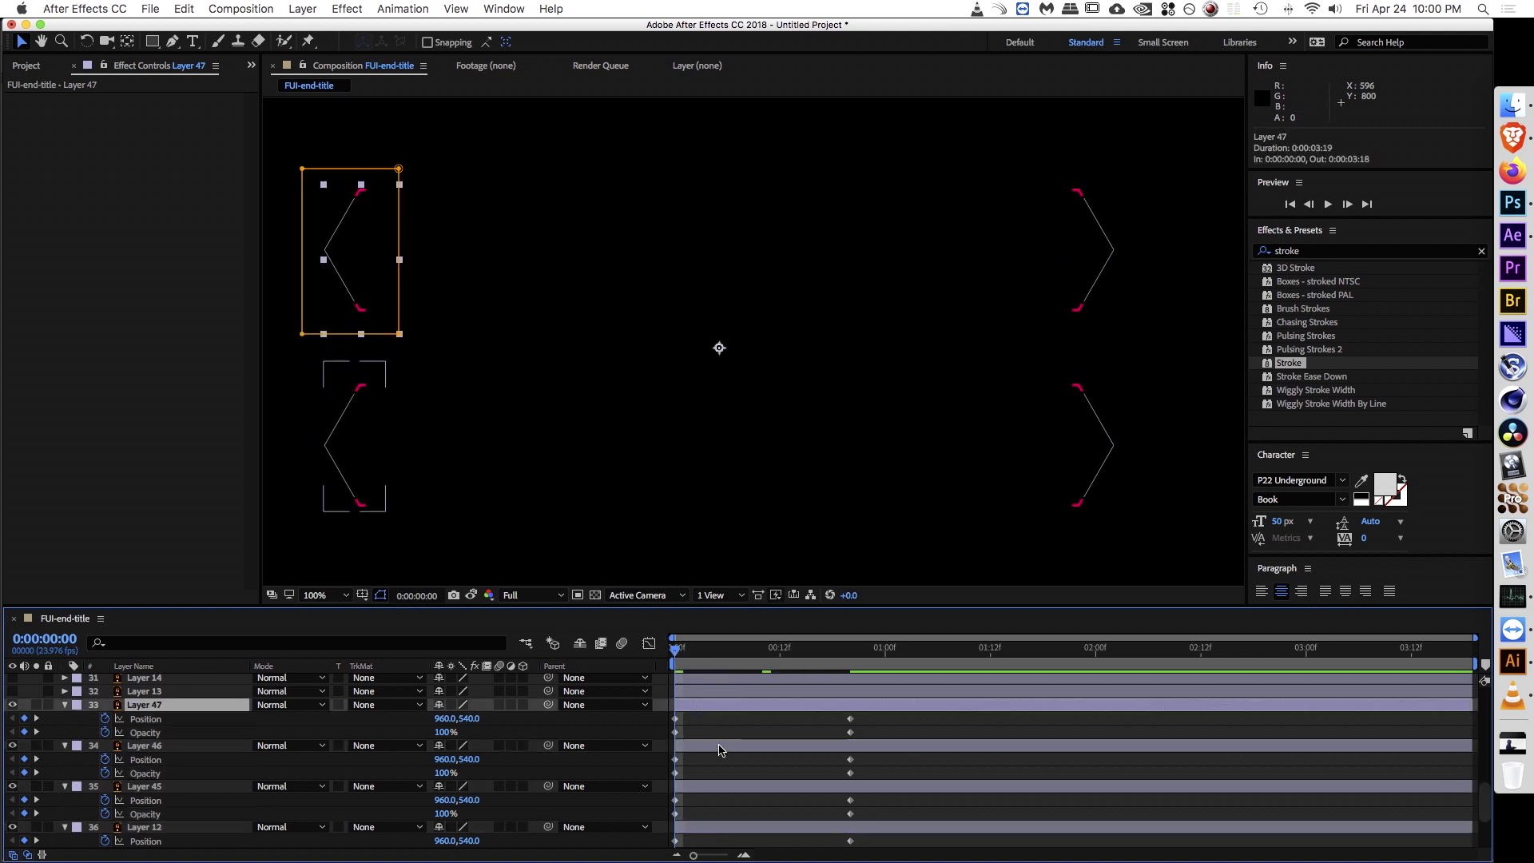
shift+click(713, 746)
shift+click(713, 787)
shift+click(713, 829)
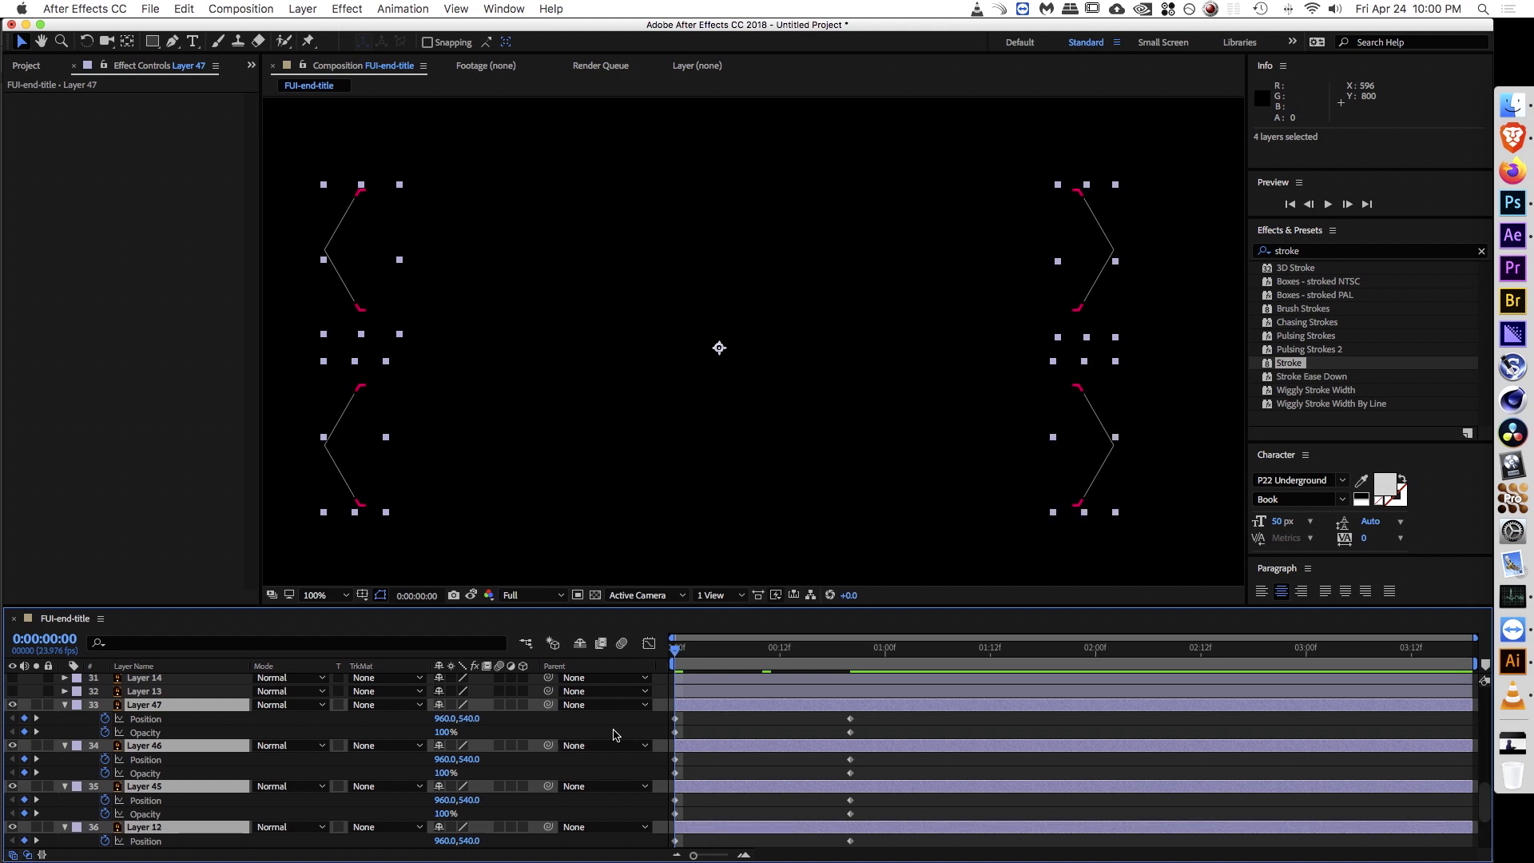
click(444, 732)
text(0)
key(Return)
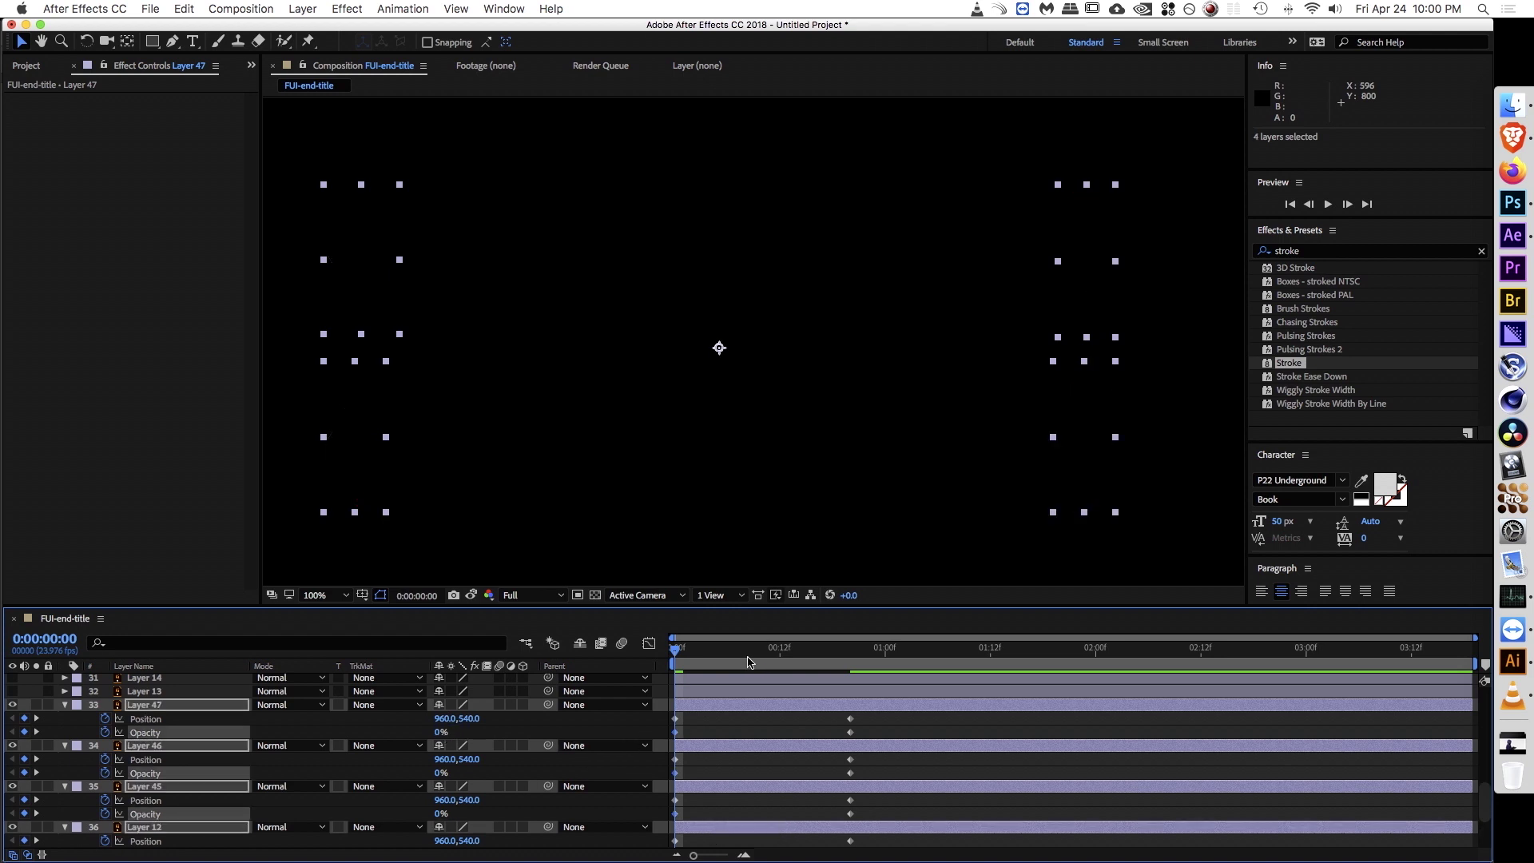
mouse_move(762, 651)
mouse_down()
mouse_move(849, 652)
mouse_move(674, 653)
mouse_up()
click(897, 731)
Step: Move Layers 47 and 46 right by 200 pixels at the first frame, to position 1160, 540
click(729, 745)
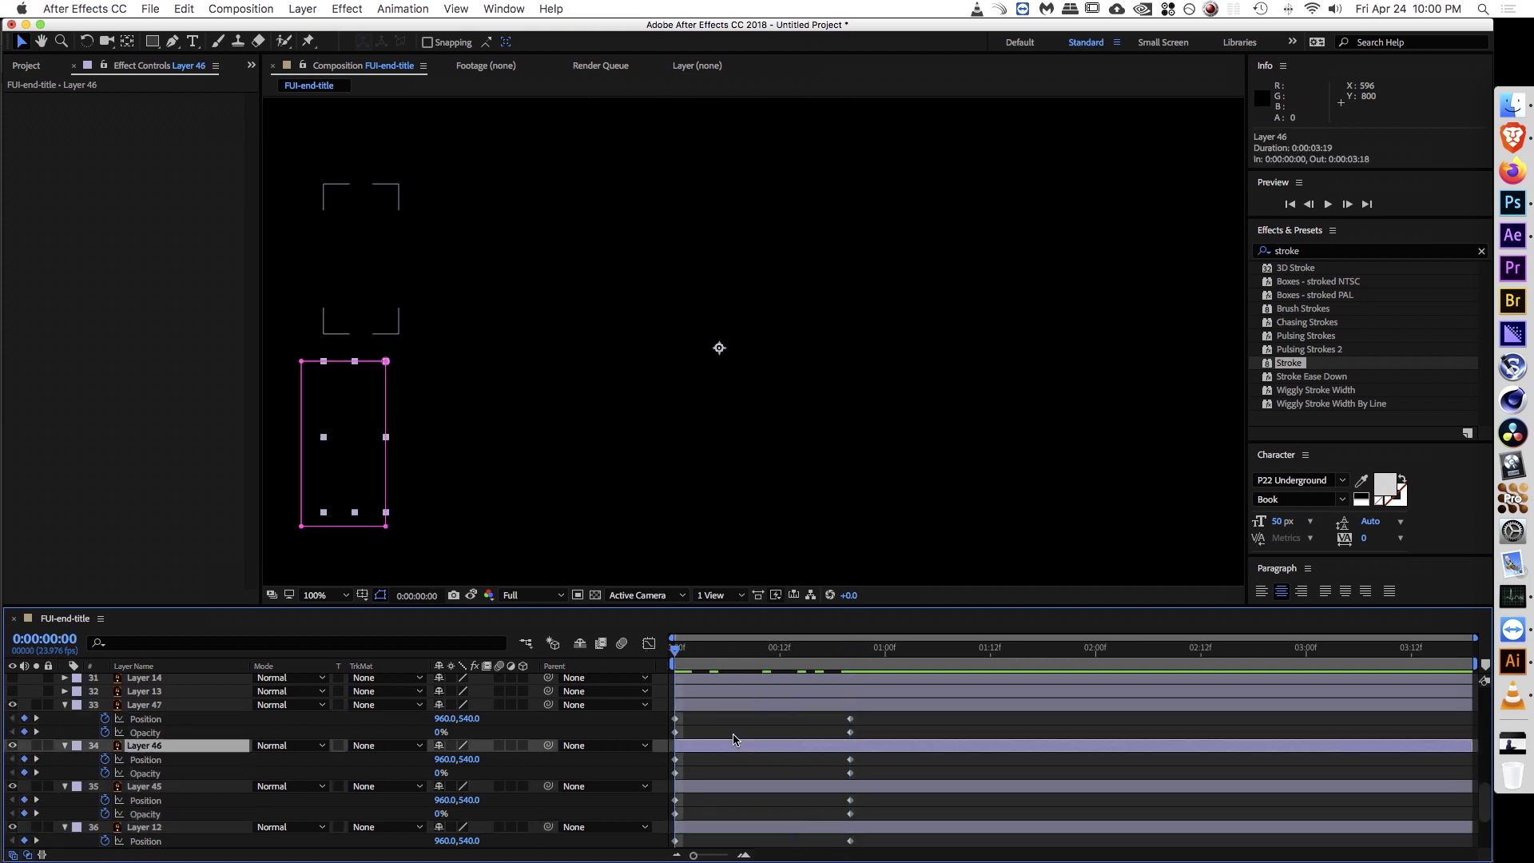
shift+click(728, 705)
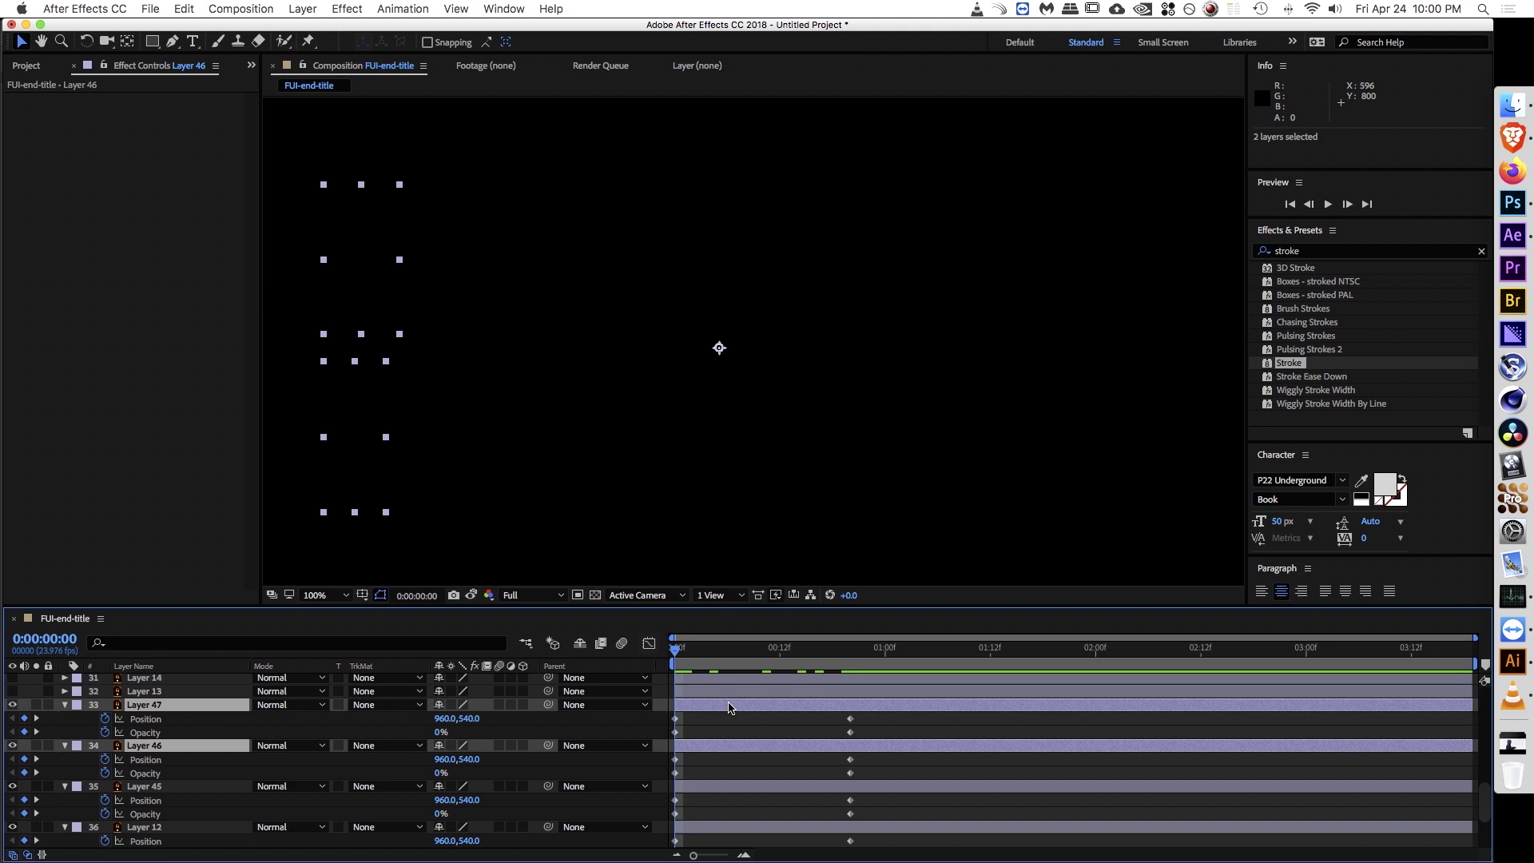
key(shift+Right)
key(shift+Right)
key(shift+Right)
key(shift+Right)
key(shift+Right)
key(shift+Right)
key(shift+Right)
key(shift+Right)
key(shift+Right)
key(shift+Right)
key(shift+Right)
key(shift+Right)
key(shift+Right)
key(shift+Right)
key(shift+Right)
key(shift+Right)
key(shift+Right)
key(shift+Right)
key(shift+Right)
key(shift+Right)
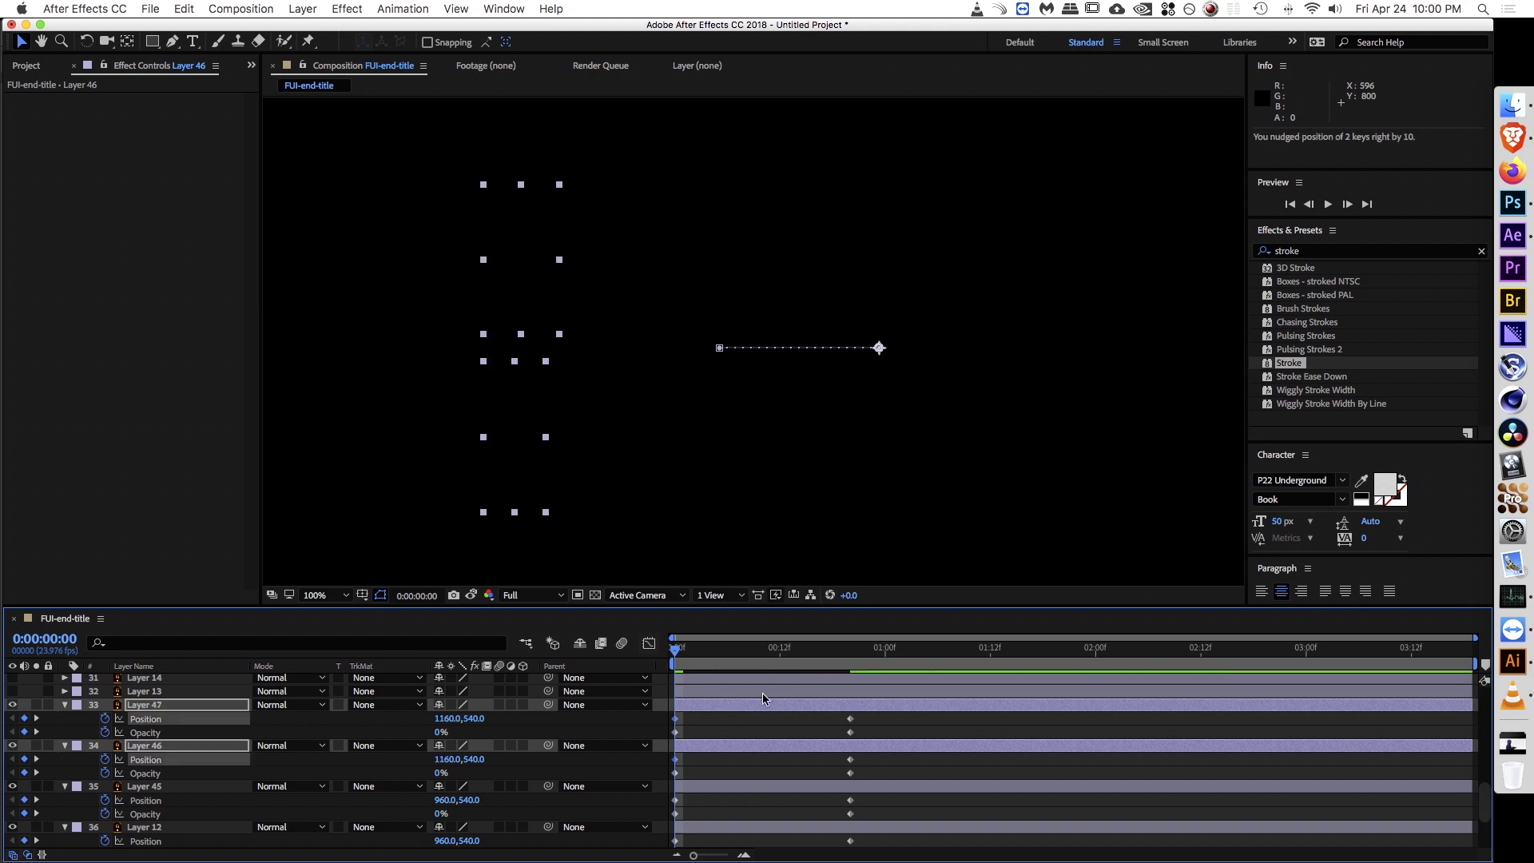
Step: Move Layers 45 and 12 left by 200 pixels at the first frame, to position 760, 540
click(808, 782)
click(808, 827)
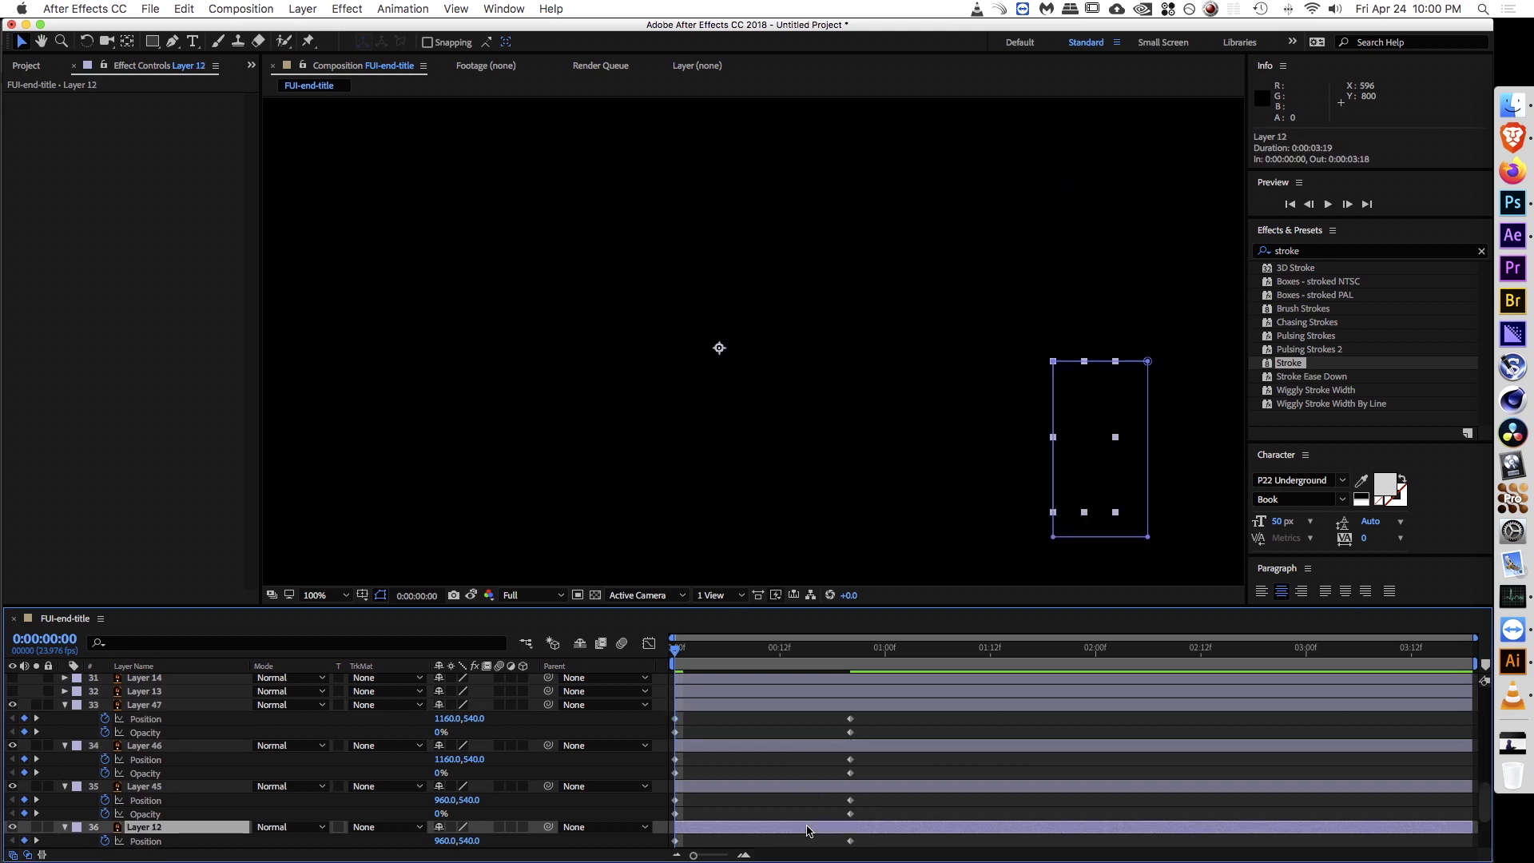
shift+click(818, 787)
key(shift+Left)
key(shift+Left)
key(shift+Left)
key(shift+Left)
key(shift+Left)
key(shift+Left)
key(shift+Left)
key(shift+Left)
key(shift+Left)
key(shift+Left)
key(shift+Left)
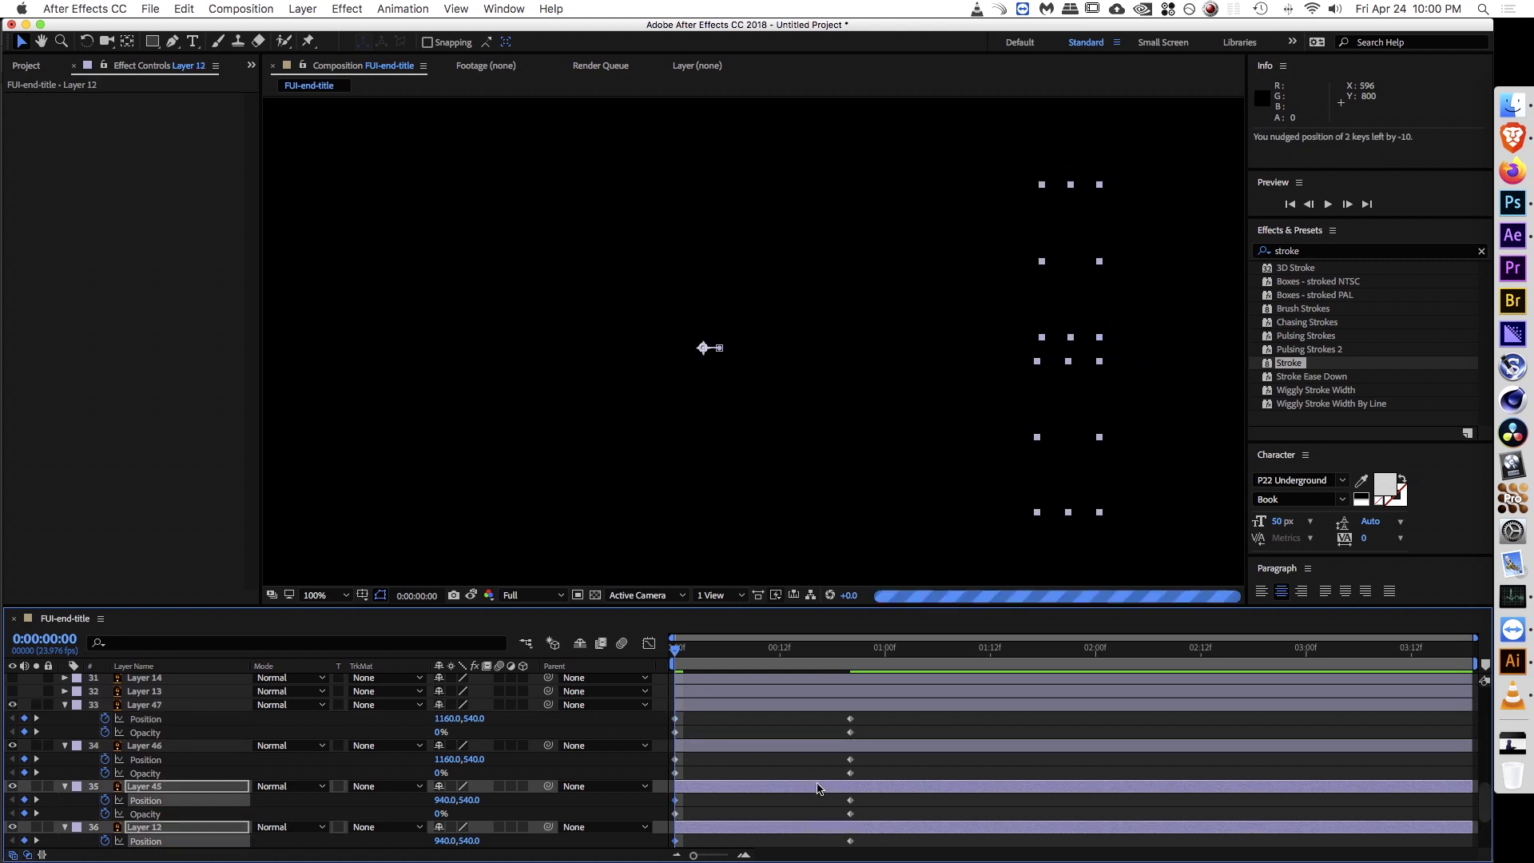
key(shift+Left)
key(shift+Left)
key(shift+Left)
key(shift+Left)
key(shift+Left)
key(shift+Left)
key(shift+Left)
key(shift+Left)
key(shift+Left)
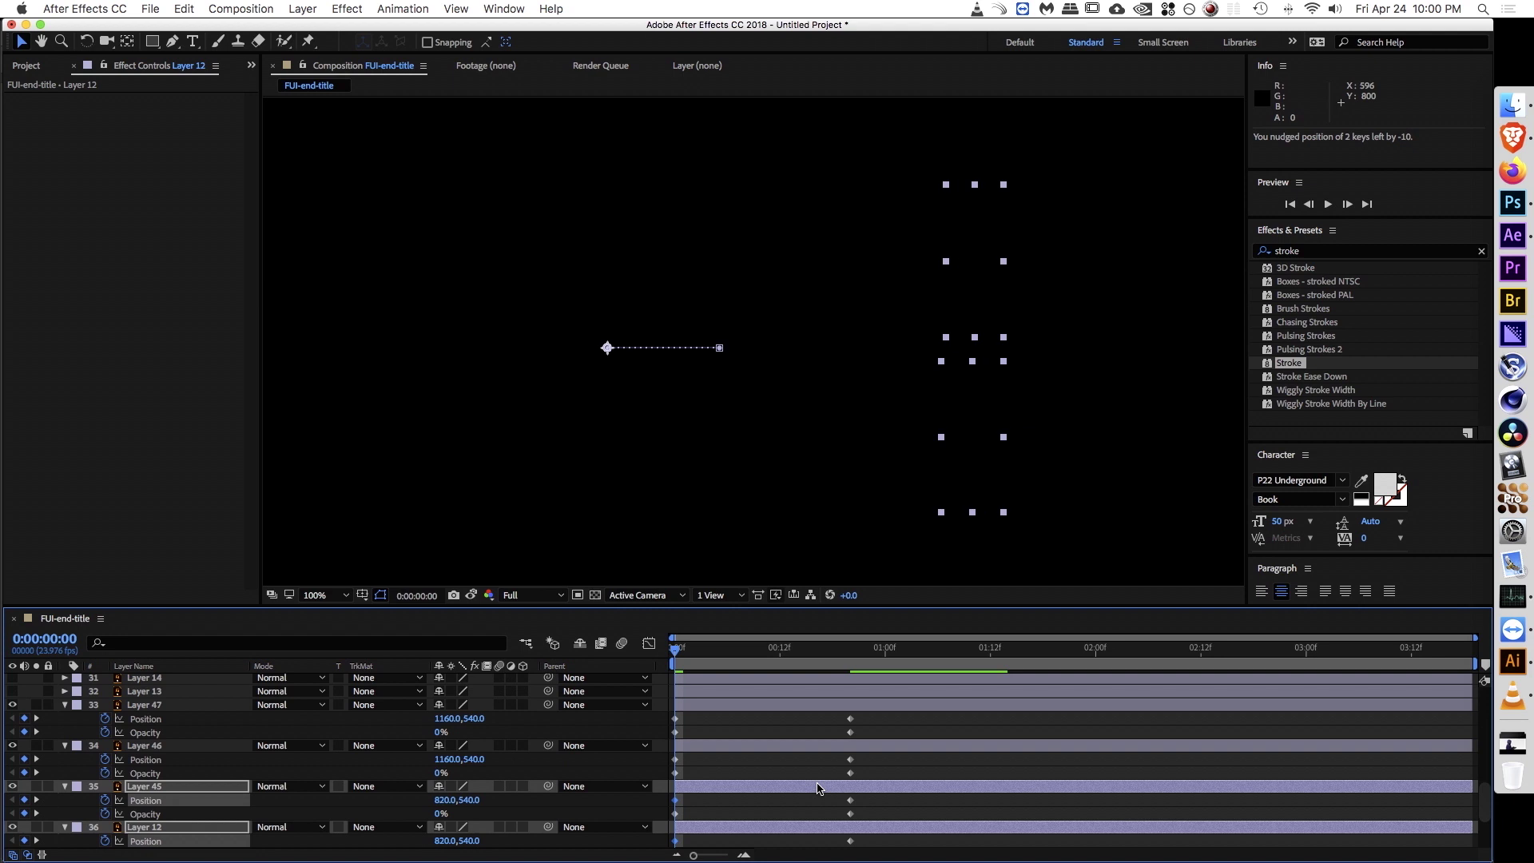
Step: Scrub through the chevron slide and apply Easy Ease In to the four chevron layers' Position and Opacity keyframes at 0:00:00:20
click(820, 734)
drag(685, 650, 848, 601)
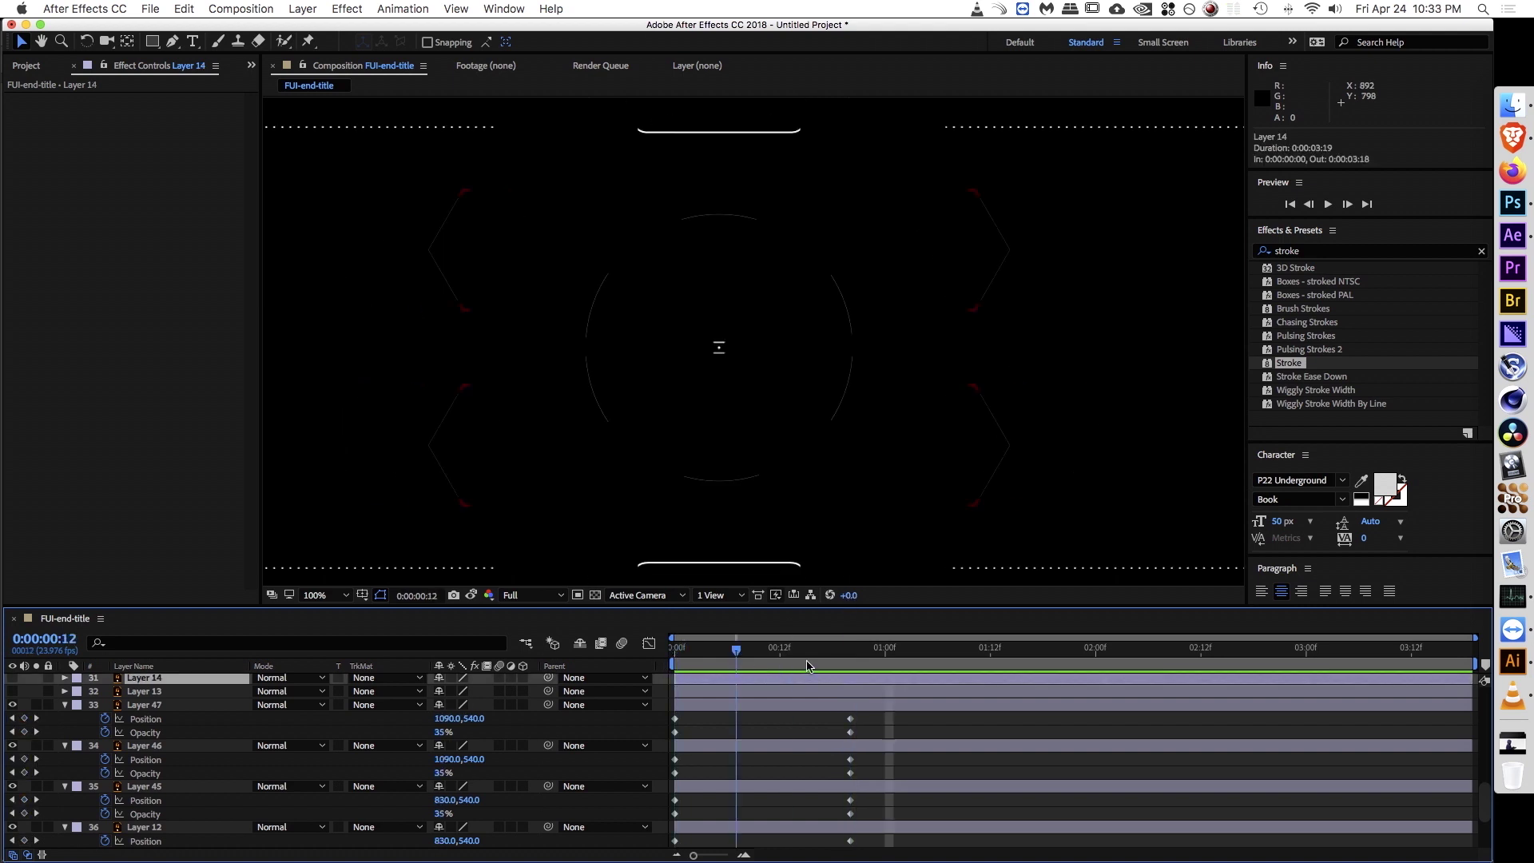
drag(751, 663, 840, 665)
drag(798, 367, 830, 366)
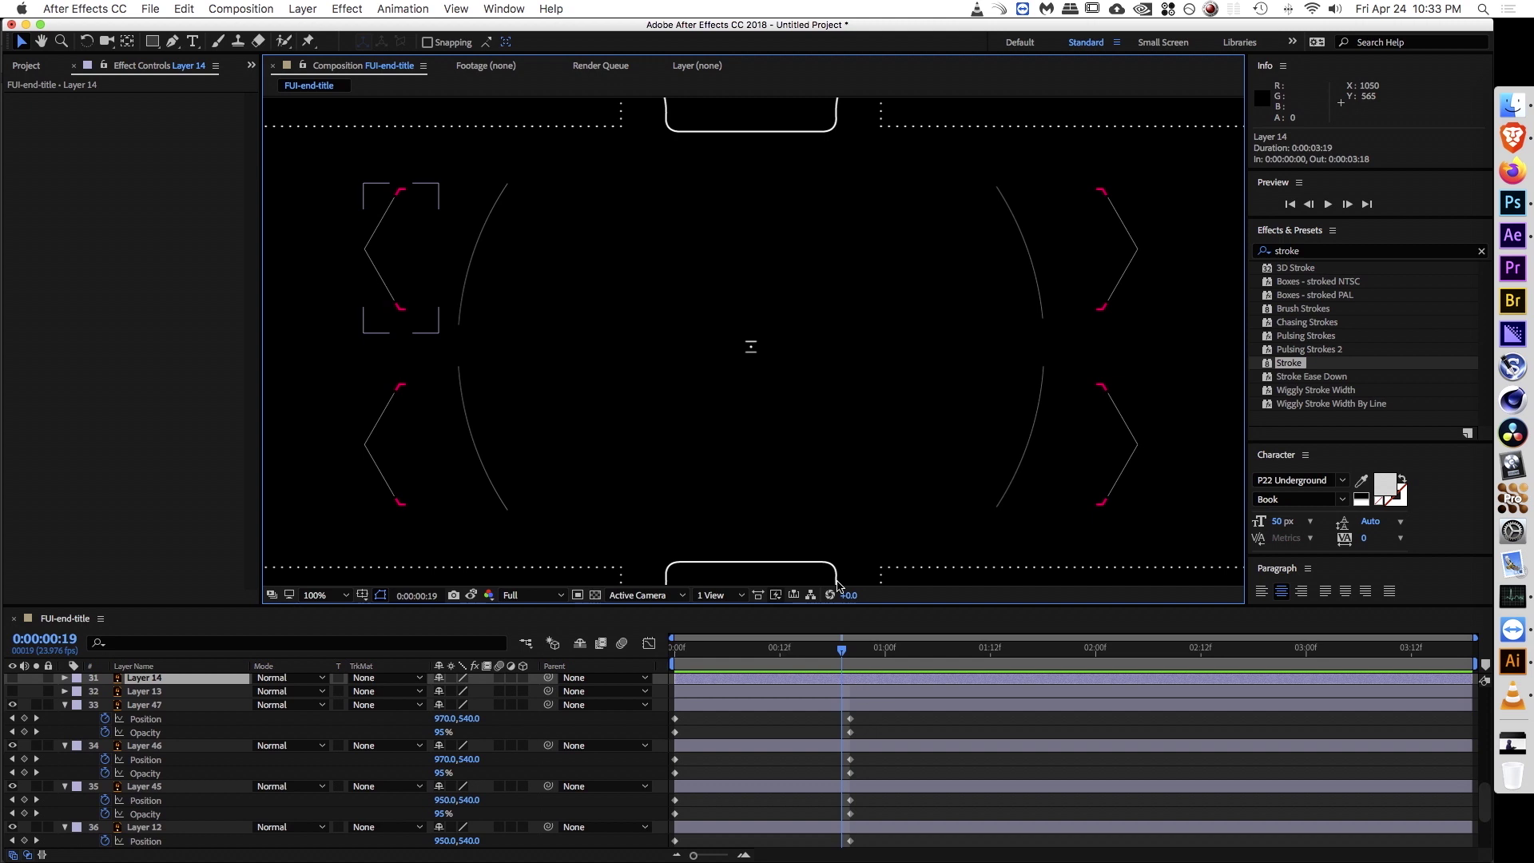
drag(846, 606, 846, 567)
drag(873, 675, 835, 825)
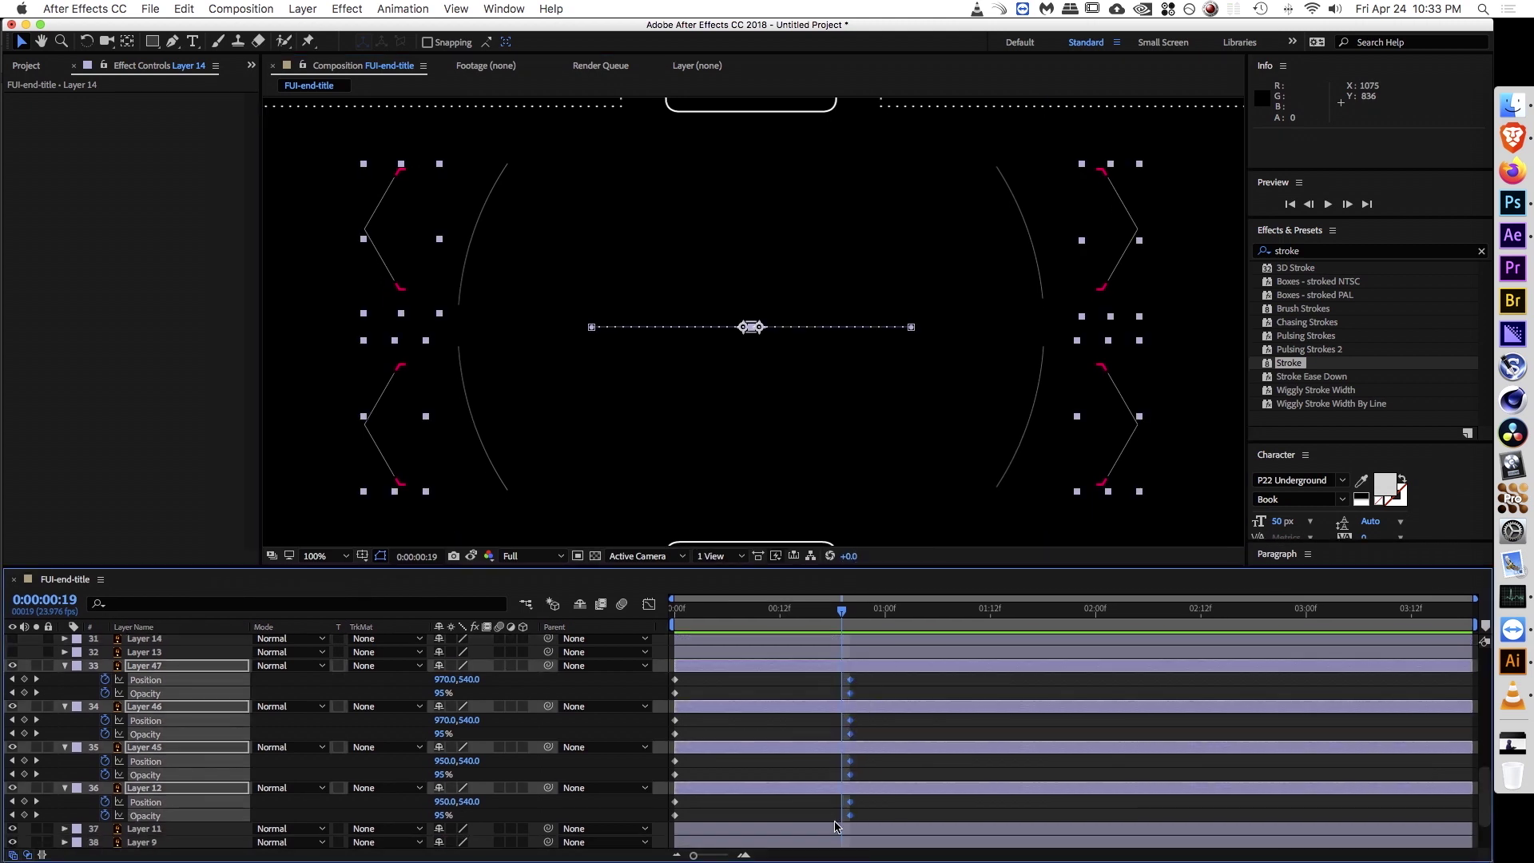
key(shift+F9)
Step: Go to 0:00:00:20 and collapse the properties of all layers
mouse_move(837, 618)
mouse_down()
mouse_move(644, 620)
mouse_move(852, 615)
mouse_up()
click(904, 683)
click(77, 665)
key(super+a)
key(u)
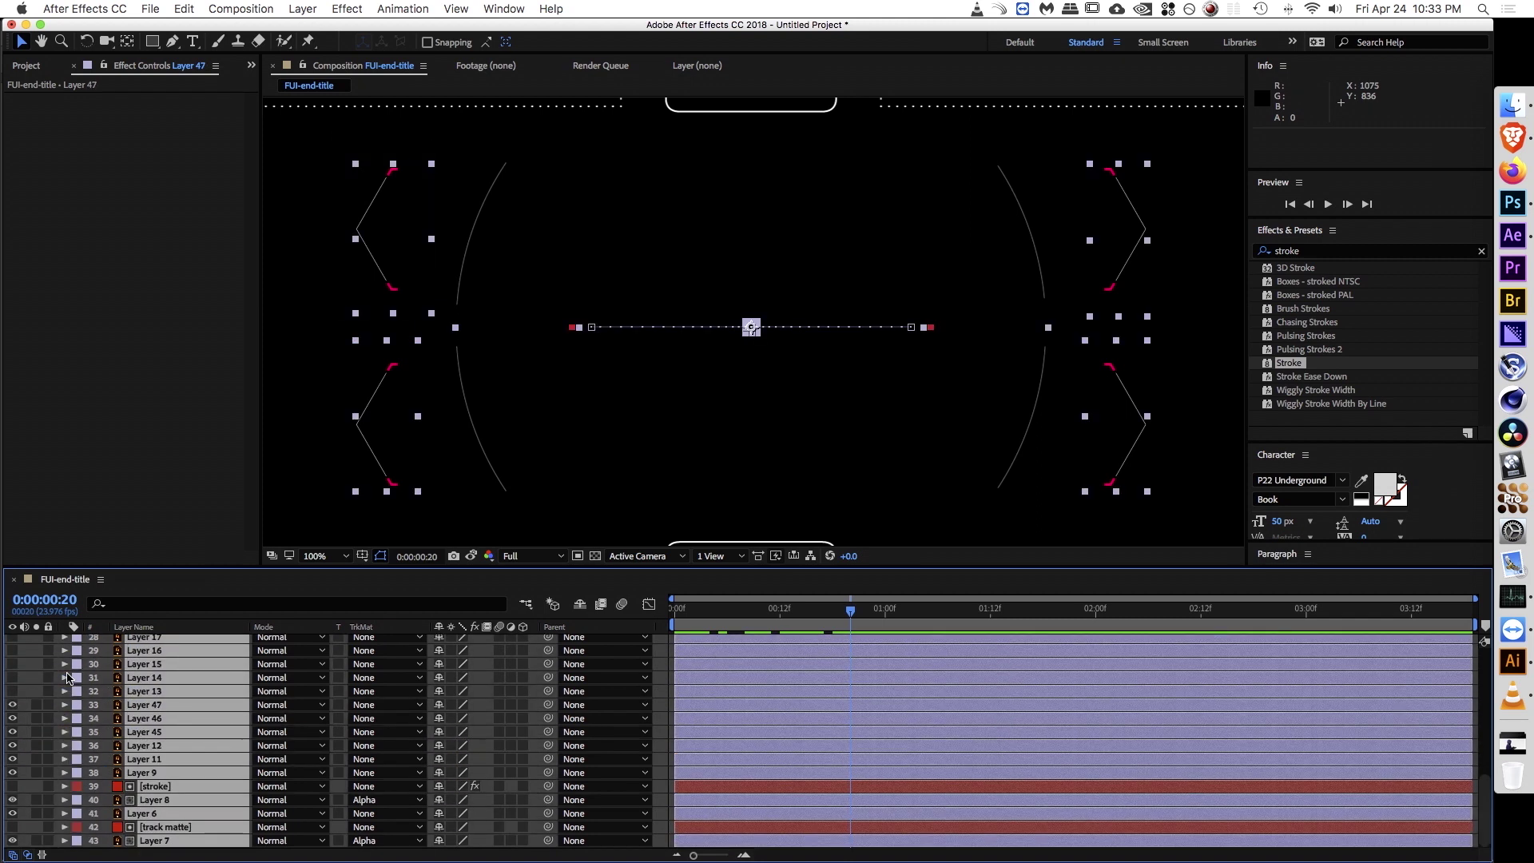
Step: Show Layer 13, paste the copied Opacity flicker keyframes onto it at the first frame, and scrub through the result
key(super+shift+a)
click(12, 691)
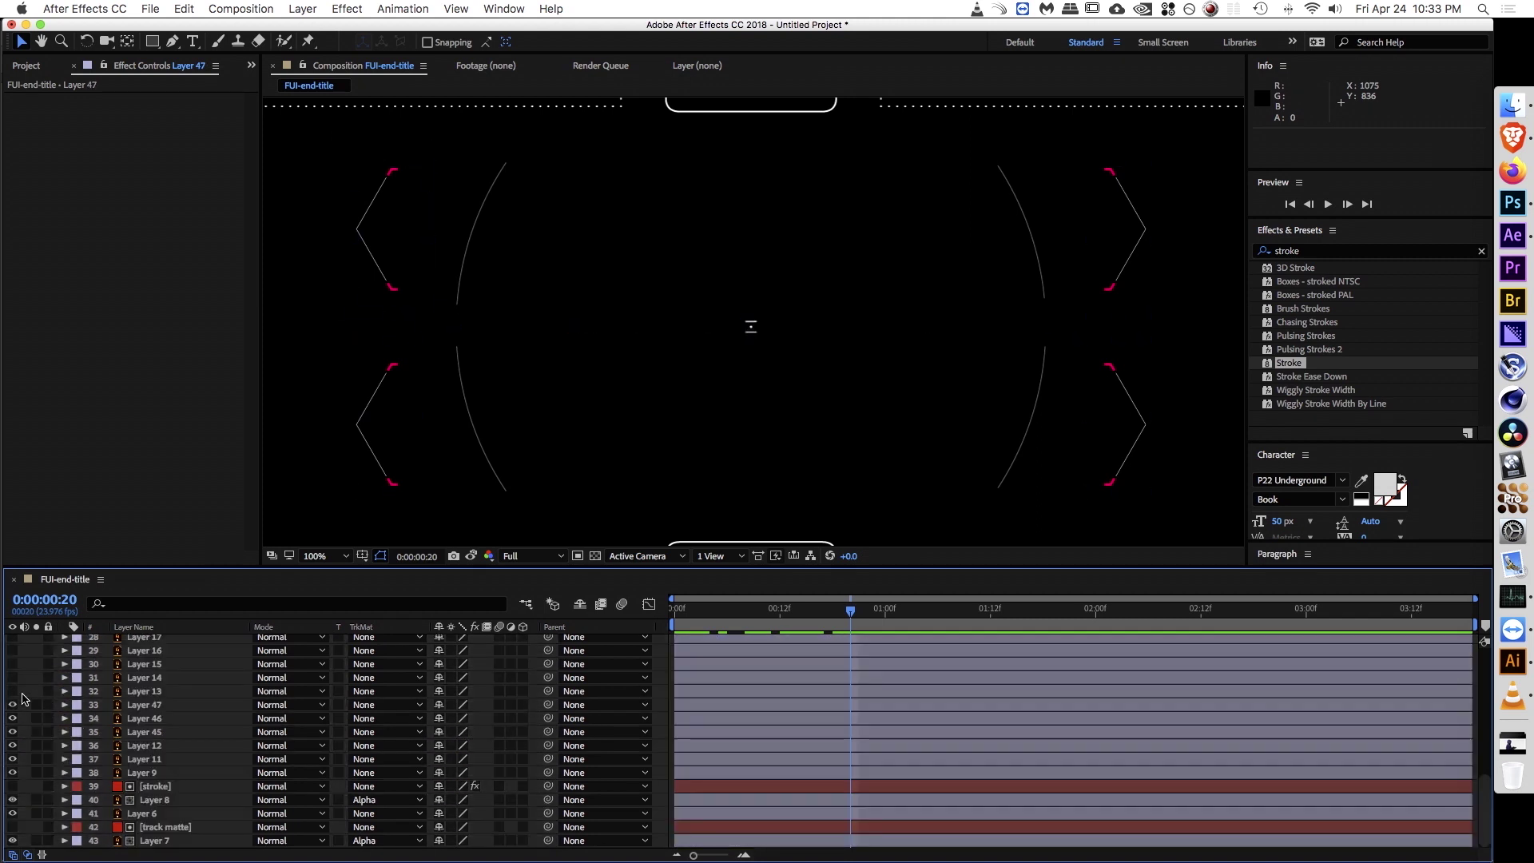
click(145, 692)
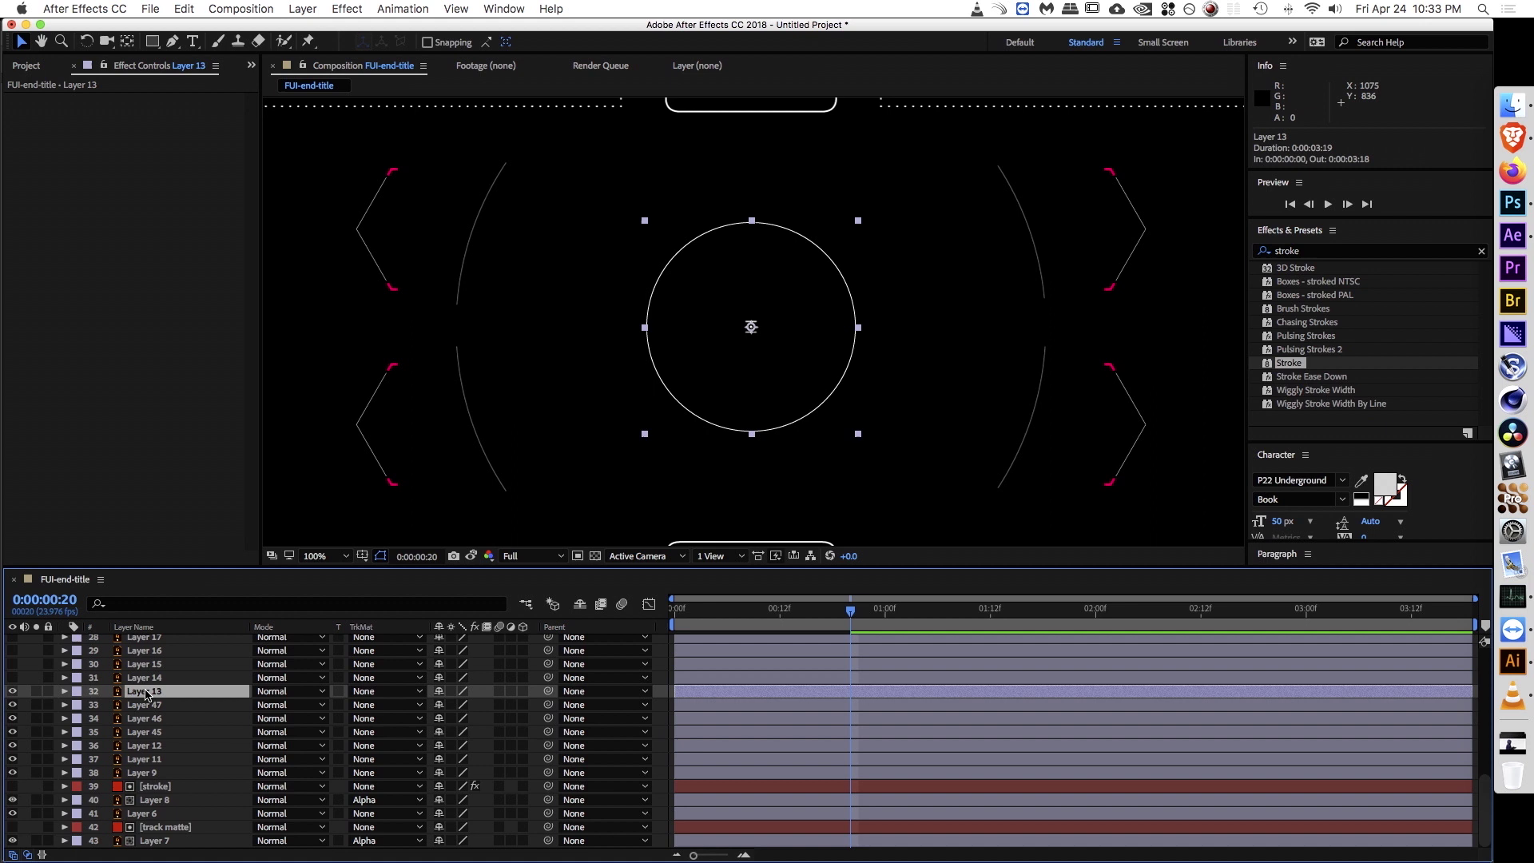
drag(708, 615, 672, 619)
key(super+v)
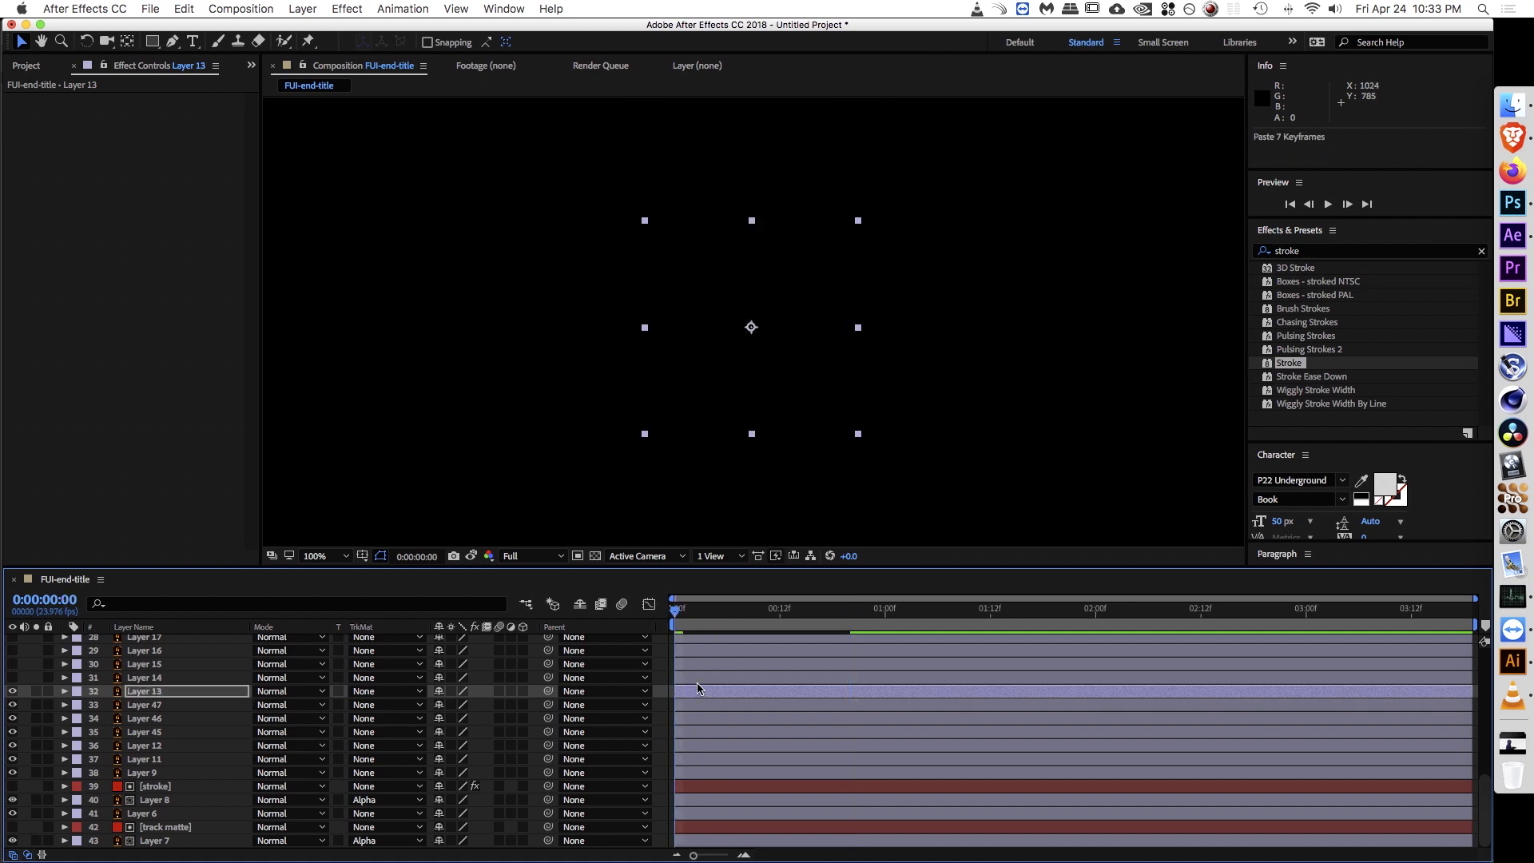
key(u)
drag(682, 619, 797, 620)
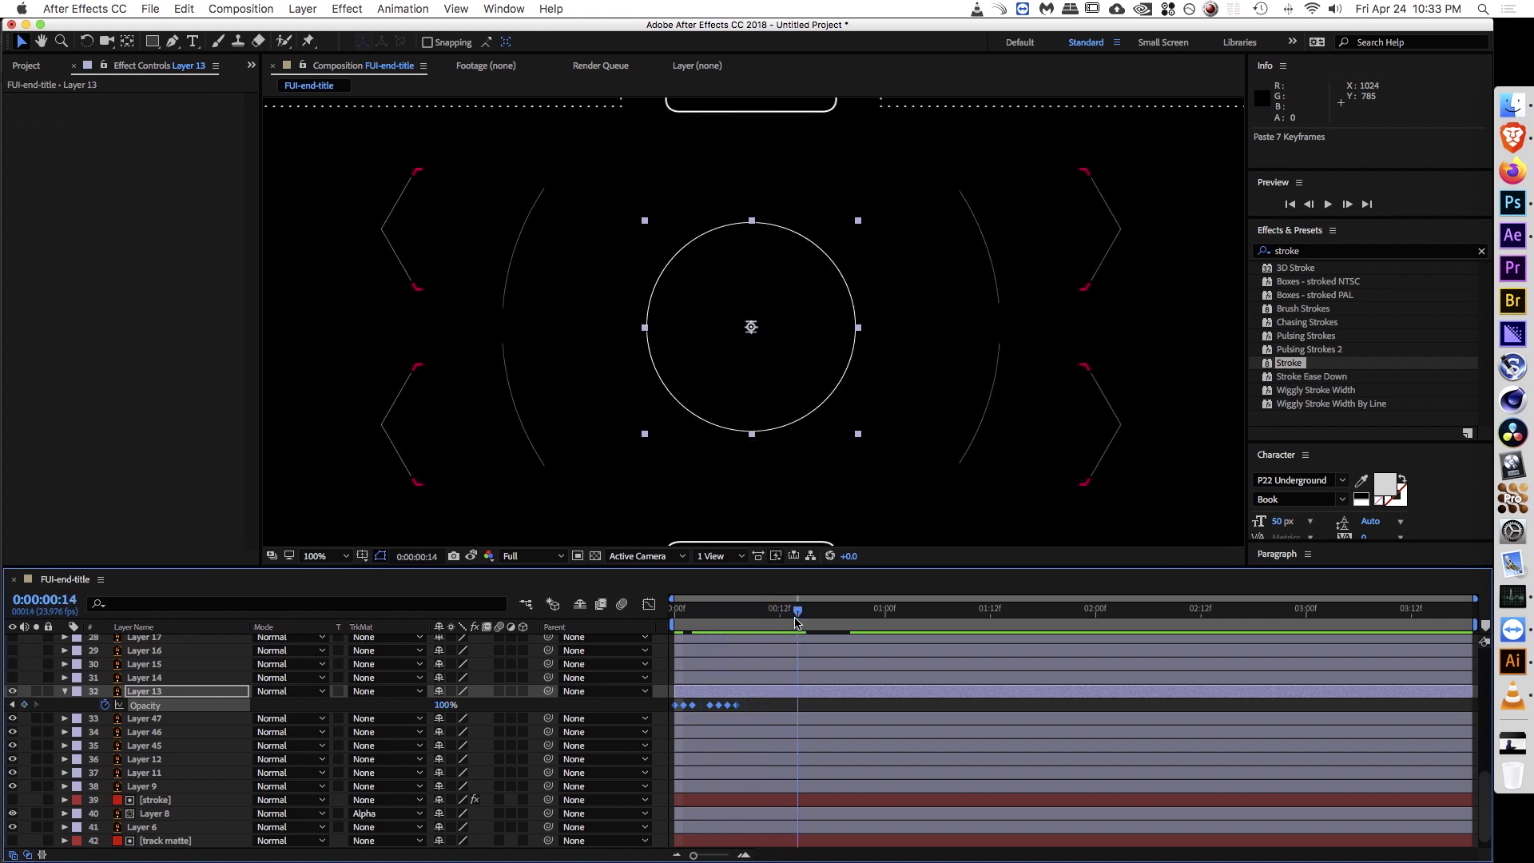
Step: Try staggering the start times of the lower layers in the enlarged timeline, and undo the shifts
key(grave)
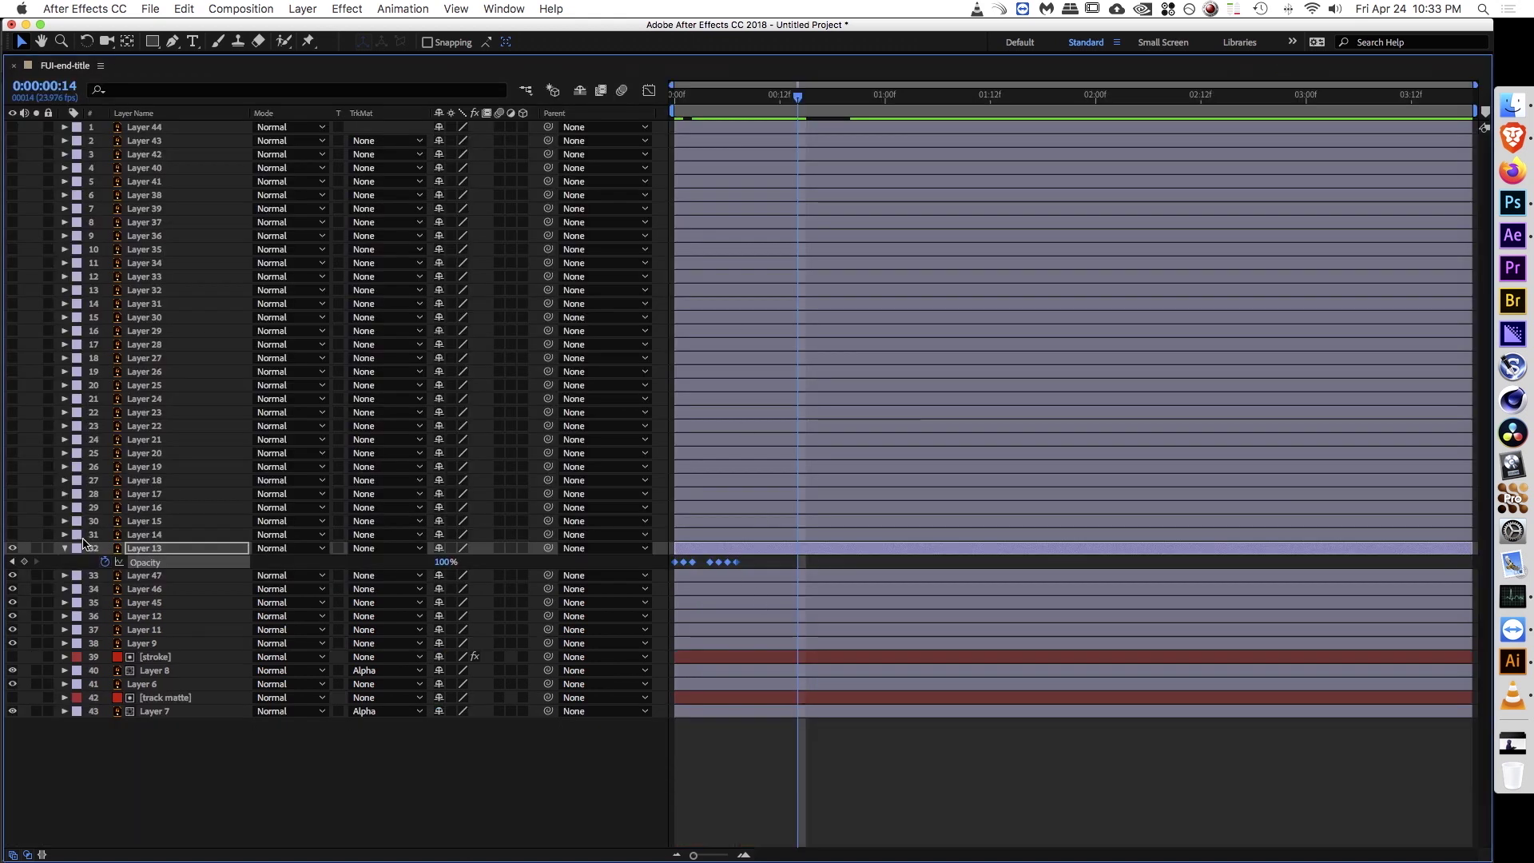
drag(725, 593, 850, 685)
mouse_move(742, 670)
mouse_down()
mouse_move(845, 663)
mouse_move(777, 663)
mouse_up()
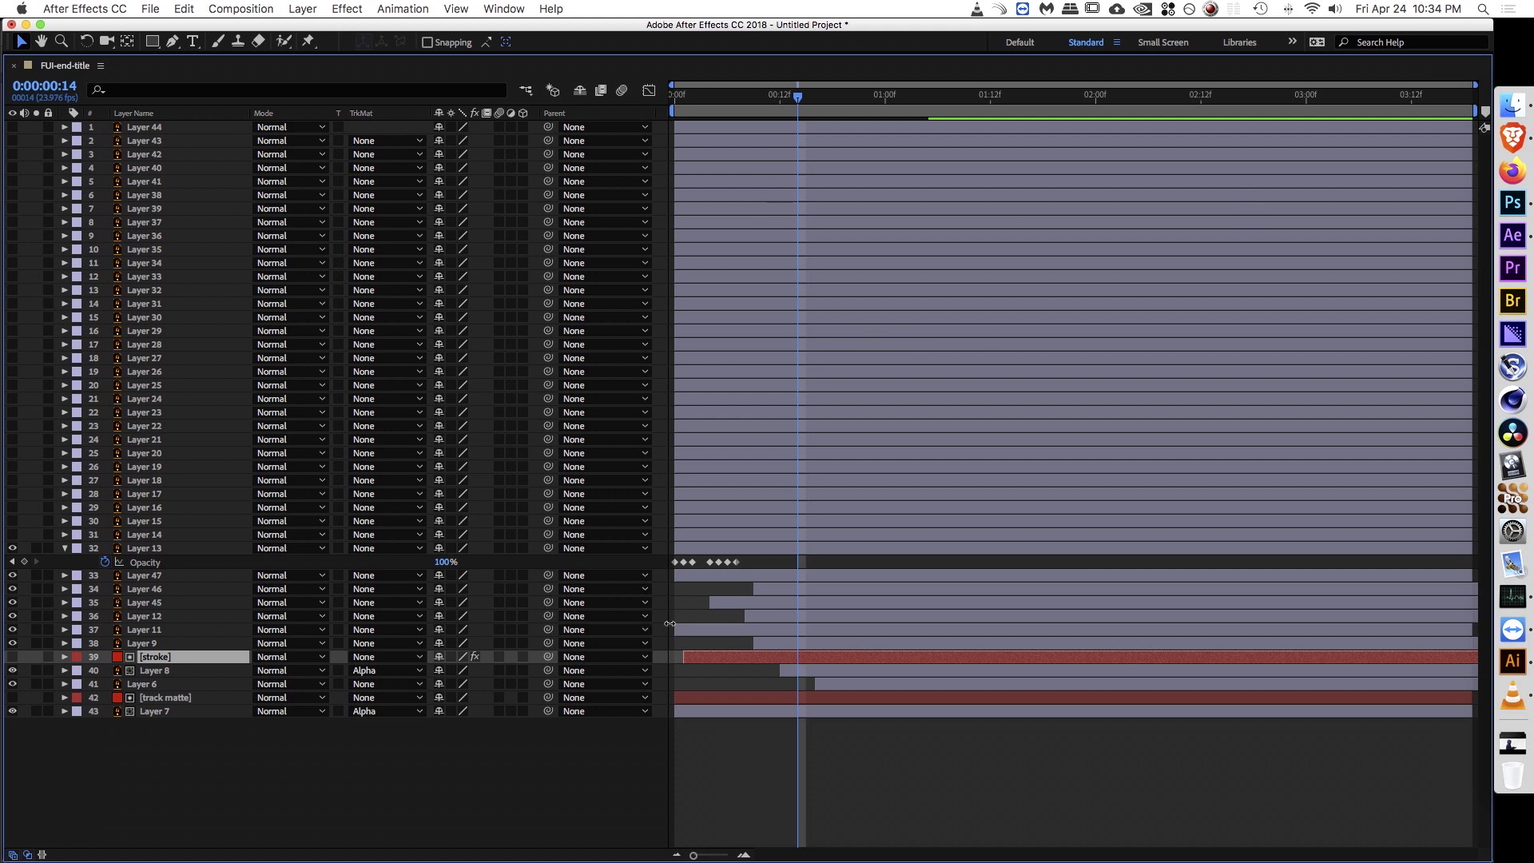
key(super+z)
key(super+z)
key(super+z)
key(super+z)
key(super+z)
key(super+z)
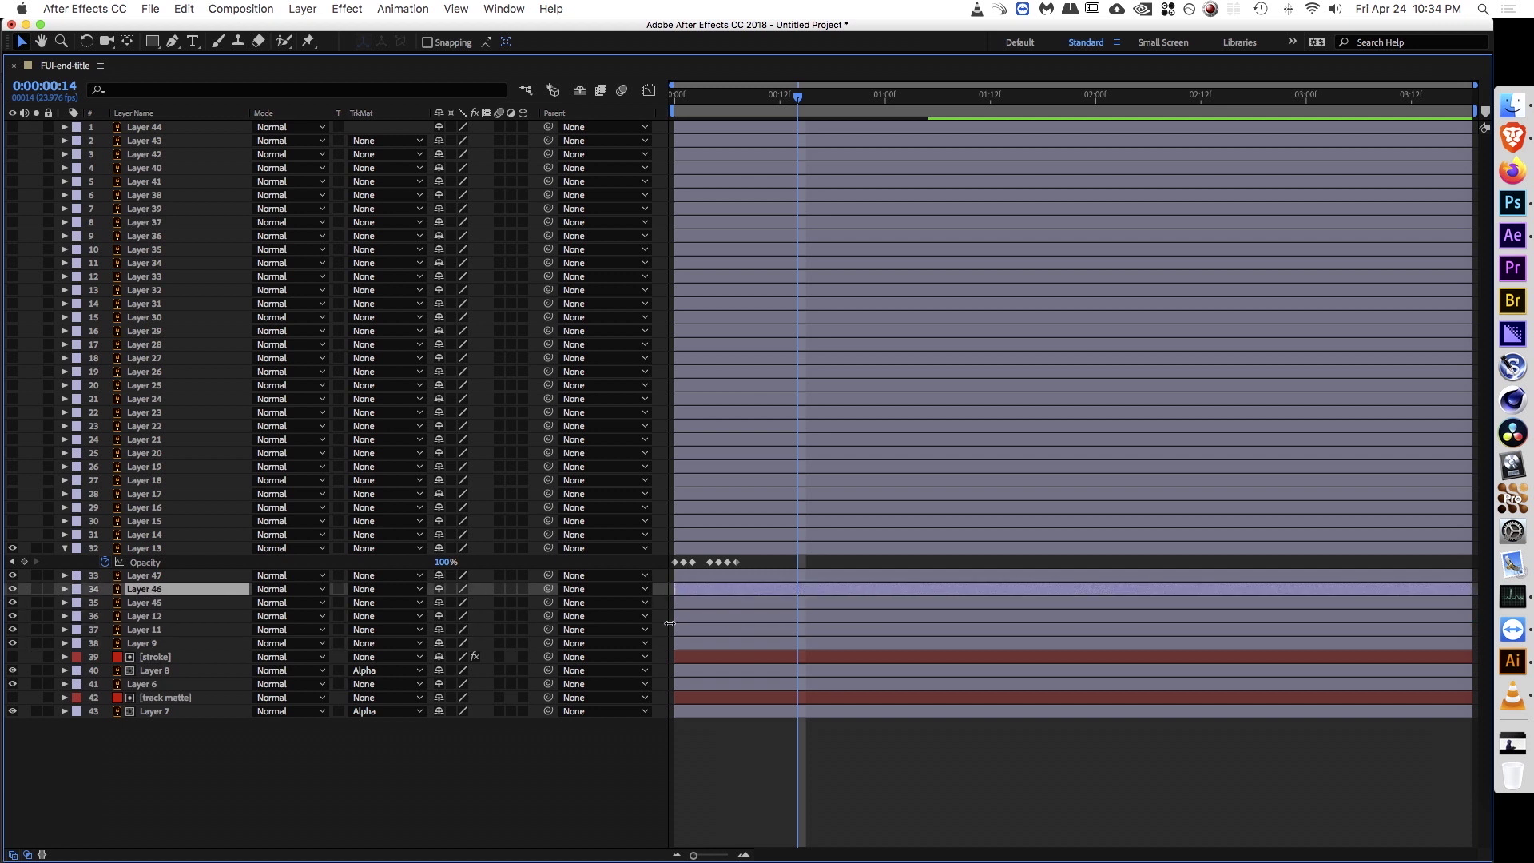
key(ctrl+v)
key(grave)
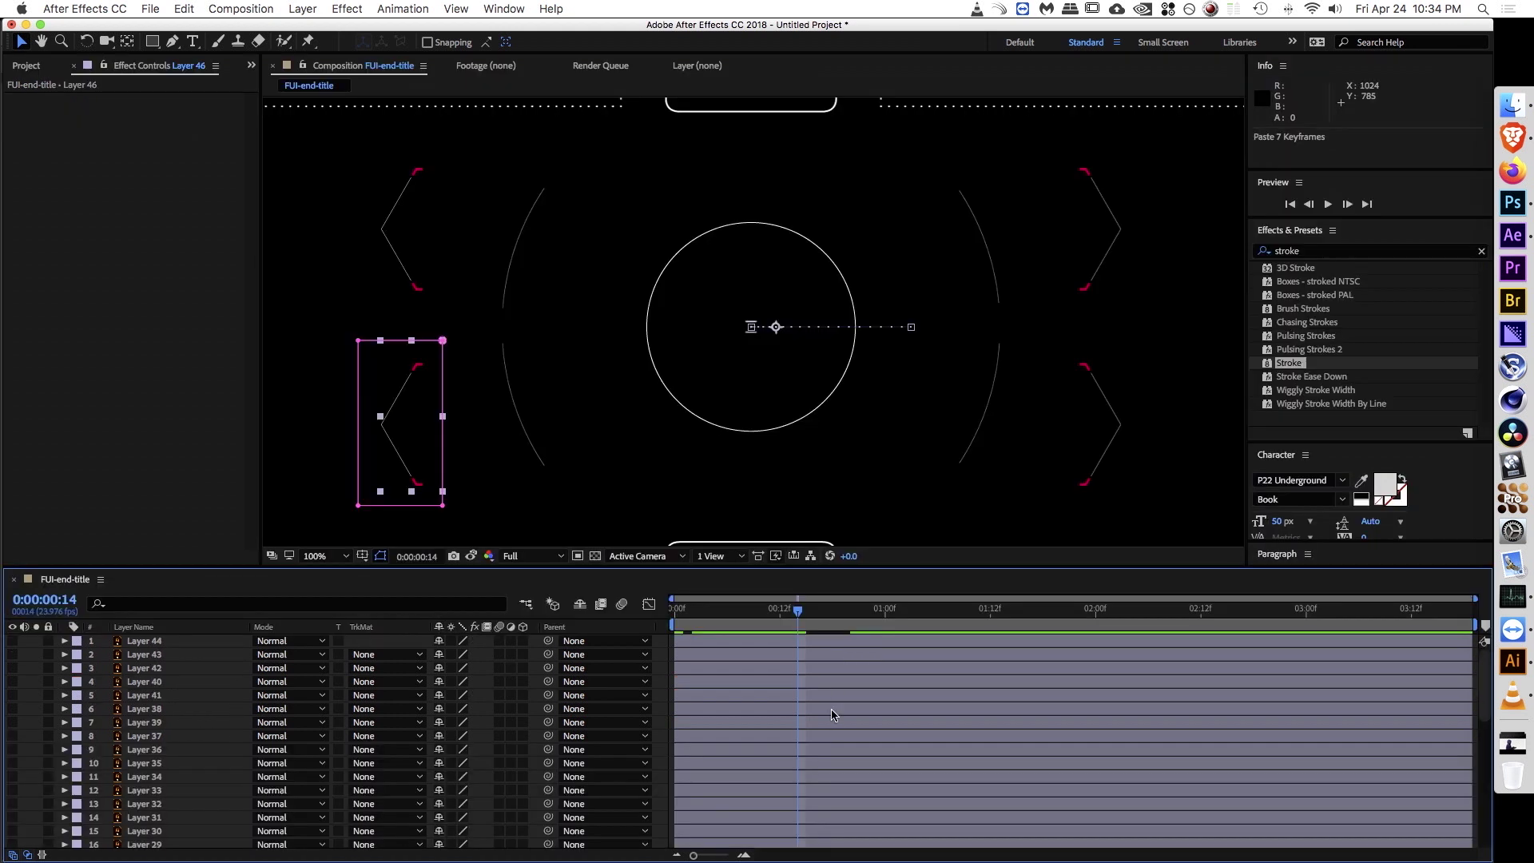
Step: Return to the first frame, show Layer 14 and duplicate it
drag(799, 599, 631, 625)
scroll(126, 799, down, 7)
click(30, 760)
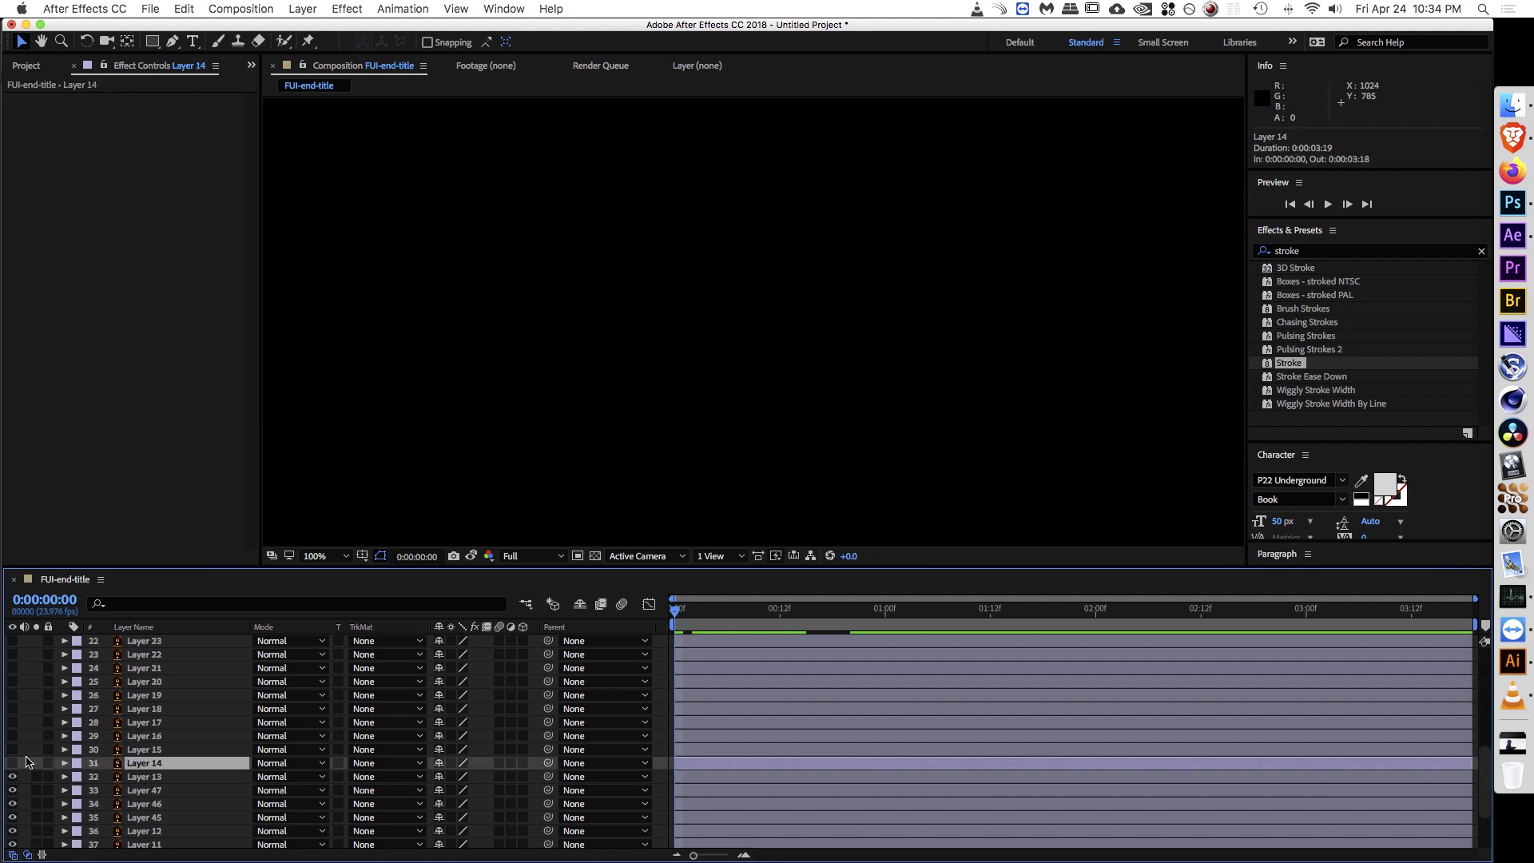
key(super+shift+a)
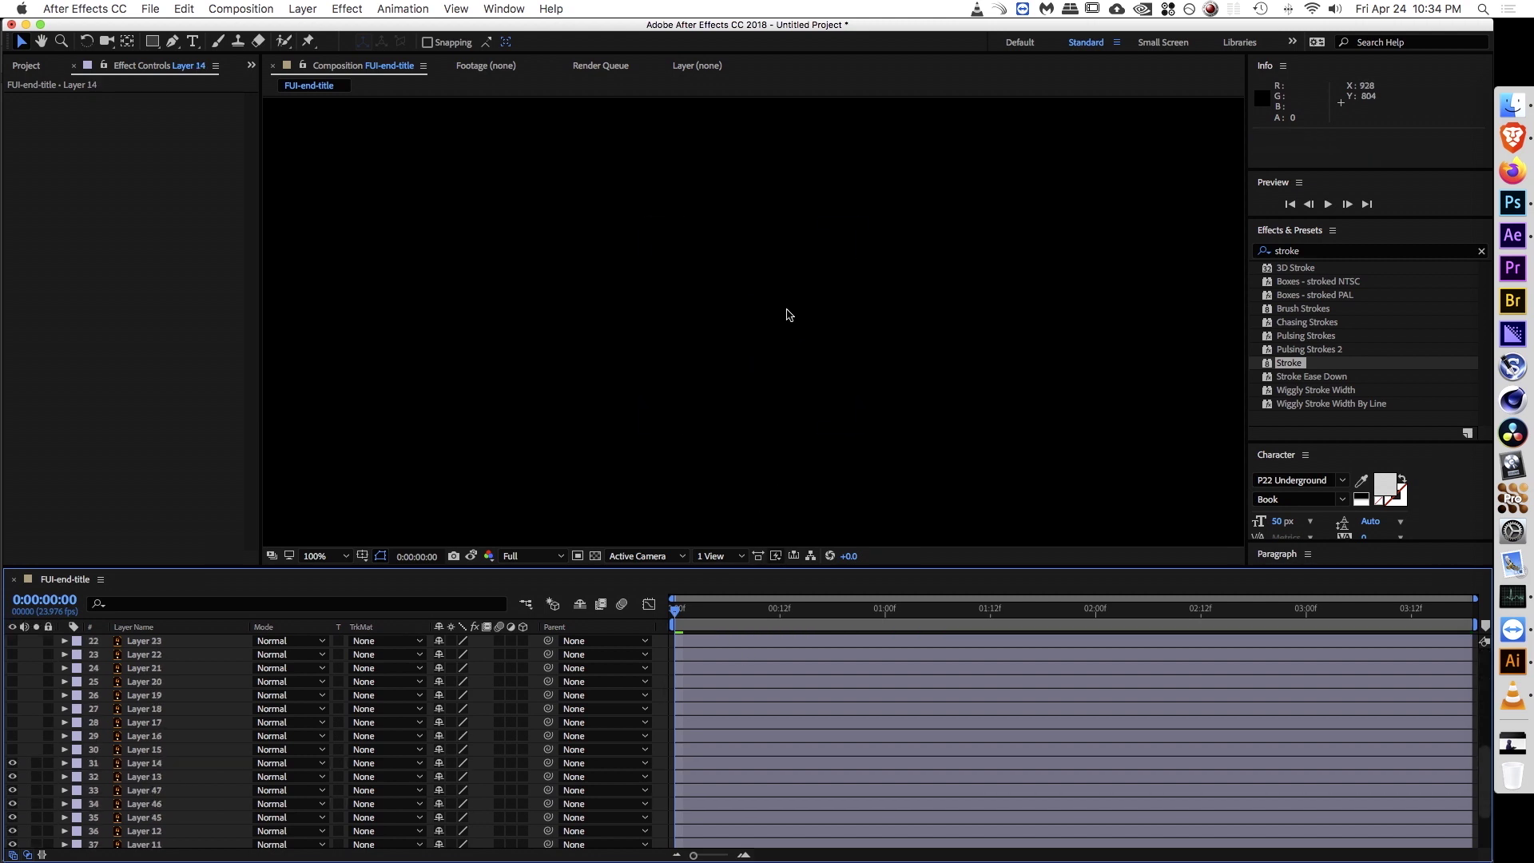
key(z)
alt+click(789, 309)
alt+click(789, 308)
drag(763, 327, 722, 308)
click(712, 312)
key(v)
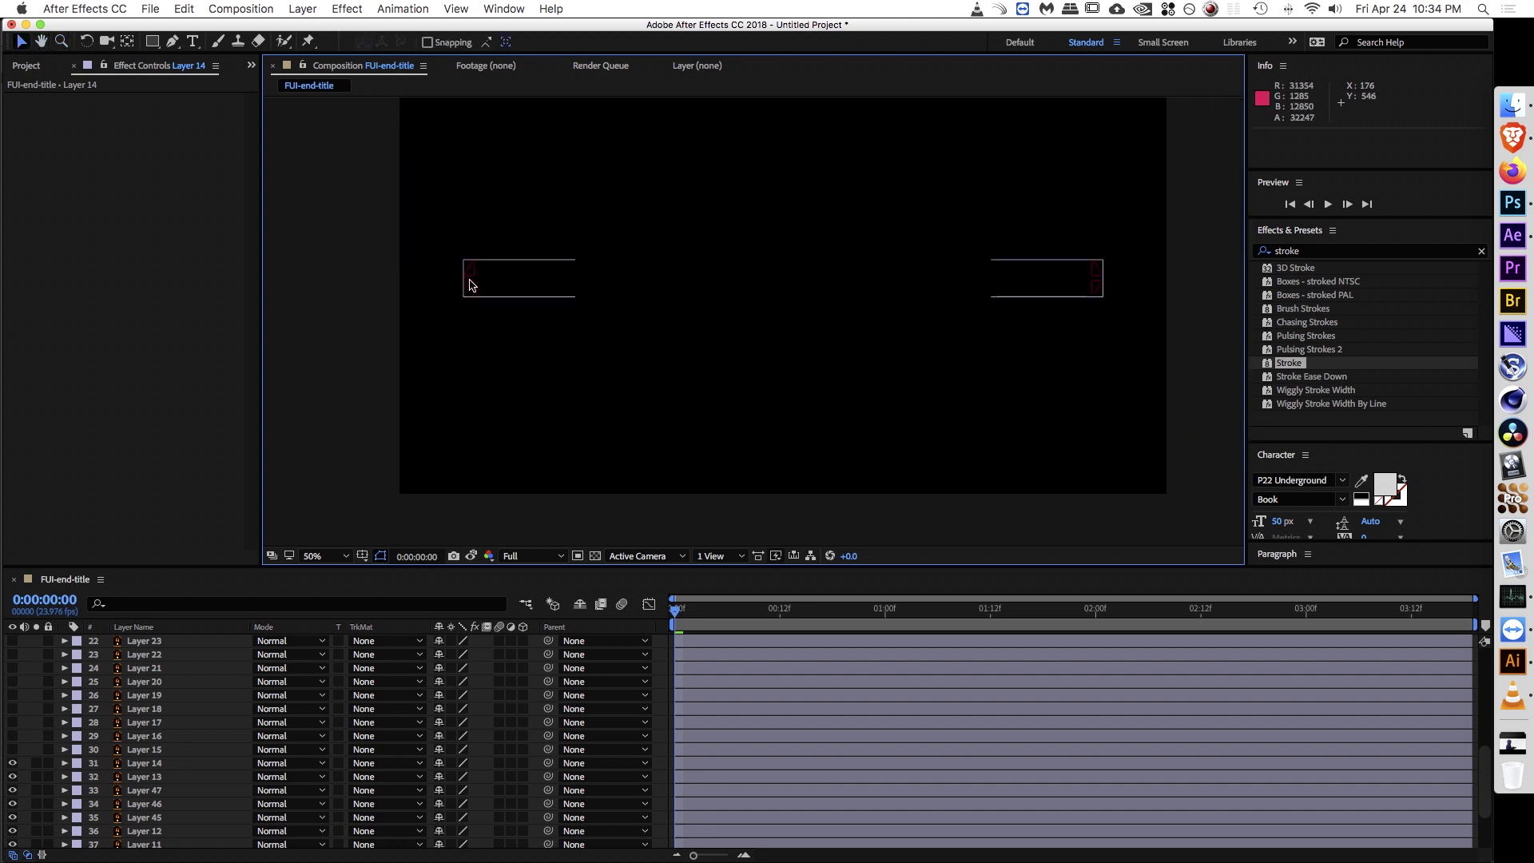
click(144, 762)
key(super+d)
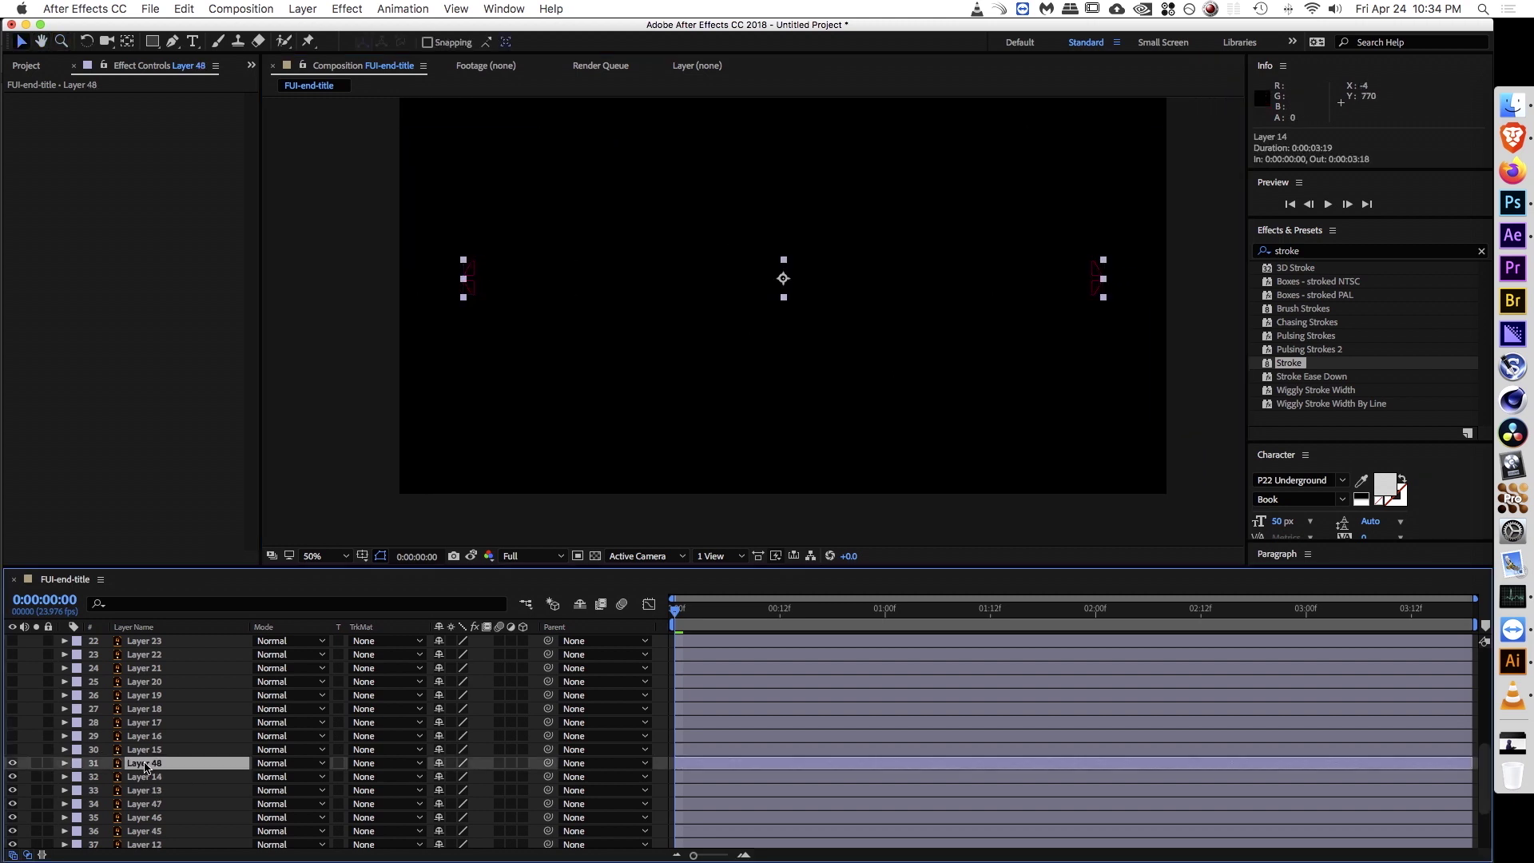
Step: Draw rectangular masks around the left red shapes on the duplicate and the right red shapes on Layer 14, and collapse both layers
key(q)
drag(450, 238, 486, 307)
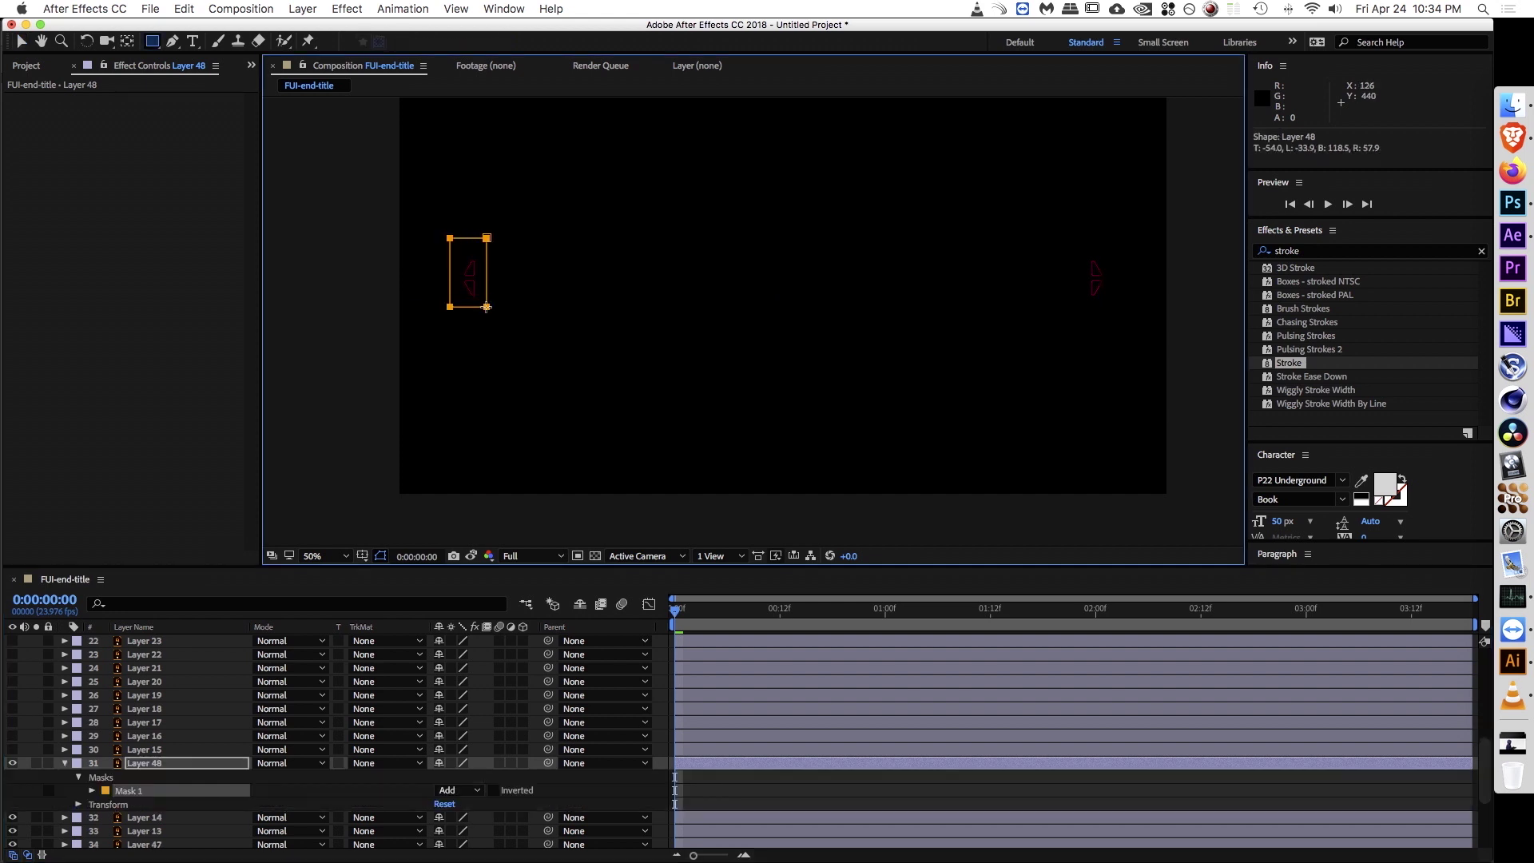
click(173, 818)
drag(1063, 241, 1122, 316)
key(v)
click(719, 781)
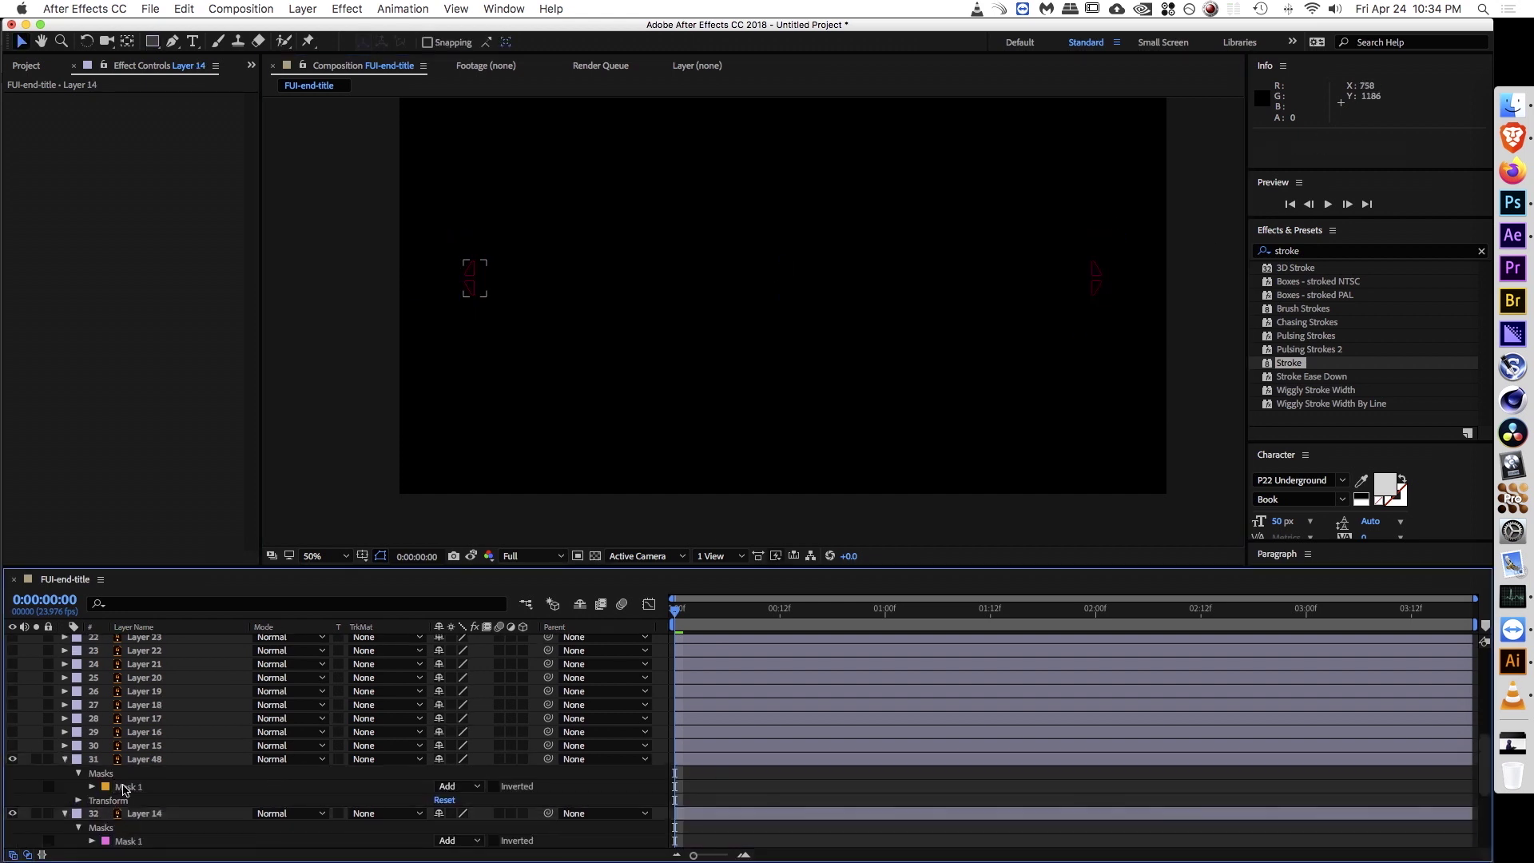
click(64, 760)
click(64, 773)
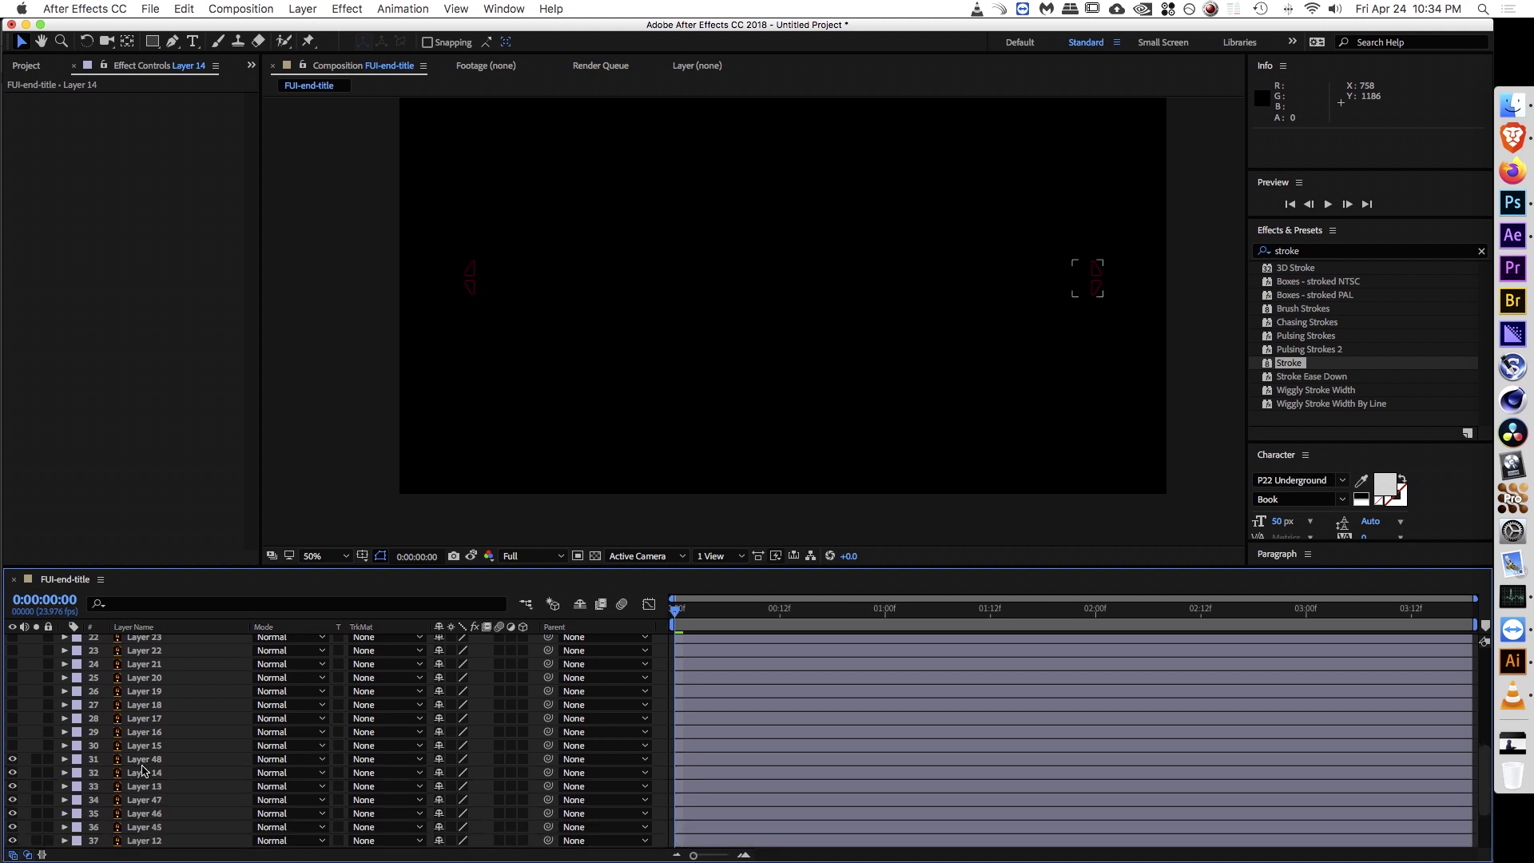
Step: Add Position keyframes to Layers 48 and 14 at the first frame and eased-in ones at 0:00:00:10
click(146, 771)
click(148, 759)
click(150, 769)
shift+click(150, 761)
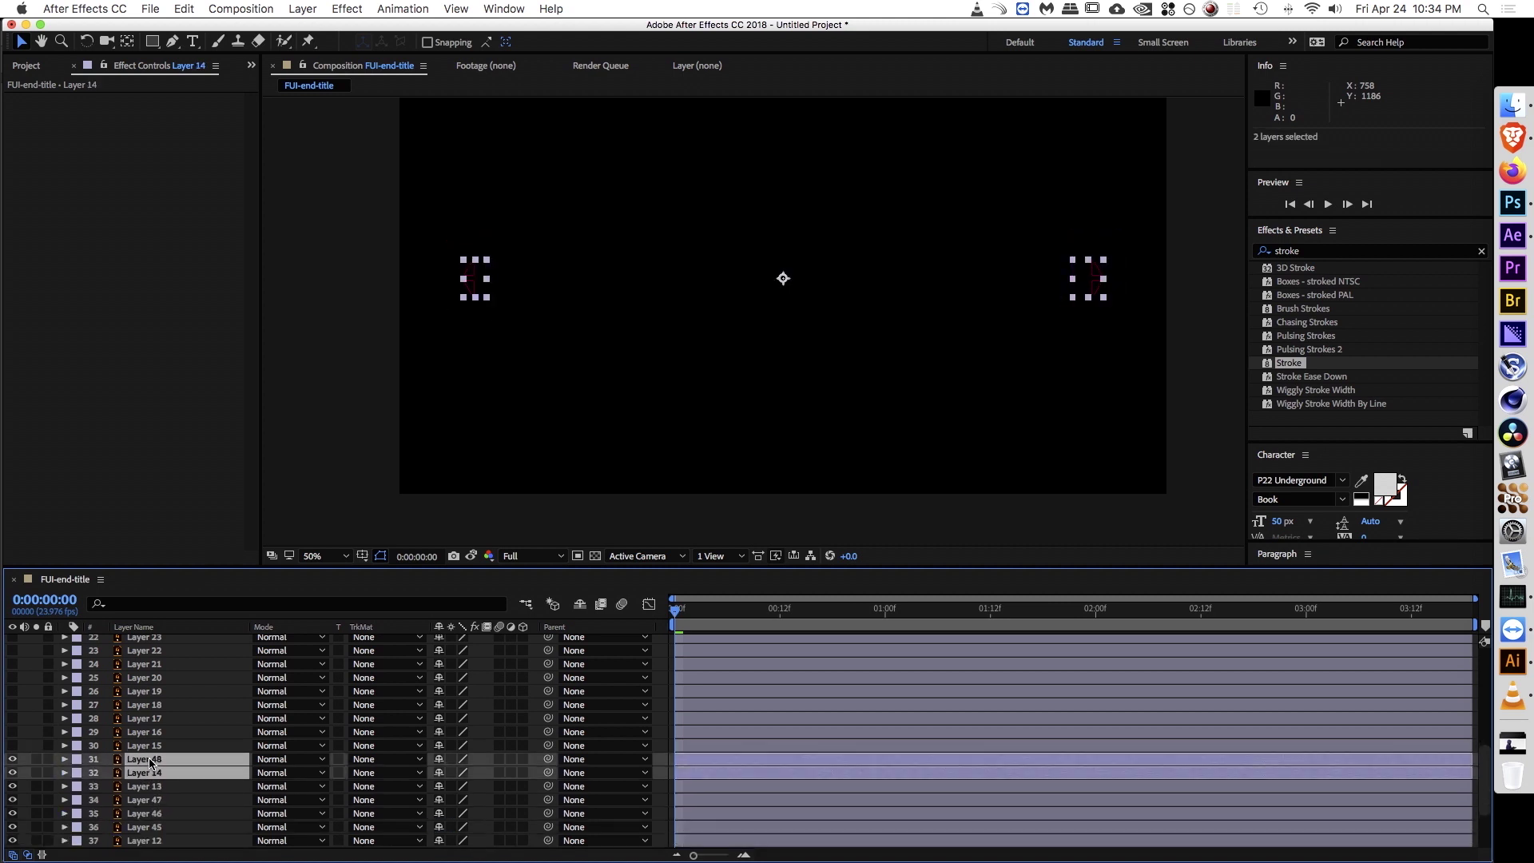
key(p)
key(shift+Page_Down)
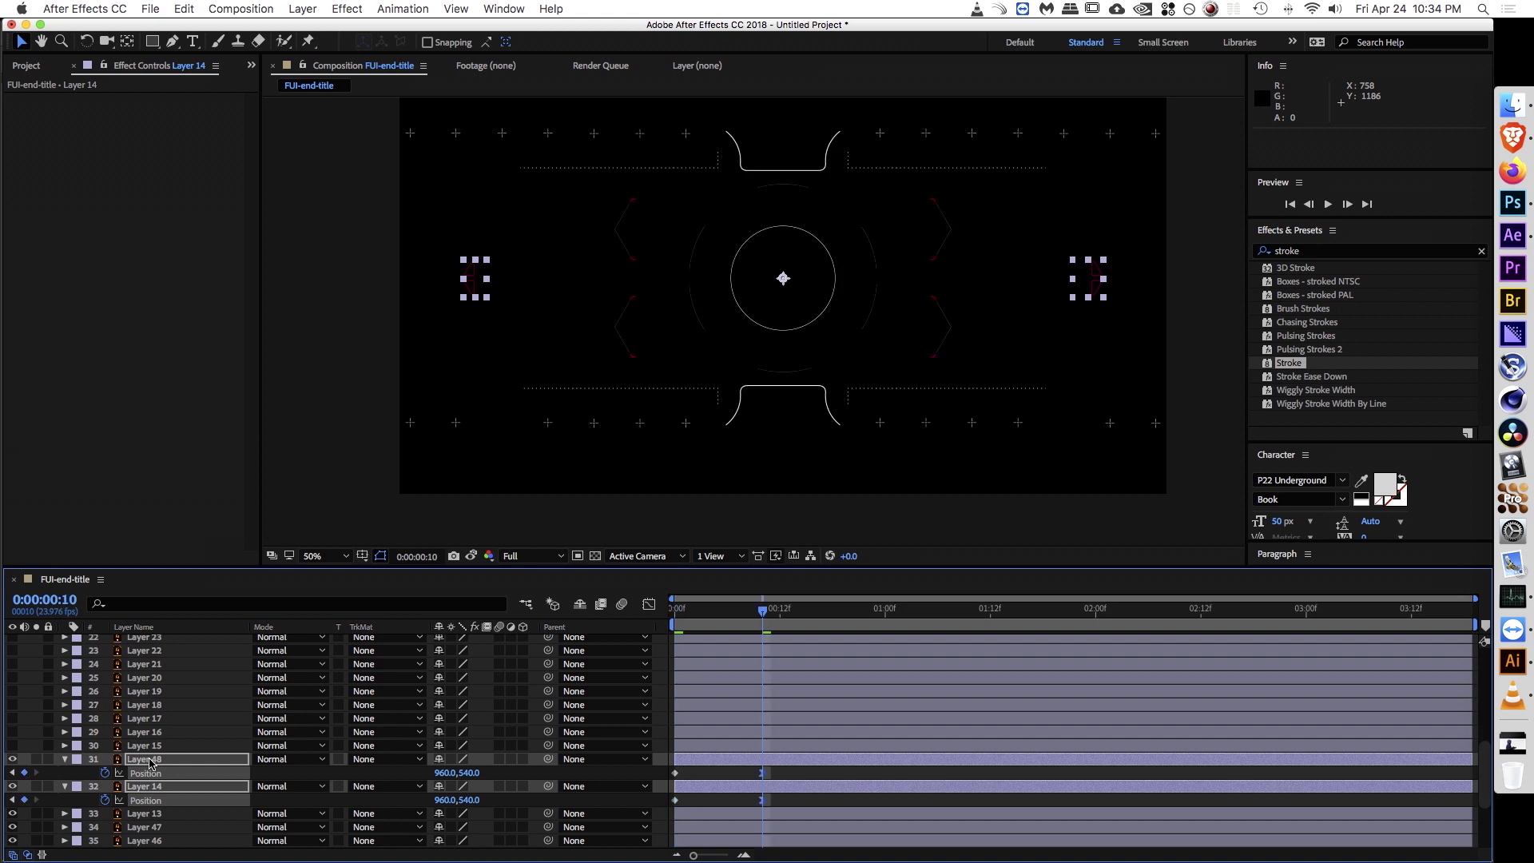
drag(751, 615, 678, 614)
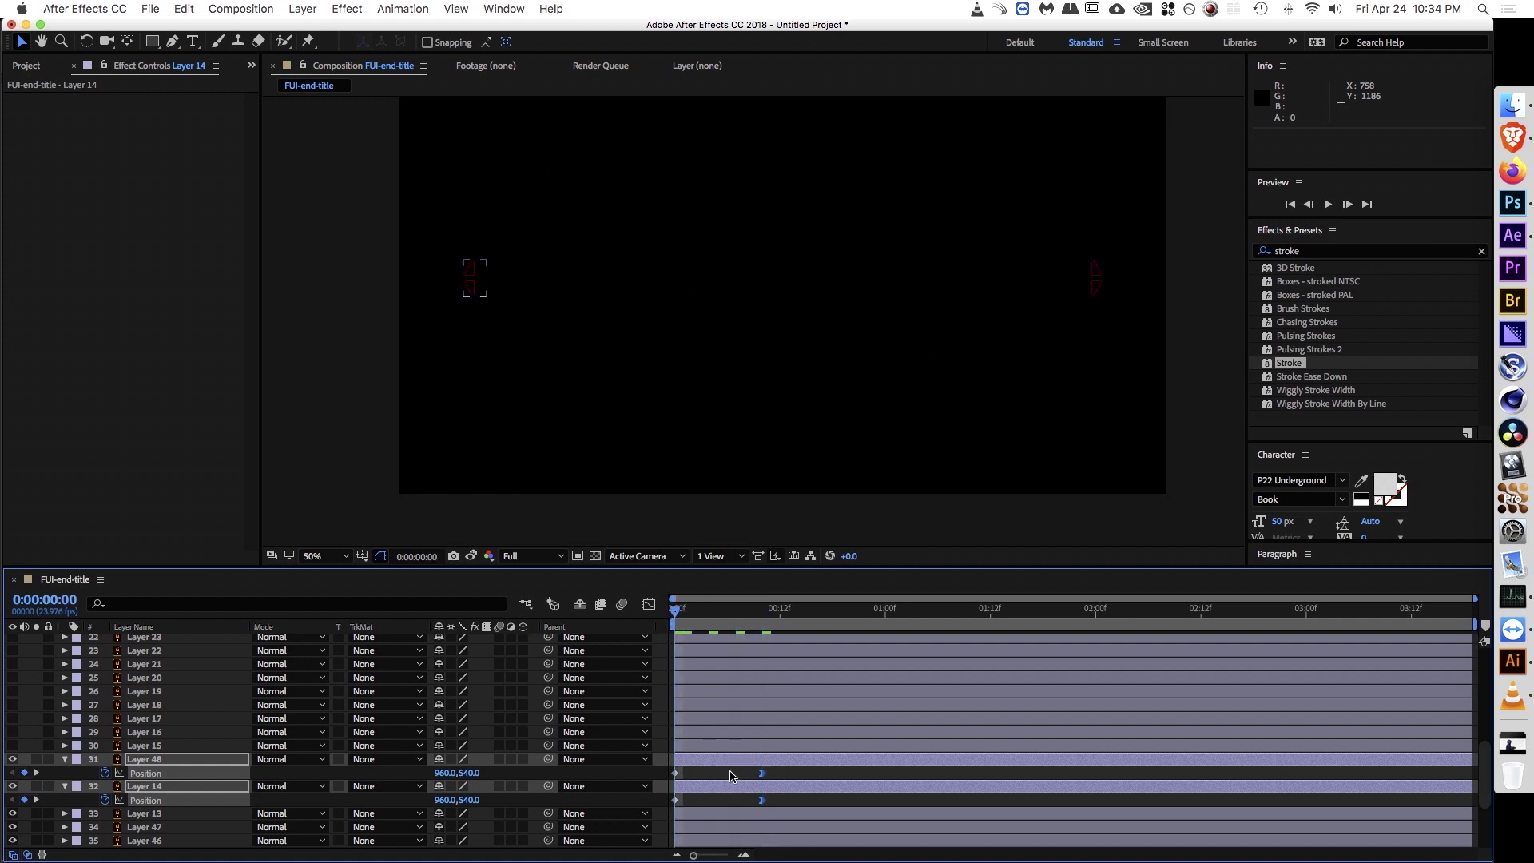
Step: Compare the frame with the stored snapshot and move Layer 48 left by 200 pixels at the first frame, to position 760, 540
click(503, 522)
click(473, 556)
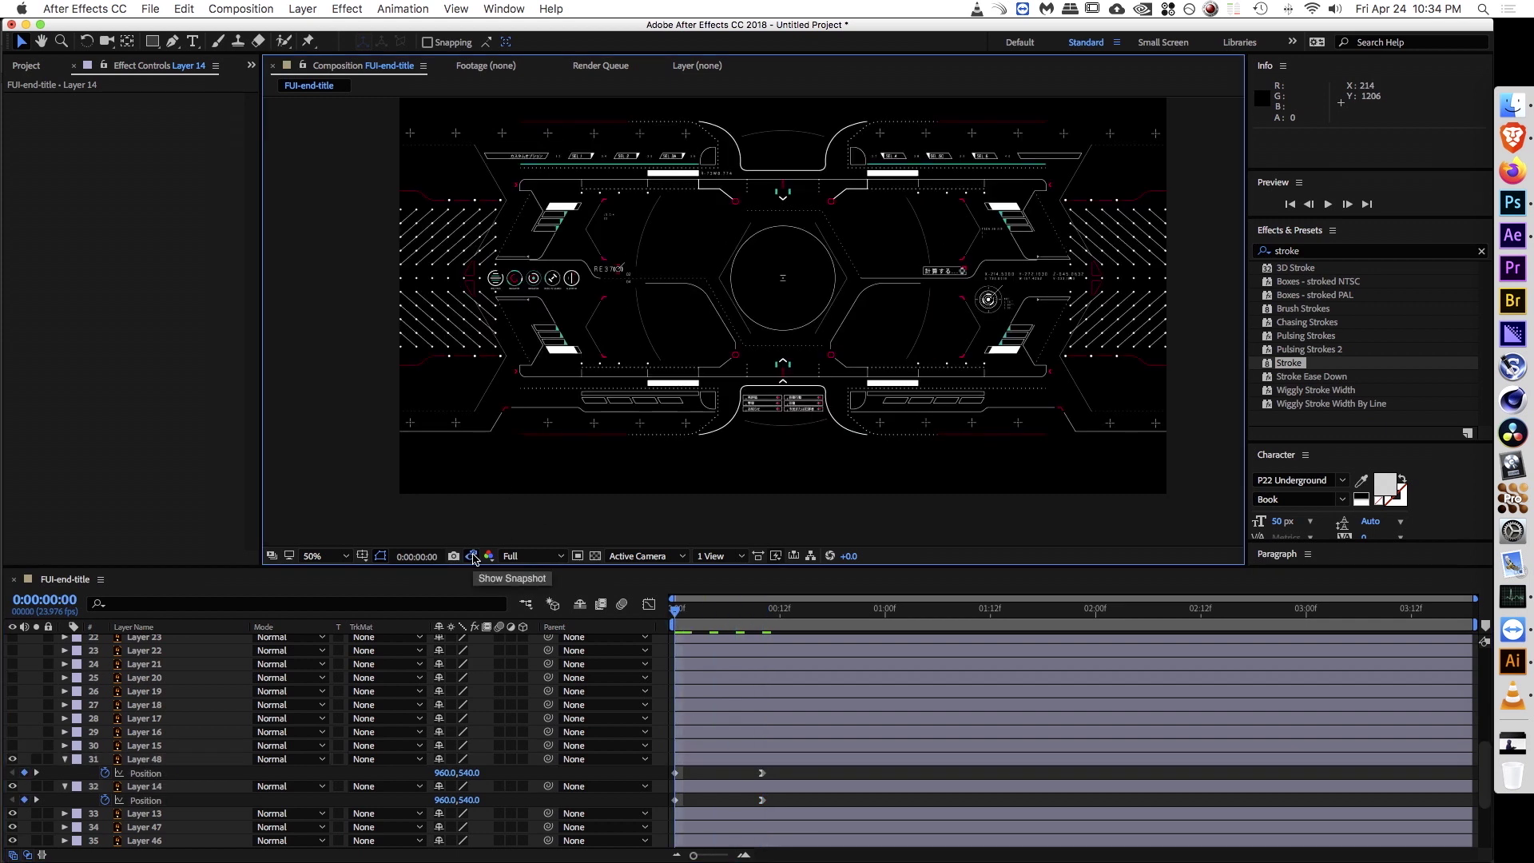
scroll(535, 233, up, 1)
key(z)
alt+click(651, 368)
alt+click(652, 367)
drag(664, 346, 620, 385)
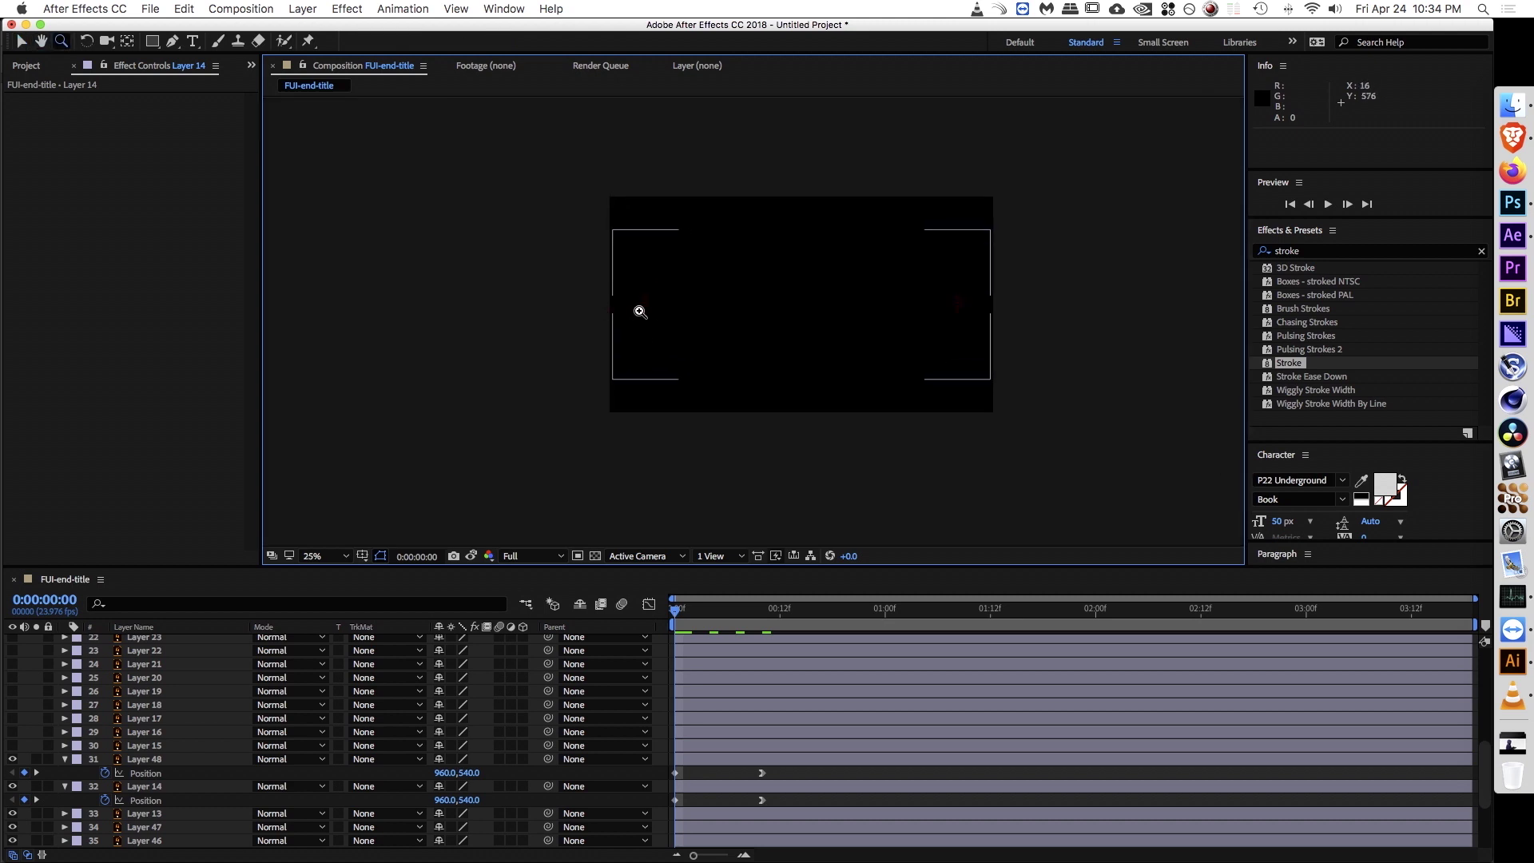
scroll(603, 311, up, 4)
key(v)
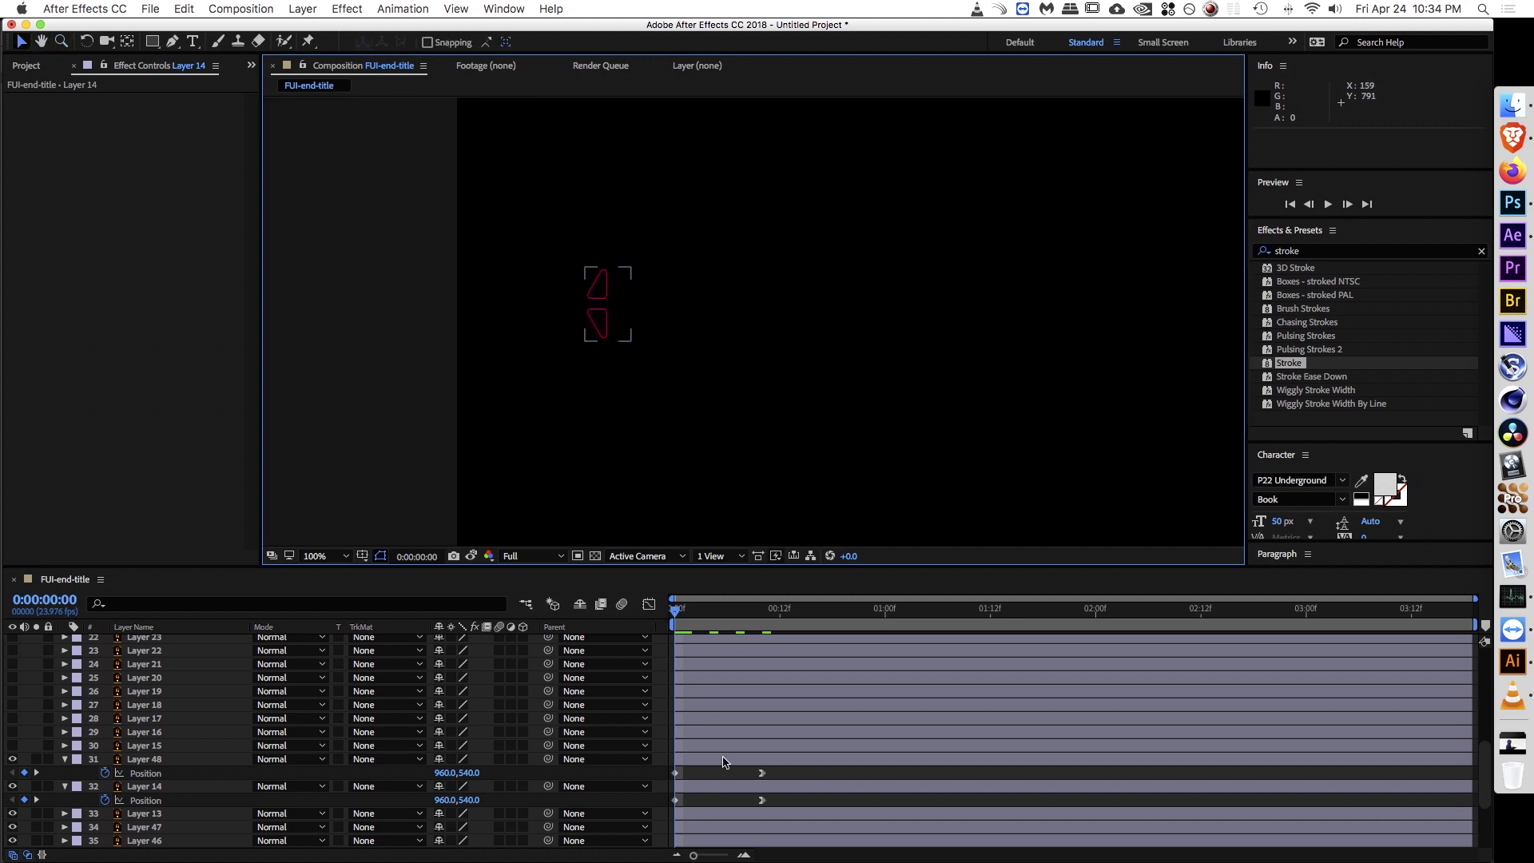
click(724, 761)
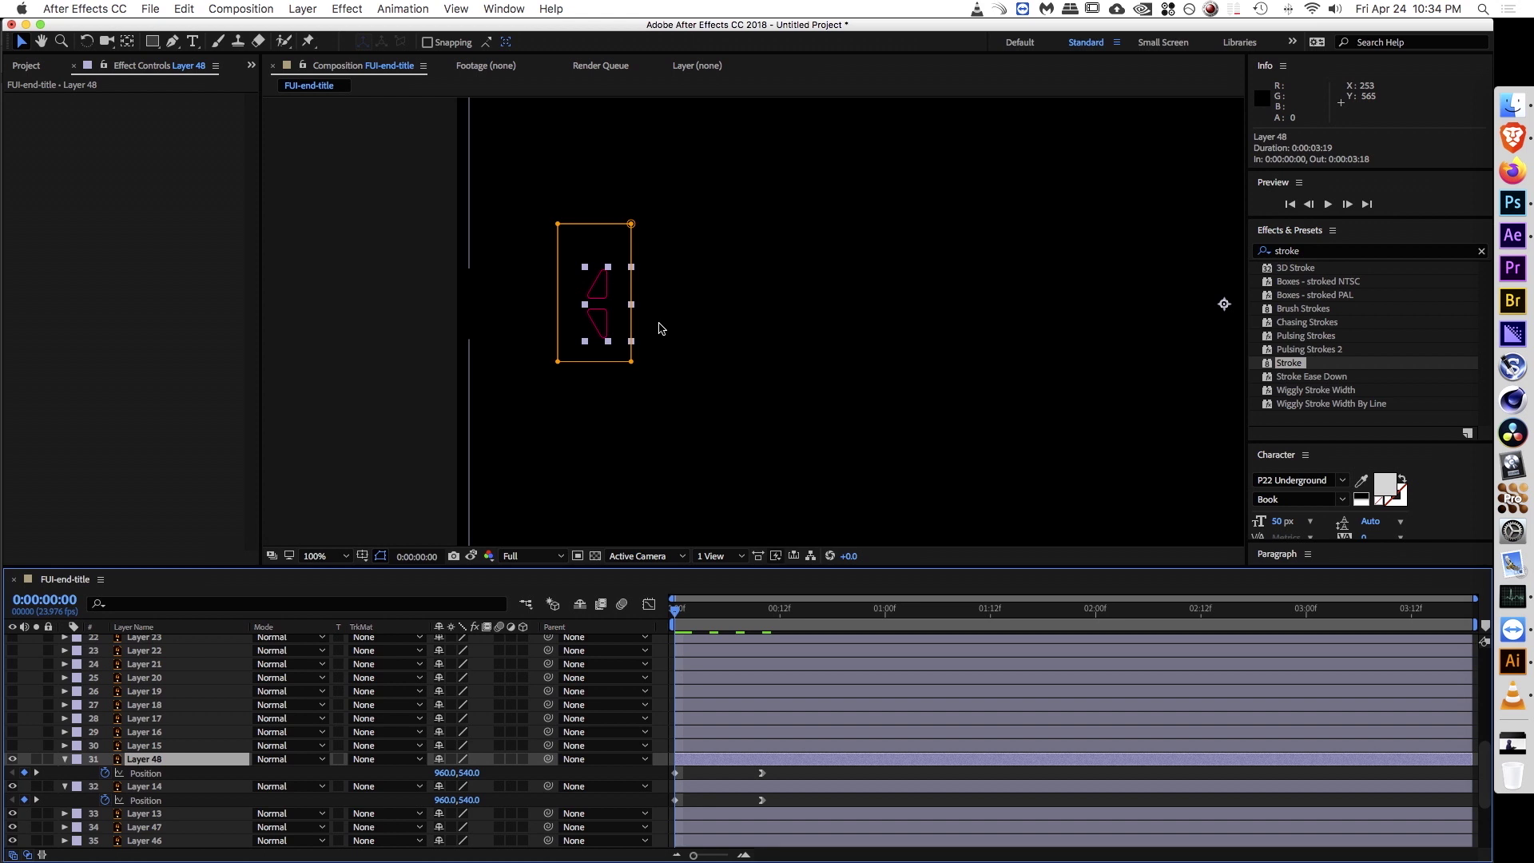
key(shift+Left)
key(shift+Left)
key(shift+Left)
key(shift+Left)
key(shift+Left)
key(shift+Left)
key(shift+Left)
key(shift+Left)
key(shift+Left)
key(shift+Left)
key(shift+Left)
key(shift+Left)
key(shift+Left)
key(shift+Left)
key(shift+Left)
key(shift+Left)
key(shift+Left)
key(shift+Left)
key(shift+Left)
key(shift+Left)
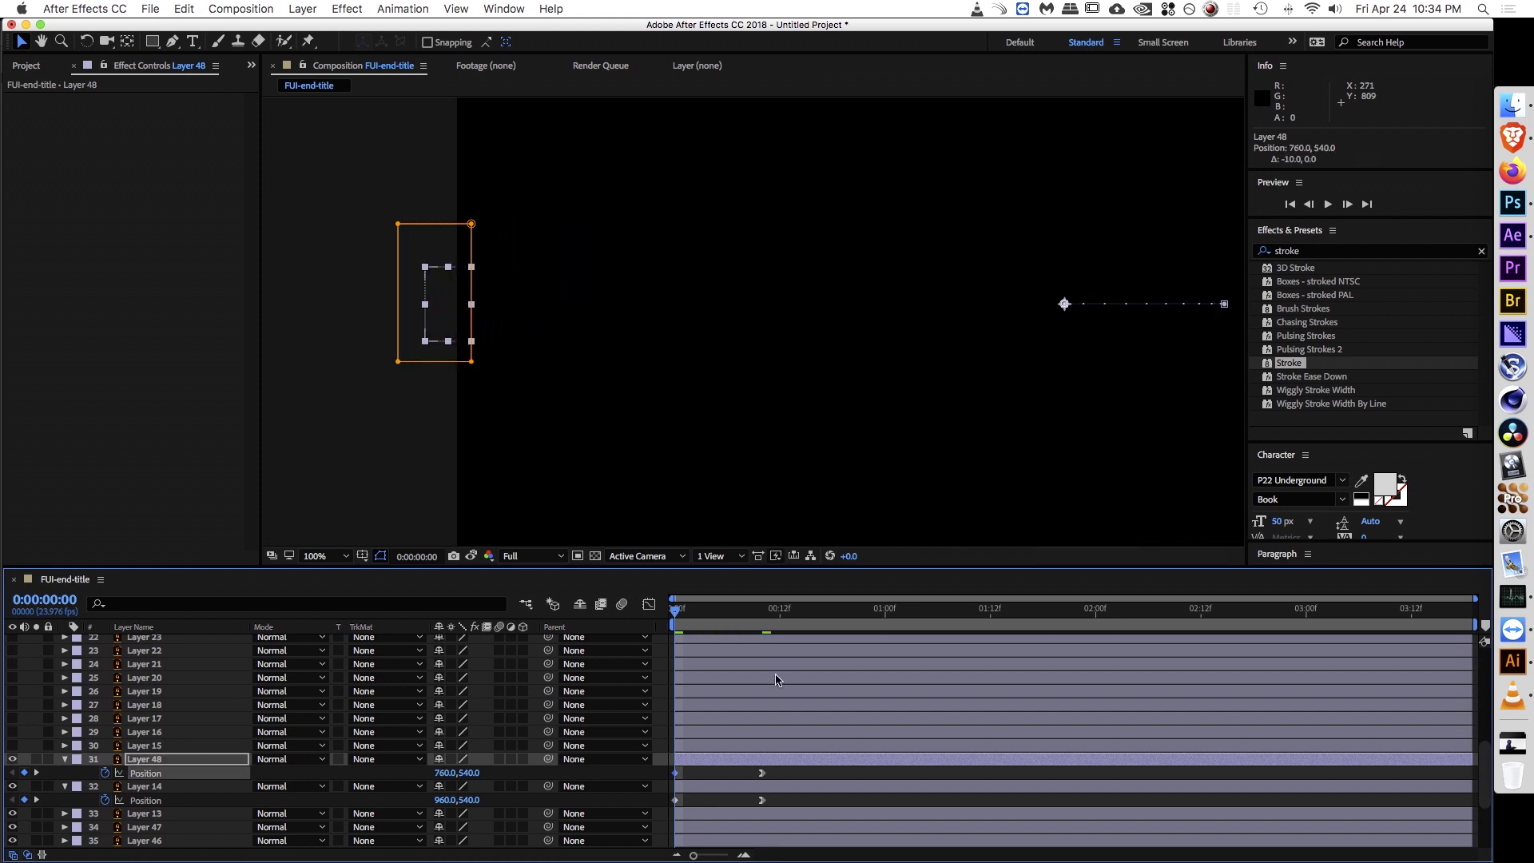
Step: Move Layer 14 right by 200 pixels at the first frame, to position 1160, 540
click(759, 786)
scroll(879, 383, right, 10)
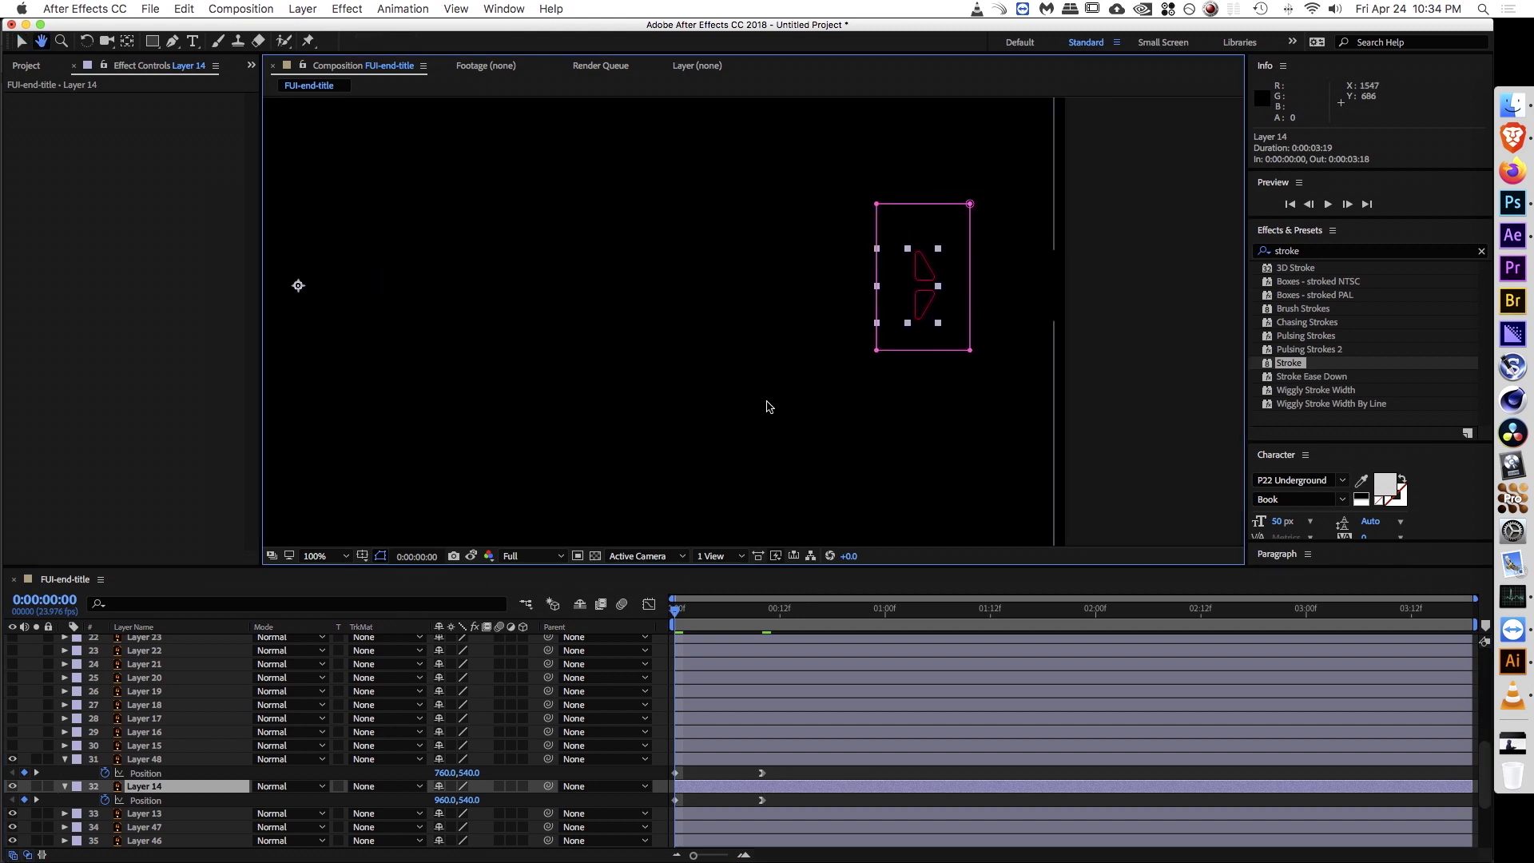
key(shift+Right)
key(shift+Right)
key(shift+Right)
key(shift+Right)
key(shift+Right)
key(shift+Right)
key(shift+Right)
key(shift+Right)
key(shift+Right)
key(shift+Right)
key(shift+Right)
key(shift+Right)
key(shift+Right)
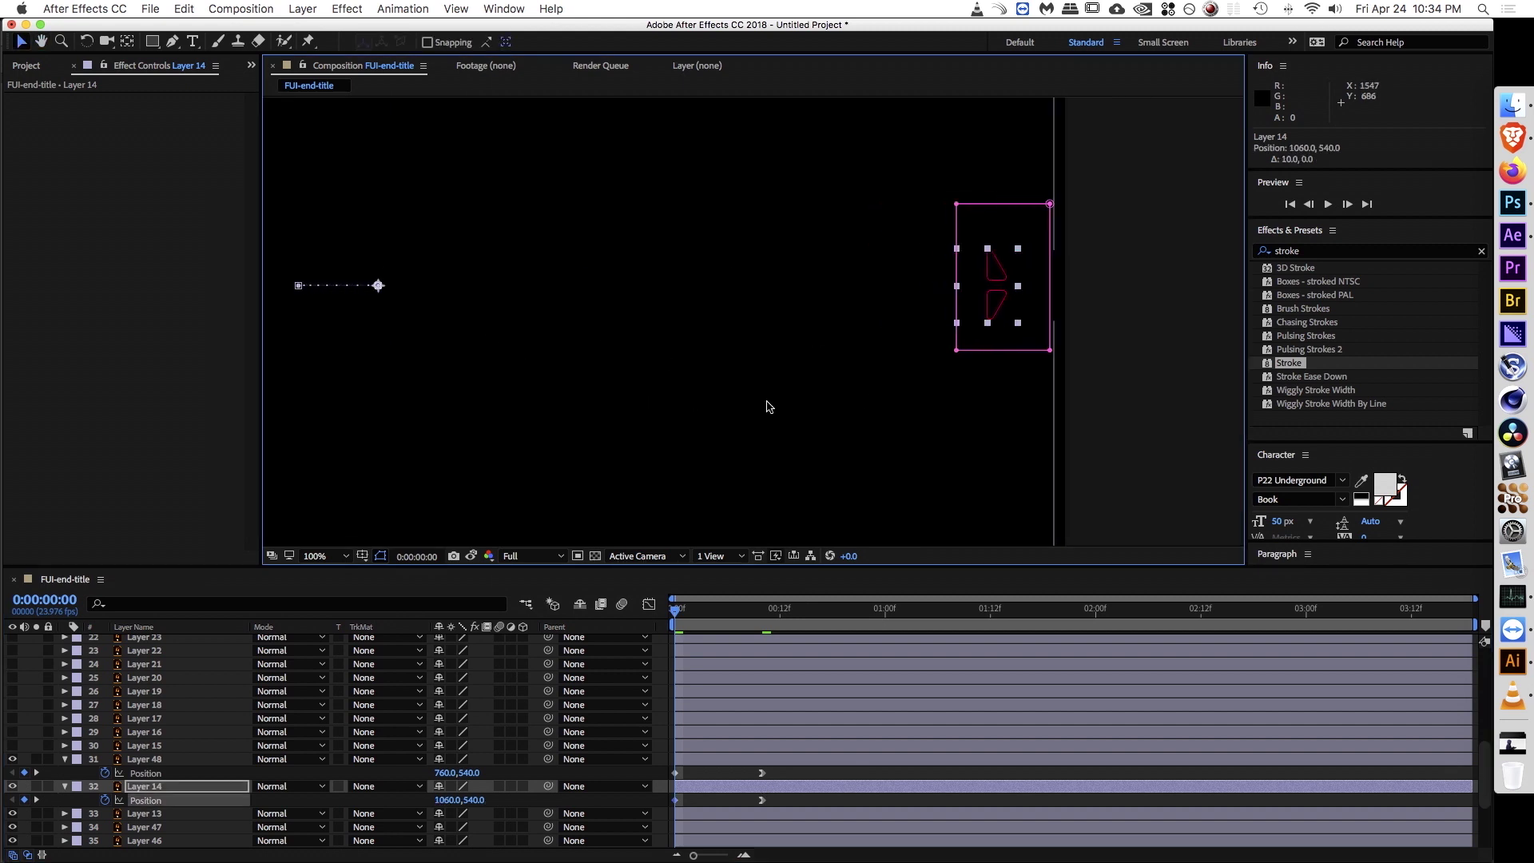
key(shift+Right)
key(shift+Right)
key(shift+Right)
key(shift+Right)
key(shift+Right)
key(shift+Right)
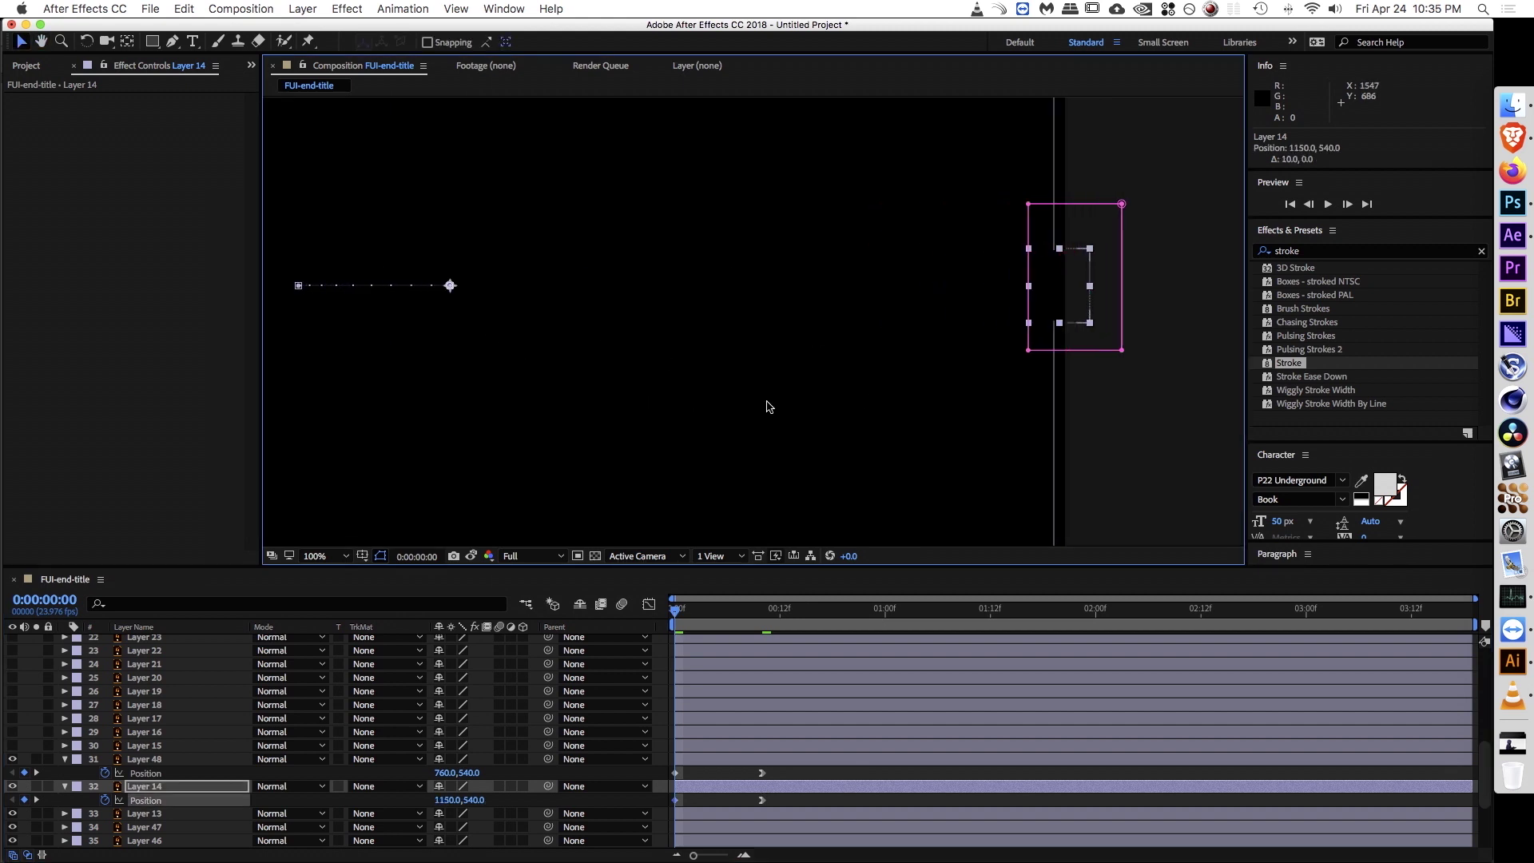
key(shift+Right)
Step: Scrub from the first frame to 0:00:00:08 to check how the red side shapes slide in
scroll(802, 371, down, 2)
drag(692, 329, 754, 302)
scroll(866, 325, up, 1)
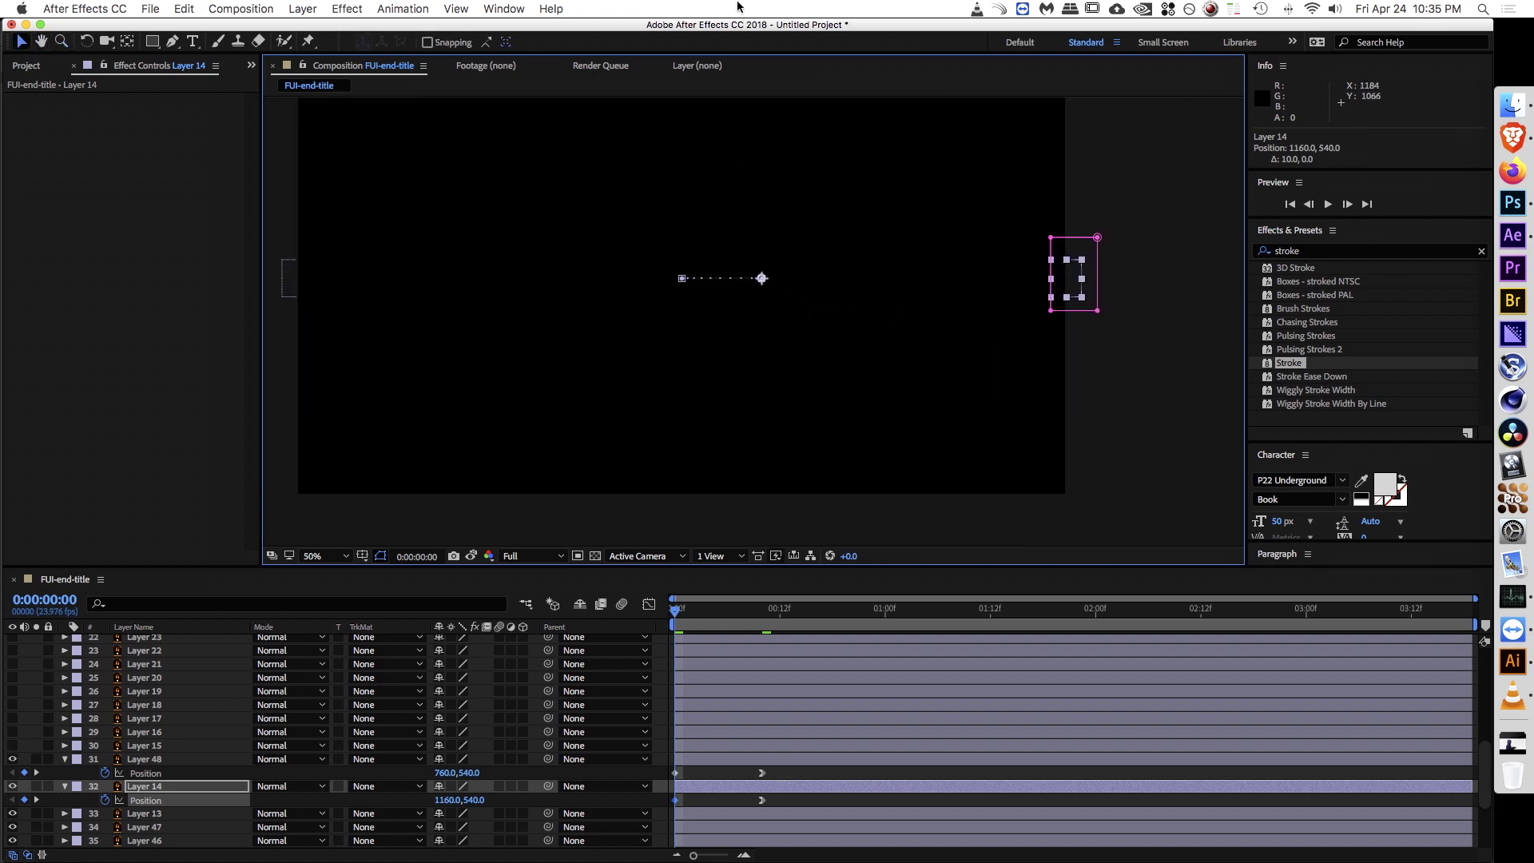
click(729, 765)
drag(684, 623, 749, 609)
drag(693, 338, 735, 346)
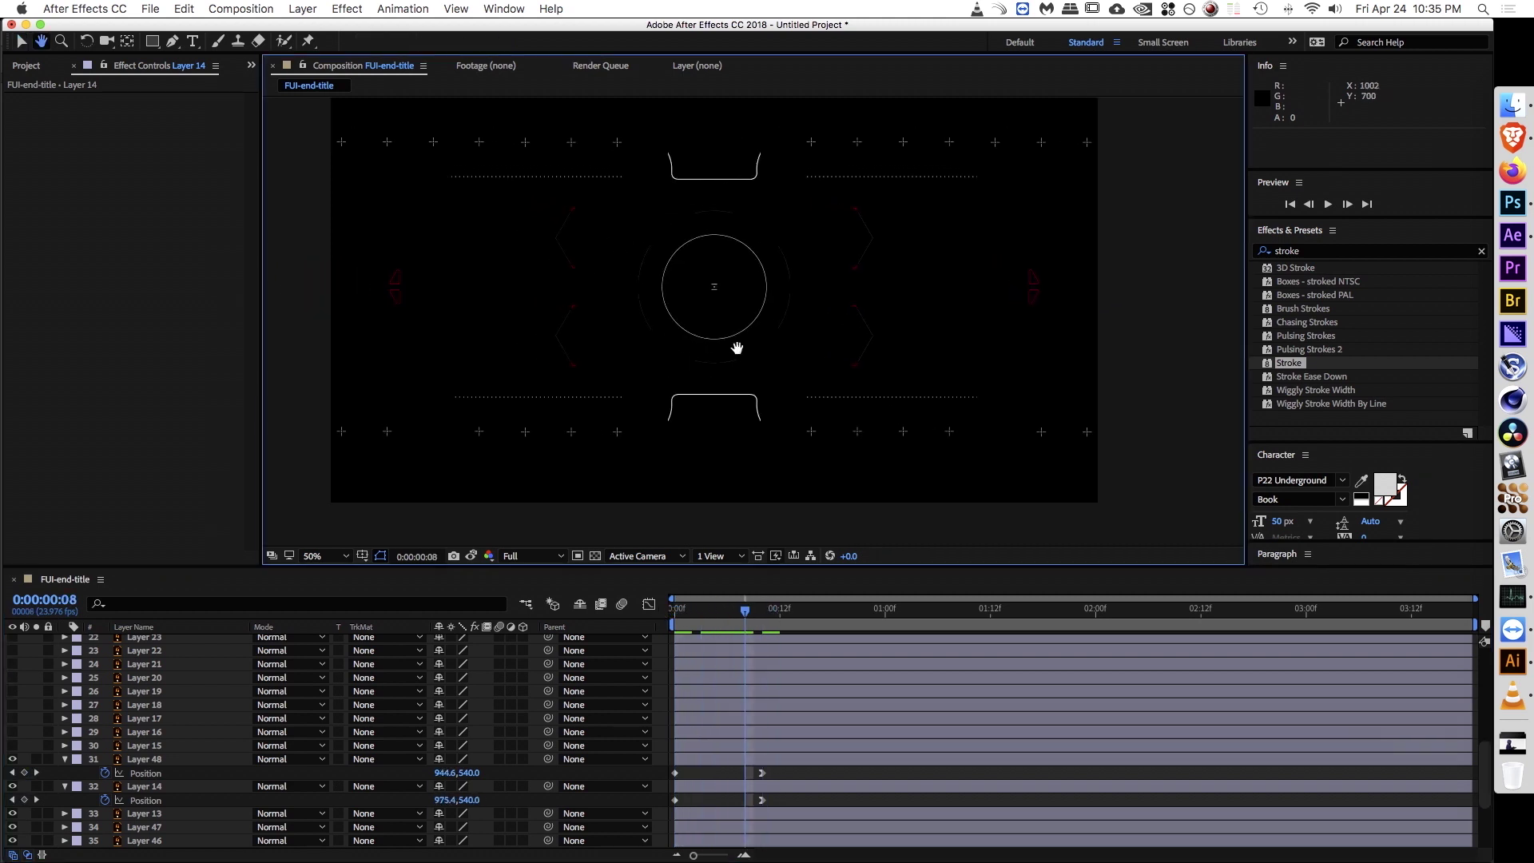
Step: Turn on the visibility of Layer 15 and inspect its outline in the composition
click(13, 744)
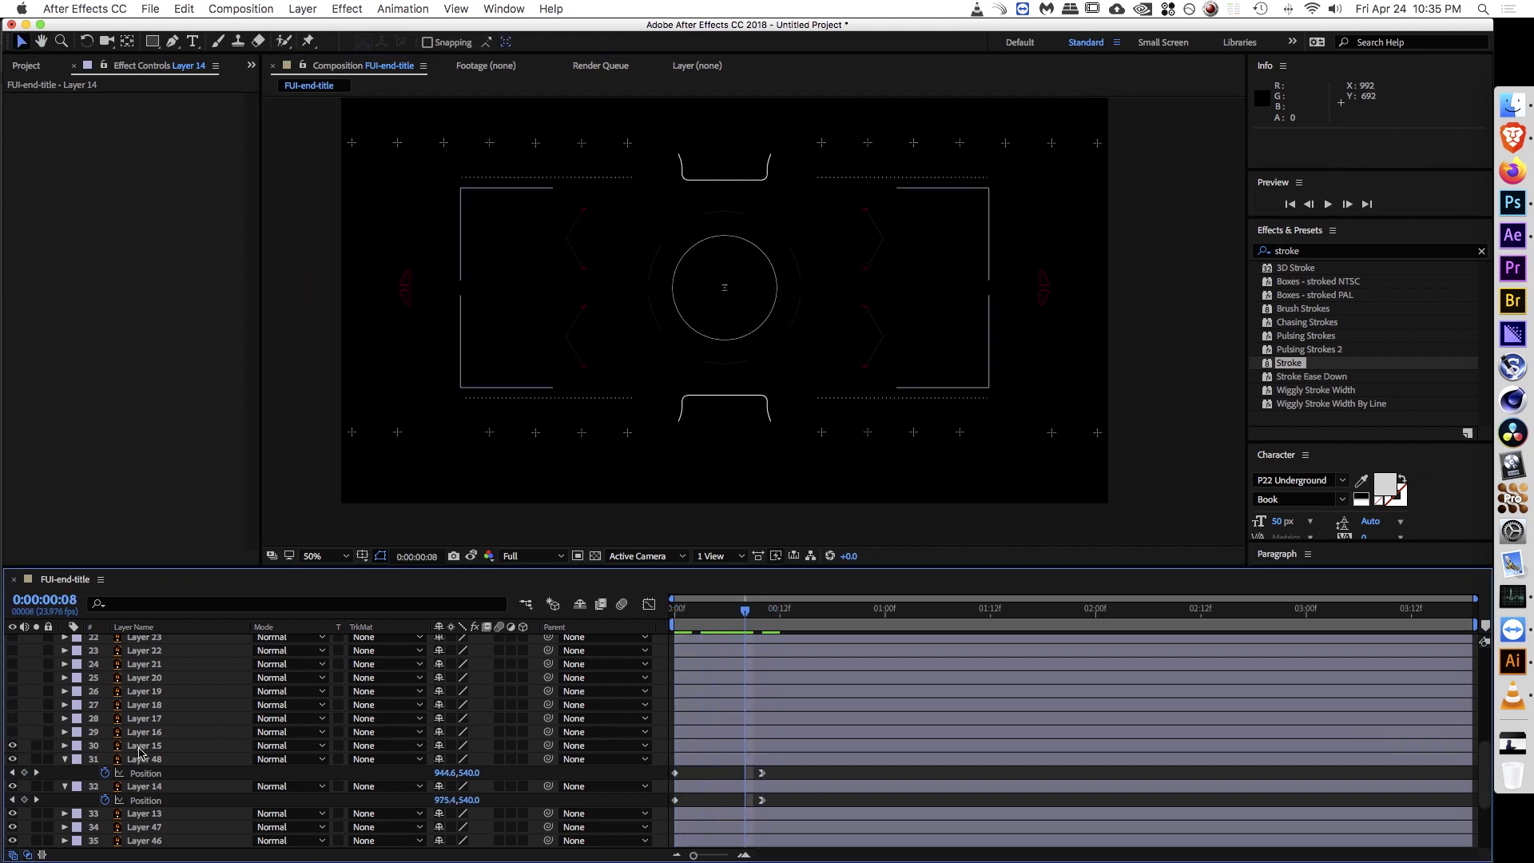
click(144, 744)
key(z)
click(612, 332)
drag(622, 327, 476, 408)
key(grave)
drag(799, 269, 690, 230)
key(grave)
drag(689, 411, 697, 370)
alt+click(722, 352)
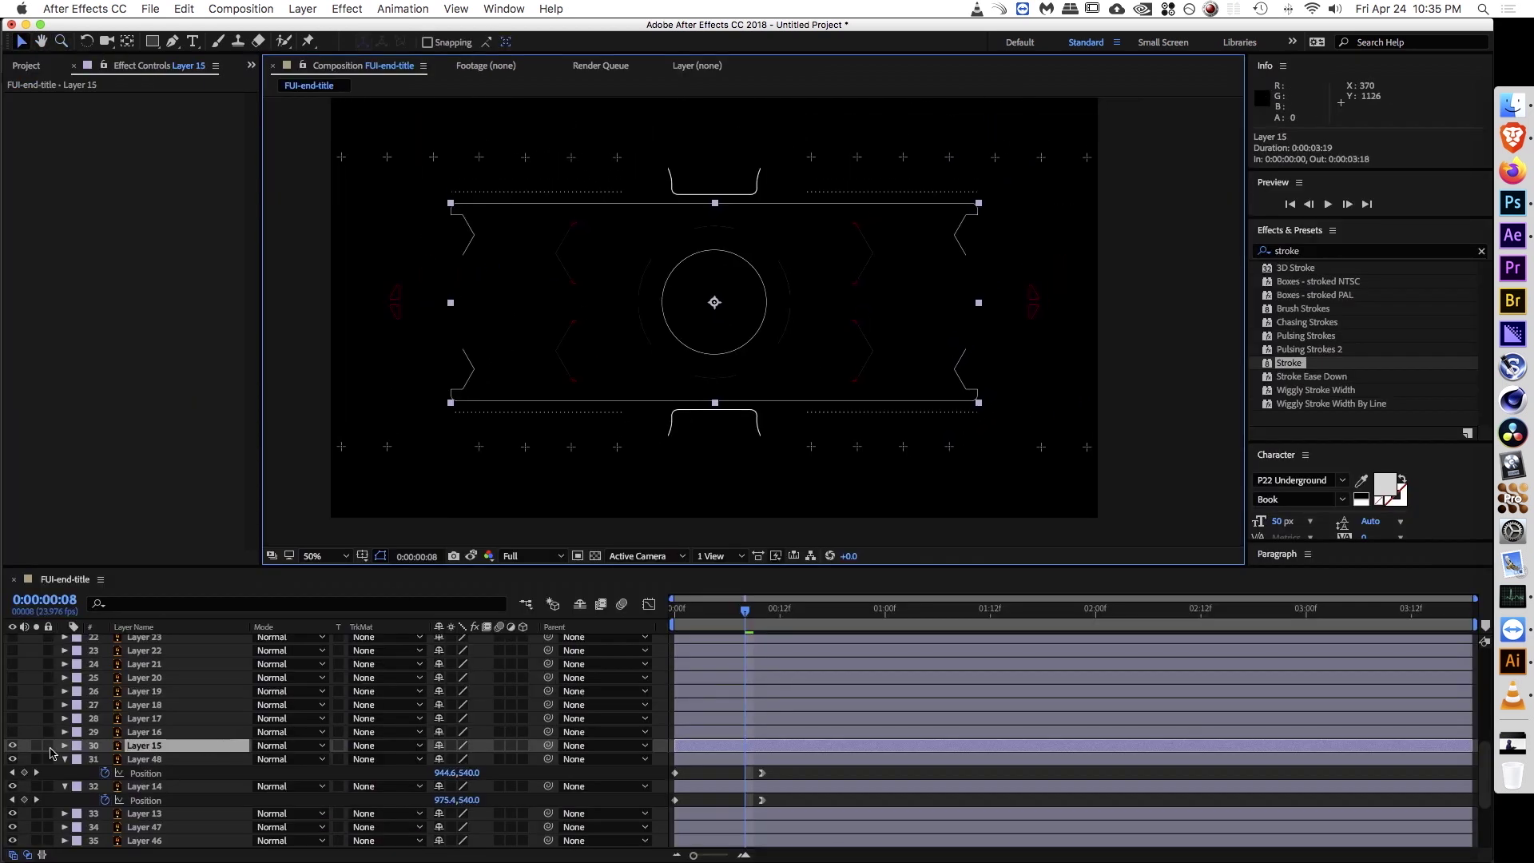
click(36, 746)
click(37, 745)
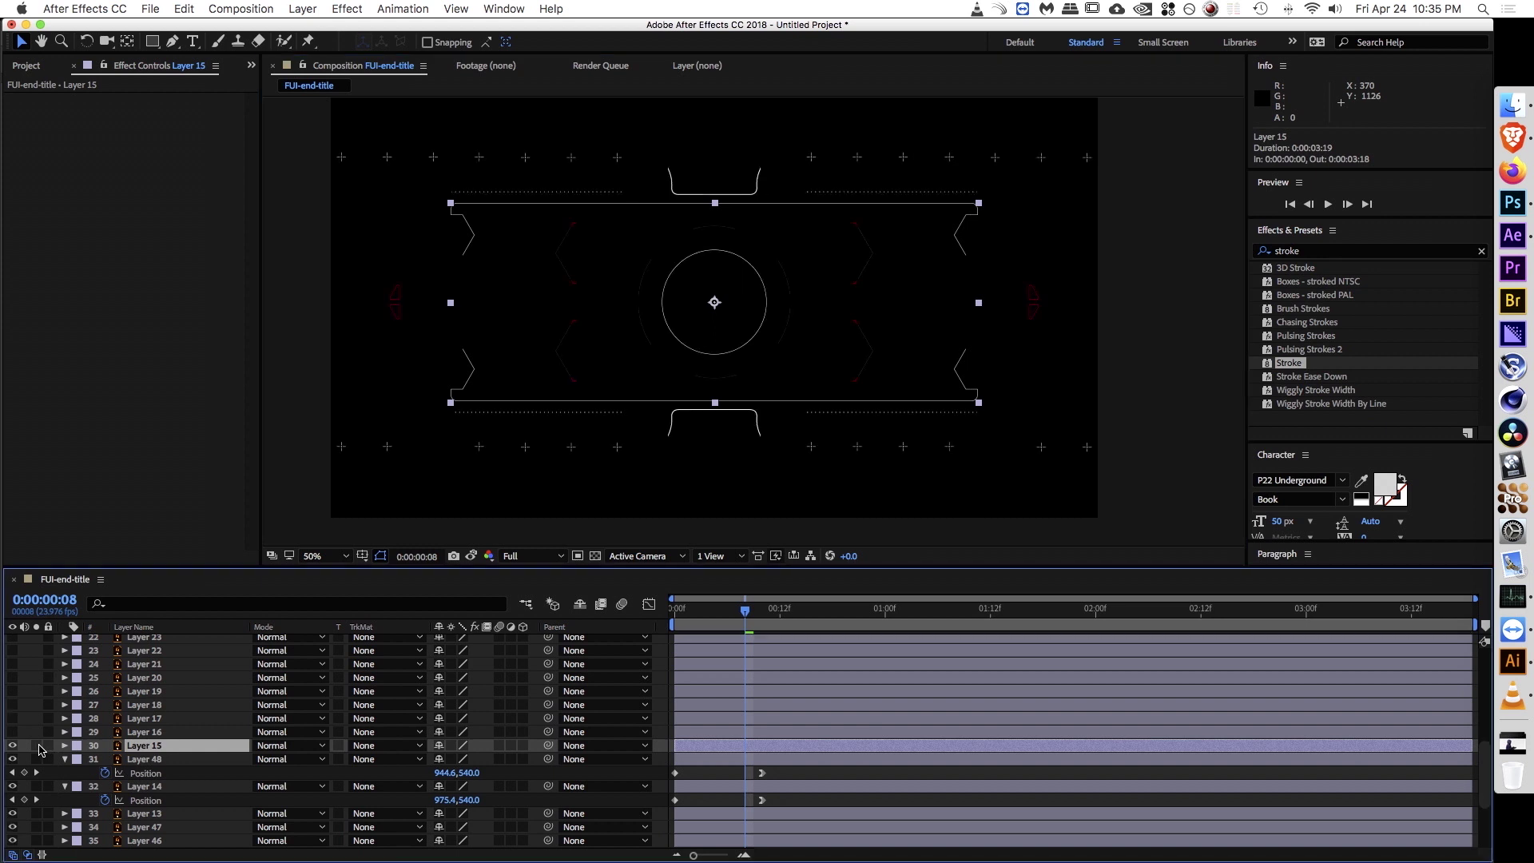
Step: Collapse the revealed keyframed properties of all layers in the timeline
click(725, 774)
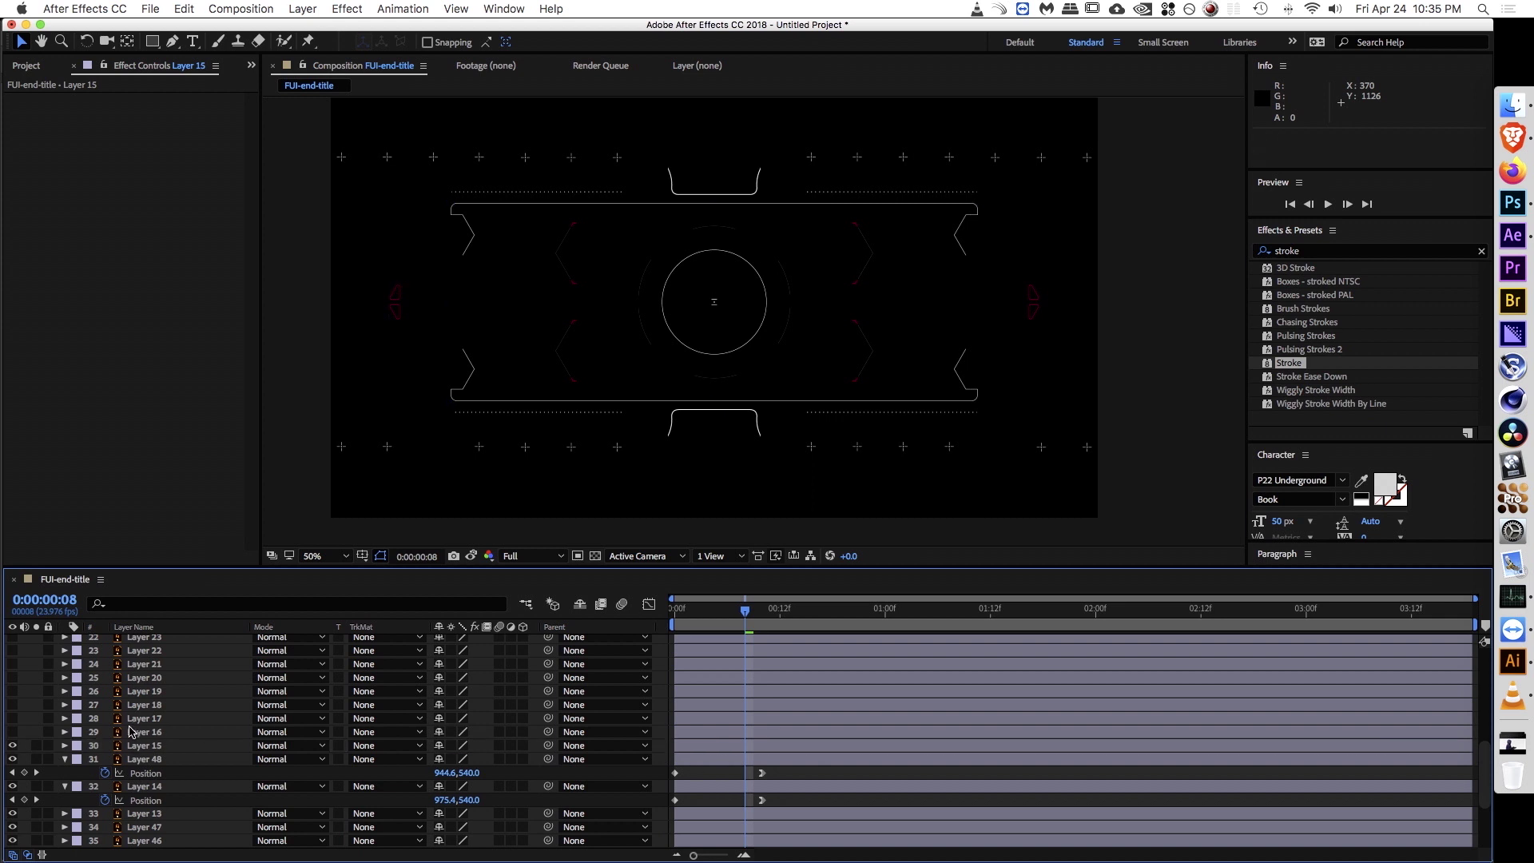
key(super+a)
key(u)
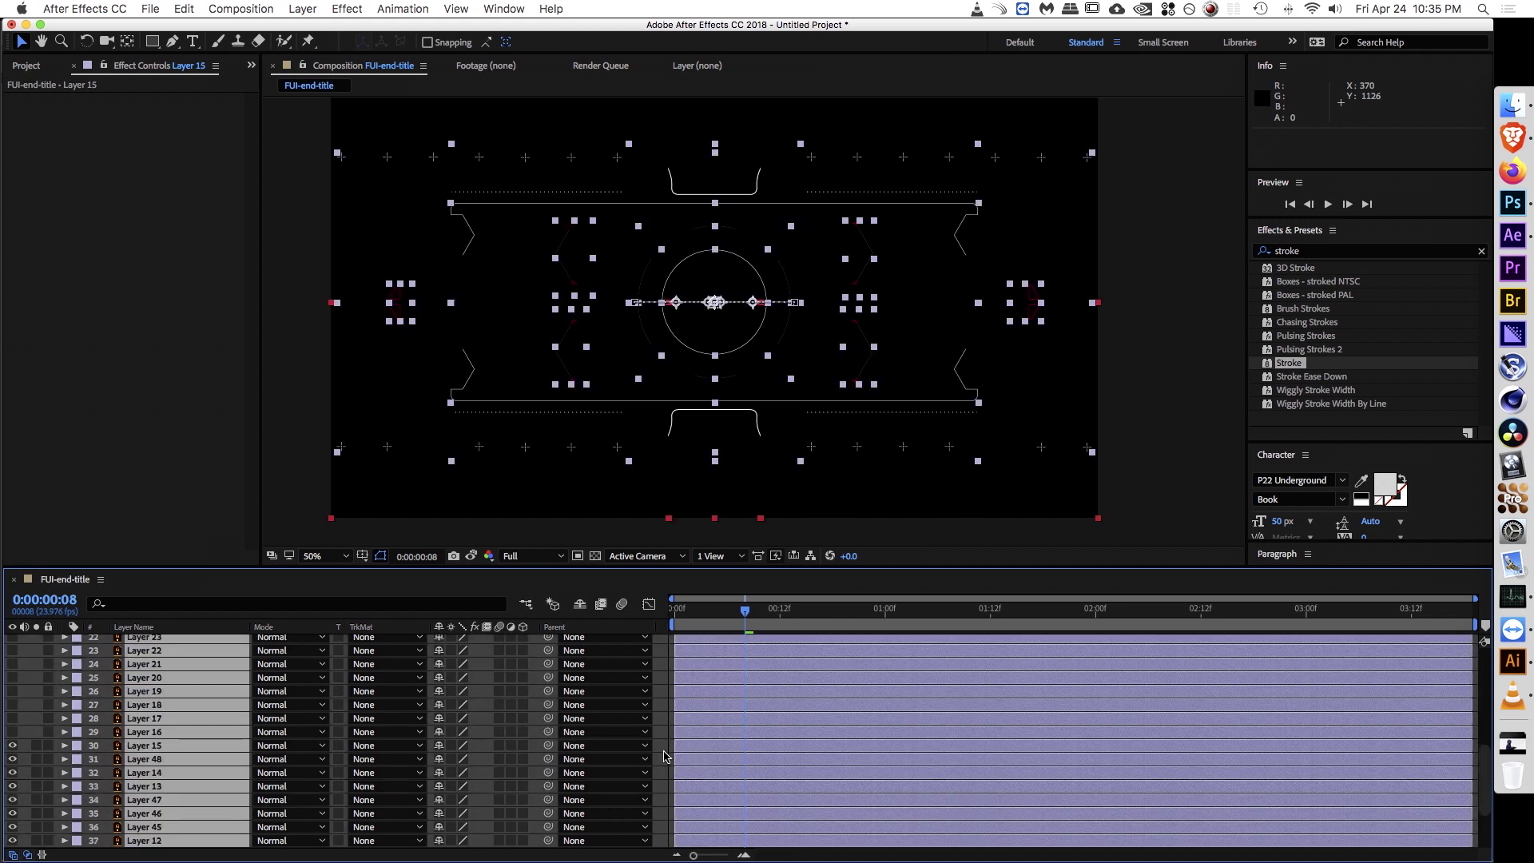
click(667, 755)
Step: Create a comp-size red solid named stroke directly above Layer 15
click(152, 744)
key(super+y)
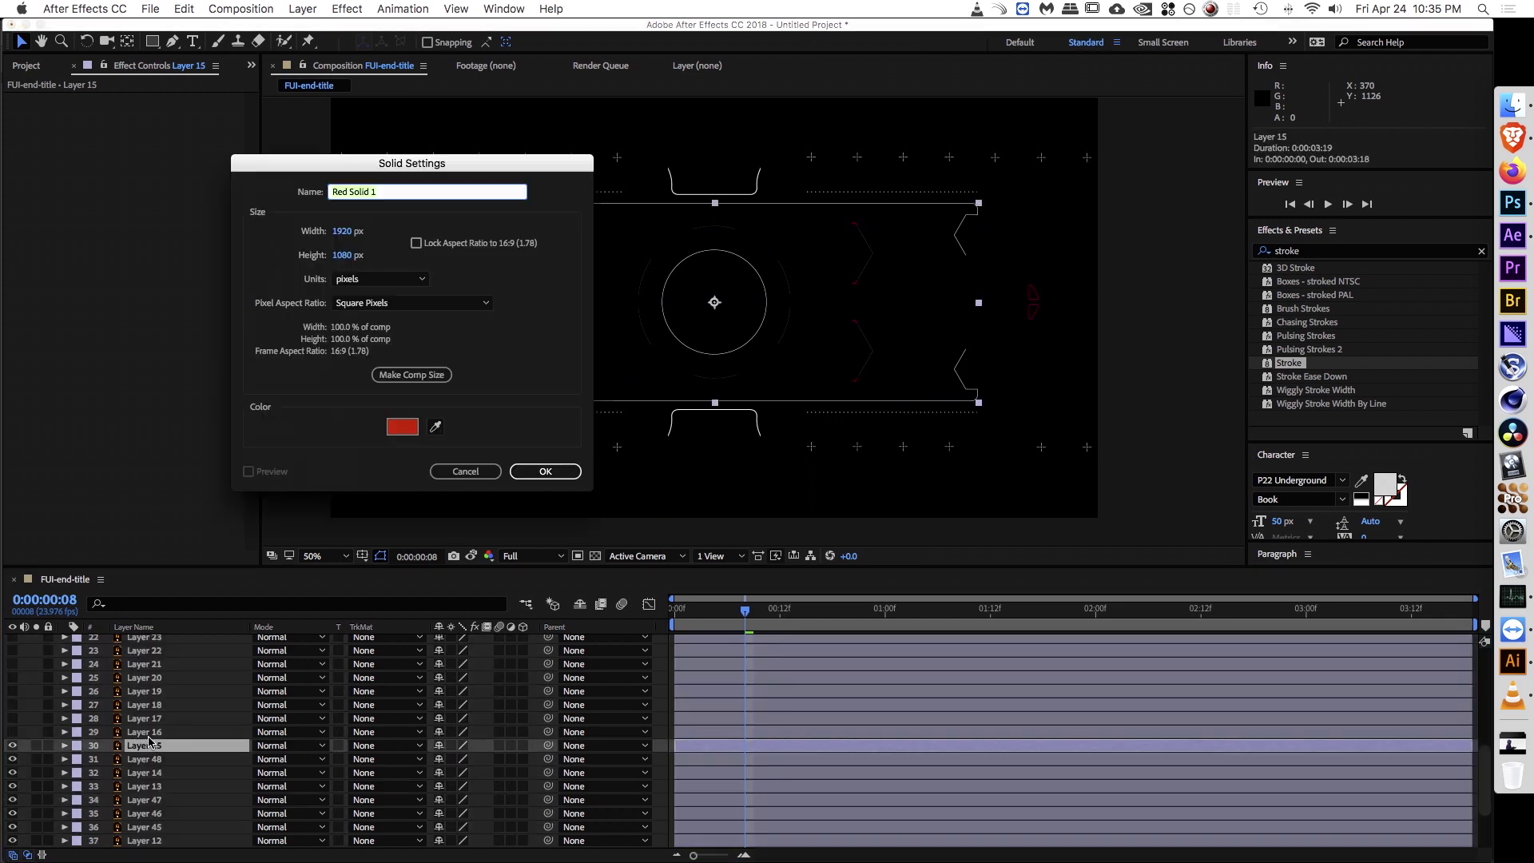
text(stroke)
key(Return)
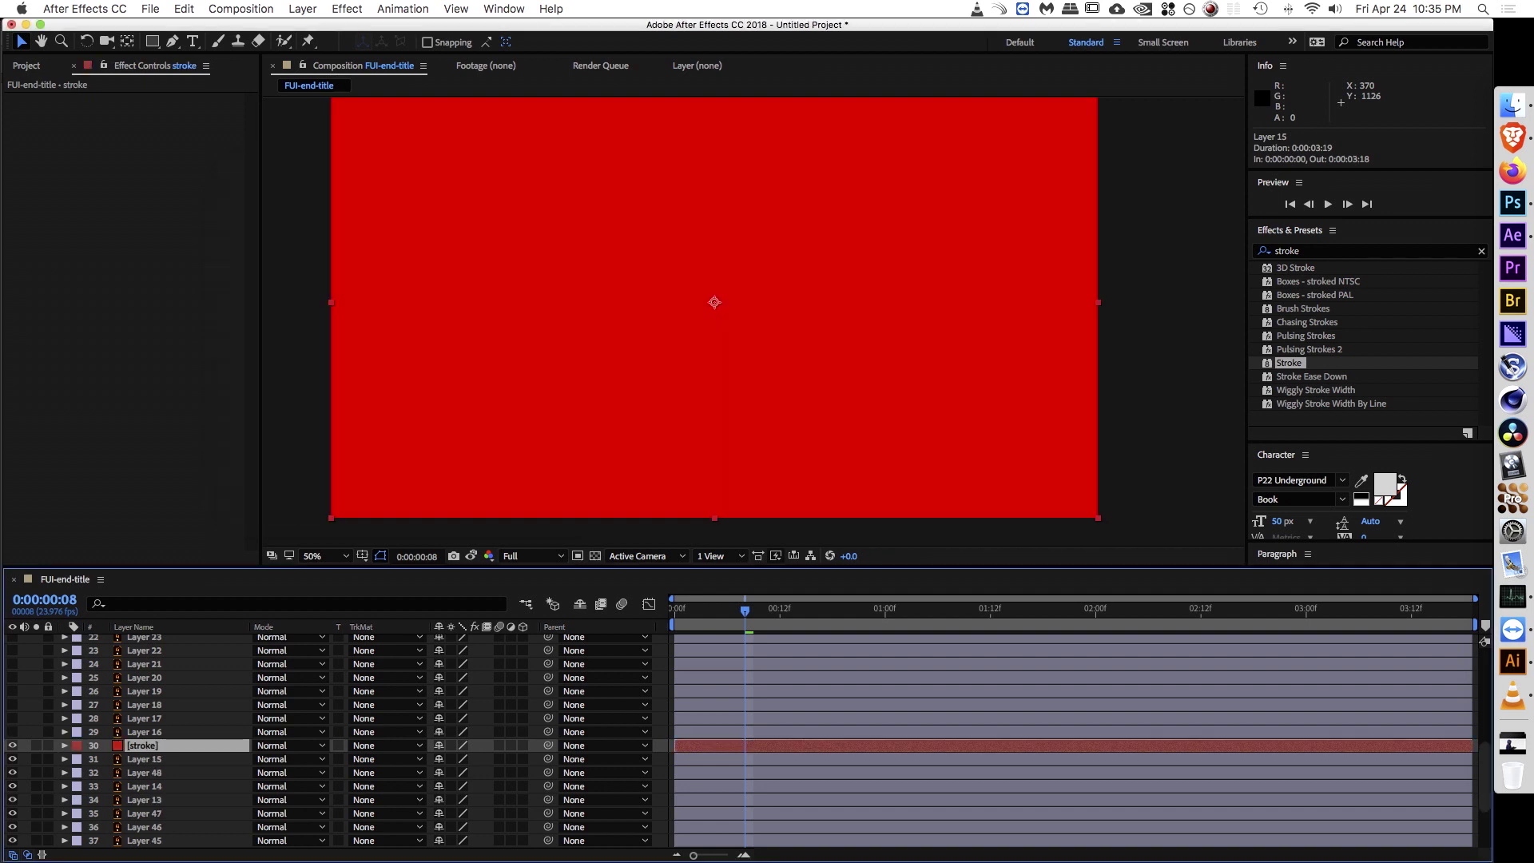
Step: Apply the Stroke effect to the stroke solid with Paint Style On Transparent and All Masks enabled
click(1290, 364)
double_click(1289, 365)
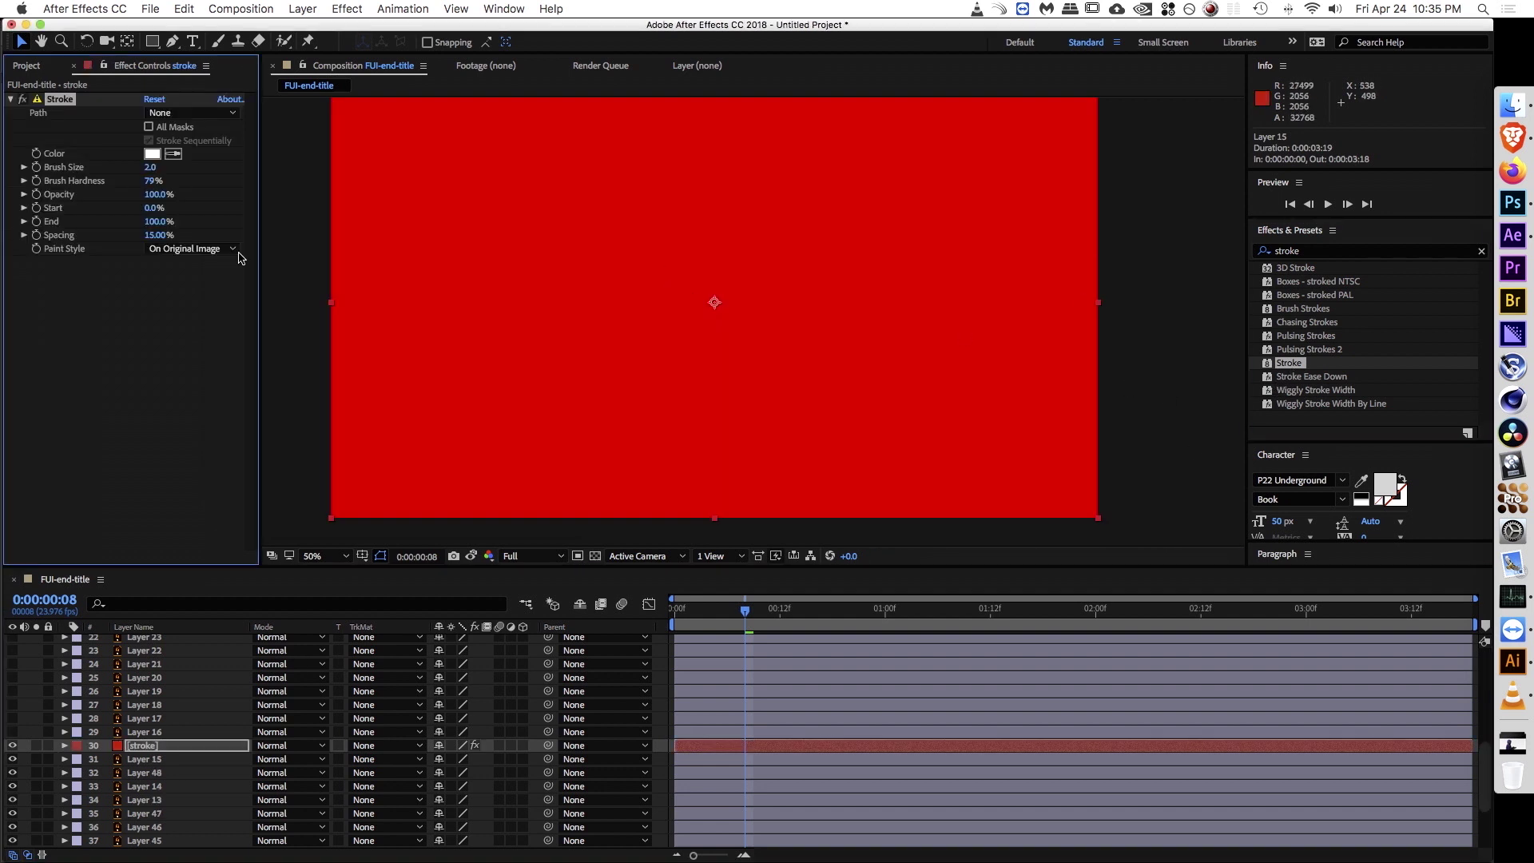
click(188, 249)
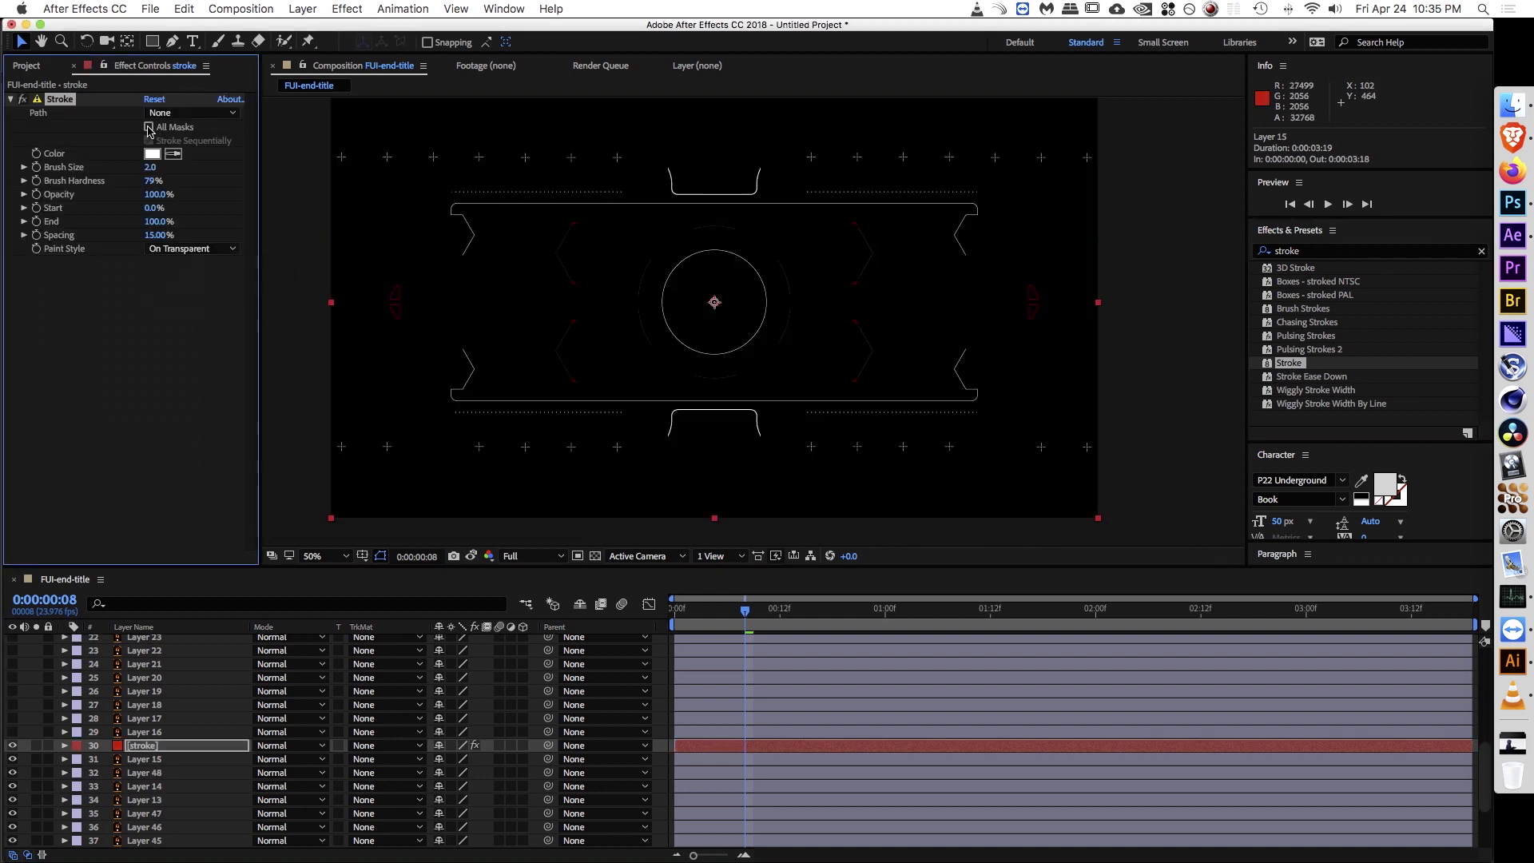
click(149, 127)
Step: Examine Layer 15's upper outline from its top centre to the end of the angled bracket at the right
key(z)
click(556, 213)
drag(801, 331, 552, 237)
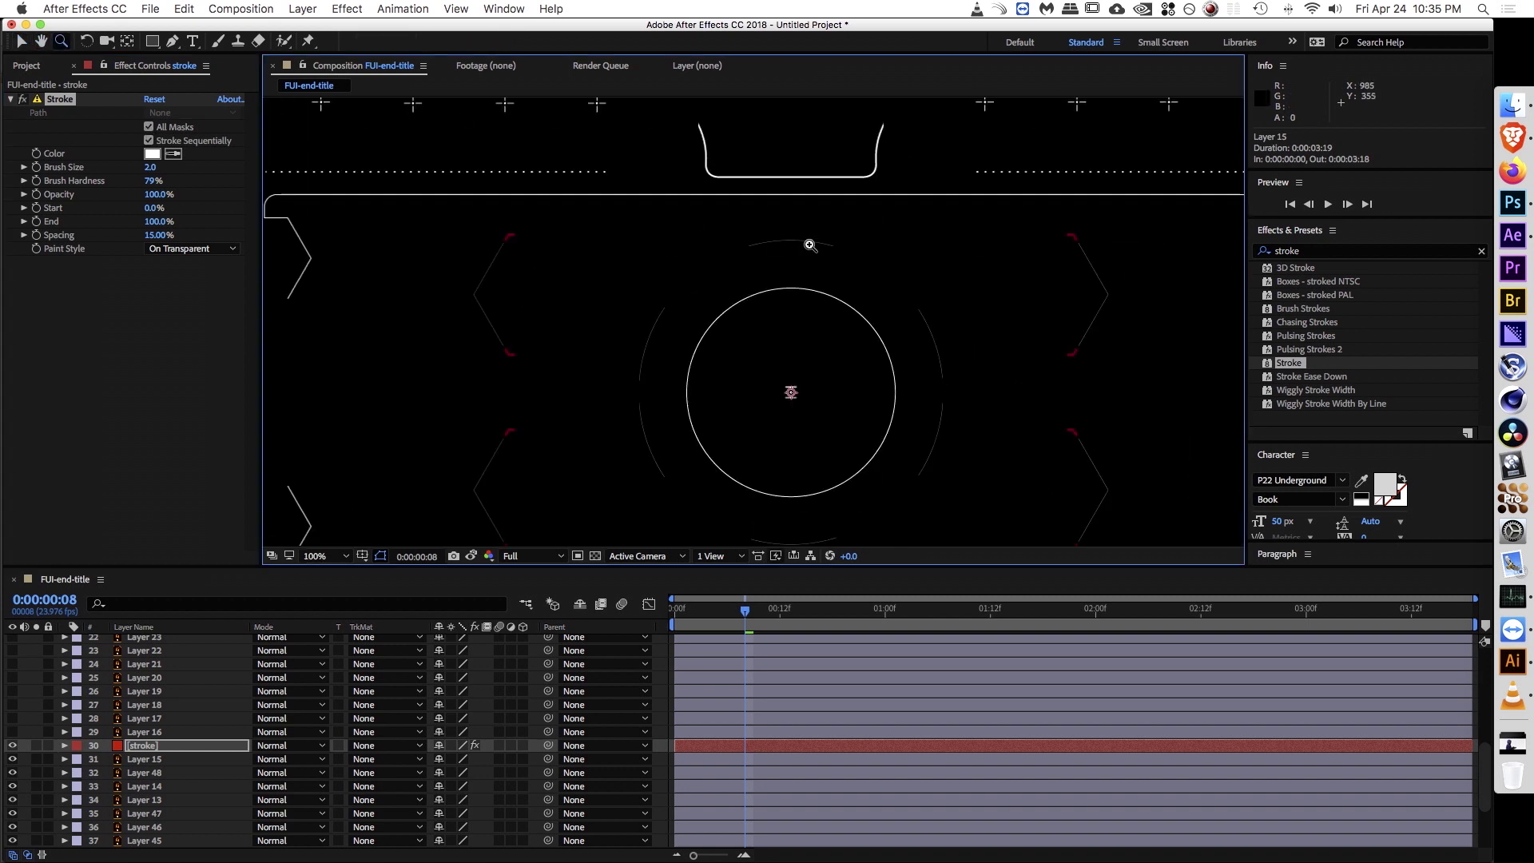
alt+click(817, 221)
drag(816, 222, 772, 189)
key(v)
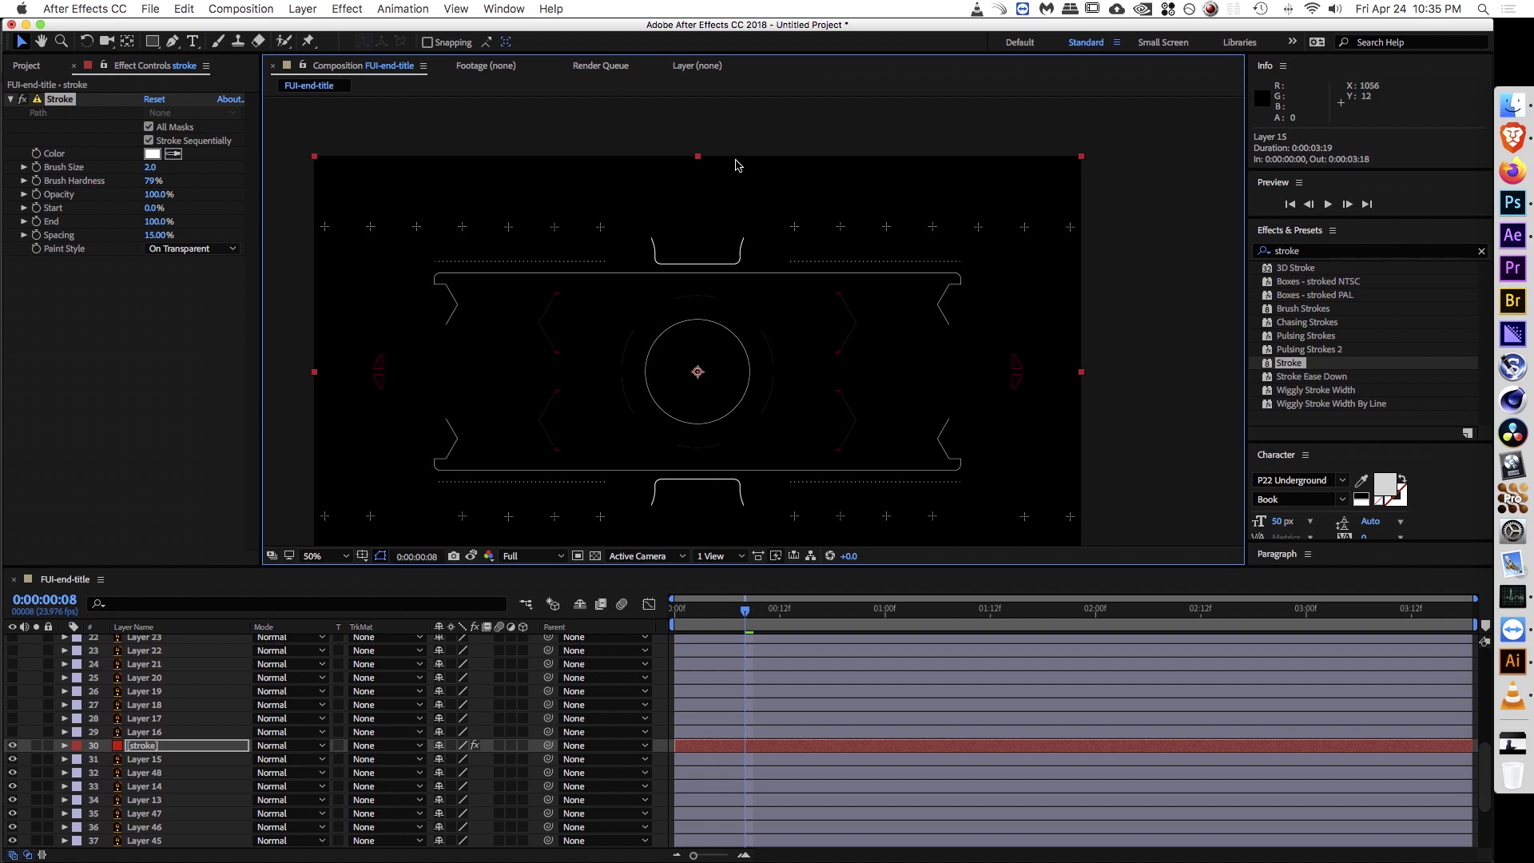
super+click(945, 308)
super+click(782, 289)
drag(669, 404, 705, 400)
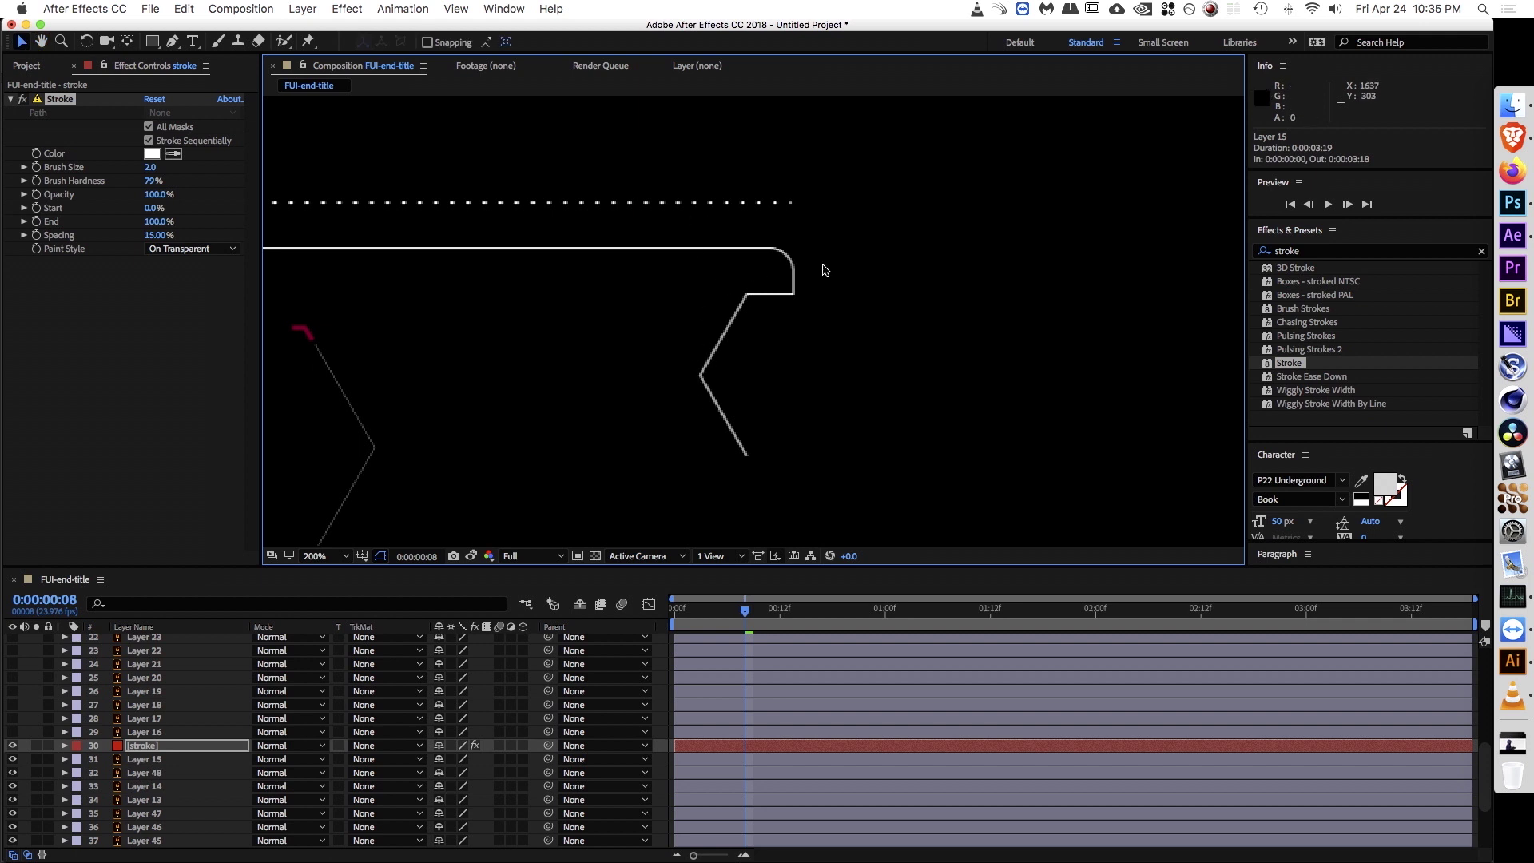
drag(604, 317, 886, 306)
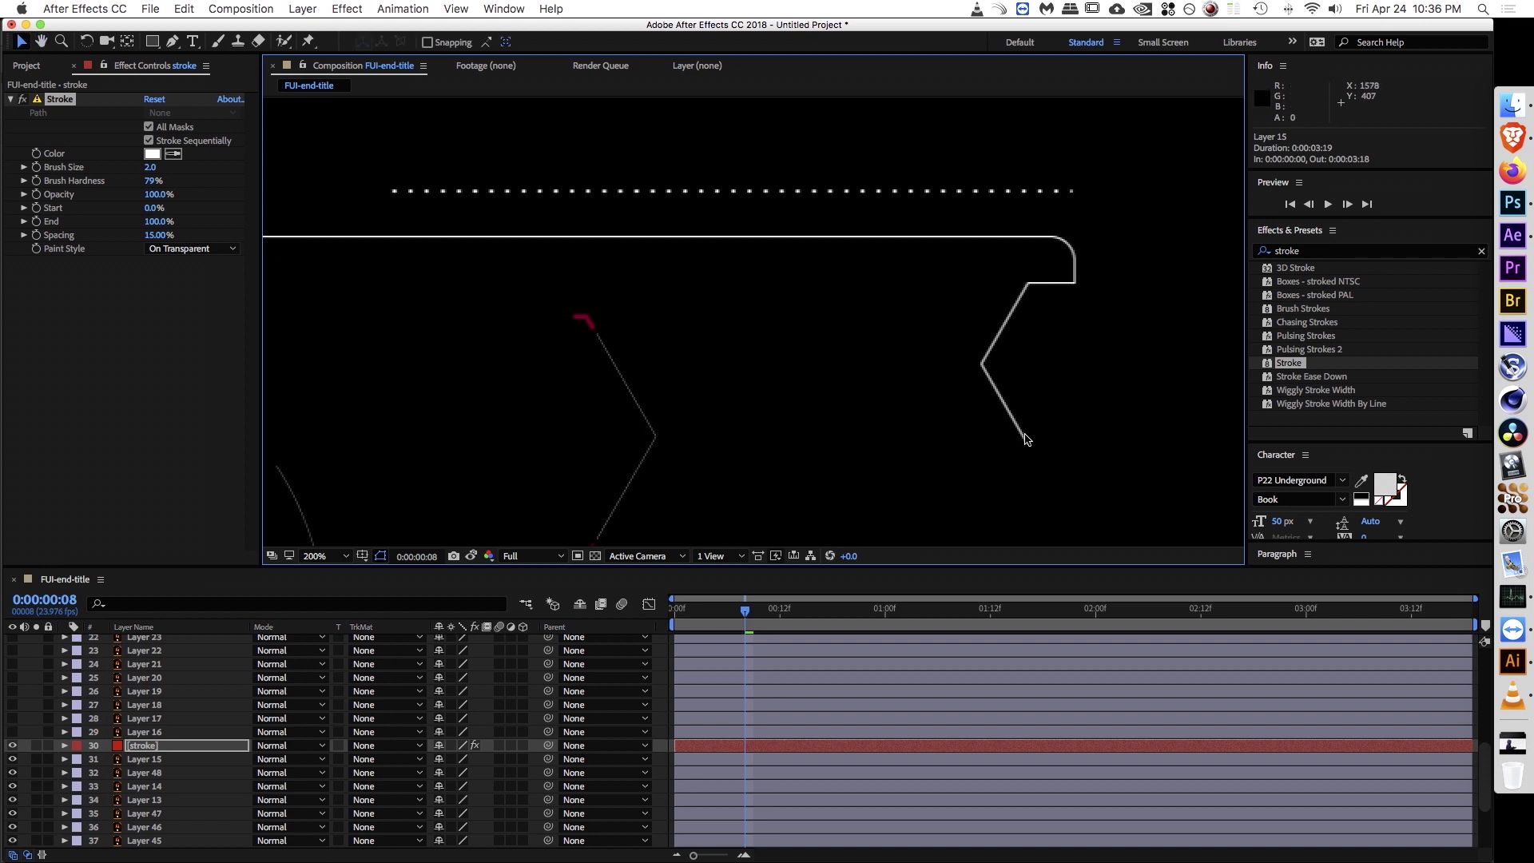
alt+super+click(577, 382)
drag(561, 370, 821, 348)
super+click(764, 233)
mouse_move(764, 233)
mouse_down()
mouse_move(774, 257)
mouse_move(771, 218)
mouse_up()
Step: Trace the right half of the upper outline with an open pen mask, using Brush Size 3.2 and Spacing 0% for the stroke
key(Return)
key(g)
click(728, 298)
drag(904, 310, 326, 293)
click(1154, 282)
super+click(1157, 280)
drag(831, 351, 883, 215)
click(882, 228)
click(883, 278)
click(790, 278)
Step: Trace the left half of the upper outline with a second open mask, from the top centre around the corner to the bracket's end
key(grave)
drag(240, 270, 979, 220)
key(grave)
click(910, 302)
click(394, 302)
drag(394, 319, 1055, 275)
click(555, 256)
super+click(551, 280)
drag(725, 267, 703, 282)
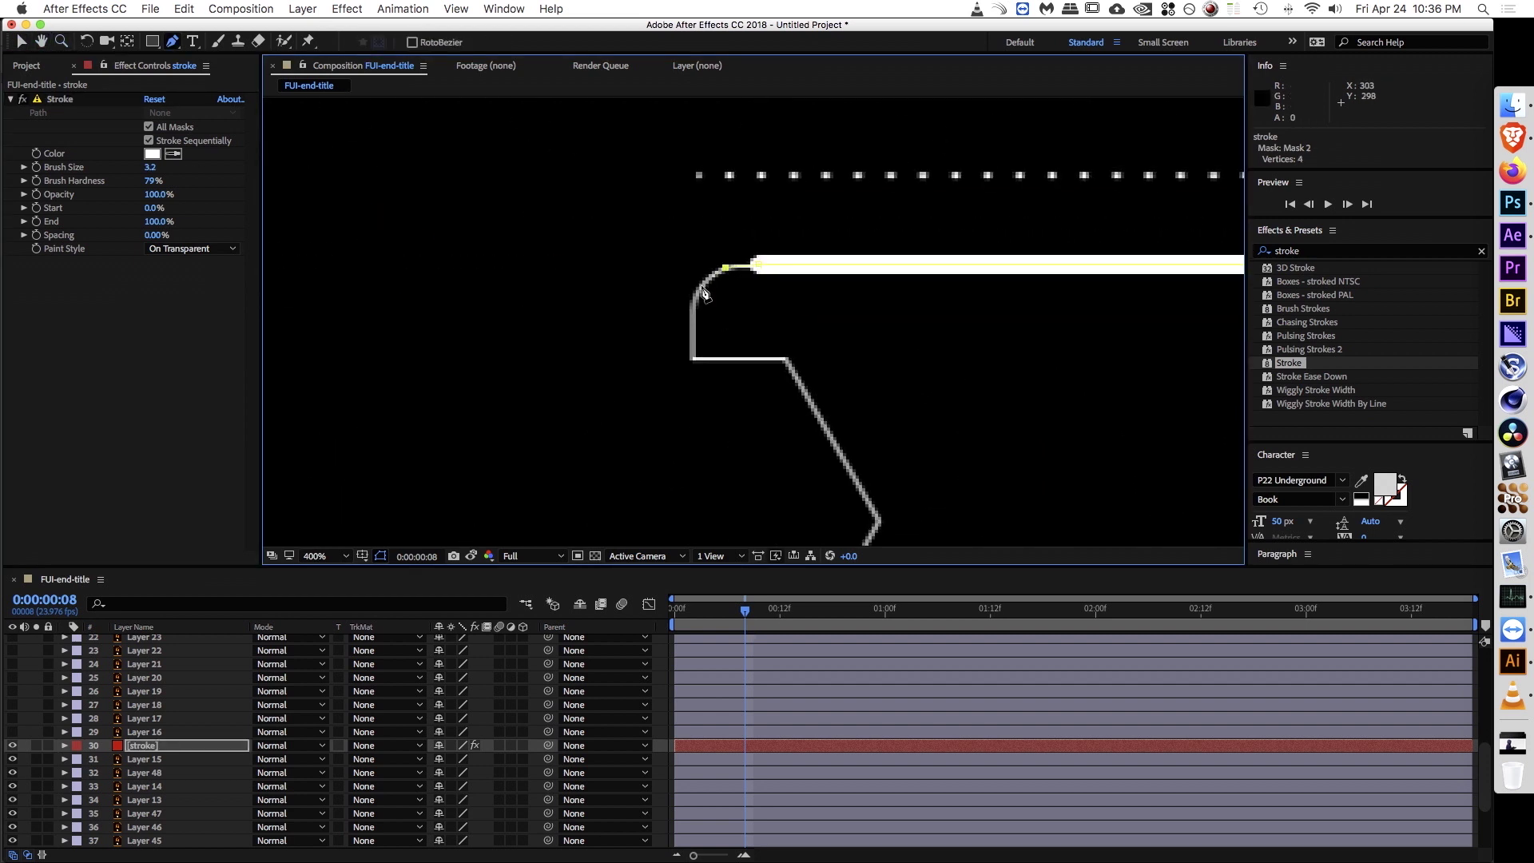
click(787, 359)
drag(874, 515, 779, 274)
click(780, 277)
click(691, 441)
drag(1182, 435, 343, 207)
click(807, 200)
Step: Turn off Stroke Sequentially and test the stroke's End value, leaving it at 100%
key(v)
click(149, 140)
scroll(761, 267, down, 2)
click(137, 235)
mouse_move(158, 222)
mouse_down()
mouse_move(60, 242)
mouse_move(122, 234)
mouse_up()
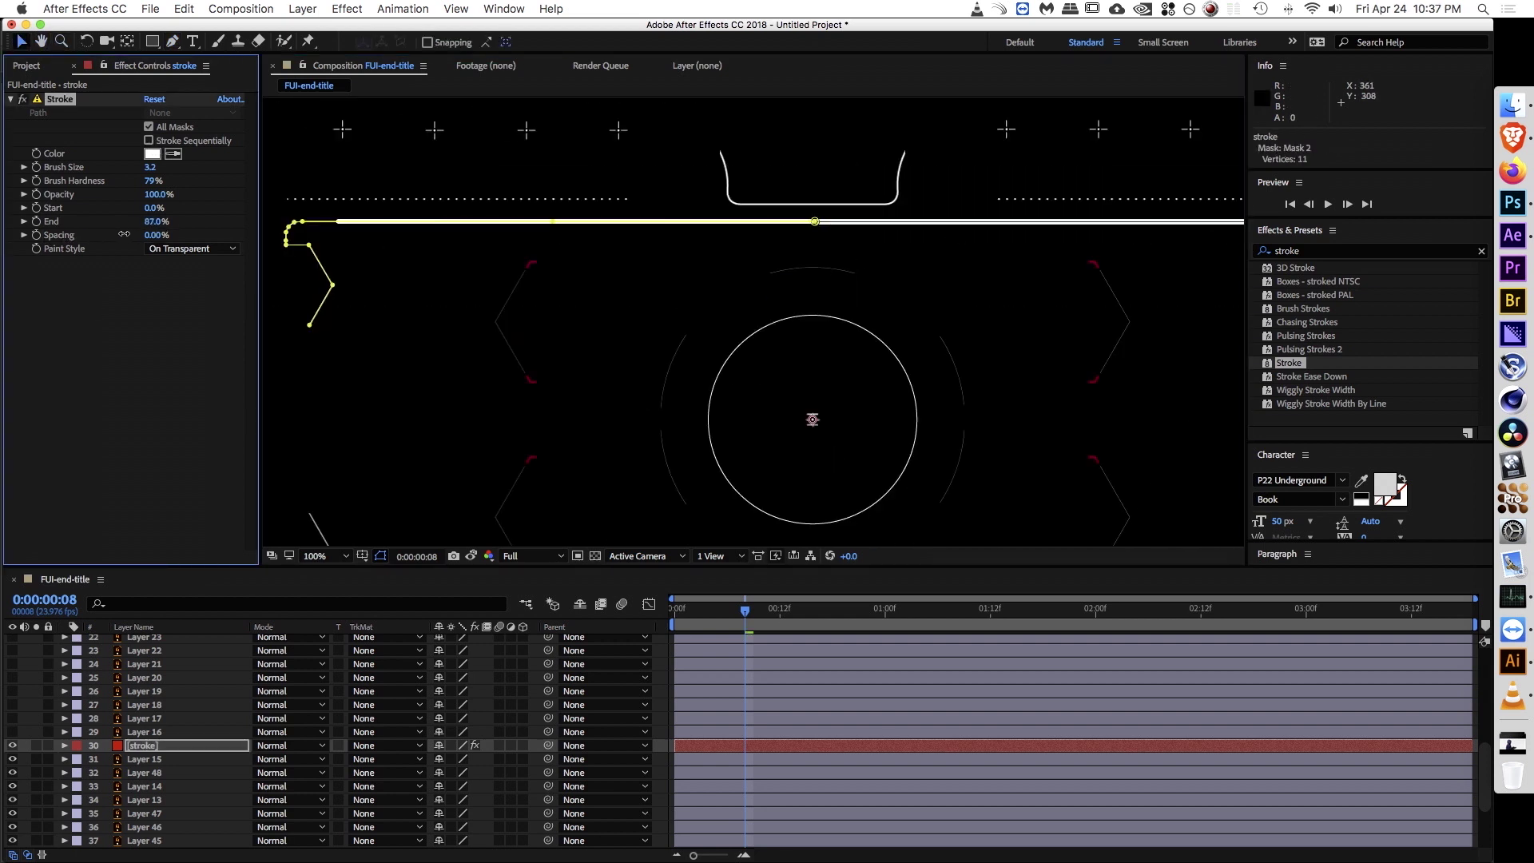
key(grave)
key(grave)
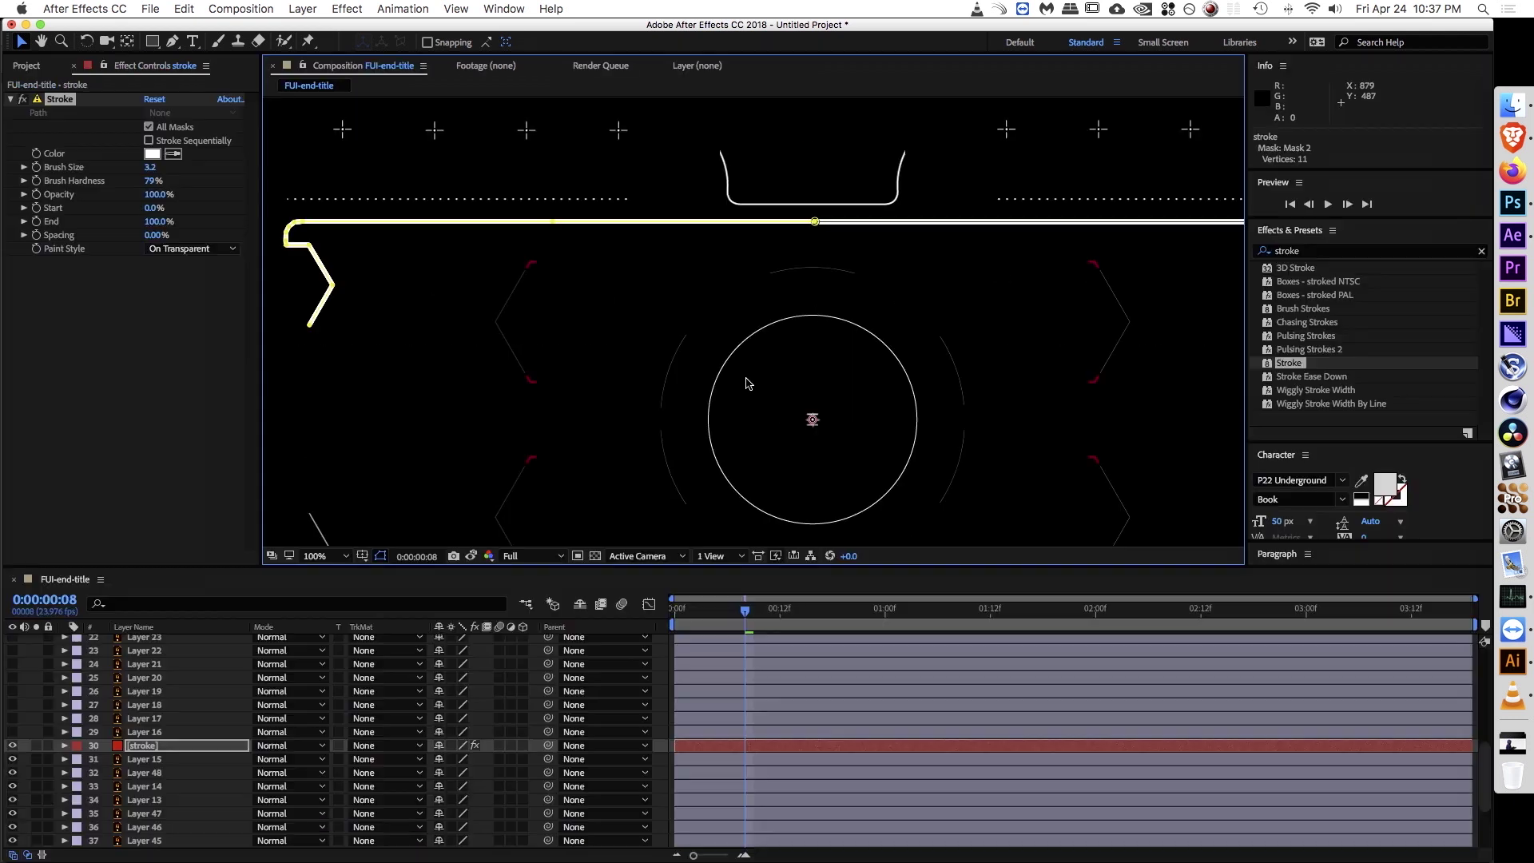
Step: Set Layer 15's track matte to Alpha Matte using the stroke solid
click(154, 764)
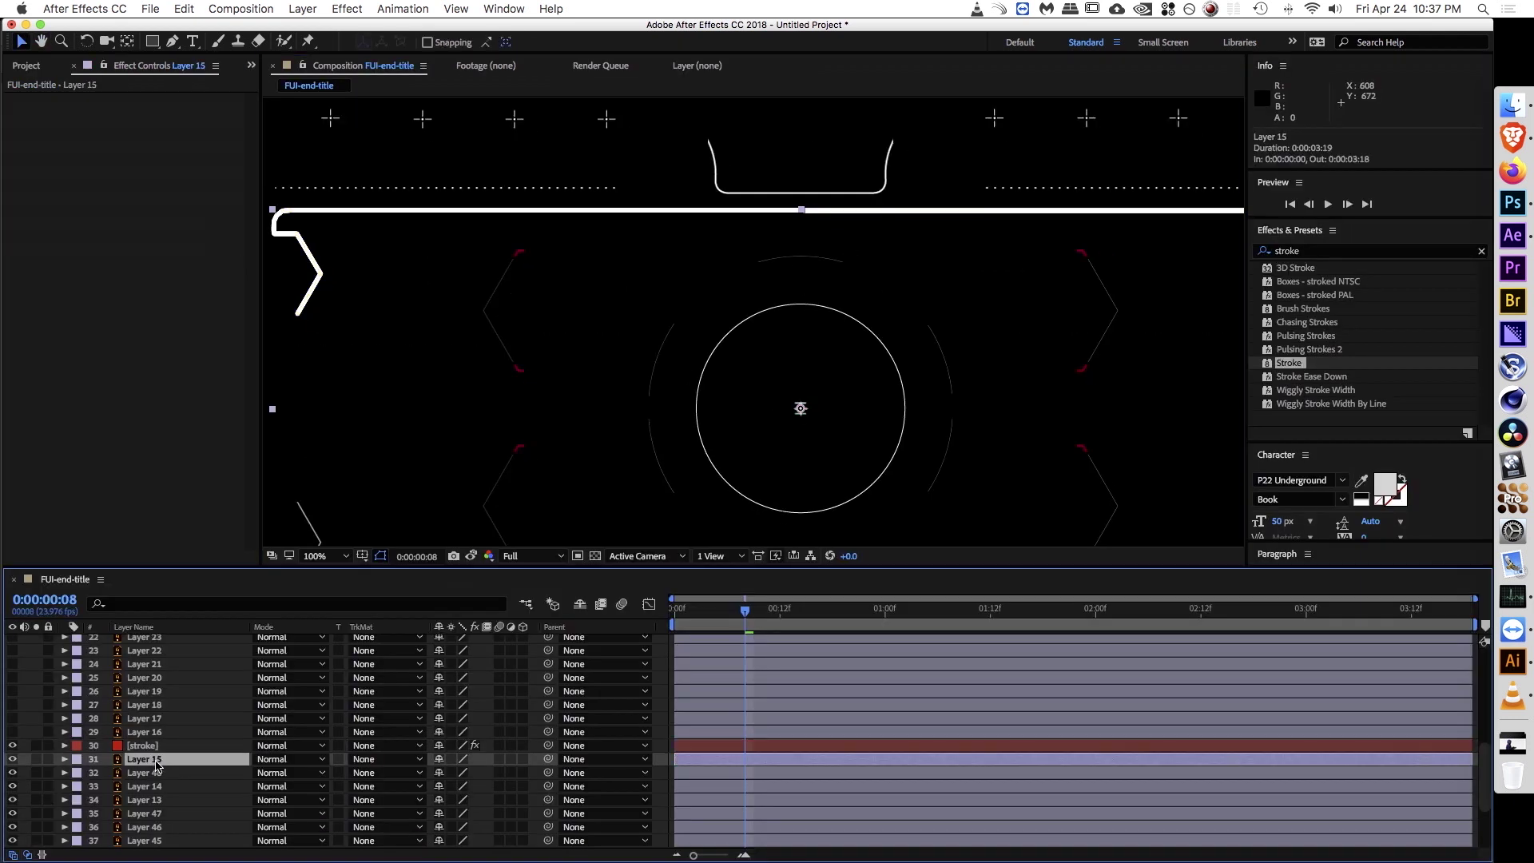
click(384, 768)
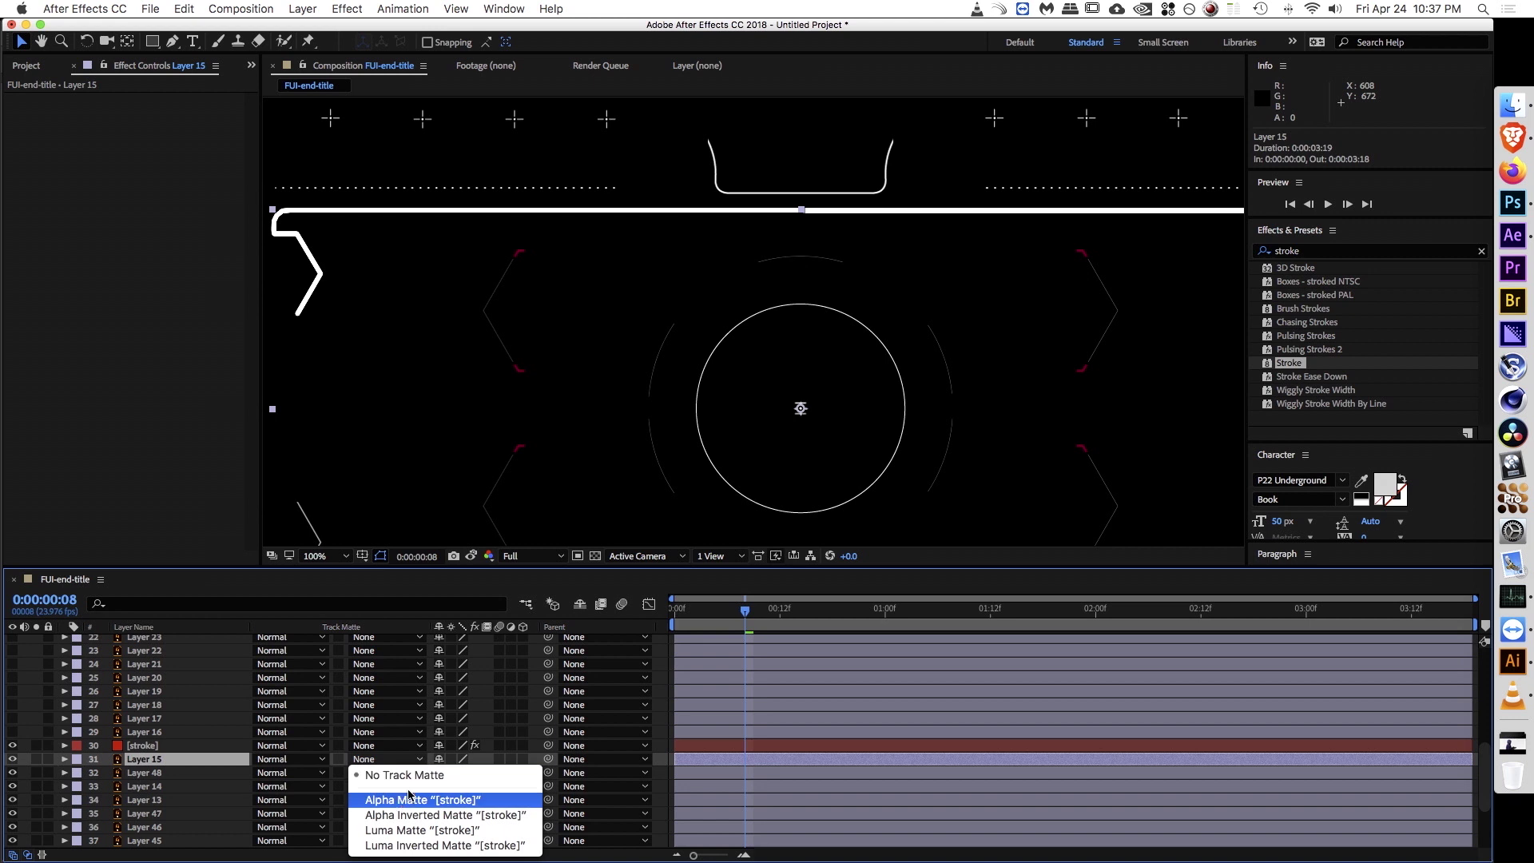
click(384, 788)
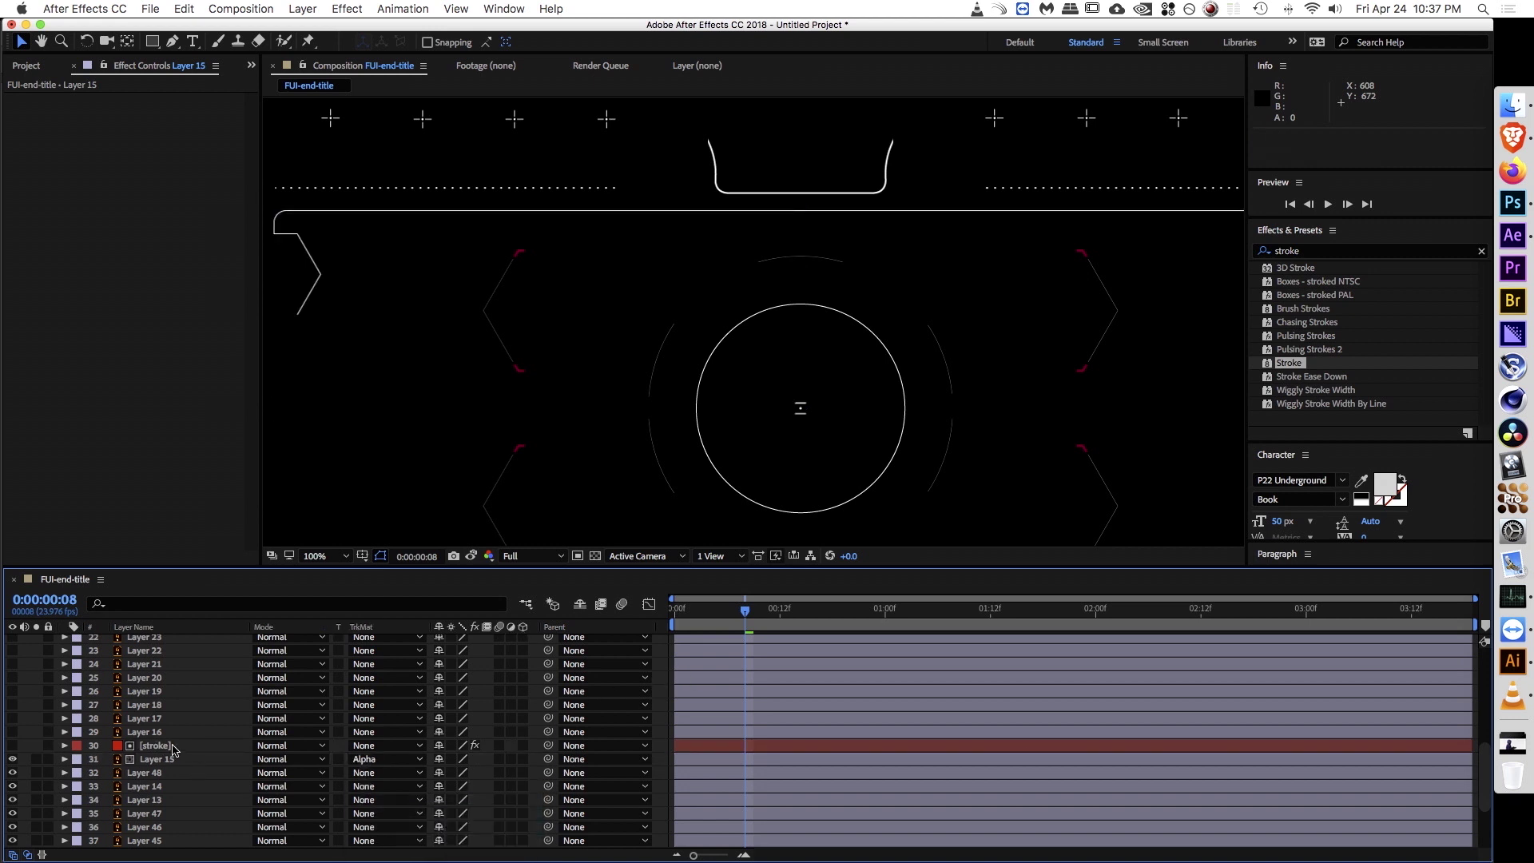
Step: Vary the stroke's End value to preview the matted reveal of the upper outline, returning it to 100%
click(156, 745)
mouse_move(154, 226)
mouse_down()
mouse_move(69, 237)
mouse_move(133, 227)
mouse_up()
scroll(537, 266, down, 1)
drag(536, 266, 560, 243)
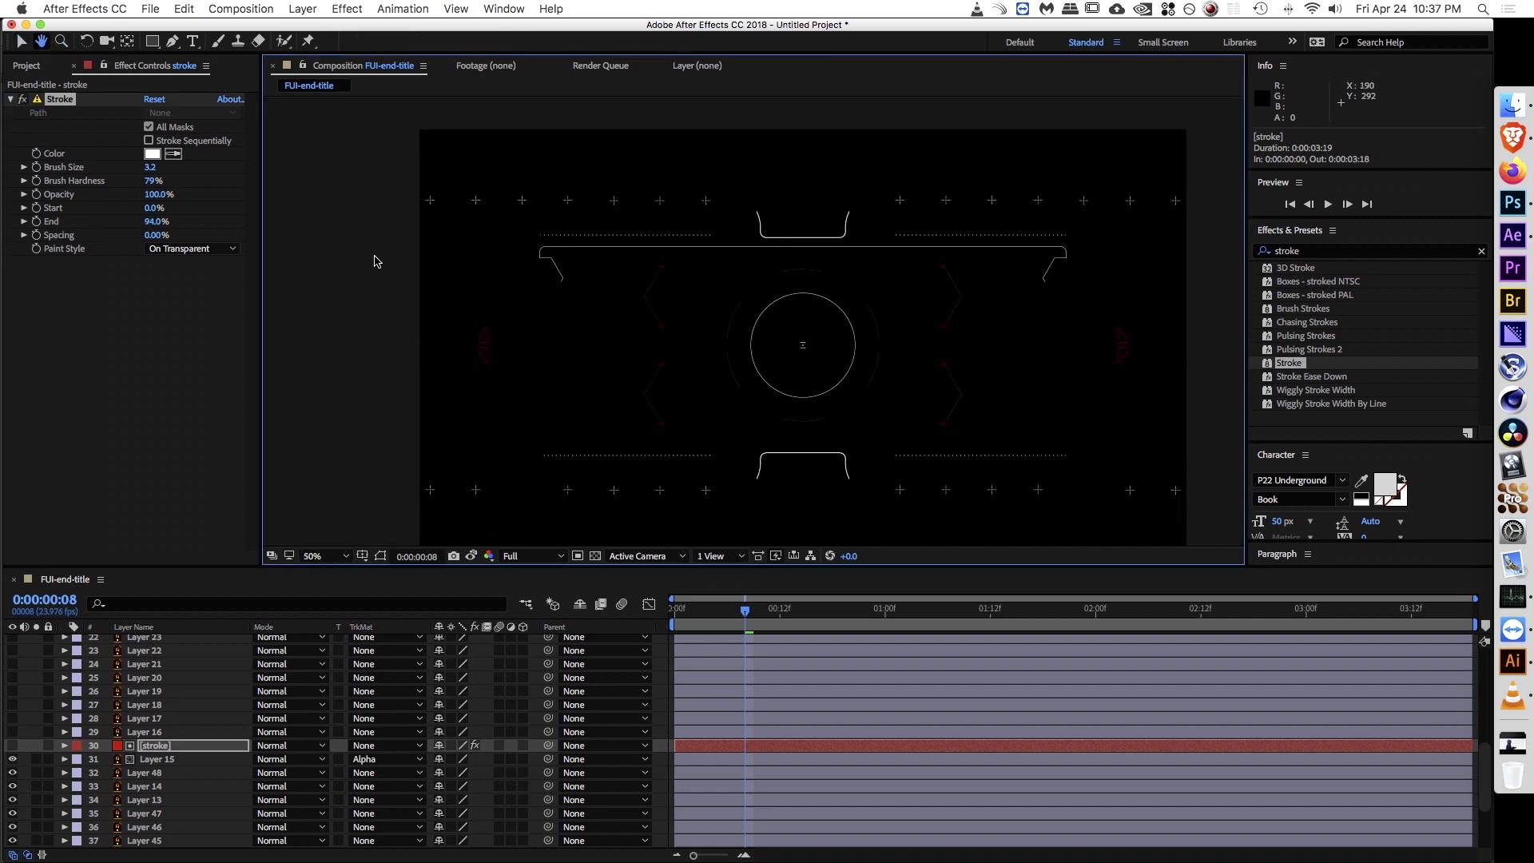
key(v)
click(375, 260)
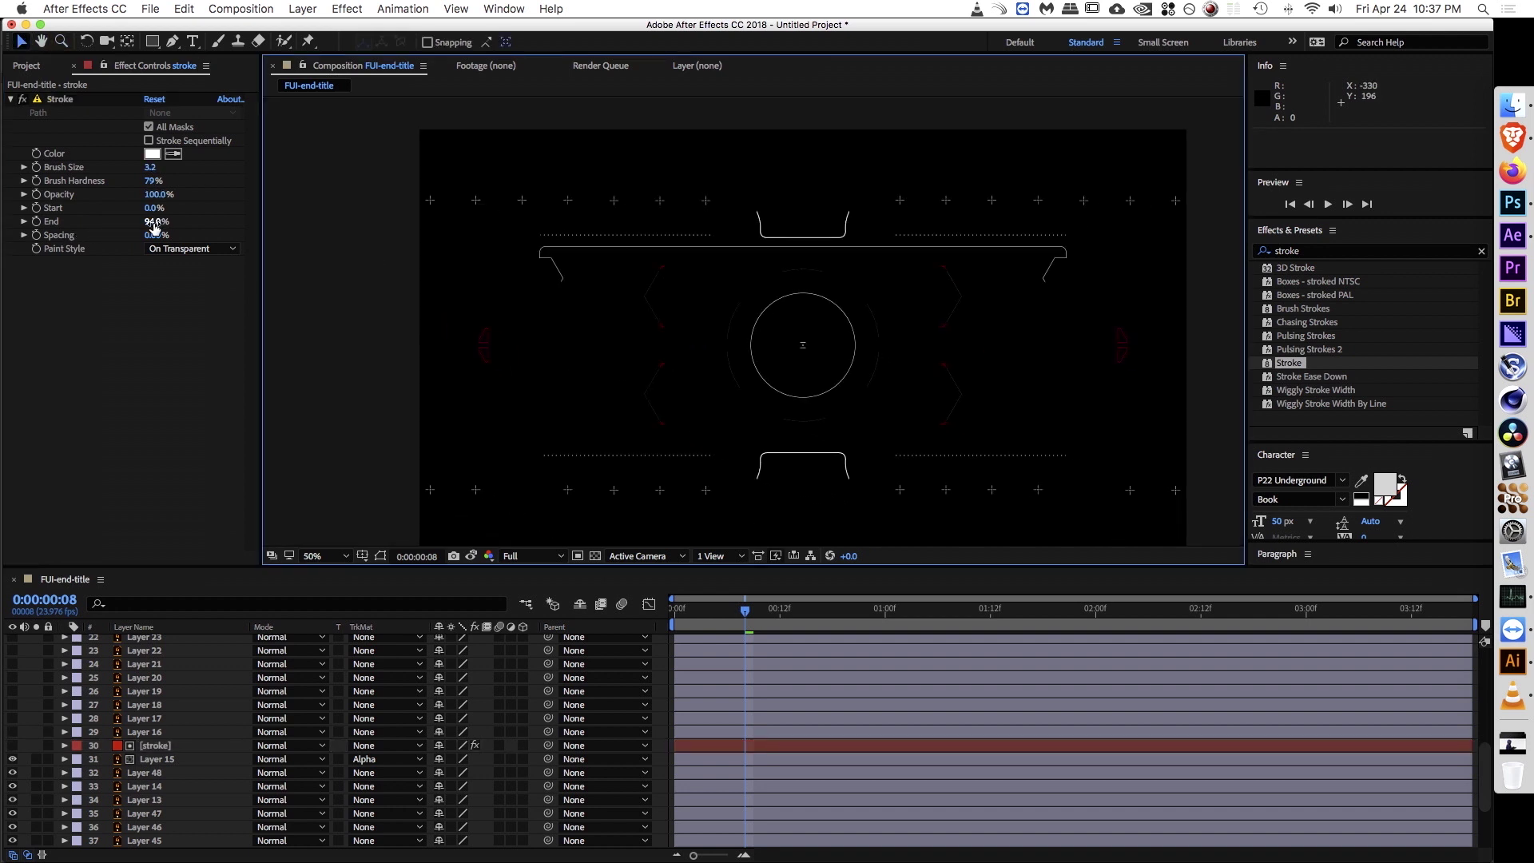
drag(155, 227, 130, 227)
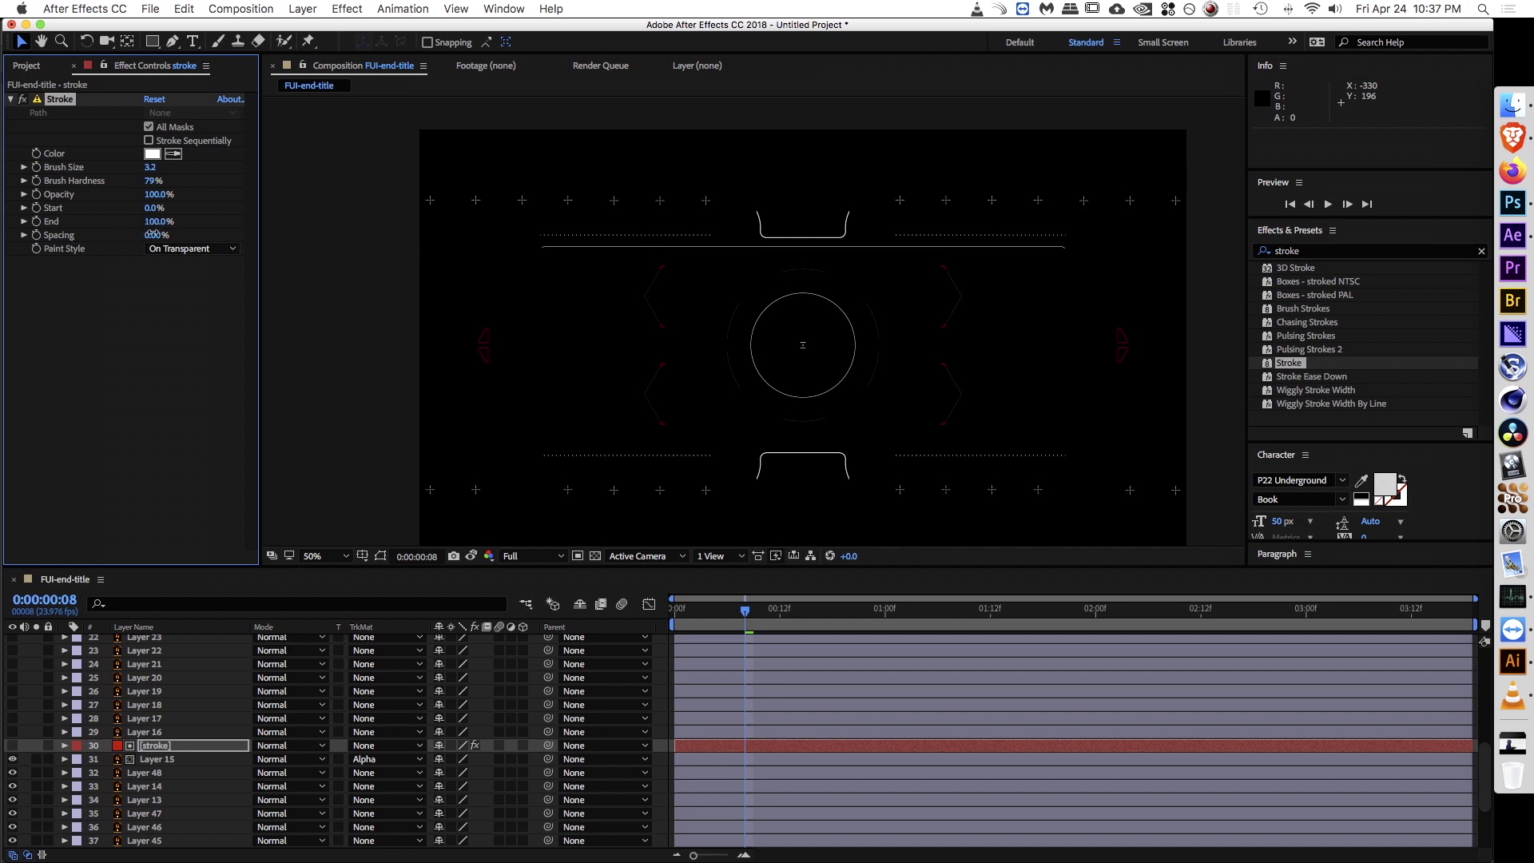
click(166, 309)
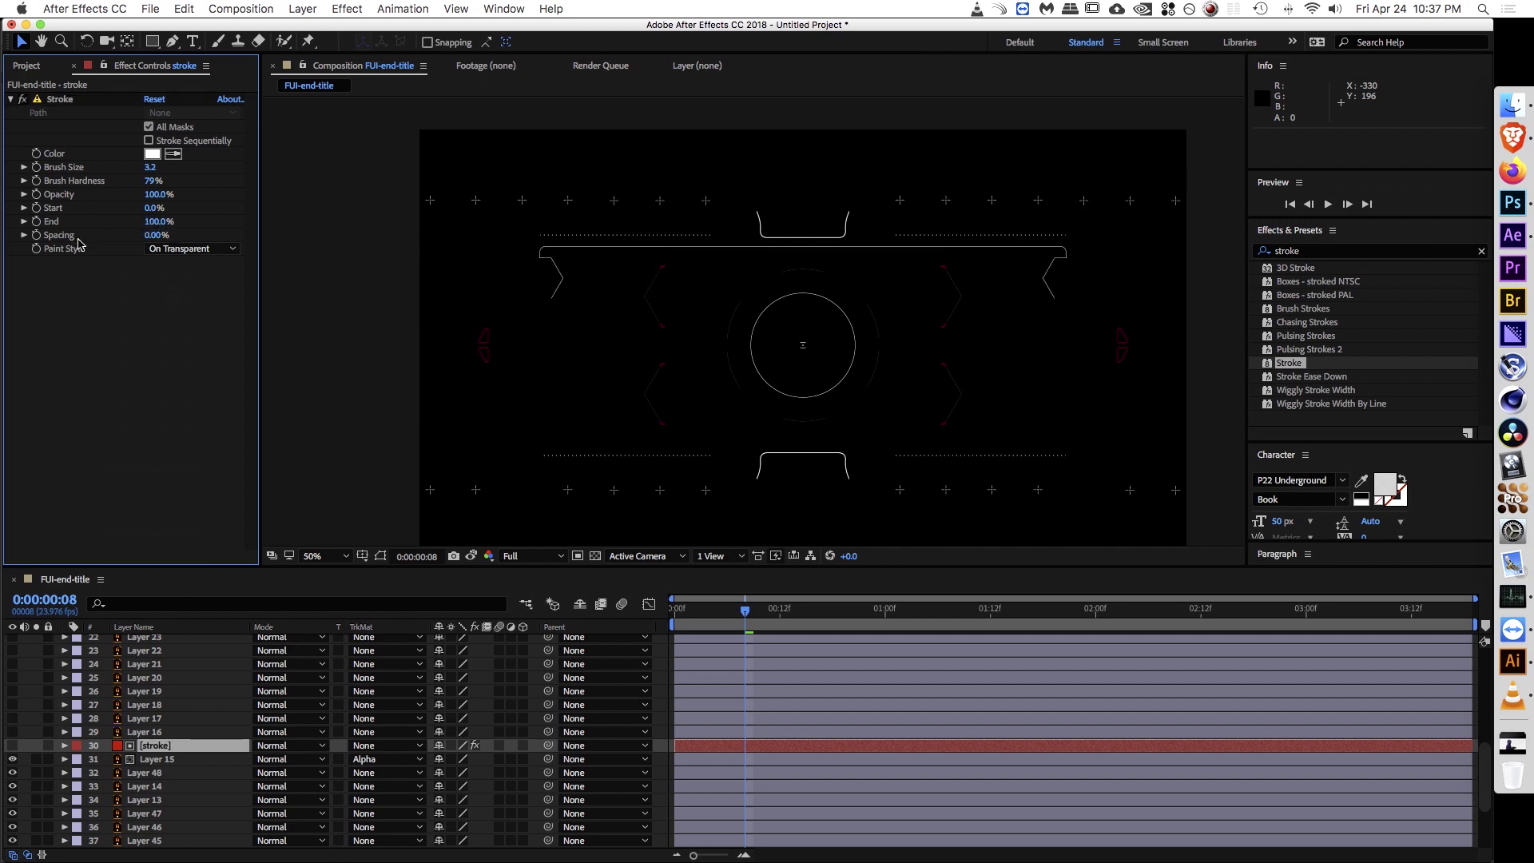
Step: Keyframe the stroke's End at 0% on the first frame
key(Home)
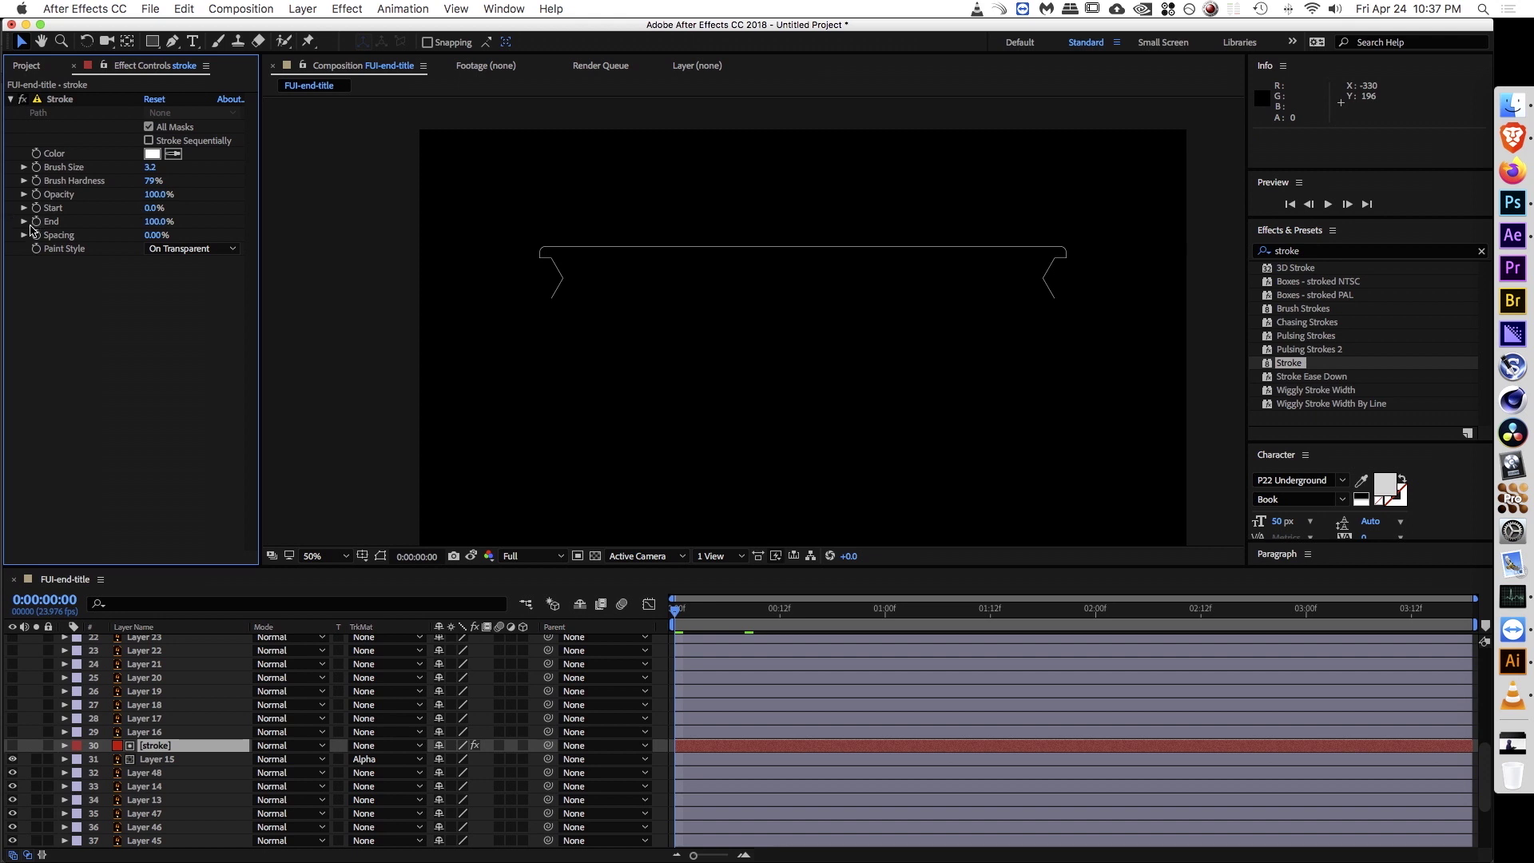
click(162, 224)
text(0)
key(Return)
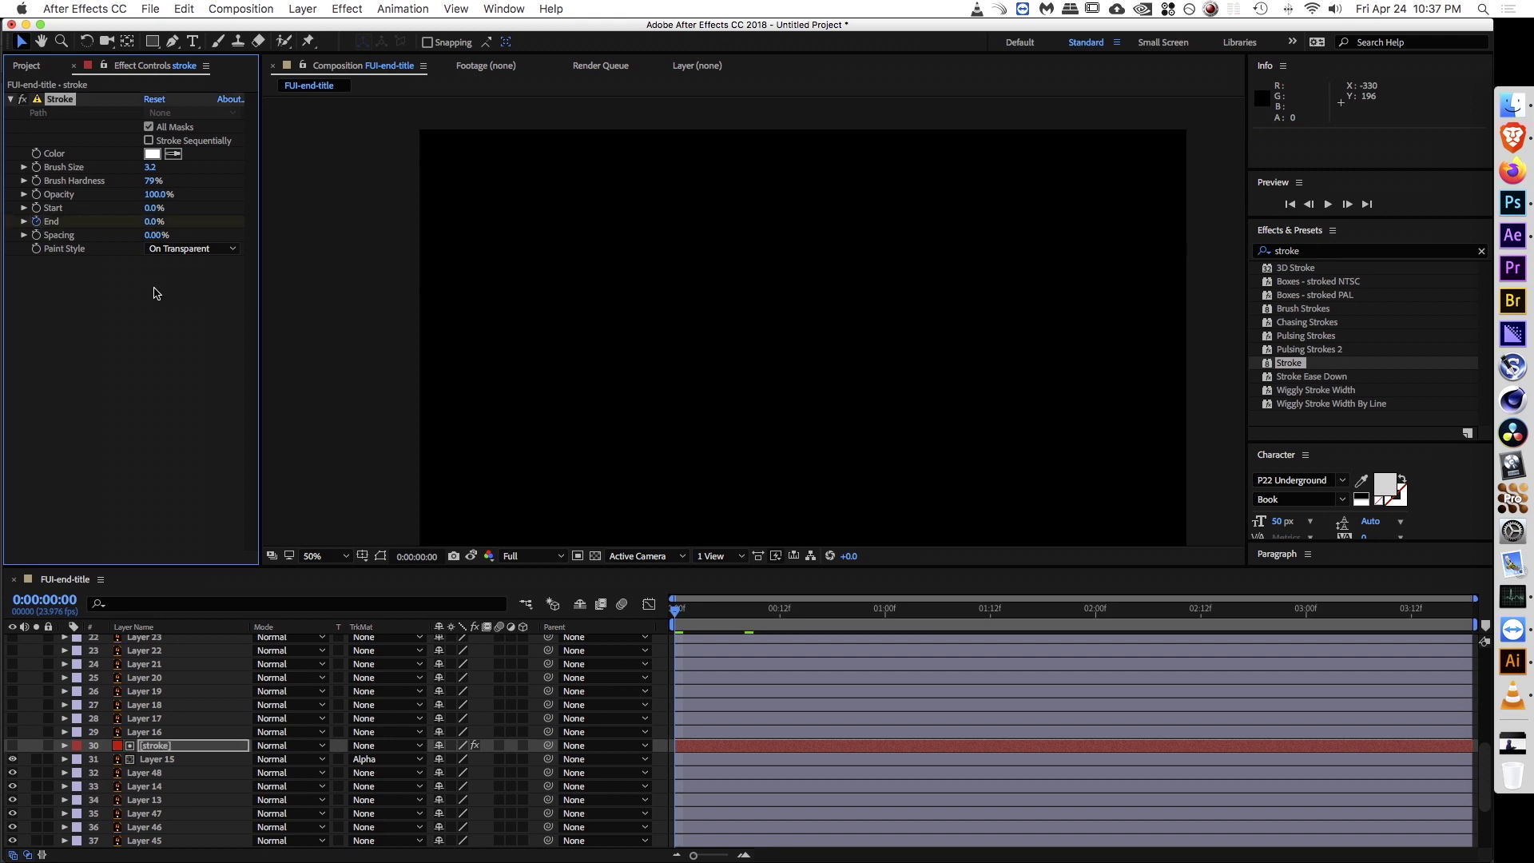
Step: Keyframe the stroke's End at 100% at 0:00:00:20
click(153, 293)
key(shift+Page_Down)
key(shift+Page_Down)
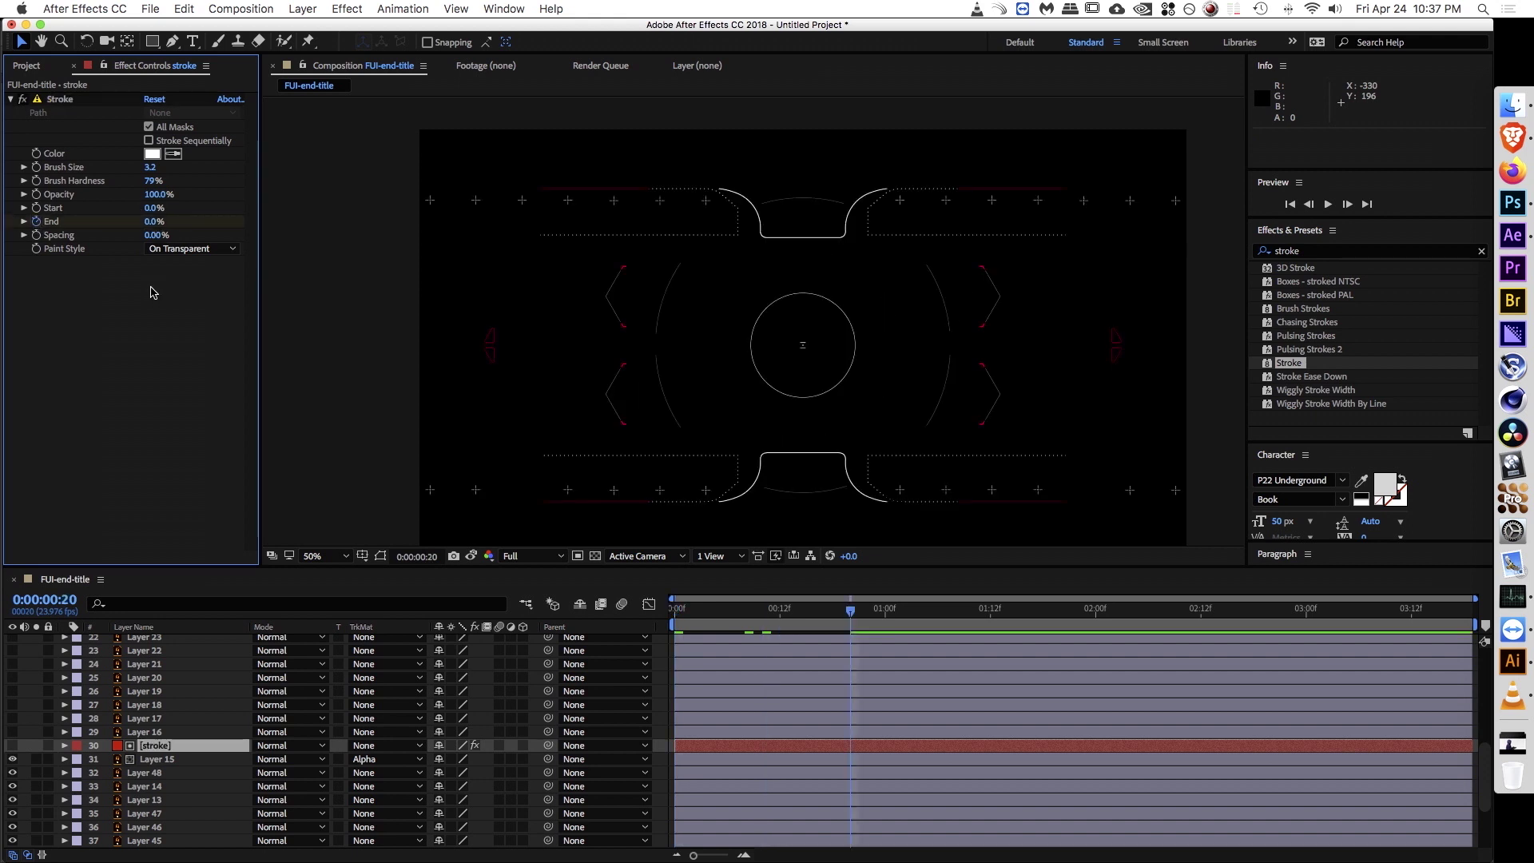
key(u)
text(100)
key(Return)
Step: Duplicate the stroke solid's two masks, flip the copies onto the lower half of the outline, and collapse the solid's properties
click(154, 746)
key(m)
key(super+d)
key(grave)
drag(1400, 397, 722, 400)
key(grave)
key(super+d)
key(grave)
drag(889, 521, 889, 540)
scroll(989, 625, up, 1)
key(Return)
key(grave)
scroll(847, 348, down, 2)
mouse_move(844, 347)
mouse_down()
mouse_move(853, 356)
mouse_move(853, 338)
mouse_up()
click(767, 829)
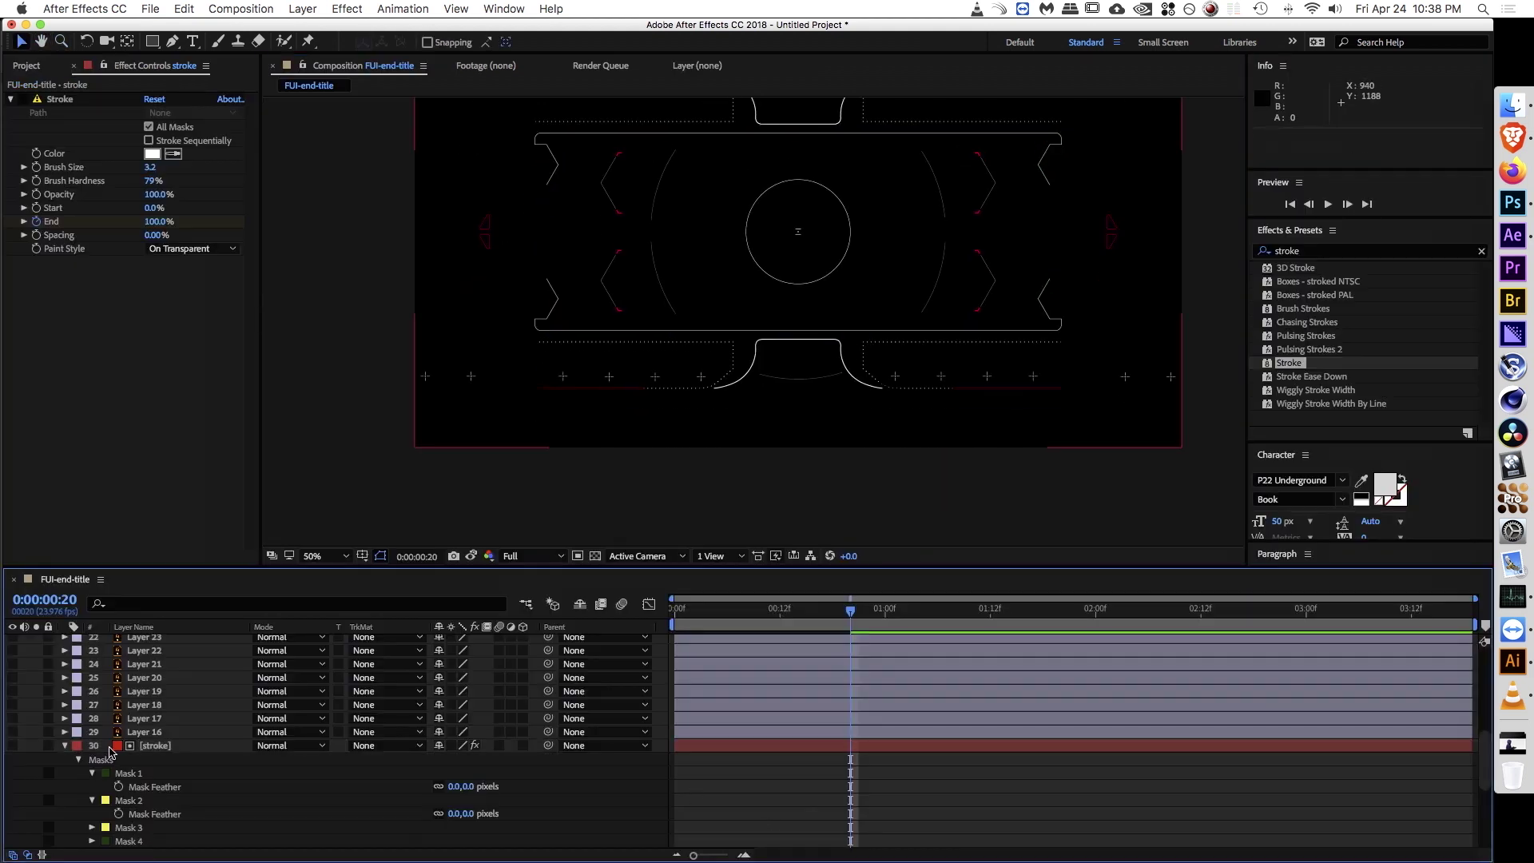
click(66, 746)
drag(818, 297, 800, 371)
Step: Scrub from the first frame to 0:00:01:04 to check how the whole Layer 15 outline draws on
click(677, 687)
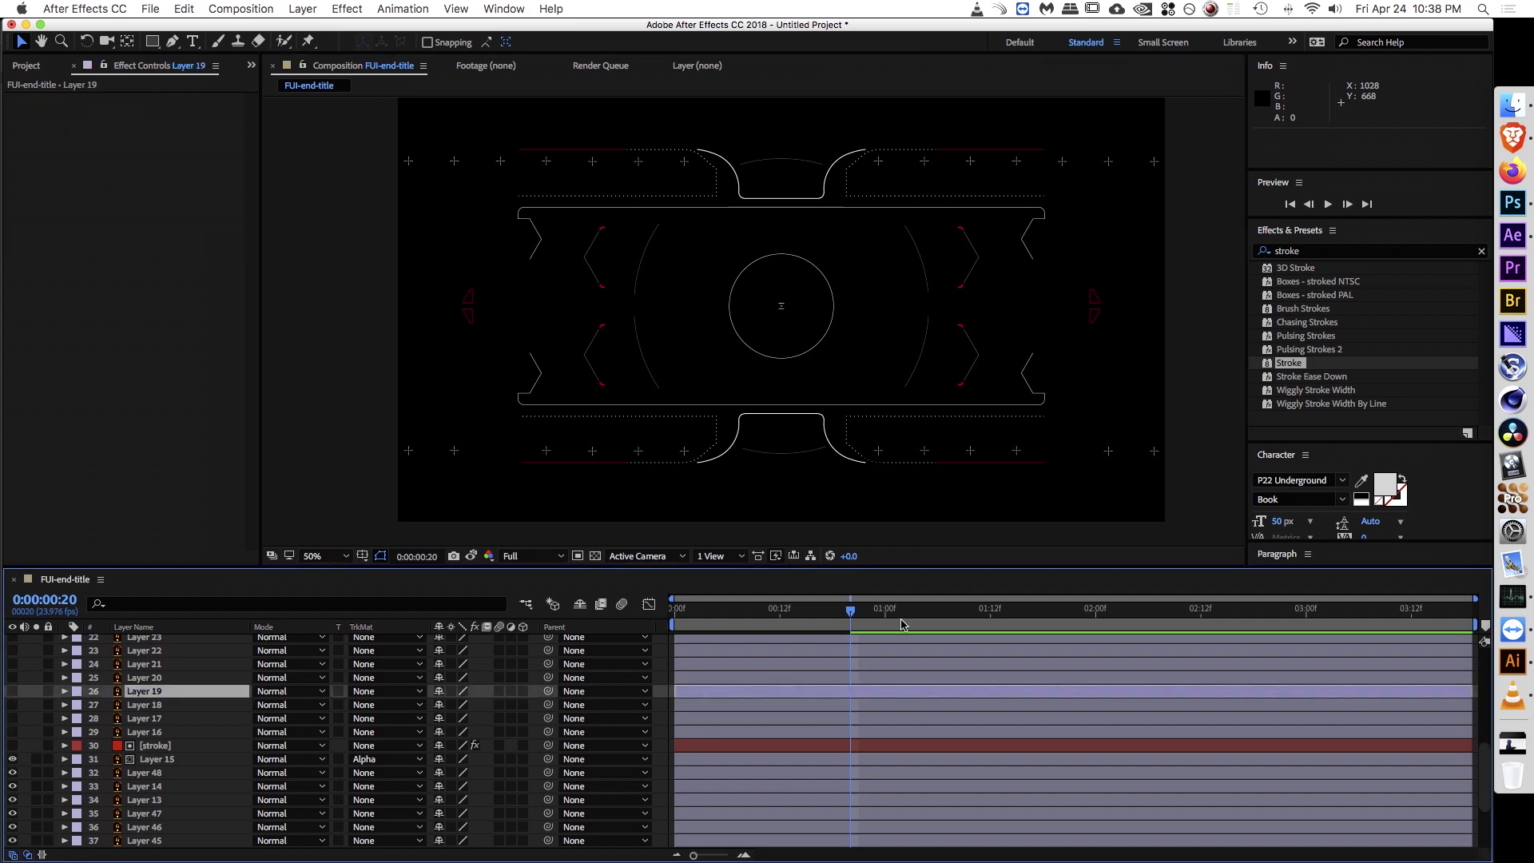
drag(846, 613, 620, 623)
click(138, 746)
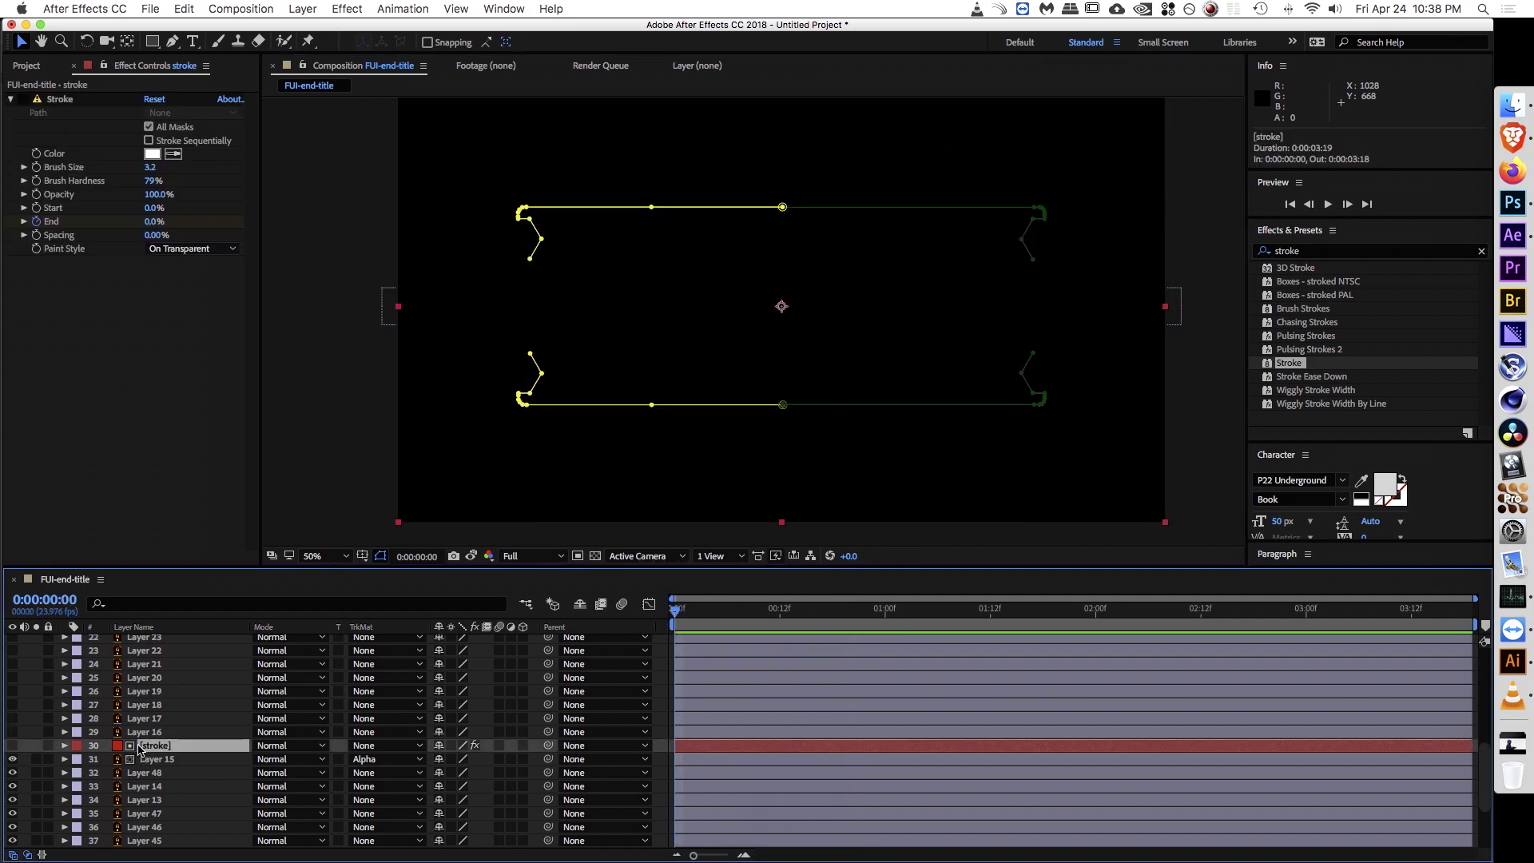
click(28, 101)
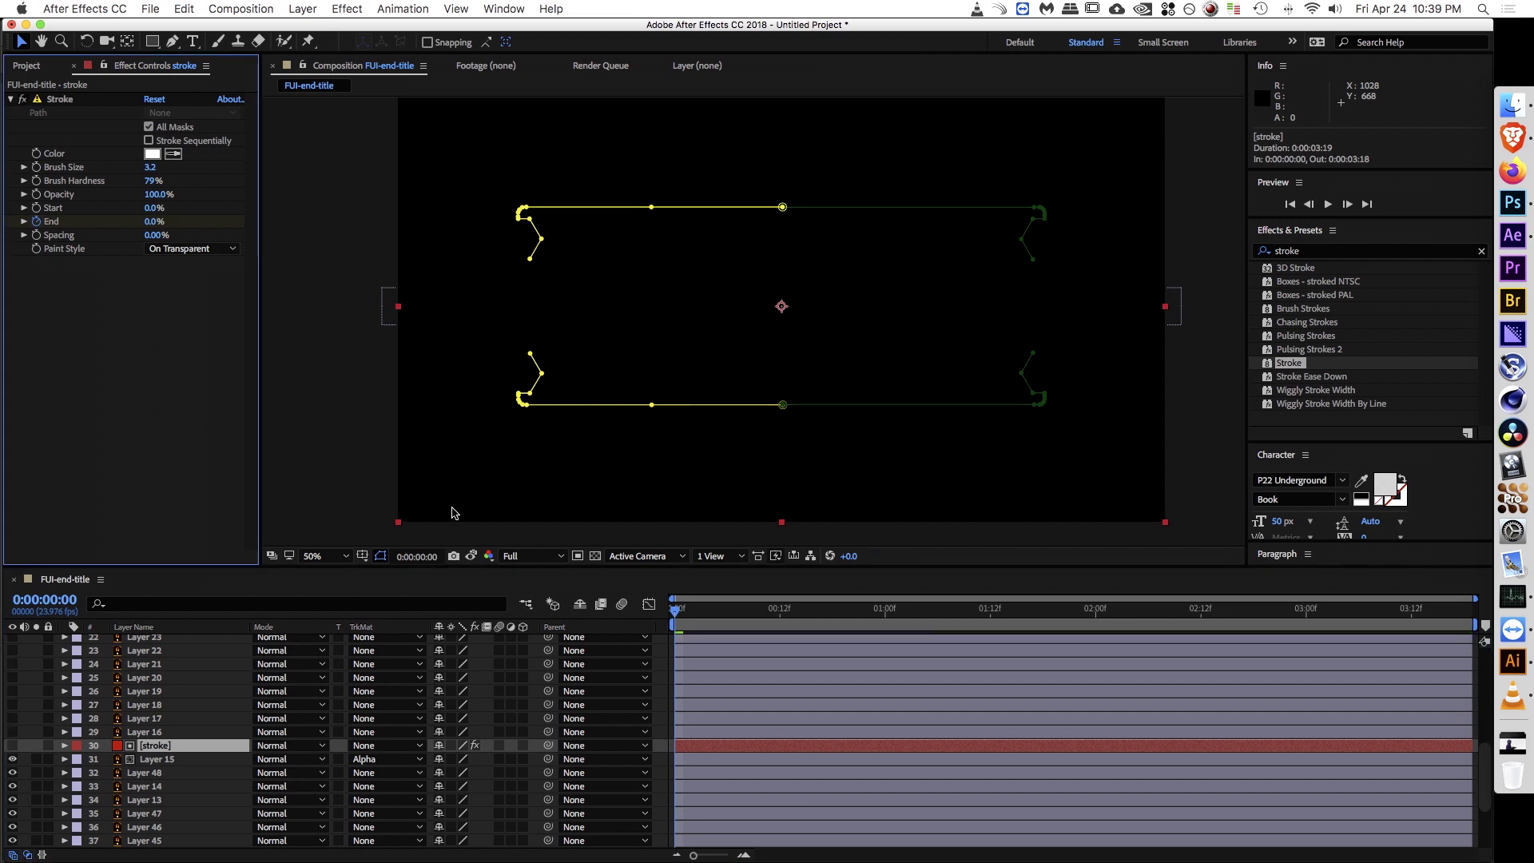
click(665, 680)
drag(683, 613, 926, 601)
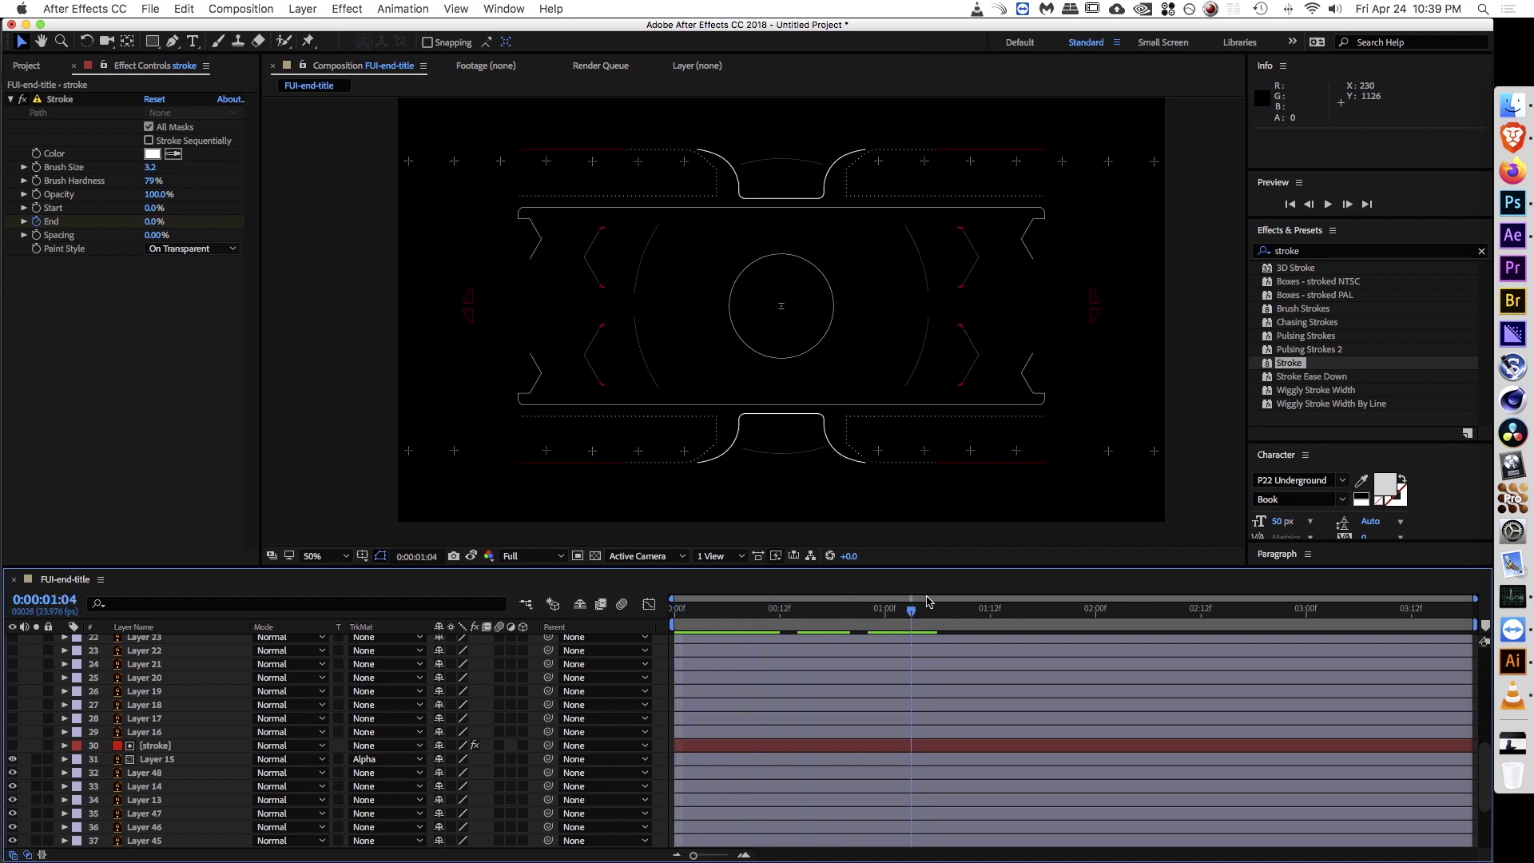
Step: Review the keyframed opacity, position, scale, stroke and mask properties of the layers from Layer 7 up to Layer 44
click(84, 735)
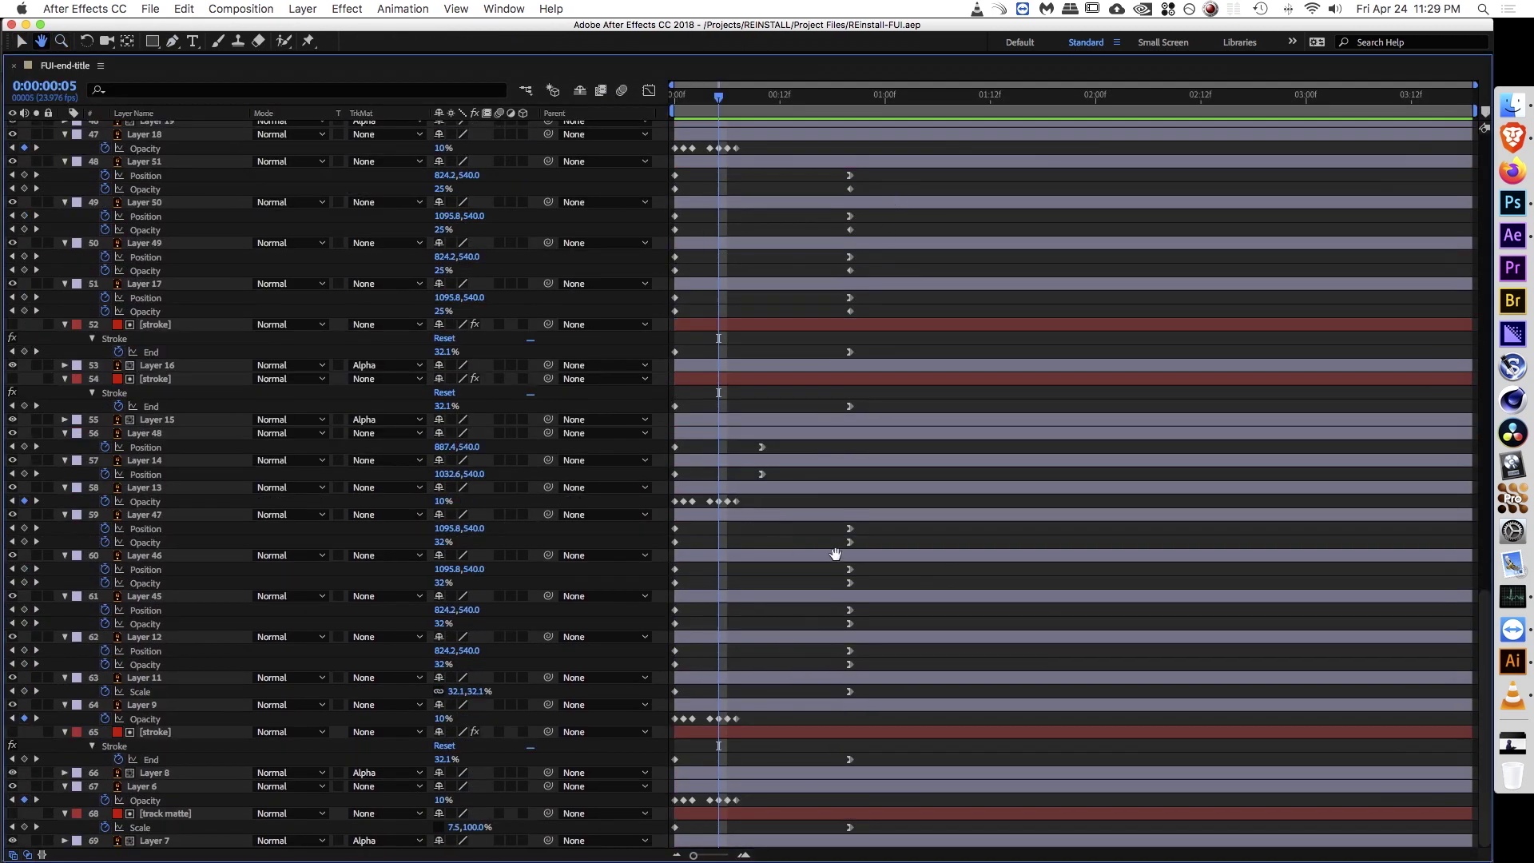
key(space)
drag(774, 367, 767, 606)
drag(760, 313, 755, 669)
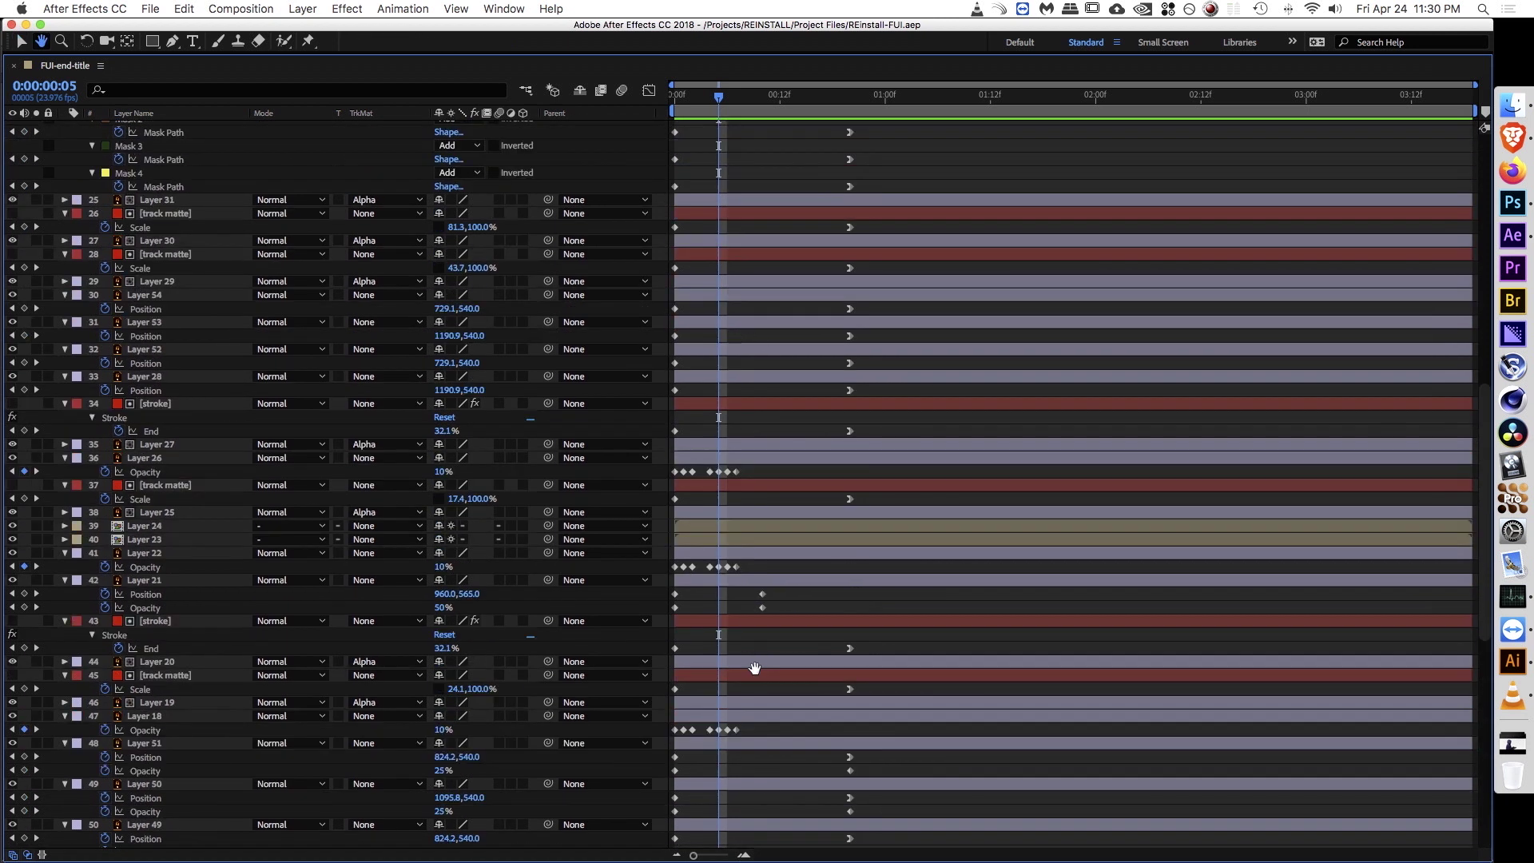
drag(755, 521, 756, 685)
drag(785, 320, 777, 583)
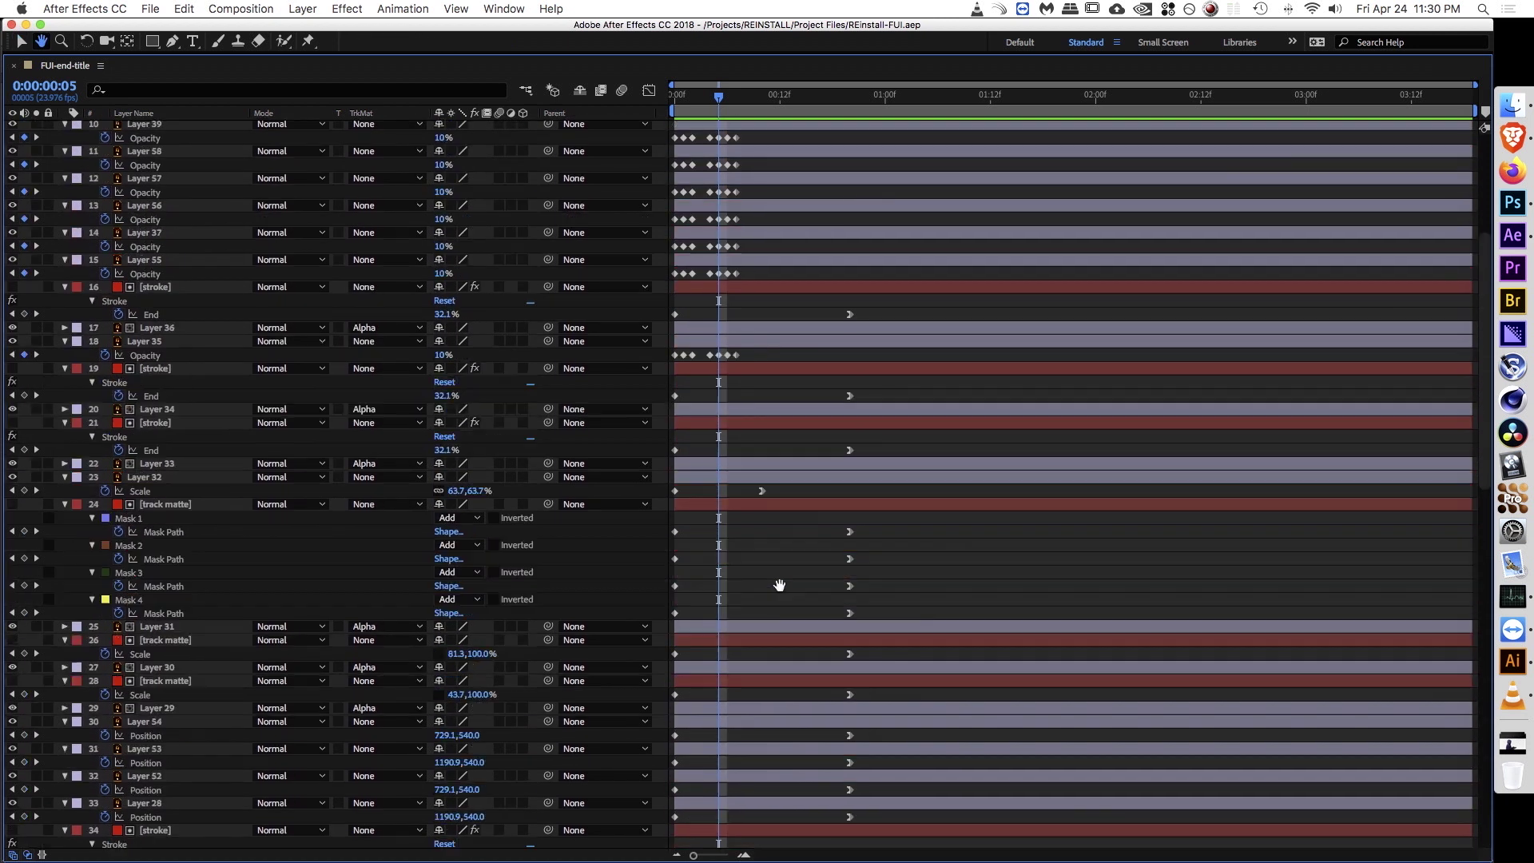
drag(780, 412, 780, 442)
drag(770, 207, 785, 459)
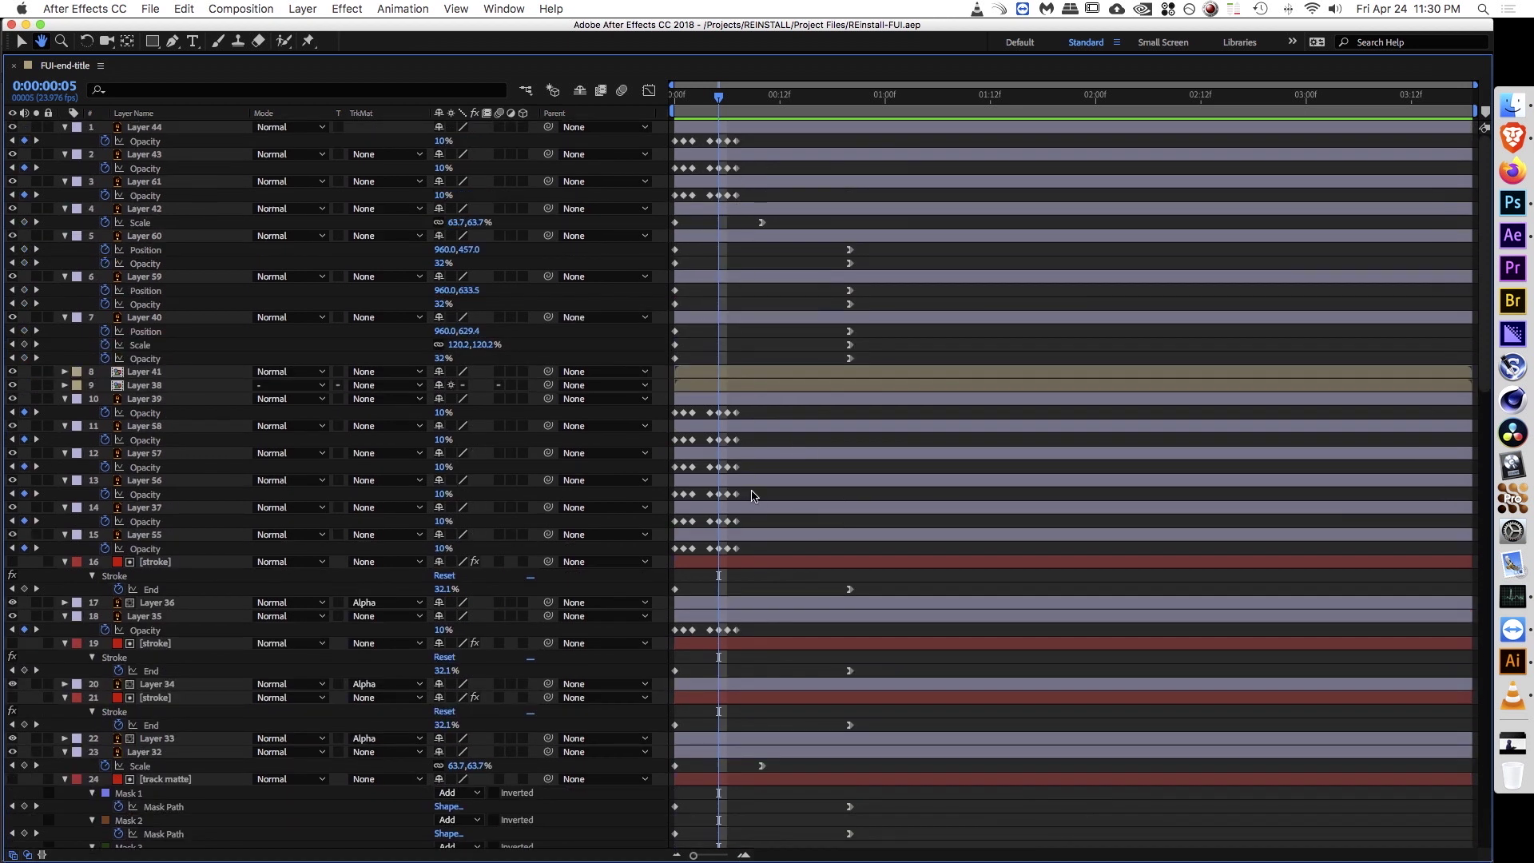
Step: Scrub the composition from 0:00:00:05 to 0:00:01:11 to check how the interface elements animate in
scroll(750, 480, down, 15)
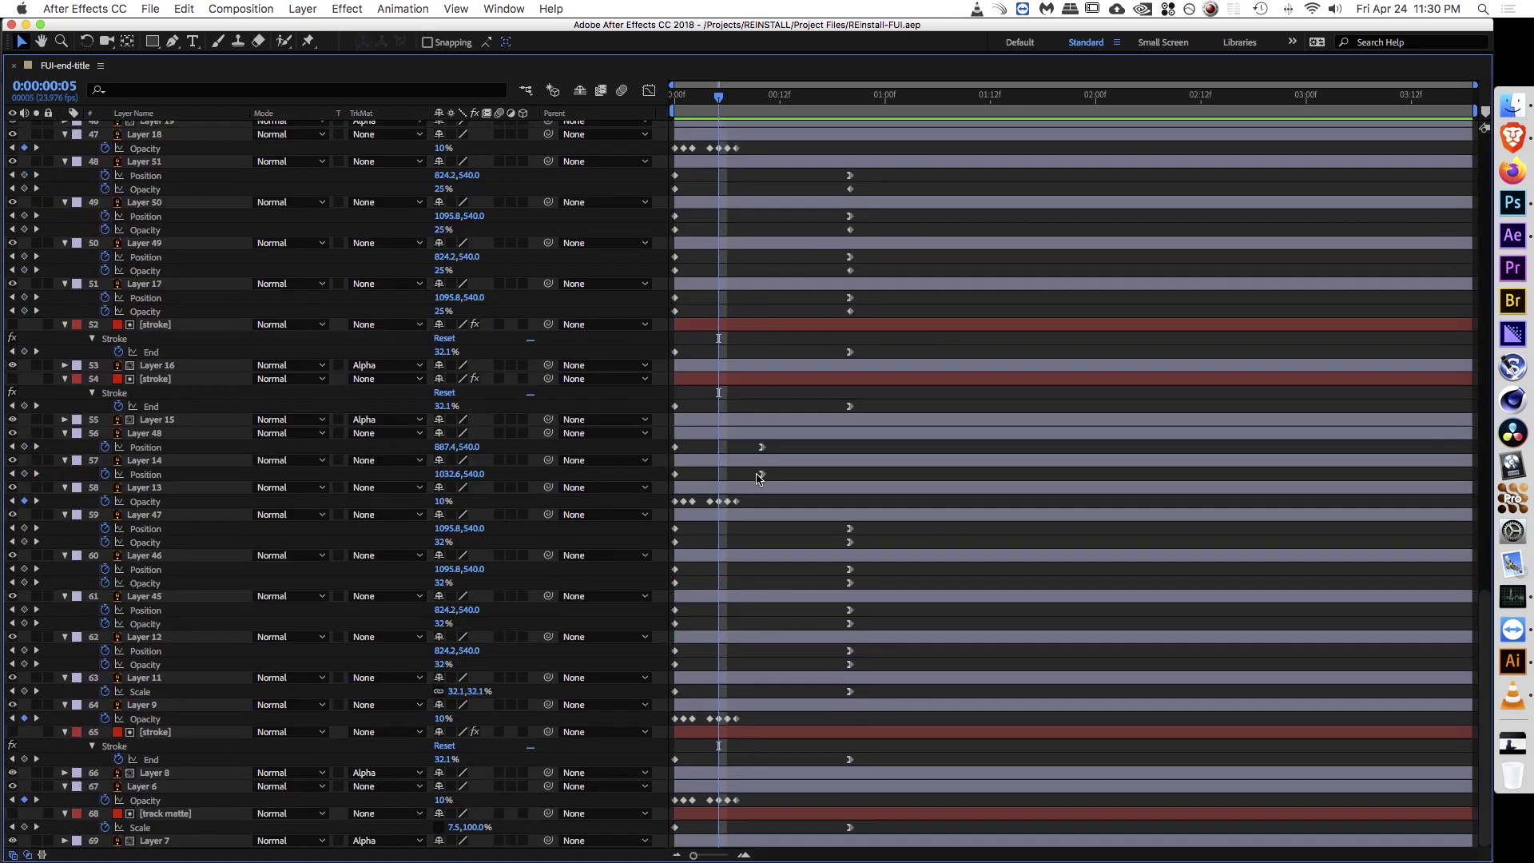
key(grave)
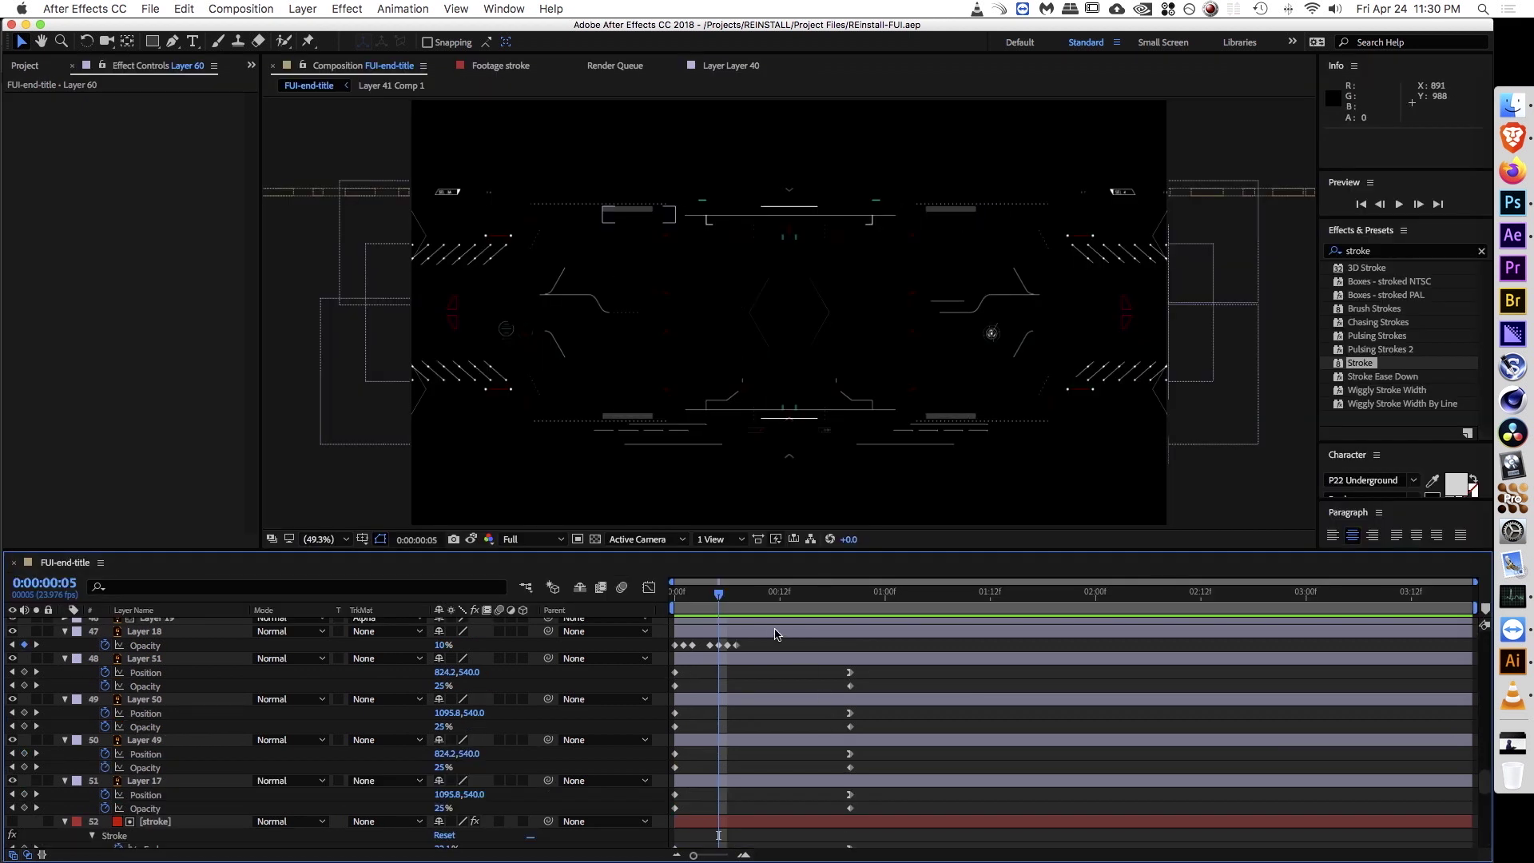
drag(760, 601, 980, 623)
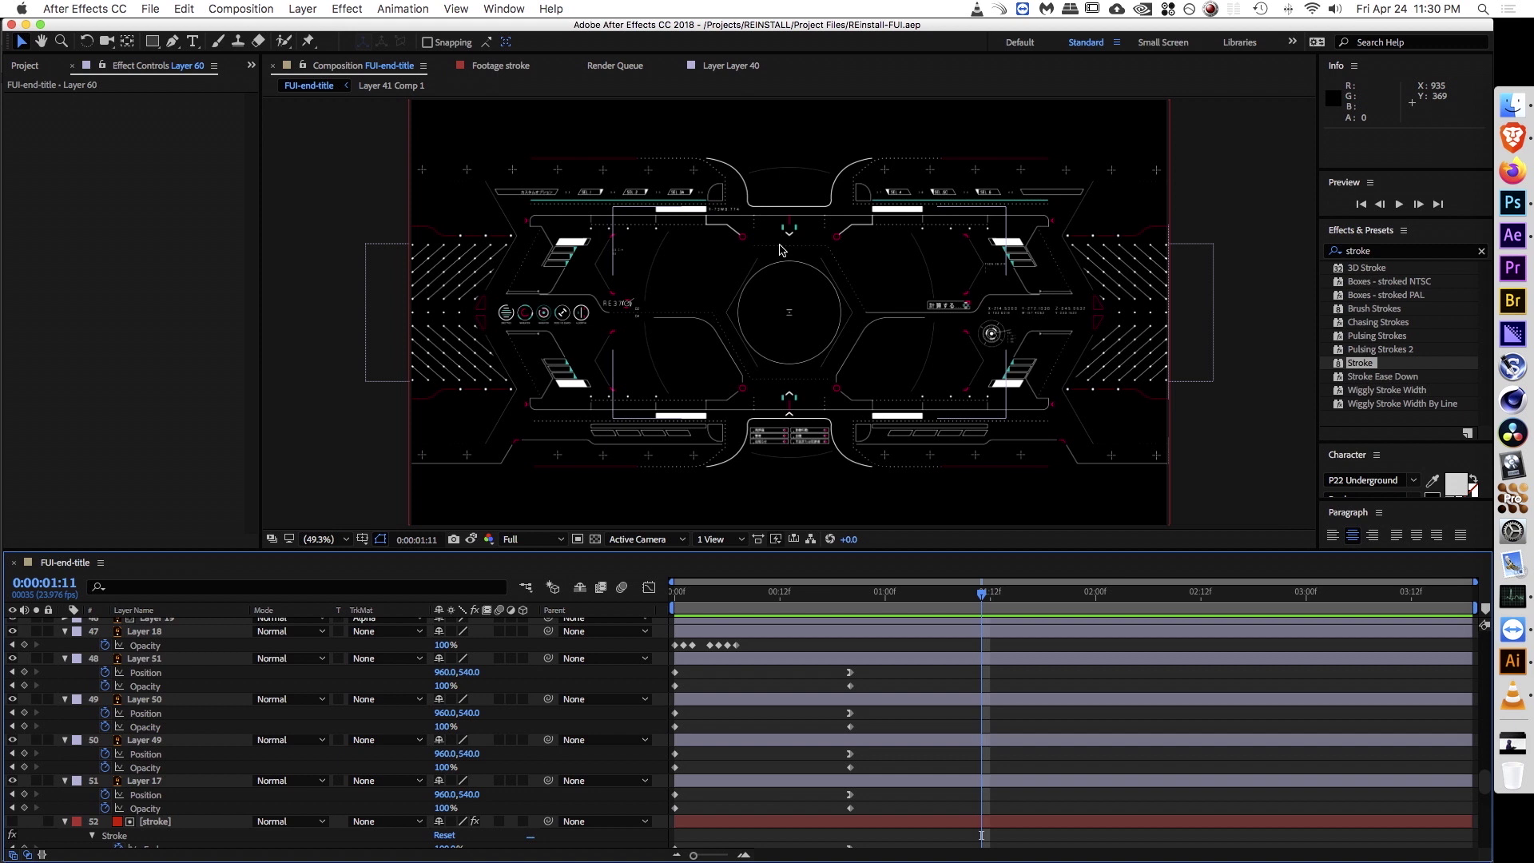
Step: Try staggering the start times of Layer 50, Layer 49 and Layer 17 in the enlarged timeline, and undo the shifts
key(grave)
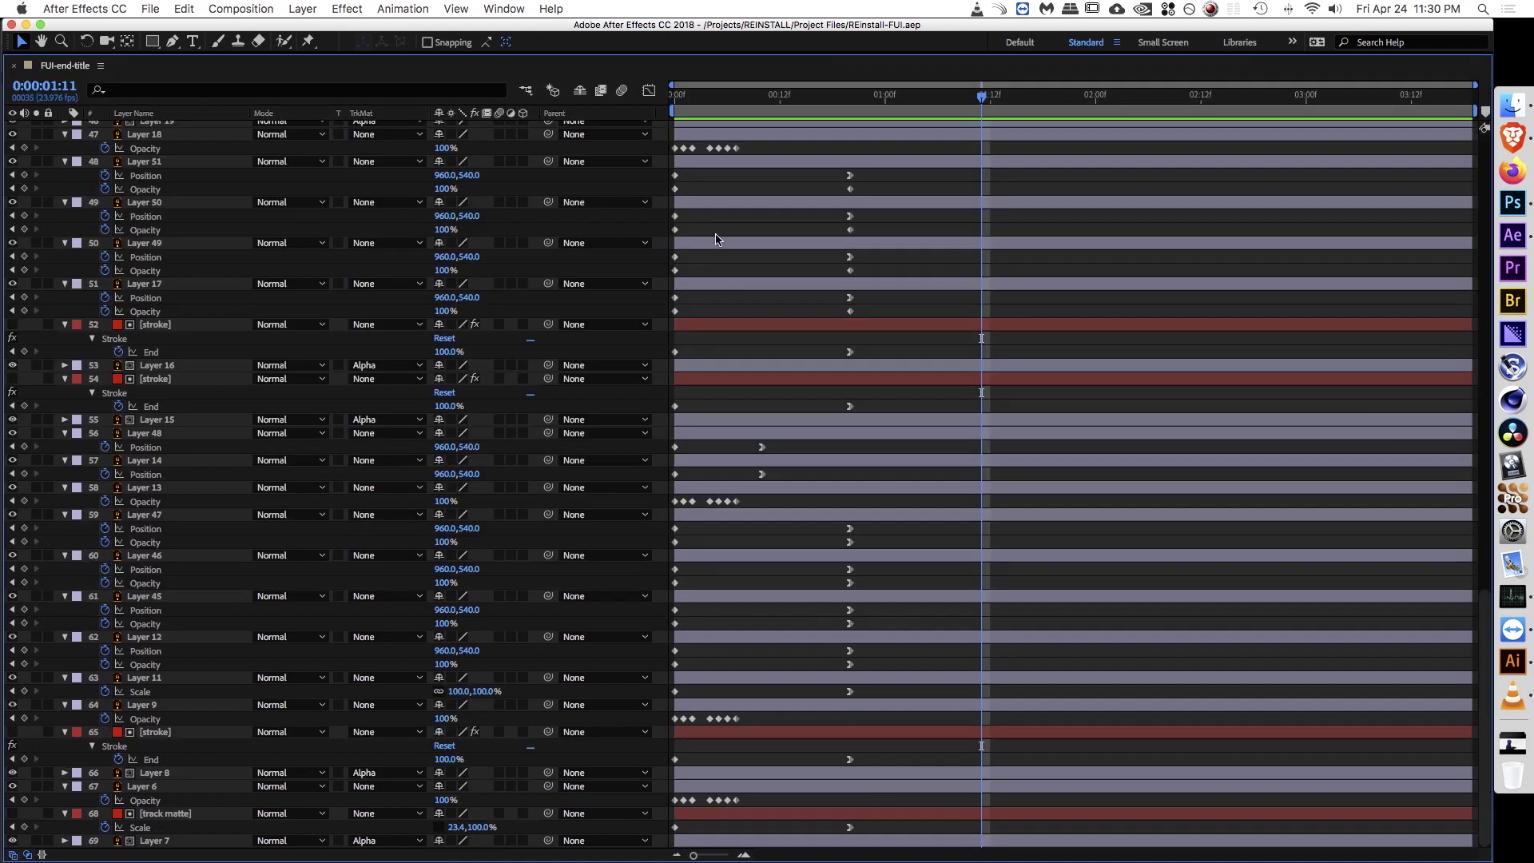
drag(744, 202, 858, 203)
drag(767, 244, 1004, 285)
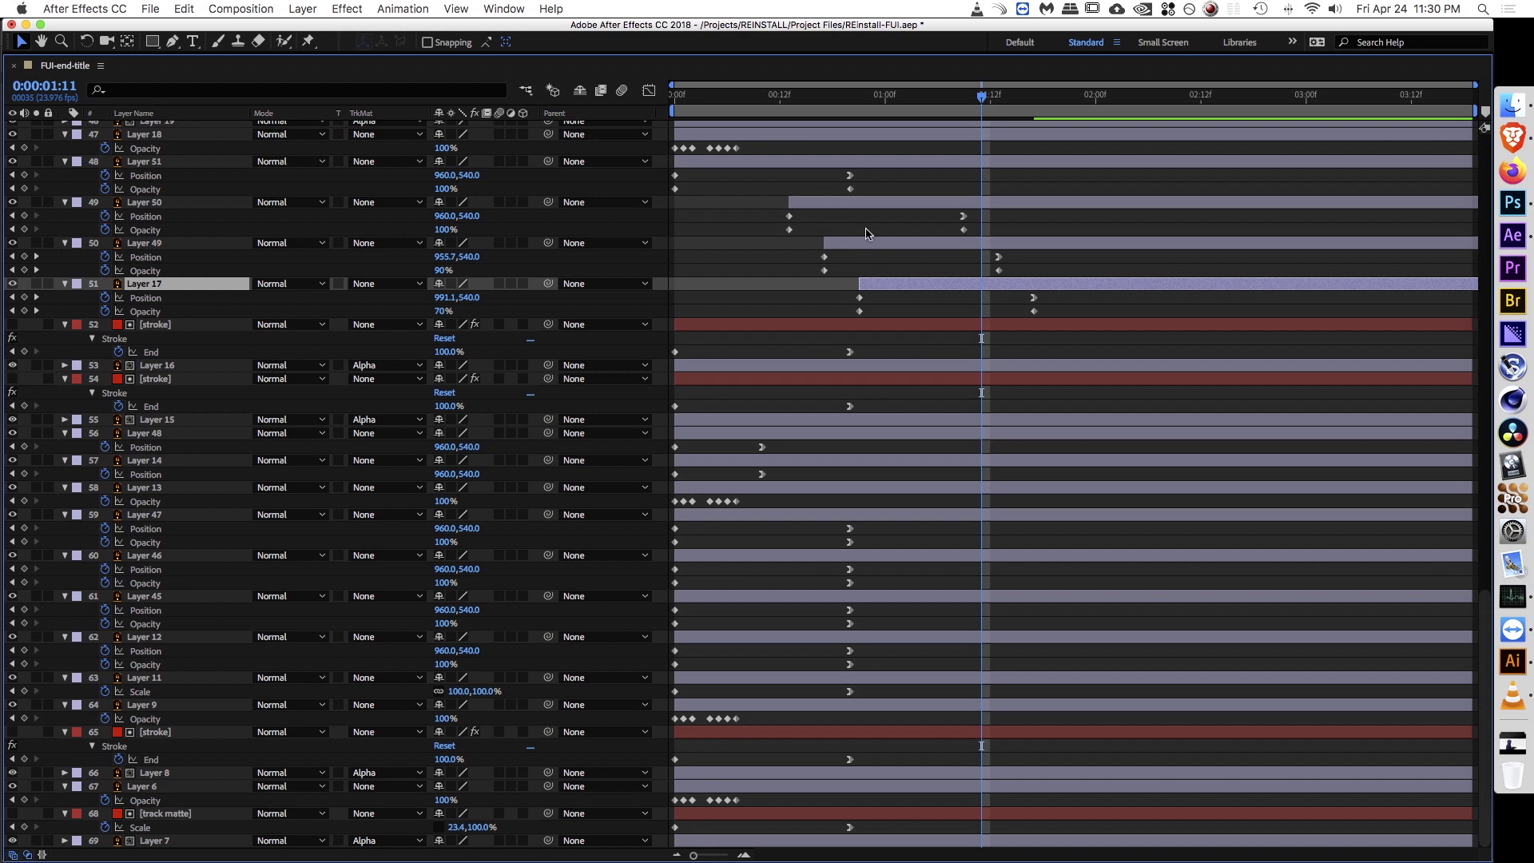
key(super+z)
key(super+z)
key(super+z)
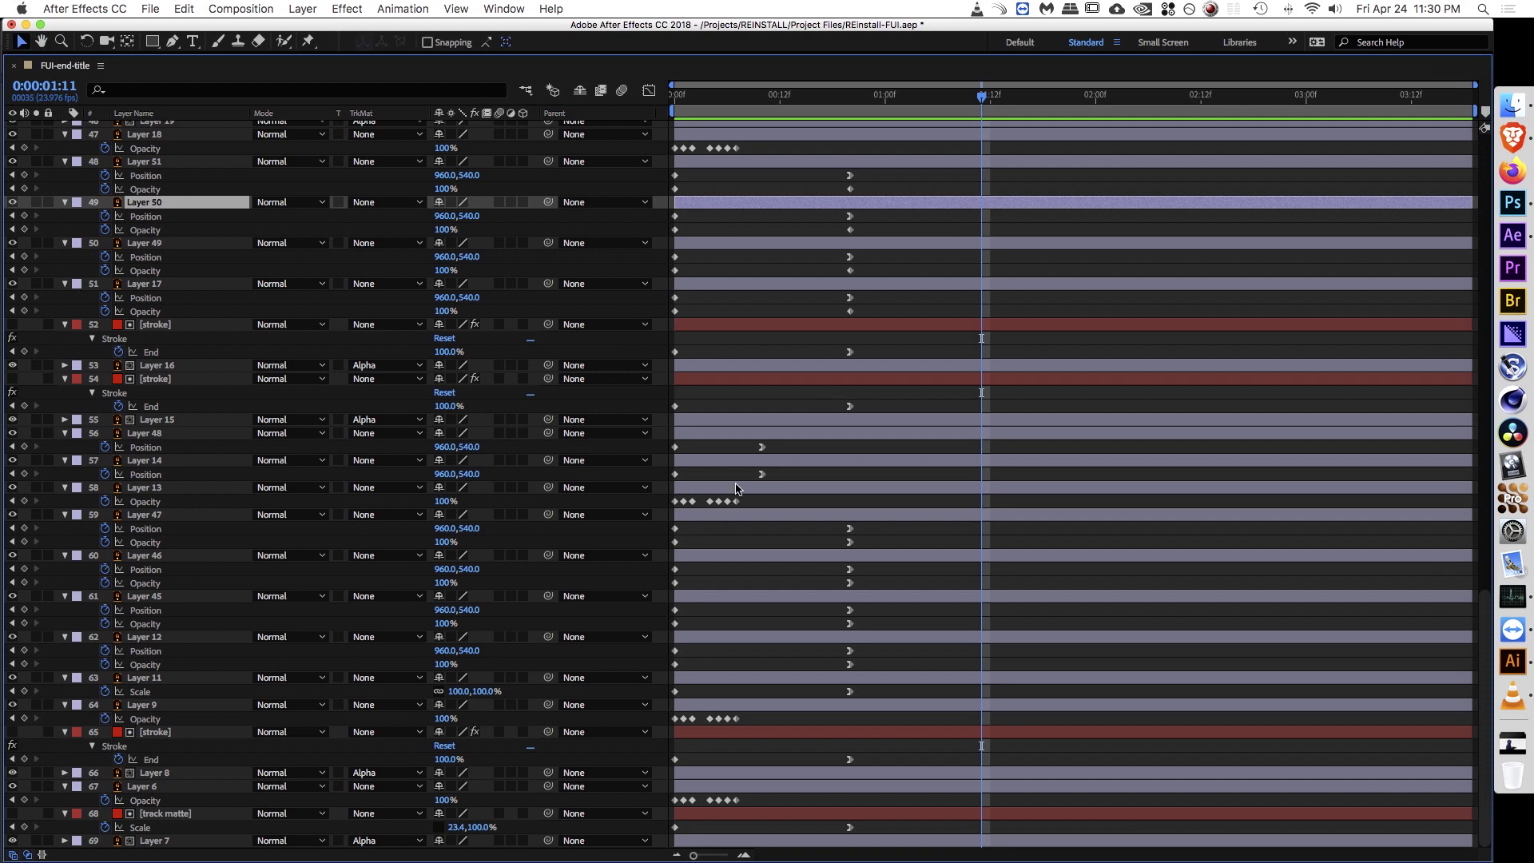
Step: Try moving Layer 13 with its opacity keyframes to start at about two seconds, and undo the move
click(717, 489)
drag(717, 495, 1147, 500)
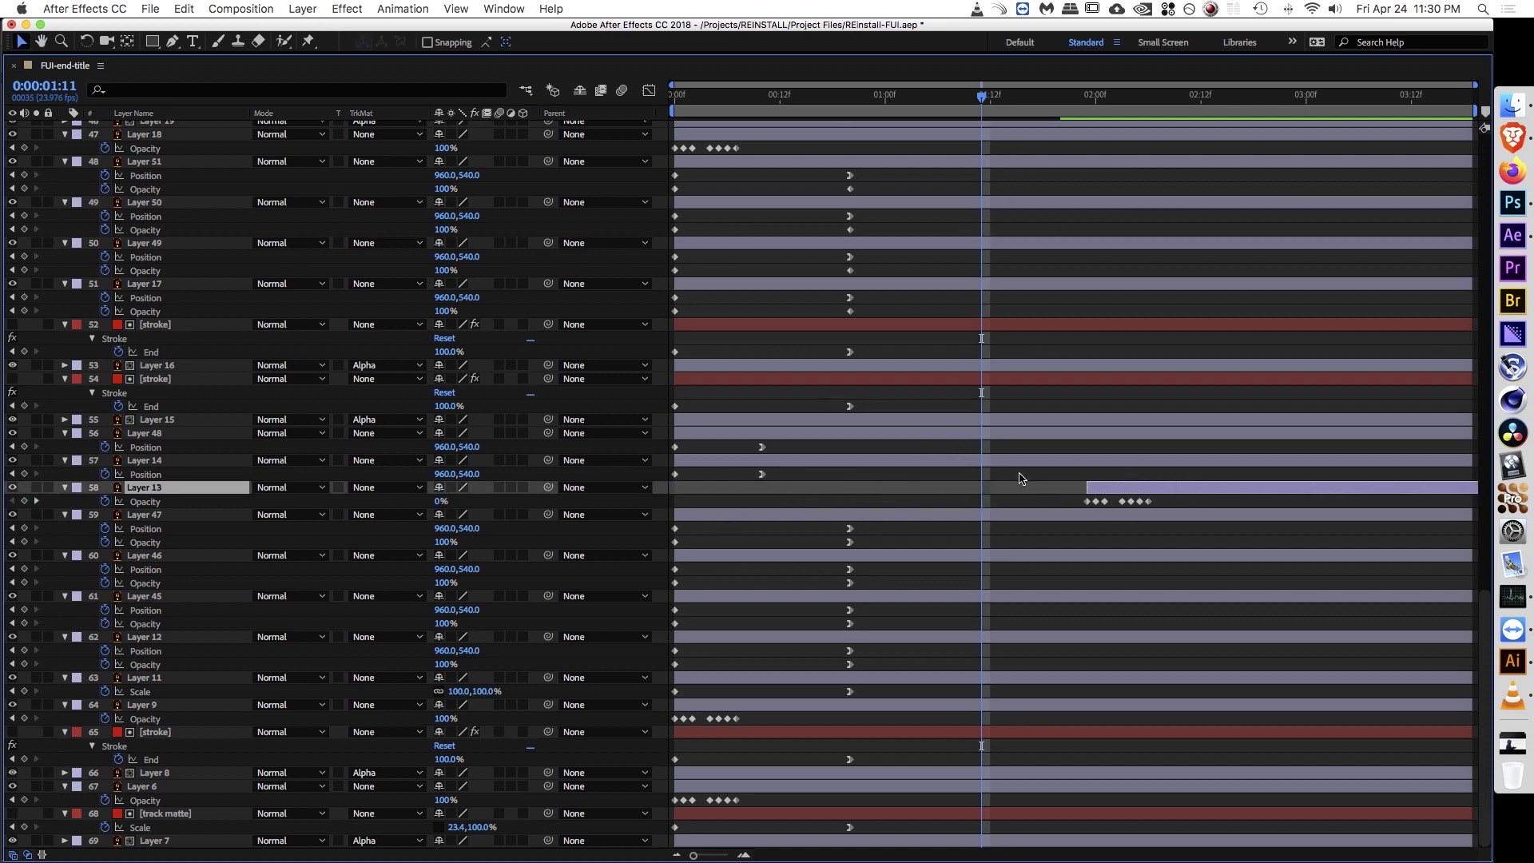
key(super+z)
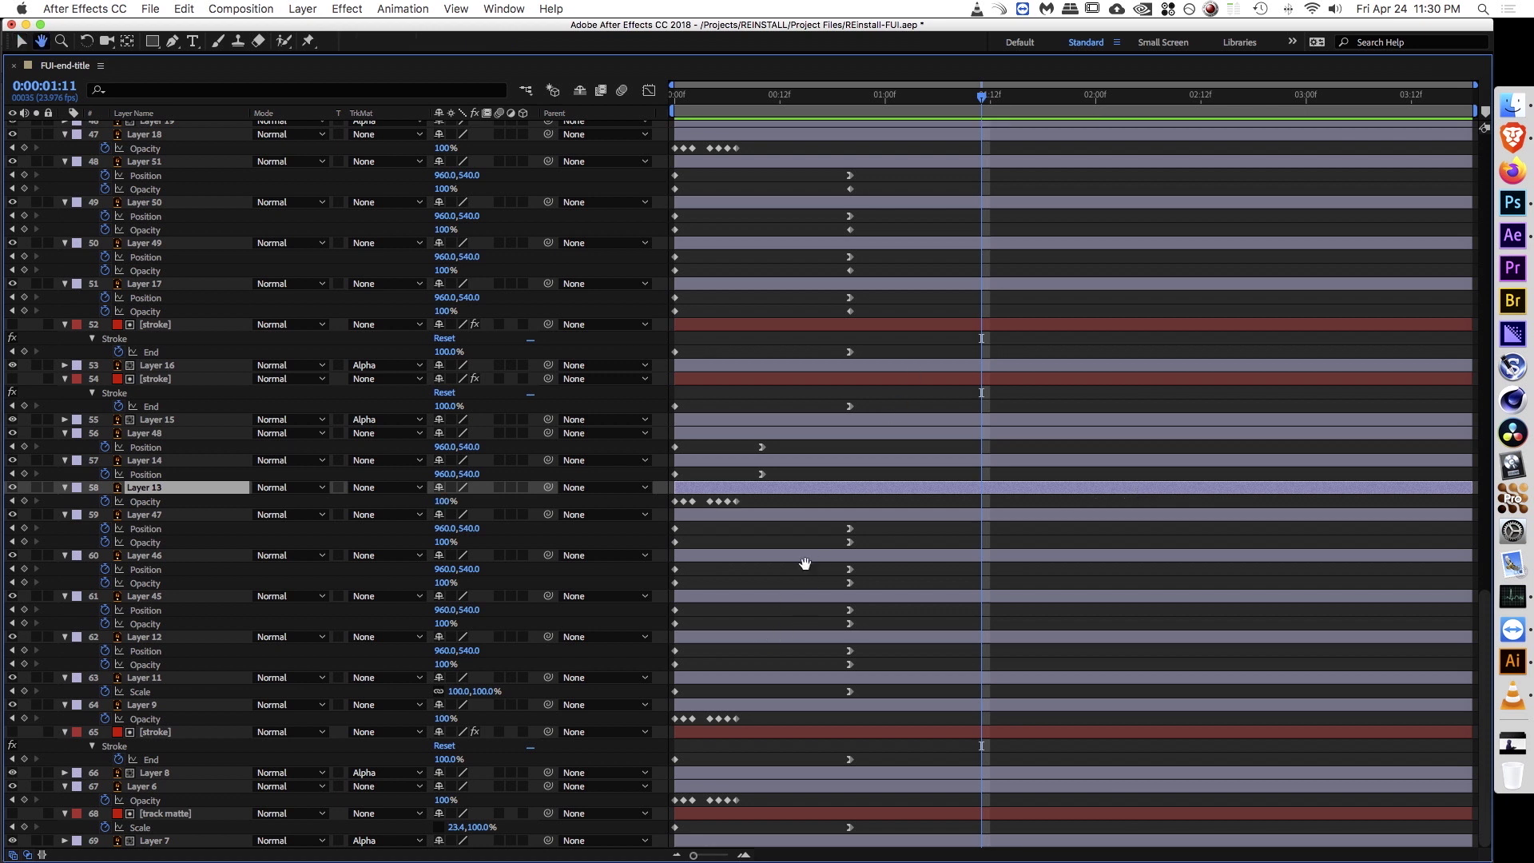
Step: Play the FUI-end-title composition from the first frame in an enlarged composition view
scroll(761, 691, up, 10)
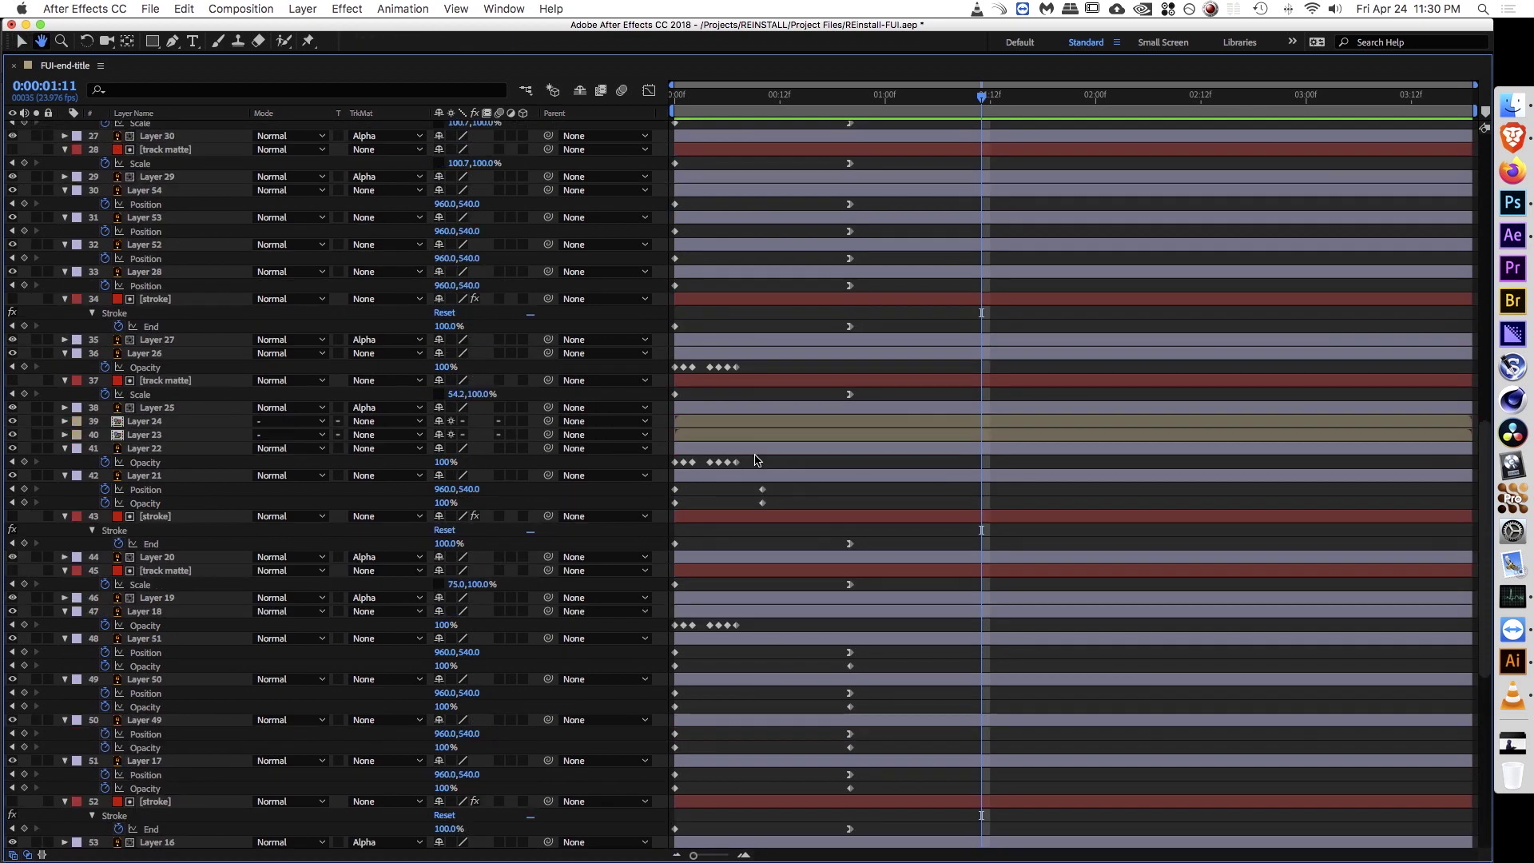
key(grave)
key(grave)
key(Home)
key(space)
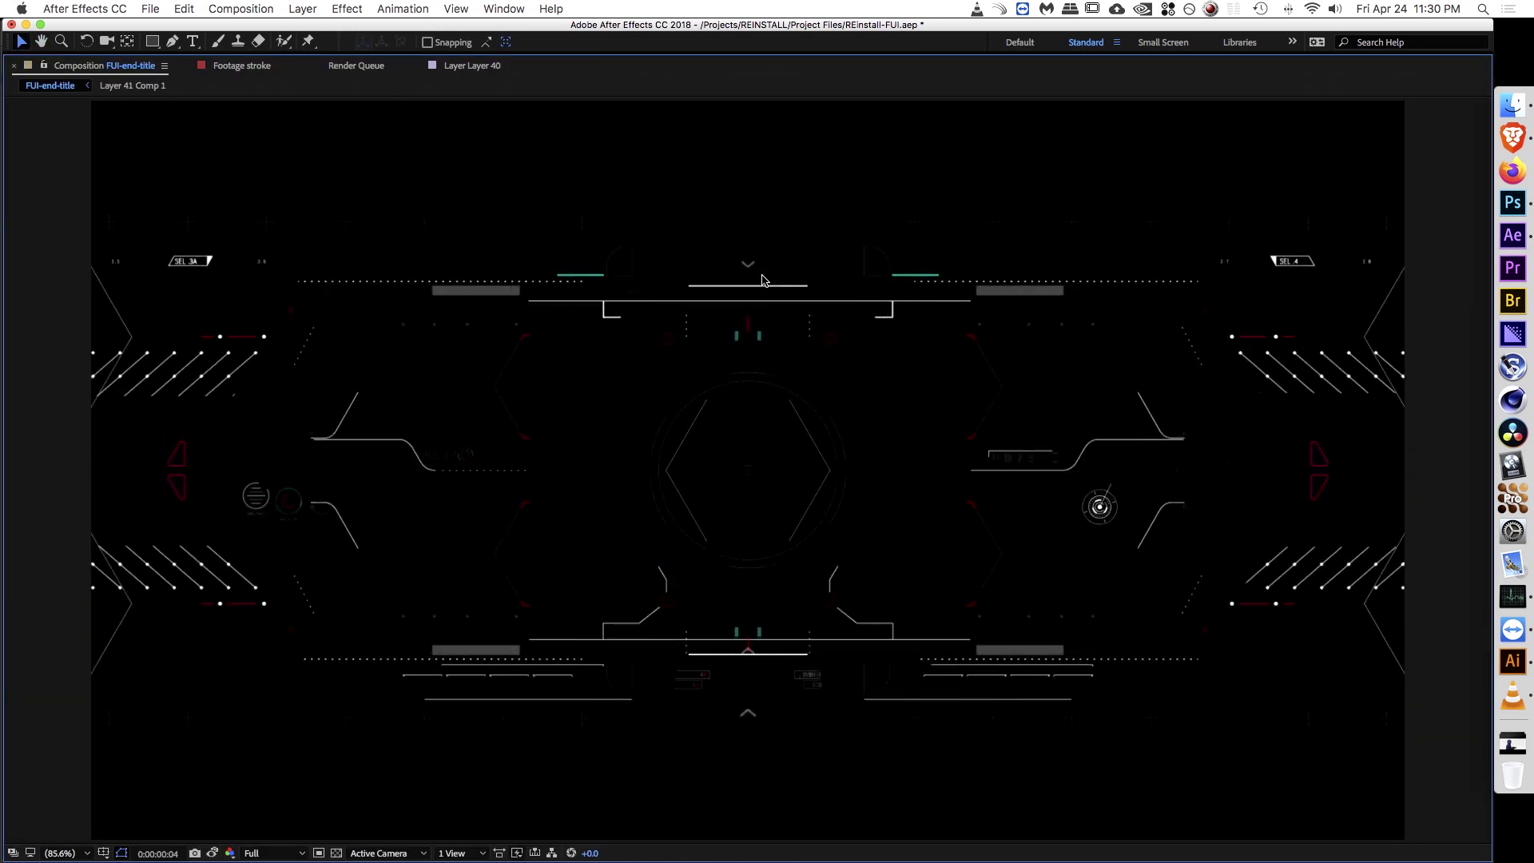